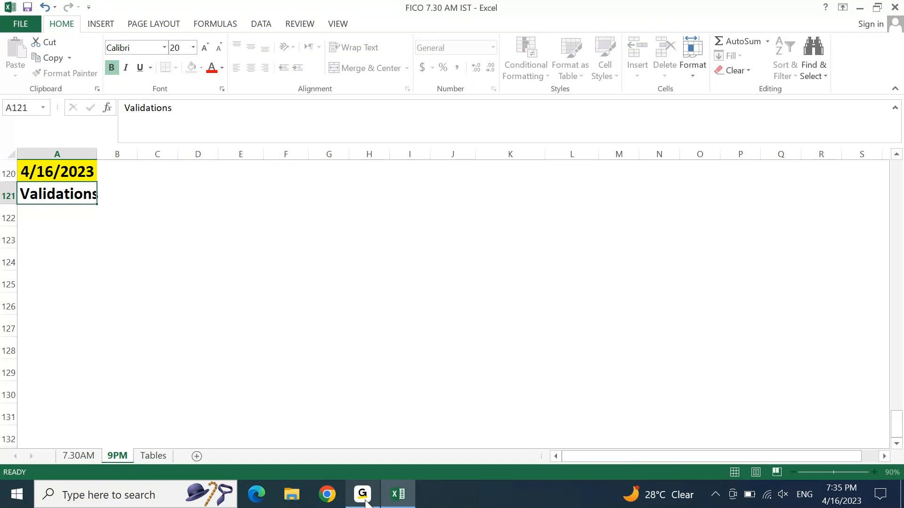
# Step: Give the Validations heading in A121:B121 a green fill
pyautogui.press('Up')
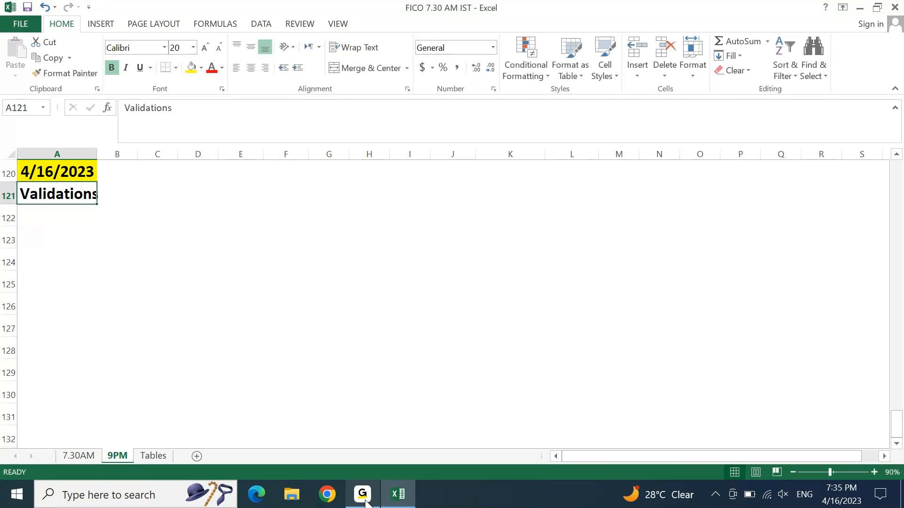
pyautogui.hotkey('shift', 'Right')
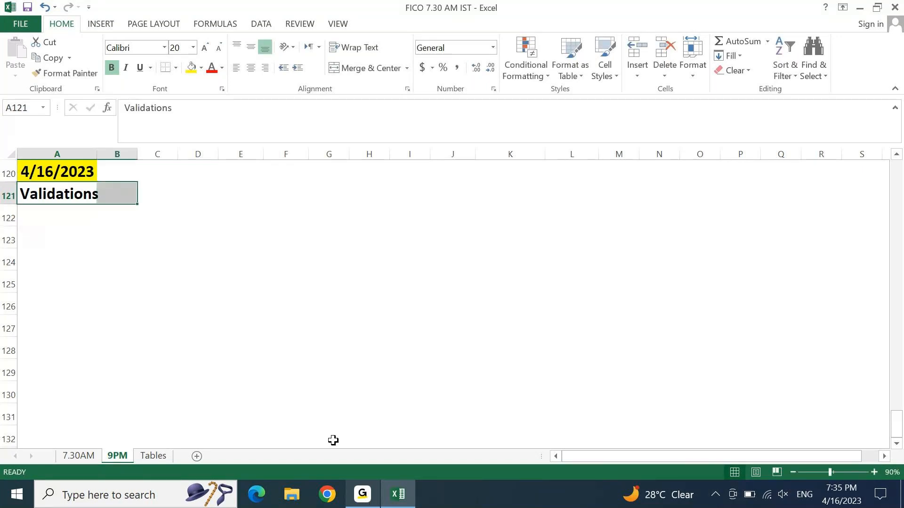
pyautogui.click(202, 68)
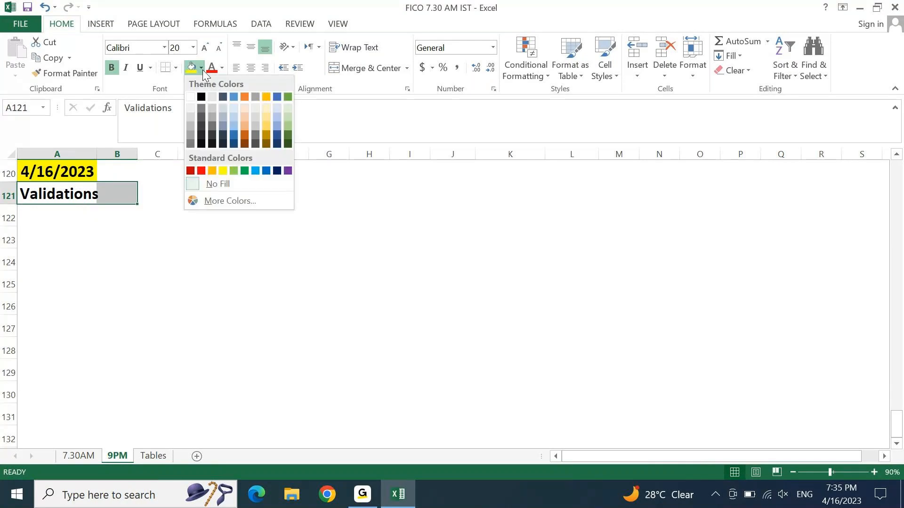
pyautogui.click(232, 168)
# Step: Enter the note '1. GGB0 & OB28' in A122 below the heading
pyautogui.press('Down')
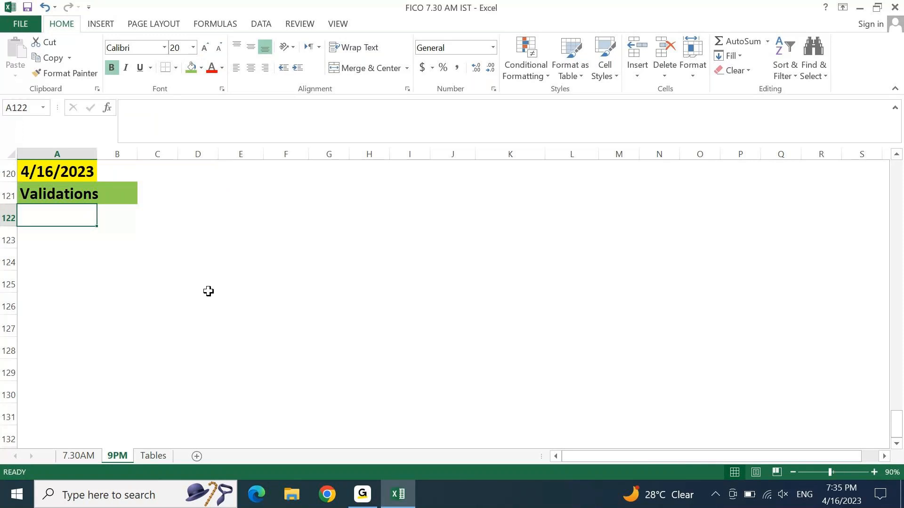
pyautogui.write('1. GGb')
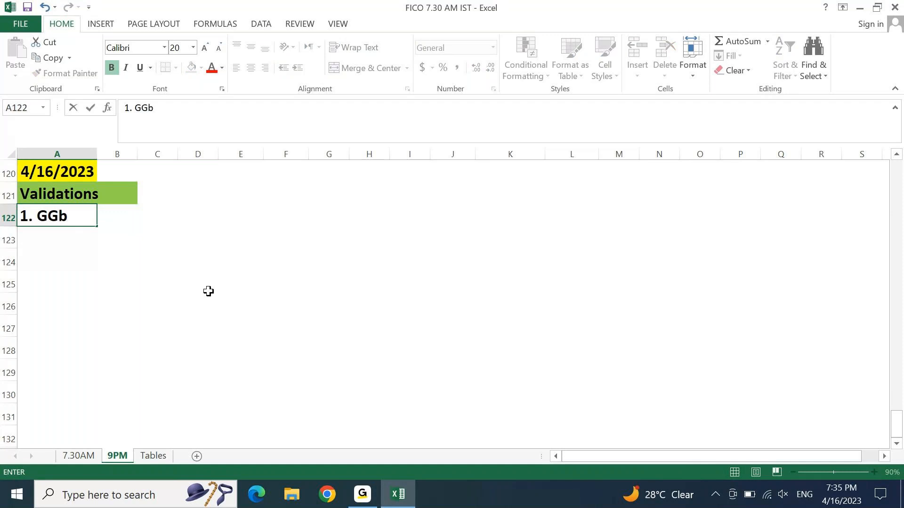
pyautogui.press('BackSpace')
pyautogui.write('B0 & OB28')
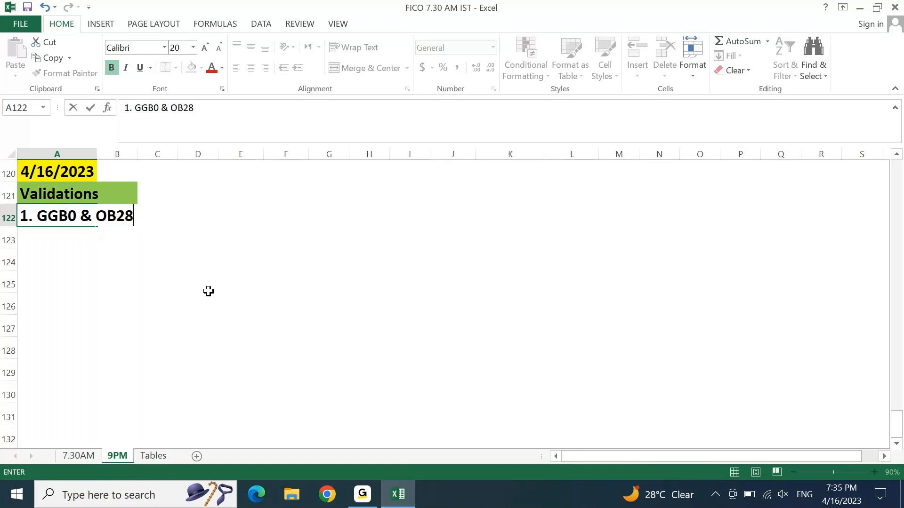
pyautogui.press('Return')
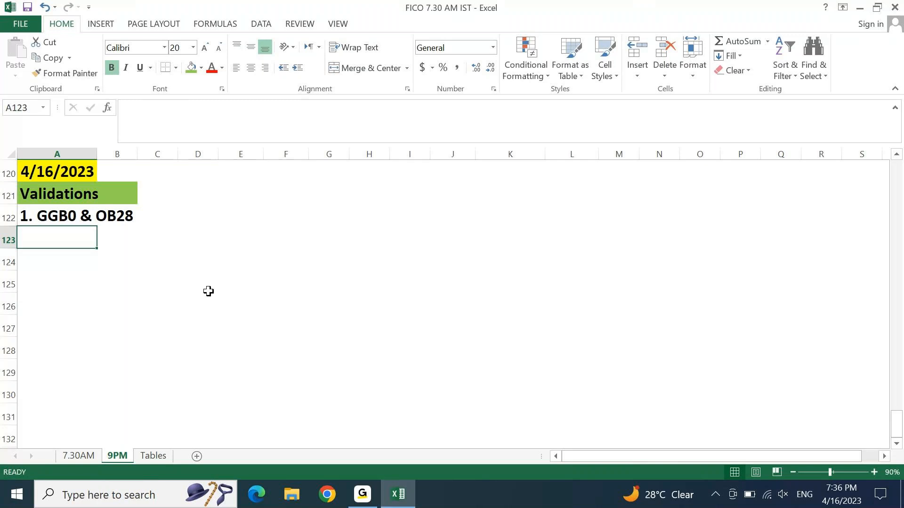
# Step: Enter '3. Header, Line Item, Complete Document' in E123
pyautogui.press('Right')
pyautogui.press('Right')
pyautogui.press('Right')
pyautogui.press('Right')
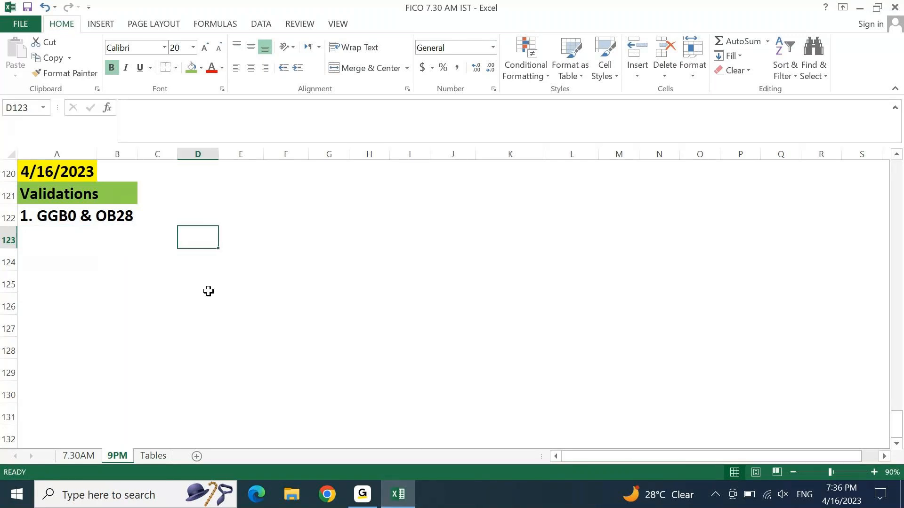
pyautogui.write('3 L')
pyautogui.press('Escape')
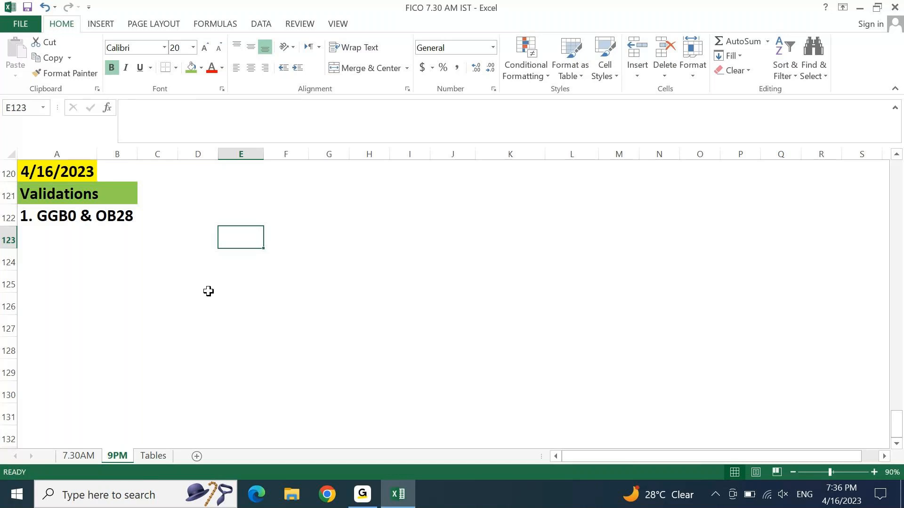
pyautogui.write('3.')
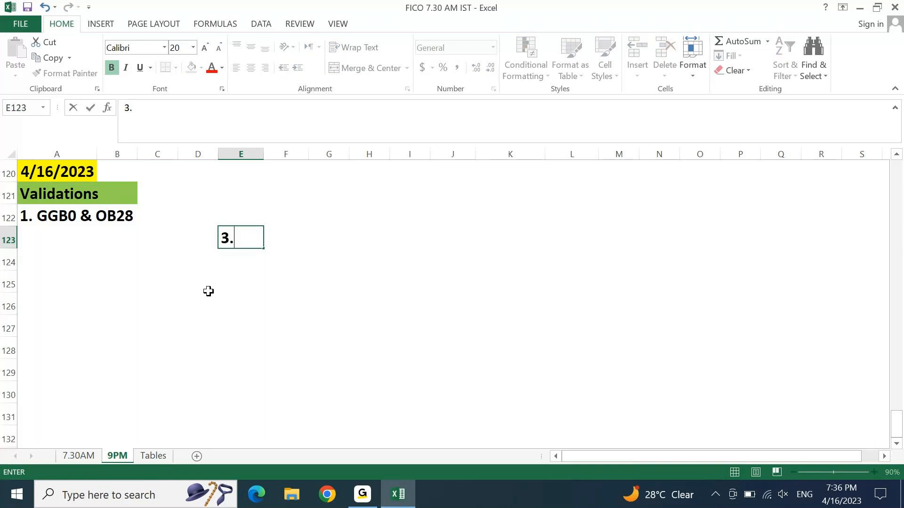
pyautogui.write(' Header, ')
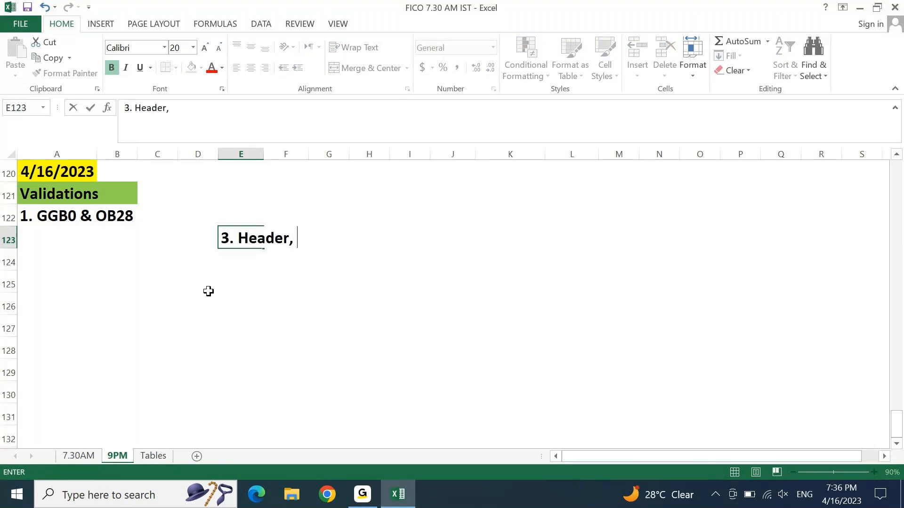
pyautogui.write('Line I')
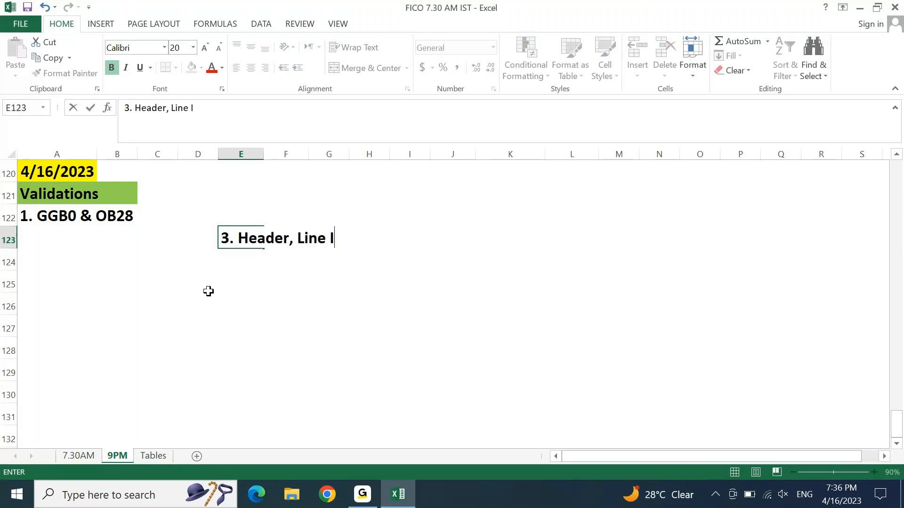
pyautogui.write('tem, Complete DO')
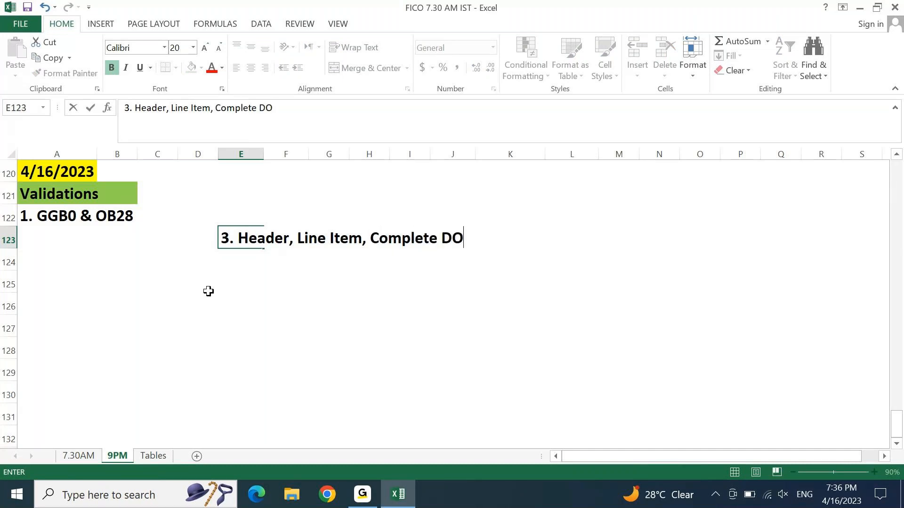
pyautogui.write('cumeb')
pyautogui.press('BackSpace')
pyautogui.press('BackSpace')
pyautogui.write('mebt')
pyautogui.press('BackSpace')
pyautogui.press('BackSpace')
pyautogui.write('nt')
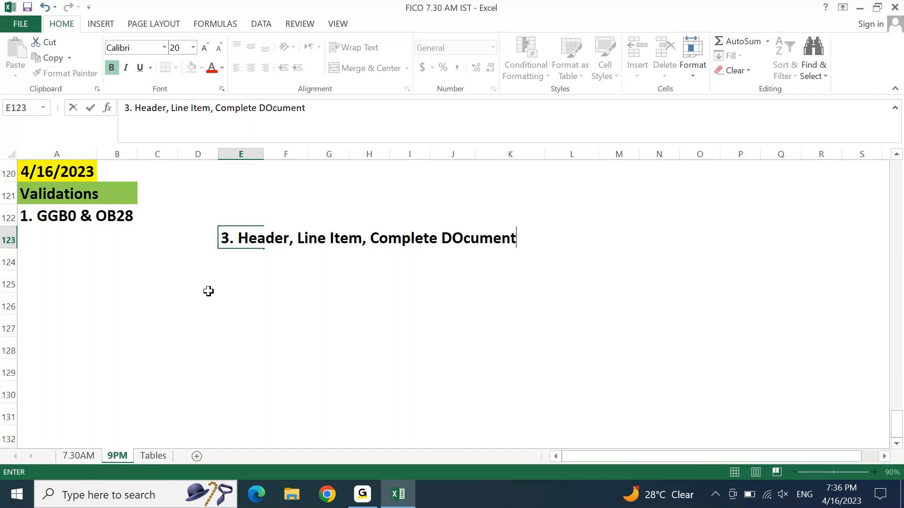
pyautogui.press('Return')
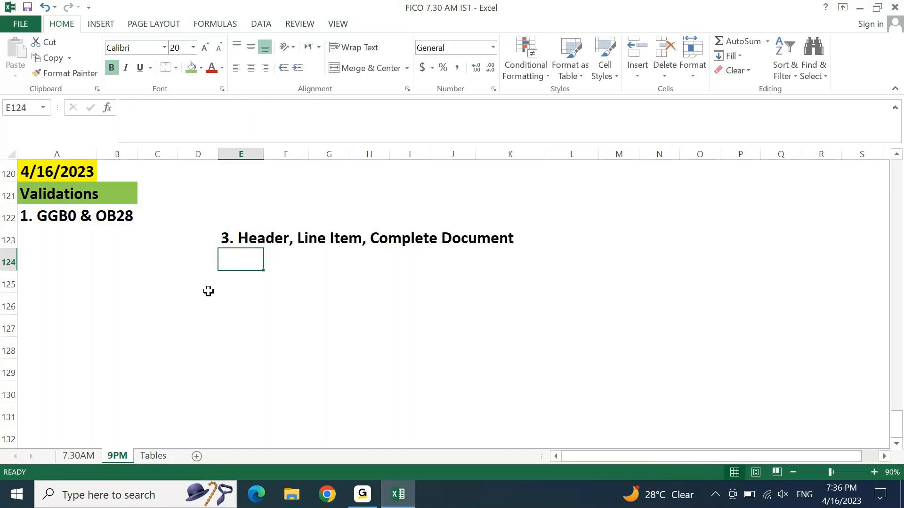
# Step: Enter '3. Prerequisite, Check, Message' in E124
pyautogui.write('3.')
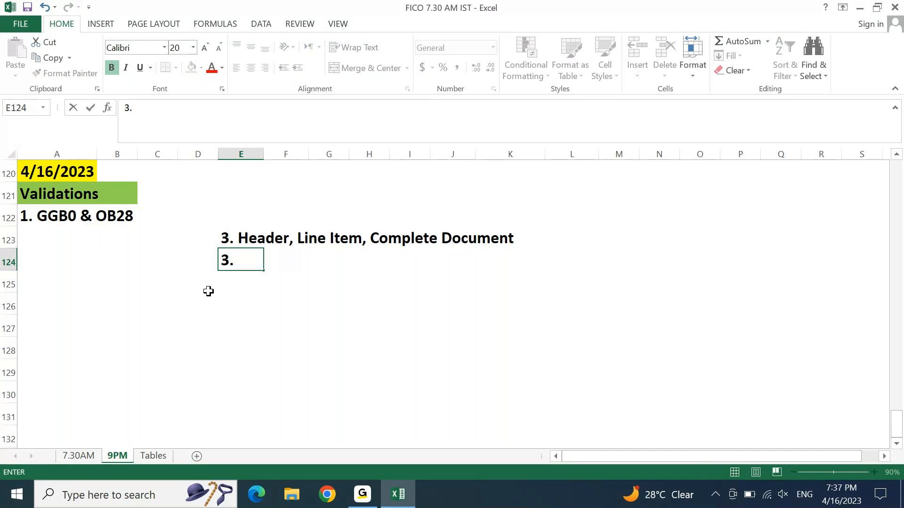
pyautogui.write('Prerequisite')
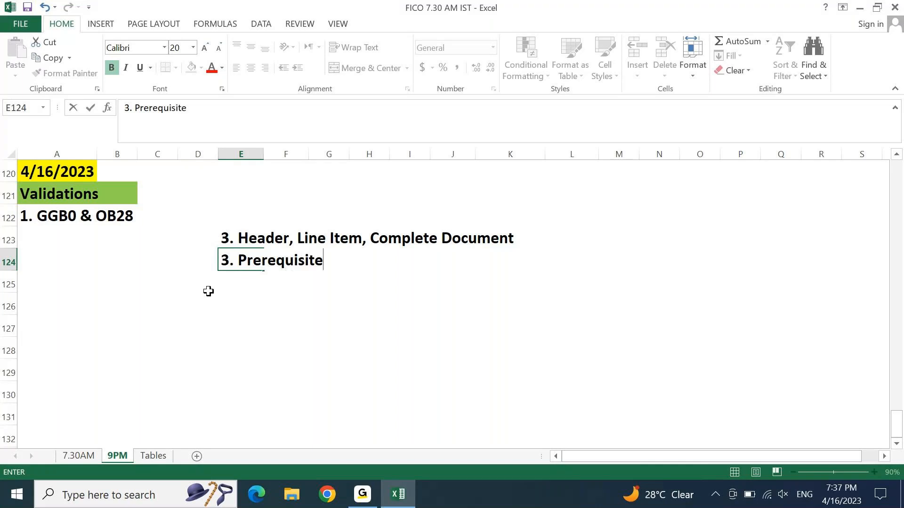
pyautogui.write(', Check, Message')
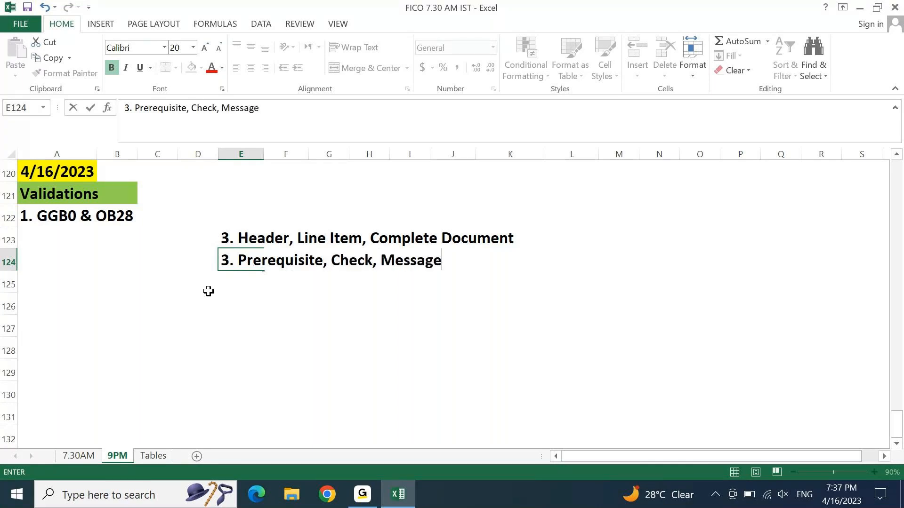
pyautogui.press('Return')
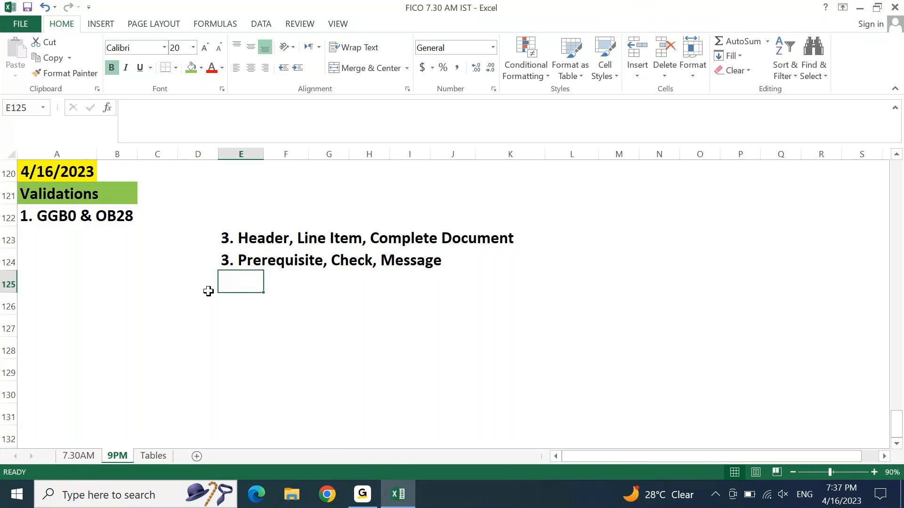
pyautogui.hotkey('ctrl', 'Left')
pyautogui.hotkey('ctrl', 'Up')
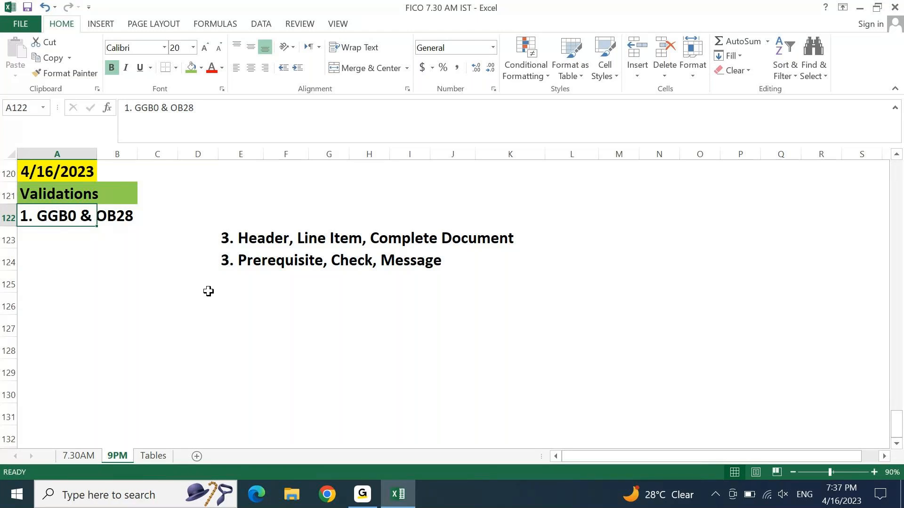
pyautogui.press('Right')
pyautogui.press('Right')
pyautogui.press('Down')
pyautogui.press('Right')
pyautogui.press('Right')
pyautogui.press('Down')
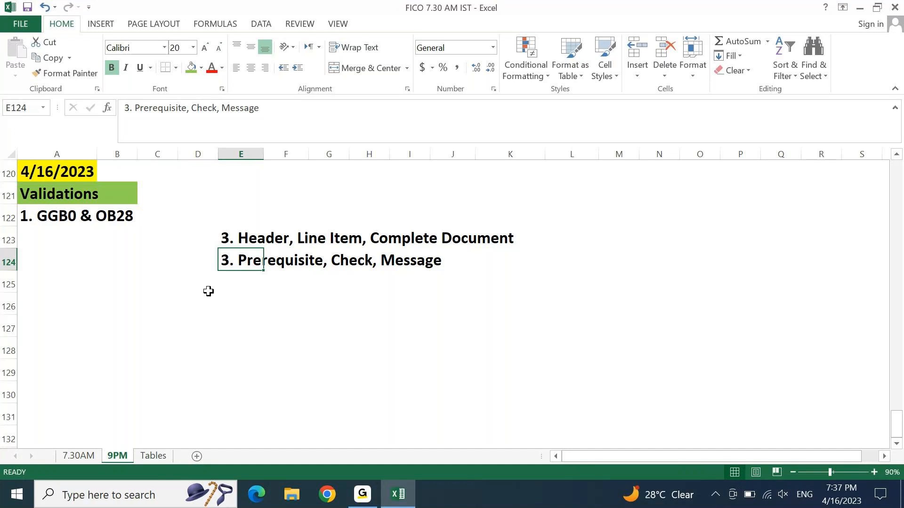
pyautogui.press('Up')
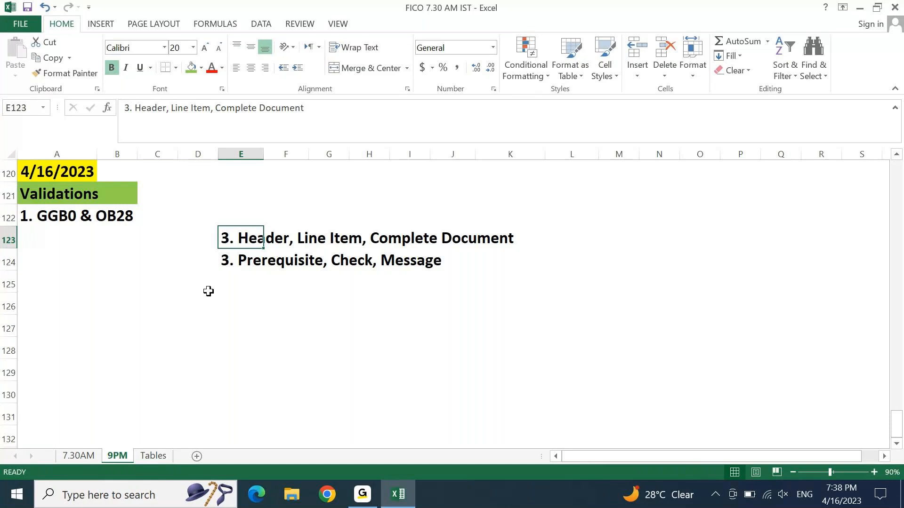
pyautogui.press('Home')
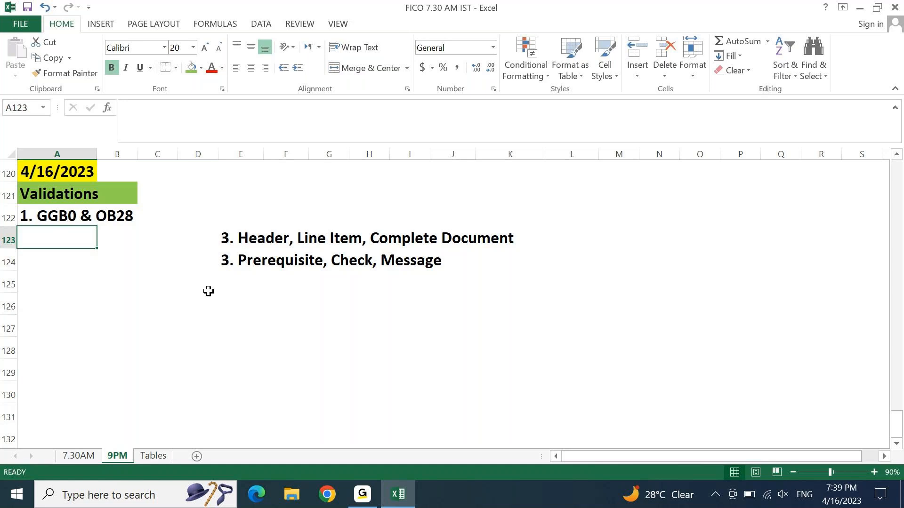
# Step: Type the heading 'Validation Examples' in A127
pyautogui.press('Down')
pyautogui.press('Down')
pyautogui.press('Down')
pyautogui.press('Down')
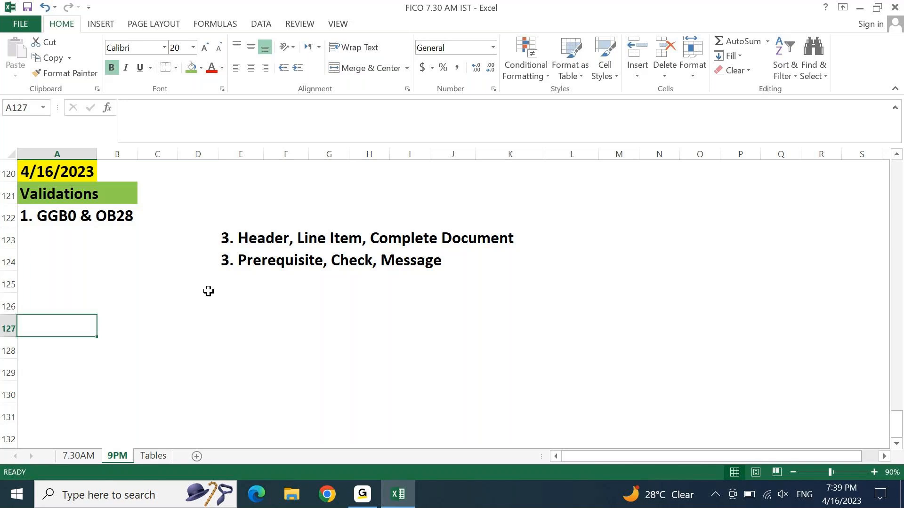
pyautogui.write('Val')
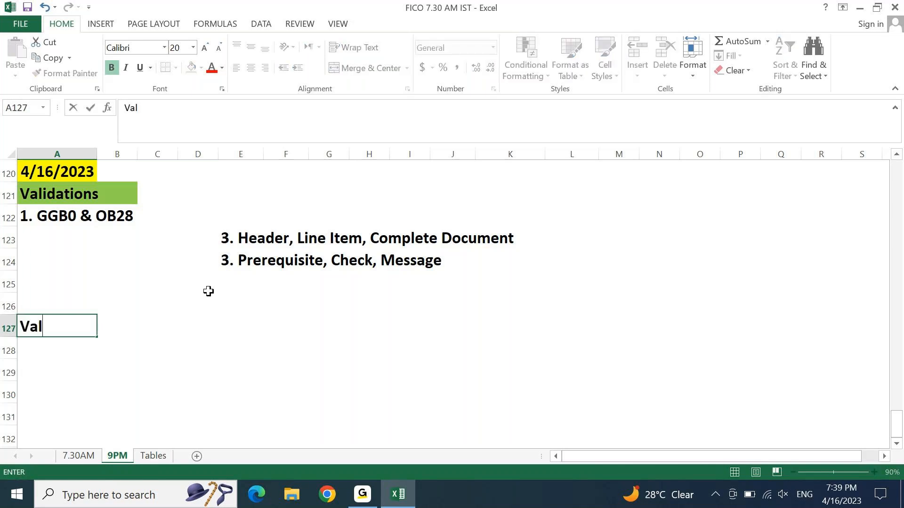
pyautogui.write('idation Examples')
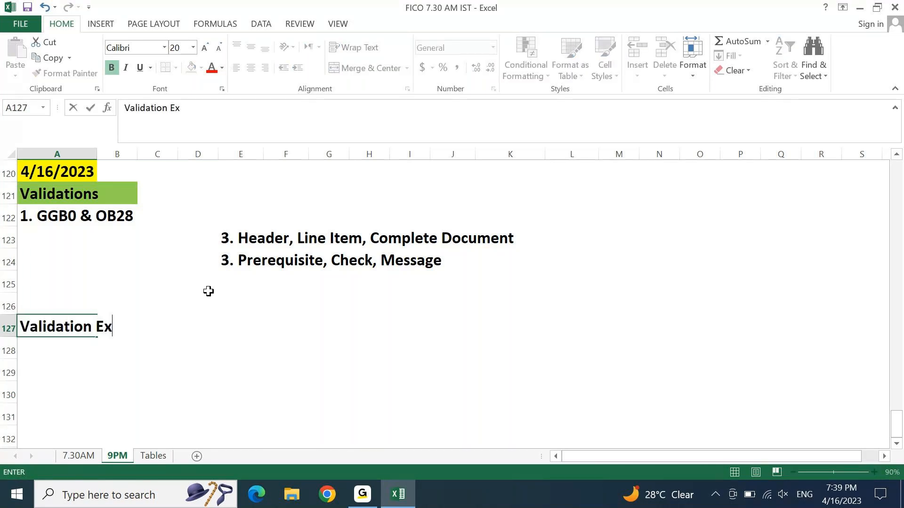
pyautogui.press('Return')
pyautogui.press('Return')
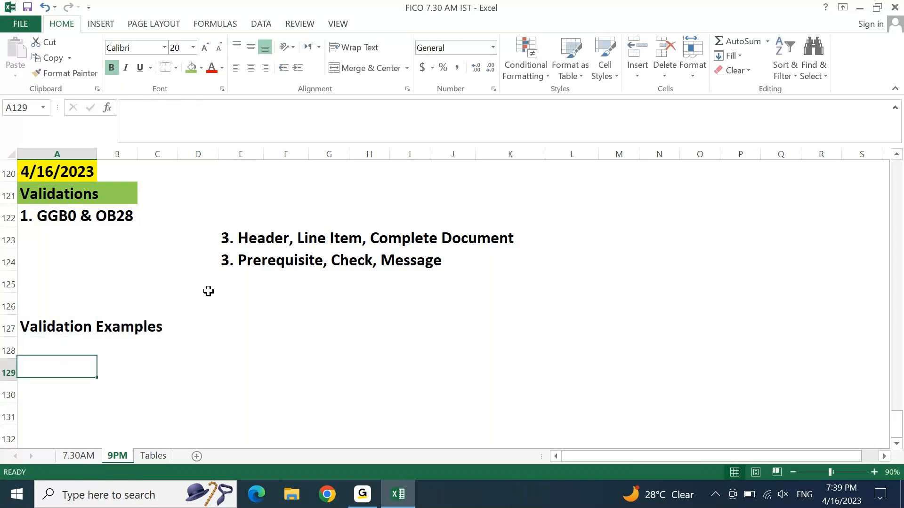
# Step: Fill A127:C127 green and settle on A128 below it
pyautogui.press('Up')
pyautogui.press('Up')
pyautogui.hotkey('shift', 'Right')
pyautogui.hotkey('shift', 'Right')
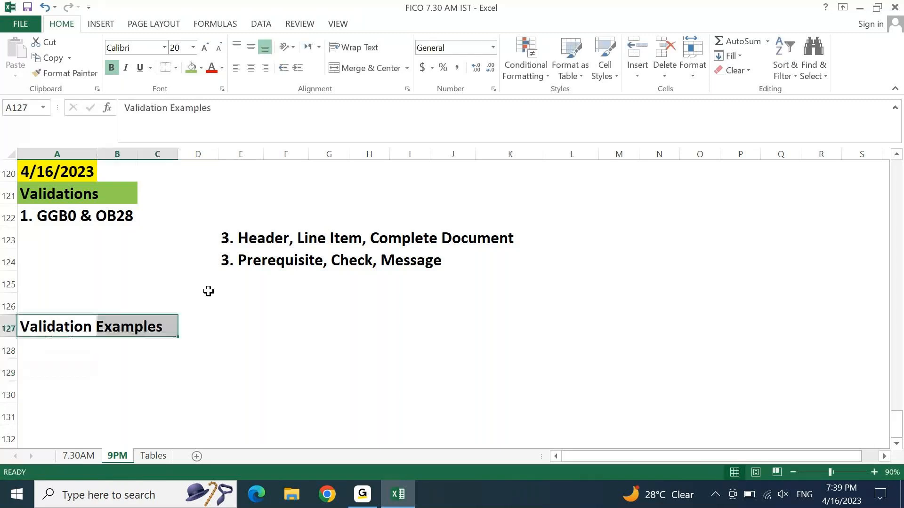
pyautogui.click(191, 67)
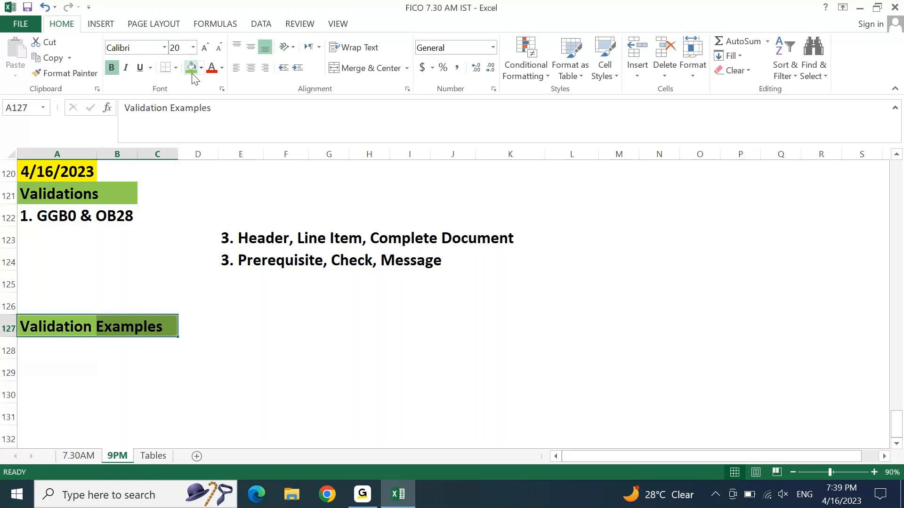
pyautogui.press('Down')
pyautogui.press('Right')
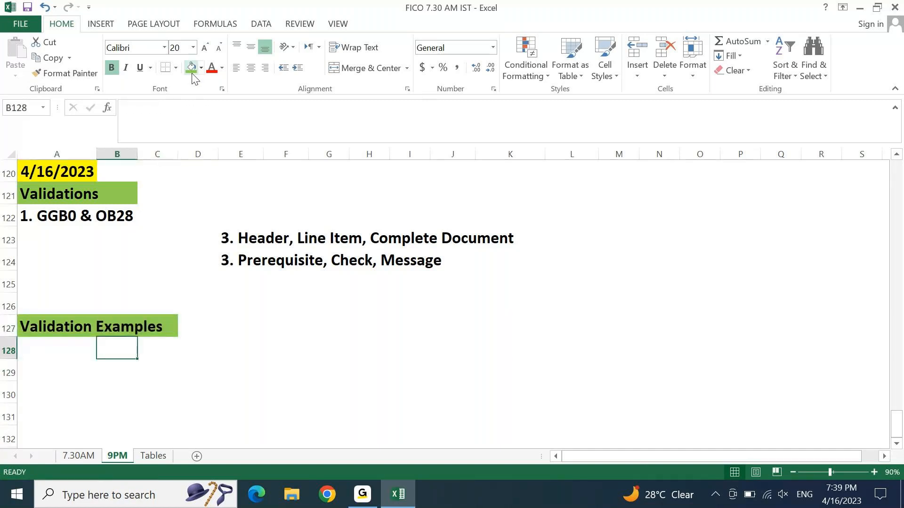
pyautogui.press('Left')
# Step: Enter '1. Stop using Future Document Date' in A128 and begin the second example
pyautogui.write('1. ')
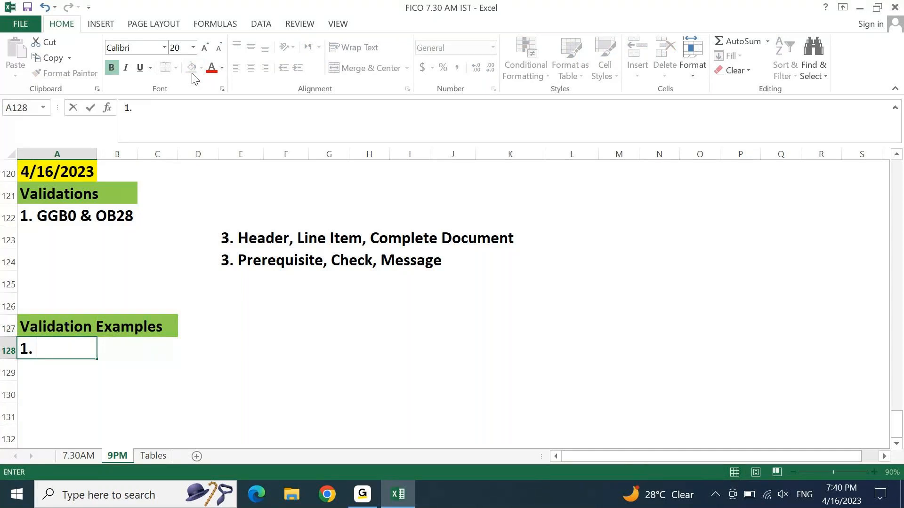
pyautogui.write('Stop using Fu')
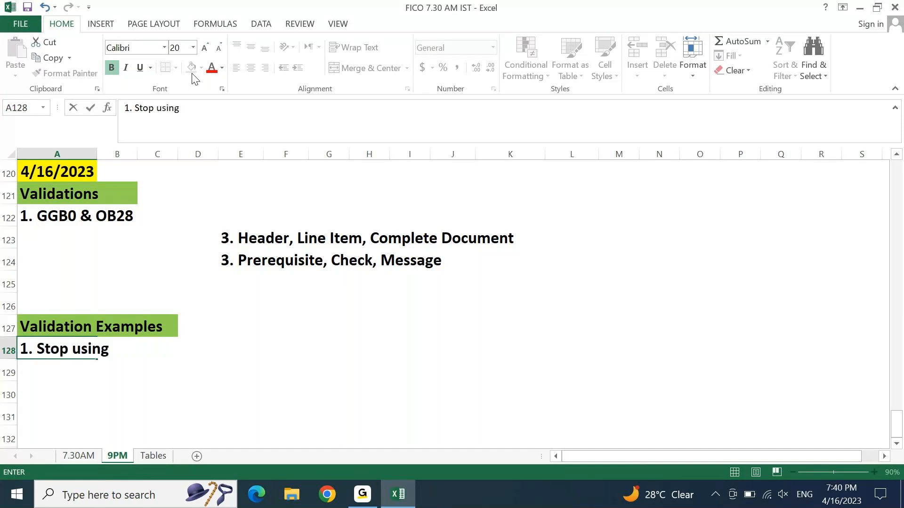
pyautogui.write('ture DOcument Date')
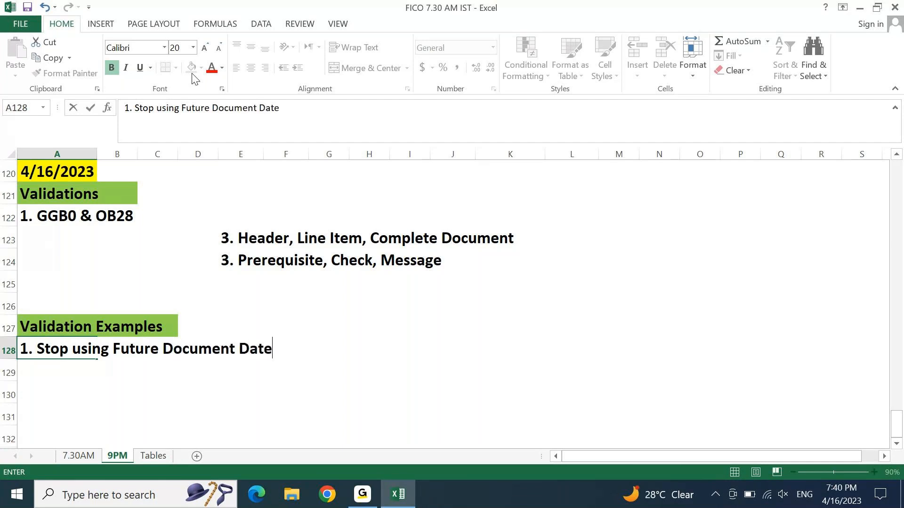
pyautogui.press('Return')
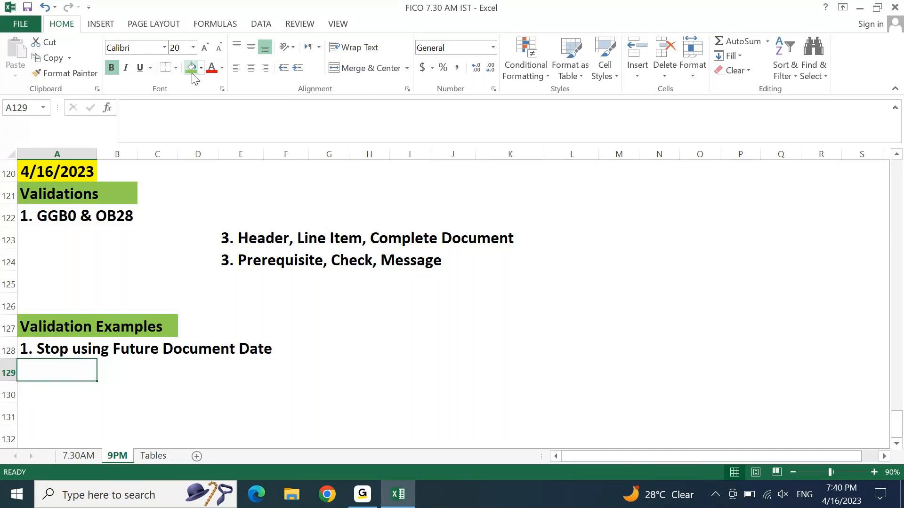
pyautogui.write('2')
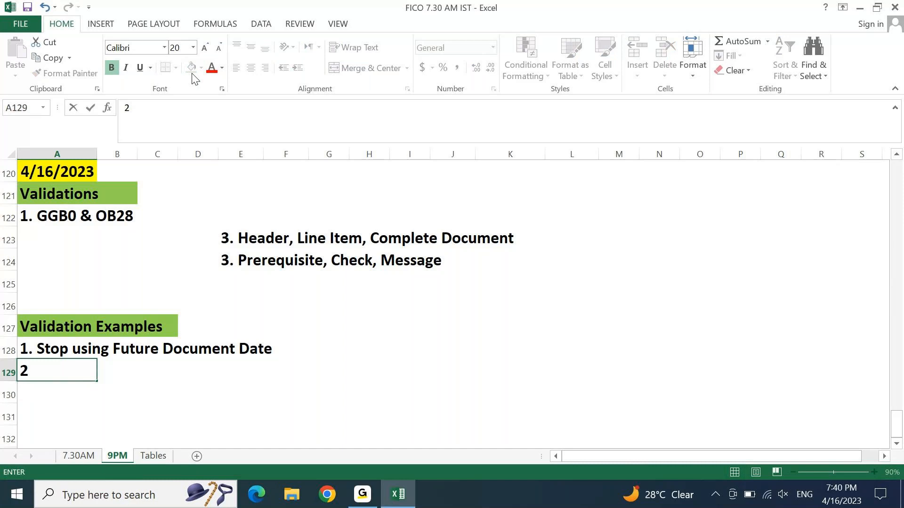
pyautogui.write('. If DOcum')
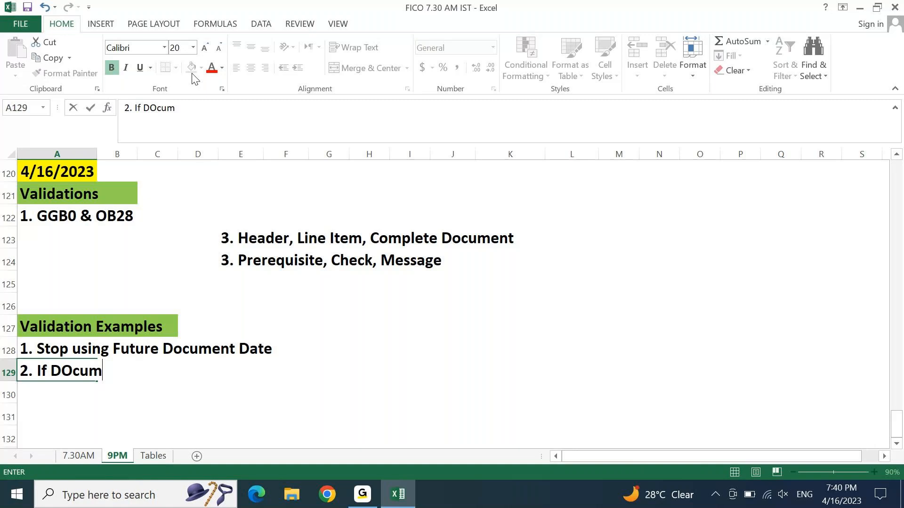
pyautogui.write('ent tye')
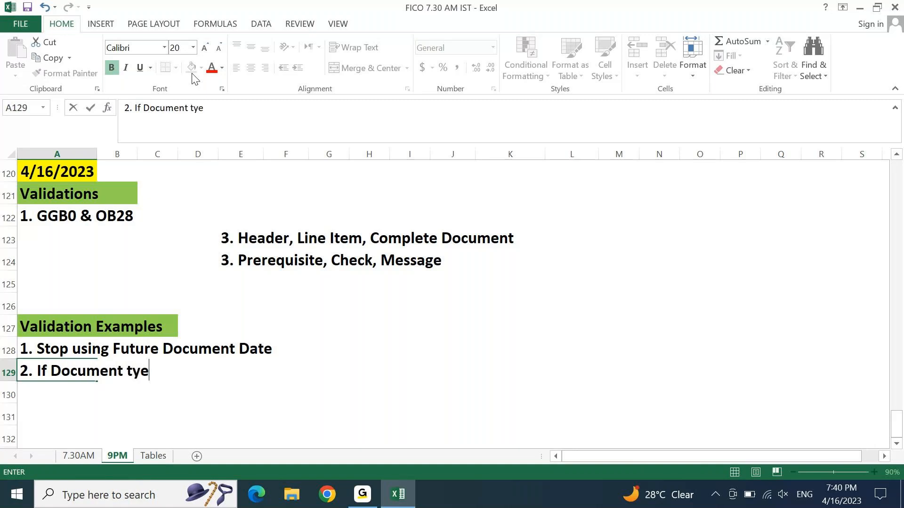
# Step: Complete A129 as '2. If Document type is AB, Currency must be either USD, EUR, AED, SGD.'
pyautogui.press('BackSpace')
pyautogui.write('pe is')
pyautogui.write('AB, ')
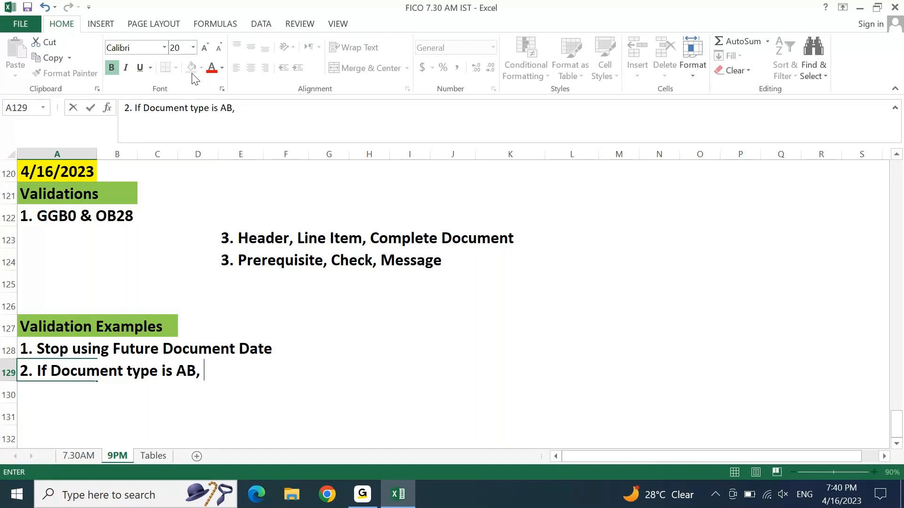
pyautogui.write('CUrrecn')
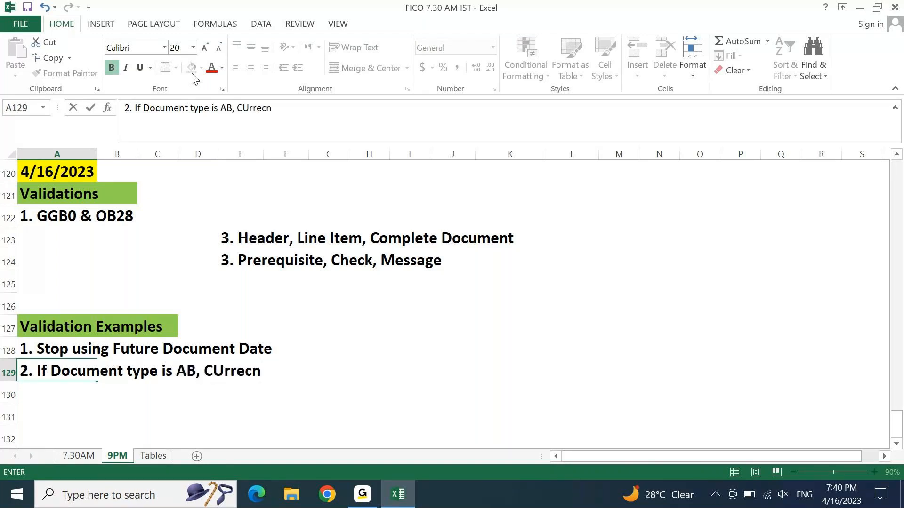
pyautogui.write('t')
pyautogui.press('BackSpace')
pyautogui.write('y')
pyautogui.press('BackSpace')
pyautogui.press('BackSpace')
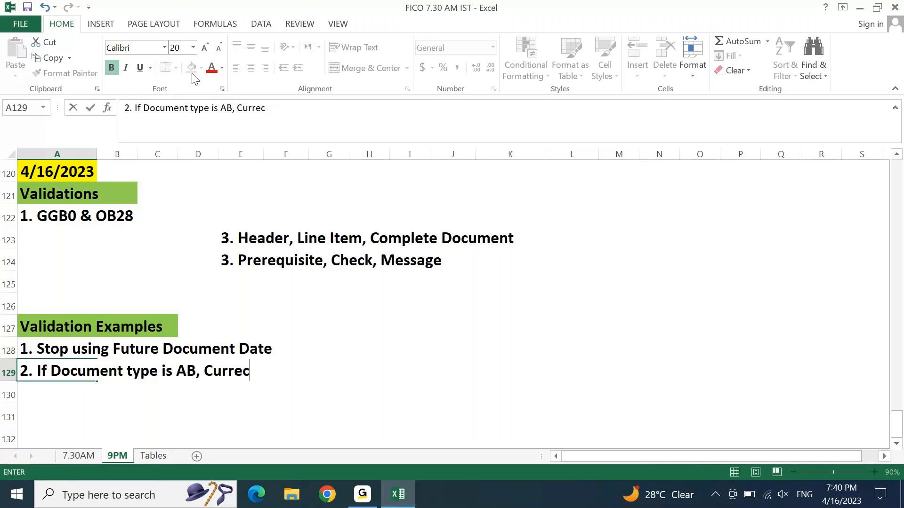
pyautogui.press('BackSpace')
pyautogui.write('ncy myst')
pyautogui.press('BackSpace')
pyautogui.press('BackSpace')
pyautogui.press('BackSpace')
pyautogui.write('ust be ')
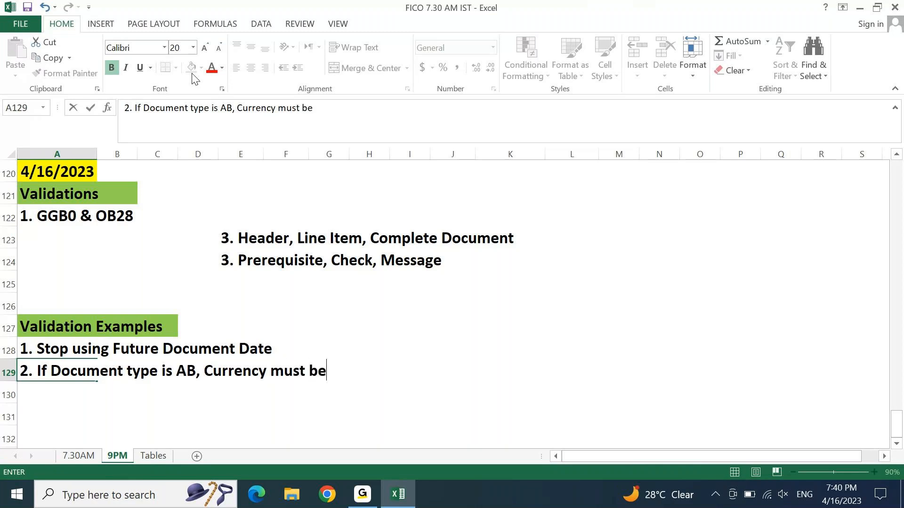
pyautogui.write('either')
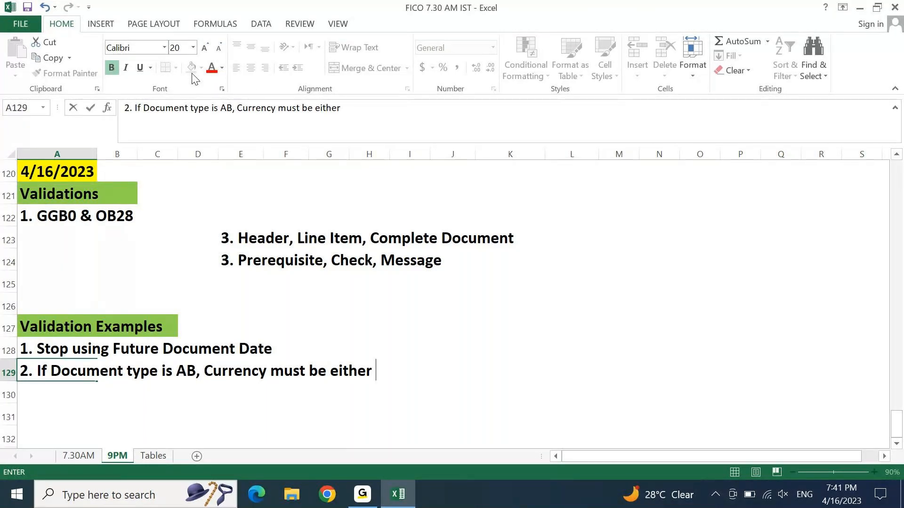
pyautogui.write(' USD, EUR')
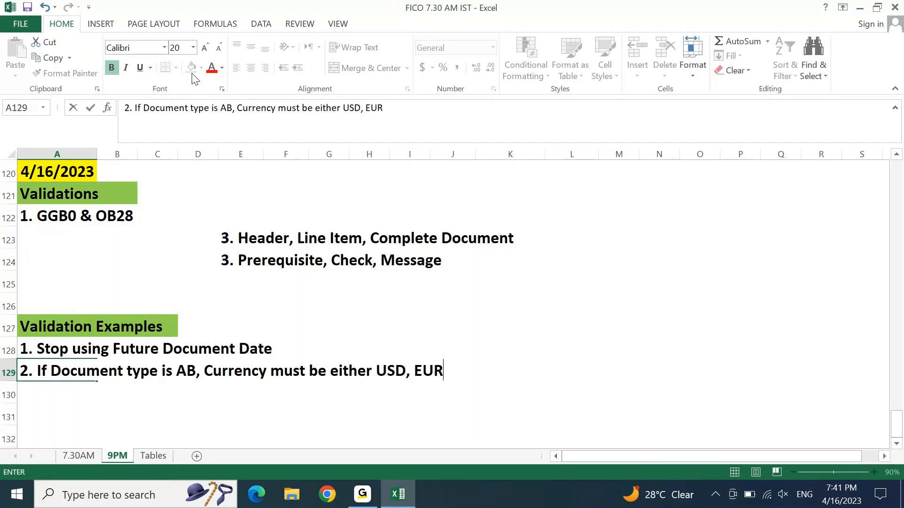
pyautogui.write(', AED, ')
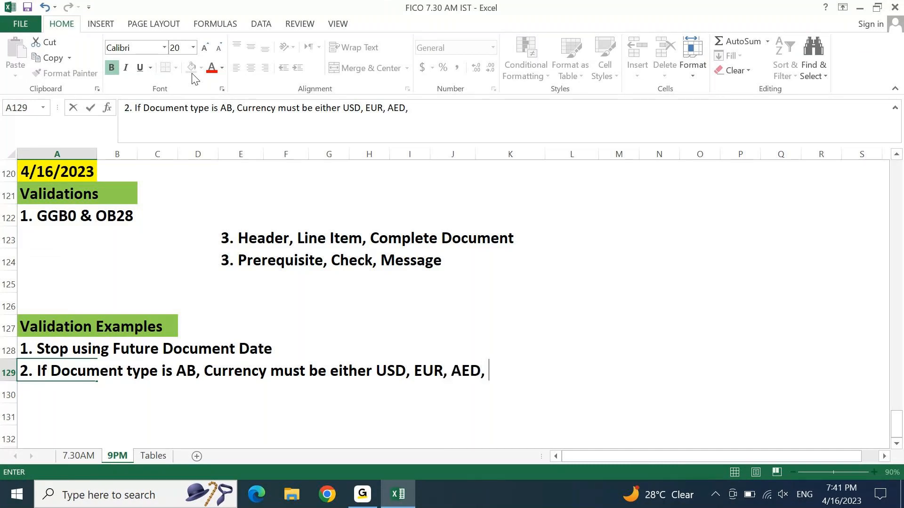
pyautogui.write('SGD.')
pyautogui.press('Return')
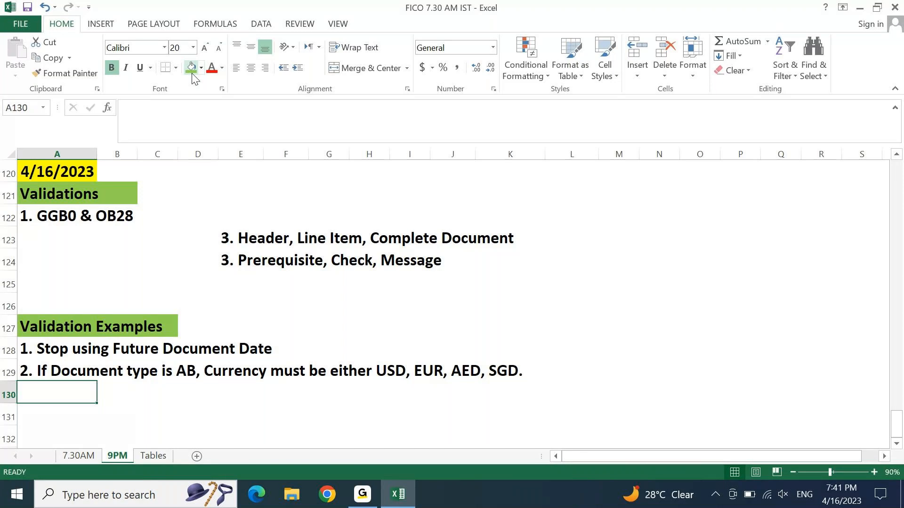
pyautogui.write('3. ')
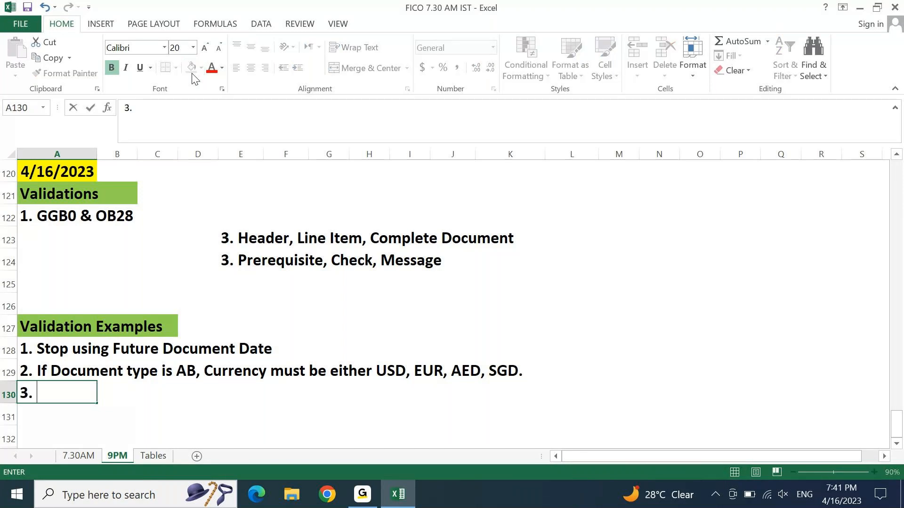
pyautogui.write('Allow pos')
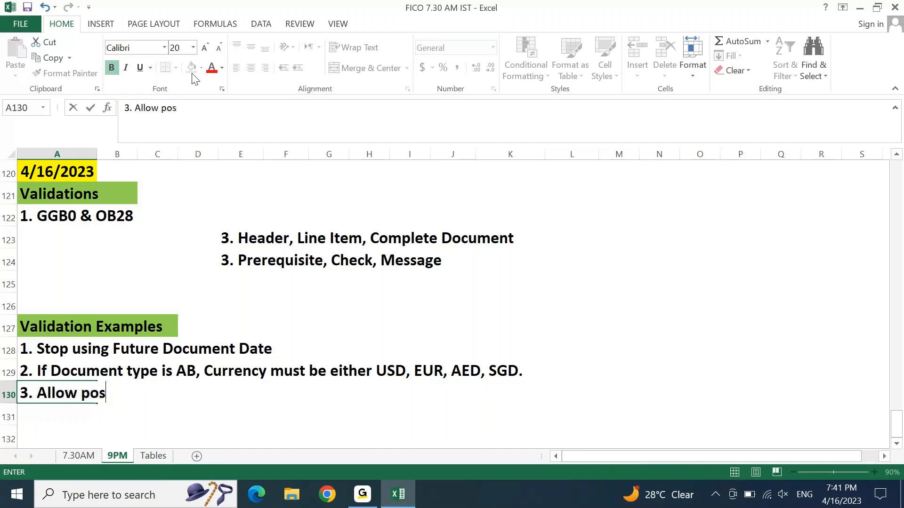
pyautogui.write('tings in thec')
# Step: Finish A130 as '3. Allow postings in the previous (closed) period only for selected users'
pyautogui.press('BackSpace')
pyautogui.write('pe')
pyautogui.press('BackSpace')
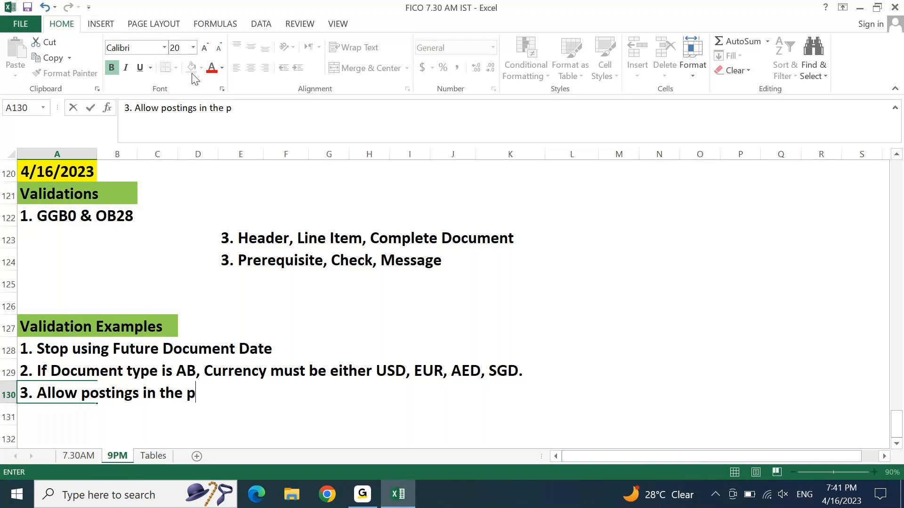
pyautogui.write('revious (')
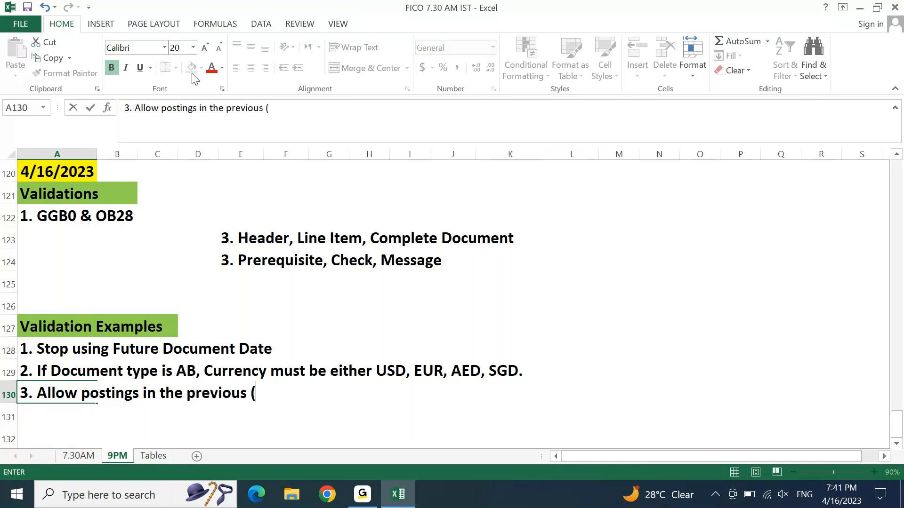
pyautogui.write('closed)')
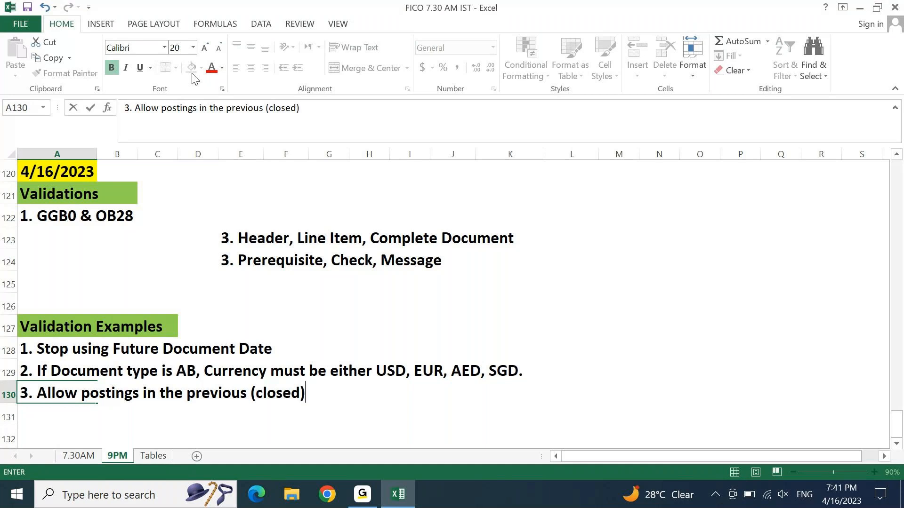
pyautogui.write(' period on')
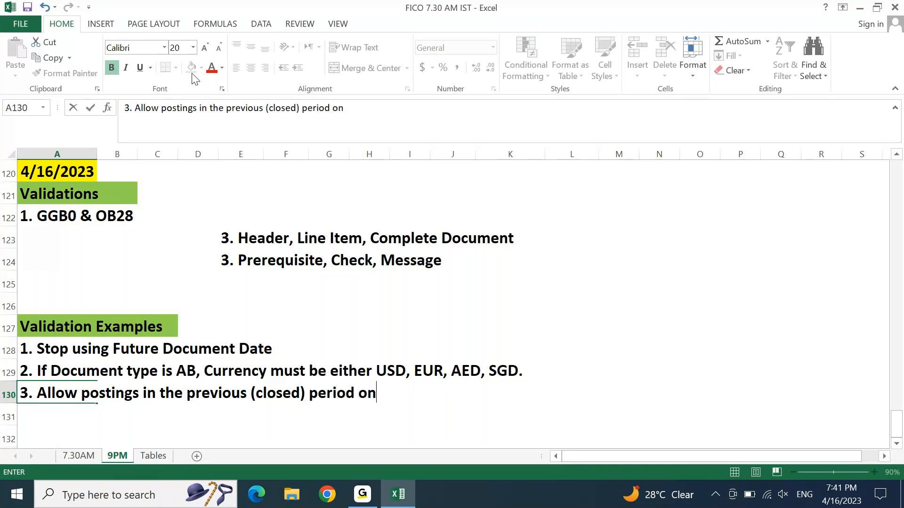
pyautogui.write('ly for sele')
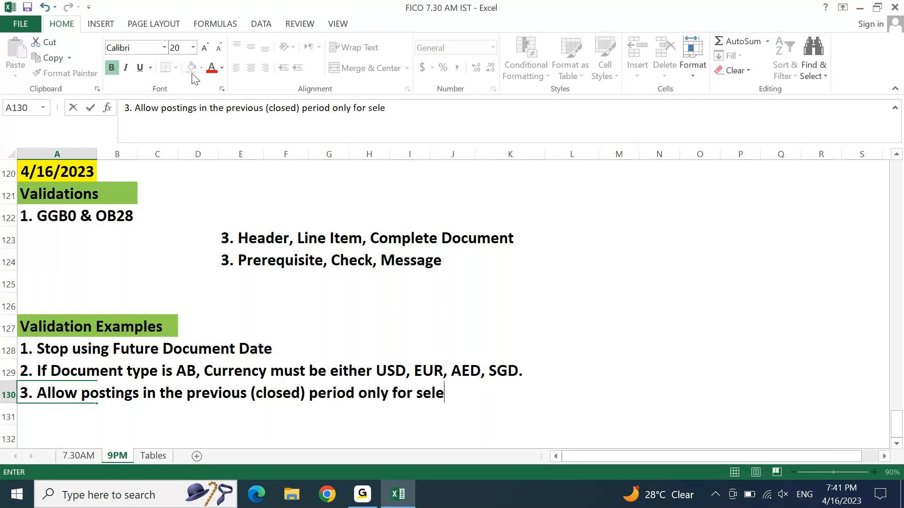
pyautogui.write('cted users')
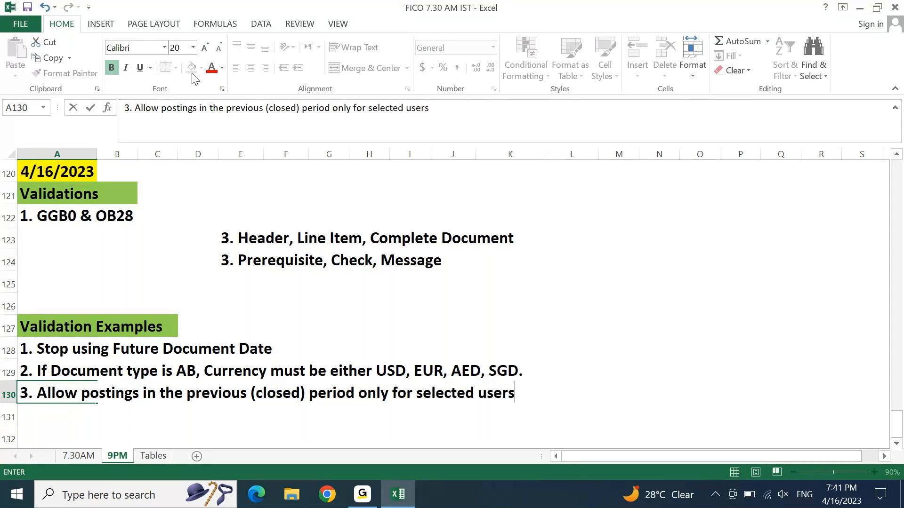
pyautogui.press('Return')
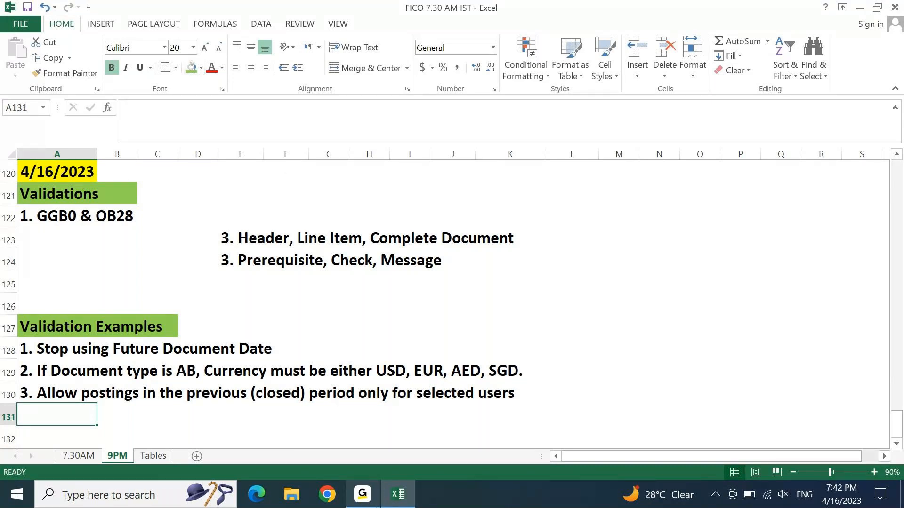
pyautogui.click(375, 506)
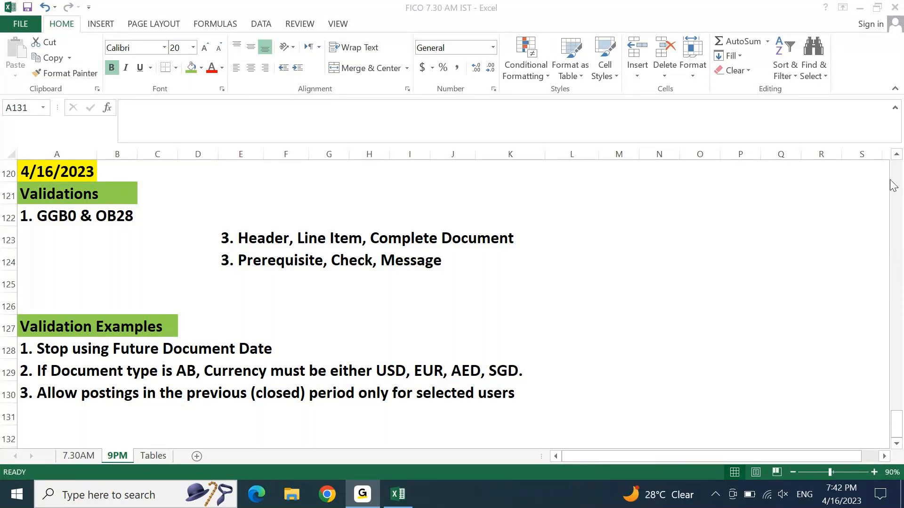
pyautogui.click(565, 173)
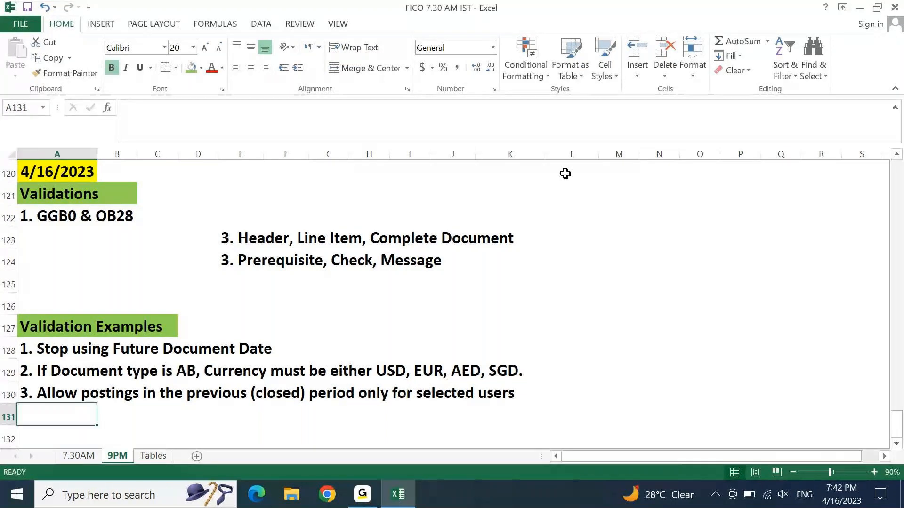
pyautogui.hotkey('ctrl', 'Up')
pyautogui.press('Up')
pyautogui.press('Up')
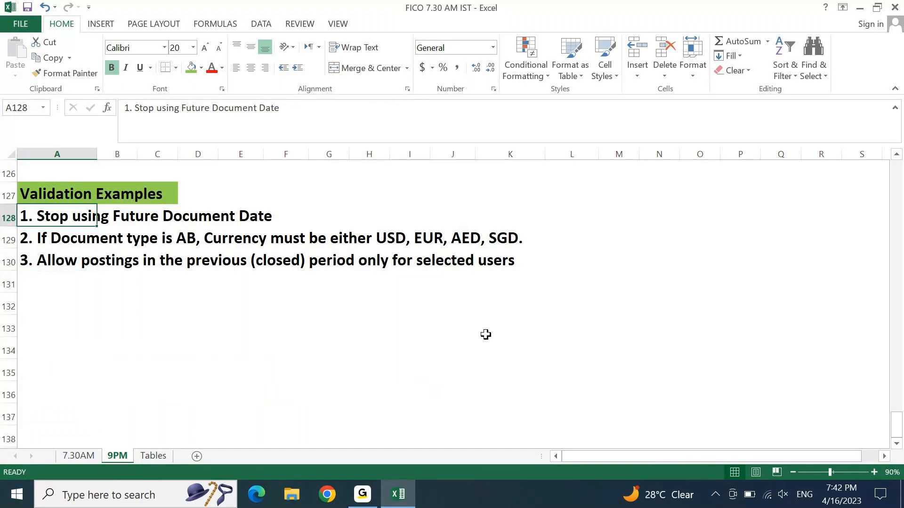
pyautogui.press('Down')
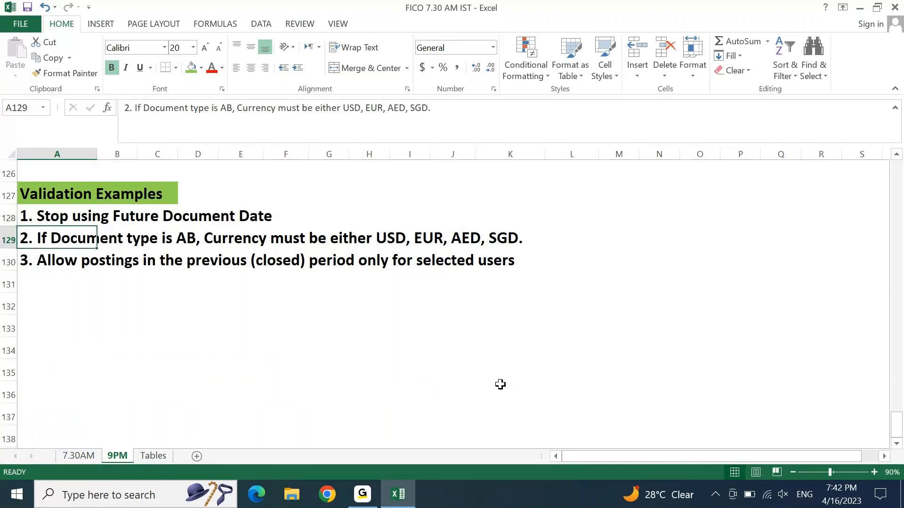
pyautogui.press('Down')
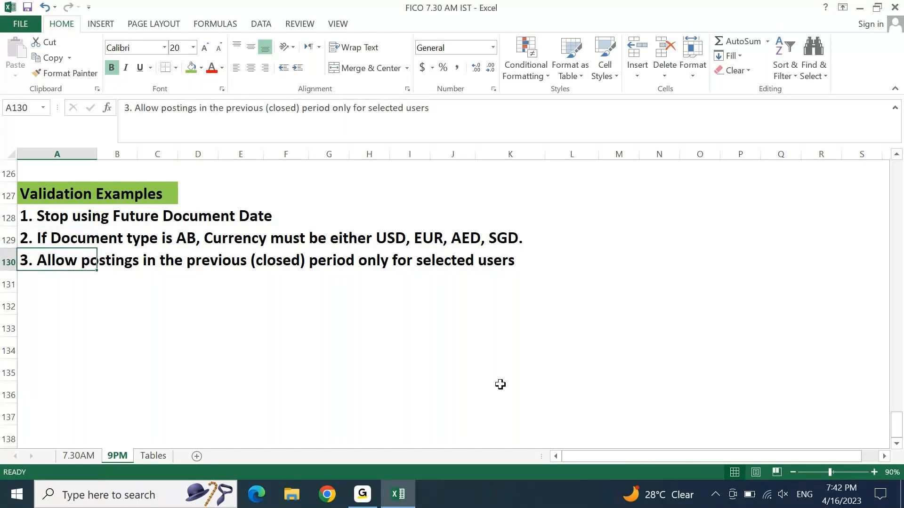
pyautogui.press('Up')
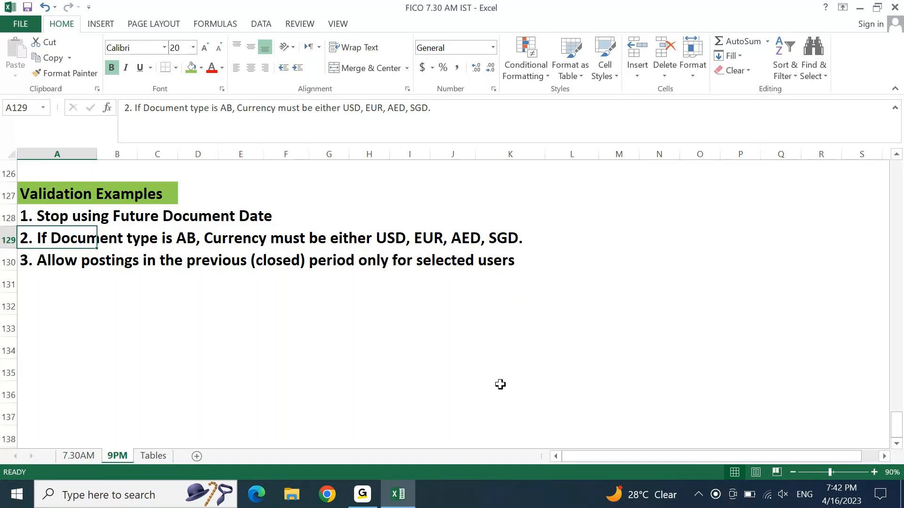
# Step: Step between the examples in A128 and A129, then minimize Excel to the desktop
pyautogui.press('Up')
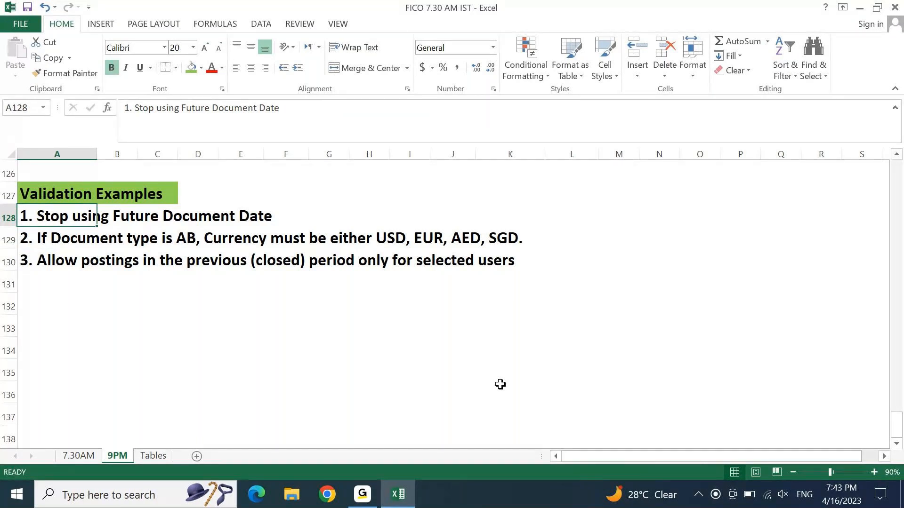
pyautogui.press('Down')
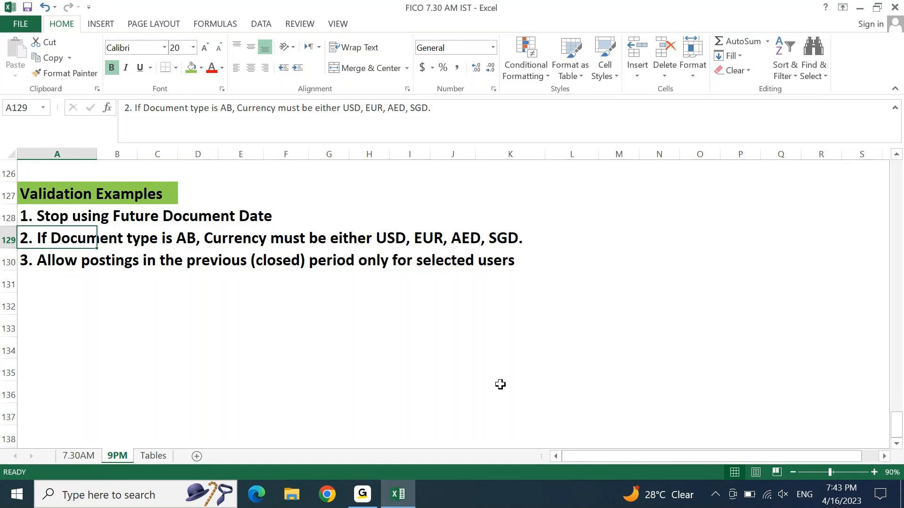
pyautogui.press('super+d')
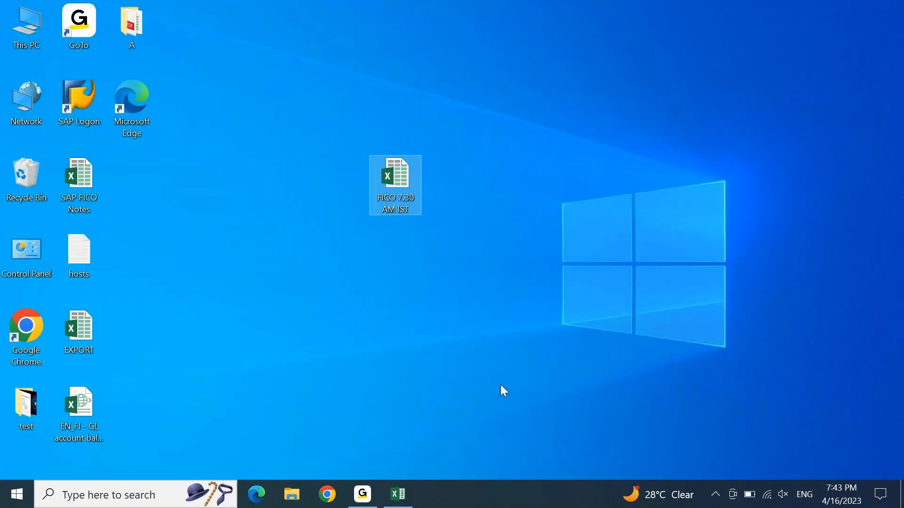
# Step: Log on to S4 1909 with the saved user and password, then return to Excel
pyautogui.click(93, 94)
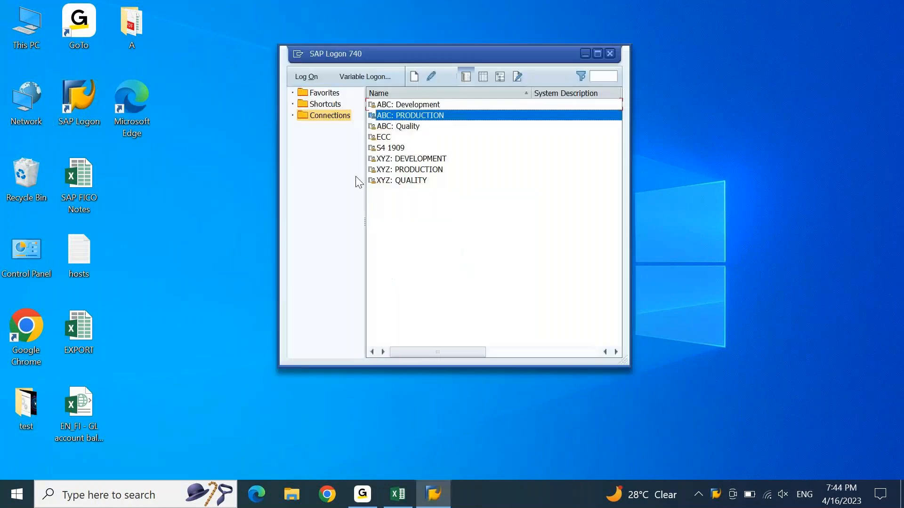
pyautogui.press('Down')
pyautogui.press('Down')
pyautogui.press('Down')
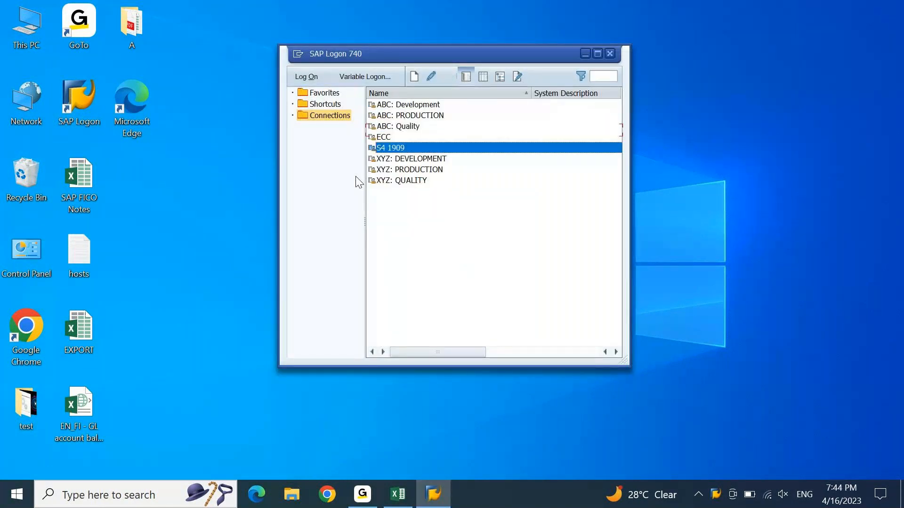
pyautogui.press('Return')
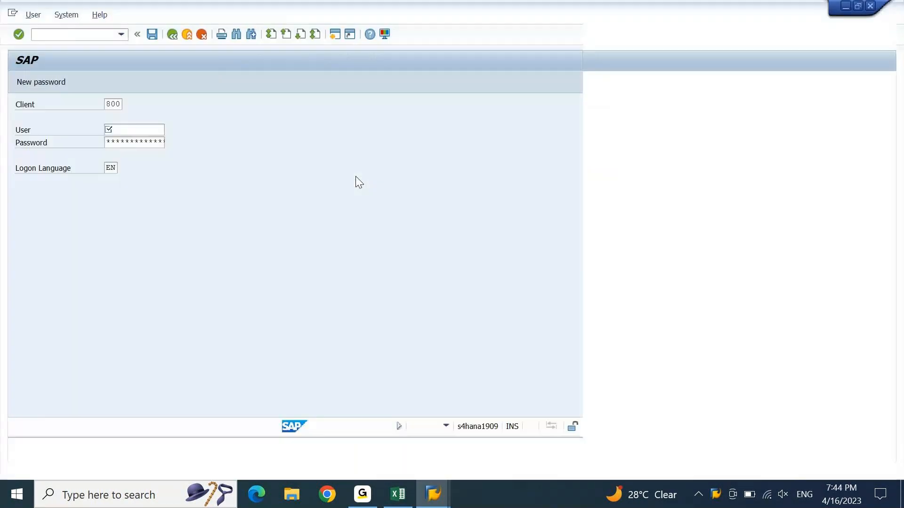
pyautogui.press('Down')
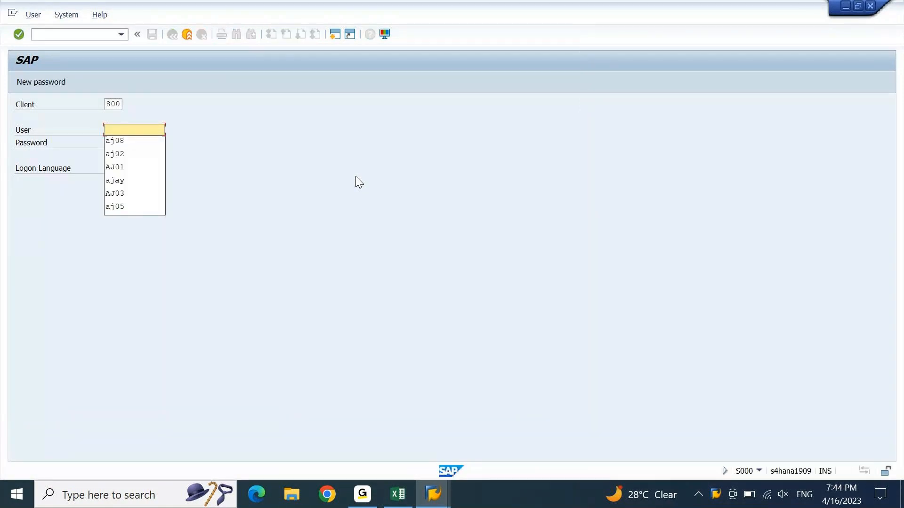
pyautogui.press('Tab')
pyautogui.write('*******')
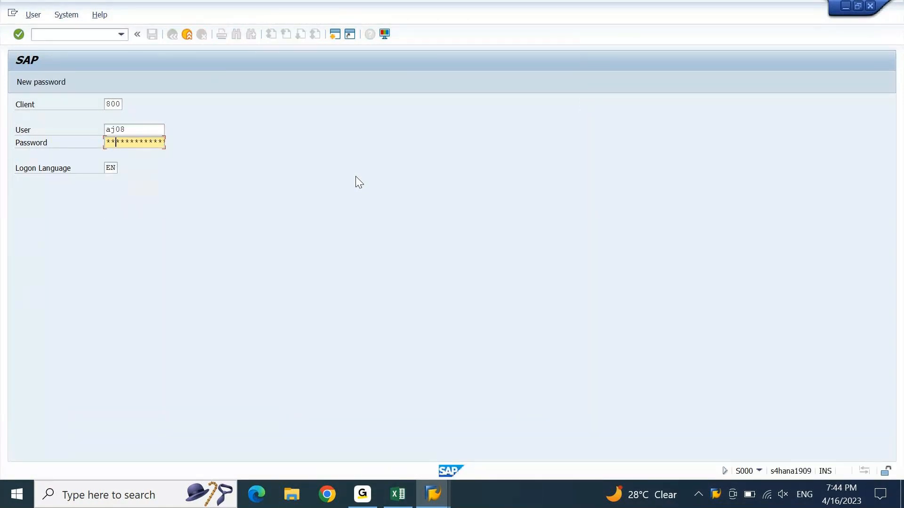
pyautogui.press('Return')
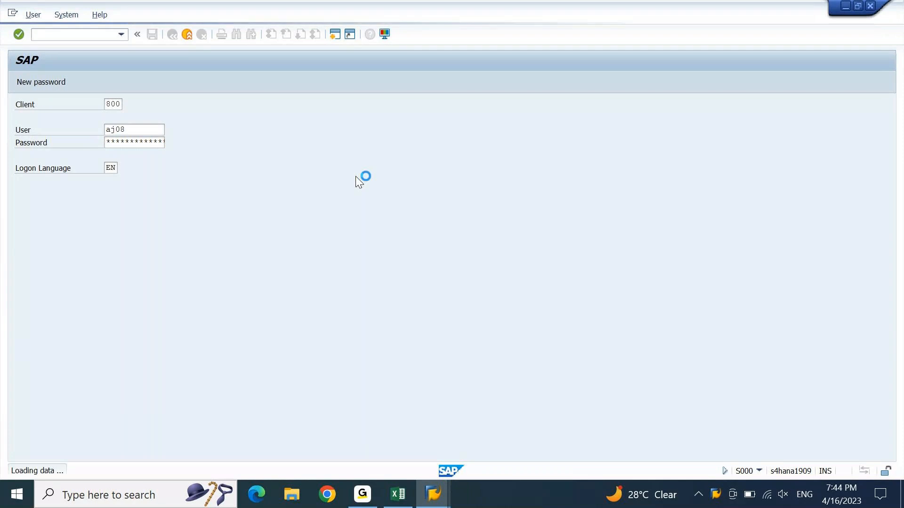
pyautogui.click(398, 501)
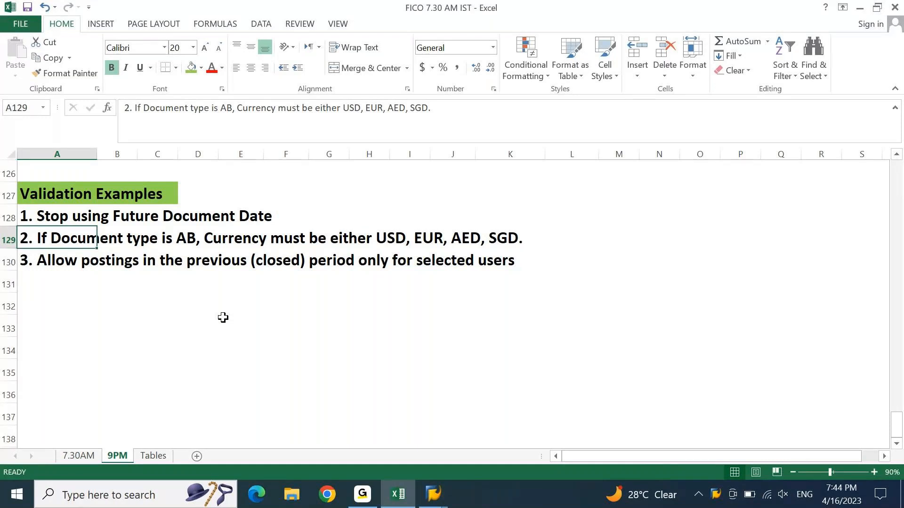
# Step: Append 'in co,code AP10' to the first validation example in A128
pyautogui.press('Up')
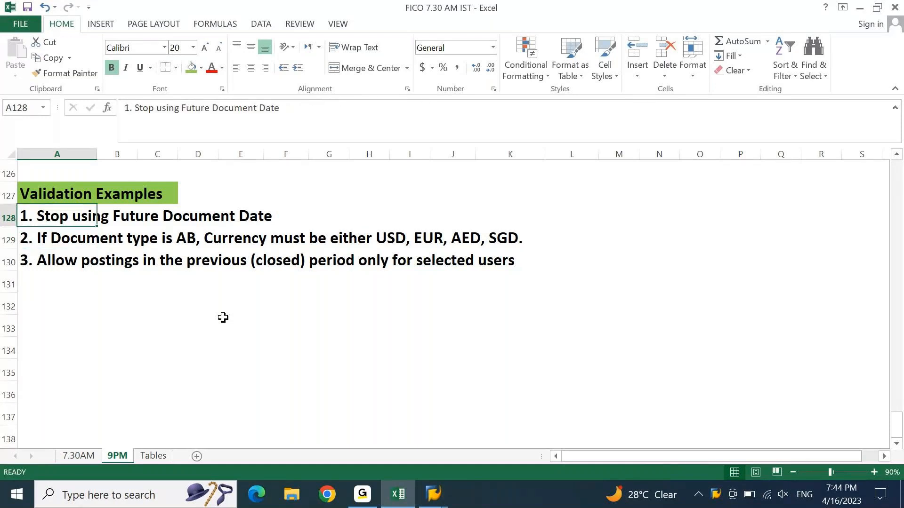
pyautogui.press('F2')
pyautogui.write('in co,co')
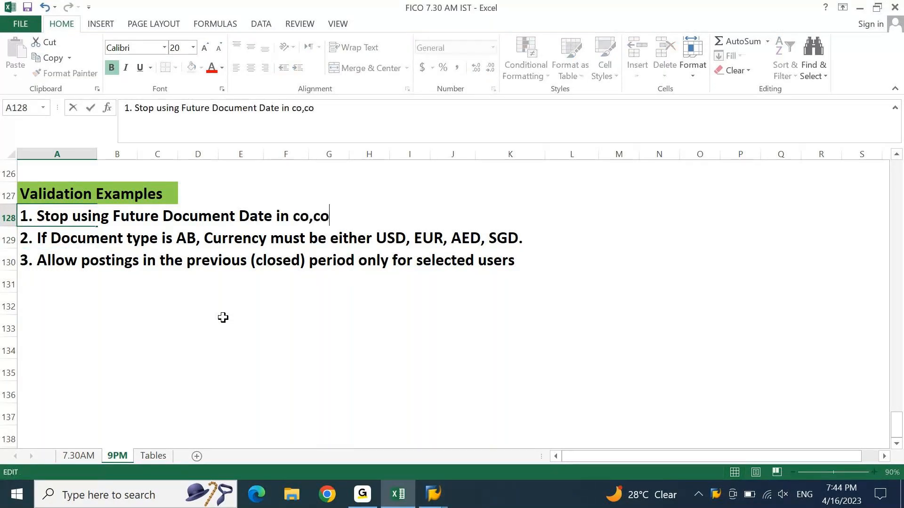
pyautogui.write('de')
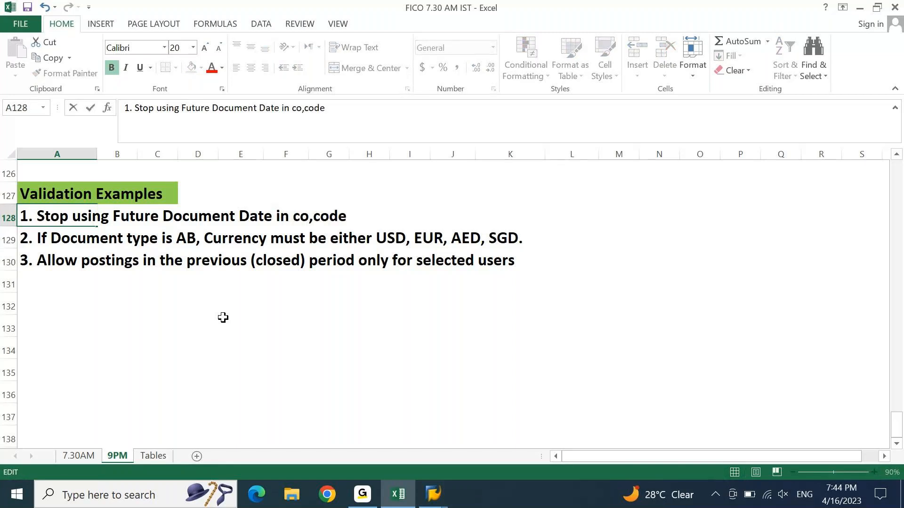
pyautogui.write(' AP10')
pyautogui.press('Return')
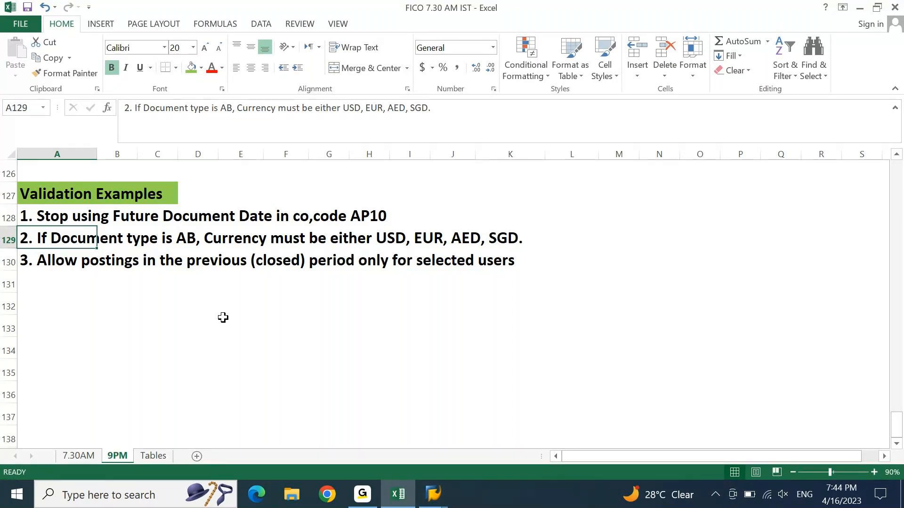
# Step: Copy the edited row 128 line into A133, then switch to SAP
pyautogui.press('Up')
pyautogui.hotkey('shift', 'Right')
pyautogui.hotkey('shift', 'Right')
pyautogui.hotkey('shift', 'Right')
pyautogui.hotkey('shift', 'Right')
pyautogui.hotkey('shift', 'Right')
pyautogui.hotkey('shift', 'Right')
pyautogui.hotkey('shift', 'Right')
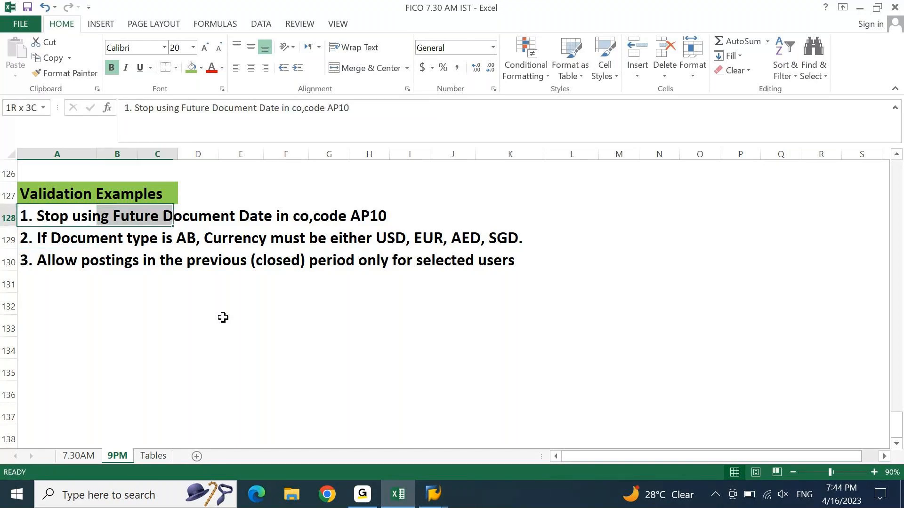
pyautogui.hotkey('ctrl', 'c')
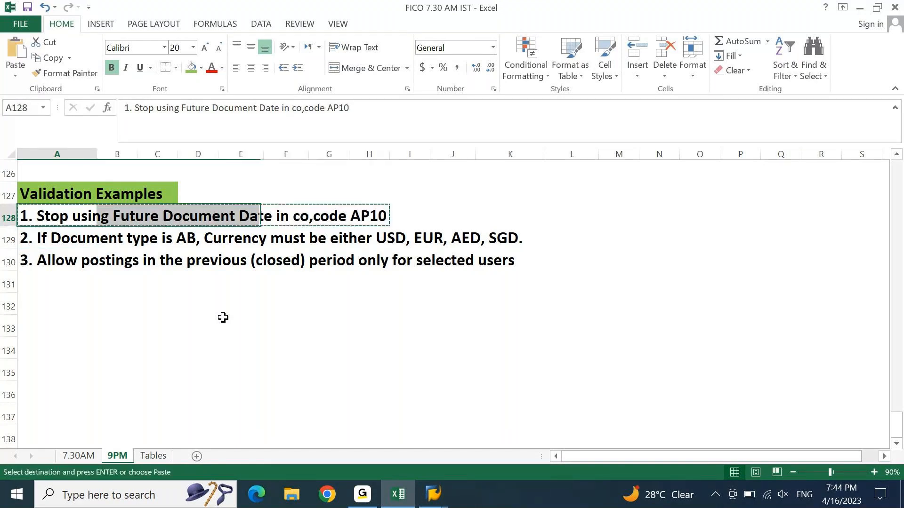
pyautogui.press('Down')
pyautogui.press('Down')
pyautogui.press('Down')
pyautogui.press('Down')
pyautogui.press('Down')
pyautogui.hotkey('ctrl', 'v')
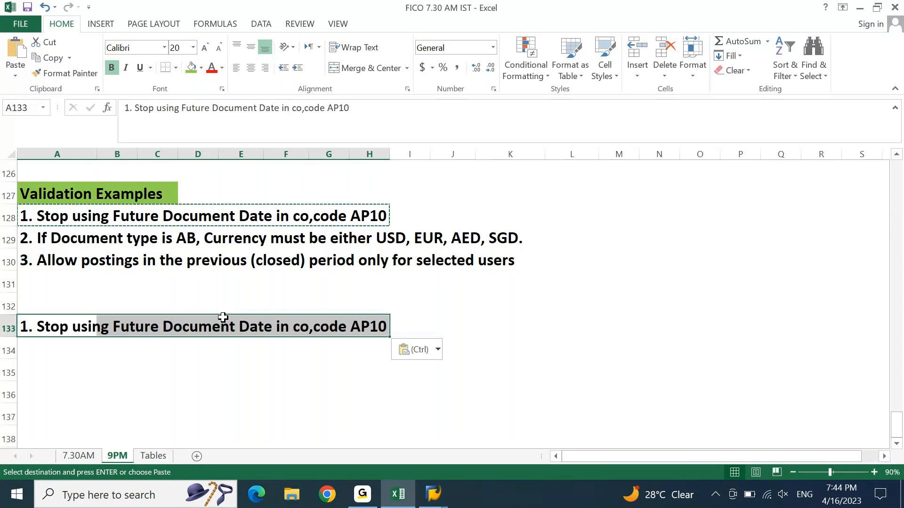
pyautogui.press('Escape')
pyautogui.press('Down')
pyautogui.press('Down')
pyautogui.press('Down')
pyautogui.press('Down')
pyautogui.press('Down')
pyautogui.press('Down')
pyautogui.press('Down')
pyautogui.press('Down')
pyautogui.press('Down')
pyautogui.press('Down')
pyautogui.press('Down')
pyautogui.press('Down')
pyautogui.press('Down')
pyautogui.press('Down')
pyautogui.press('Down')
pyautogui.press('Up')
pyautogui.press('Up')
pyautogui.press('Up')
pyautogui.press('Up')
pyautogui.press('Up')
pyautogui.press('Up')
pyautogui.press('Up')
pyautogui.press('Up')
pyautogui.press('Up')
pyautogui.press('Up')
pyautogui.press('Up')
pyautogui.press('Up')
pyautogui.press('Up')
pyautogui.press('Up')
pyautogui.press('Up')
pyautogui.press('Down')
pyautogui.press('Down')
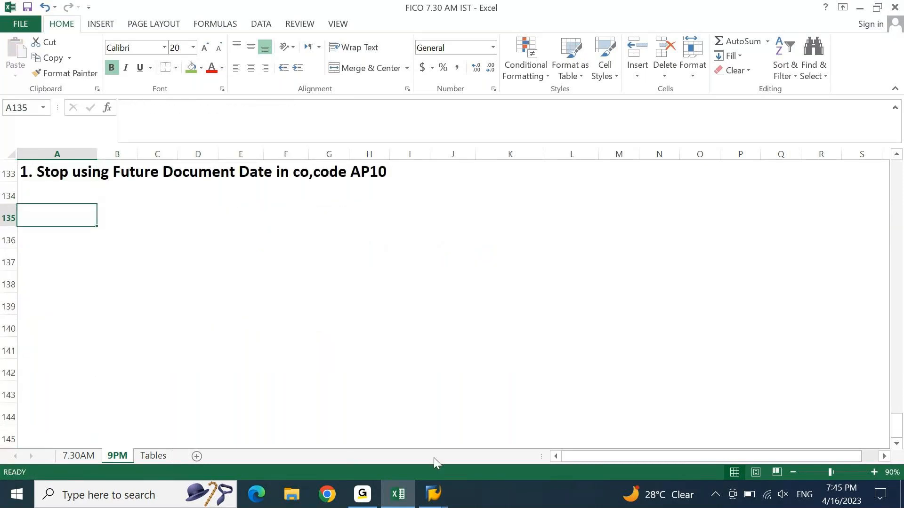
pyautogui.click(432, 493)
pyautogui.click(473, 446)
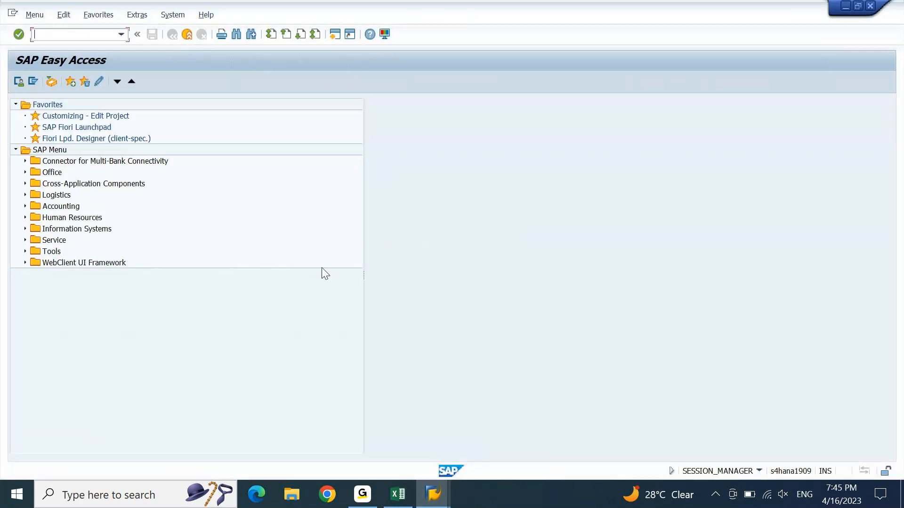
pyautogui.click(400, 493)
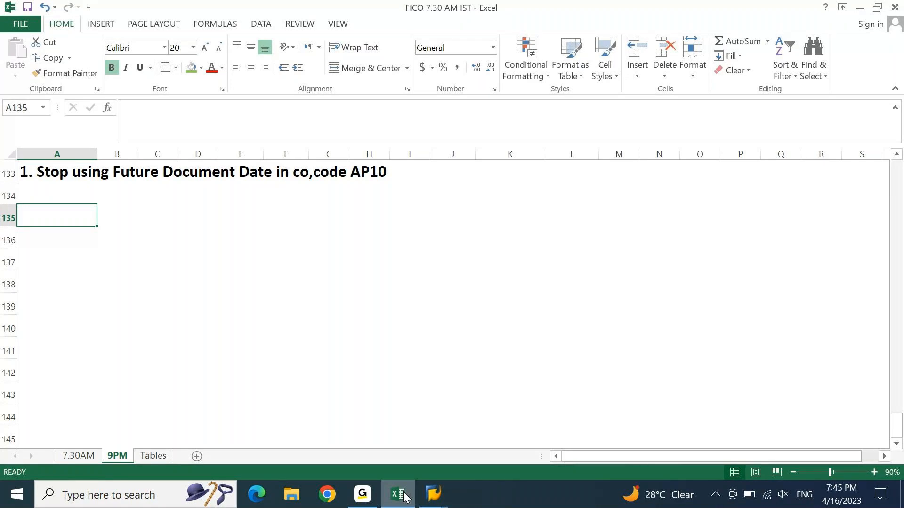
pyautogui.moveTo(433, 494)
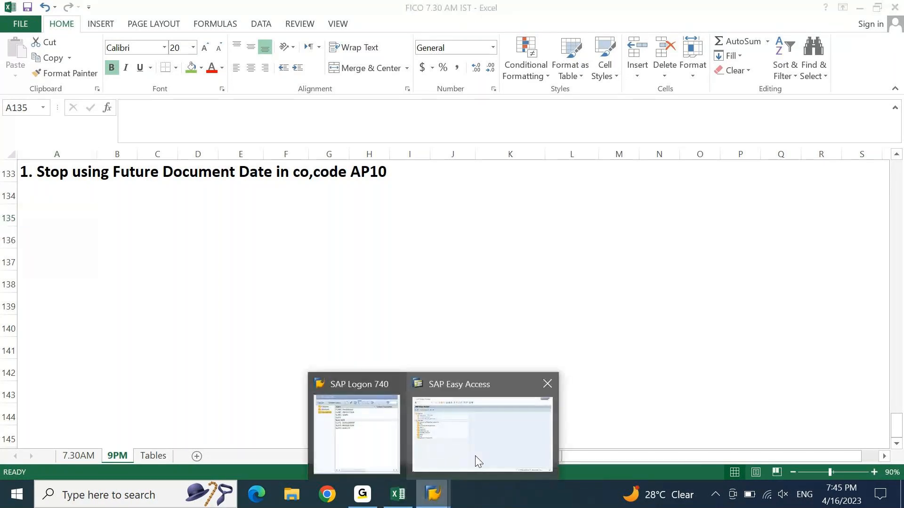
pyautogui.click(476, 460)
# Step: Start F-02 and fill the header with company code AP10 and currency INR
pyautogui.write('F-02')
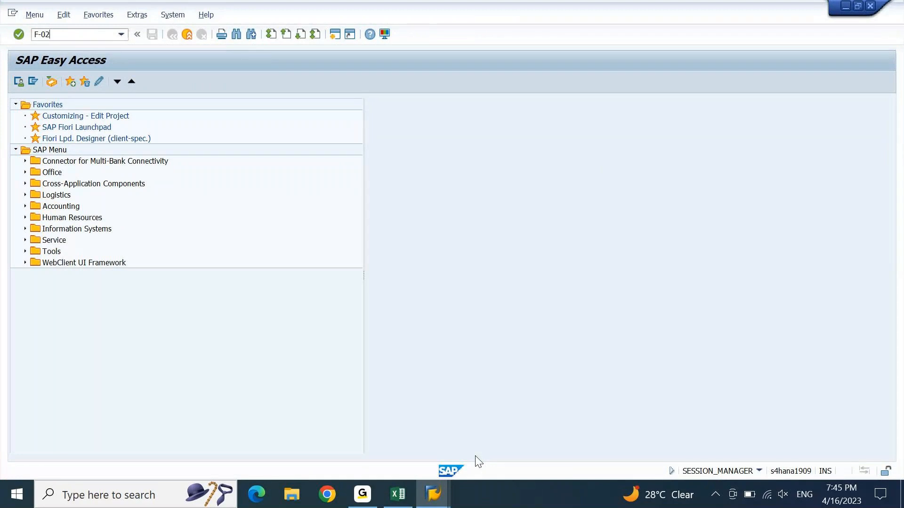
pyautogui.press('Return')
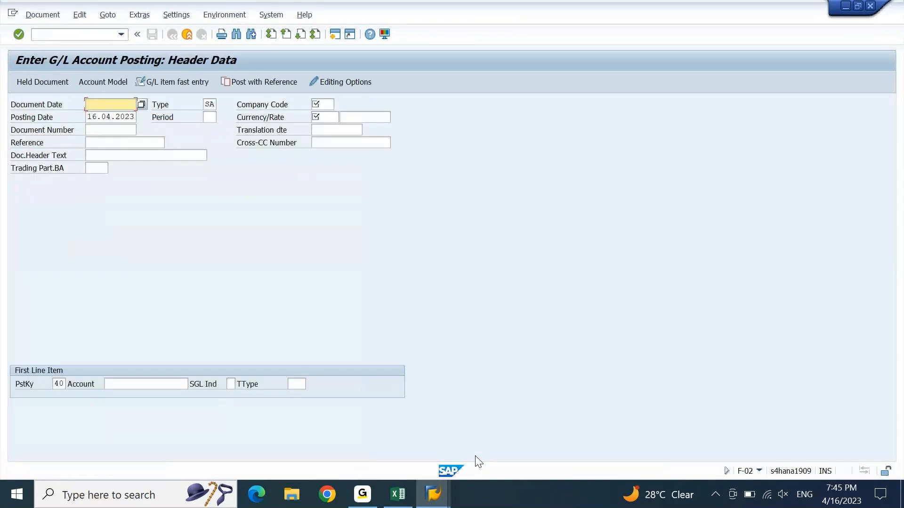
pyautogui.press('Tab')
pyautogui.press('Tab')
pyautogui.press('space')
pyautogui.press('Down')
pyautogui.press('Return')
pyautogui.press('Tab')
pyautogui.press('space')
pyautogui.press('Down')
pyautogui.press('Down')
pyautogui.press('Down')
pyautogui.press('Return')
pyautogui.hotkey('shift', 'Tab')
pyautogui.hotkey('shift', 'Tab')
pyautogui.press('Down')
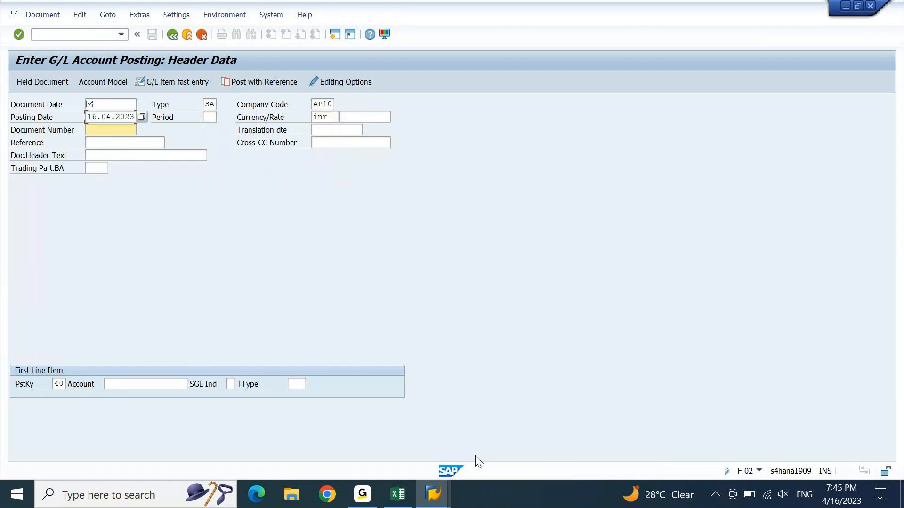
# Step: Enter document date 17.04.2023 and change the posting date to 16.03.2023
pyautogui.press('Up')
pyautogui.press('Up')
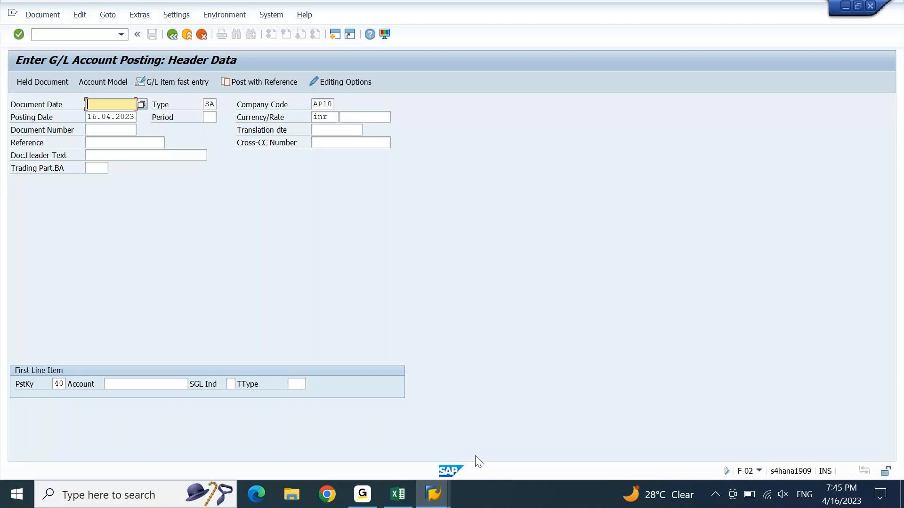
pyautogui.write('17.04.2023')
pyautogui.press('Return')
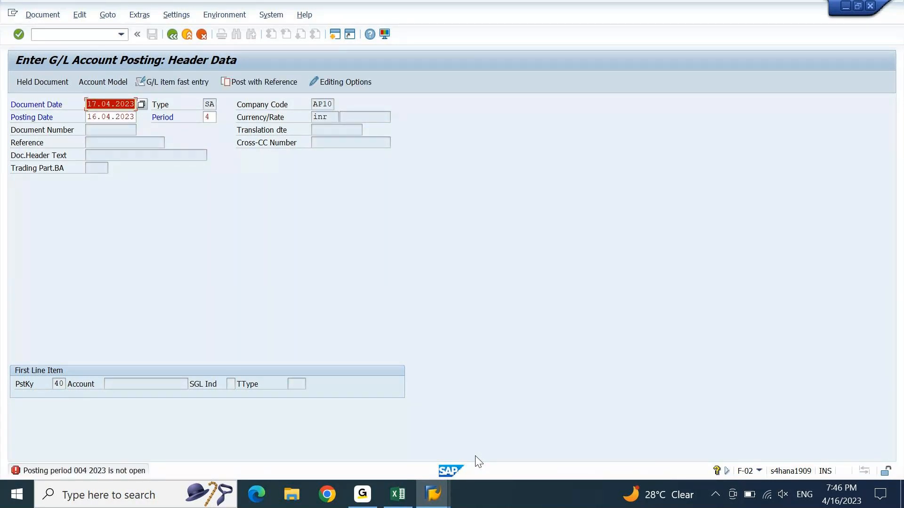
pyautogui.press('Down')
pyautogui.hotkey('shift', 'Left')
pyautogui.write('3')
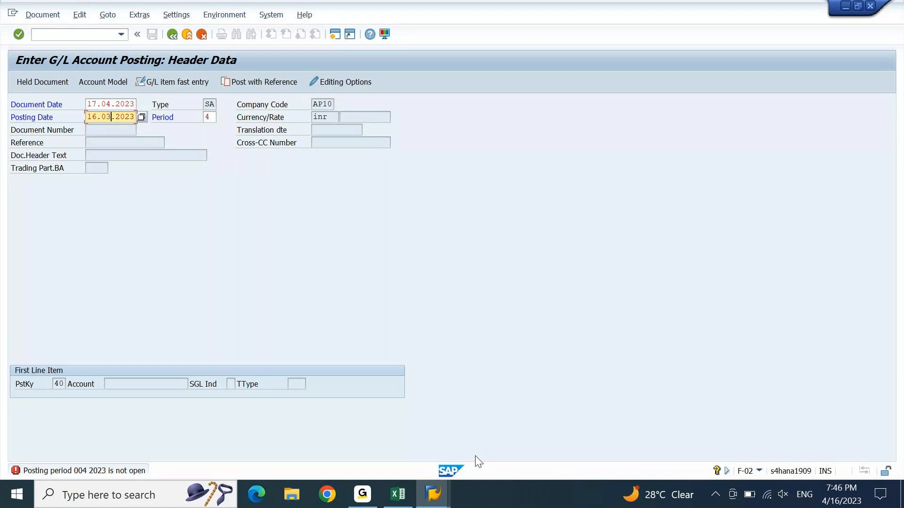
pyautogui.press('Return')
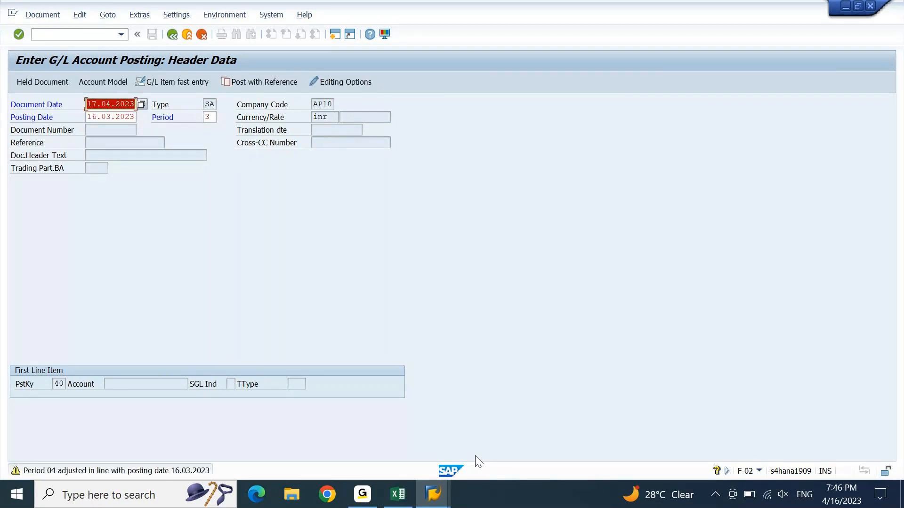
# Step: Resubmit the header and open the detailed help for warning F5192
pyautogui.press('Return')
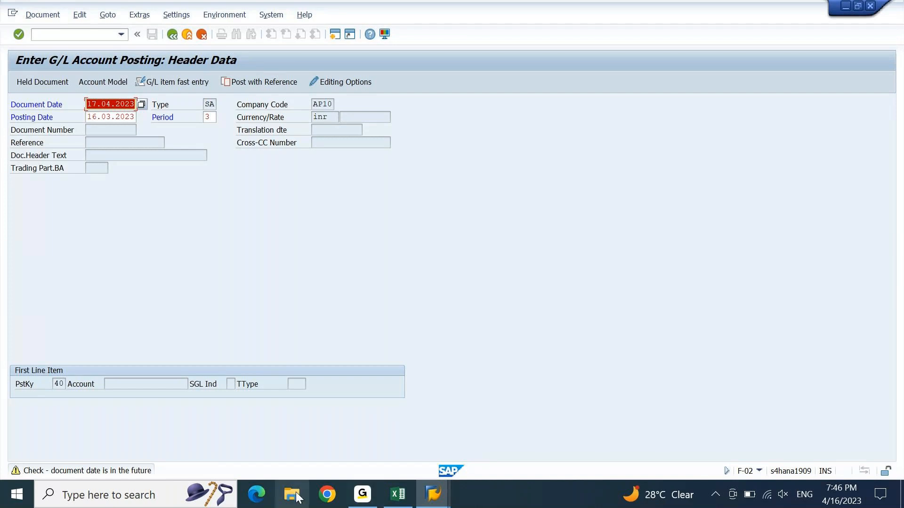
pyautogui.press('Return')
pyautogui.doubleClick(122, 470)
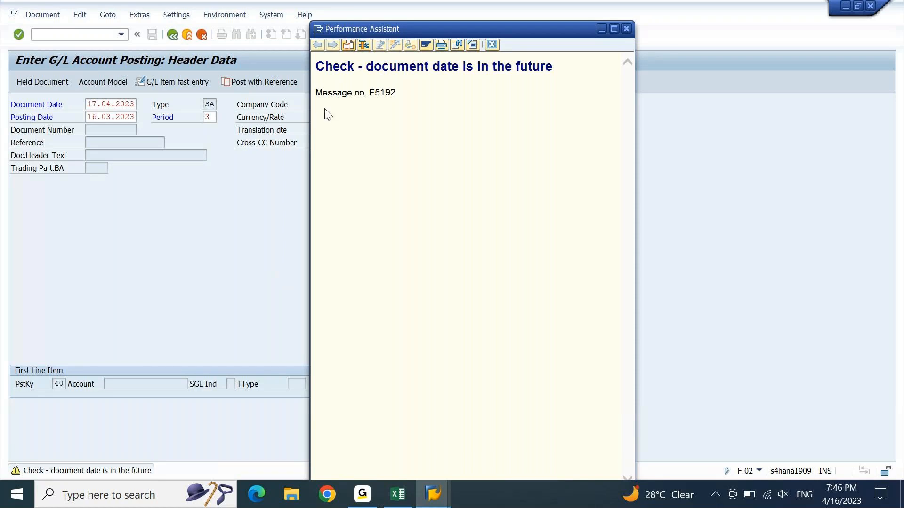
# Step: Copy the 'Message no. F5192' line from the Performance Assistant and switch to the FICO workbook
pyautogui.moveTo(314, 93); pyautogui.dragTo(361, 98)
pyautogui.click(370, 93)
pyautogui.moveTo(316, 93); pyautogui.dragTo(384, 104)
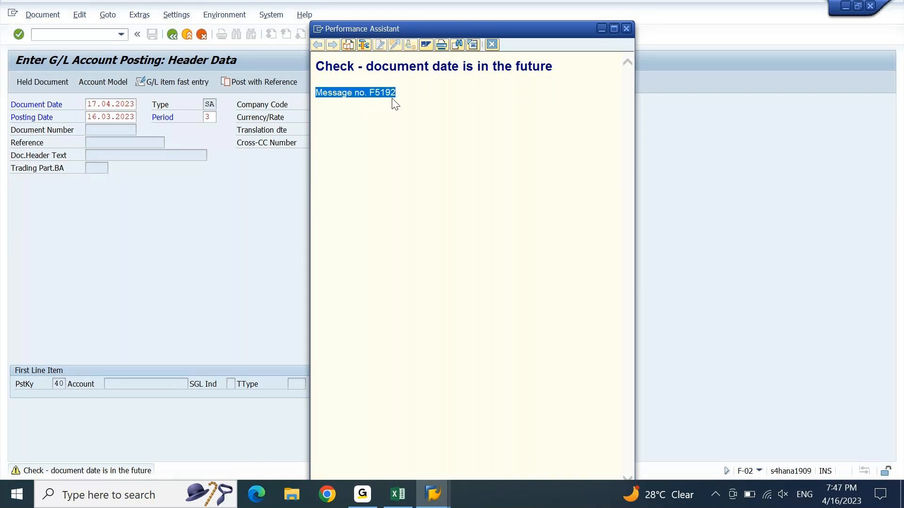
pyautogui.click(398, 494)
# Step: Paste message no. F5192 into A135 and give it A133's bold heading format
pyautogui.press('Down')
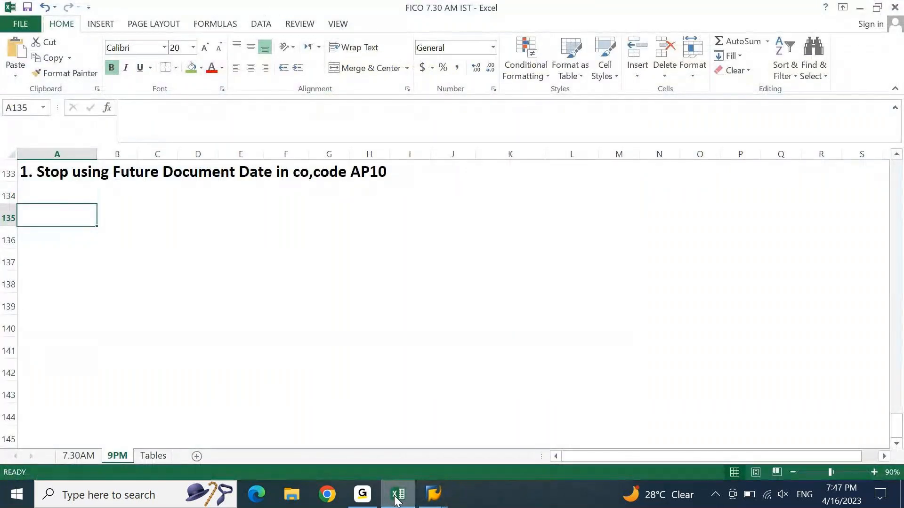
pyautogui.hotkey('ctrl', 'v')
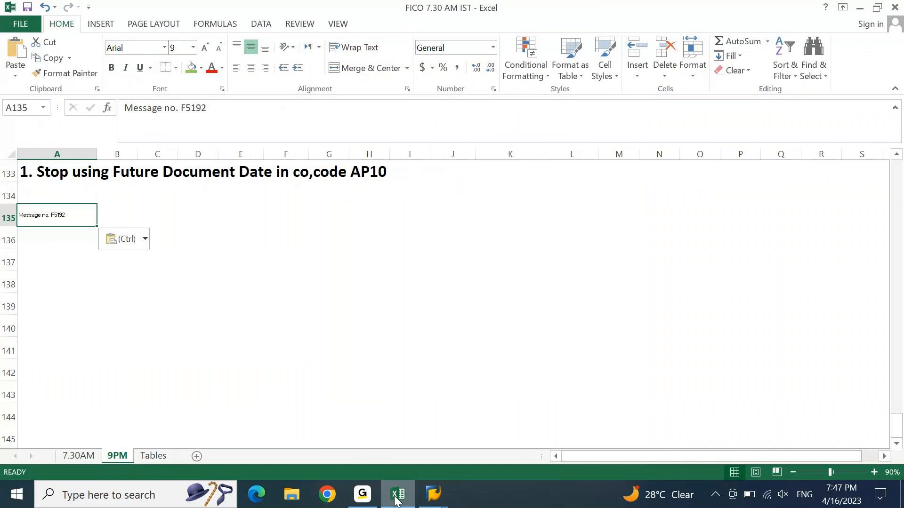
pyautogui.click(66, 174)
pyautogui.click(67, 73)
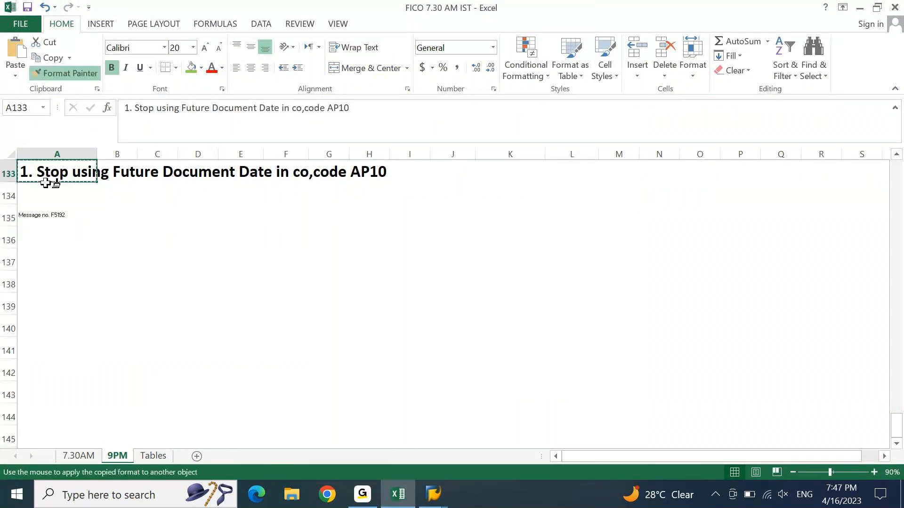
pyautogui.click(50, 218)
pyautogui.click(275, 279)
pyautogui.press('Home')
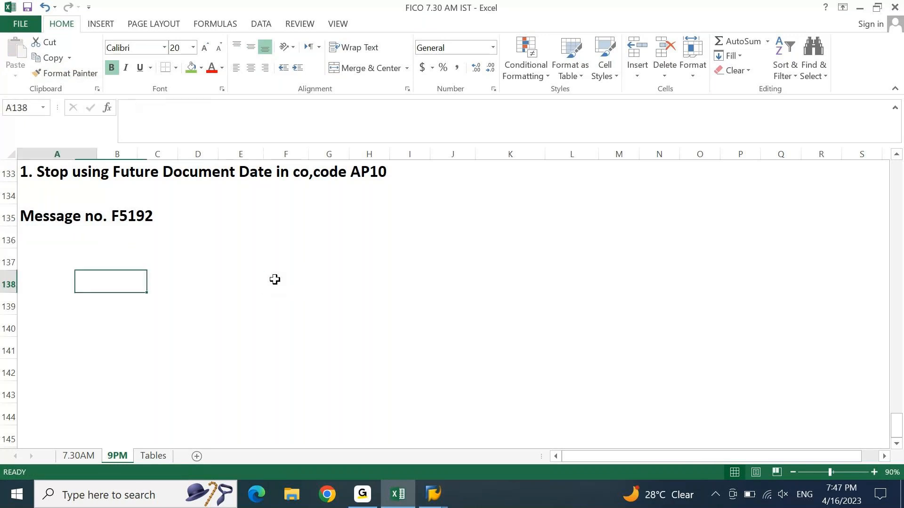
pyautogui.hotkey('ctrl', 'Up')
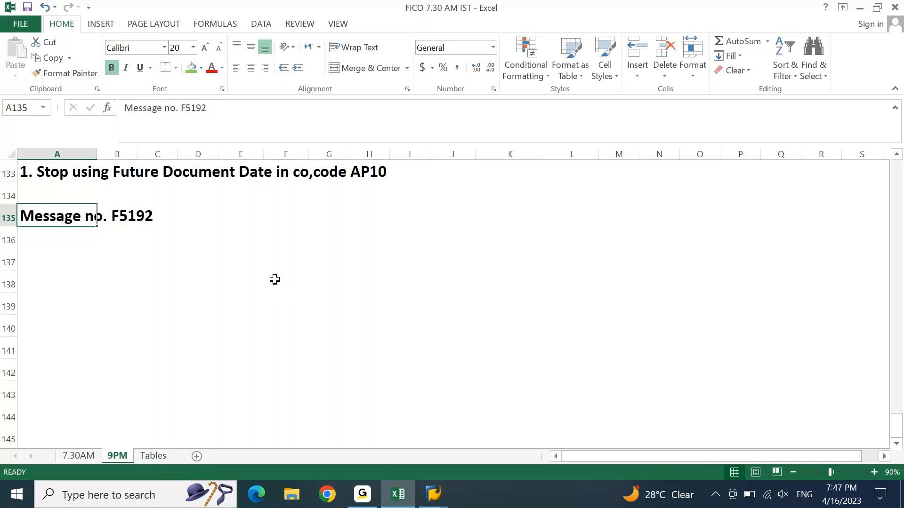
# Step: Append the copied future-date warning heading after the message number in A135, with Wrap Text off
pyautogui.hotkey('alt', 'Tab')
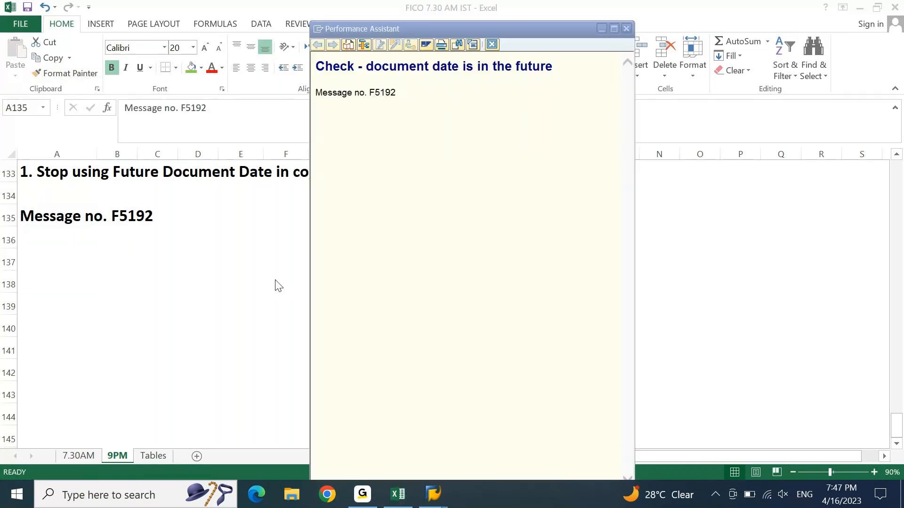
pyautogui.moveTo(316, 65); pyautogui.dragTo(561, 75)
pyautogui.hotkey('ctrl', 'c')
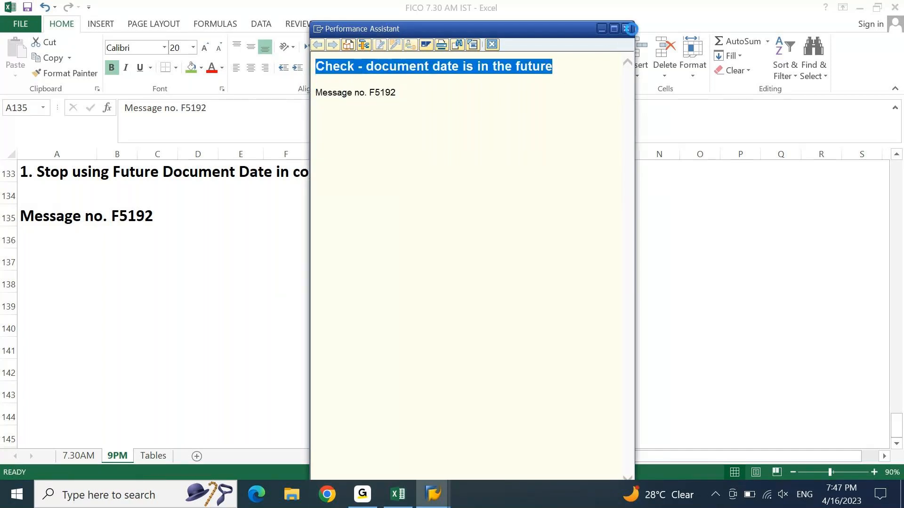
pyautogui.hotkey('alt', 'Tab')
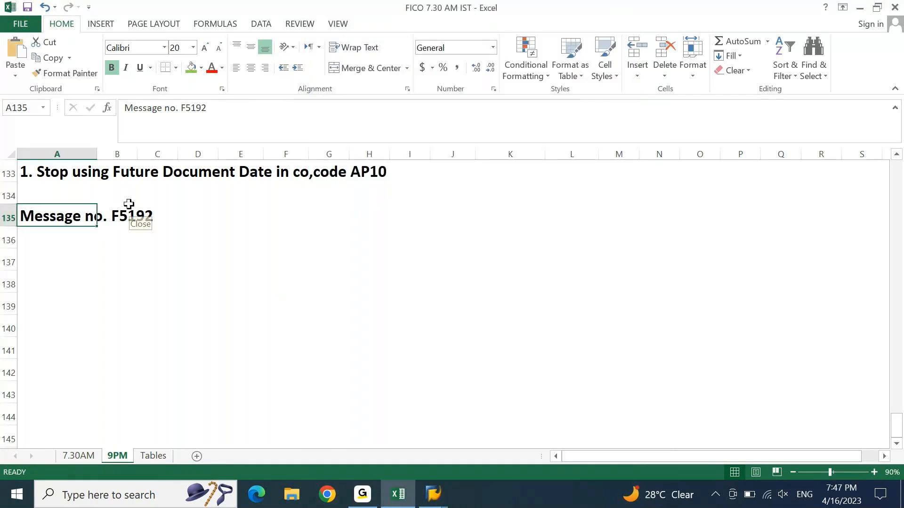
pyautogui.click(269, 113)
pyautogui.write('-')
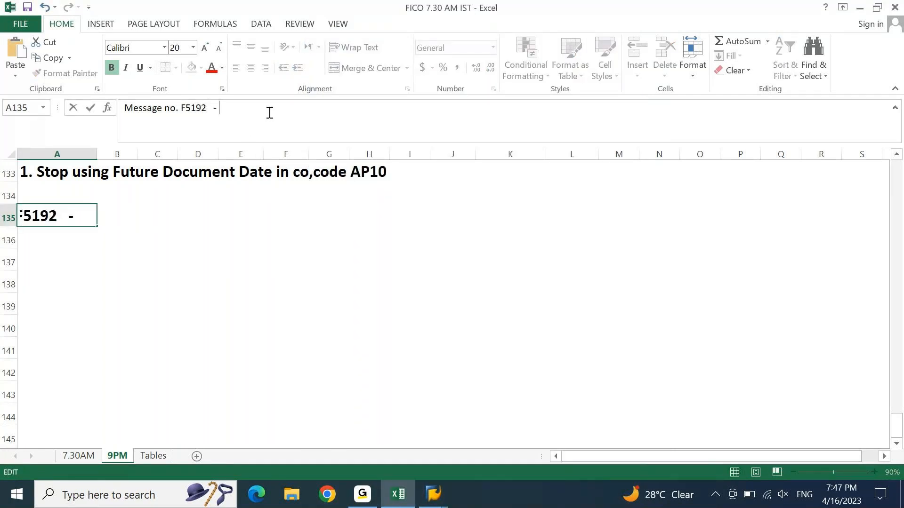
pyautogui.hotkey('ctrl', 'v')
pyautogui.press('Return')
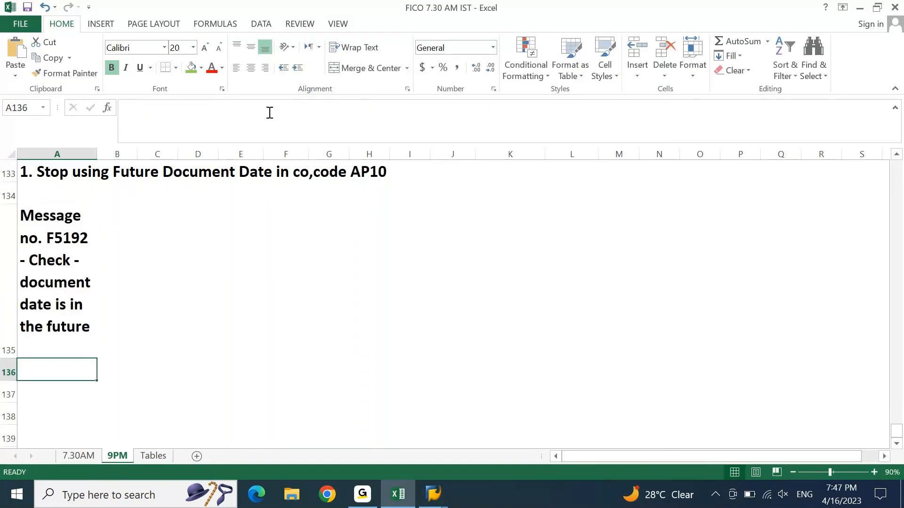
pyautogui.press('Up')
pyautogui.click(355, 47)
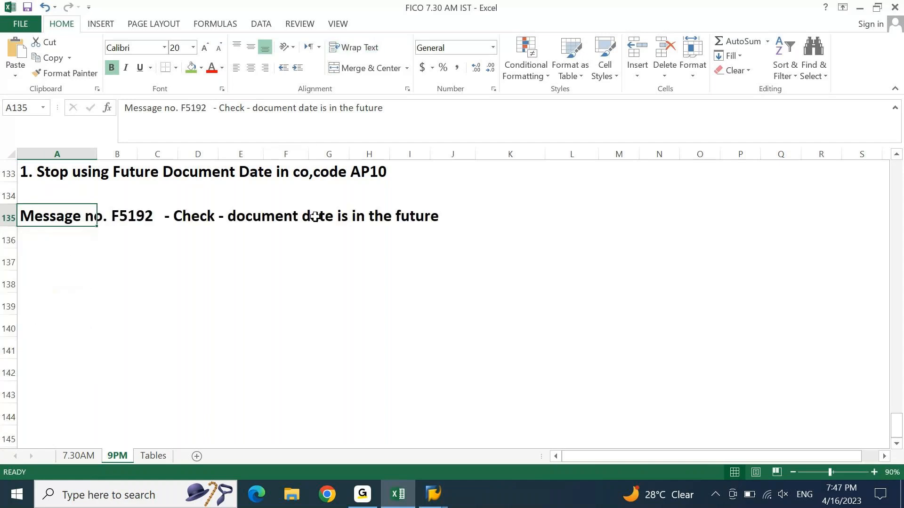
pyautogui.click(304, 277)
pyautogui.hotkey('ctrl', 'Left')
pyautogui.hotkey('ctrl', 'Up')
# Step: Enter 'Option 1 = We can convert warning message to Error Message.' in A136
pyautogui.press('Down')
pyautogui.write('O')
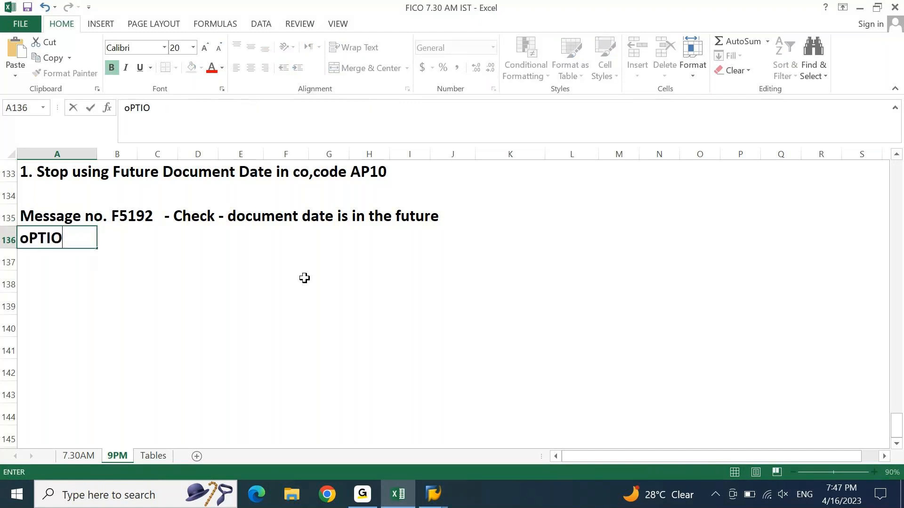
pyautogui.write('ption 1 = ')
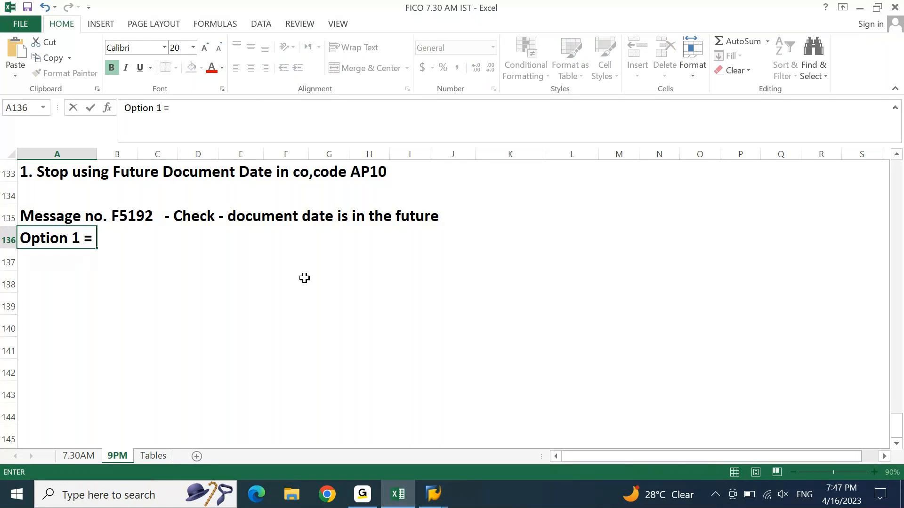
pyautogui.write('We can convert warning message to E')
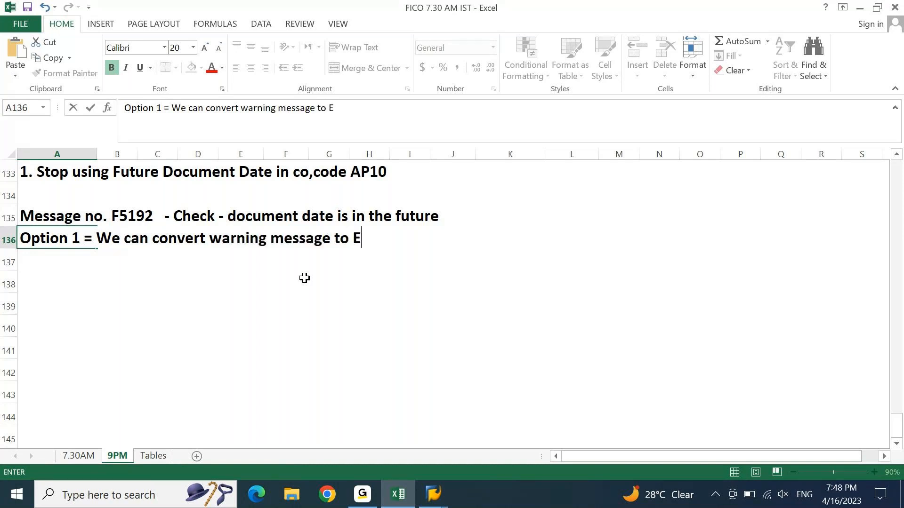
pyautogui.write('rror Message.')
pyautogui.press('Return')
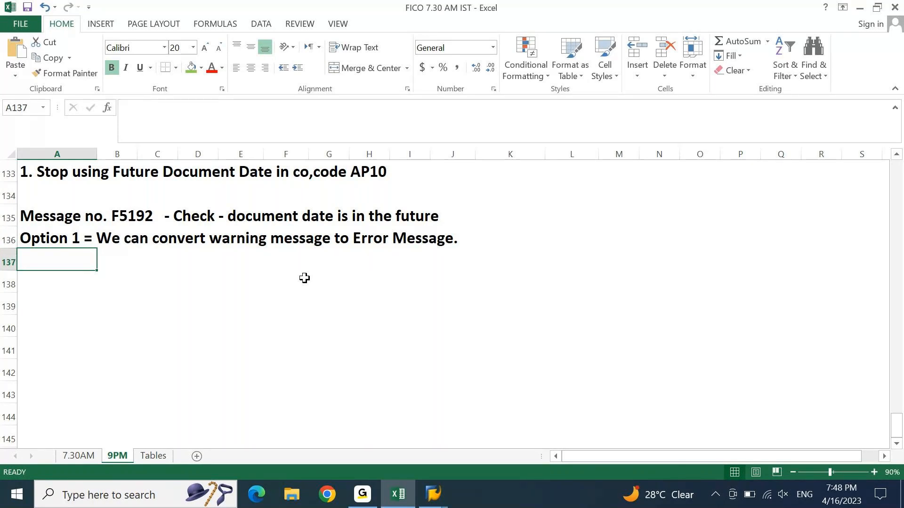
# Step: Enter the debit line: 1,000 to account 12000000 with profit centre AP1001
pyautogui.moveTo(433, 494)
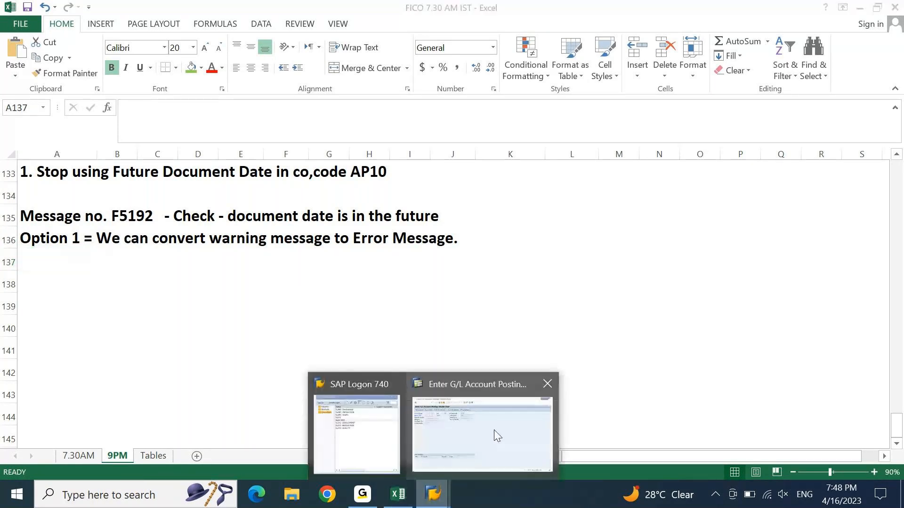
pyautogui.click(493, 430)
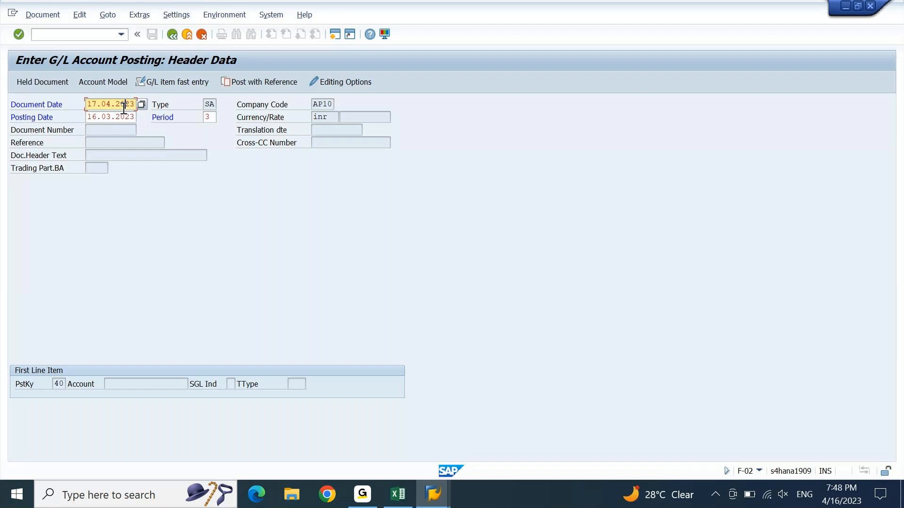
pyautogui.press('Return')
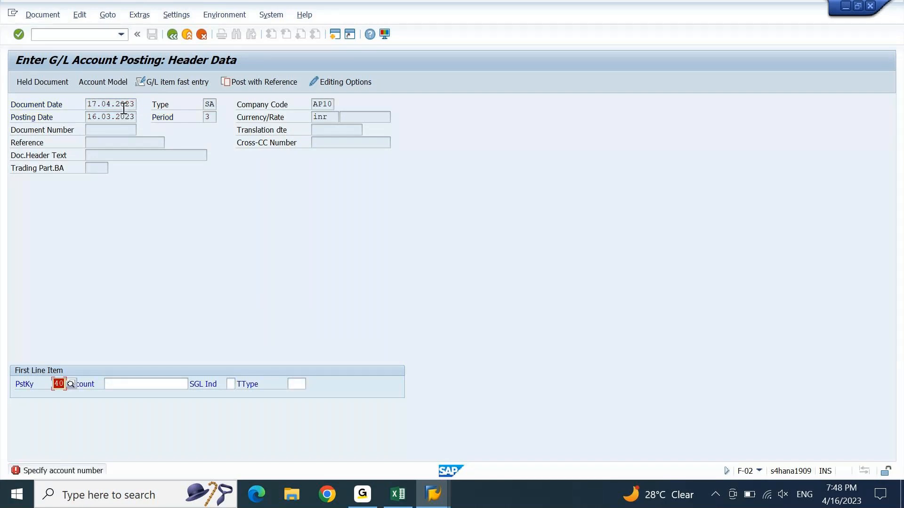
pyautogui.press('Tab')
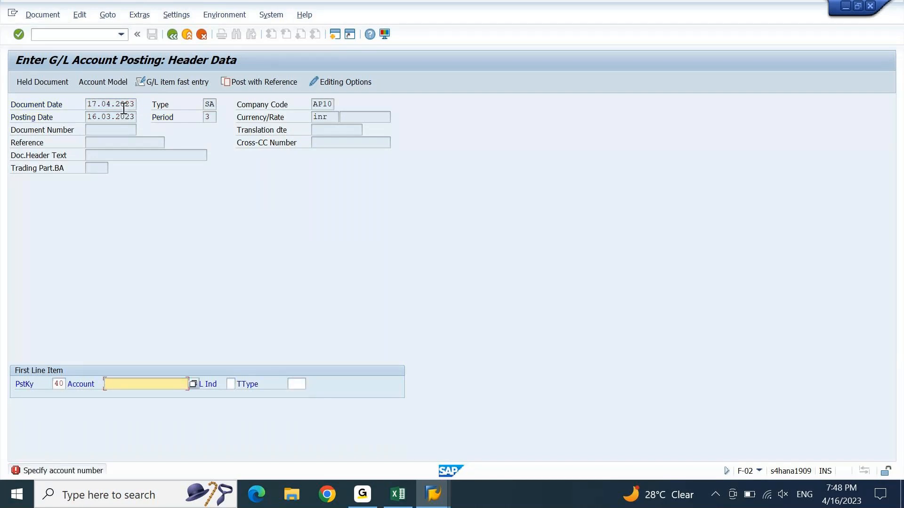
pyautogui.press('Down')
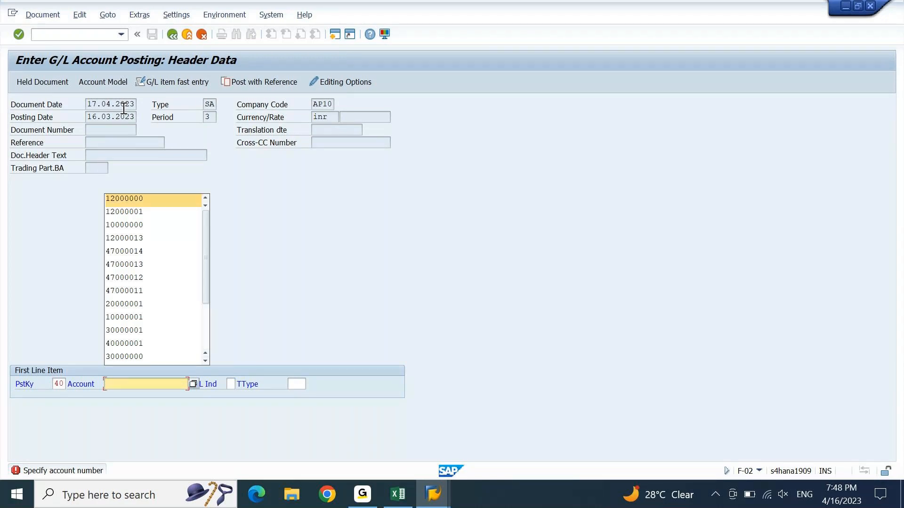
pyautogui.press('Return')
pyautogui.press('Down')
pyautogui.press('Return')
pyautogui.press('Tab')
pyautogui.press('Tab')
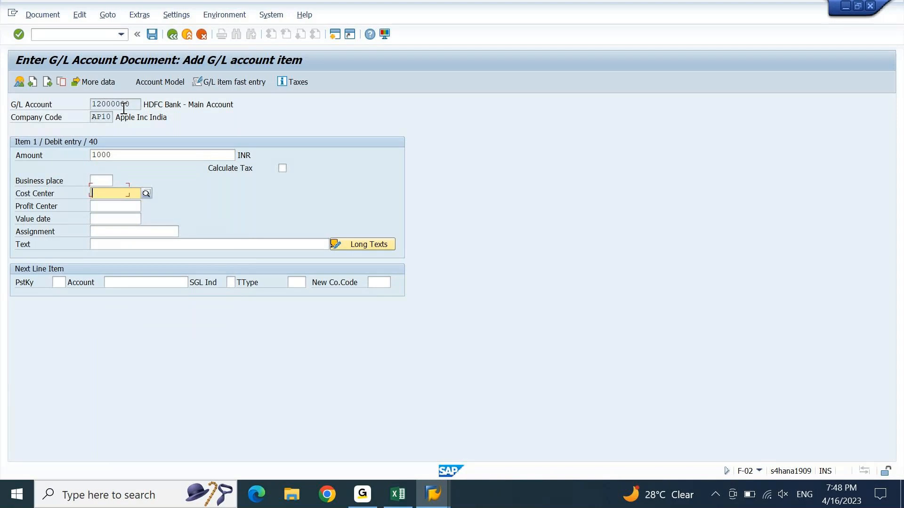
pyautogui.press('Tab')
pyautogui.write('Ap1001')
pyautogui.press('Tab')
pyautogui.press('Tab')
pyautogui.press('Tab')
pyautogui.press('Tab')
pyautogui.hotkey('shift', 'Tab')
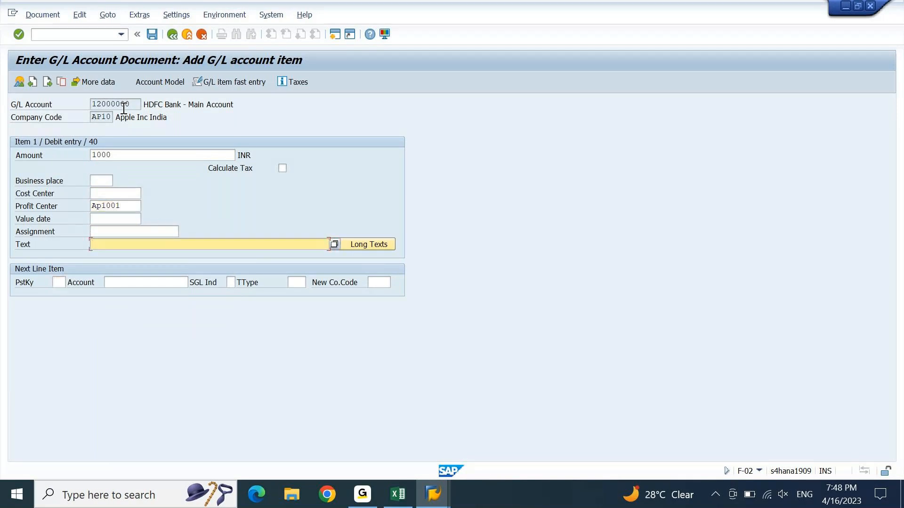
pyautogui.write('.')
pyautogui.press('Tab')
# Step: Add the 1,000 credit line to 12000001 with profit centre AP1001 and simulate the document
pyautogui.press('Down')
pyautogui.write('1')
pyautogui.press('Down')
pyautogui.press('Down')
pyautogui.press('Return')
pyautogui.press('Return')
pyautogui.write('*')
pyautogui.press('Tab')
pyautogui.press('Tab')
pyautogui.press('Tab')
pyautogui.write('Ap1001')
pyautogui.press('Tab')
pyautogui.press('Tab')
pyautogui.press('Tab')
pyautogui.write('.')
pyautogui.press('Return')
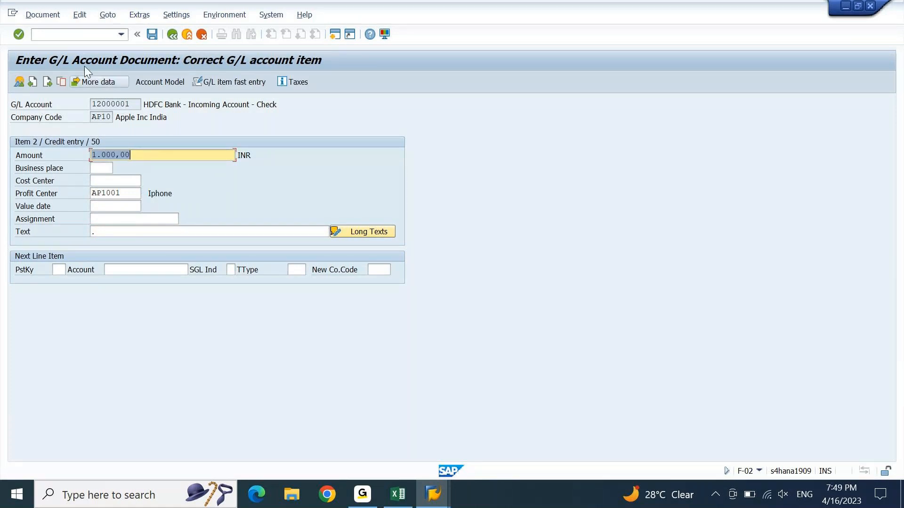
pyautogui.click(52, 16)
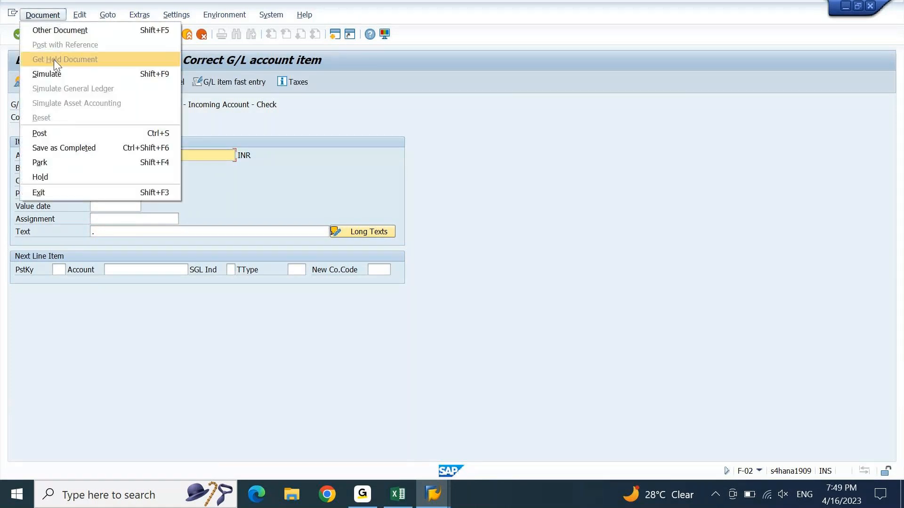
pyautogui.click(56, 72)
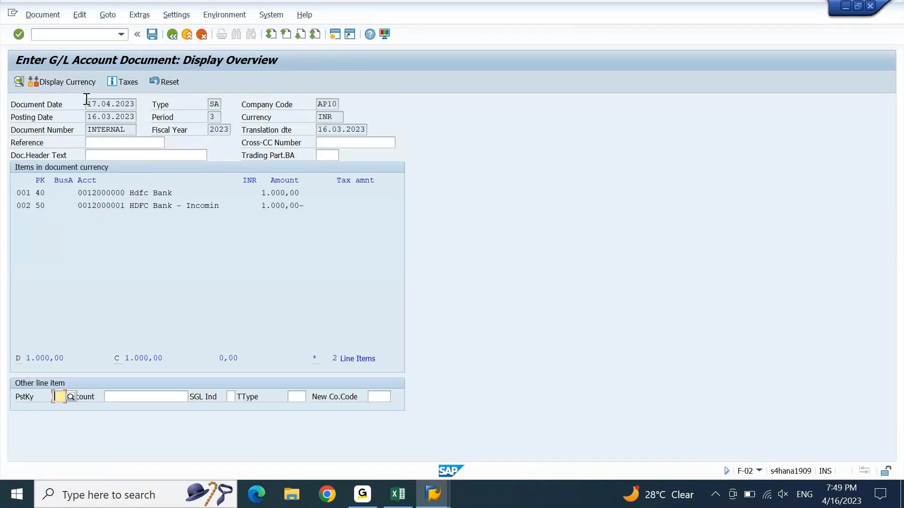
pyautogui.moveTo(88, 105); pyautogui.dragTo(138, 108)
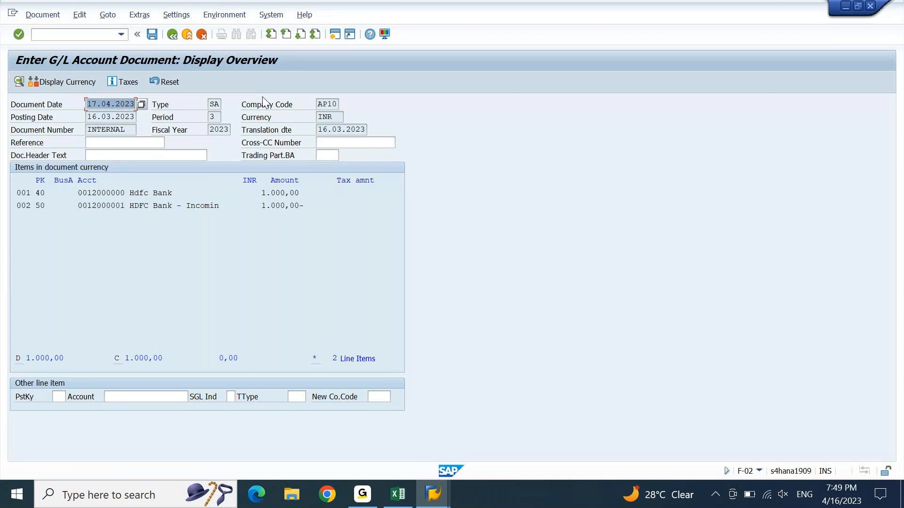
pyautogui.click(155, 34)
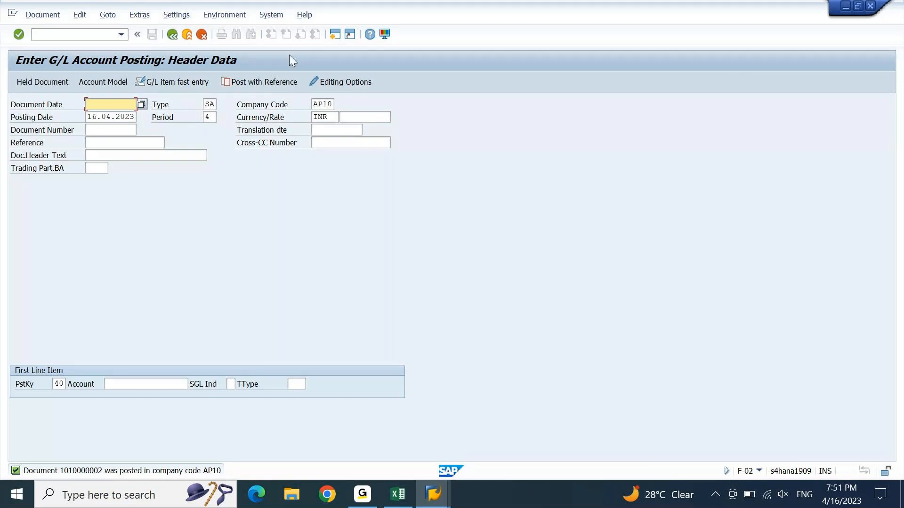
# Step: Open a new session and launch the SAP Reference IMG from the Customizing - Edit Project favorite
pyautogui.click(337, 34)
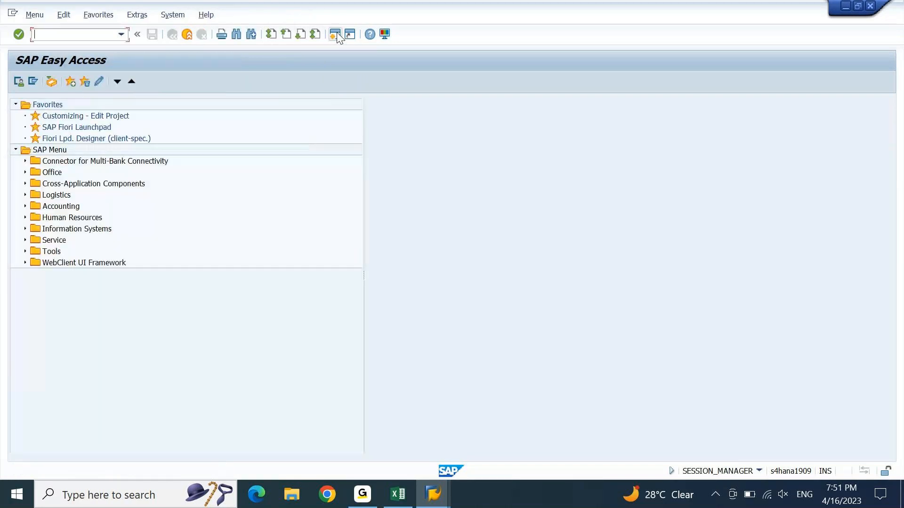
pyautogui.click(93, 115)
pyautogui.doubleClick(91, 115)
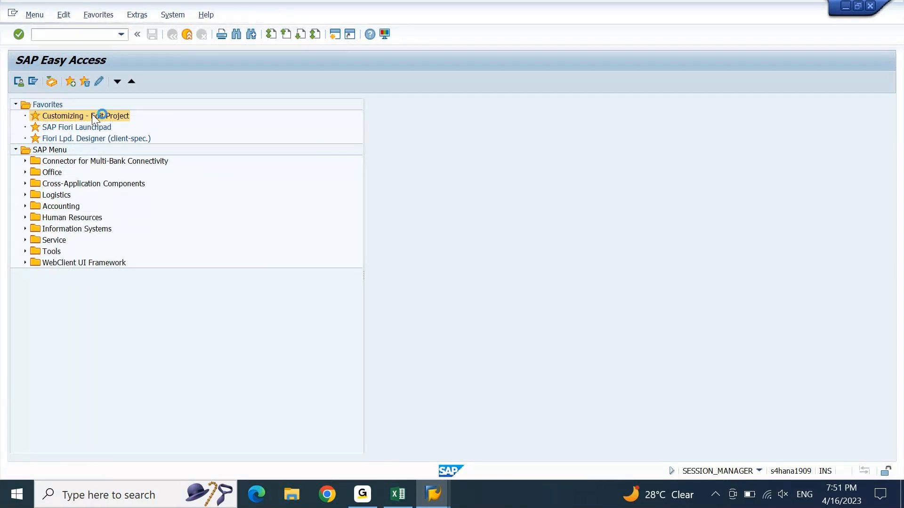
pyautogui.click(73, 82)
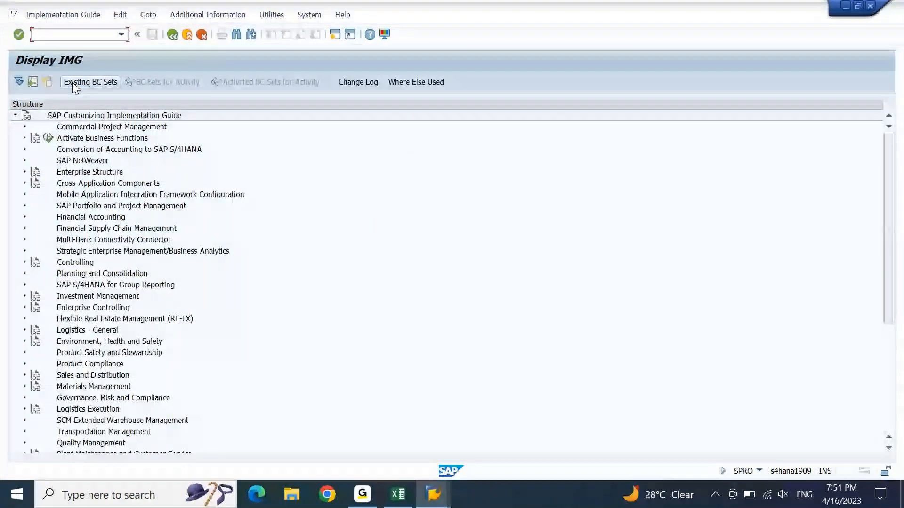
# Step: Expand Financial Accounting Global Settings › Tools down to Change Message Control
pyautogui.click(103, 218)
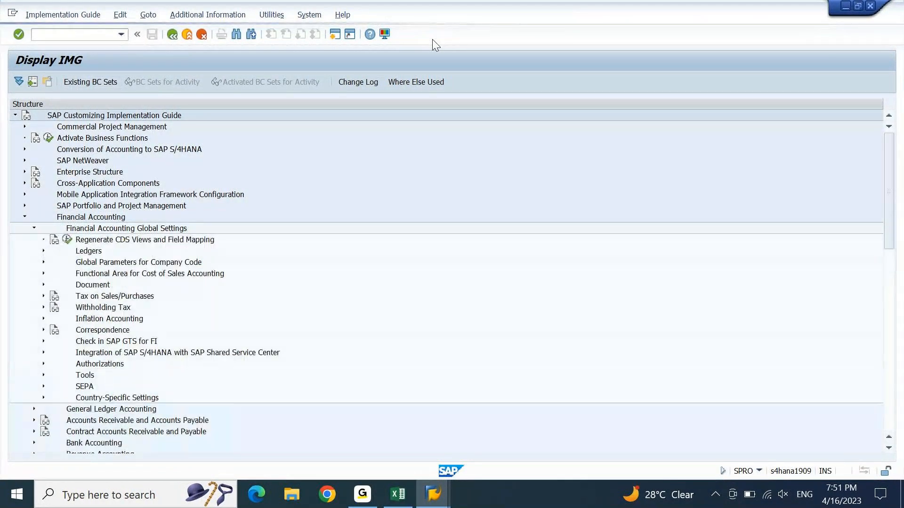
pyautogui.press('Down')
pyautogui.press('Down')
pyautogui.press('Down')
pyautogui.press('Down')
pyautogui.press('Down')
pyautogui.press('Down')
pyautogui.press('Down')
pyautogui.press('Down')
pyautogui.press('Down')
pyautogui.press('Down')
pyautogui.press('Down')
pyautogui.press('Down')
pyautogui.press('Down')
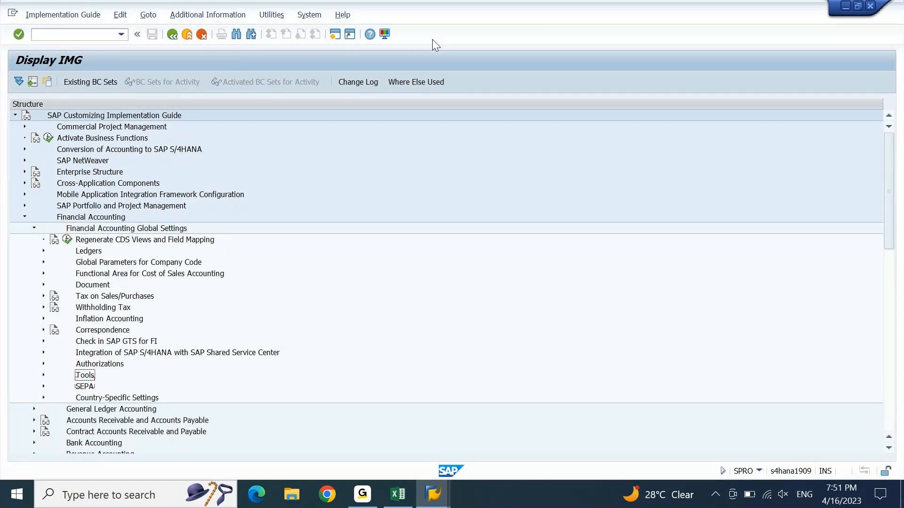
pyautogui.press('Right')
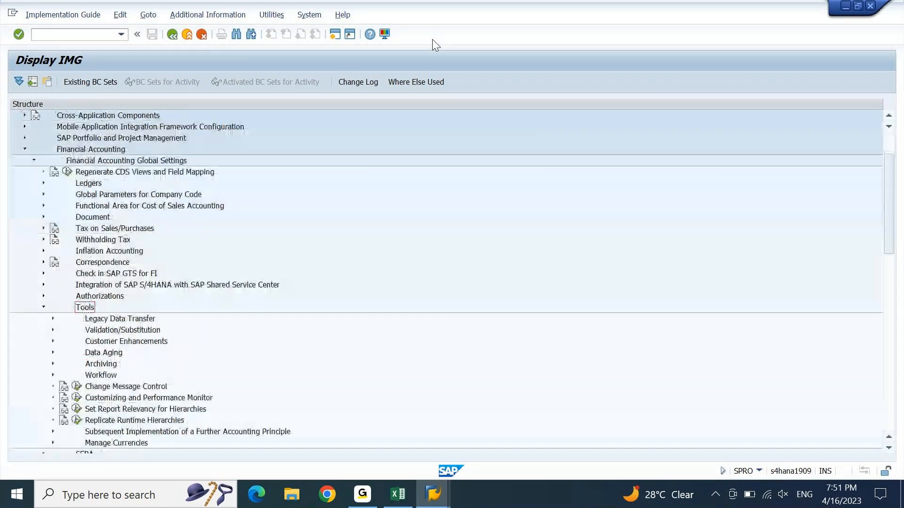
pyautogui.press('Down')
pyautogui.press('Down')
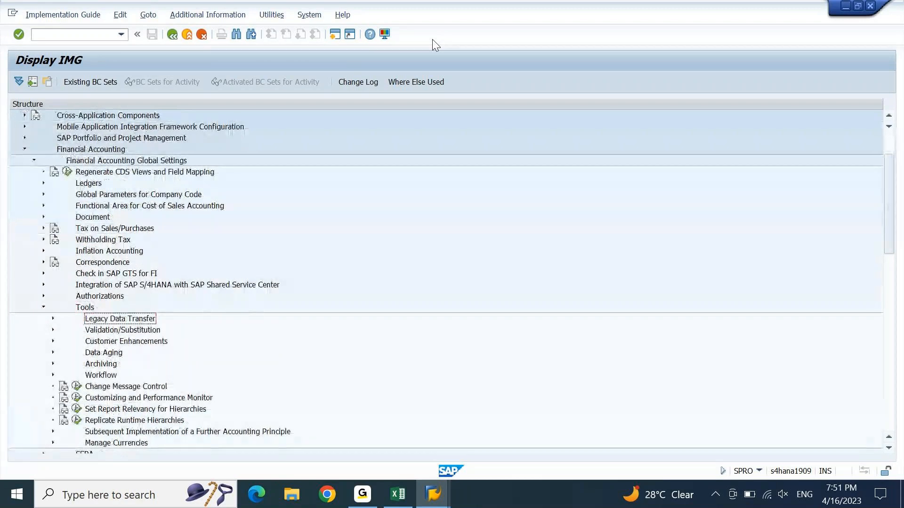
pyautogui.press('Down')
pyautogui.press('Down')
pyautogui.press('Down')
pyautogui.press('Down')
pyautogui.press('Down')
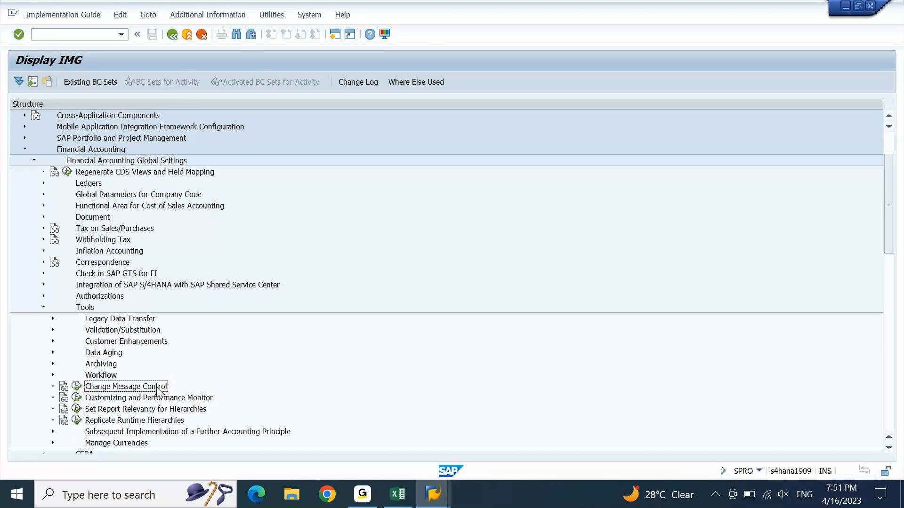
pyautogui.click(217, 19)
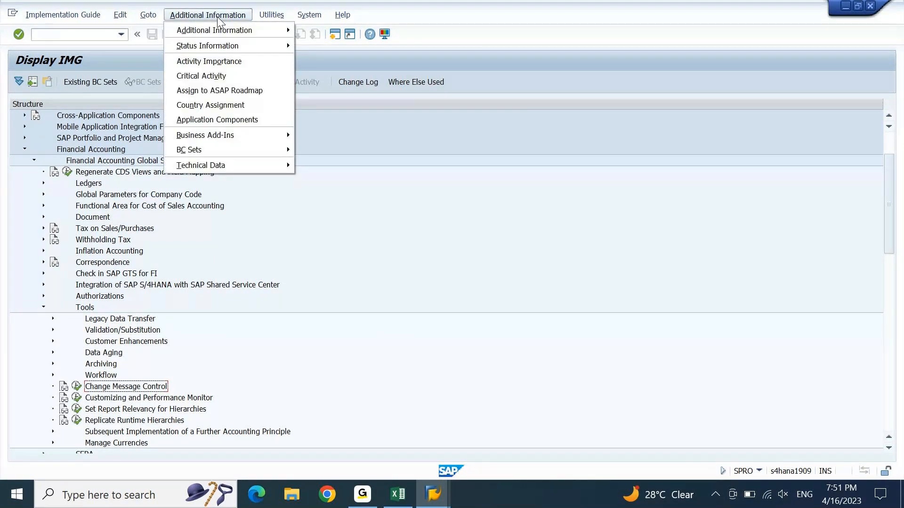
pyautogui.moveTo(218, 27)
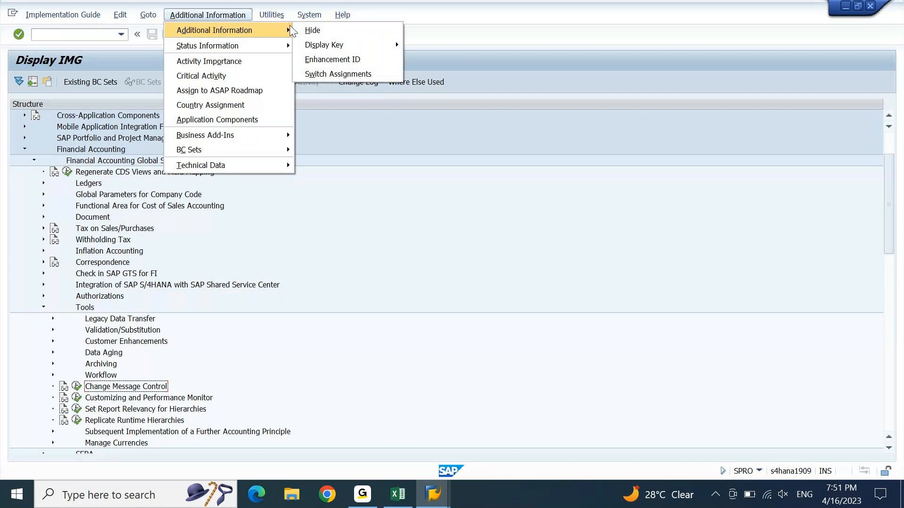
pyautogui.moveTo(366, 42)
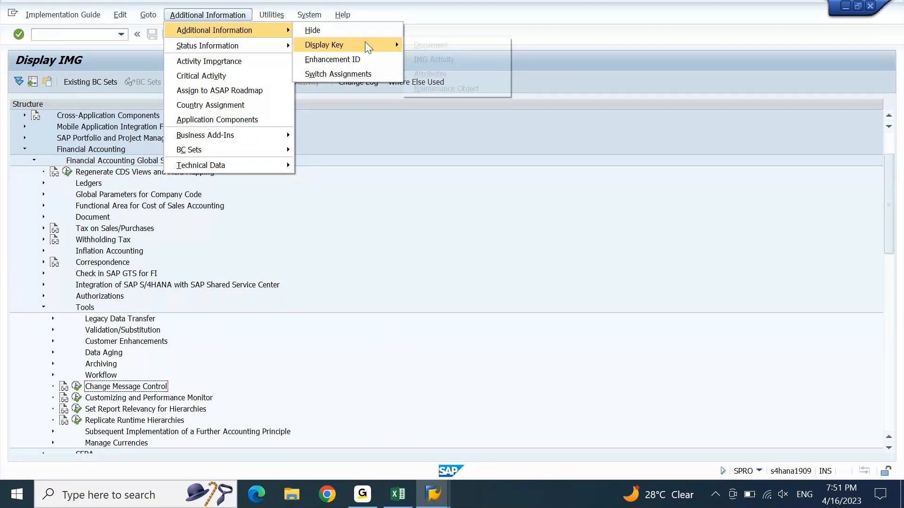
# Step: Display IMG activity keys and widen the column to reveal SIMG_CFMENUORK1OBA5
pyautogui.click(439, 59)
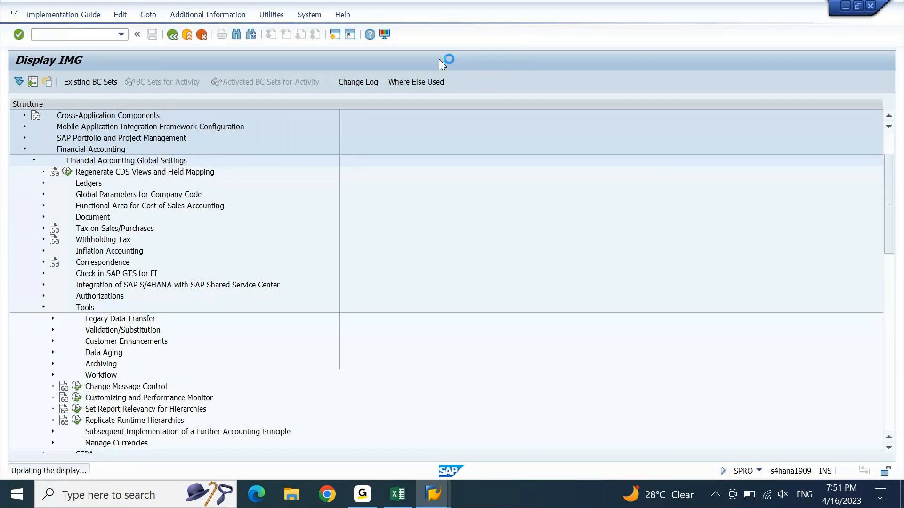
pyautogui.moveTo(424, 106); pyautogui.dragTo(556, 108)
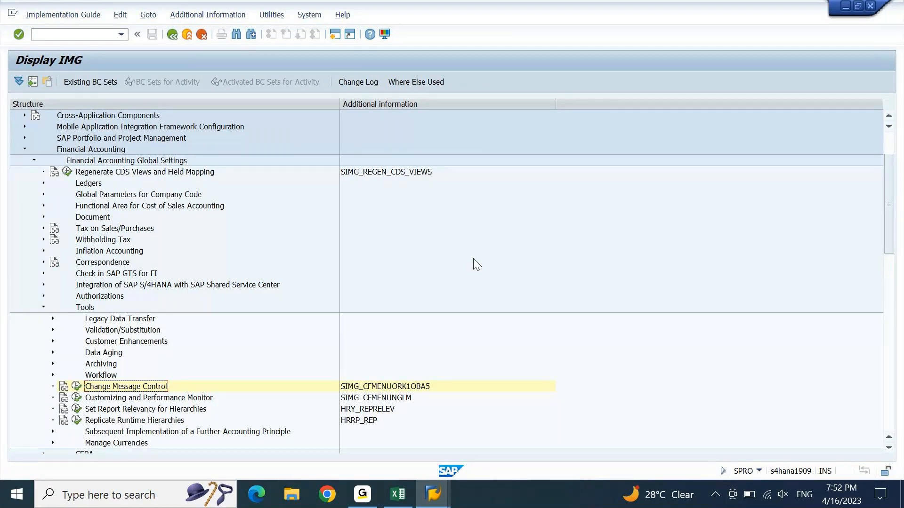
# Step: Append 'T.Code OBA5' to the Option 1 note in A136, then return to SAP
pyautogui.click(398, 494)
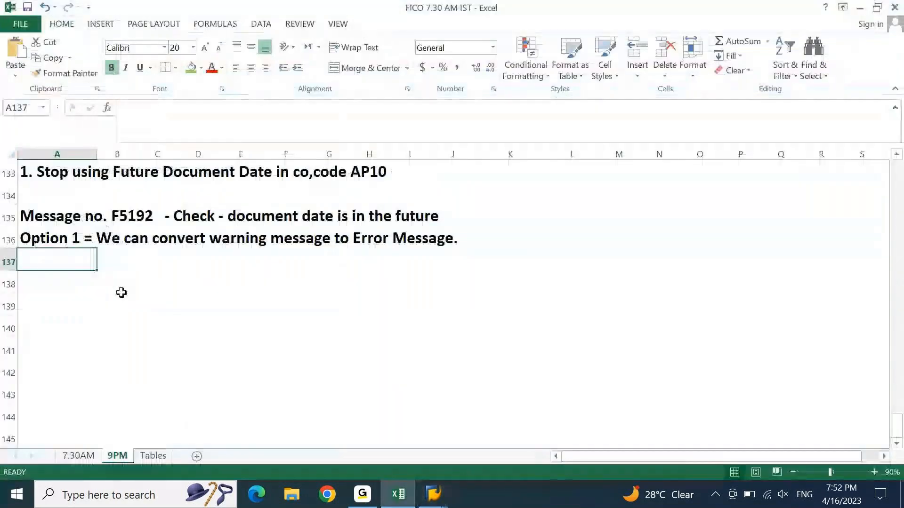
pyautogui.press('F2')
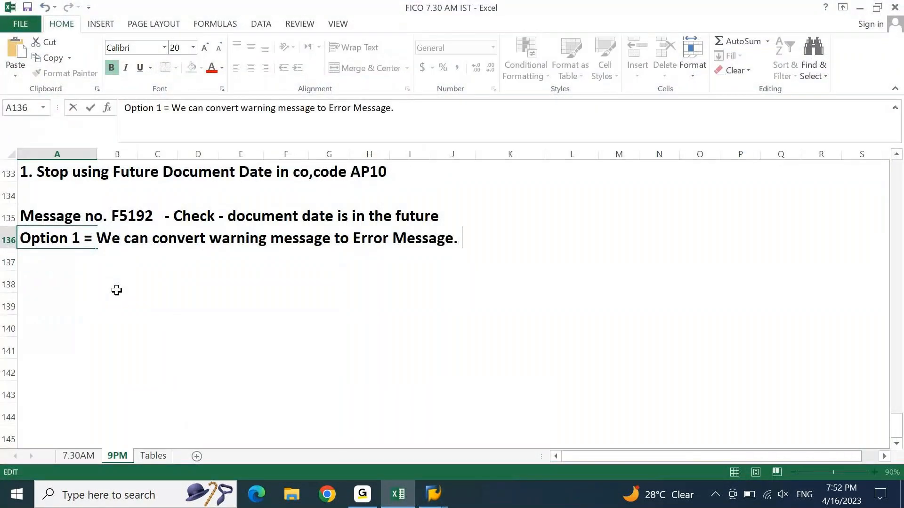
pyautogui.write('T.cODE')
pyautogui.write('OBA5')
pyautogui.press('Return')
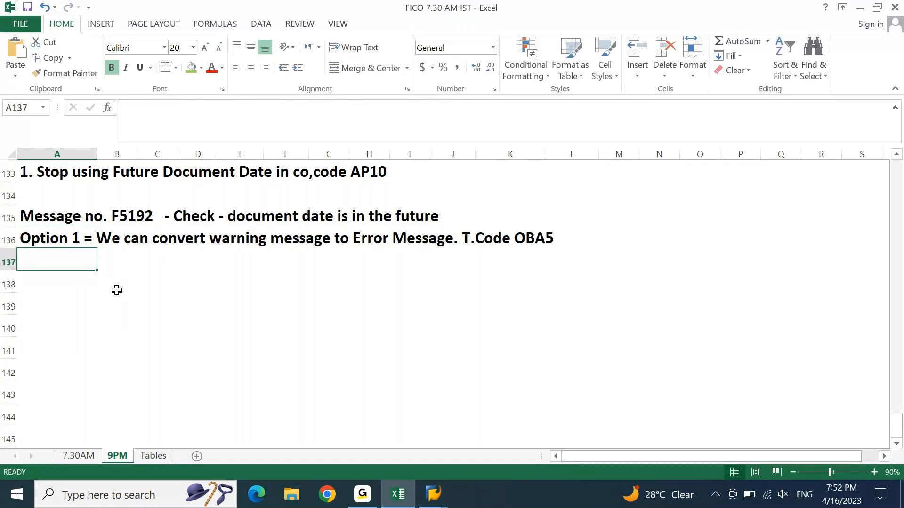
pyautogui.hotkey('alt', 'Tab')
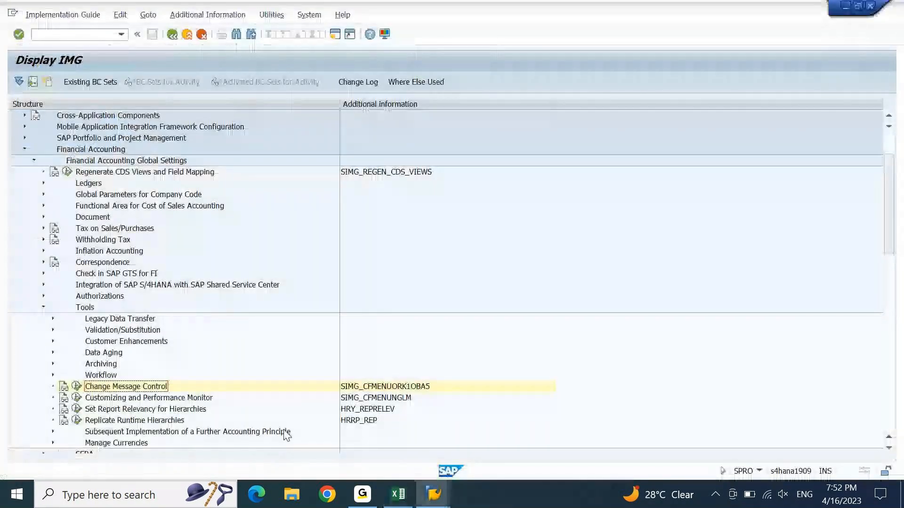
# Step: Run Change Message Control (OBA5) and confirm work area F5
pyautogui.click(77, 387)
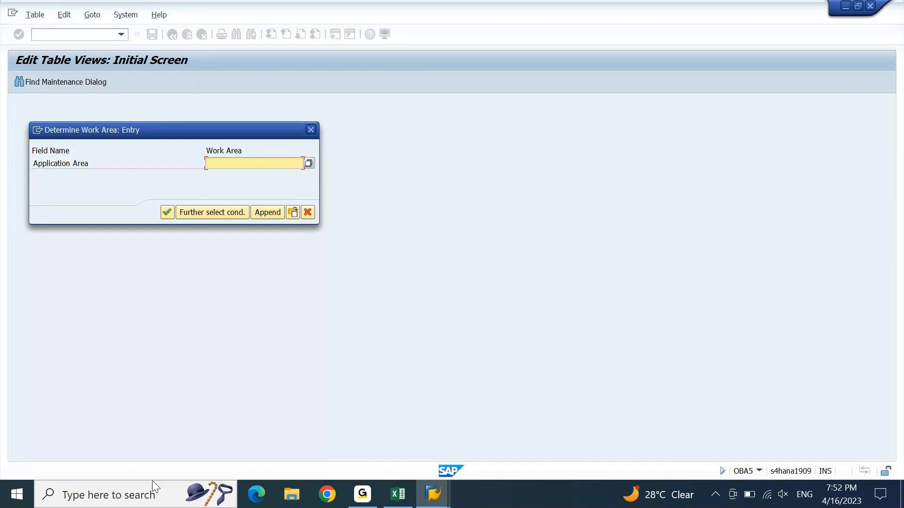
pyautogui.click(398, 494)
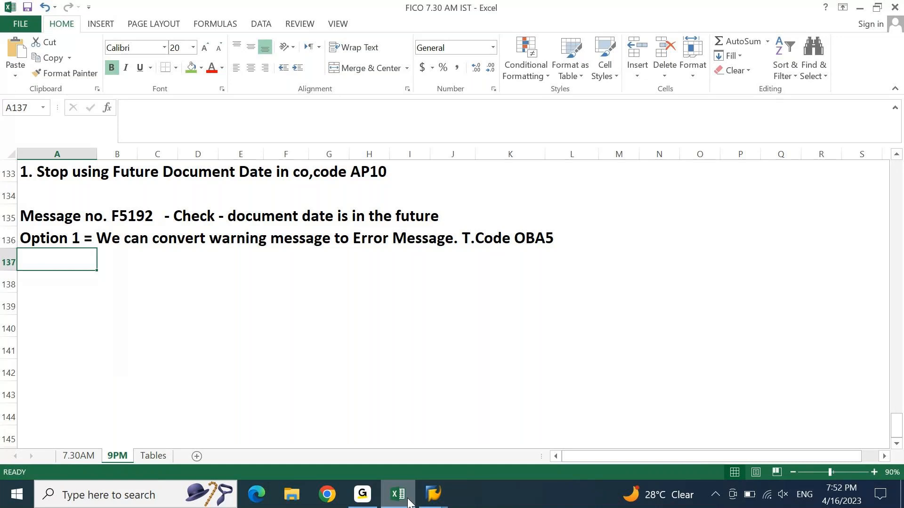
pyautogui.hotkey('alt', 'Tab')
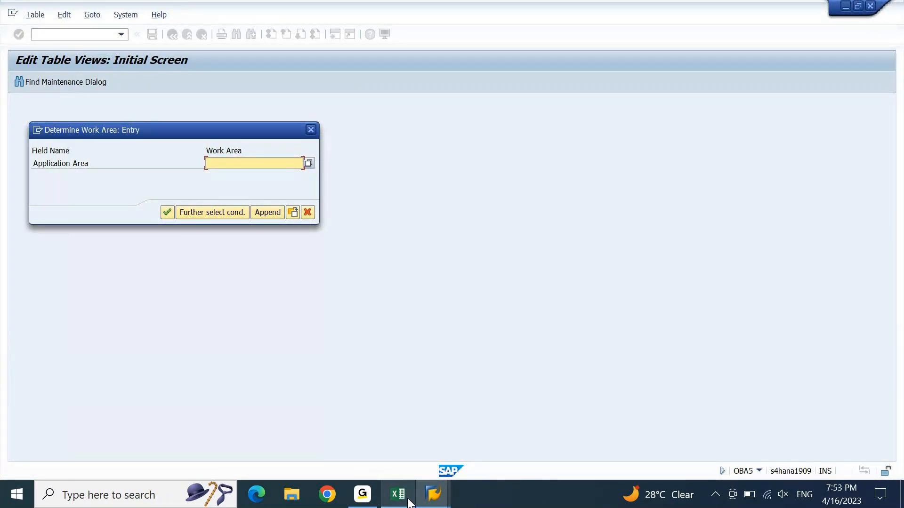
pyautogui.write('F5')
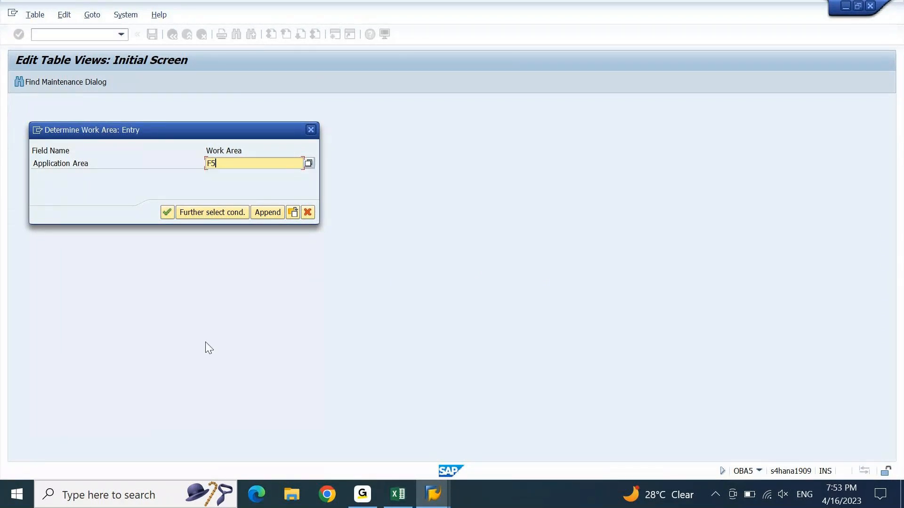
pyautogui.click(168, 215)
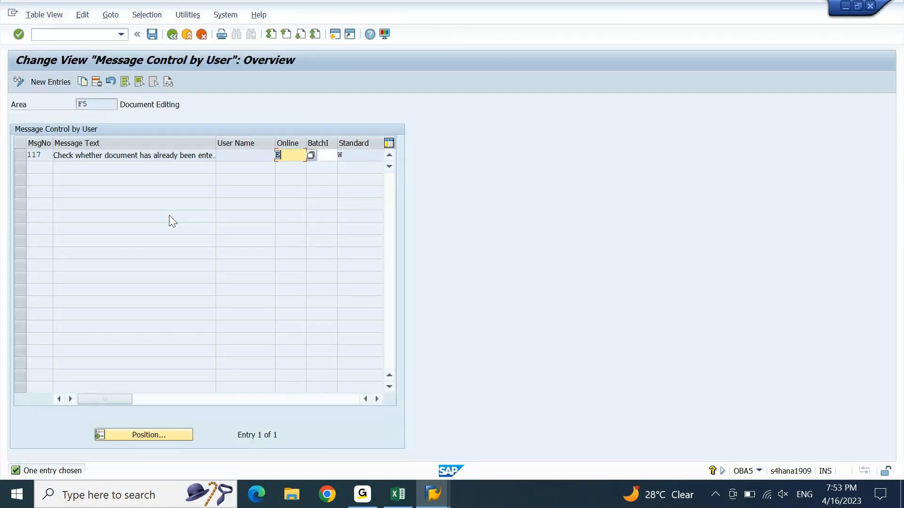
# Step: Open New Entries for area F5 Document Editing, checking the Excel notes along the way
pyautogui.doubleClick(78, 104)
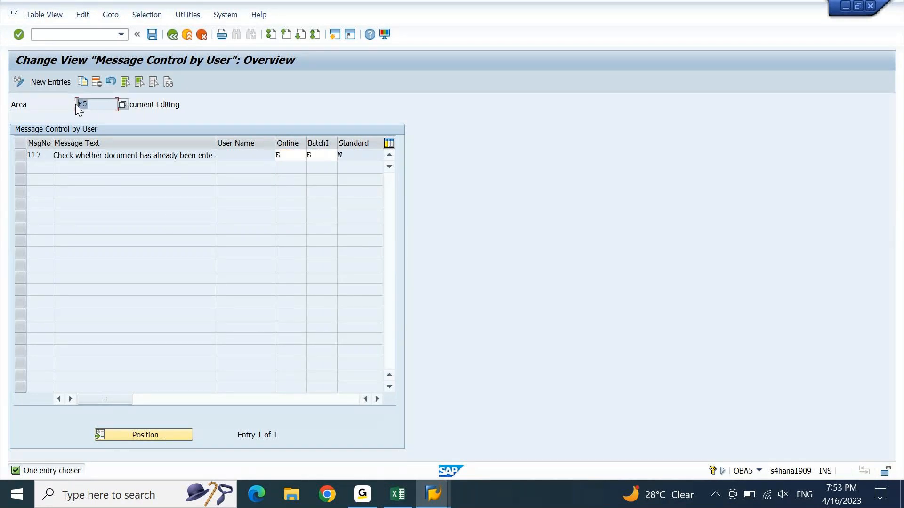
pyautogui.doubleClick(122, 107)
pyautogui.click(43, 83)
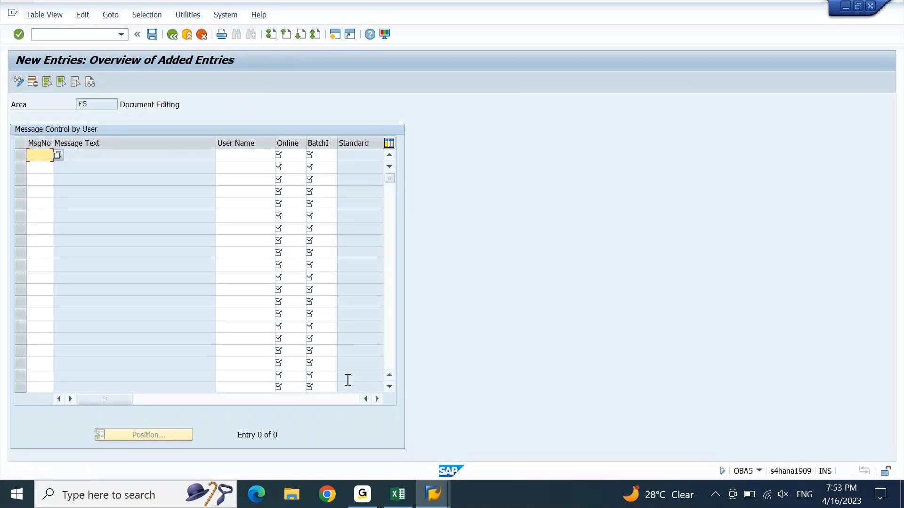
pyautogui.click(398, 495)
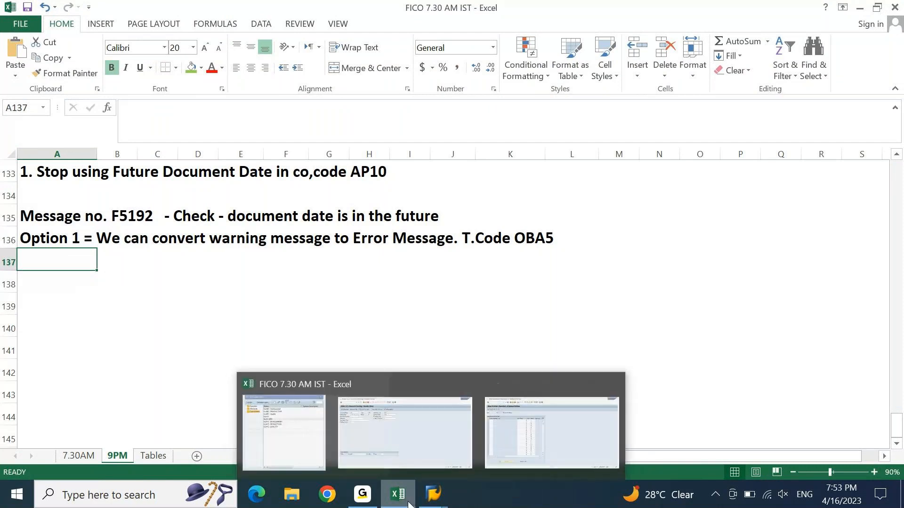
pyautogui.click(405, 501)
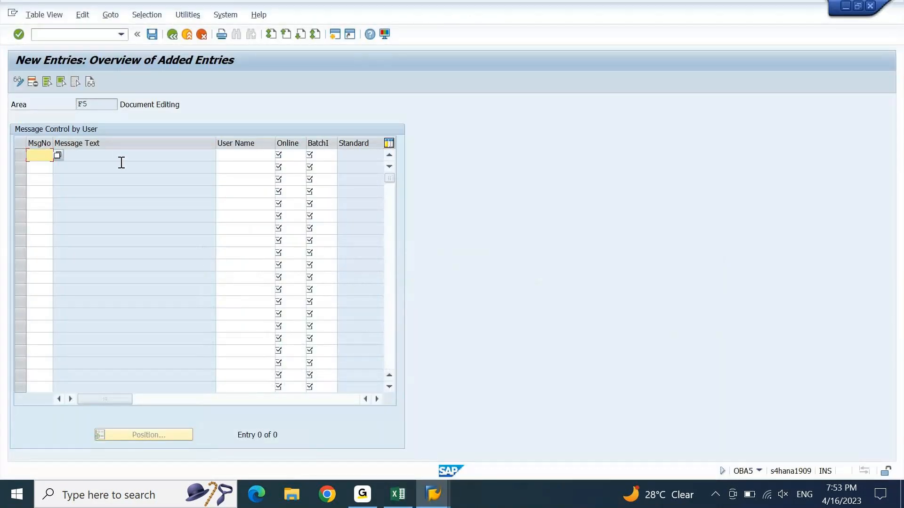
# Step: Add message 192 and set its Online message type to E (Errors) from the F4 list
pyautogui.write('192')
pyautogui.press('Return')
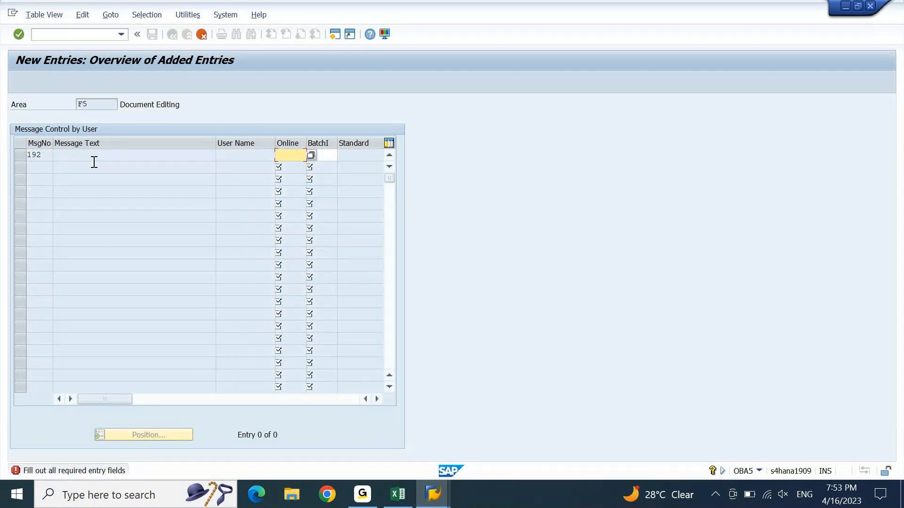
pyautogui.click(294, 144)
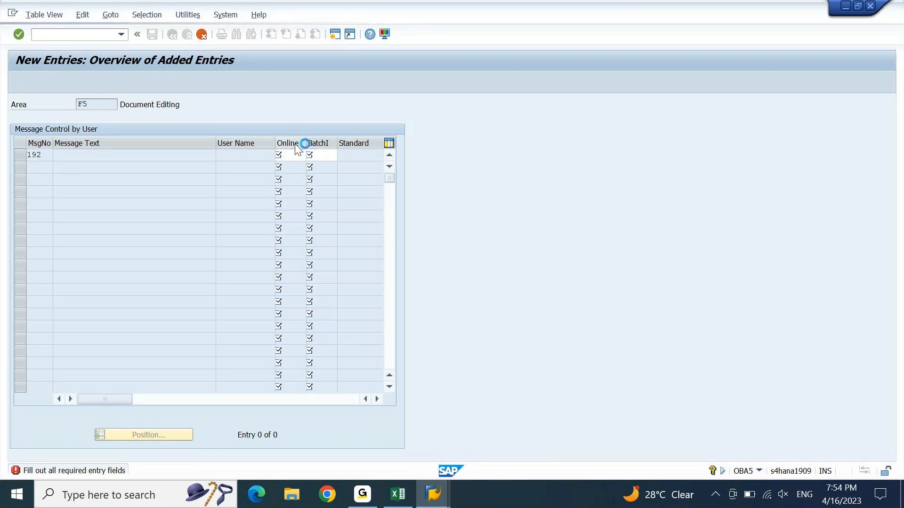
pyautogui.press('F4')
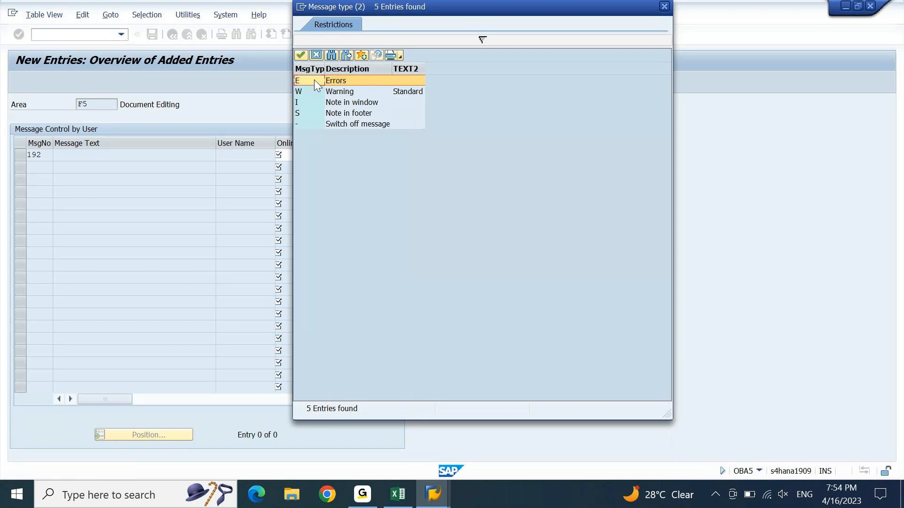
pyautogui.click(332, 93)
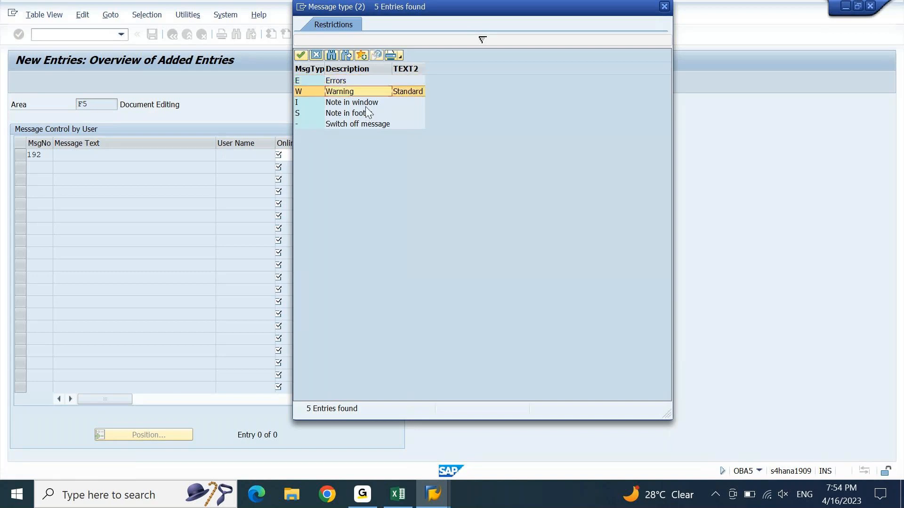
pyautogui.click(354, 103)
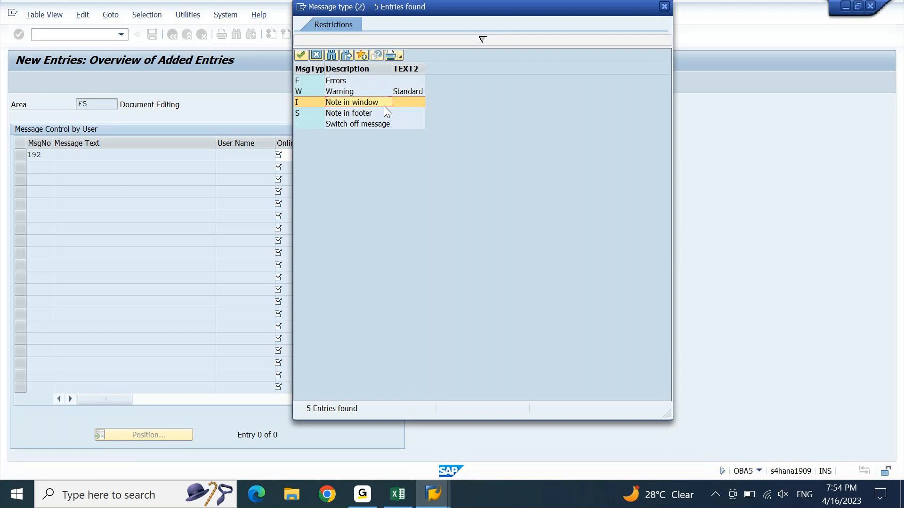
pyautogui.click(341, 117)
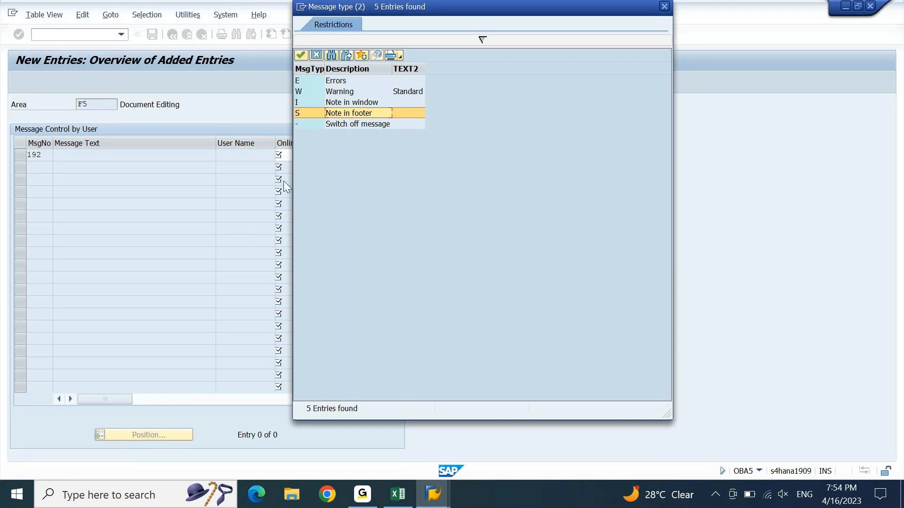
pyautogui.click(338, 81)
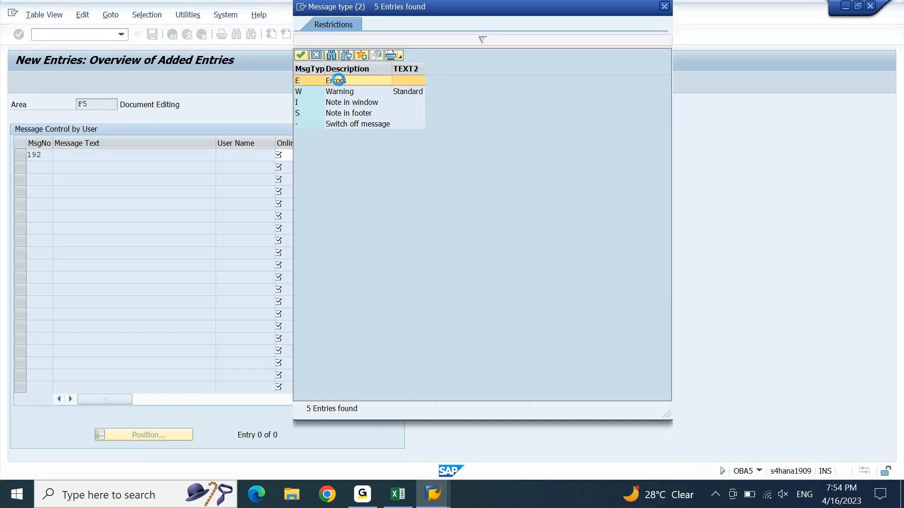
pyautogui.click(338, 80)
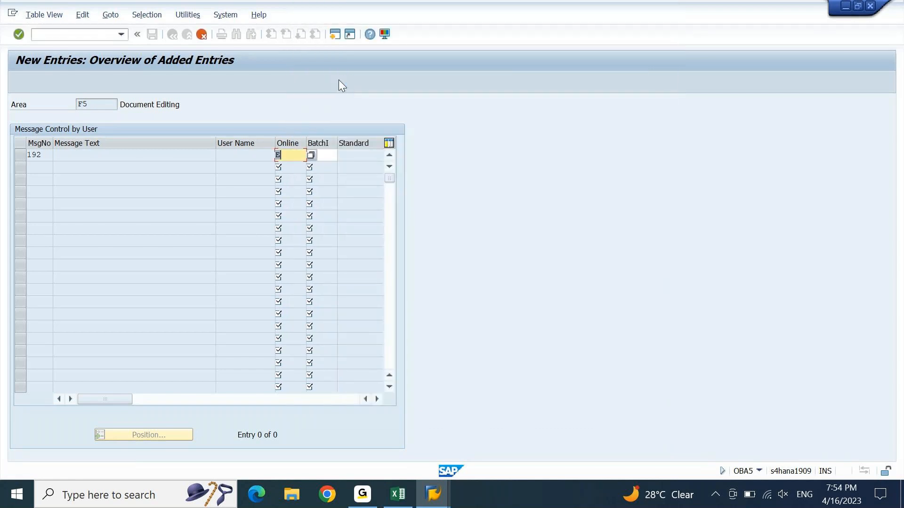
# Step: Set the batch-input message type for message 192 to E and validate the entry
pyautogui.press('Tab')
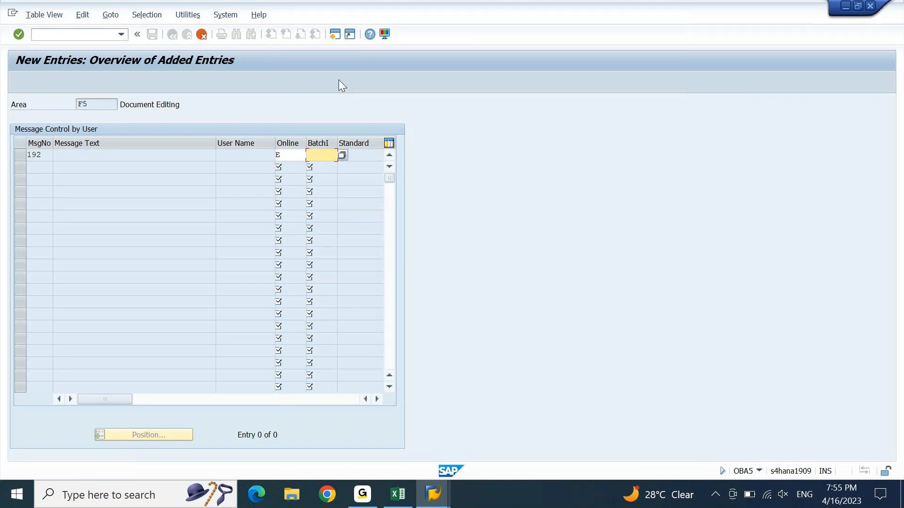
pyautogui.write('E')
pyautogui.press('Return')
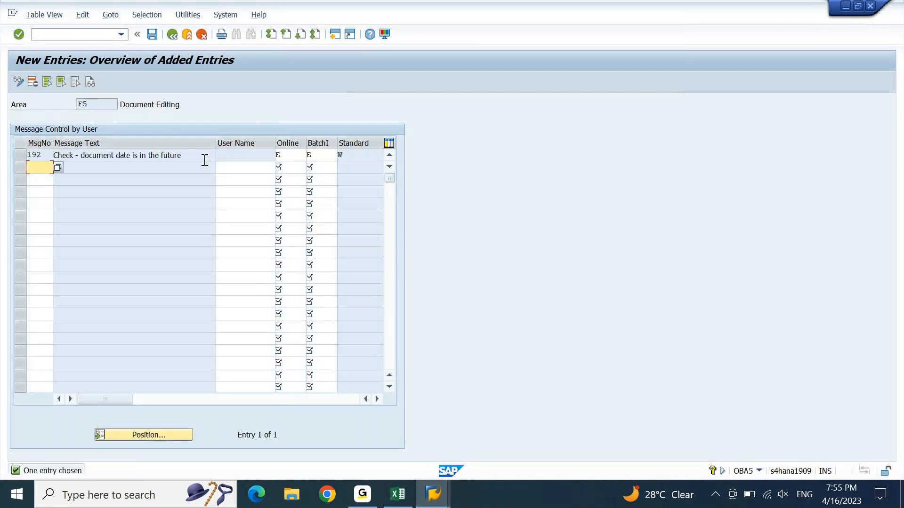
# Step: Clear the message 192 text and save the entry under the customizing request
pyautogui.moveTo(202, 160); pyautogui.dragTo(49, 155)
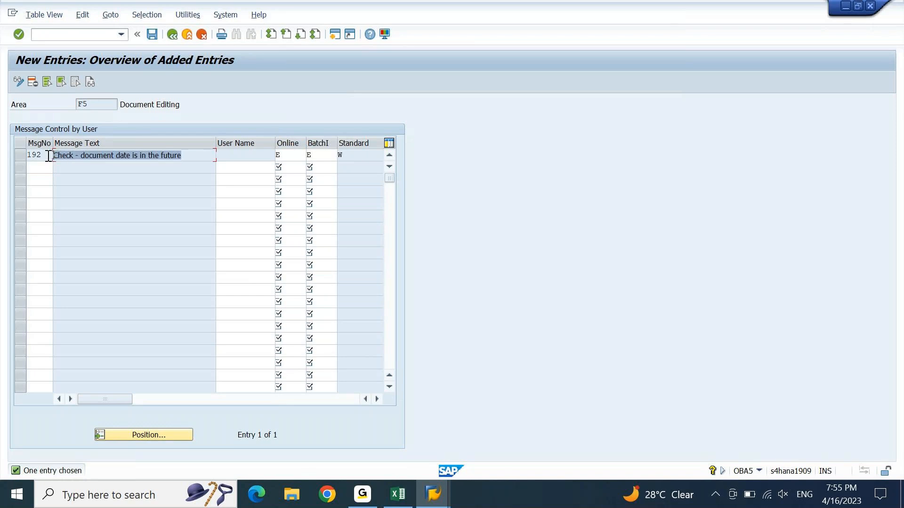
pyautogui.click(110, 180)
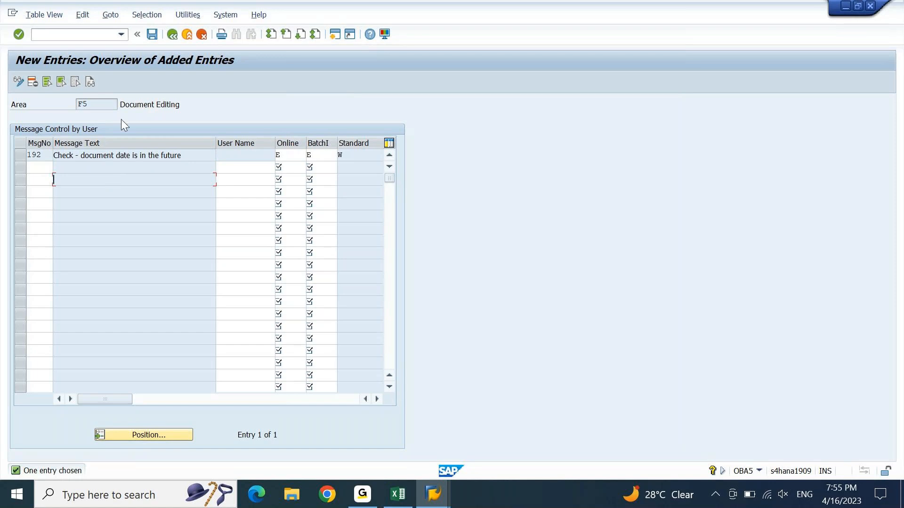
pyautogui.click(151, 36)
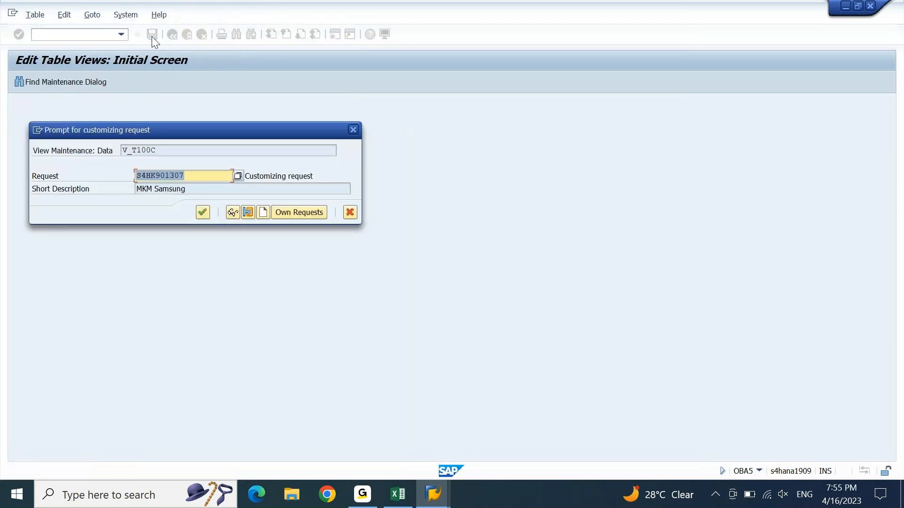
pyautogui.press('Return')
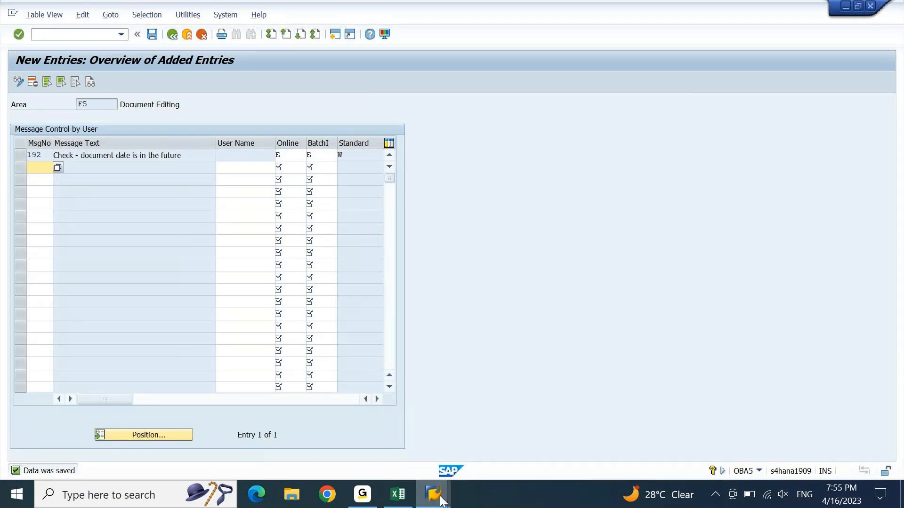
# Step: Restart the F-02 G/L posting transaction with /NF-02 in the posting window
pyautogui.moveTo(433, 494)
pyautogui.click(437, 453)
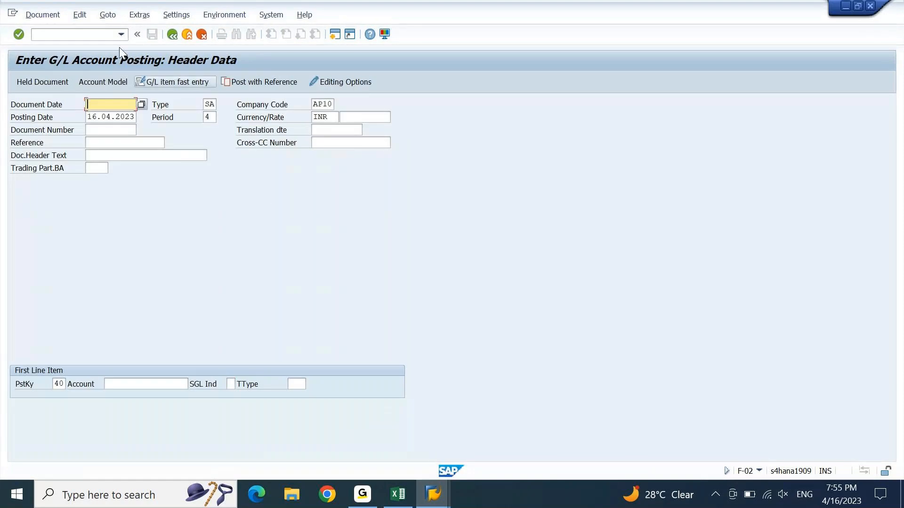
pyautogui.click(87, 35)
pyautogui.write('/NF-02')
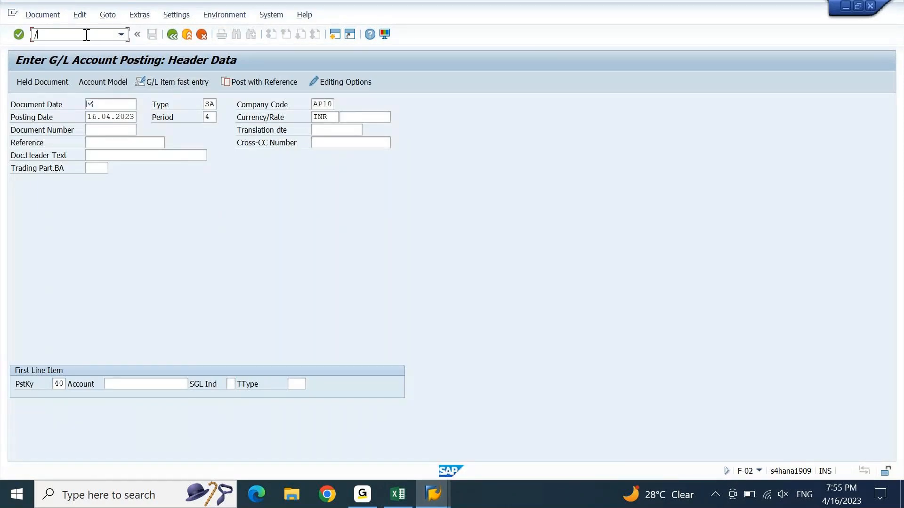
pyautogui.press('Return')
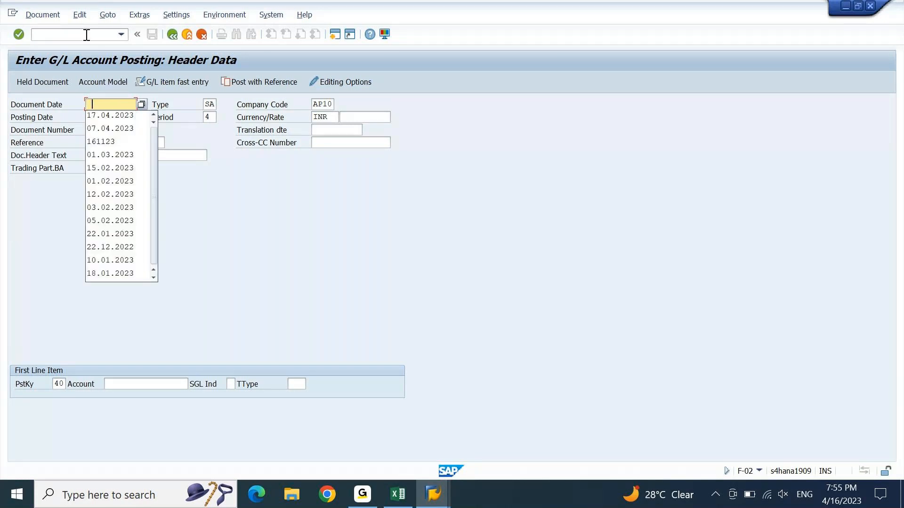
# Step: Enter document date 17.04.2023 and posting date 16.03.2023, triggering the future-date error
pyautogui.press('Down')
pyautogui.press('Tab')
pyautogui.press('Tab')
pyautogui.press('Tab')
pyautogui.press('Down')
pyautogui.press('Return')
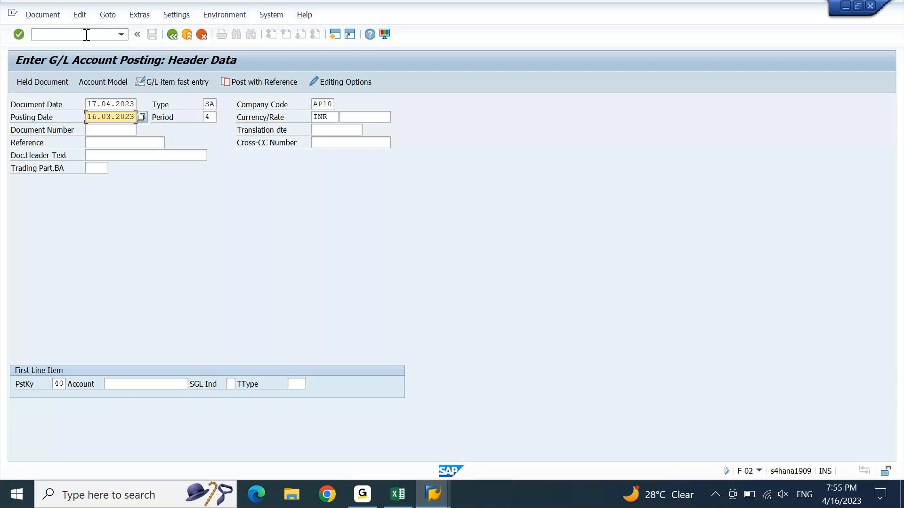
pyautogui.press('Return')
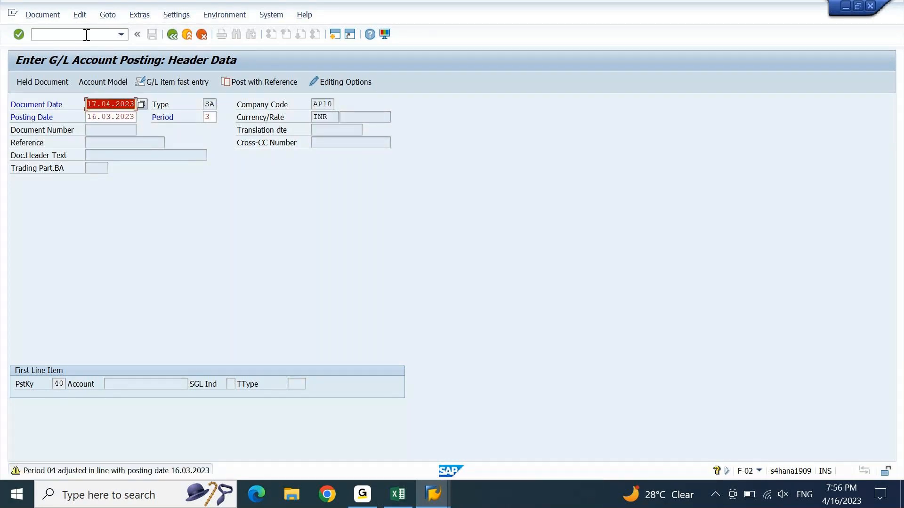
pyautogui.press('Return')
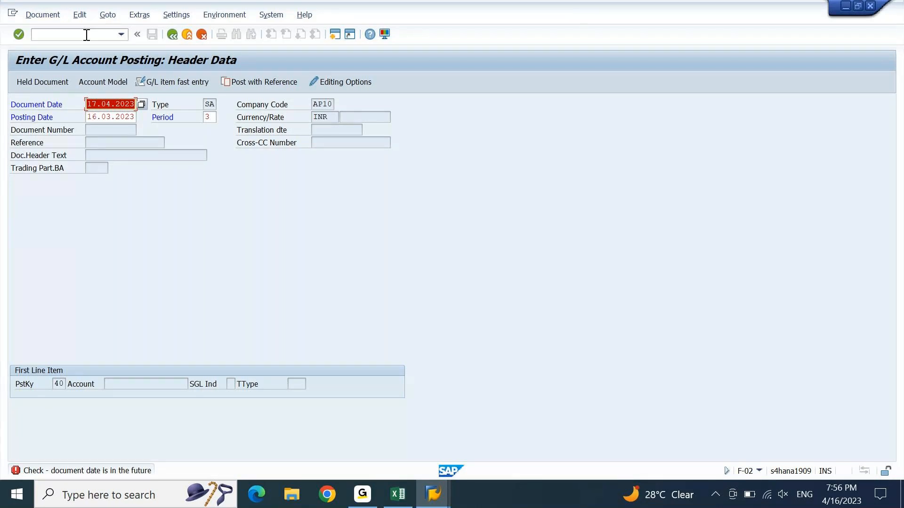
pyautogui.press('Return')
# Step: Return to the Excel FICO notes, stepping from the OBA5 Option 1 note in A136 to the F5192 note
pyautogui.click(399, 497)
pyautogui.click(68, 241)
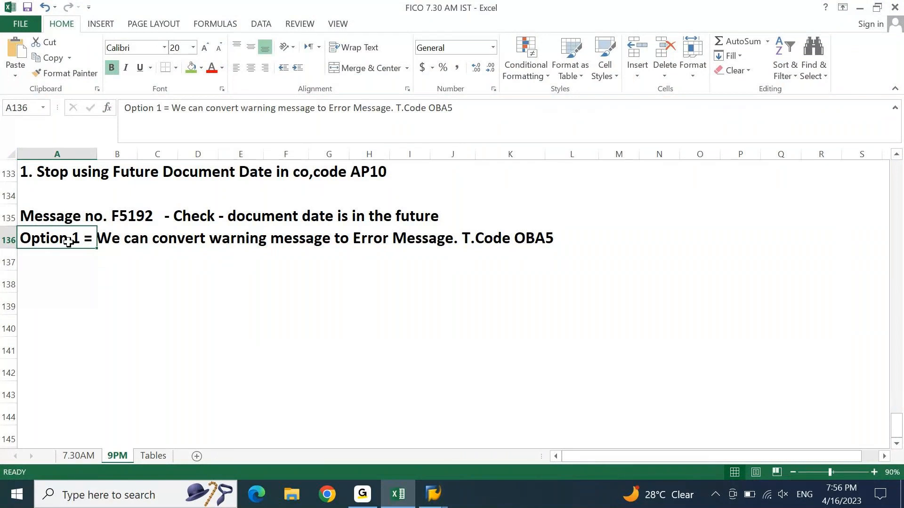
pyautogui.press('Up')
pyautogui.press('Up')
pyautogui.press('Up')
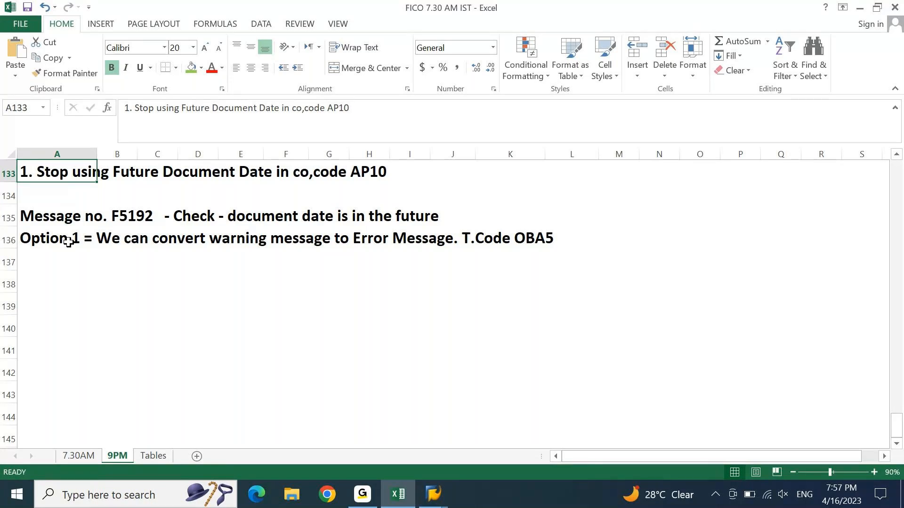
pyautogui.press('Down')
pyautogui.press('Down')
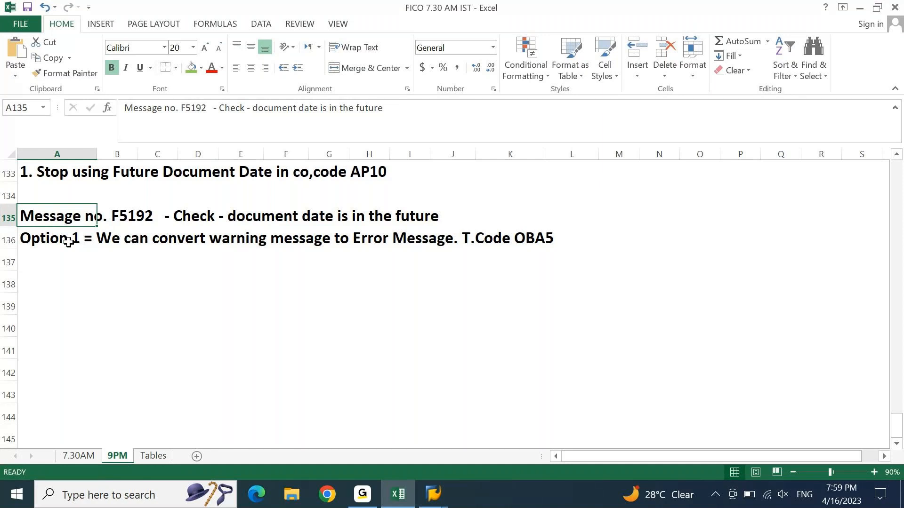
# Step: Select the two message note rows in the Excel FICO notes
pyautogui.hotkey('shift', 'Right')
pyautogui.hotkey('shift', 'Right')
pyautogui.hotkey('shift', 'Right')
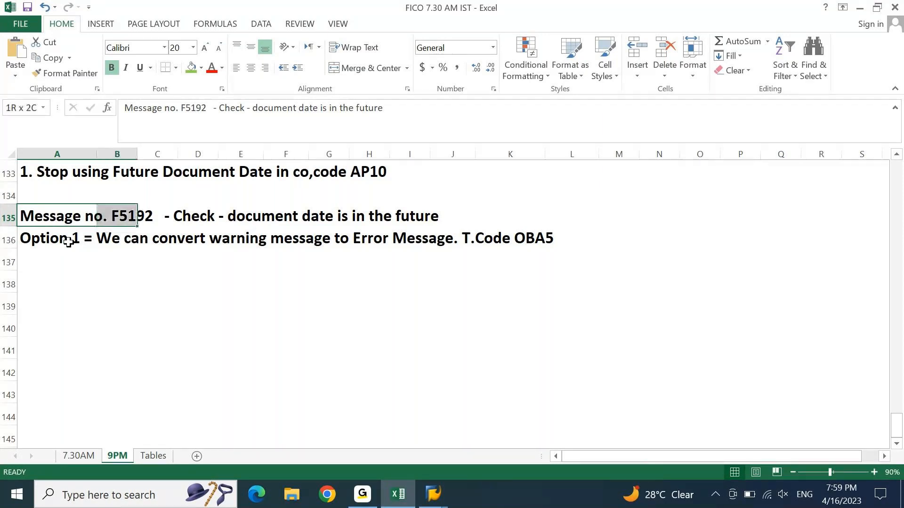
pyautogui.hotkey('shift', 'Right')
pyautogui.hotkey('shift', 'Right')
pyautogui.hotkey('shift', 'Right')
pyautogui.hotkey('shift', 'Right')
pyautogui.hotkey('shift', 'Right')
pyautogui.hotkey('shift', 'Right')
pyautogui.hotkey('shift', 'Right')
pyautogui.hotkey('shift', 'Right')
pyautogui.hotkey('shift', 'Down')
pyautogui.hotkey('shift', 'Down')
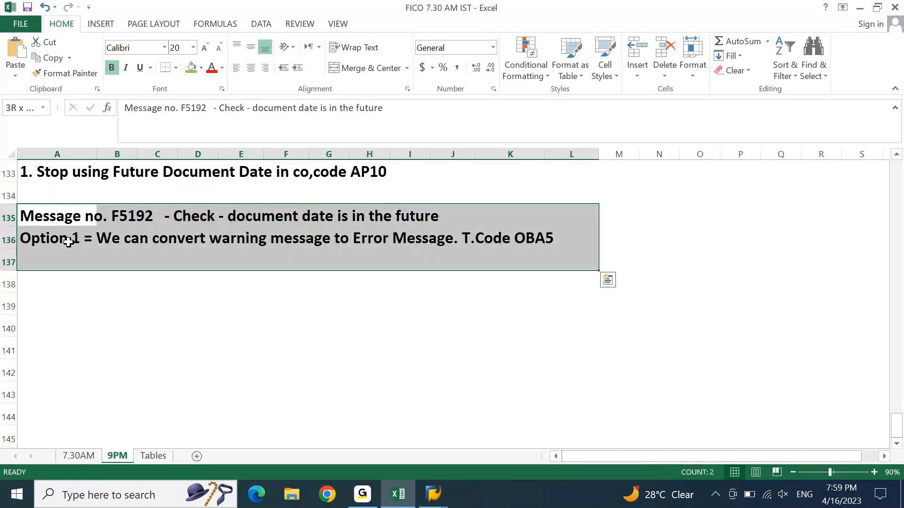
pyautogui.hotkey('shift', 'Up')
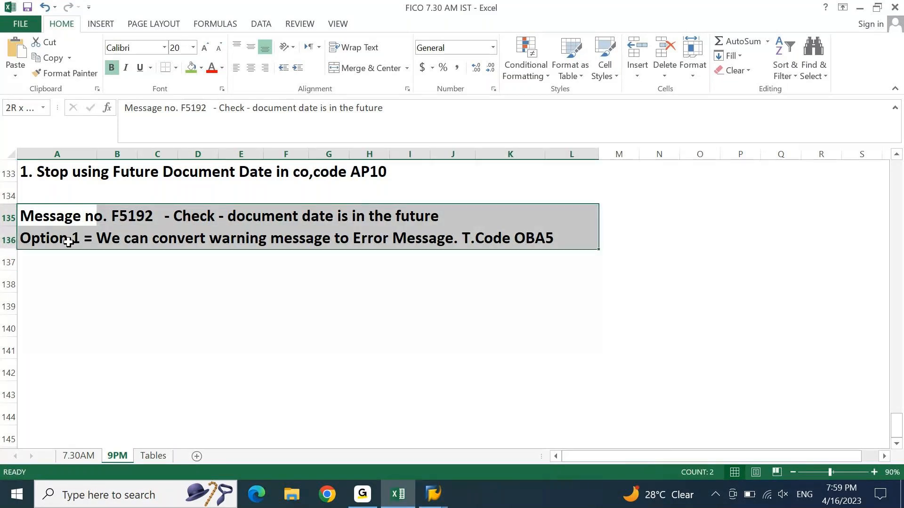
# Step: Go to the SAP G/L posting window and restart F-02 with /nf-02
pyautogui.click(430, 495)
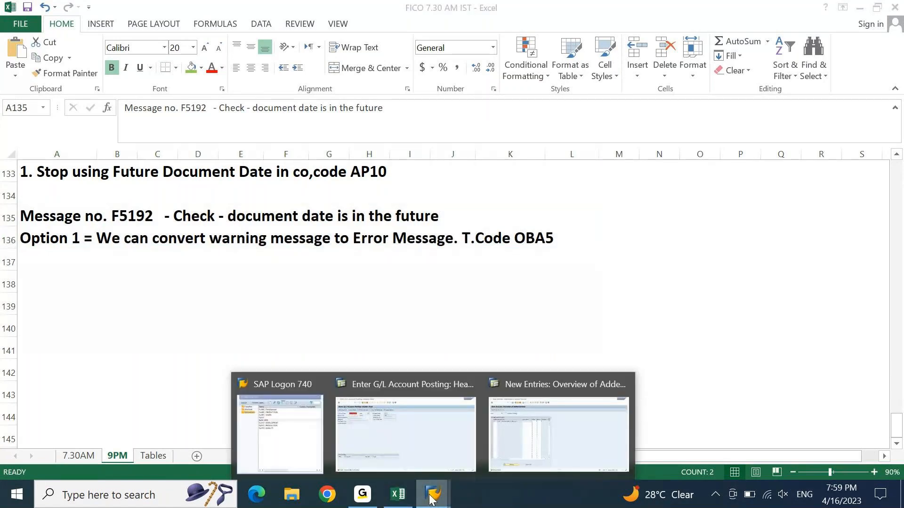
pyautogui.click(558, 433)
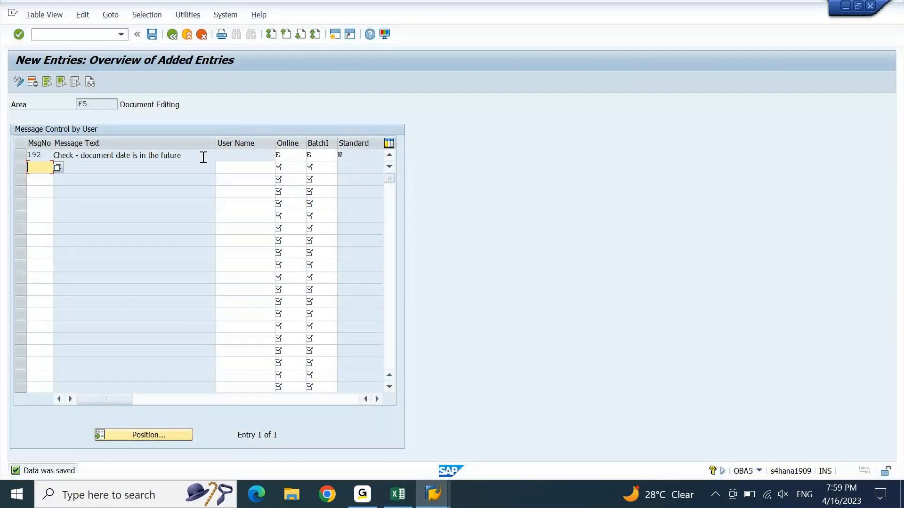
pyautogui.moveTo(432, 495)
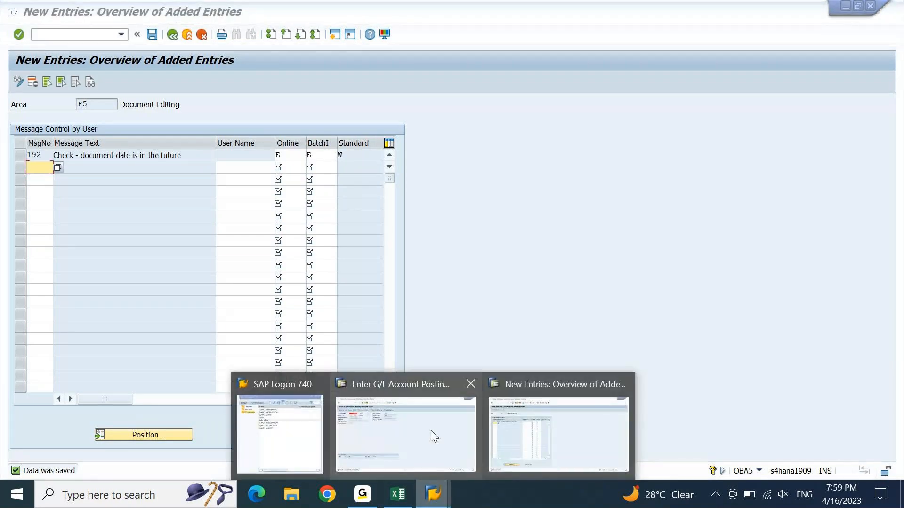
pyautogui.click(436, 430)
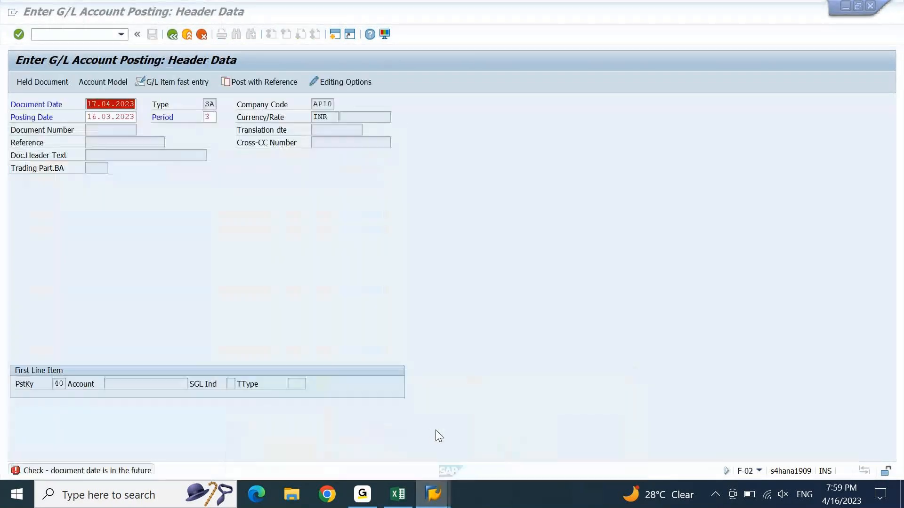
pyautogui.click(106, 35)
pyautogui.write('/nf-02')
pyautogui.press('Return')
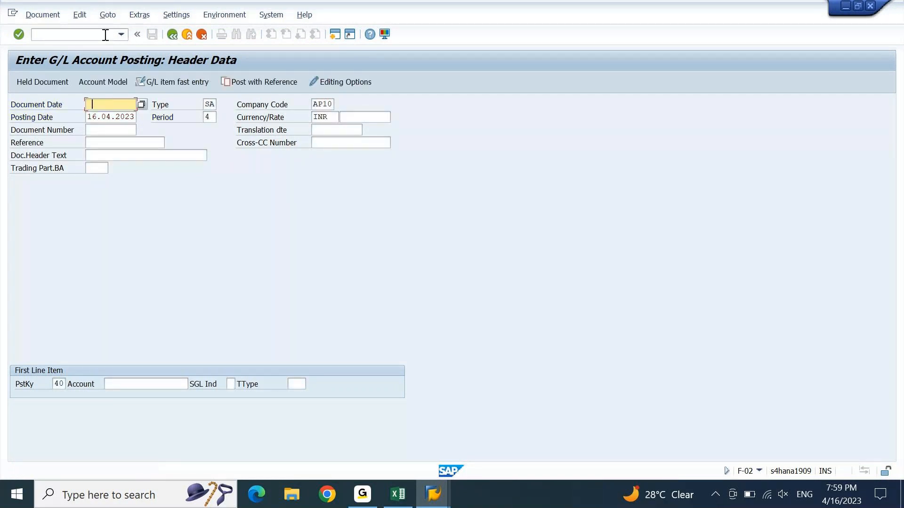
# Step: Post with document date 17.04.2023, company code AP20, posting date 16.03.2023 to confirm the future-date error
pyautogui.press('Down')
pyautogui.press('Tab')
pyautogui.press('Tab')
pyautogui.write('AP20')
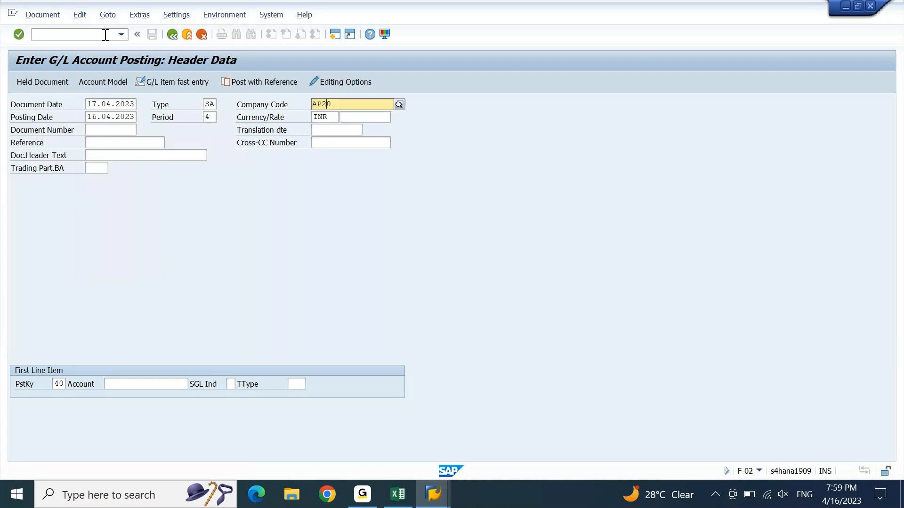
pyautogui.press('Return')
pyautogui.press('Return')
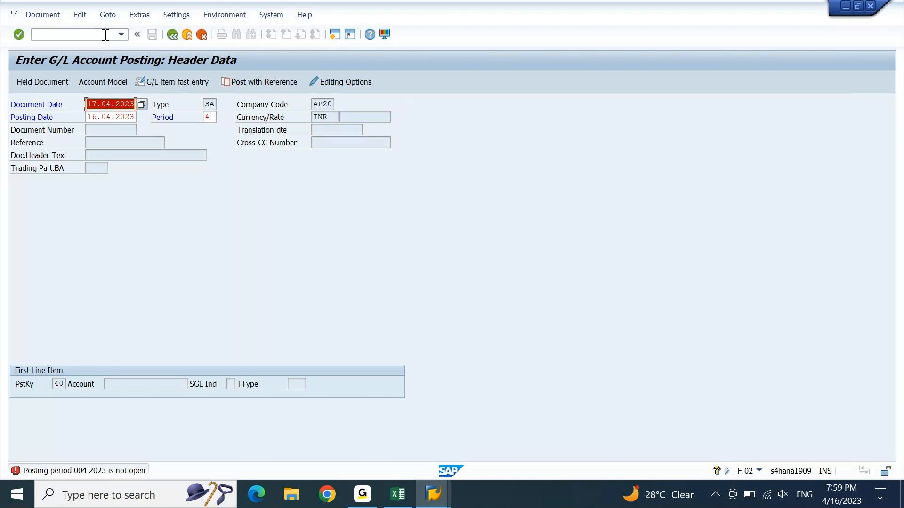
pyautogui.press('Down')
pyautogui.hotkey('shift', 'Left')
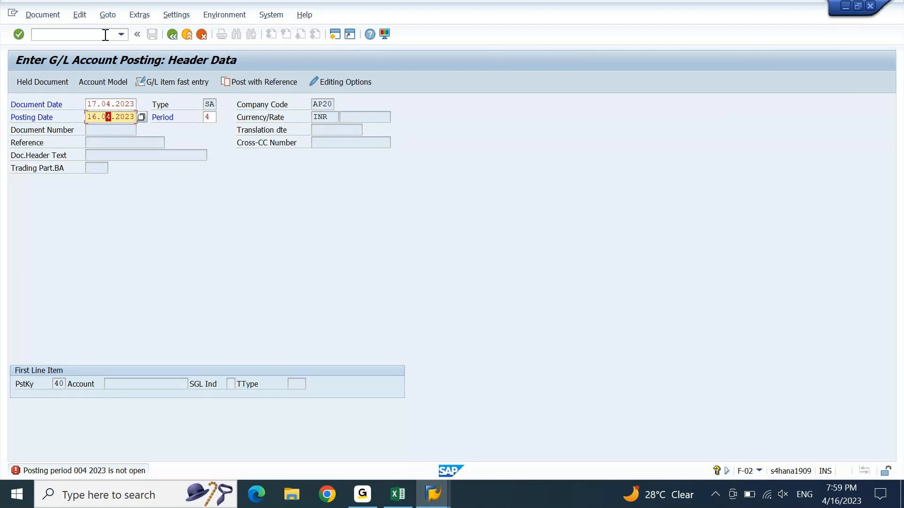
pyautogui.write('3')
pyautogui.press('Return')
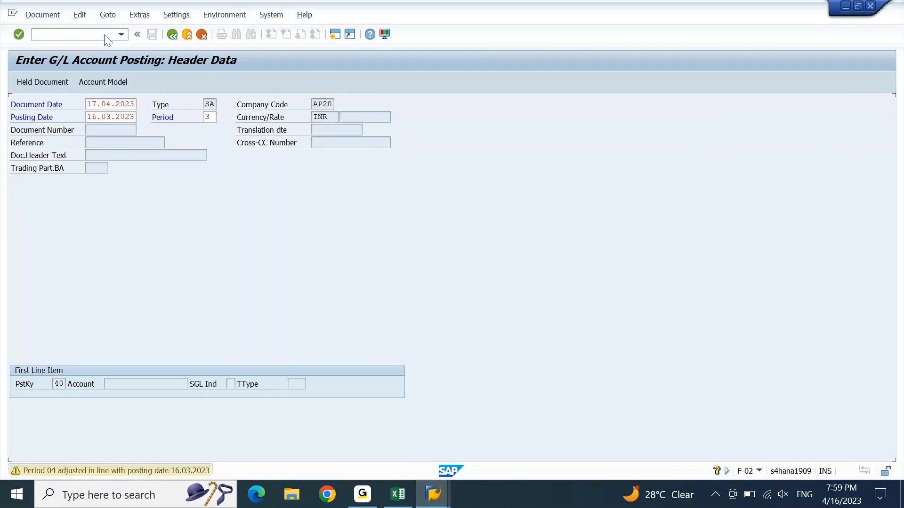
pyautogui.press('Return')
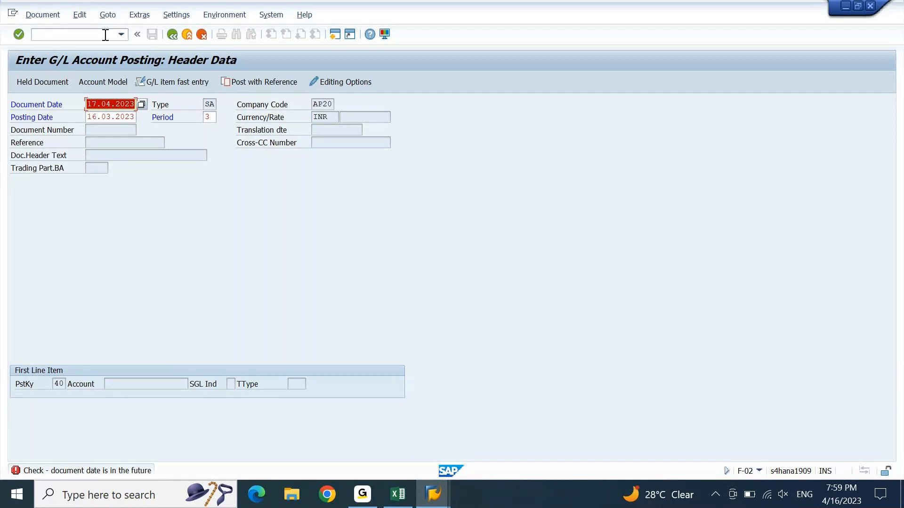
pyautogui.press('Return')
pyautogui.hotkey('alt', 'Tab')
pyautogui.hotkey('alt', 'Tab')
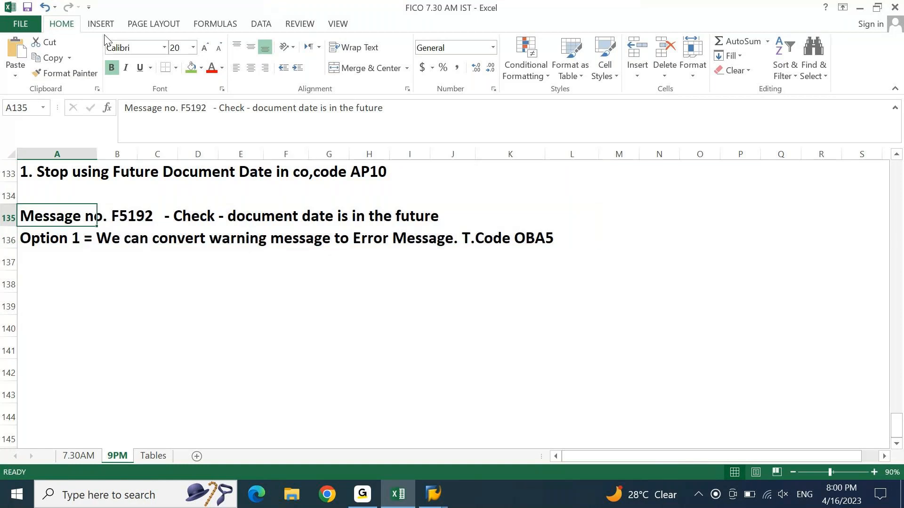
# Step: Start a note in A137, then discard it unfinished
pyautogui.press('Down')
pyautogui.press('Down')
pyautogui.write('Not ec')
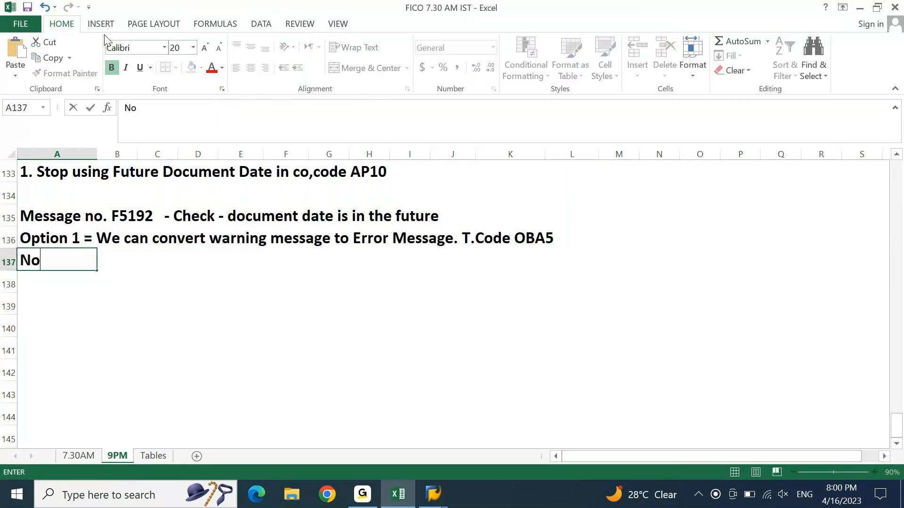
pyautogui.press('BackSpace')
pyautogui.press('BackSpace')
pyautogui.write('rec')
pyautogui.press('Escape')
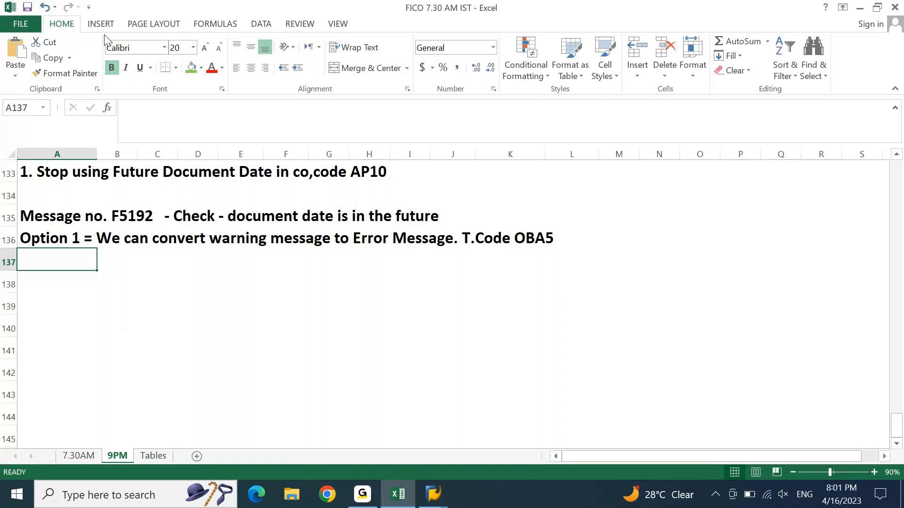
# Step: Enter 'Option 2 = Validation' in A138 below the Option 1 note
pyautogui.press('Down')
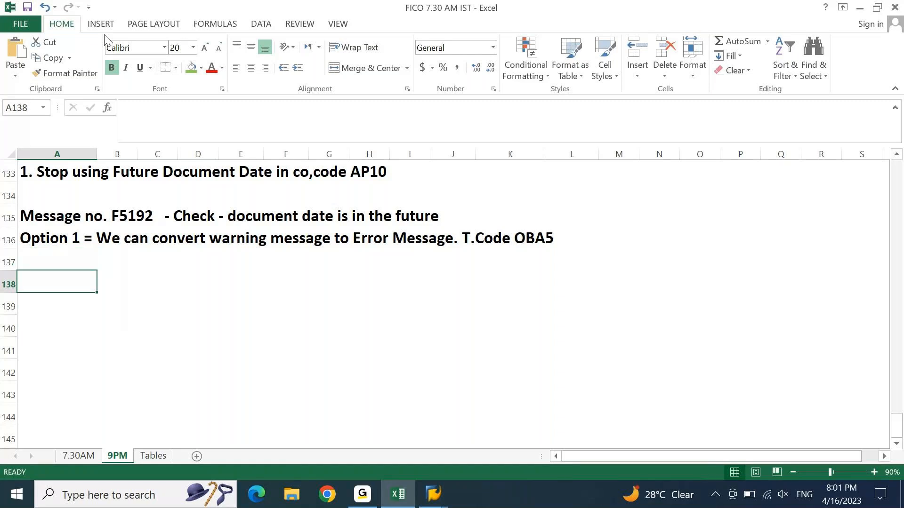
pyautogui.press('Up')
pyautogui.press('Up')
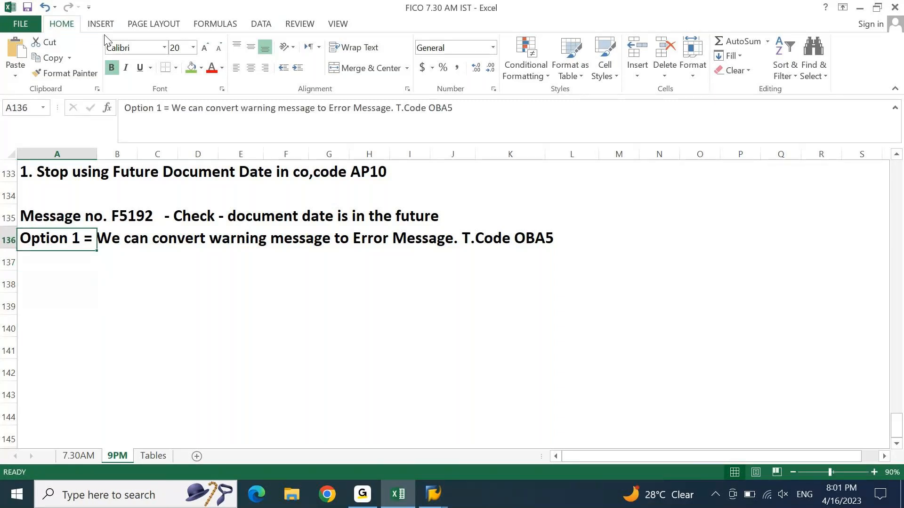
pyautogui.press('Down')
pyautogui.press('Down')
pyautogui.write('Optio')
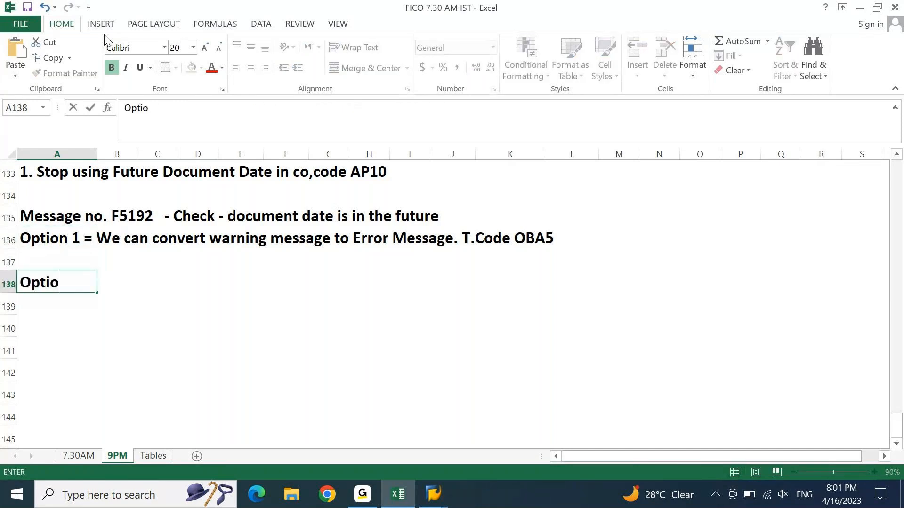
pyautogui.write('n 2 = Validatin')
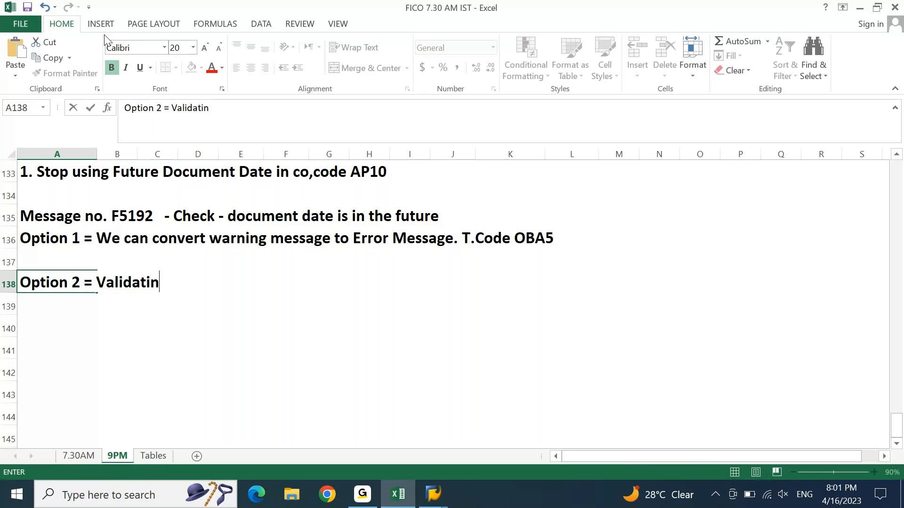
pyautogui.press('BackSpace')
pyautogui.write('on')
pyautogui.press('Return')
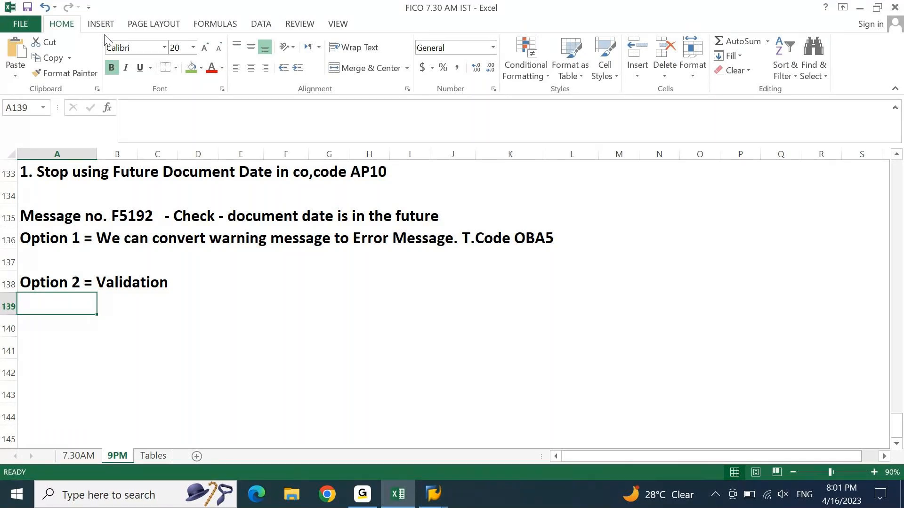
# Step: List Prerequisite, Check and Message in C139:C141
pyautogui.press('Right')
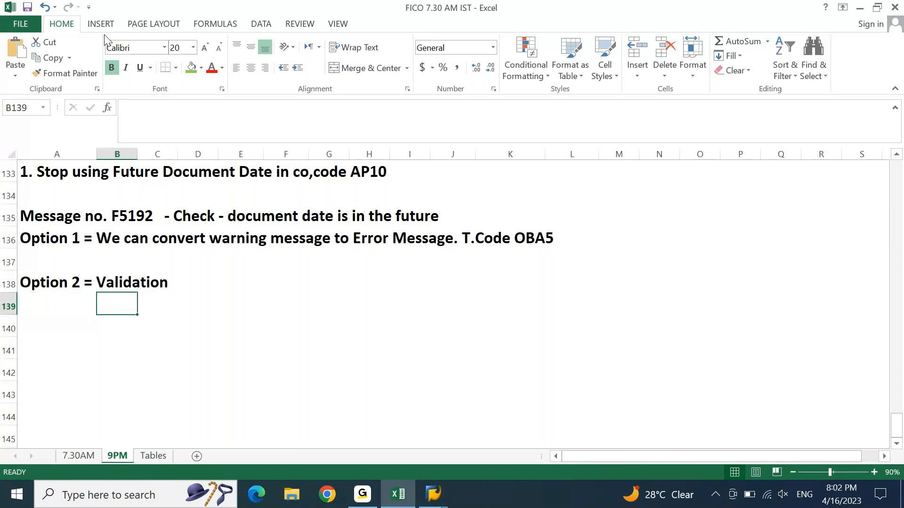
pyautogui.press('Right')
pyautogui.write('Pr')
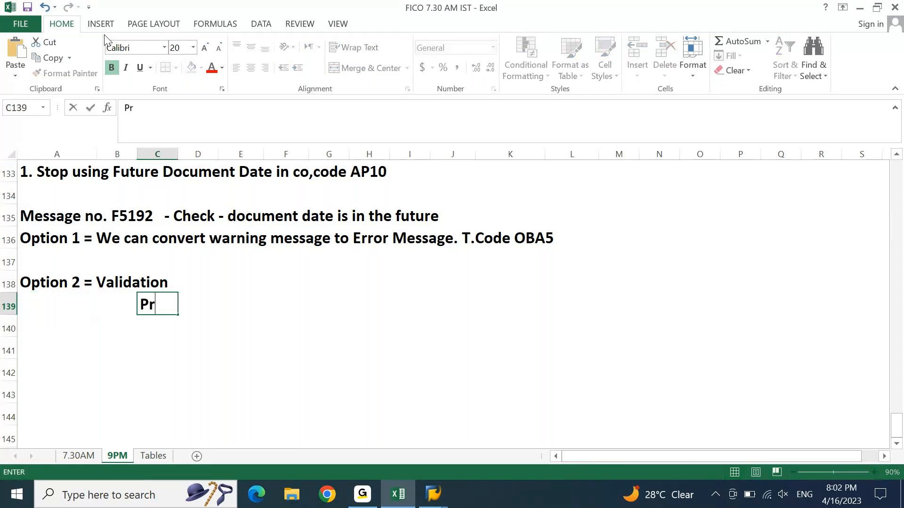
pyautogui.write('erequi')
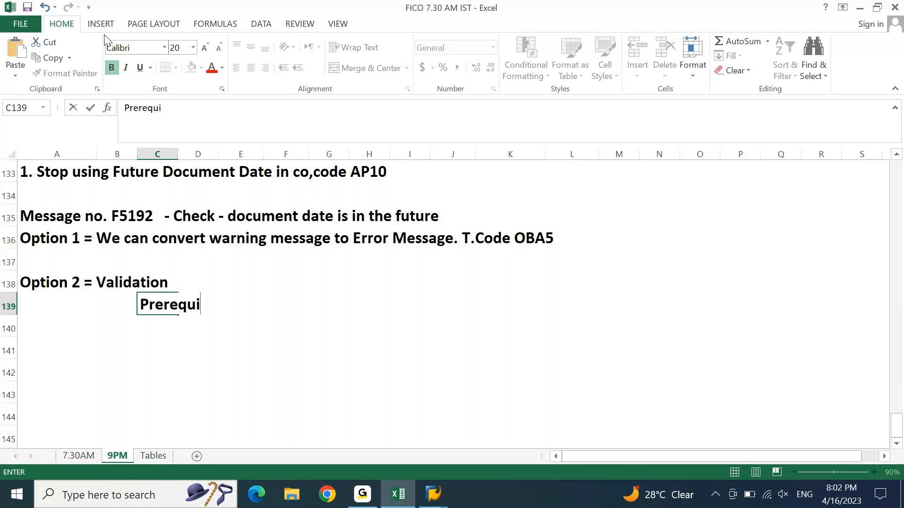
pyautogui.write('site')
pyautogui.press('Return')
pyautogui.write('C')
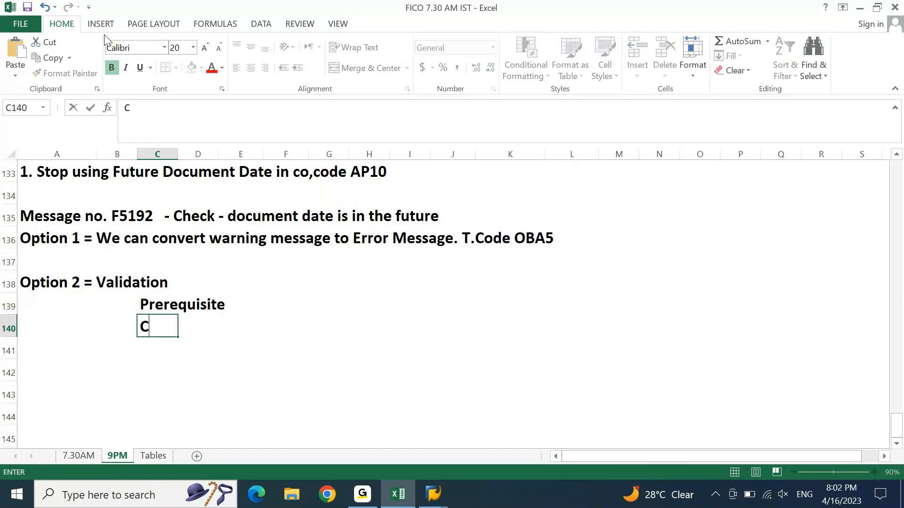
pyautogui.write('heck')
pyautogui.press('Return')
pyautogui.write('Messae')
pyautogui.press('BackSpace')
pyautogui.write('ge')
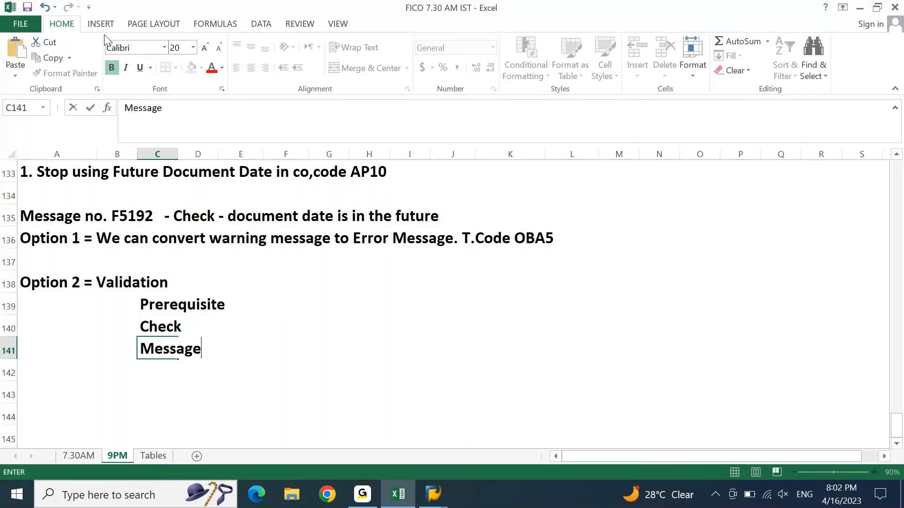
pyautogui.press('Return')
# Step: Enter 'Document Date Cannot be Future Date' in F140 beside Check
pyautogui.press('Up')
pyautogui.press('Up')
pyautogui.press('Up')
pyautogui.press('Right')
pyautogui.press('Right')
pyautogui.press('Right')
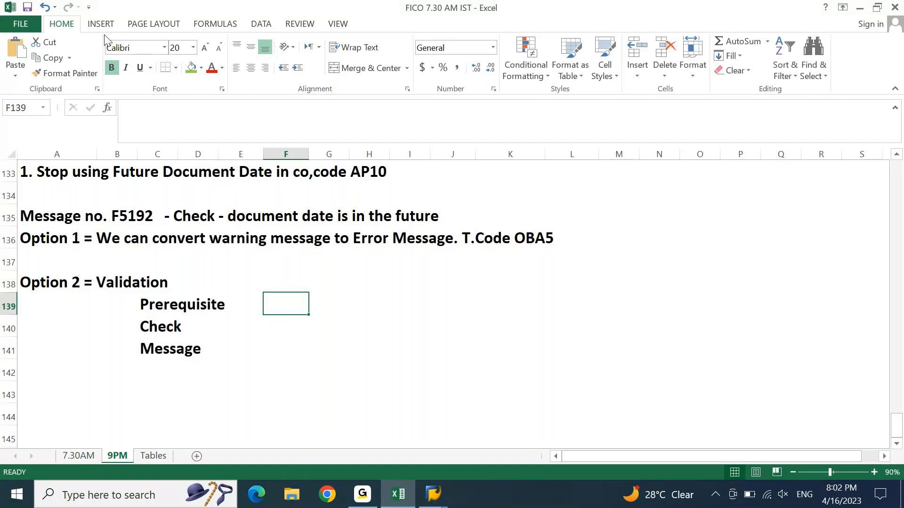
pyautogui.press('Down')
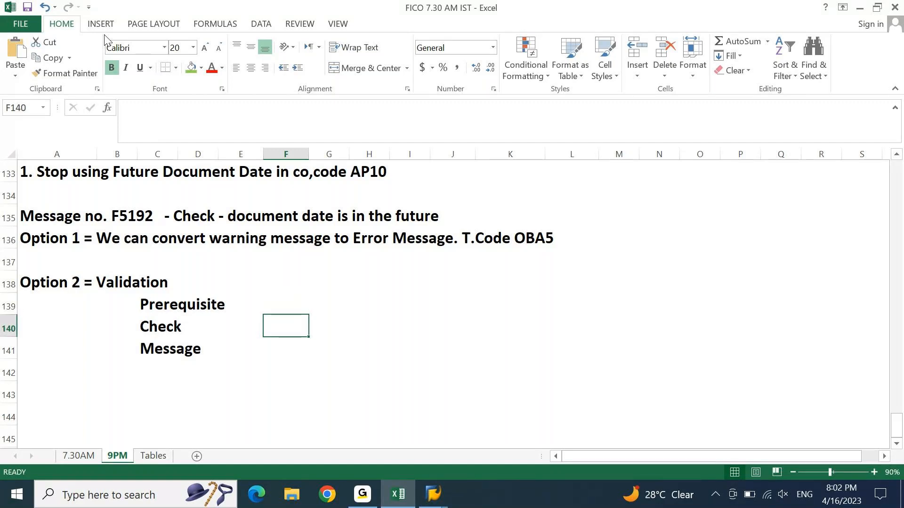
pyautogui.write('DOcument Date Cannot be F')
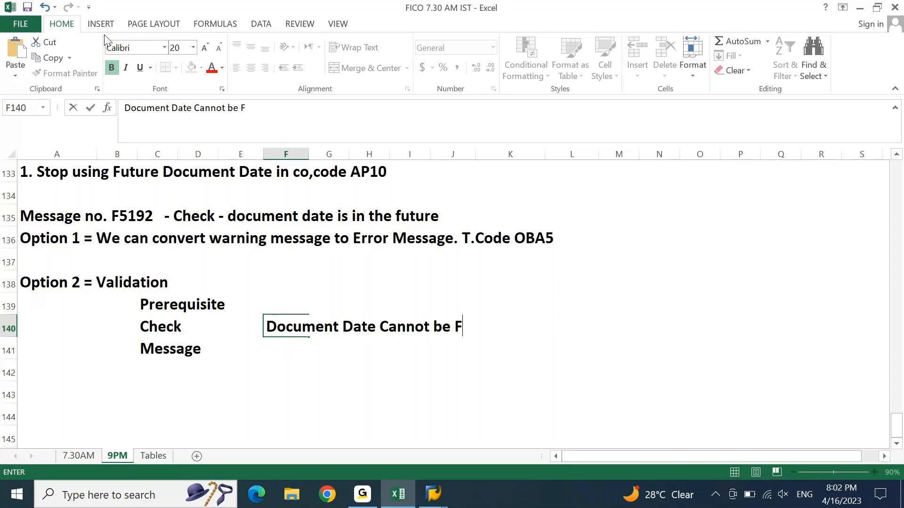
pyautogui.write('uture DAta')
pyautogui.press('BackSpace')
pyautogui.press('BackSpace')
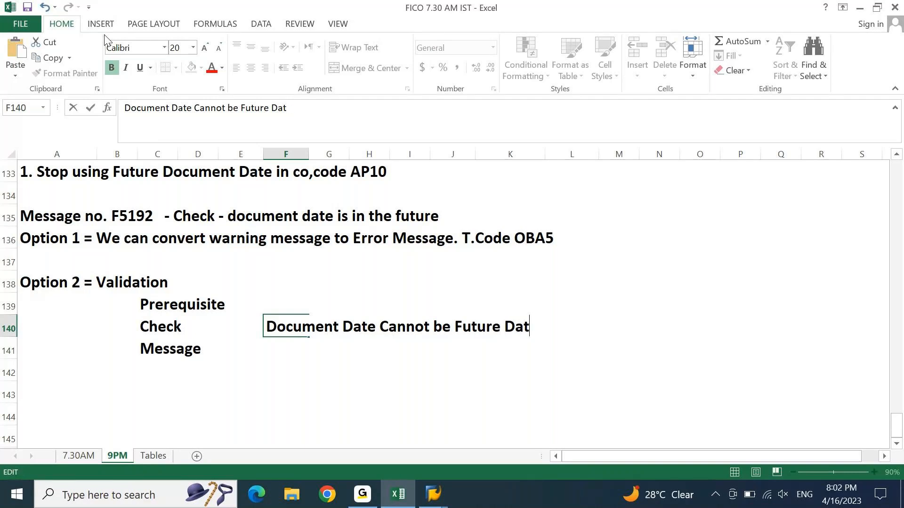
pyautogui.write('e')
pyautogui.press('Return')
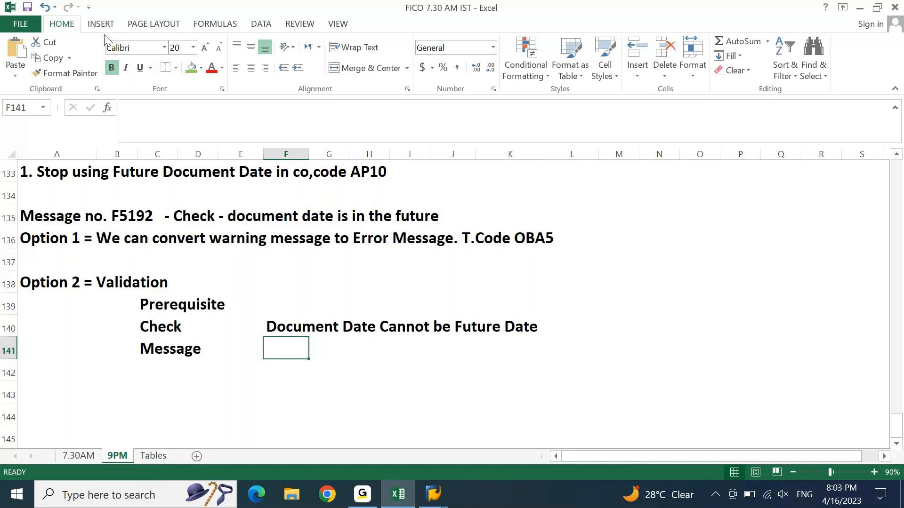
# Step: Put Company Code in F139 and 'Future Doc. Date is not allowed.' in F141
pyautogui.press('Up')
pyautogui.press('Up')
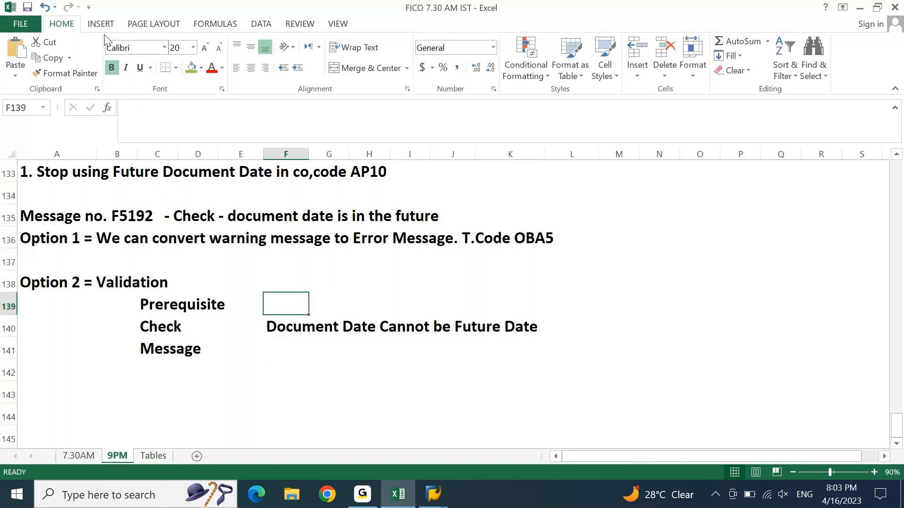
pyautogui.write('COmpany COde')
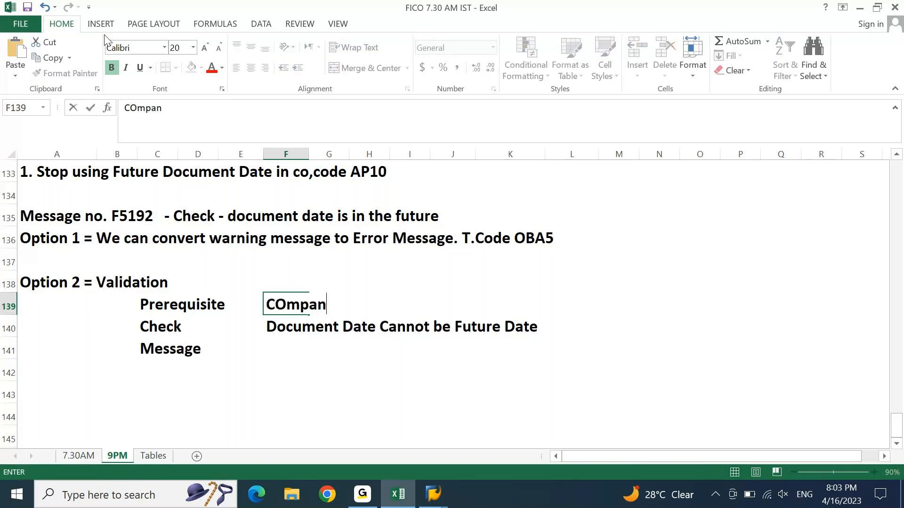
pyautogui.press('Return')
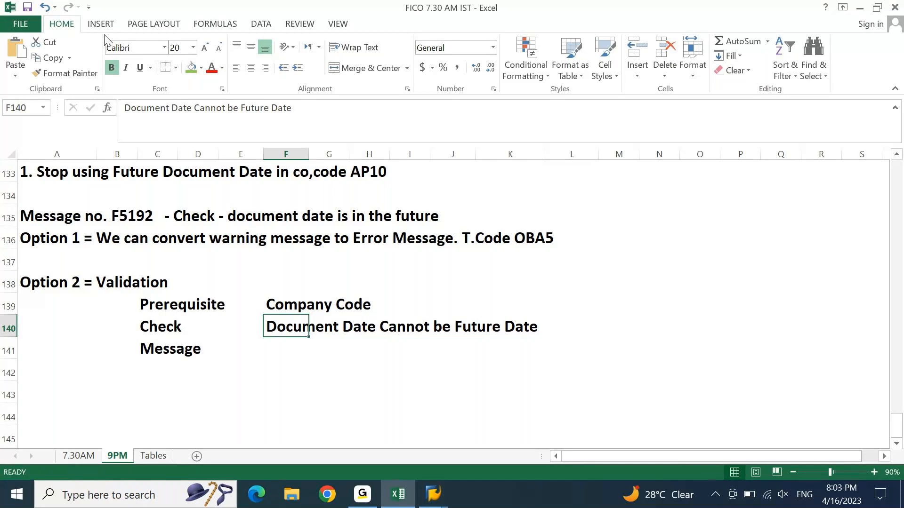
pyautogui.press('Return')
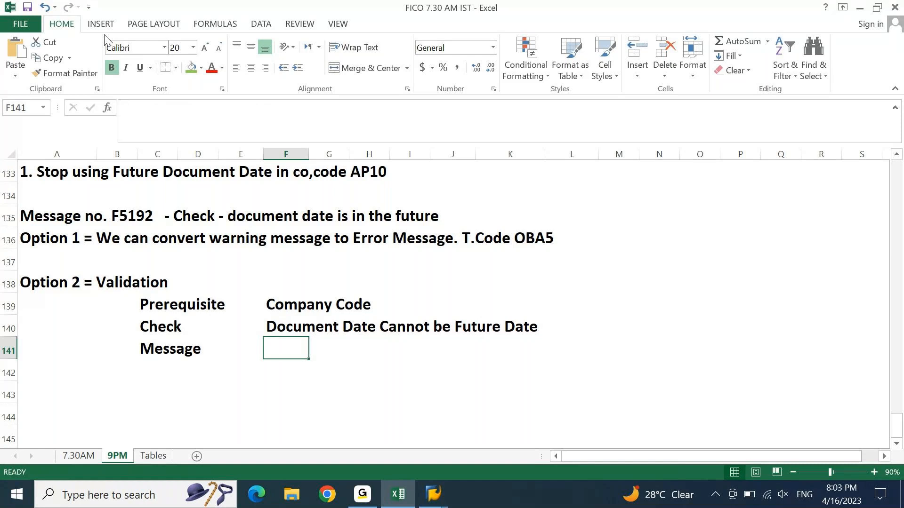
pyautogui.write('FUt')
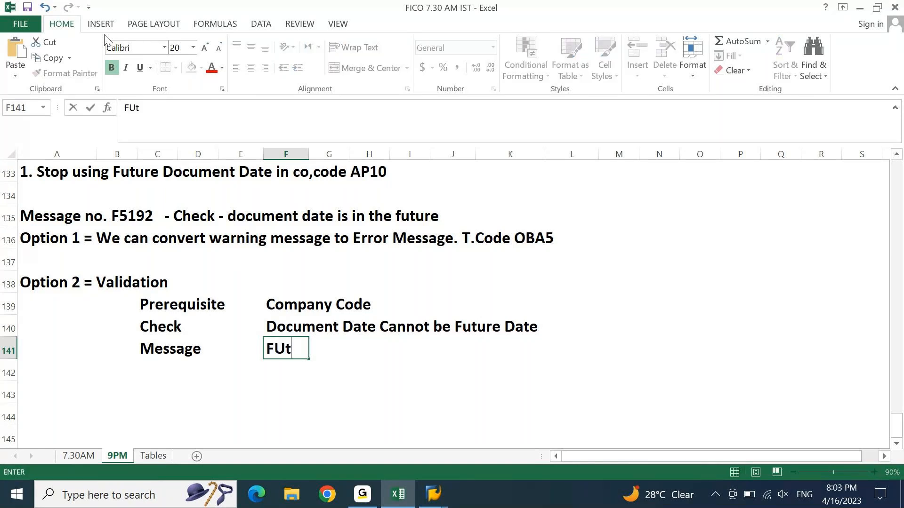
pyautogui.write('ure Doc. Date')
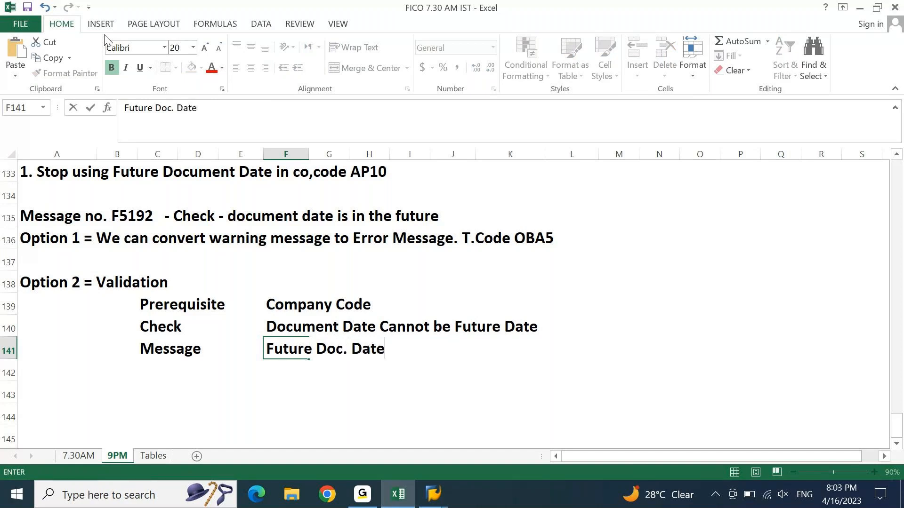
pyautogui.write(' is not allowed.')
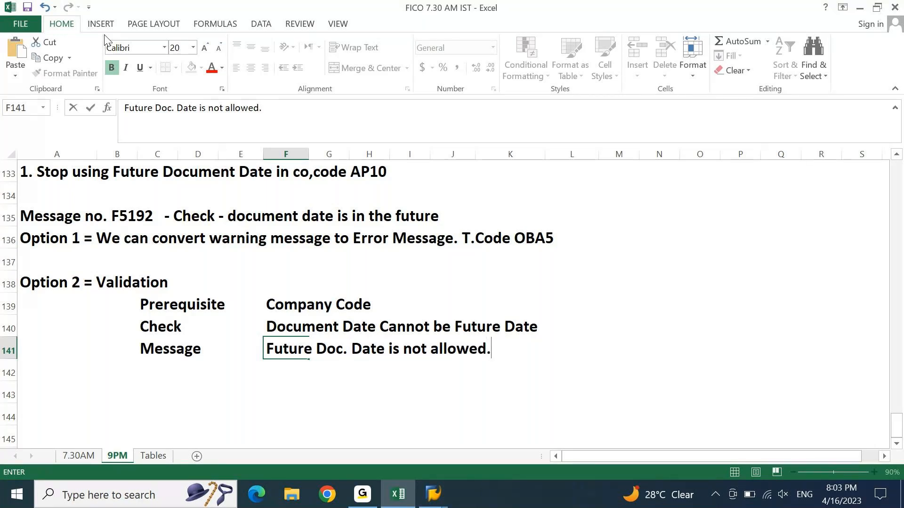
pyautogui.hotkey('ctrl', 'Return')
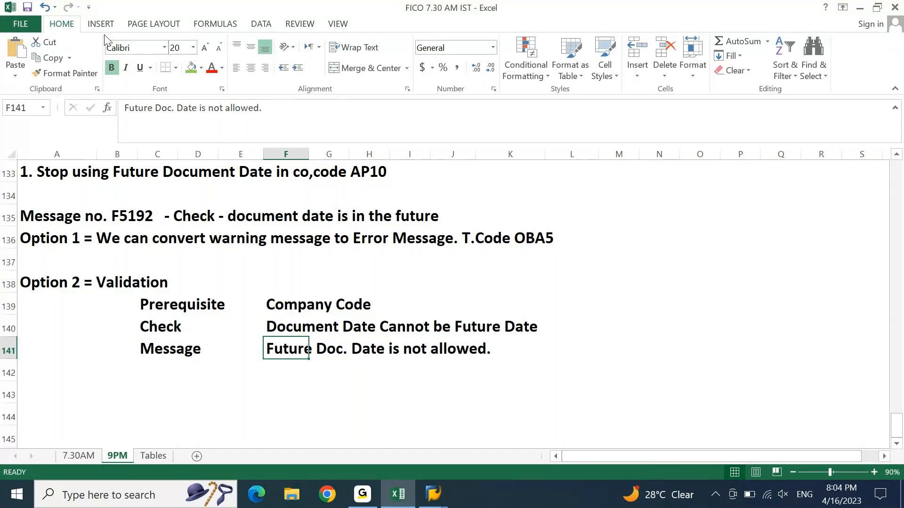
pyautogui.click(433, 502)
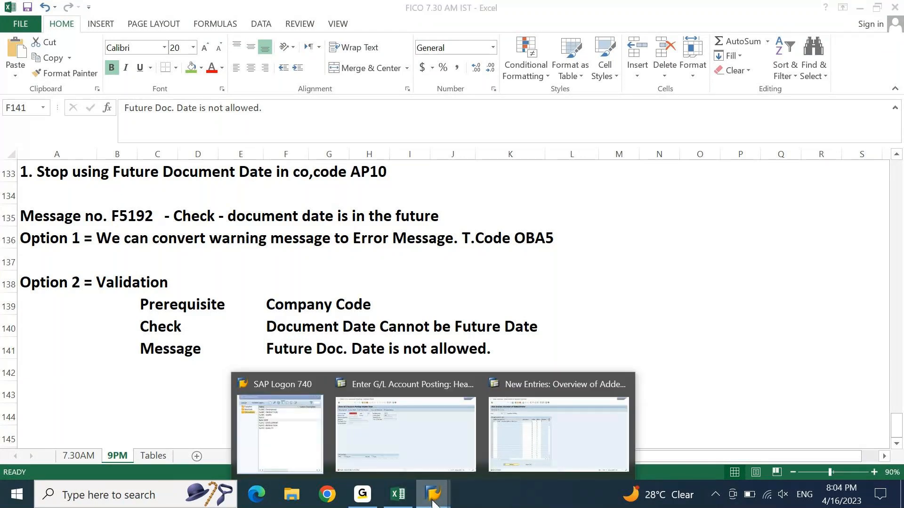
# Step: Delete the message 192 entry from F5 message control, save, and return to the IMG
pyautogui.click(558, 434)
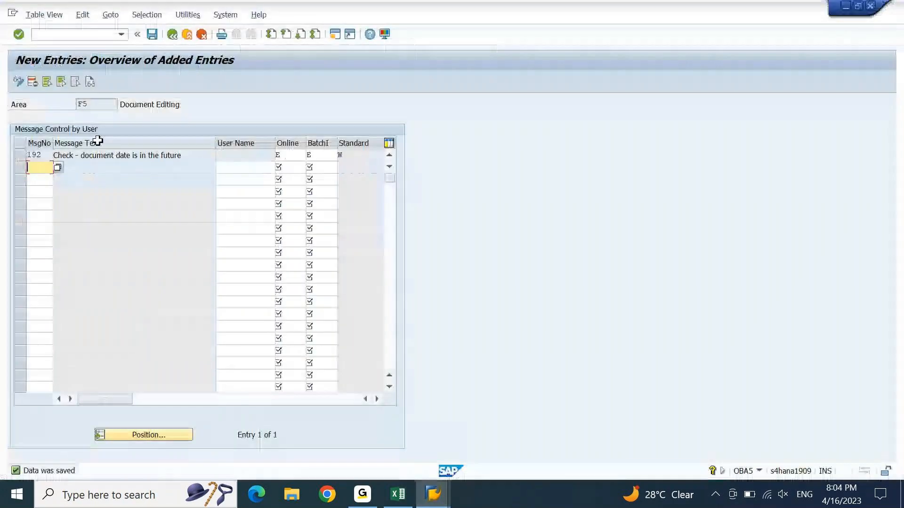
pyautogui.click(24, 155)
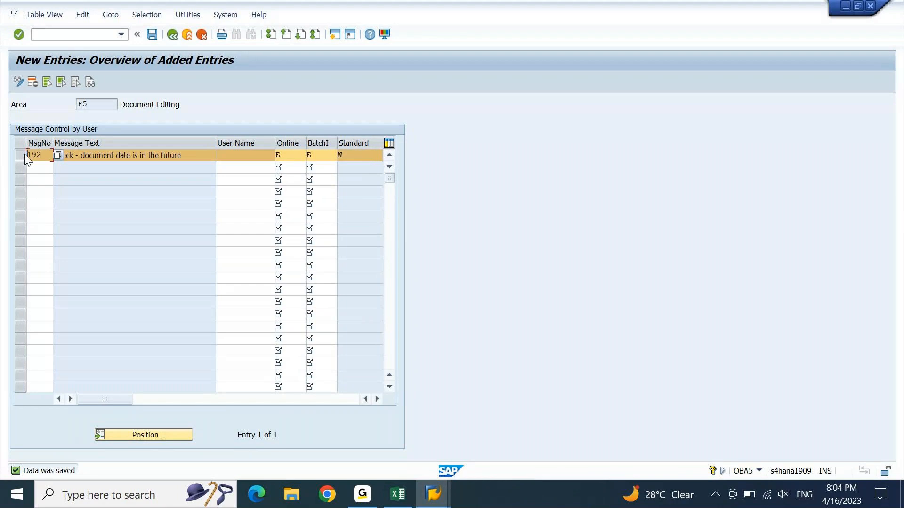
pyautogui.click(33, 81)
pyautogui.press('Return')
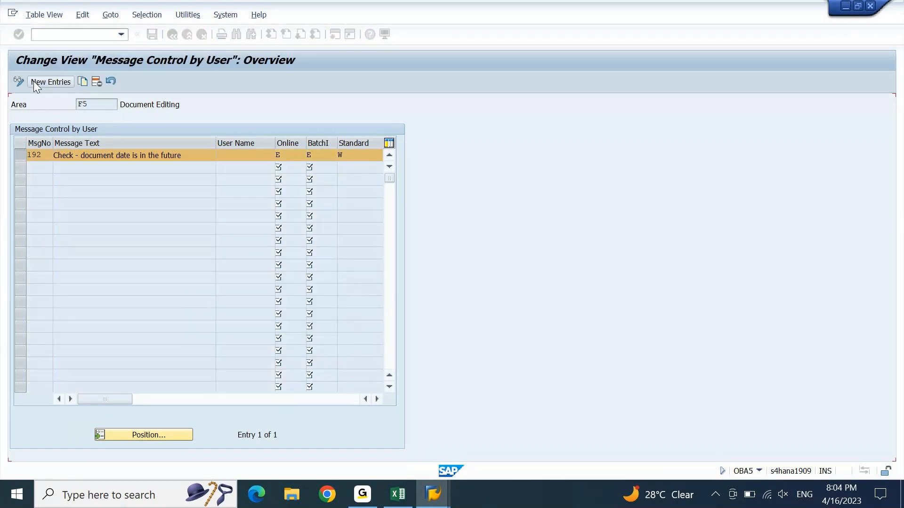
pyautogui.click(152, 37)
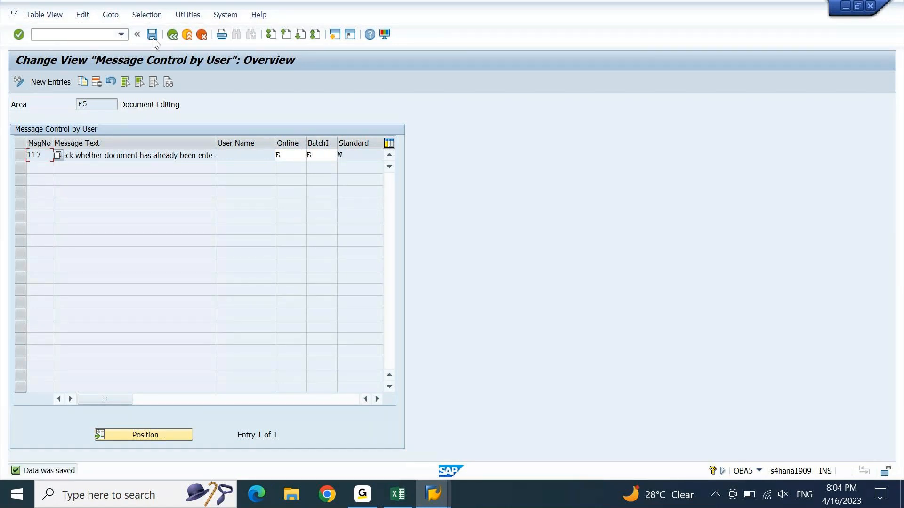
pyautogui.press('F3')
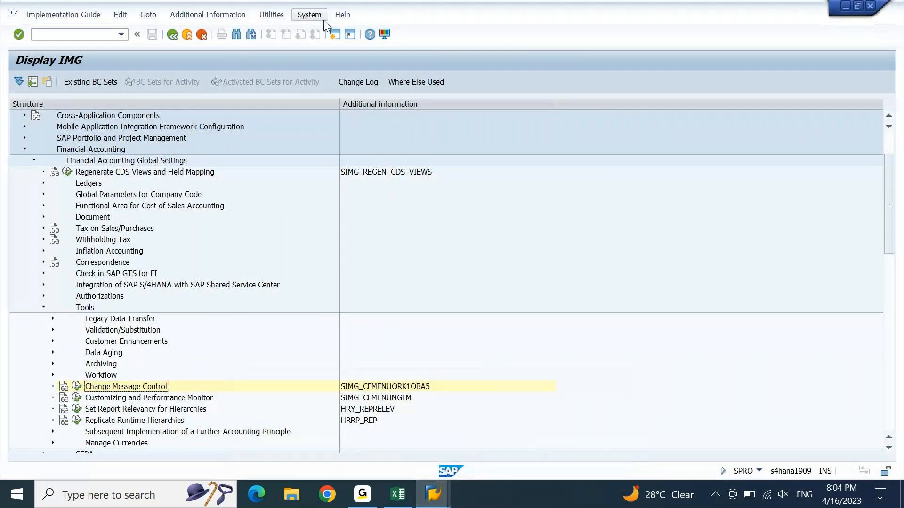
# Step: In a new session, run GGB0 and open validation AP10 under Financial Accounting > Document header
pyautogui.click(337, 34)
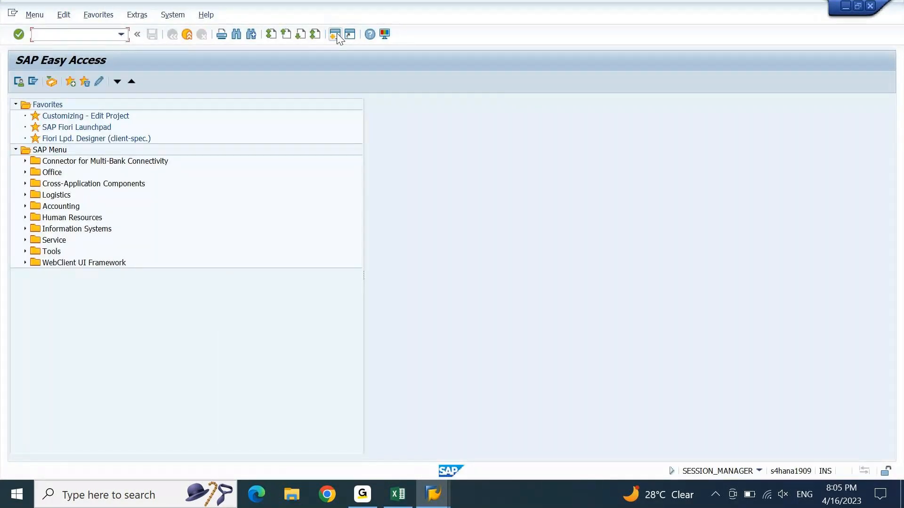
pyautogui.write('GGB0')
pyautogui.press('Return')
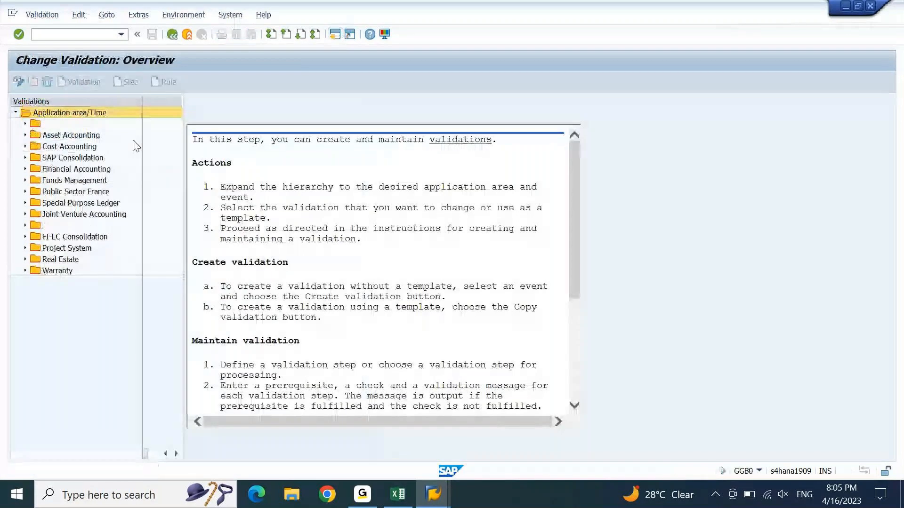
pyautogui.click(89, 170)
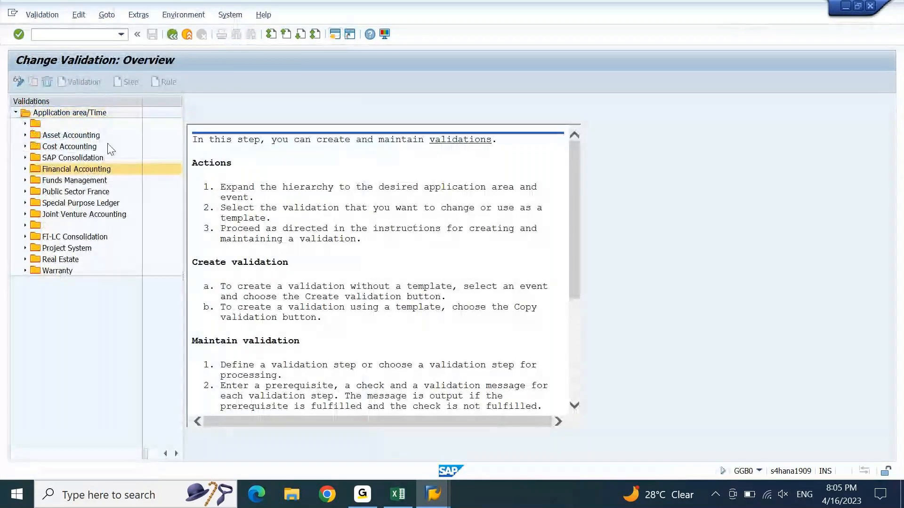
pyautogui.click(25, 170)
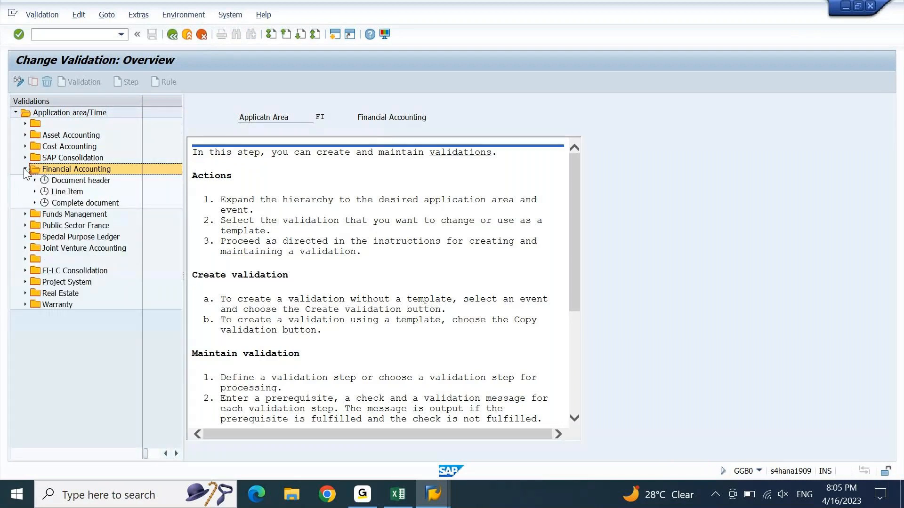
pyautogui.click(69, 179)
pyautogui.click(35, 181)
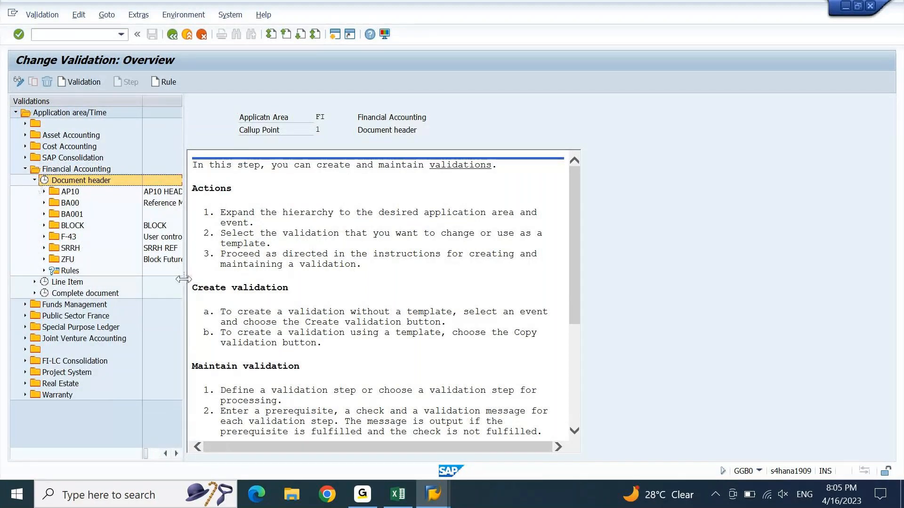
pyautogui.moveTo(183, 279); pyautogui.dragTo(249, 280)
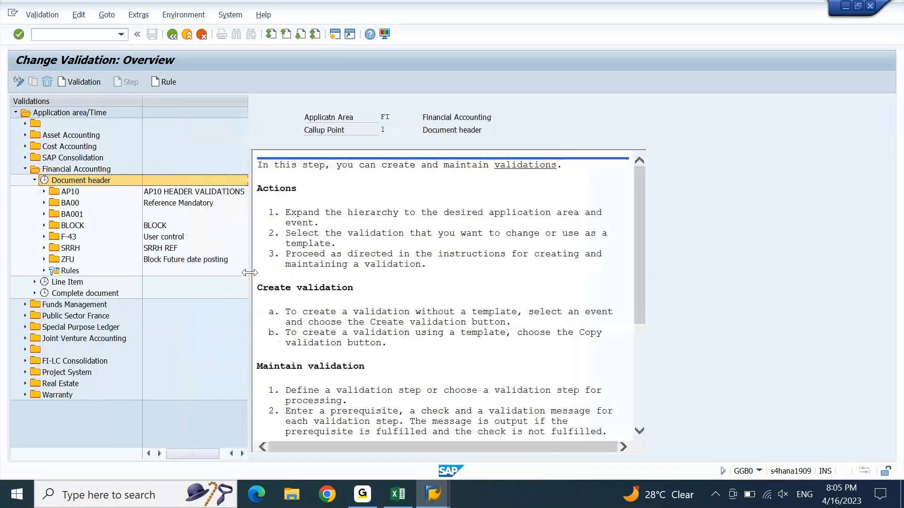
pyautogui.doubleClick(71, 195)
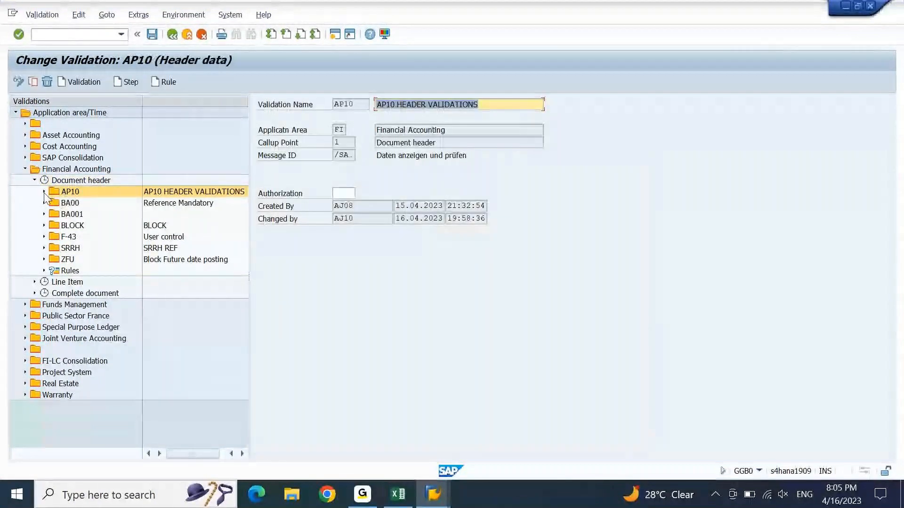
# Step: Review AP10's Step 001 and Step 002, then insert a new Step 003
pyautogui.click(43, 192)
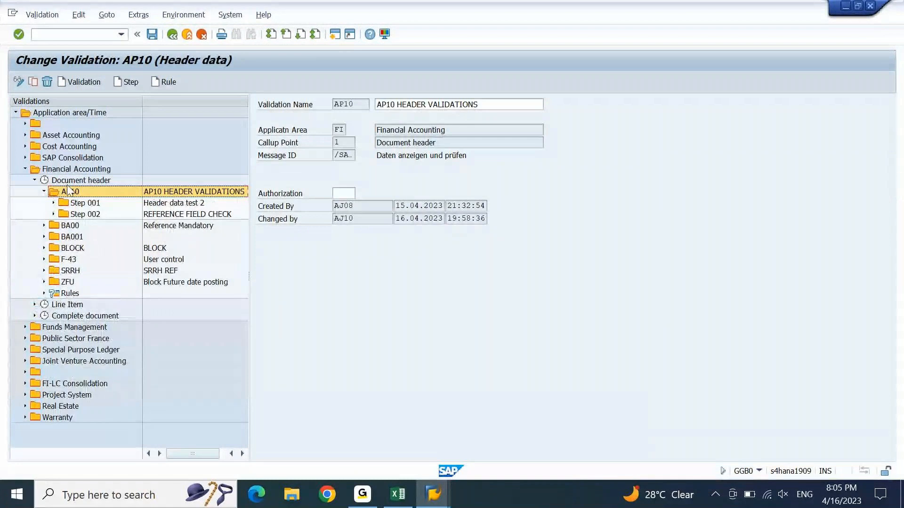
pyautogui.doubleClick(77, 205)
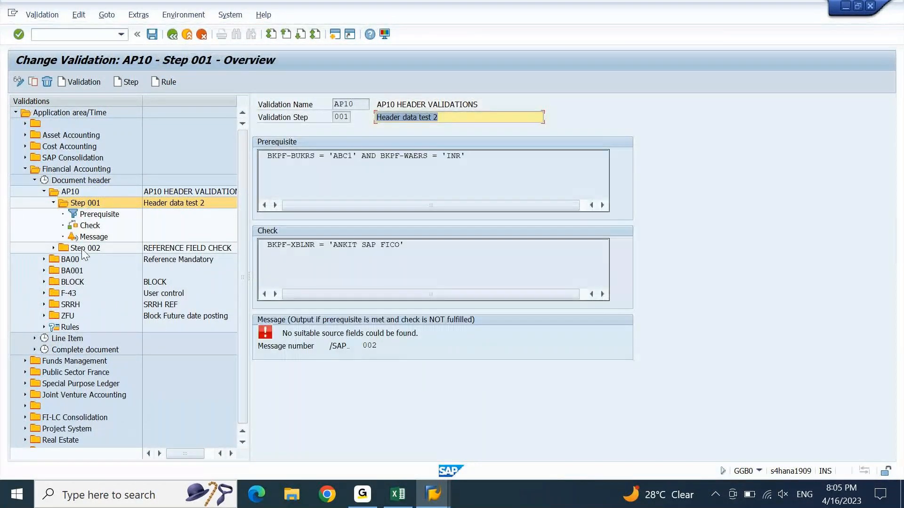
pyautogui.click(81, 252)
pyautogui.doubleClick(80, 251)
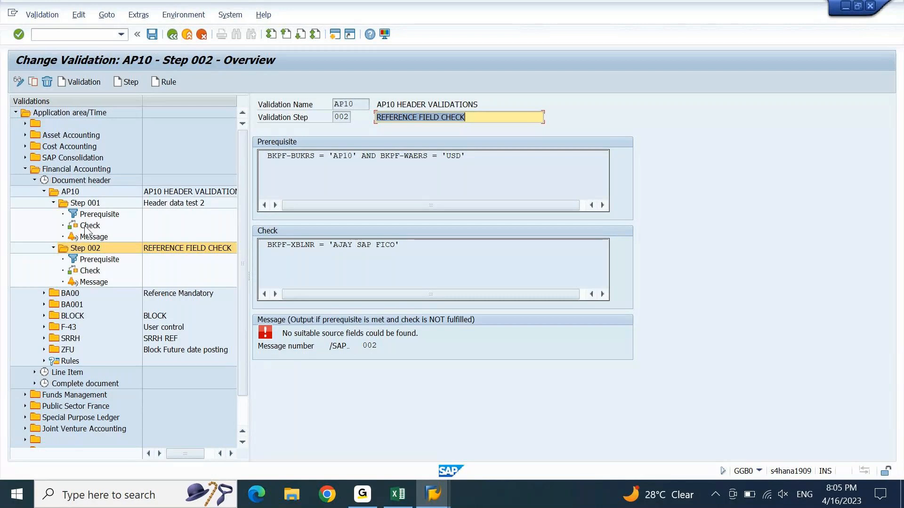
pyautogui.click(70, 191)
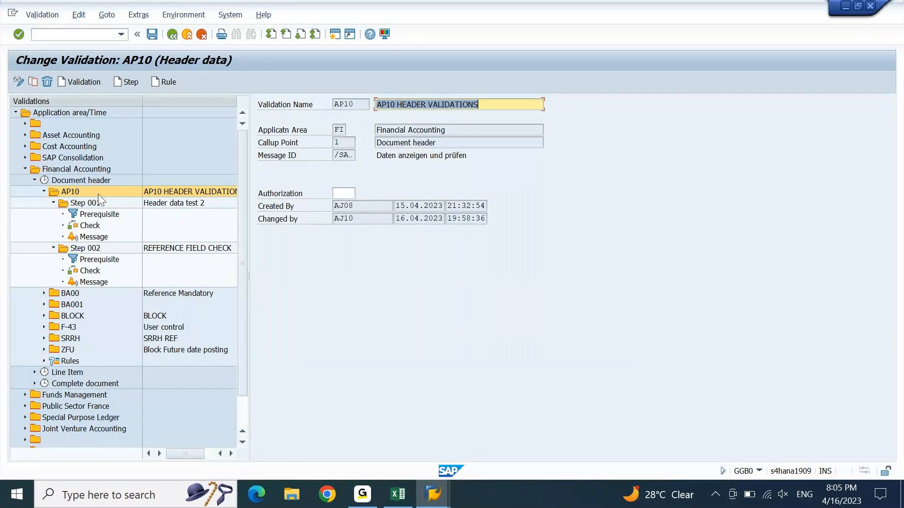
pyautogui.click(133, 83)
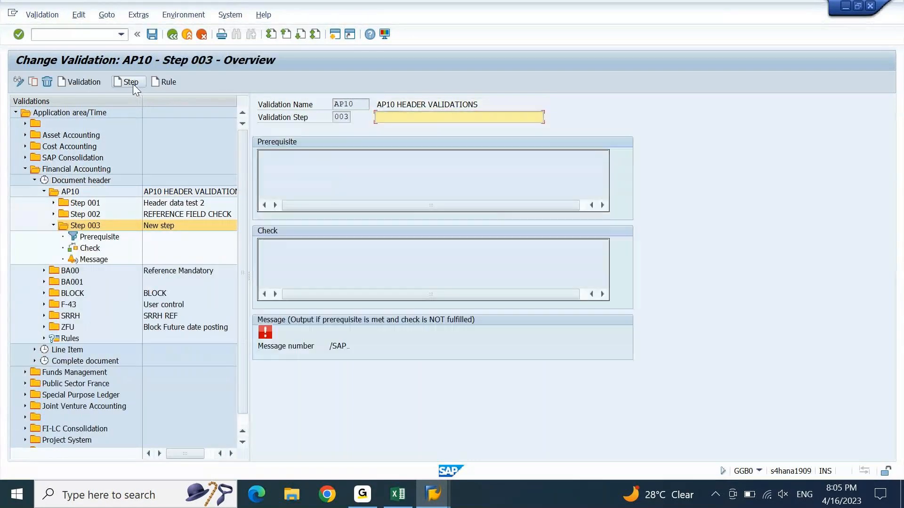
# Step: Title Step 003 'FUTURE DOCUMENT DATE' and select its prerequisite
pyautogui.write('FUTURE DOCUMENT DATE')
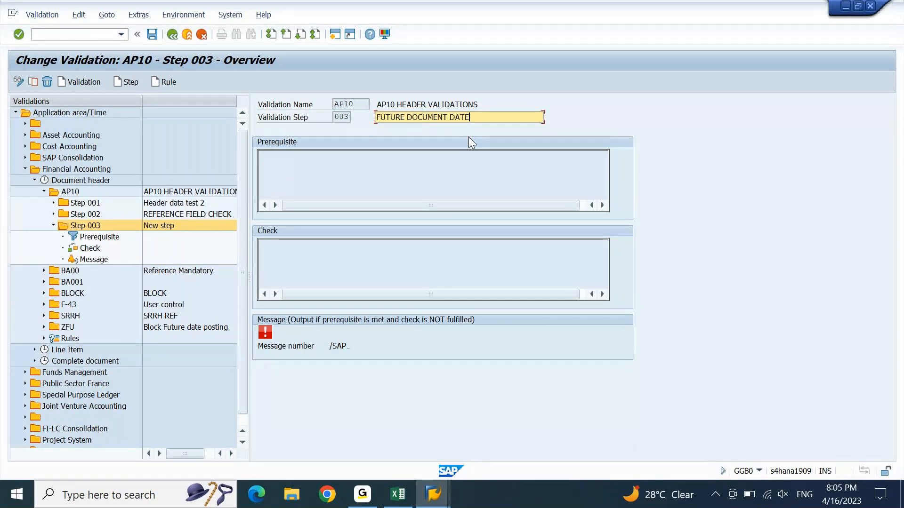
pyautogui.press('Return')
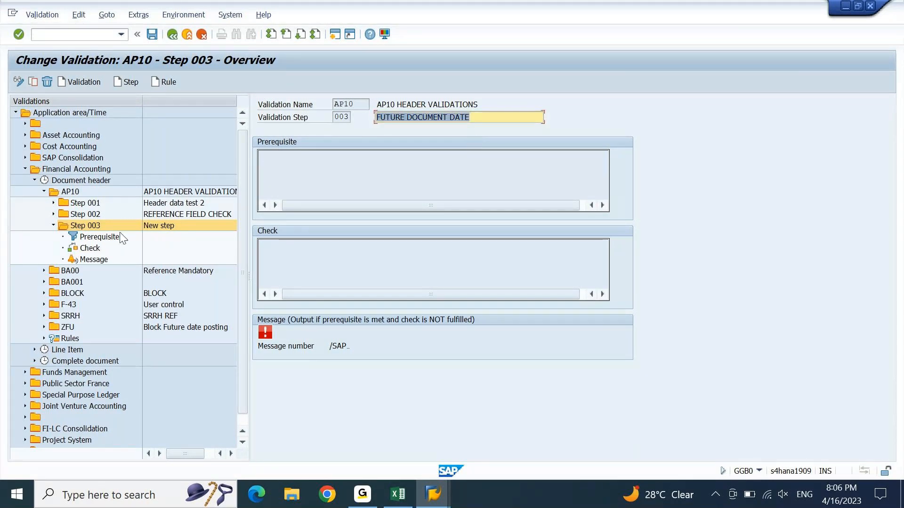
pyautogui.click(97, 237)
# Step: In the Step 003 prerequisite editor, search the Accounting Document Header fields for BUKRS
pyautogui.doubleClick(96, 236)
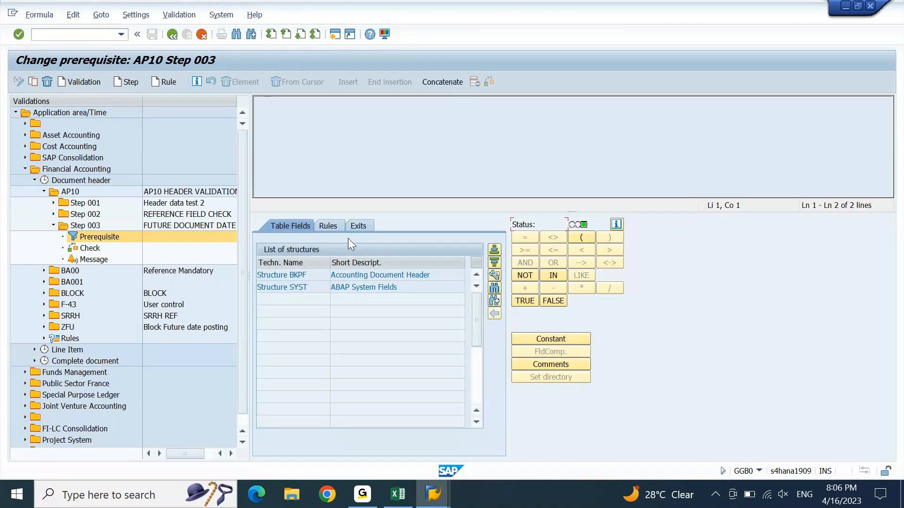
pyautogui.doubleClick(310, 276)
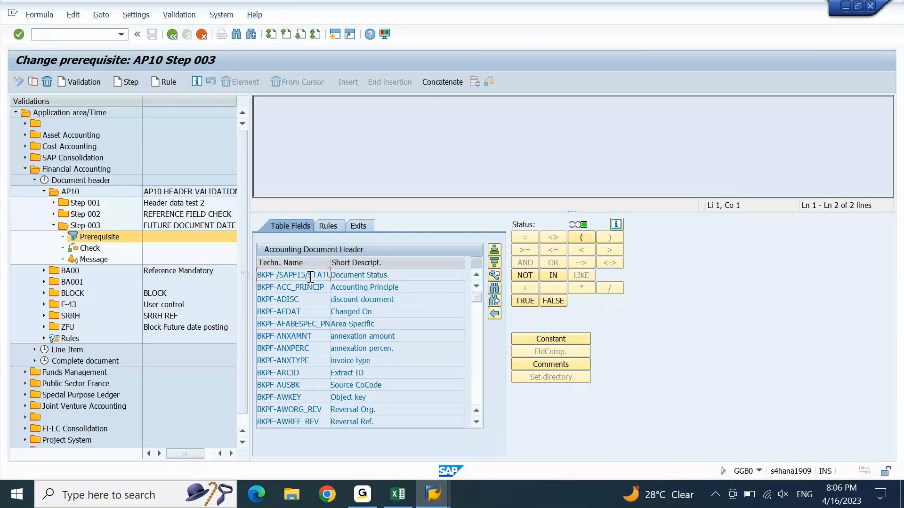
pyautogui.click(494, 289)
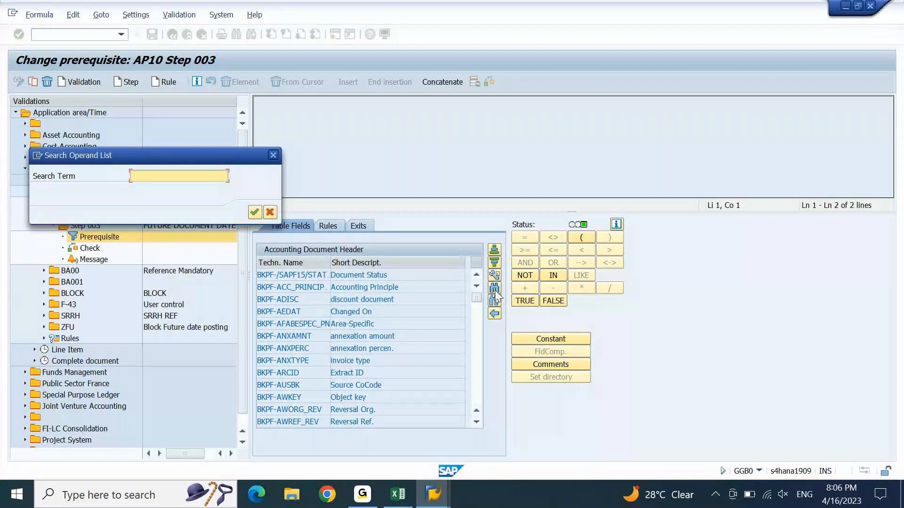
pyautogui.write('BU')
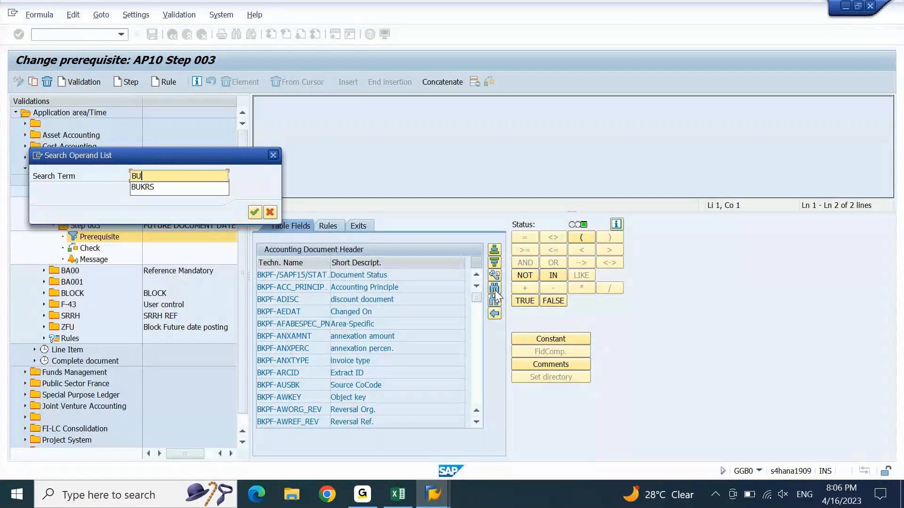
pyautogui.write('KRS')
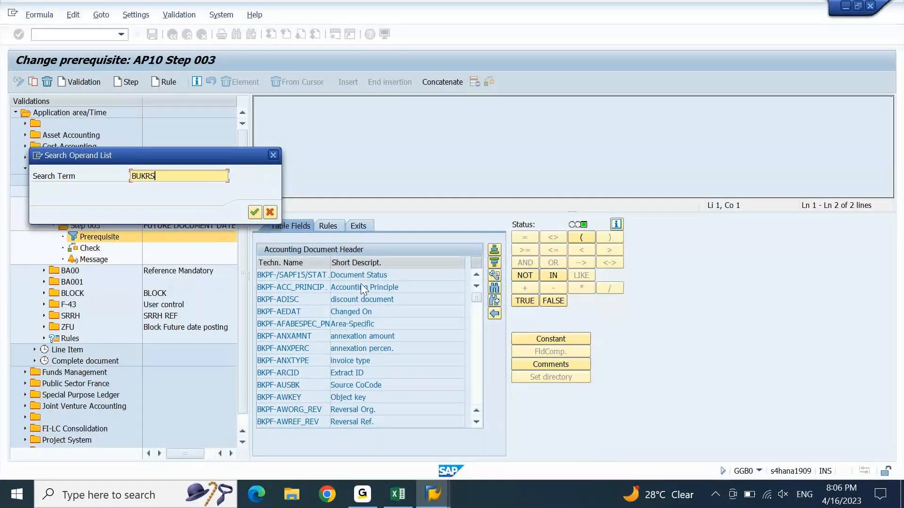
pyautogui.click(253, 212)
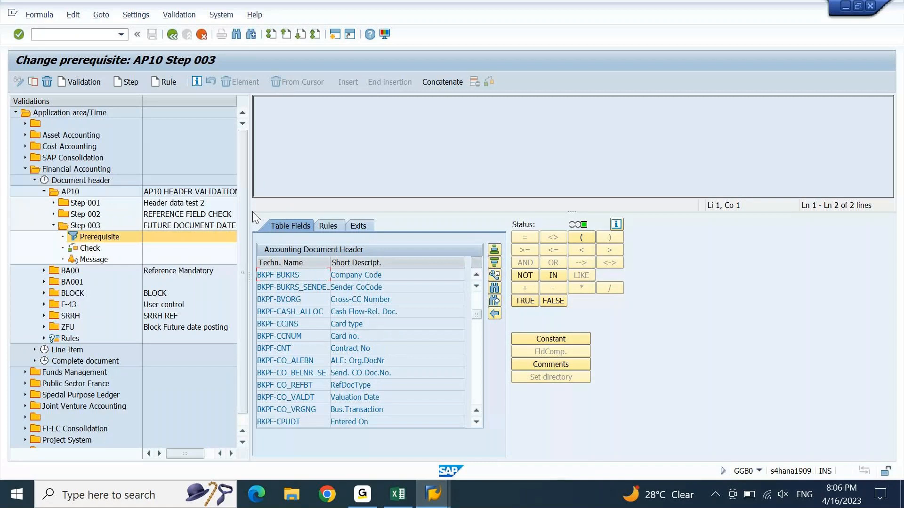
# Step: Build the Step 003 prerequisite BKPF-BUKRS = 'AP10', then select the step's Check
pyautogui.doubleClick(374, 277)
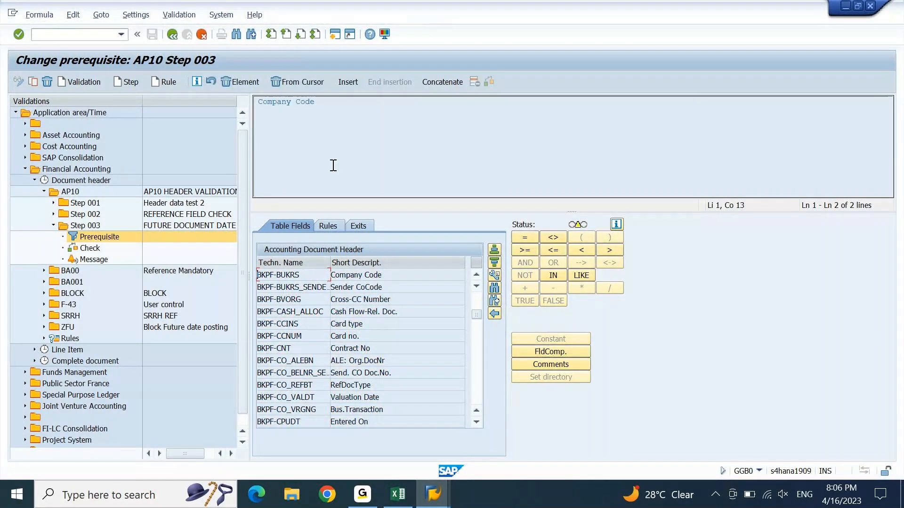
pyautogui.click(328, 102)
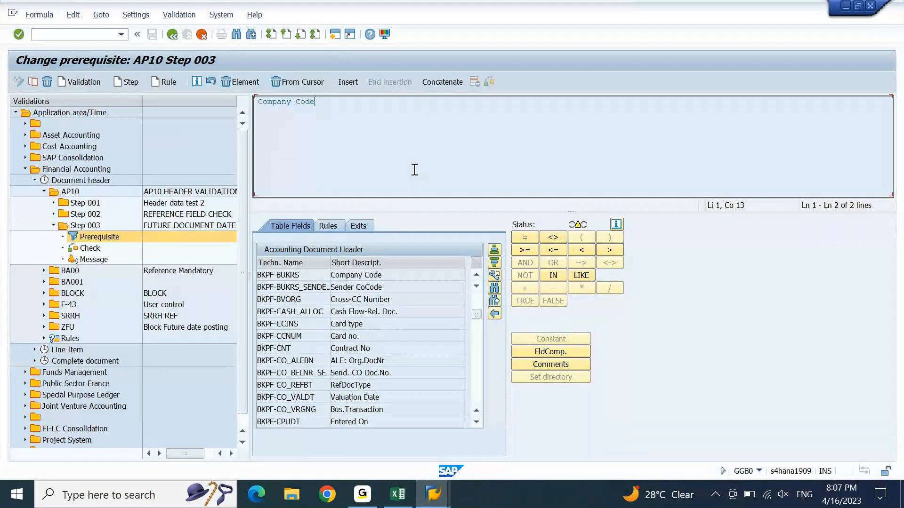
pyautogui.click(525, 237)
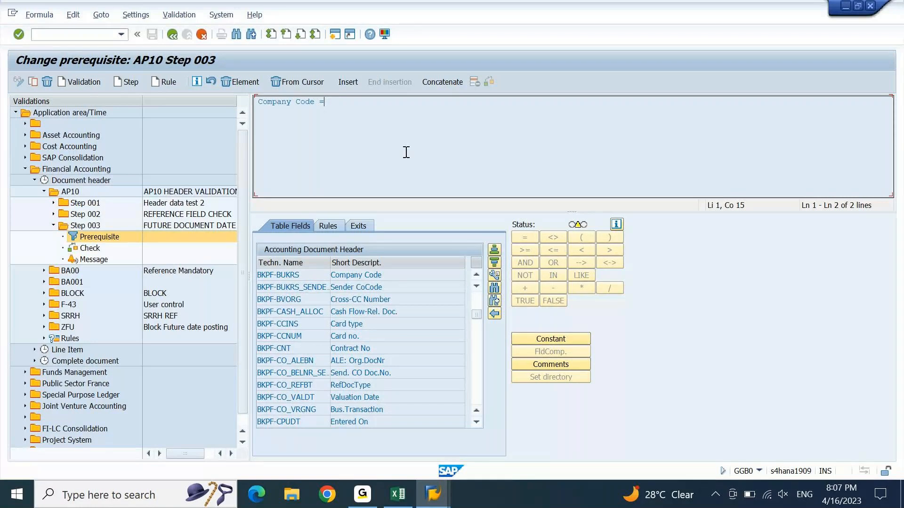
pyautogui.click(566, 337)
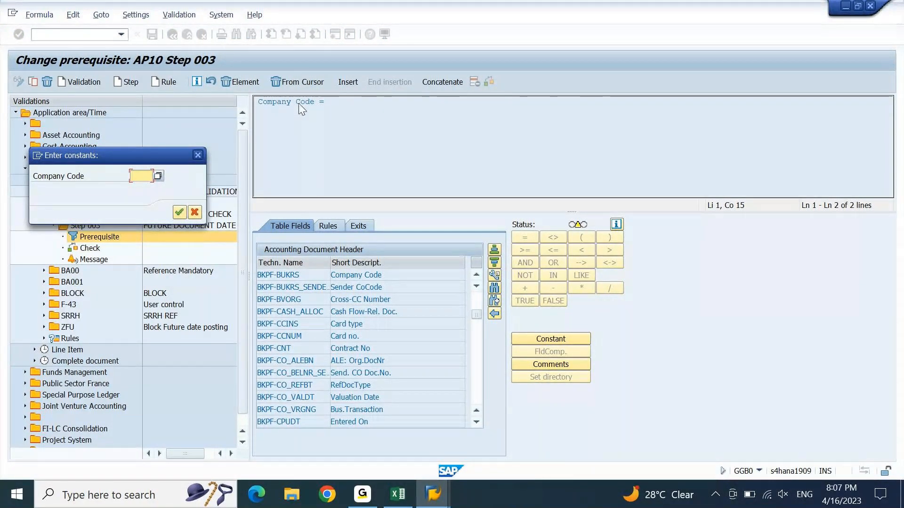
pyautogui.click(106, 176)
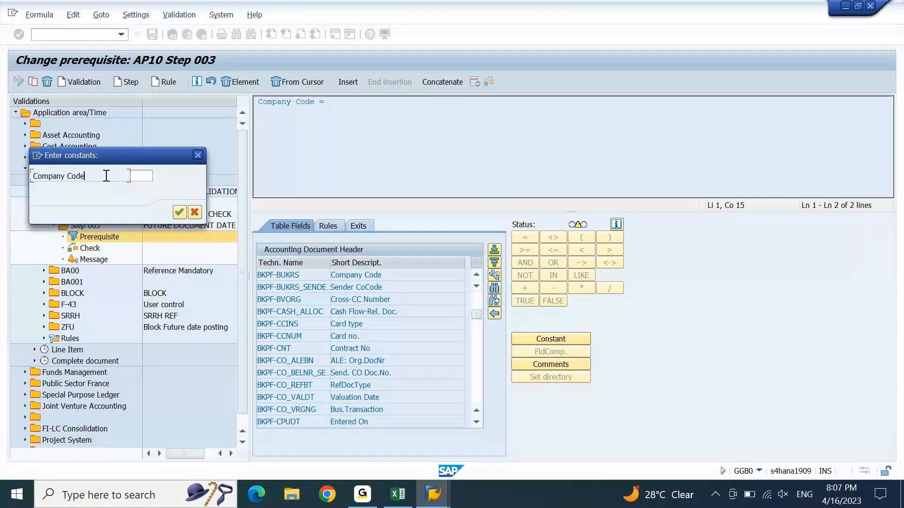
pyautogui.click(144, 176)
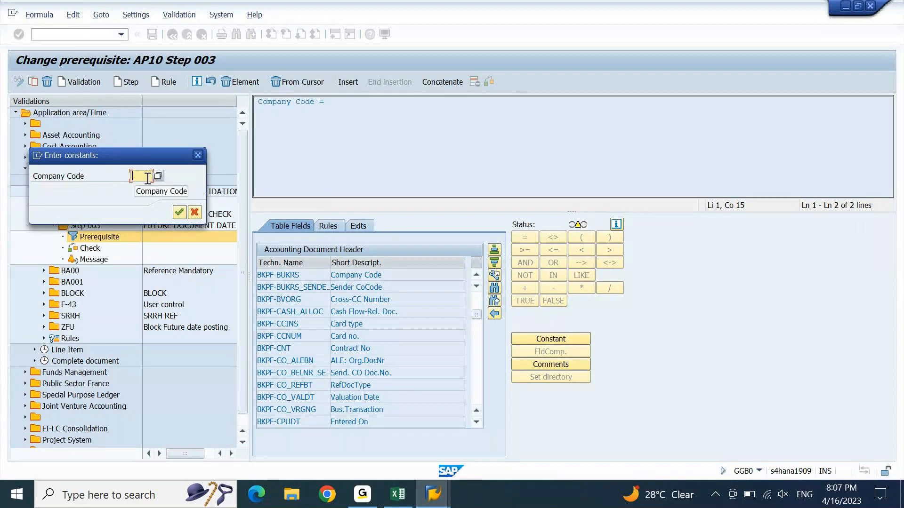
pyautogui.write('AP10')
pyautogui.click(184, 214)
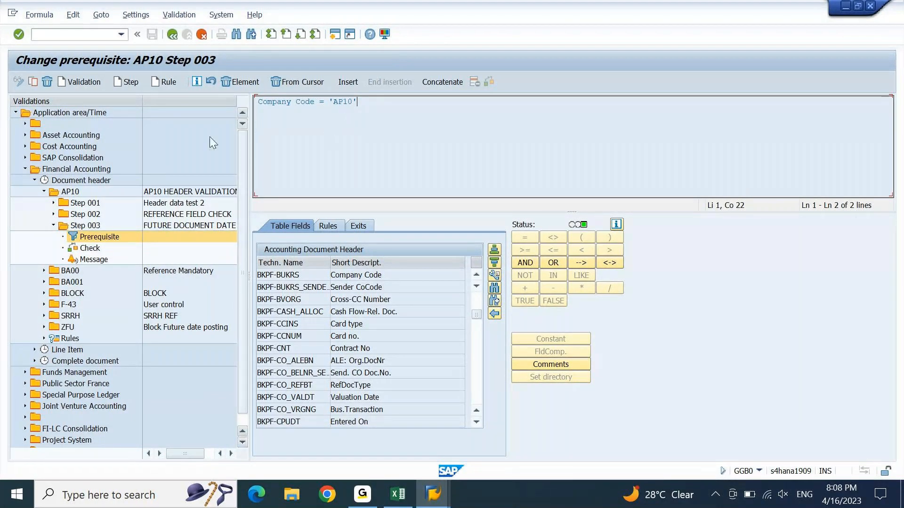
pyautogui.click(81, 247)
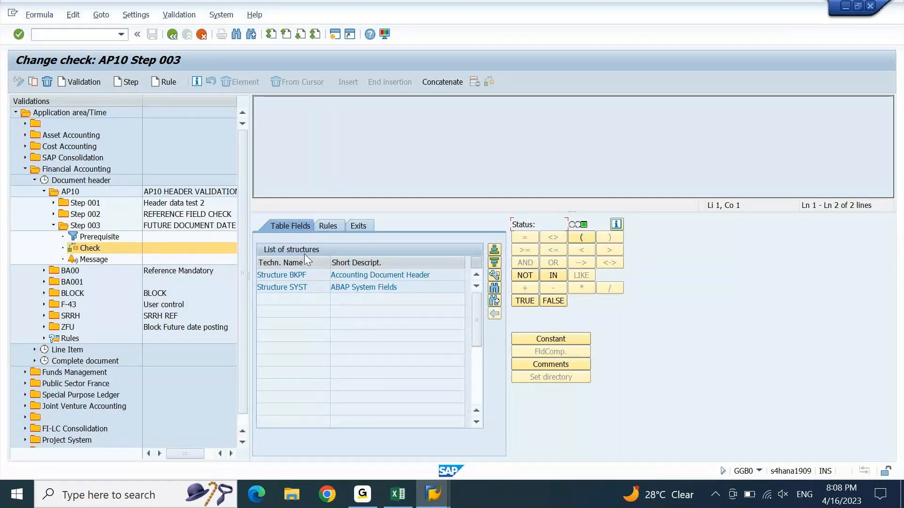
# Step: List the BKPF header fields, then find and copy Document Date's technical field name BLDAT from F-02 field help
pyautogui.doubleClick(302, 275)
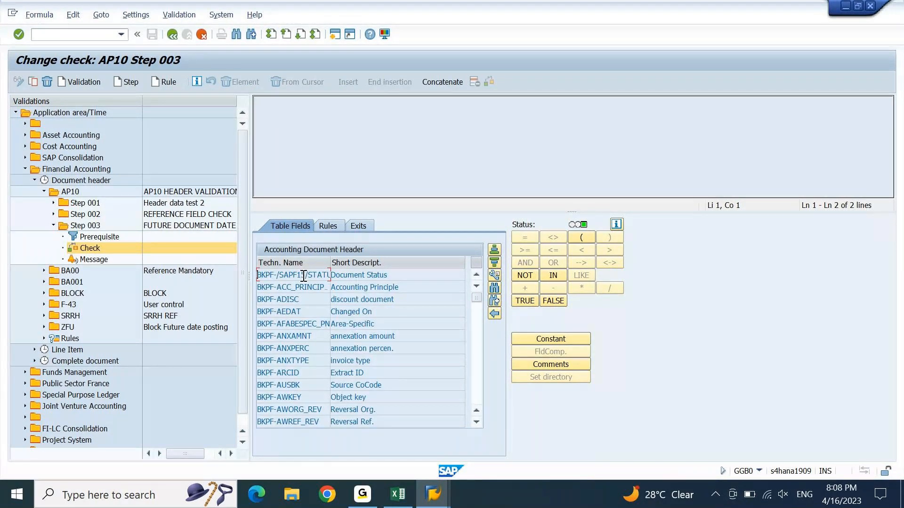
pyautogui.moveTo(441, 501)
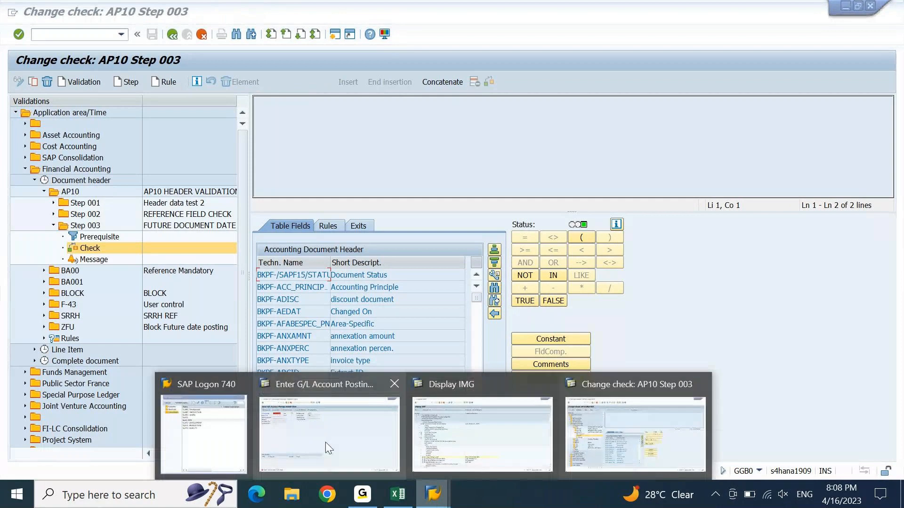
pyautogui.click(325, 442)
pyautogui.click(116, 106)
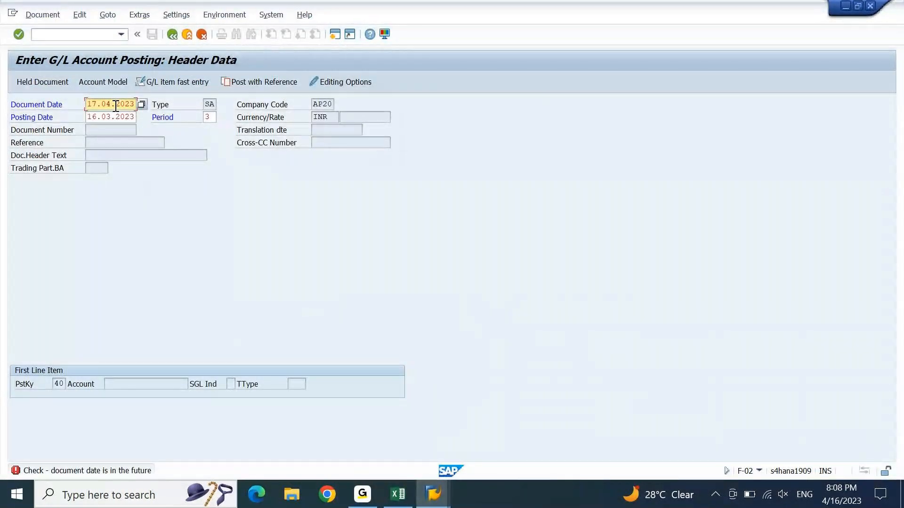
pyautogui.press('F1')
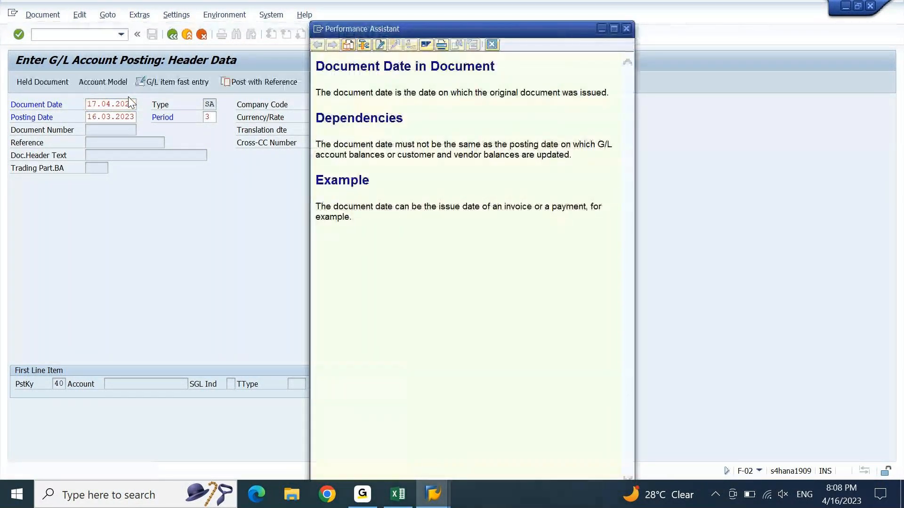
pyautogui.click(366, 48)
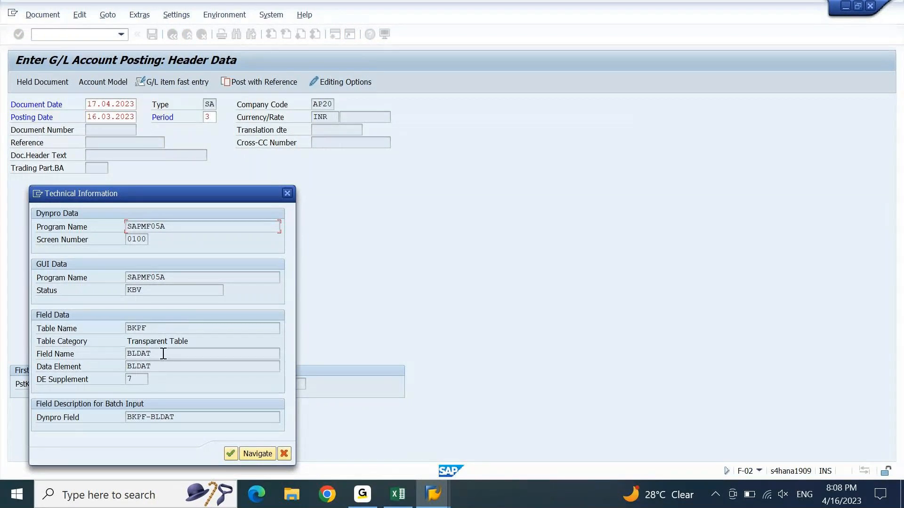
pyautogui.moveTo(162, 354); pyautogui.dragTo(108, 364)
pyautogui.hotkey('ctrl', 'c')
# Step: Close the technical details and field help, and return to the step 003 check editor
pyautogui.click(287, 194)
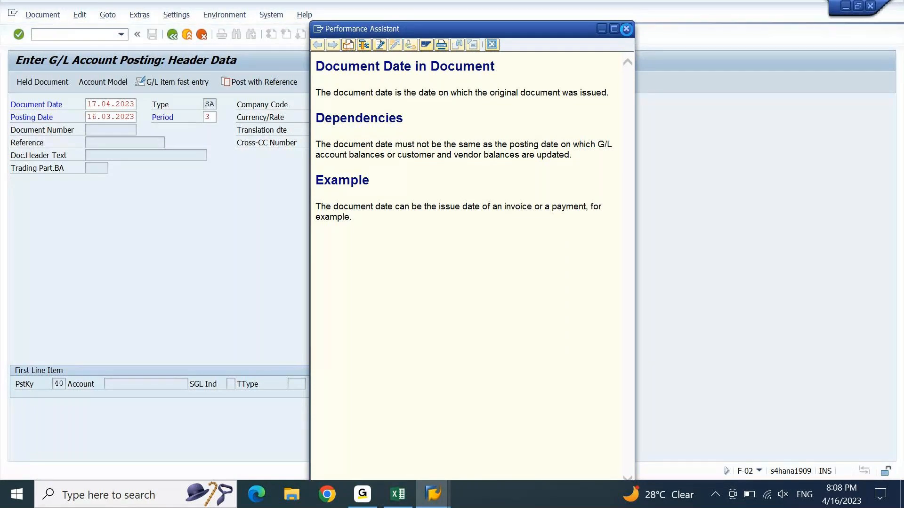
pyautogui.click(626, 29)
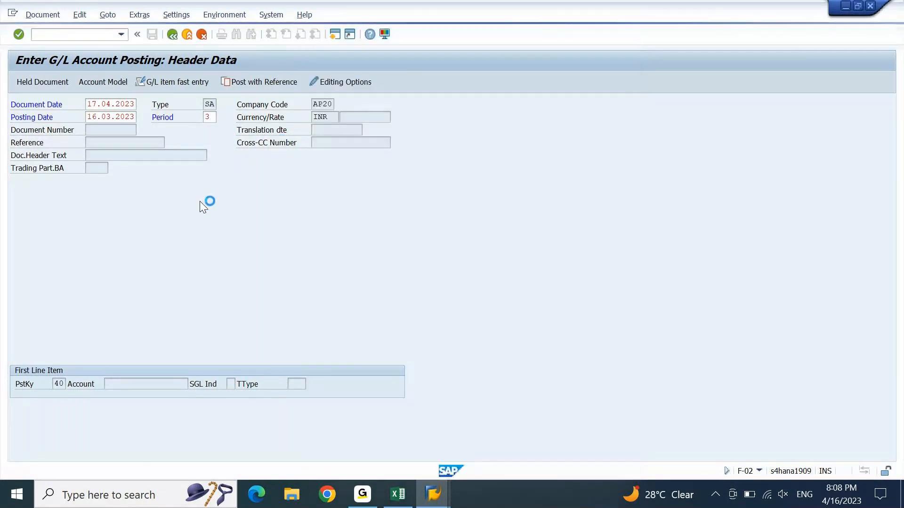
pyautogui.click(434, 494)
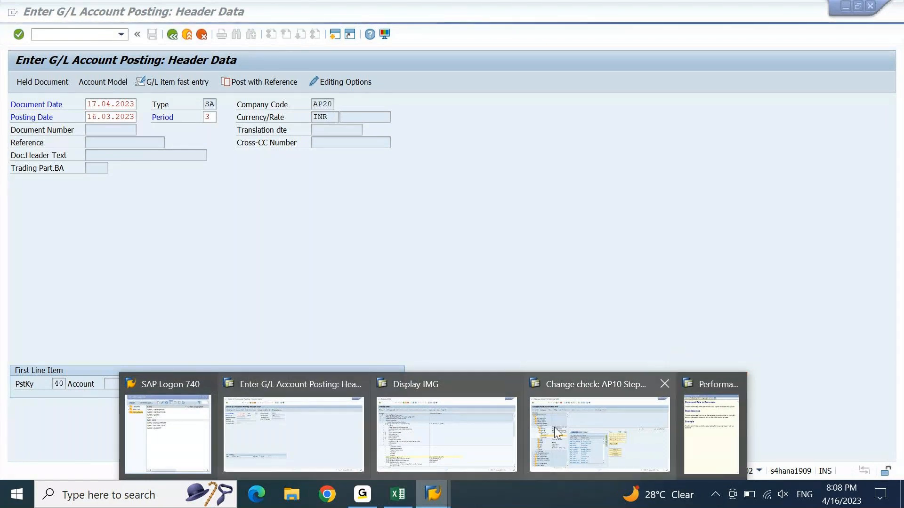
pyautogui.click(566, 433)
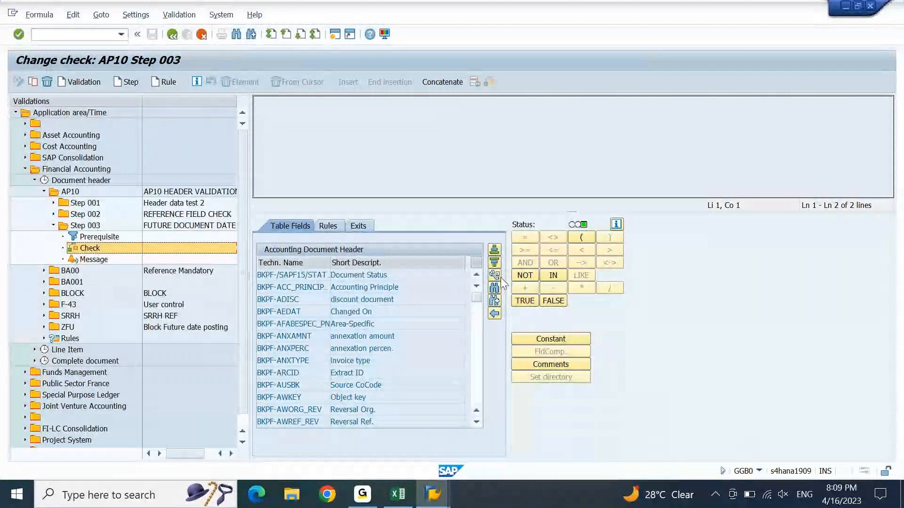
# Step: Search the check's field list for BLDAT to locate BKPF-BLDAT
pyautogui.click(494, 288)
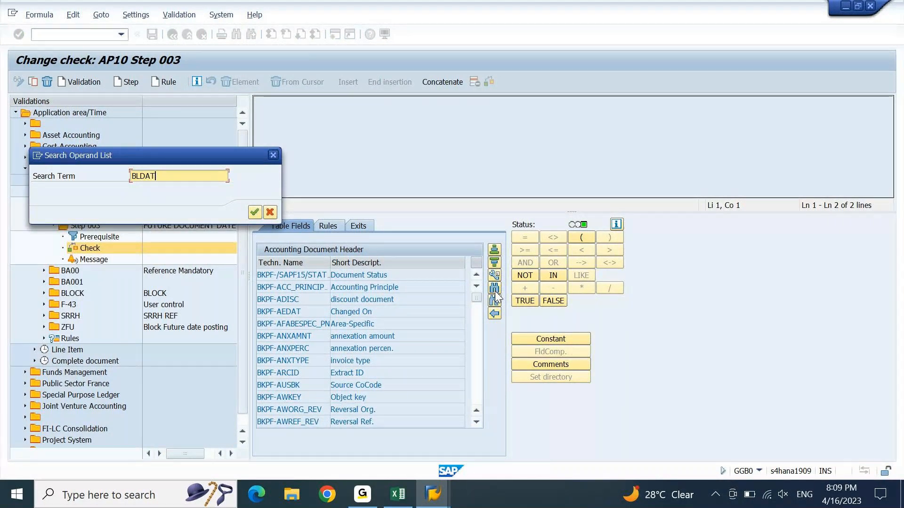
pyautogui.press('Return')
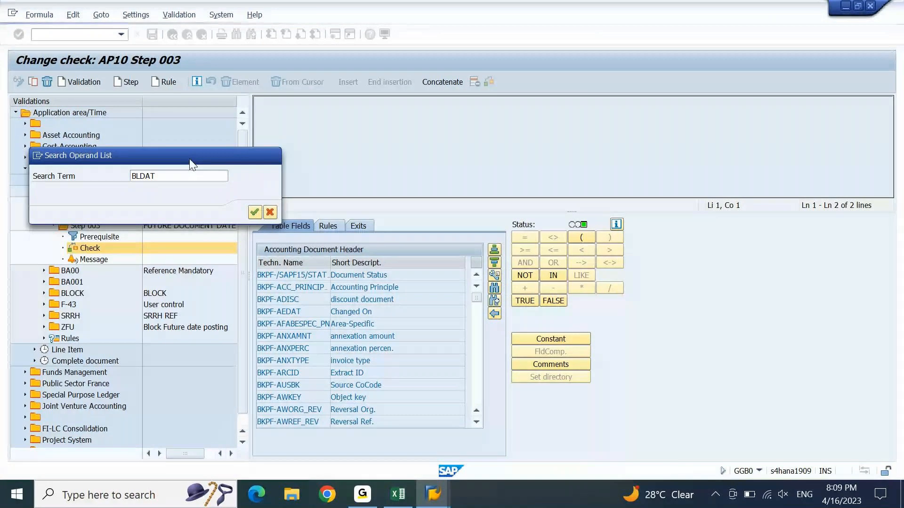
pyautogui.click(349, 219)
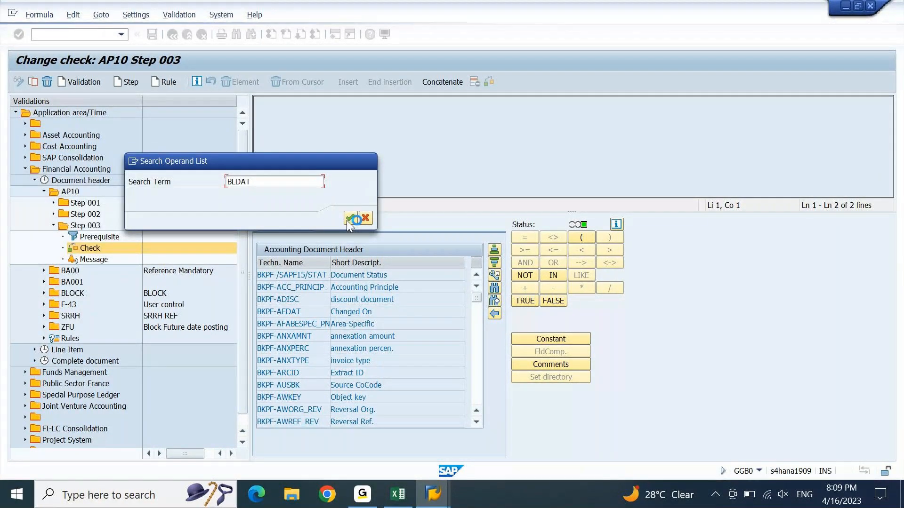
pyautogui.moveTo(434, 498)
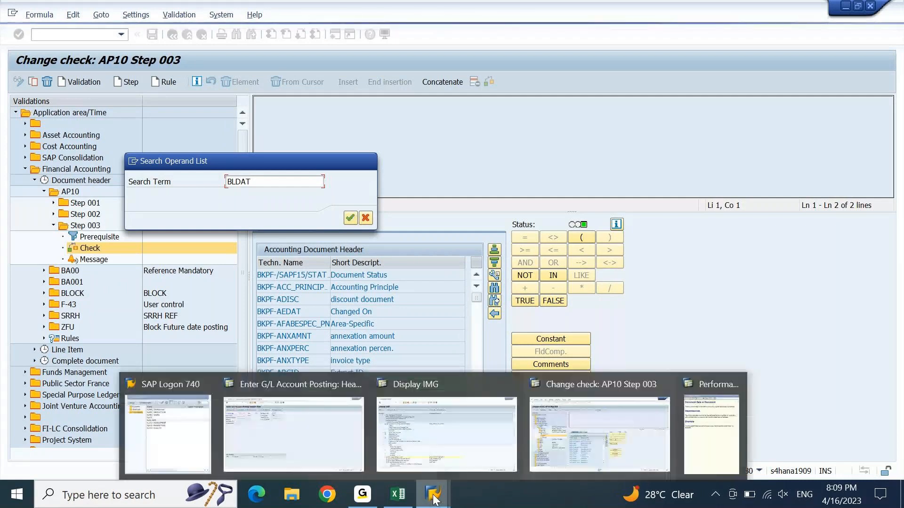
pyautogui.moveTo(736, 383)
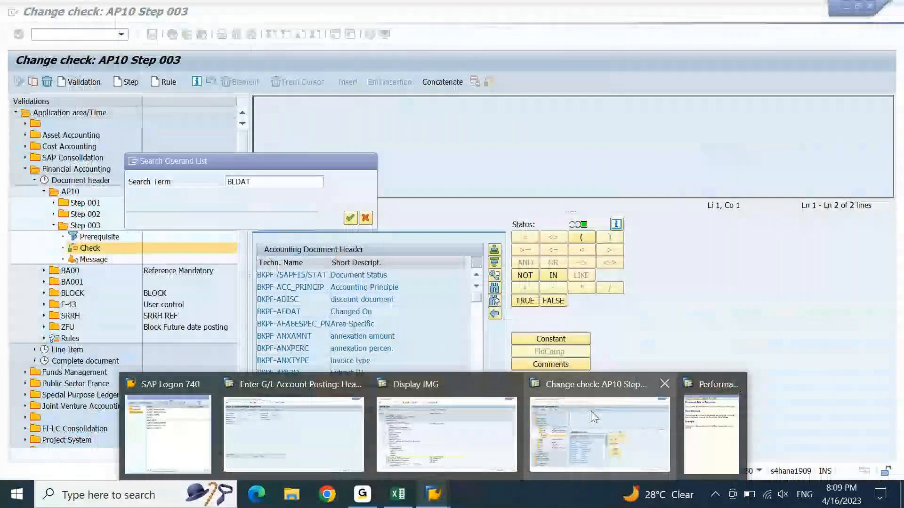
pyautogui.click(310, 431)
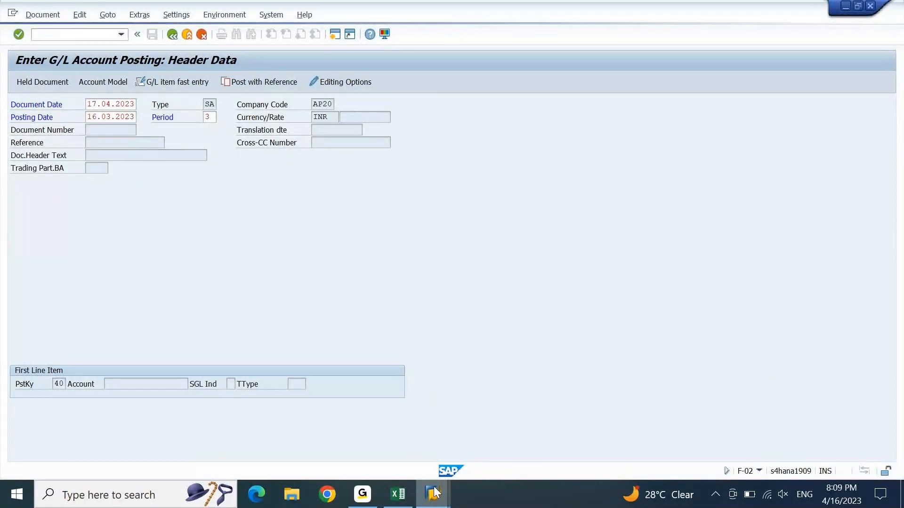
pyautogui.moveTo(438, 499)
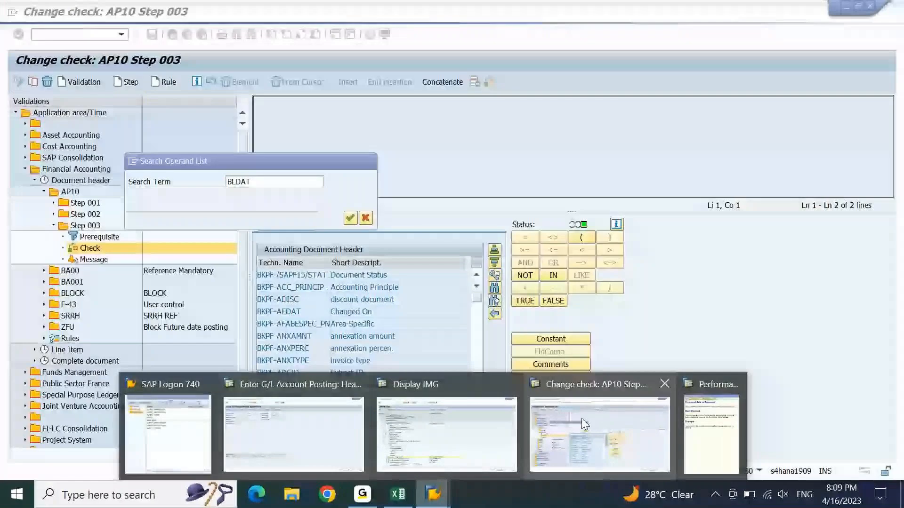
pyautogui.click(582, 419)
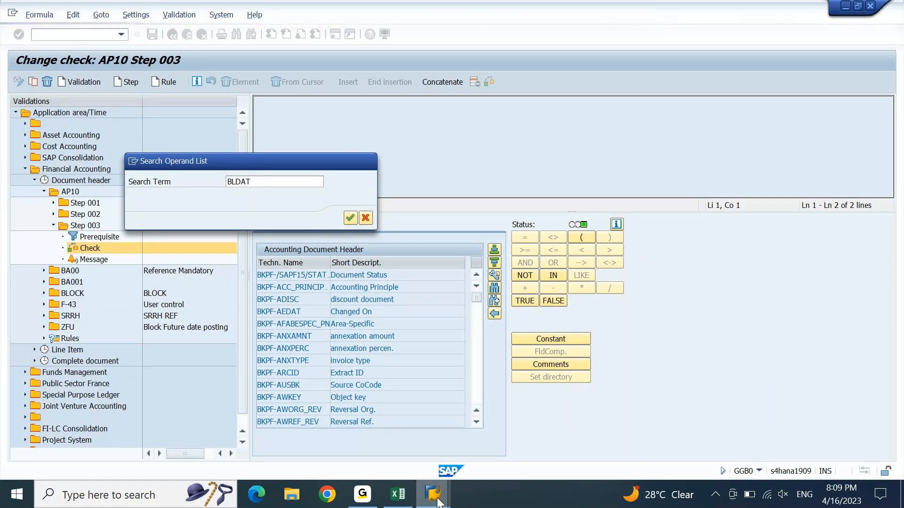
pyautogui.moveTo(435, 496)
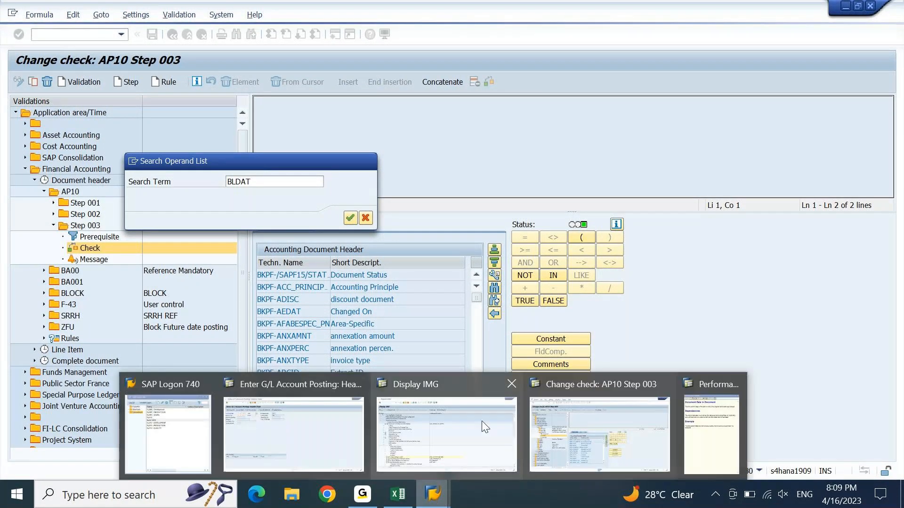
pyautogui.moveTo(481, 421)
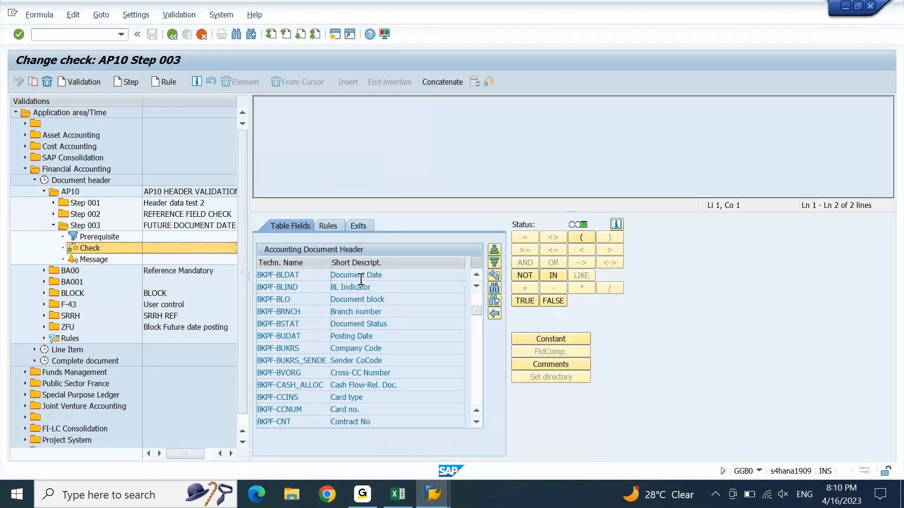
# Step: Insert BKPF-BLDAT (Document Date) from the table fields list into the step 003 check formula
pyautogui.click(390, 276)
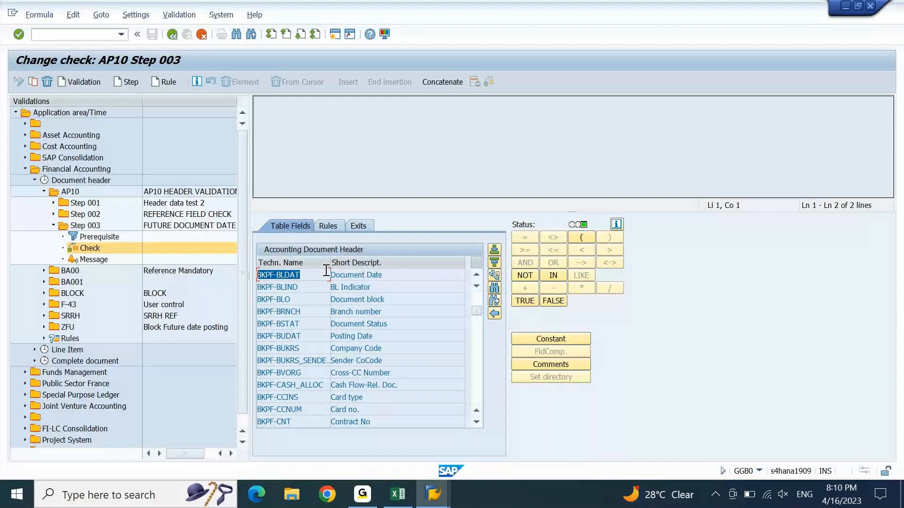
pyautogui.doubleClick(296, 277)
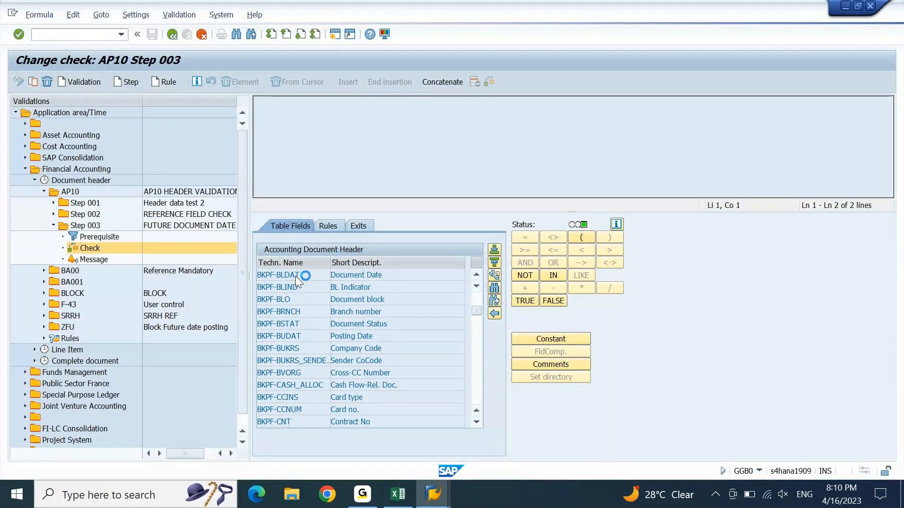
pyautogui.click(432, 494)
pyautogui.click(329, 433)
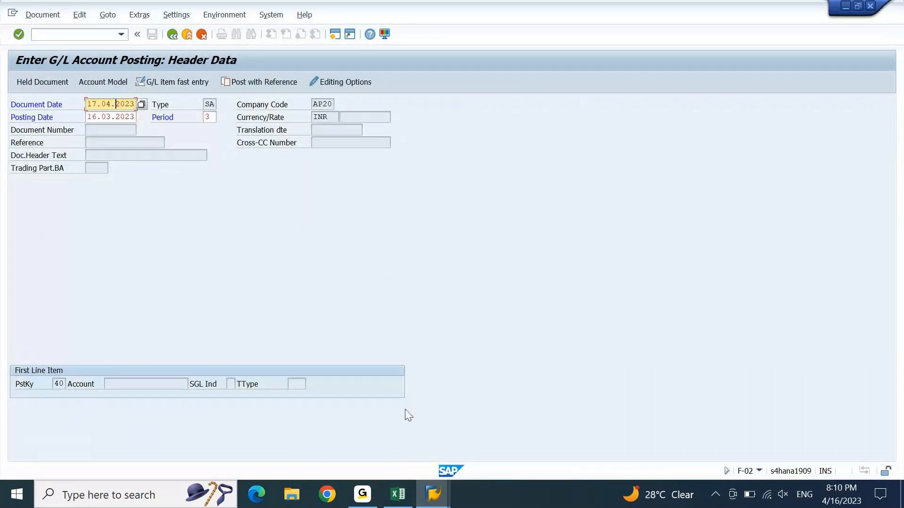
pyautogui.click(433, 492)
pyautogui.click(611, 432)
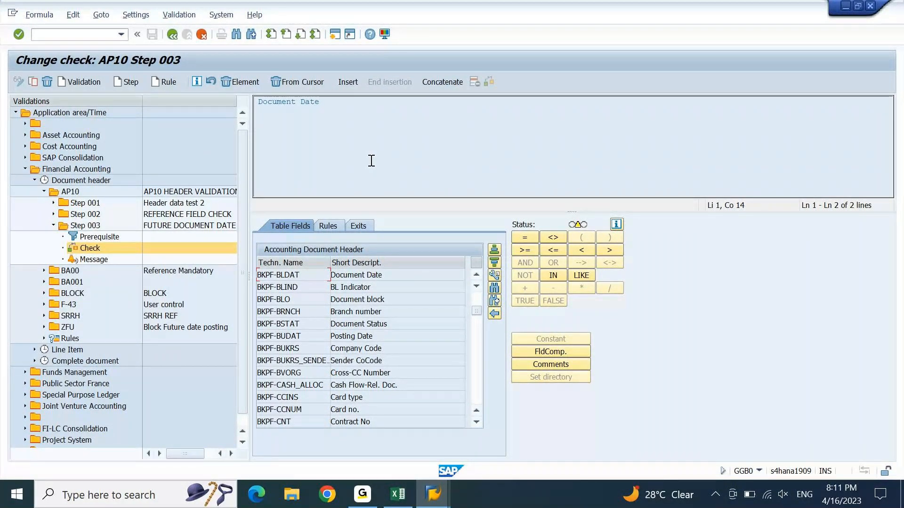
pyautogui.click(341, 114)
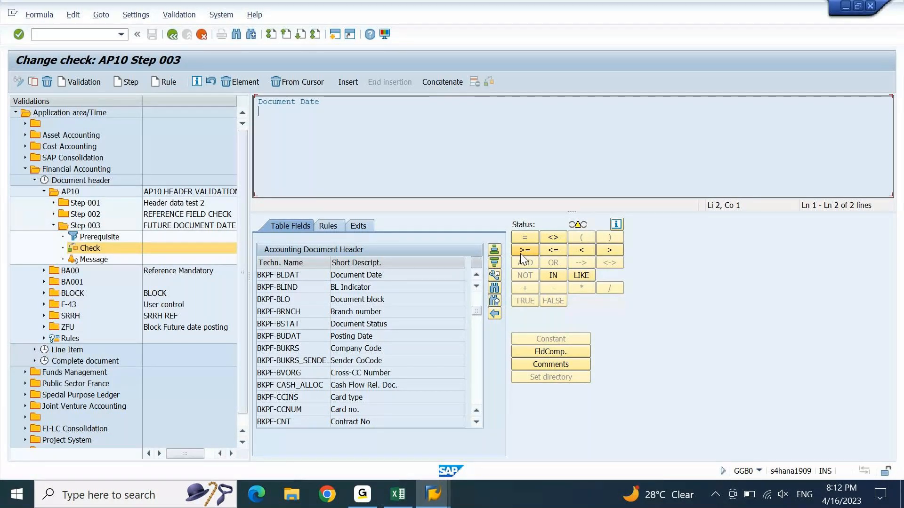
# Step: Complete the check formula as BKPF-BLDAT <= SYST-DATUM (Current Date)
pyautogui.click(556, 250)
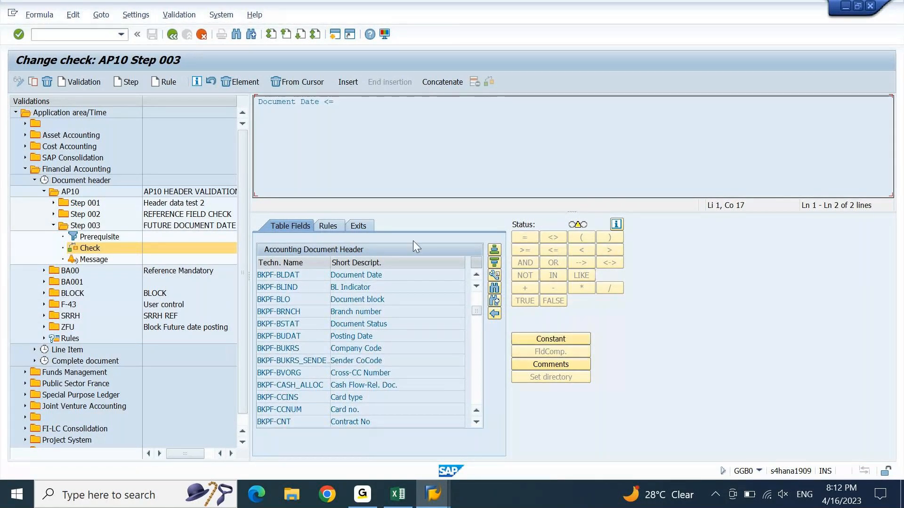
pyautogui.click(494, 313)
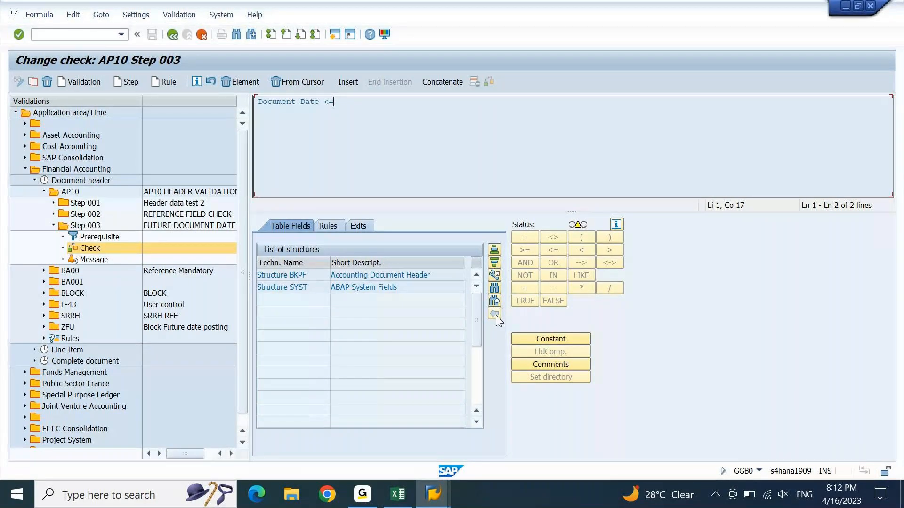
pyautogui.moveTo(400, 293); pyautogui.dragTo(326, 289)
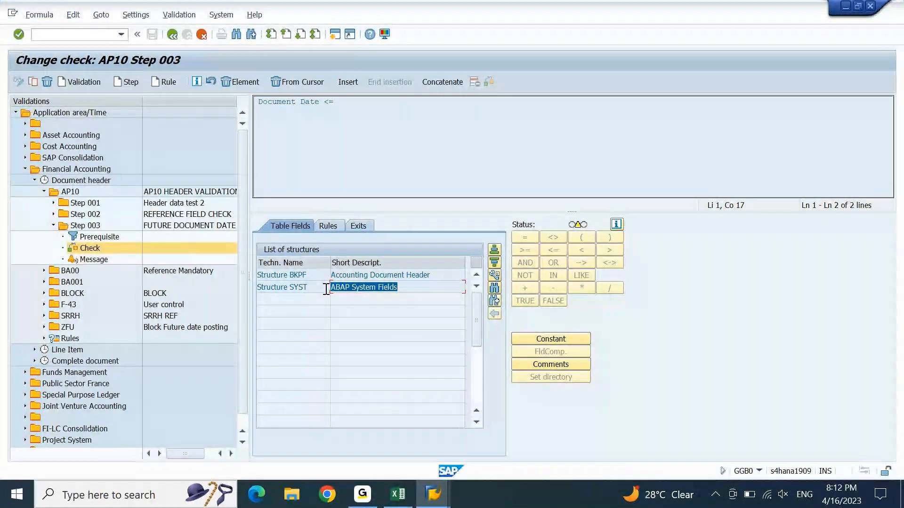
pyautogui.doubleClick(304, 289)
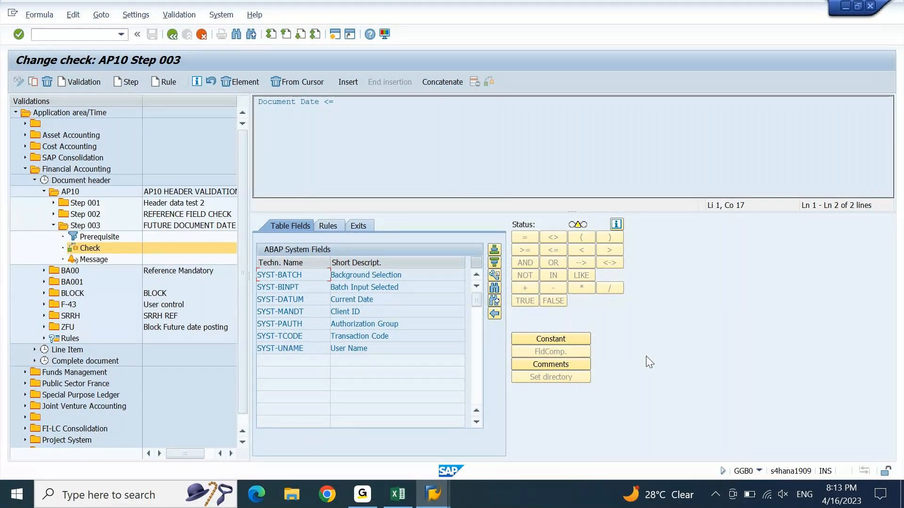
pyautogui.click(349, 301)
pyautogui.doubleClick(349, 301)
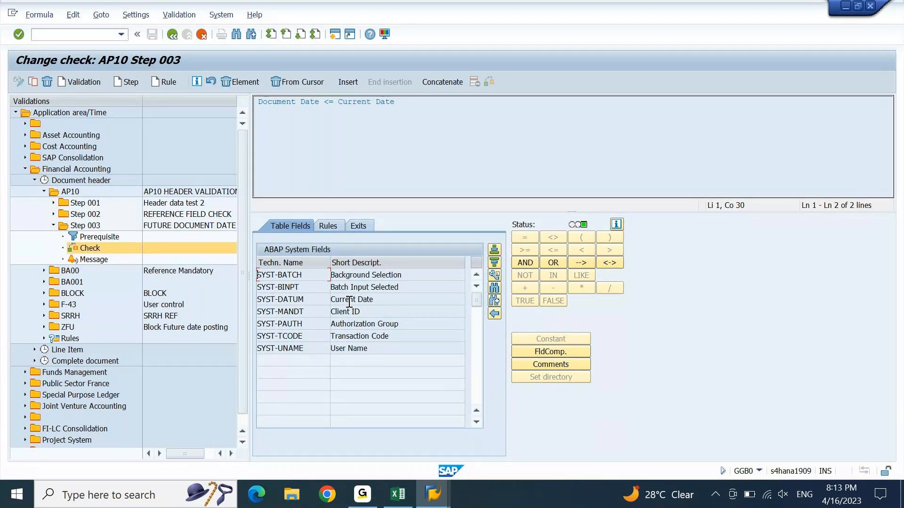
# Step: Set Step 003's message to error number 003 from the value-help list
pyautogui.doubleClick(86, 260)
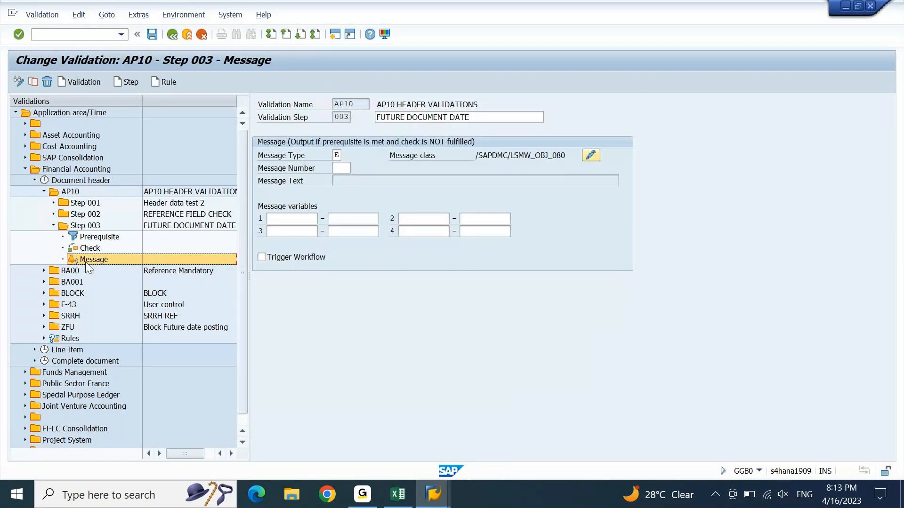
pyautogui.click(345, 167)
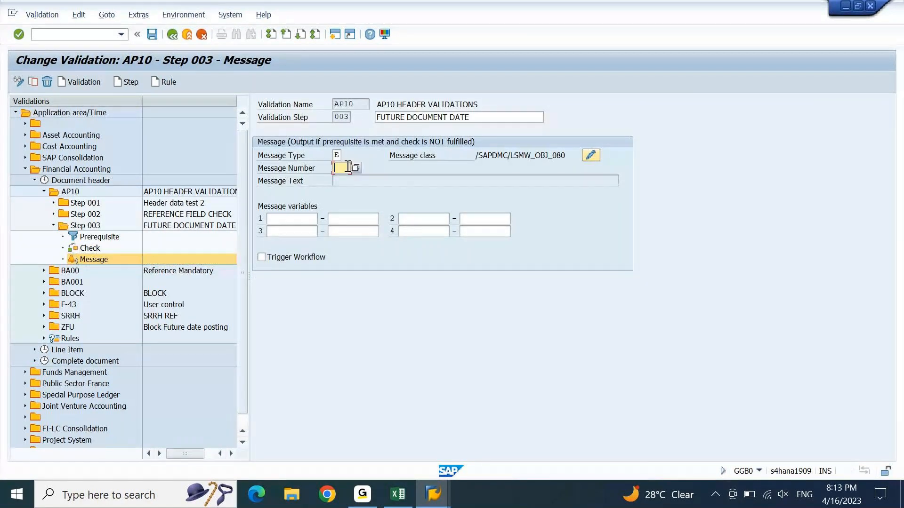
pyautogui.click(355, 167)
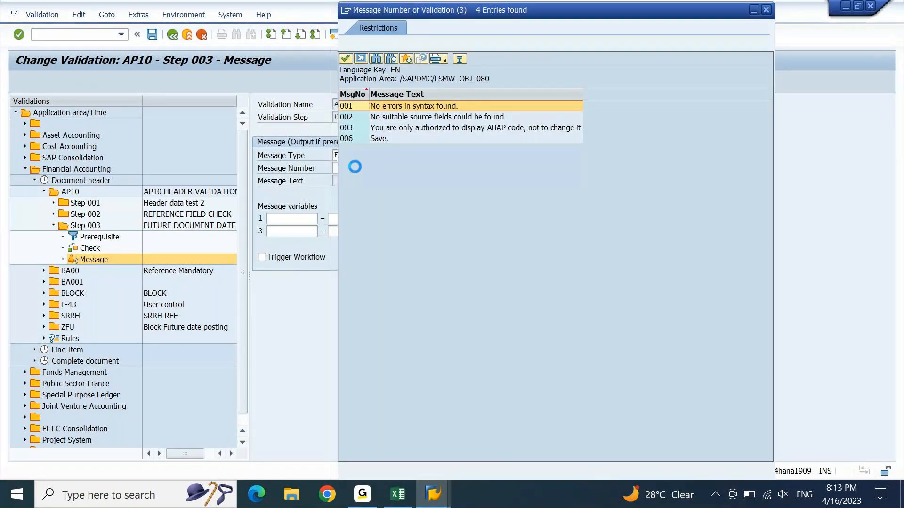
pyautogui.doubleClick(386, 129)
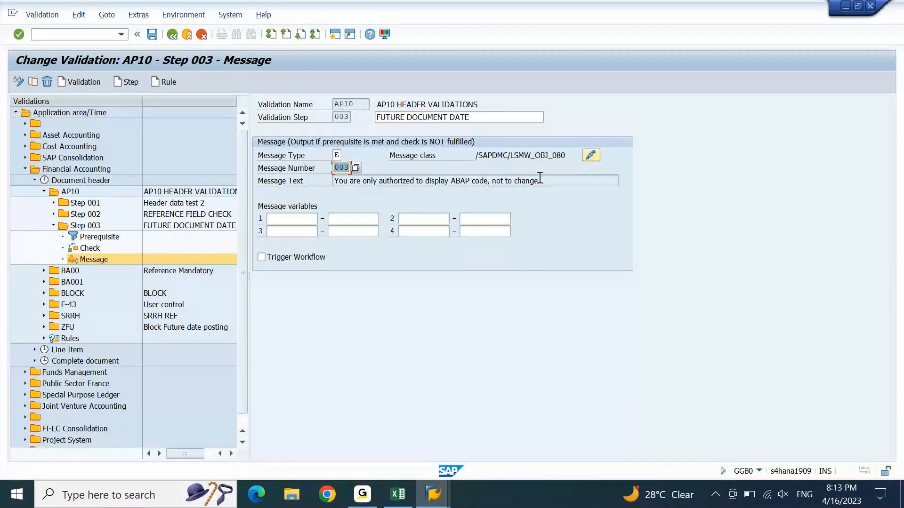
pyautogui.moveTo(543, 181); pyautogui.dragTo(248, 177)
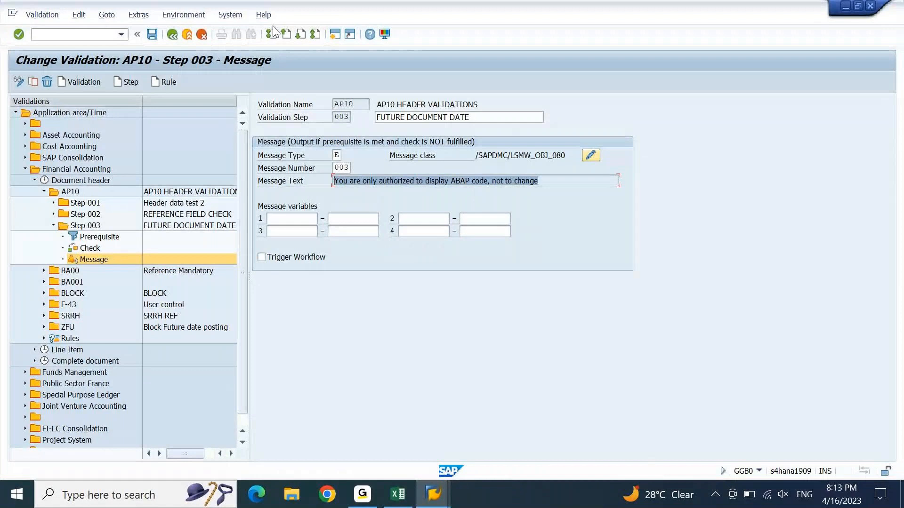
pyautogui.click(334, 34)
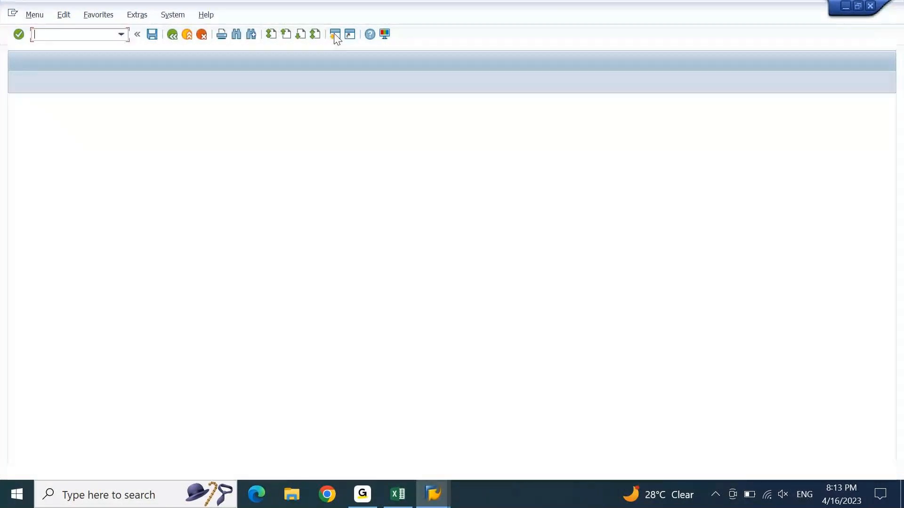
pyautogui.write('SE91')
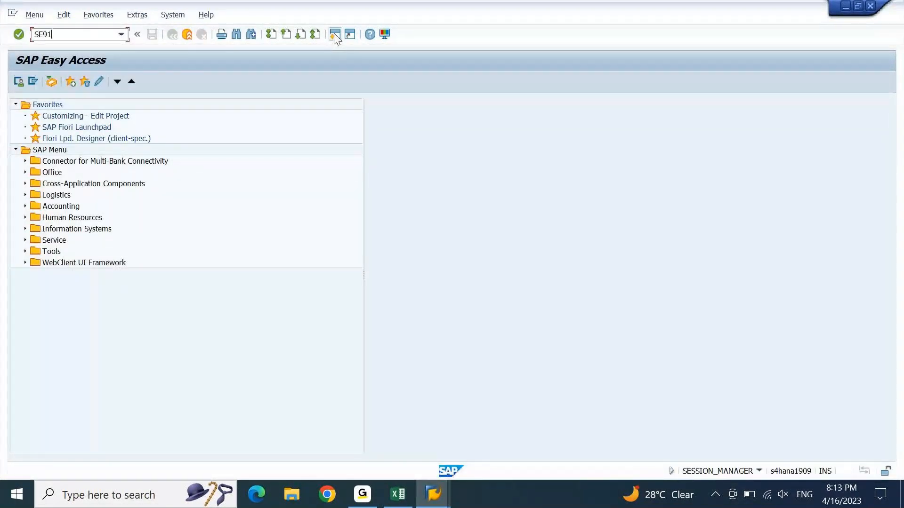
pyautogui.press('Return')
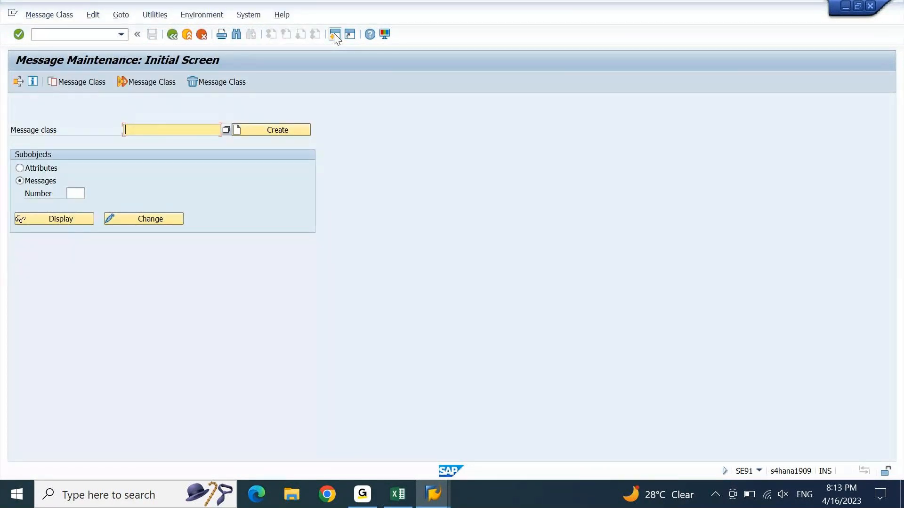
pyautogui.hotkey('alt', 'Tab')
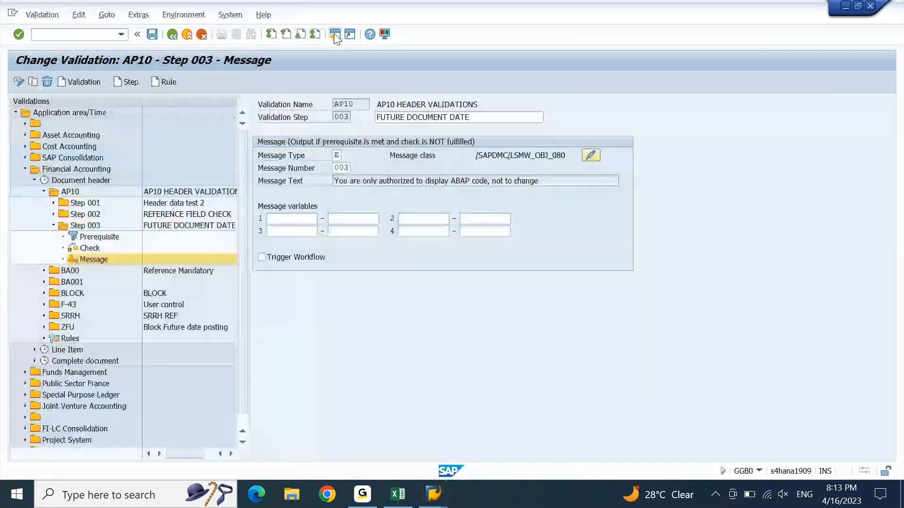
pyautogui.click(592, 156)
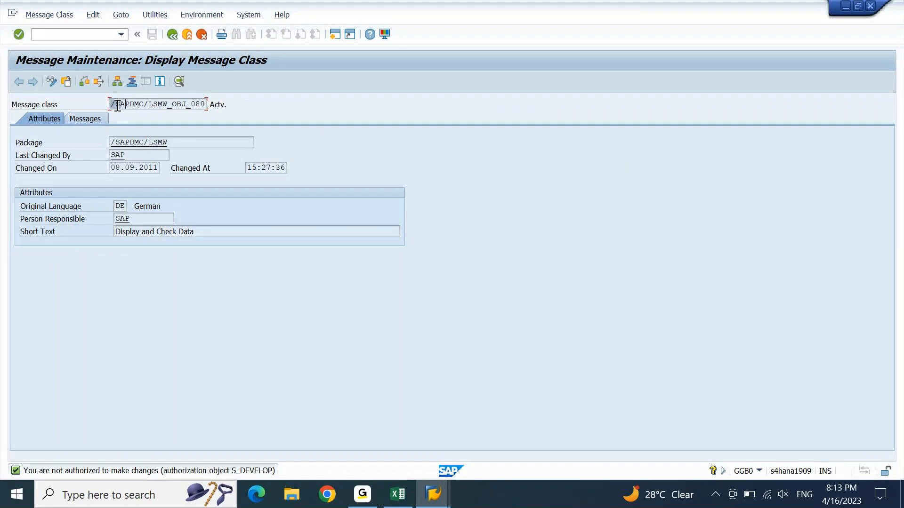
pyautogui.moveTo(111, 104); pyautogui.dragTo(240, 105)
pyautogui.hotkey('ctrl', 'c')
pyautogui.press('F3')
pyautogui.hotkey('ctrl', 'v')
pyautogui.press('Return')
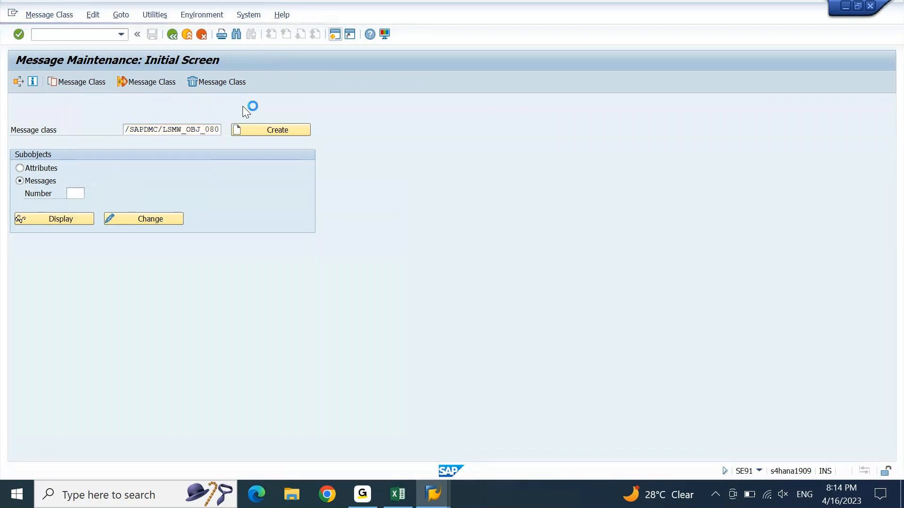
pyautogui.click(259, 131)
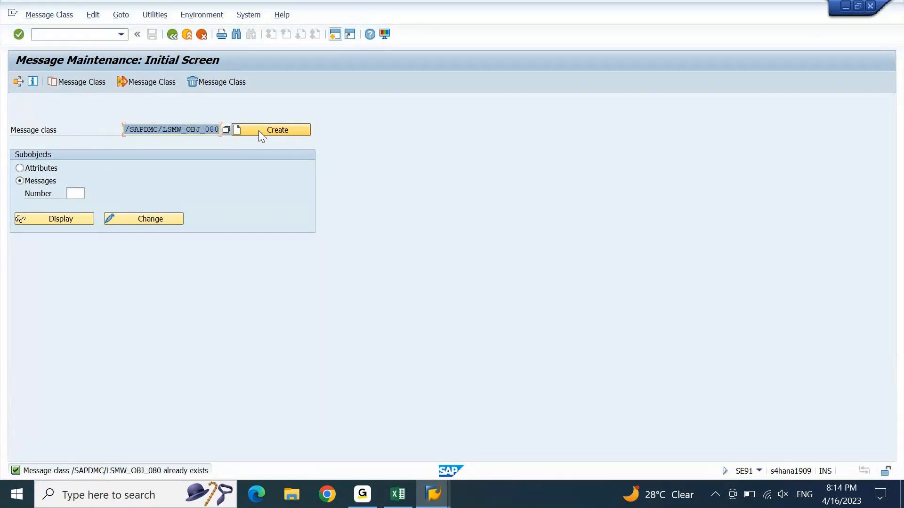
pyautogui.click(162, 219)
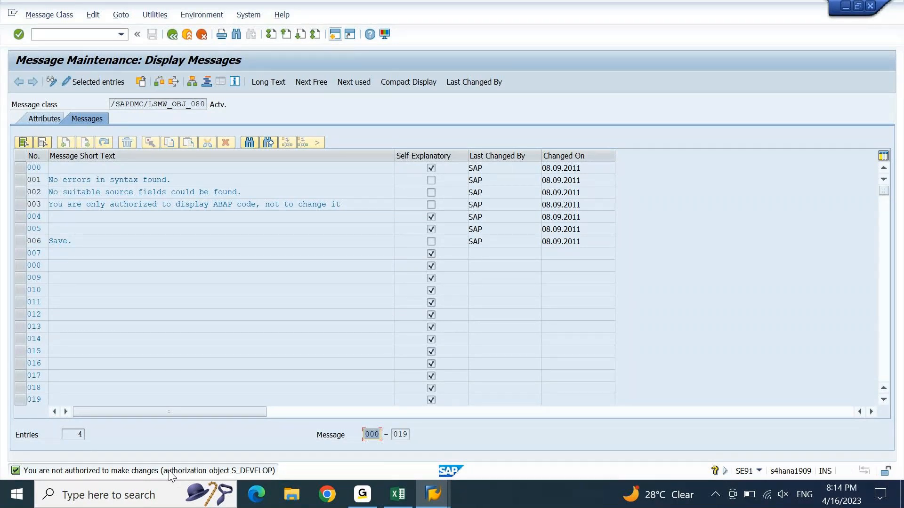
pyautogui.press('F3')
pyautogui.press('F3')
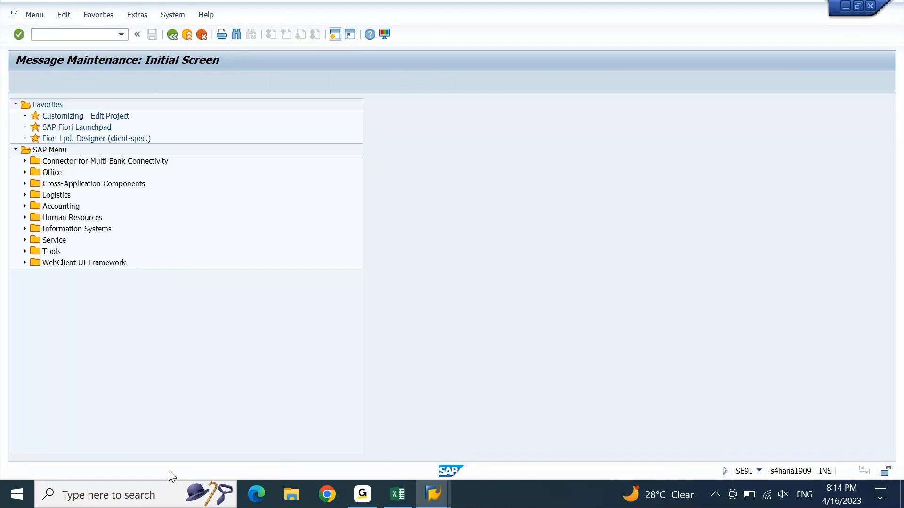
pyautogui.hotkey('alt', 'Tab')
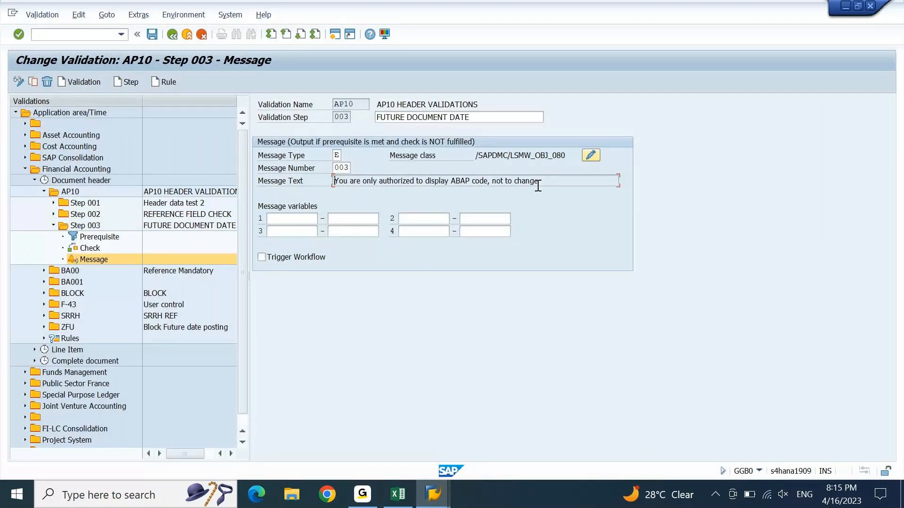
# Step: Save the AP10 validation and bring the G/L account posting window forward
pyautogui.click(152, 35)
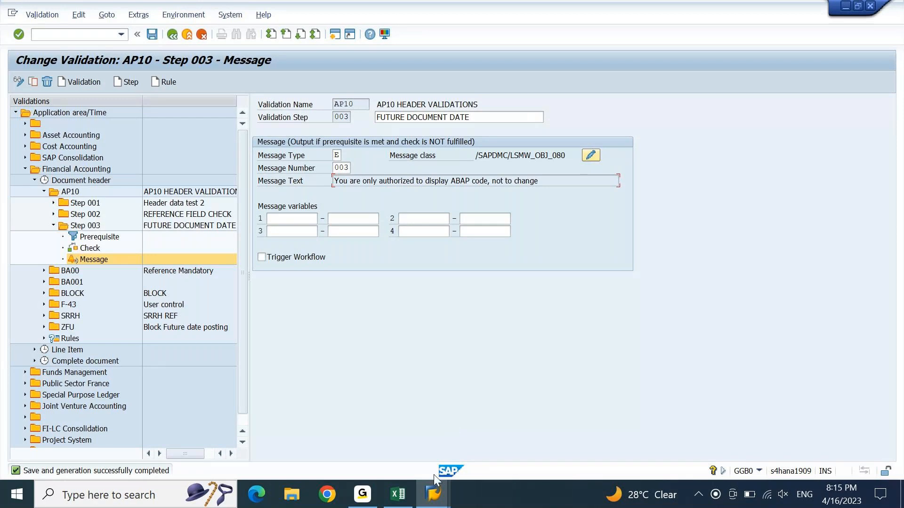
pyautogui.click(433, 494)
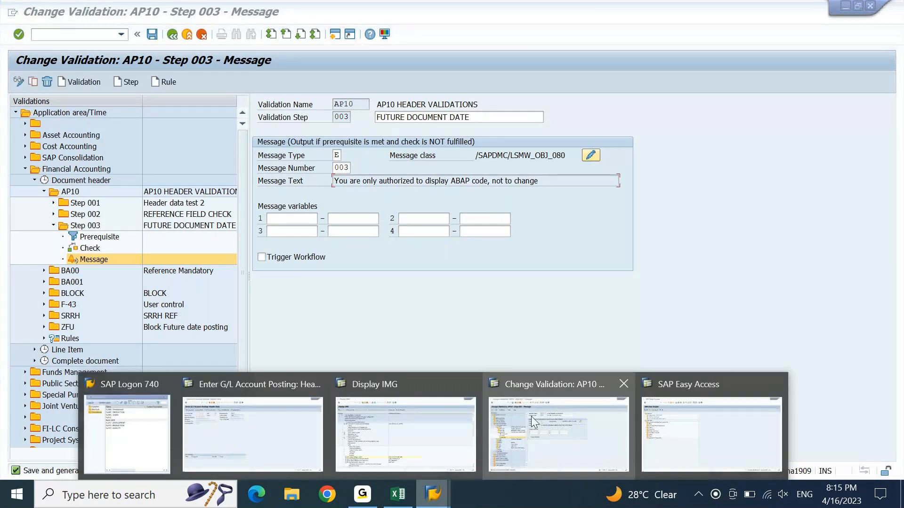
pyautogui.click(269, 433)
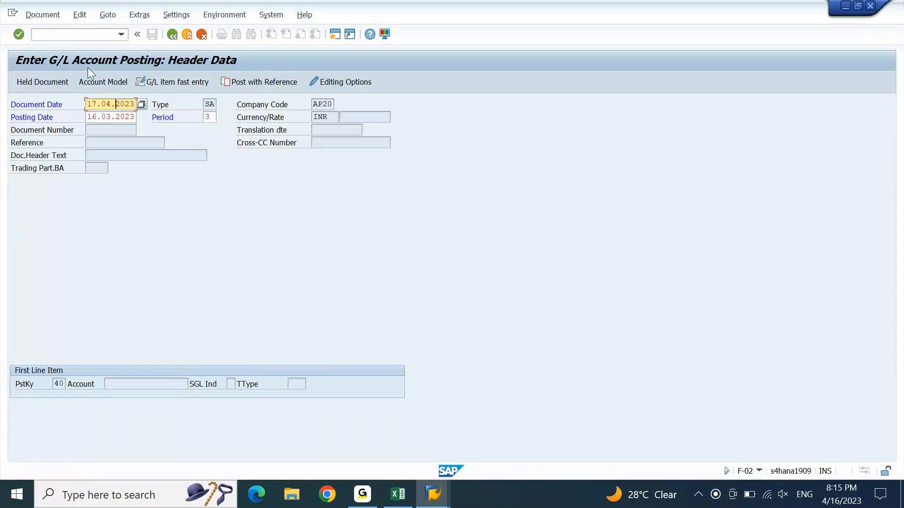
# Step: Restart F-02 with /NF-02 and change the company code from AP20 to AP10
pyautogui.click(87, 34)
pyautogui.write('/NF-02')
pyautogui.press('Return')
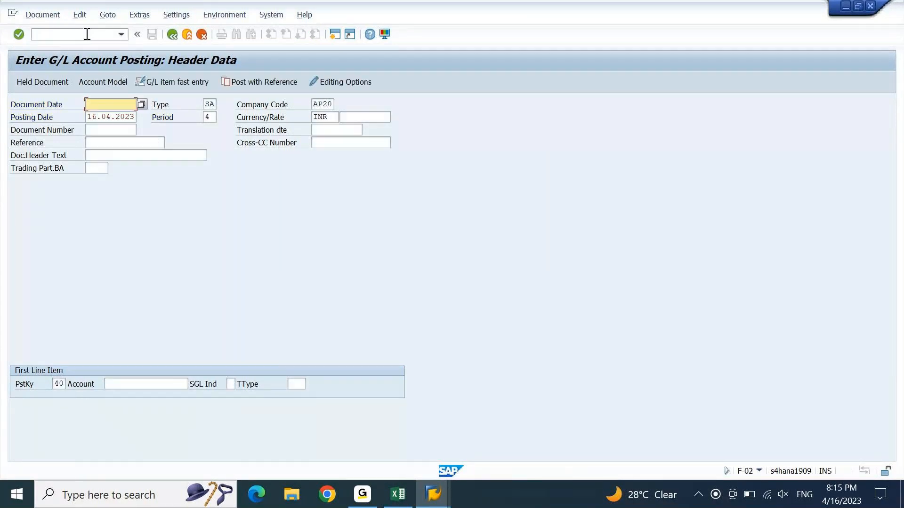
pyautogui.press('Tab')
pyautogui.press('Tab')
pyautogui.press('Tab')
pyautogui.hotkey('shift', 'Tab')
pyautogui.press('BackSpace')
pyautogui.write('1')
pyautogui.press('Tab')
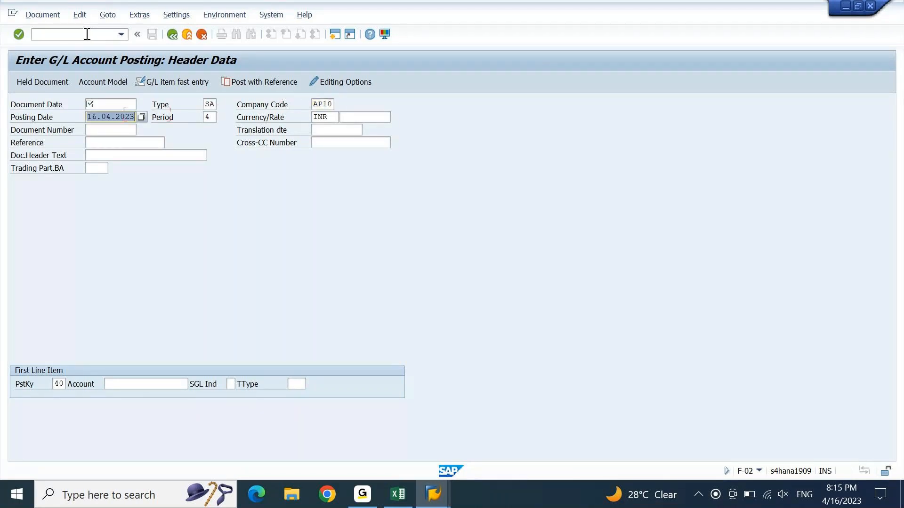
# Step: Take document date 161123 from history and change the posting date to 16.03.2023
pyautogui.hotkey('shift', 'Tab')
pyautogui.hotkey('shift', 'Tab')
pyautogui.hotkey('shift', 'Tab')
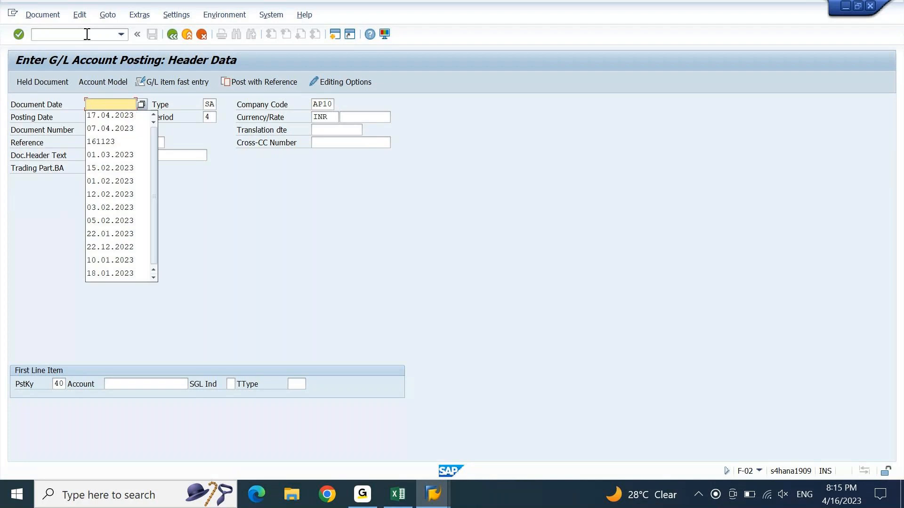
pyautogui.press('Down')
pyautogui.press('Down')
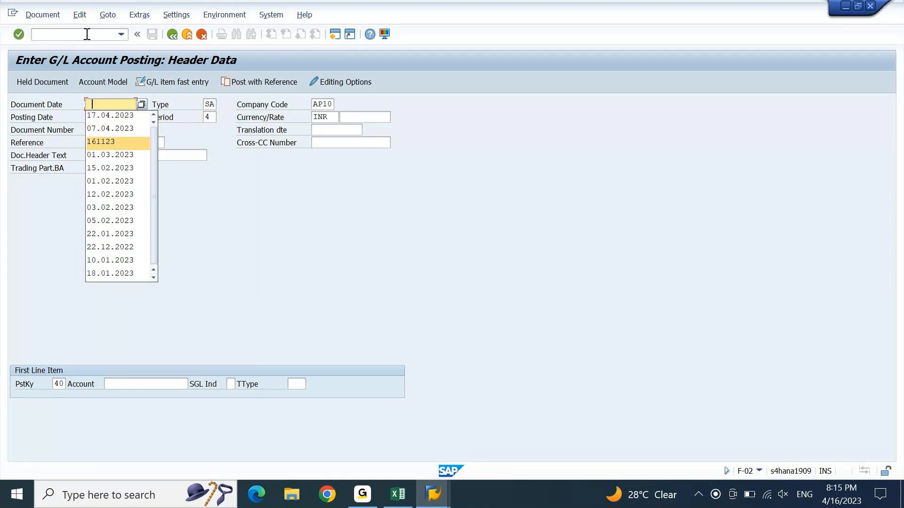
pyautogui.press('Return')
pyautogui.press('Tab')
pyautogui.press('Left')
pyautogui.press('BackSpace')
pyautogui.write('3')
# Step: Copy the posting date into the document date and change it to 16.04.2023
pyautogui.press('Tab')
pyautogui.hotkey('shift', 'Tab')
pyautogui.press('Down')
pyautogui.press('Tab')
pyautogui.hotkey('shift', 'Tab')
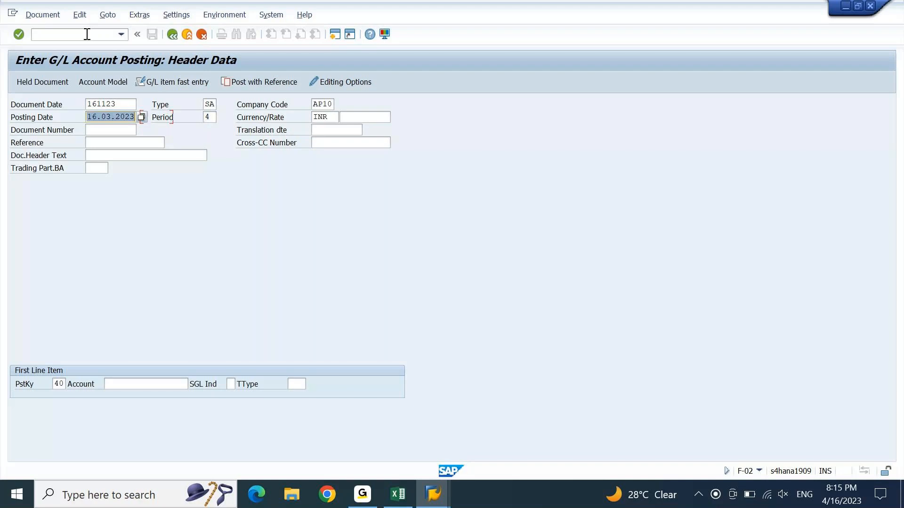
pyautogui.hotkey('ctrl', 'c')
pyautogui.press('Up')
pyautogui.hotkey('ctrl', 'v')
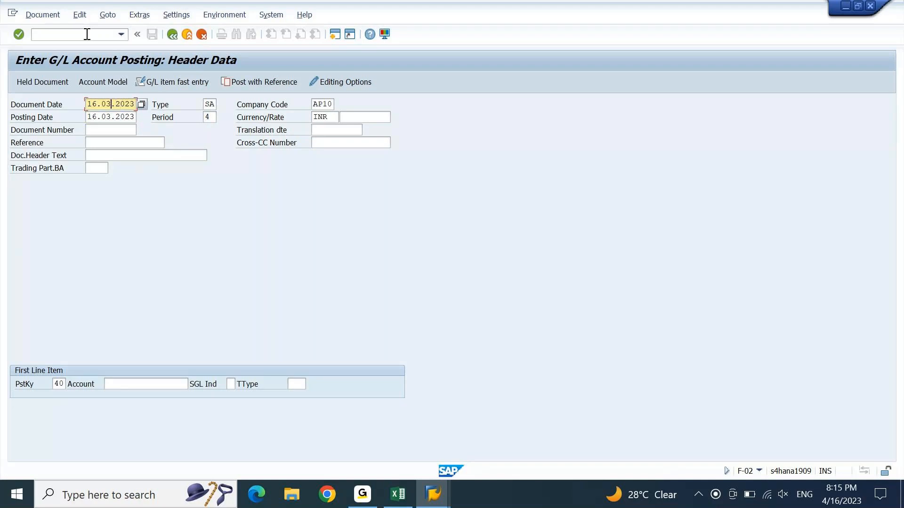
pyautogui.press('BackSpace')
pyautogui.write('4')
# Step: Submit the header with the future date, accept the period warning, then leave with /N
pyautogui.press('Return')
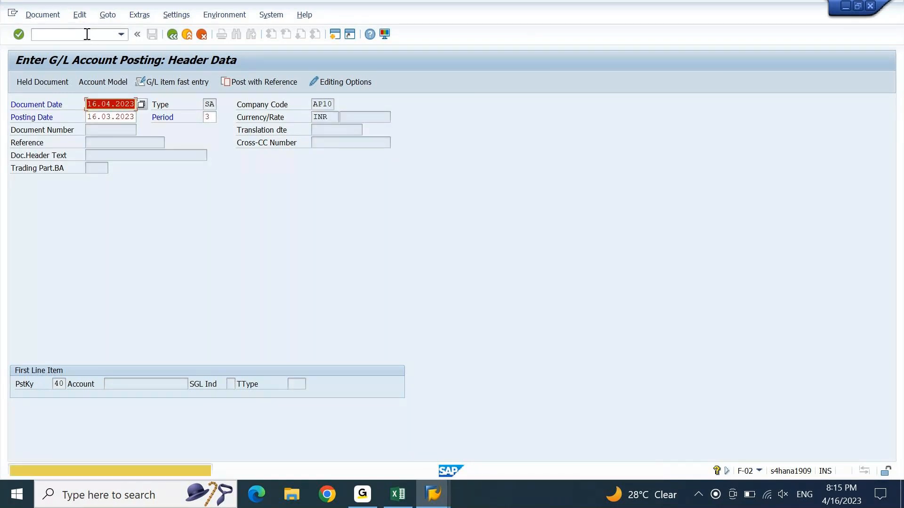
pyautogui.press('Return')
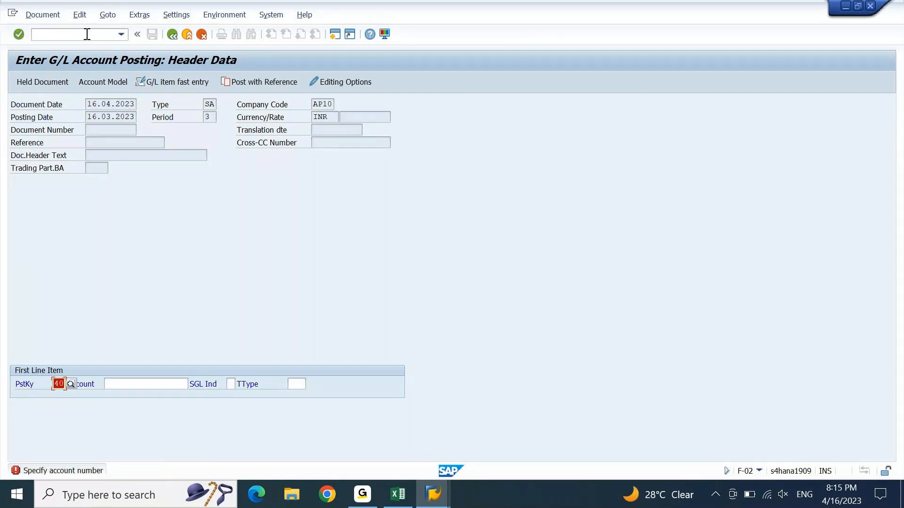
pyautogui.click(159, 383)
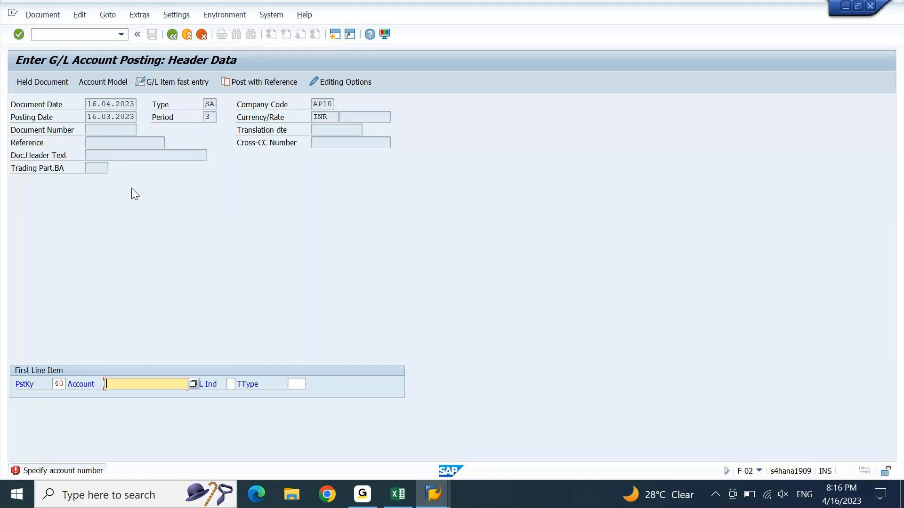
pyautogui.click(88, 34)
pyautogui.write('/N')
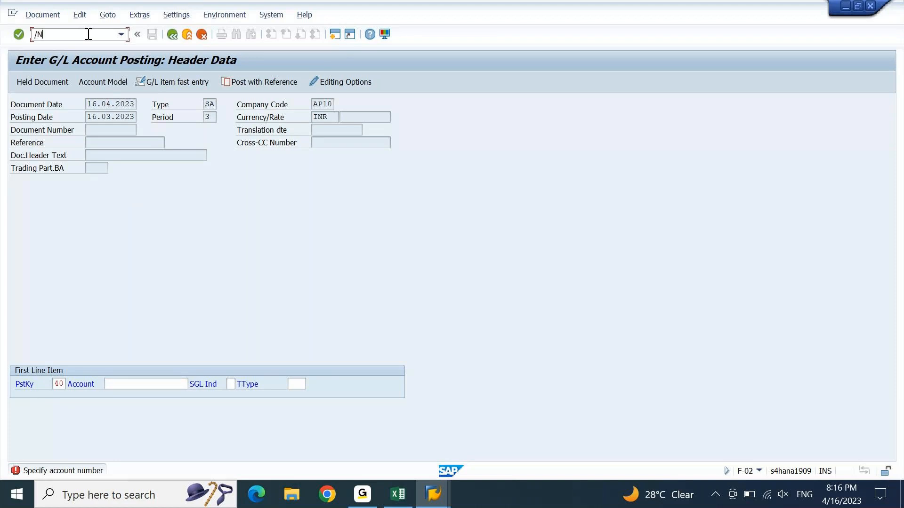
pyautogui.press('Return')
# Step: Run F-02 with document date 15.04.2023 and posting date 16.03.2023, and check it is accepted
pyautogui.write('F-02')
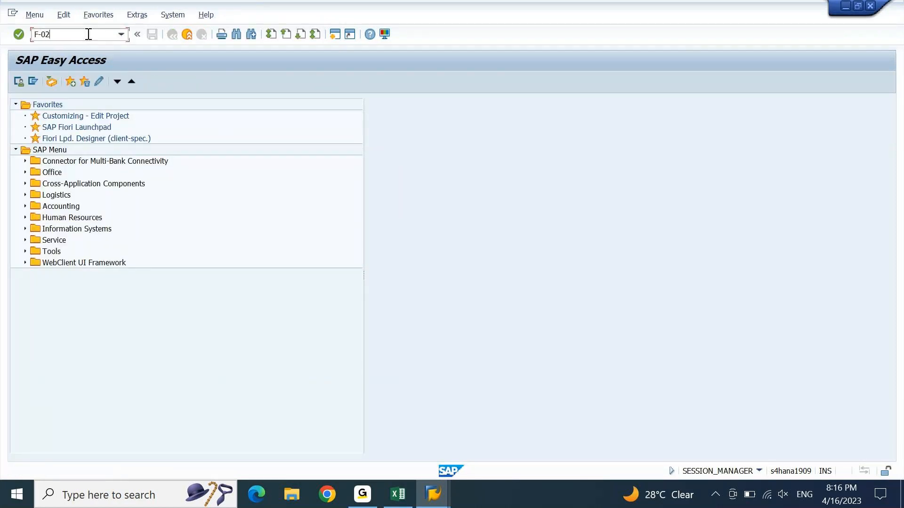
pyautogui.press('Return')
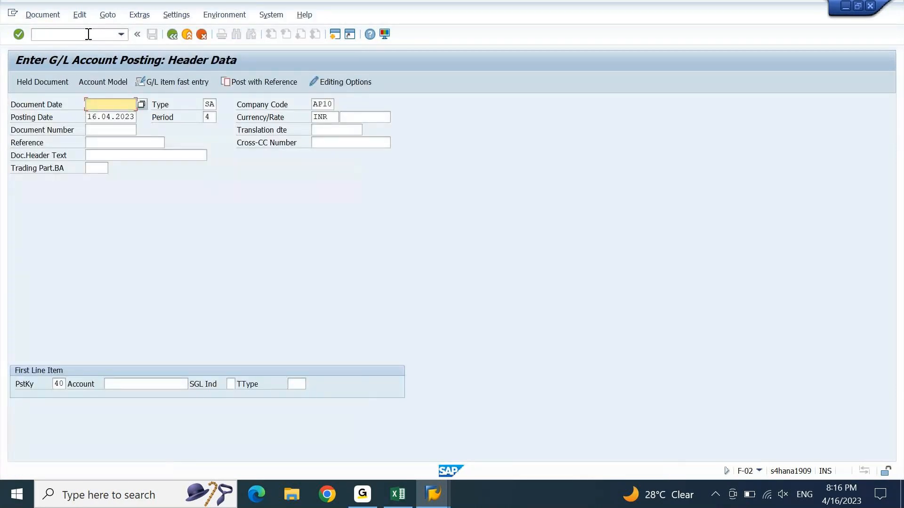
pyautogui.press('Down')
pyautogui.press('Return')
pyautogui.press('Home')
pyautogui.press('Right')
pyautogui.press('Delete')
pyautogui.write('5')
pyautogui.press('Down')
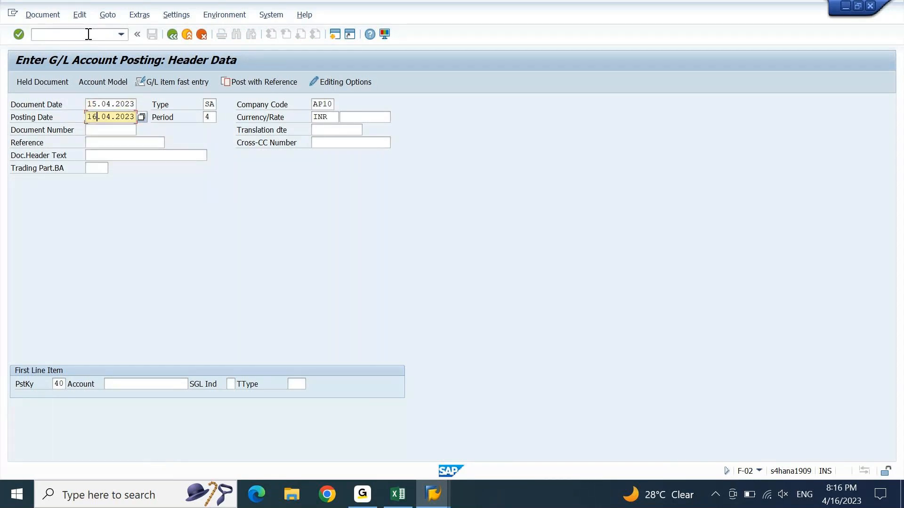
pyautogui.hotkey('shift', 'Right')
pyautogui.write('3')
pyautogui.press('Return')
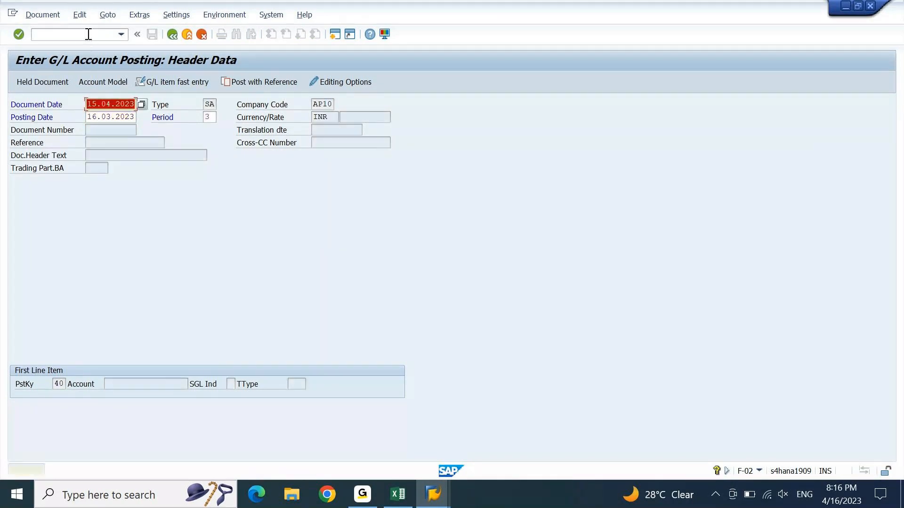
pyautogui.press('Return')
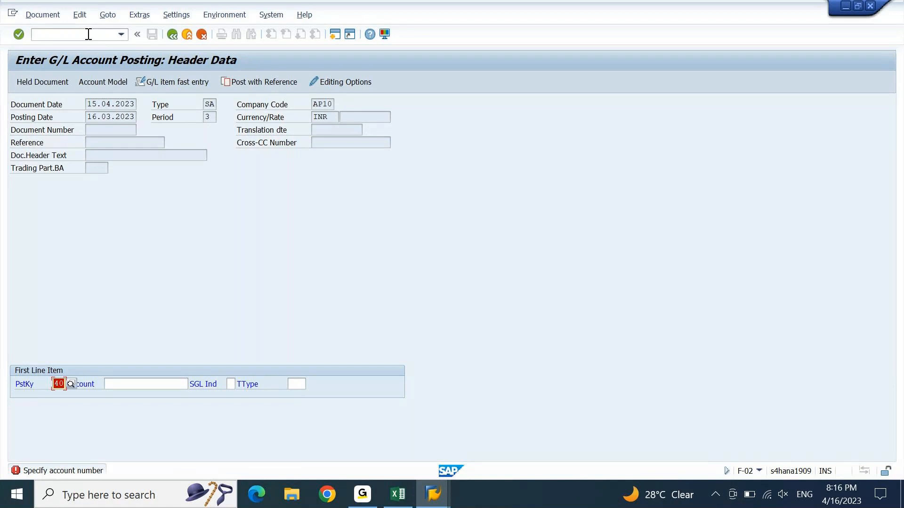
# Step: Re-enter the header with future document date 17.04.2023 and posting date 16.03.2023 to trigger the error
pyautogui.press('F12')
pyautogui.press('Return')
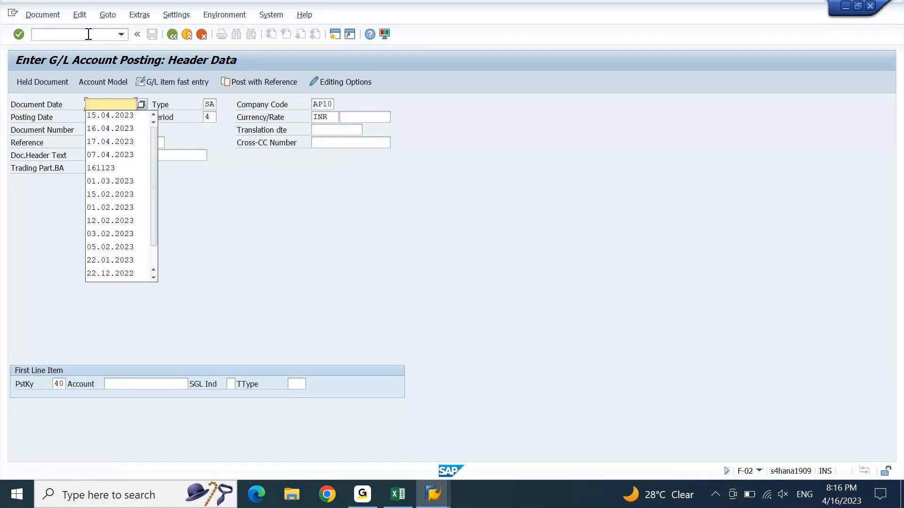
pyautogui.press('Down')
pyautogui.press('Down')
pyautogui.press('Down')
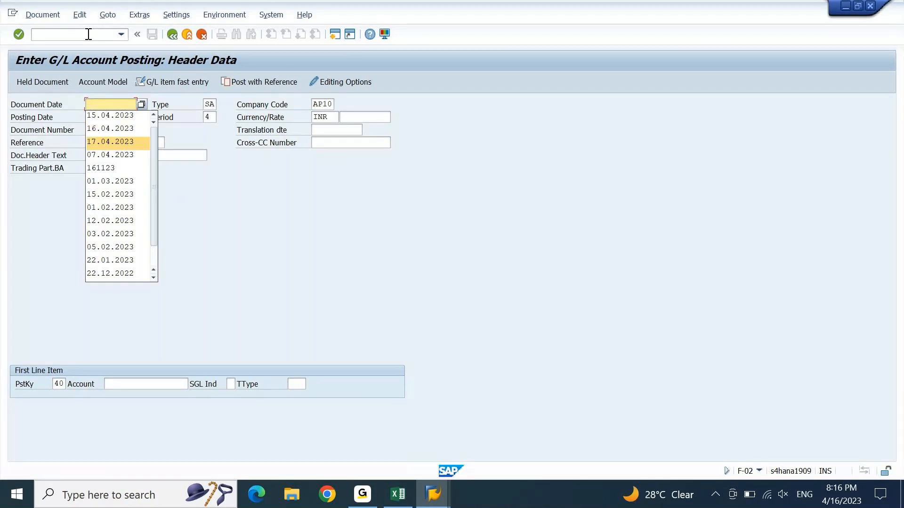
pyautogui.press('Return')
pyautogui.press('Tab')
pyautogui.press('Left')
pyautogui.press('Left')
pyautogui.press('Left')
pyautogui.press('Left')
pyautogui.hotkey('shift', 'Left')
pyautogui.write('3')
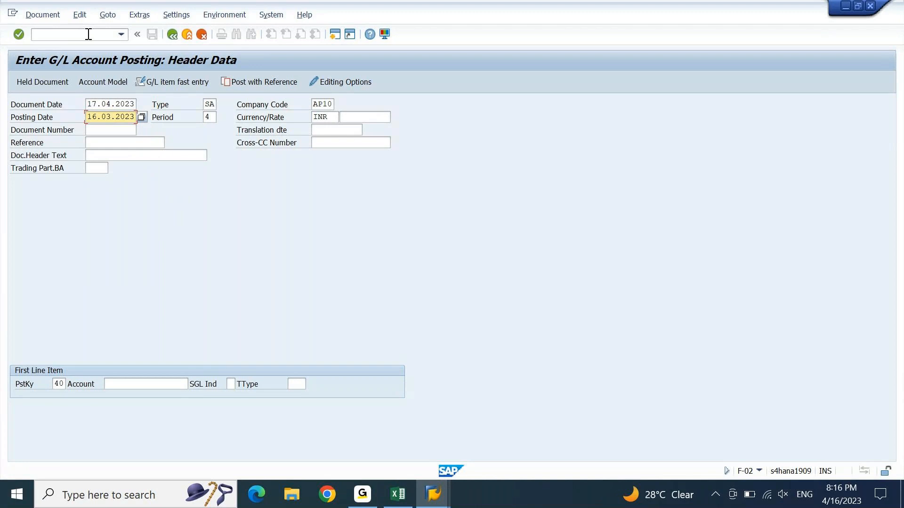
pyautogui.press('Return')
pyautogui.press('Return')
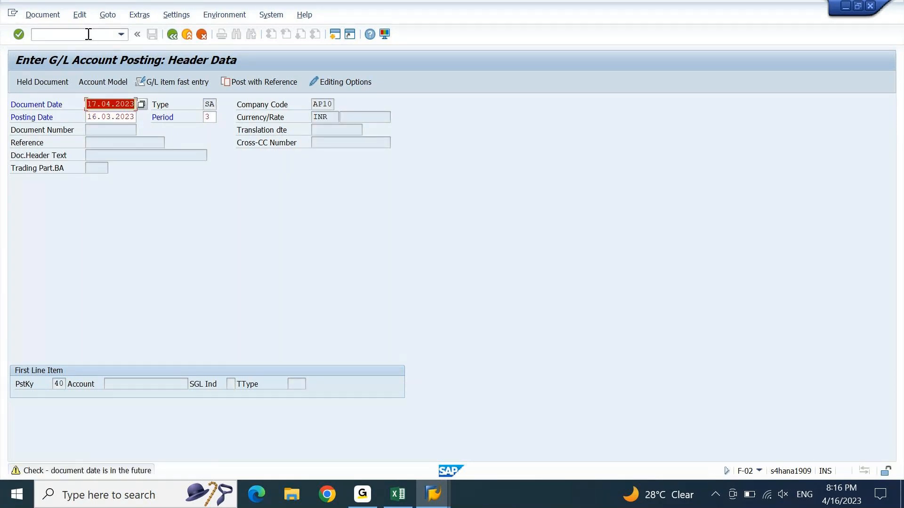
pyautogui.press('Return')
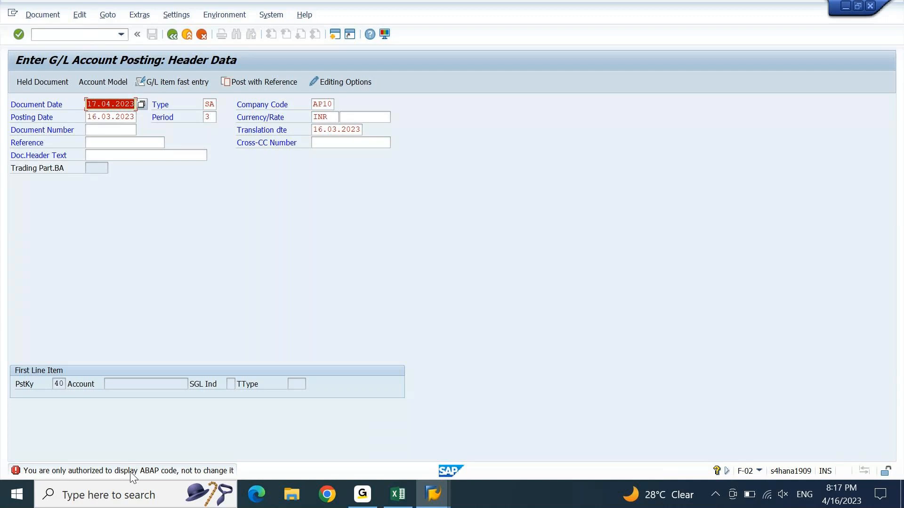
pyautogui.click(432, 494)
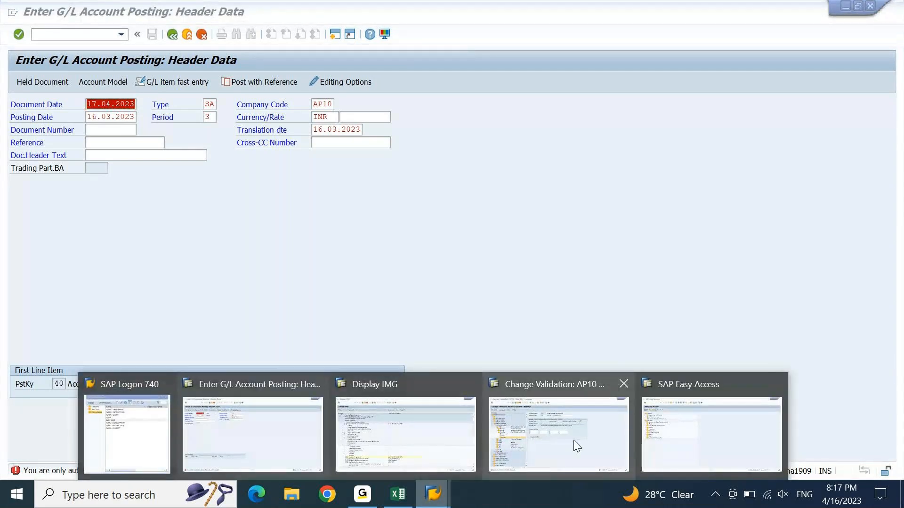
pyautogui.click(574, 440)
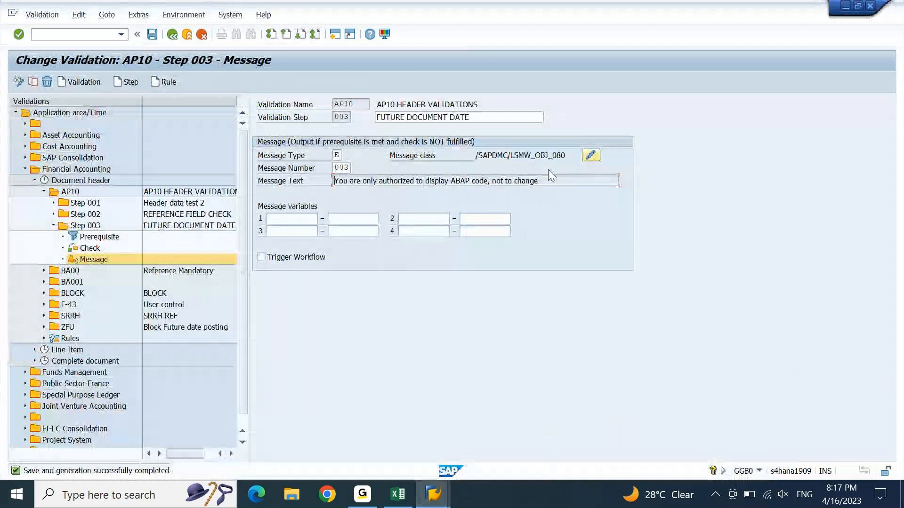
pyautogui.moveTo(545, 179); pyautogui.dragTo(334, 180)
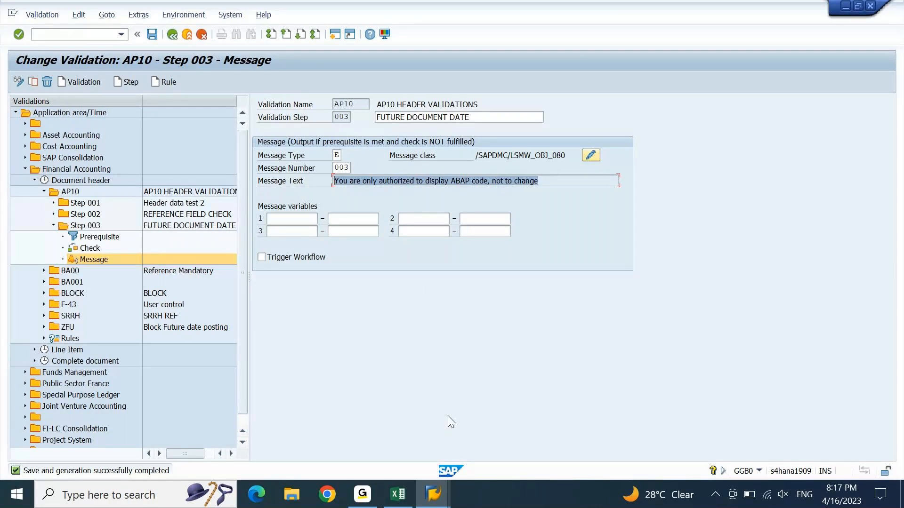
pyautogui.click(433, 494)
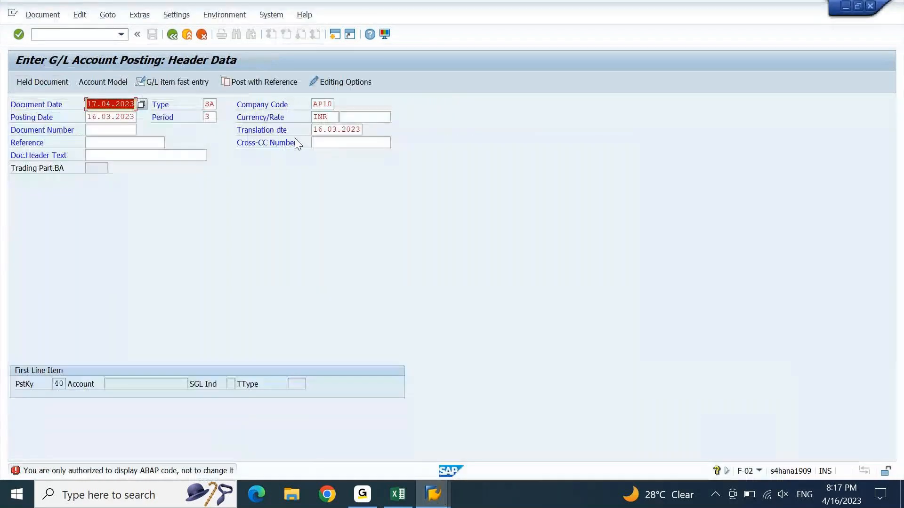
# Step: Dismiss the error, discard the entry, and set company code AP20 with posting date 16.03.2023
pyautogui.press('Return')
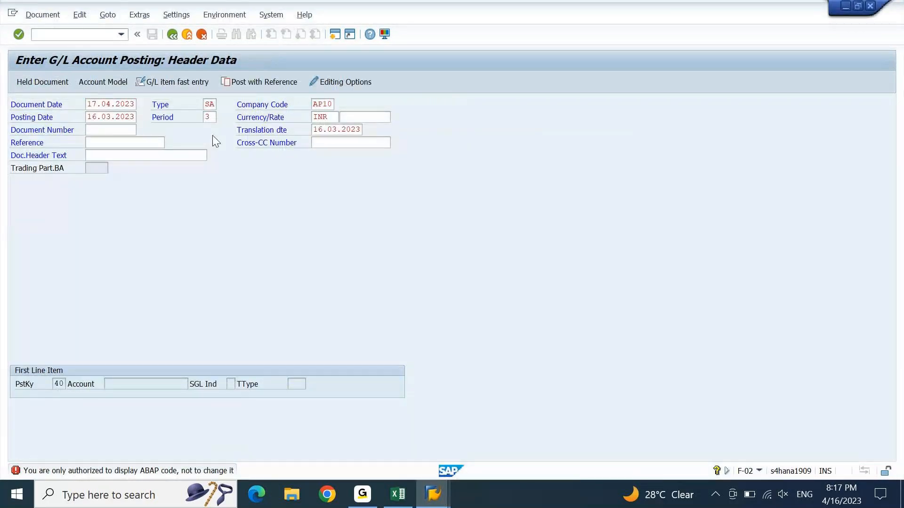
pyautogui.press('F3')
pyautogui.press('Return')
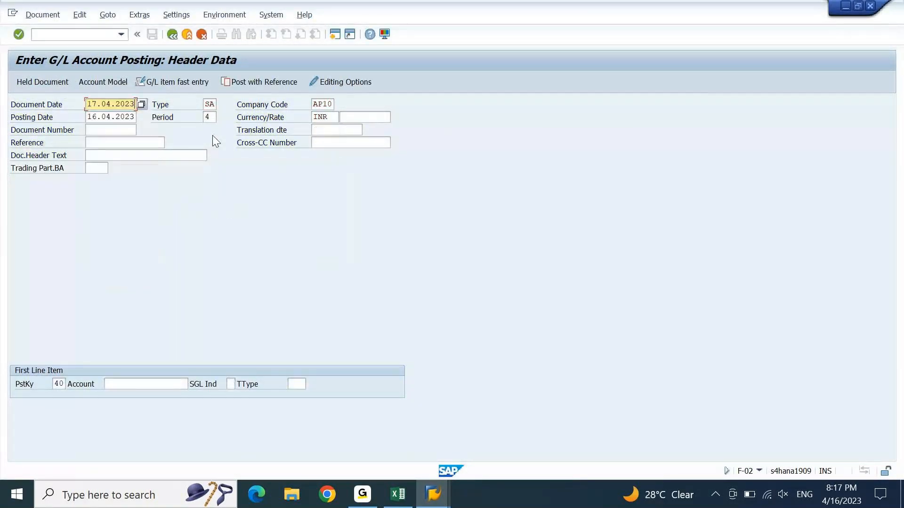
pyautogui.press('Tab')
pyautogui.press('Tab')
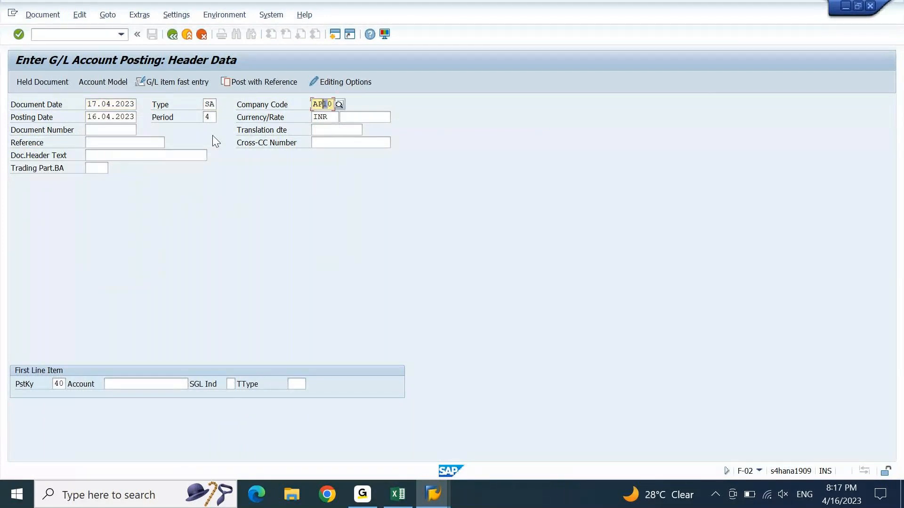
pyautogui.write('2')
pyautogui.press('Tab')
pyautogui.press('Left')
pyautogui.press('Left')
pyautogui.press('Left')
pyautogui.hotkey('shift', 'Left')
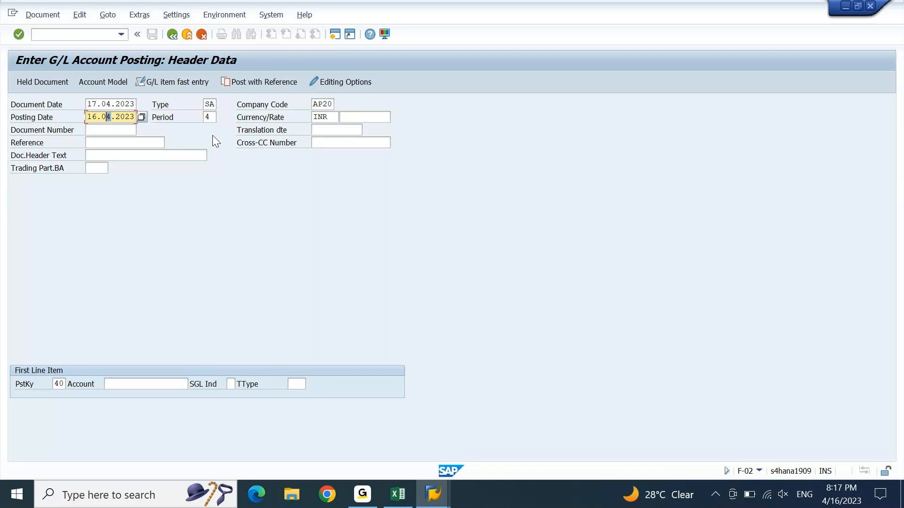
pyautogui.write('1')
pyautogui.hotkey('shift', 'Left')
pyautogui.write('3')
pyautogui.press('Tab')
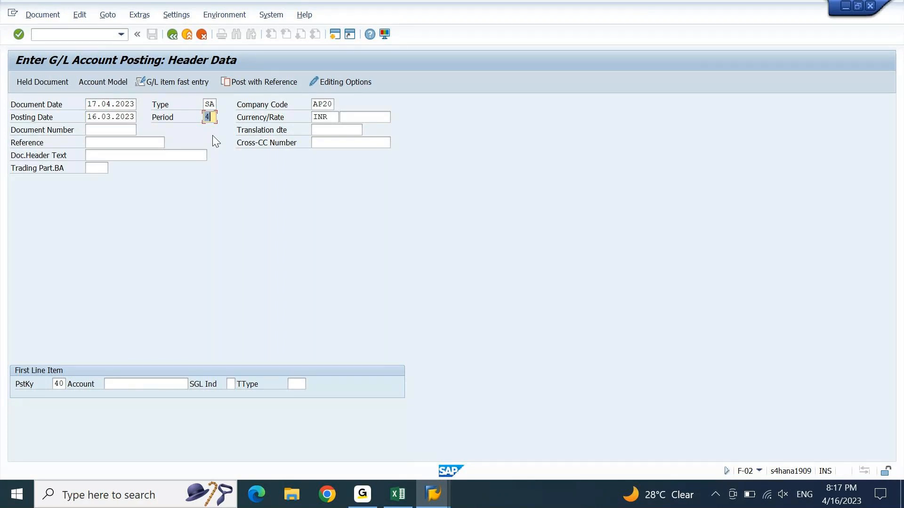
# Step: Submit the AP20 header dated 17.04.2023, accept the warning, then cancel the test entry
pyautogui.press('Return')
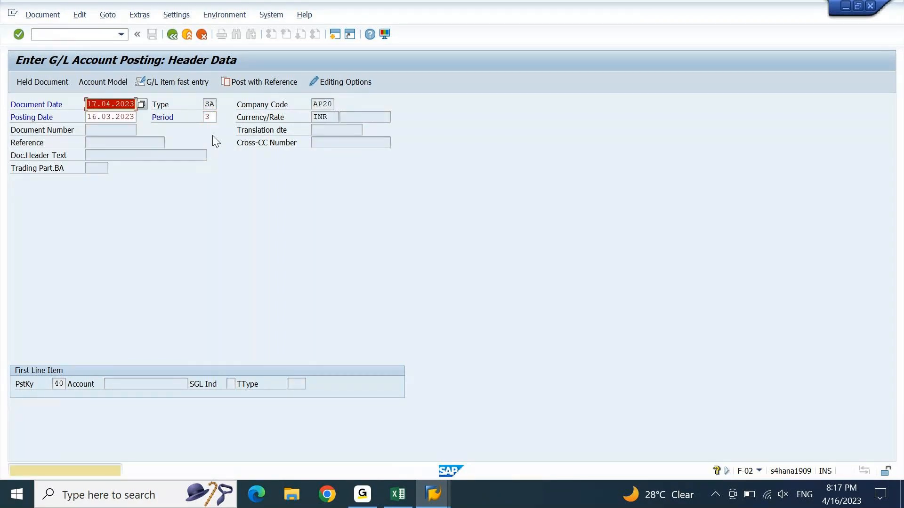
pyautogui.press('Return')
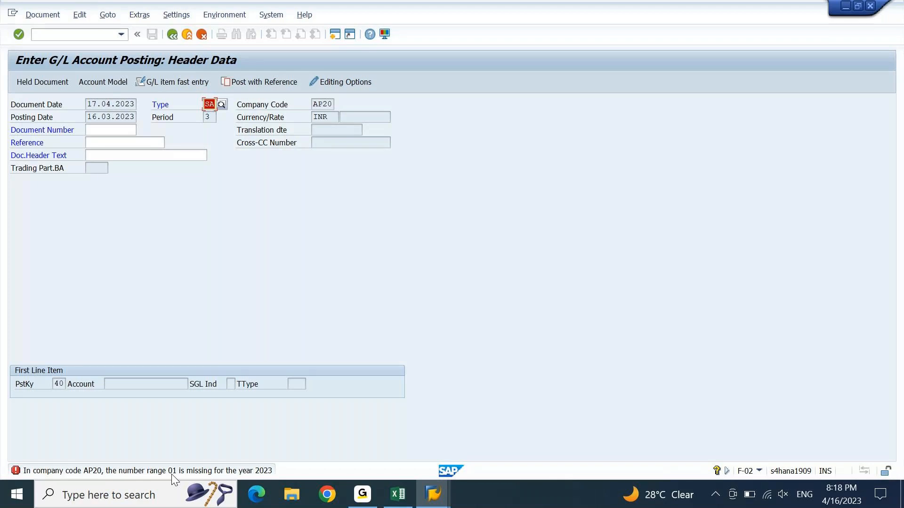
pyautogui.press('F3')
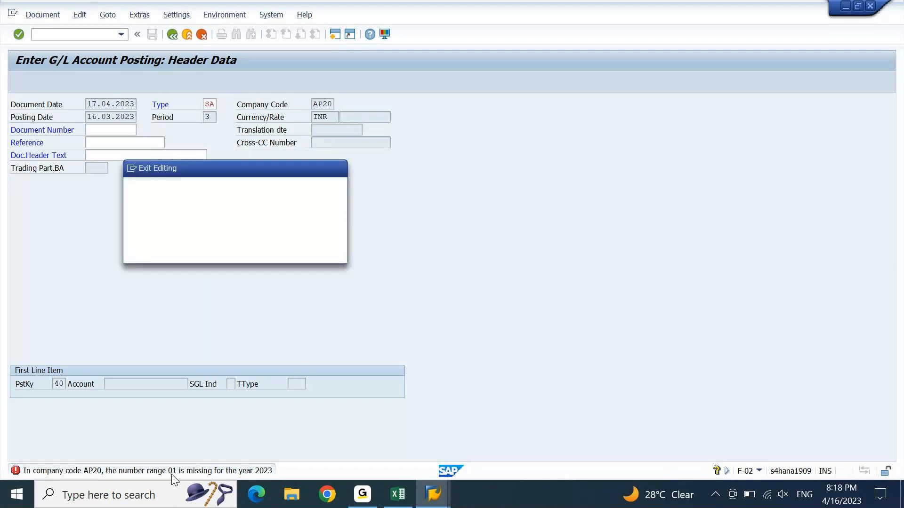
pyautogui.press('Return')
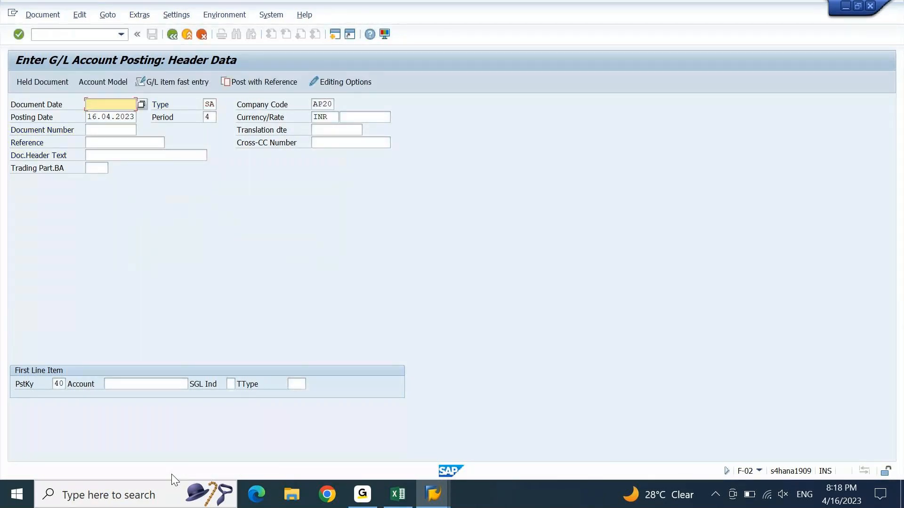
pyautogui.hotkey('alt', 'Tab')
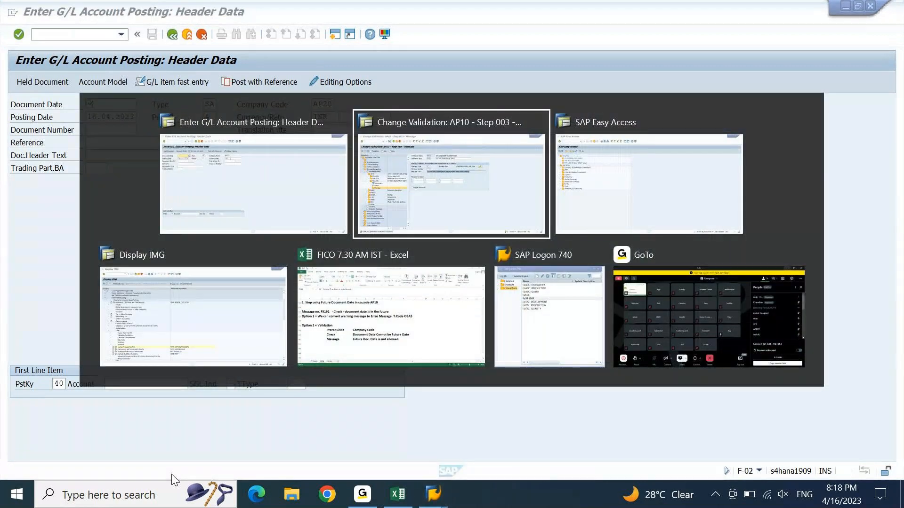
# Step: Bring the Excel notes forward and select row 135 with the message number note
pyautogui.hotkey('alt', 'Tab')
pyautogui.hotkey('alt', 'Tab')
pyautogui.hotkey('alt', 'Tab')
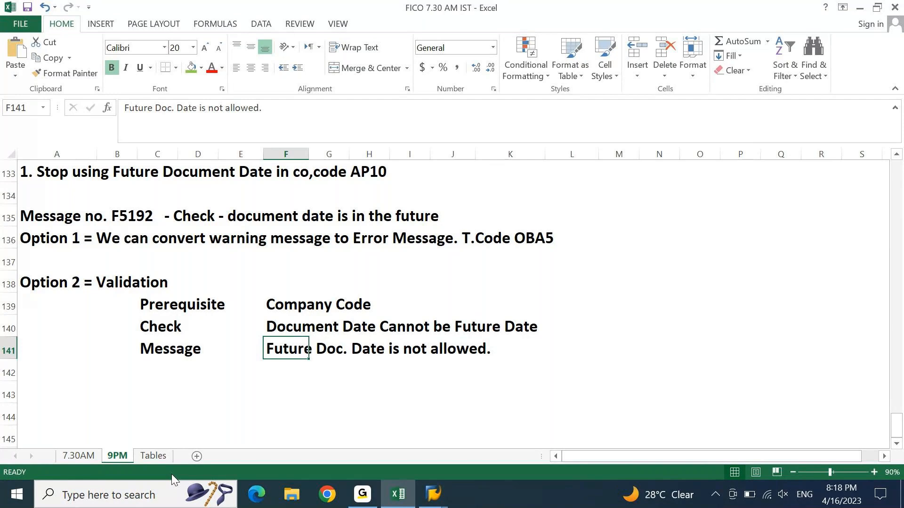
pyautogui.click(69, 218)
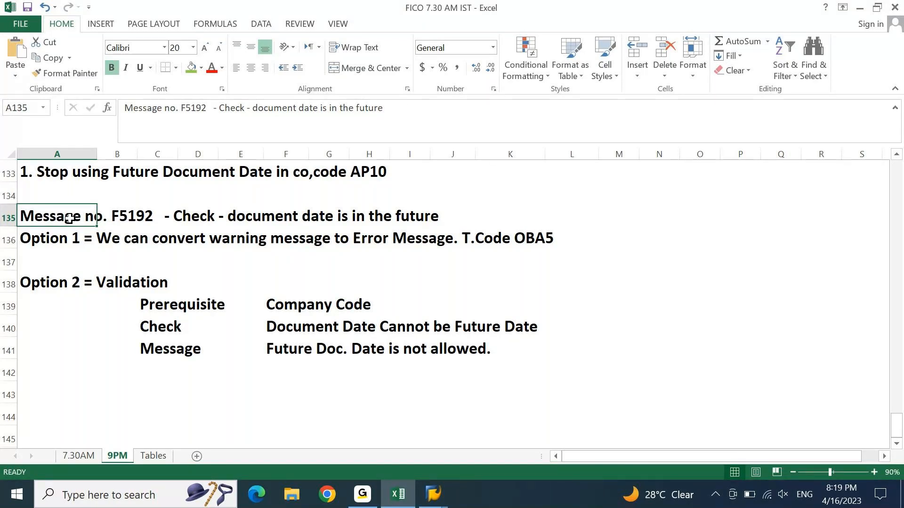
pyautogui.hotkey('shift', 'space')
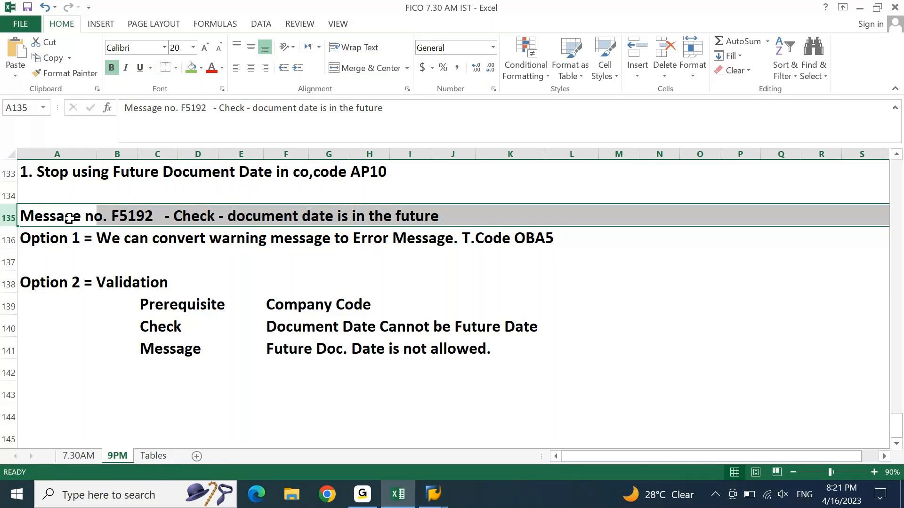
# Step: Review the AP10 future-document-date notes in rows 132–135 and show previews of the SAP windows
pyautogui.click(69, 218)
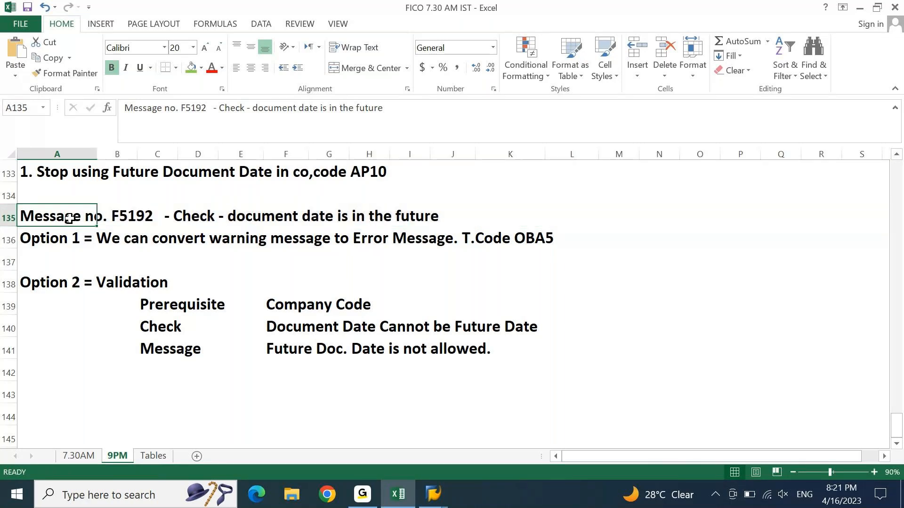
pyautogui.press('Up')
pyautogui.press('Up')
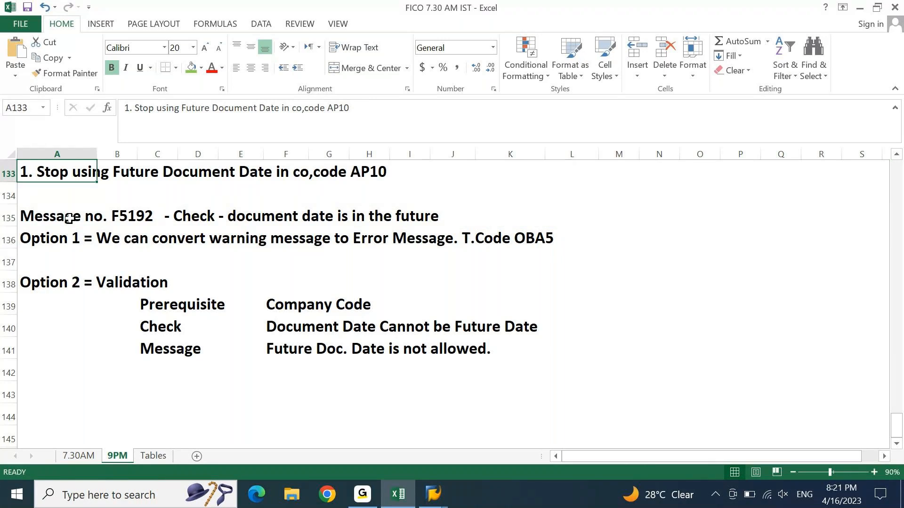
pyautogui.press('Up')
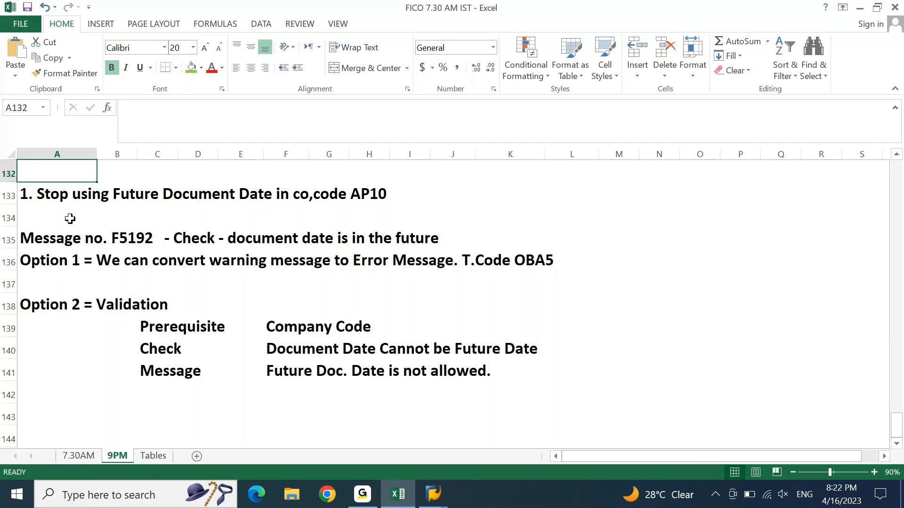
pyautogui.click(428, 500)
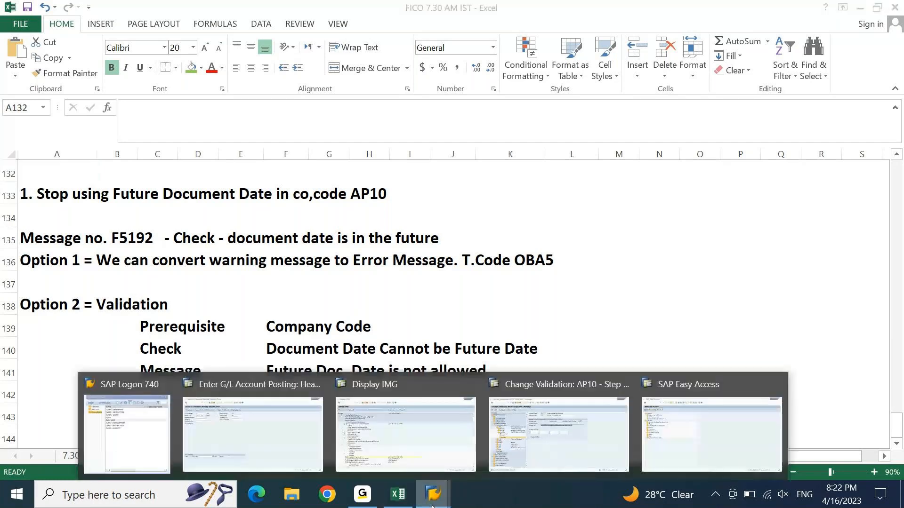
# Step: In Display IMG, collapse Financial Accounting and browse Controlling, Sales and Distribution, and Materials Management
pyautogui.click(402, 463)
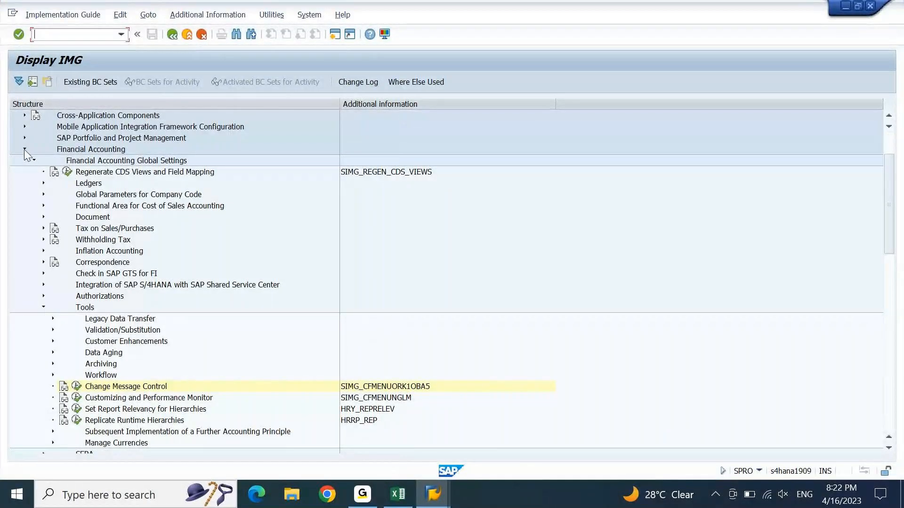
pyautogui.click(24, 149)
pyautogui.click(106, 150)
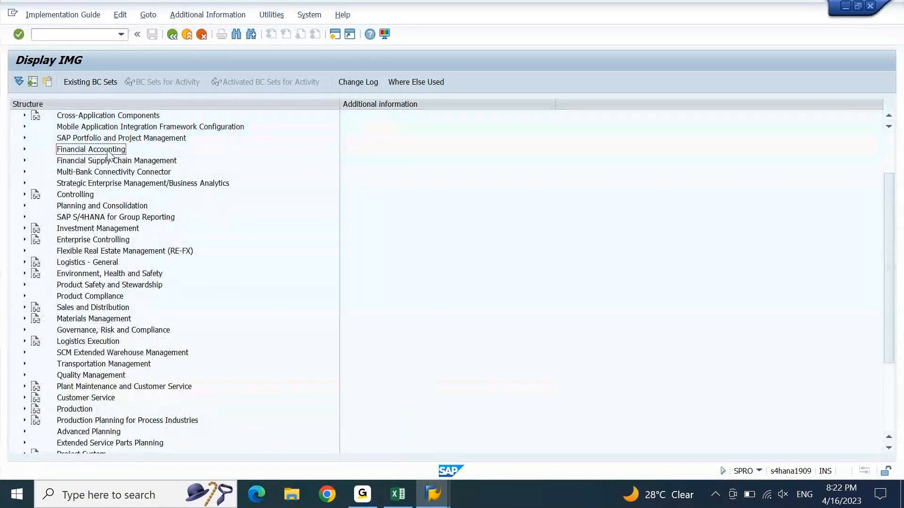
pyautogui.click(73, 197)
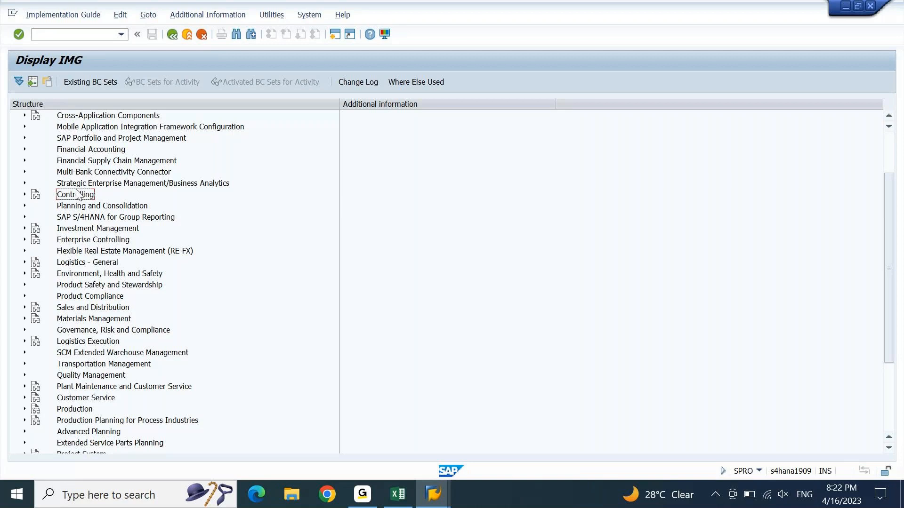
pyautogui.click(125, 152)
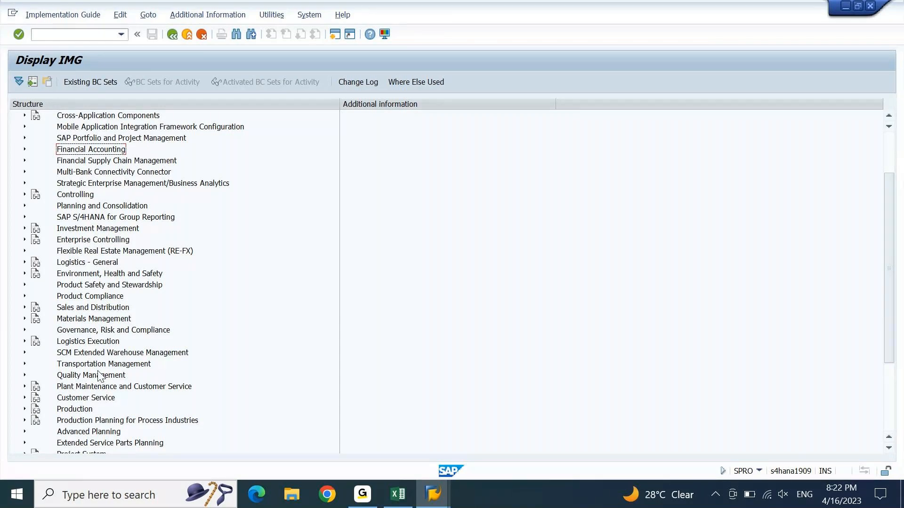
pyautogui.click(93, 311)
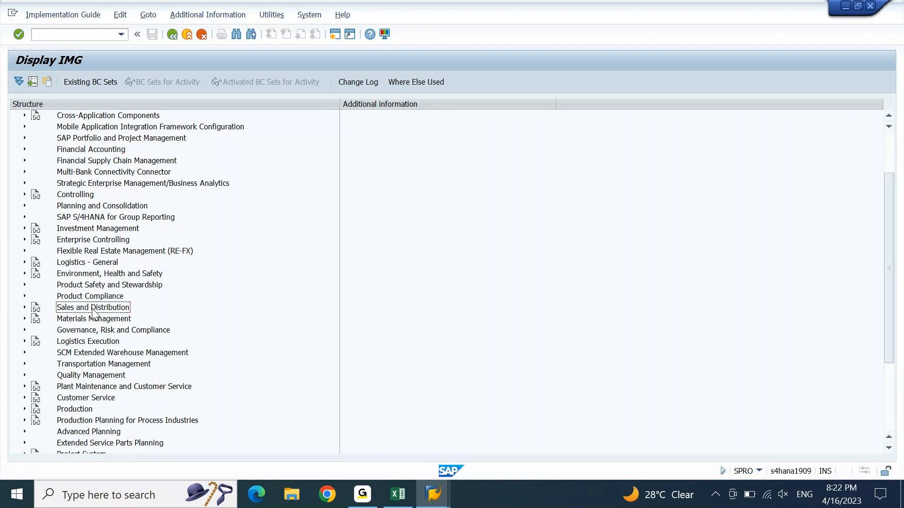
pyautogui.click(94, 320)
# Step: Back in Excel, go over the Option 1 note and the Option 2 = Validation requirements
pyautogui.hotkey('alt', 'Tab')
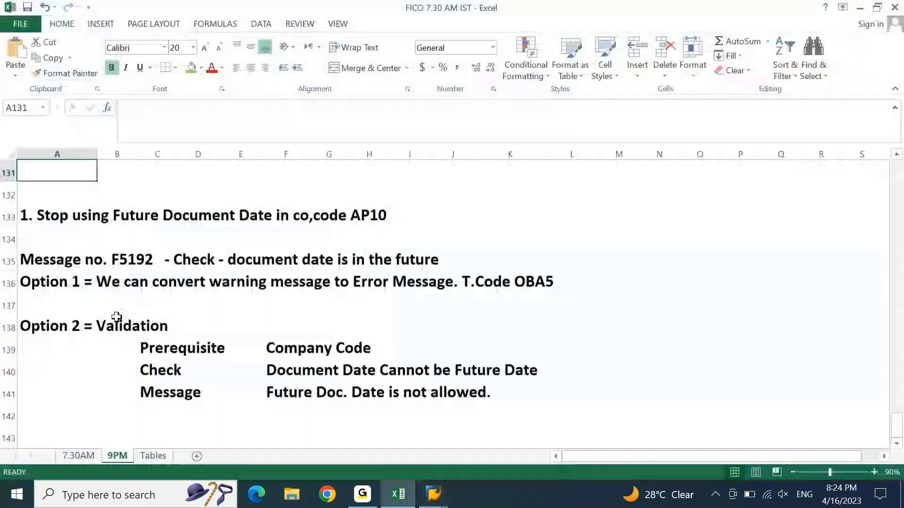
pyautogui.press('Up')
pyautogui.press('Up')
pyautogui.press('Up')
pyautogui.press('Up')
pyautogui.press('Down')
pyautogui.press('Down')
pyautogui.press('Down')
pyautogui.press('Down')
pyautogui.press('Down')
pyautogui.press('Down')
pyautogui.press('Down')
pyautogui.press('Down')
pyautogui.press('Down')
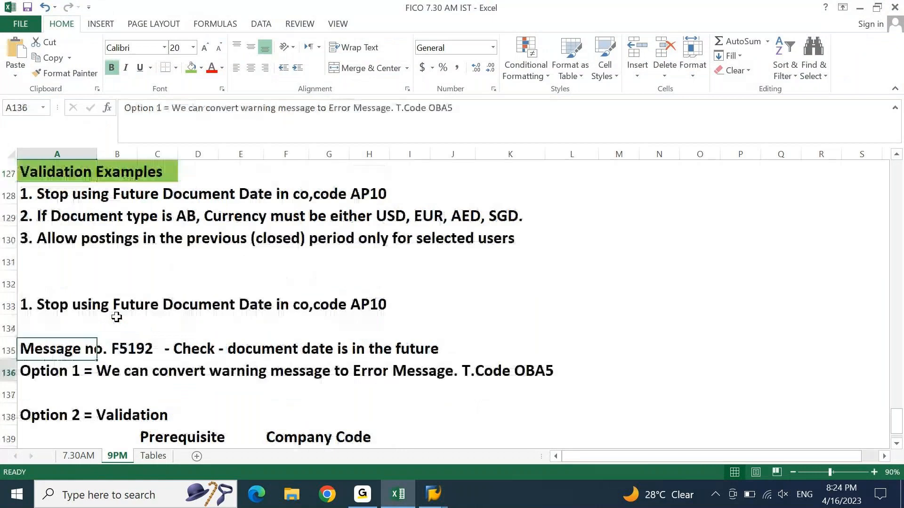
pyautogui.press('Down')
pyautogui.press('Down')
pyautogui.press('Down')
pyautogui.press('Down')
pyautogui.press('Down')
pyautogui.press('Down')
pyautogui.press('Down')
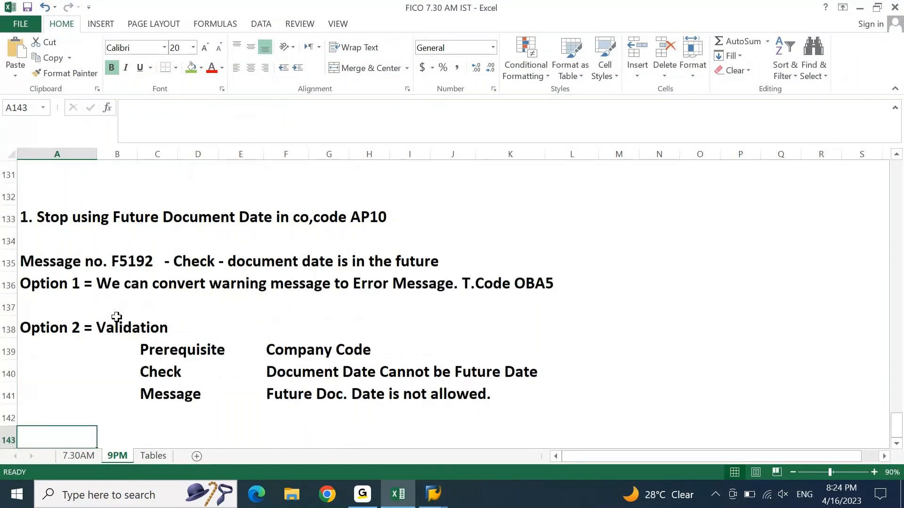
pyautogui.press('Down')
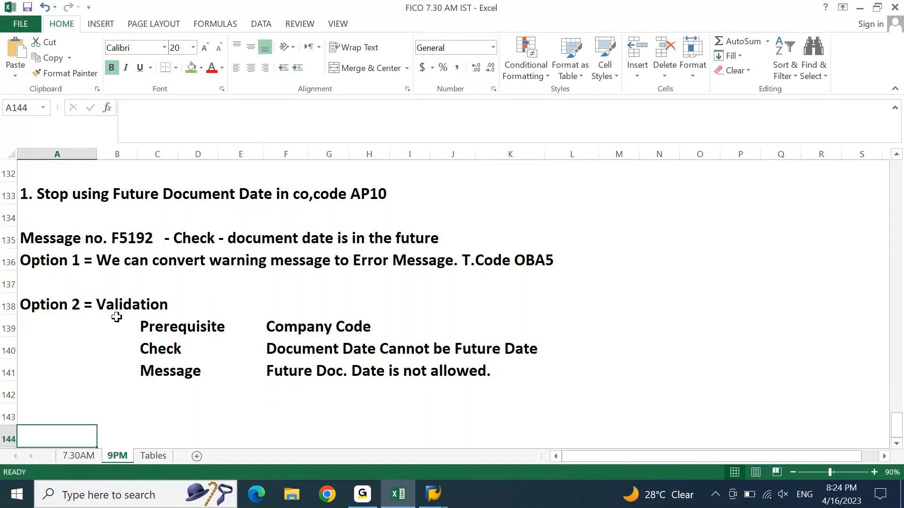
# Step: Bring the AP10 validation editor forward and display the AP10 HEADER VALIDATIONS header data
pyautogui.click(432, 494)
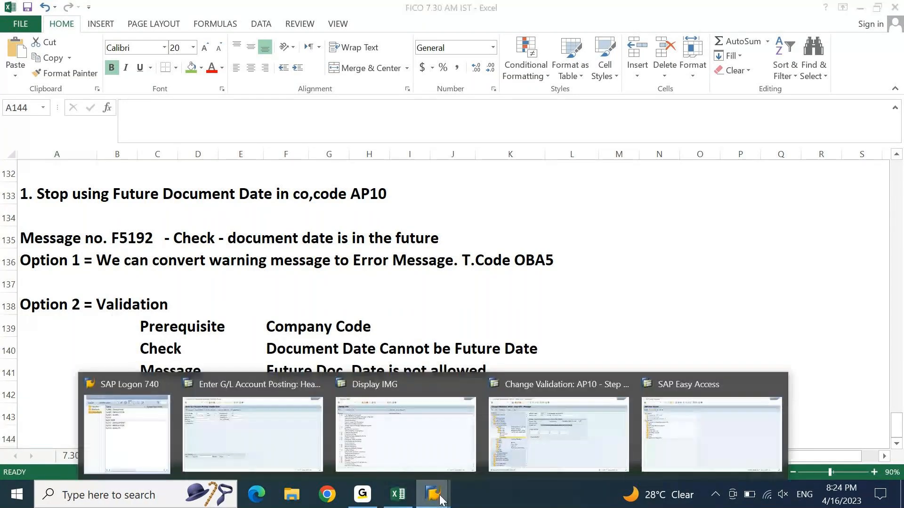
pyautogui.click(560, 455)
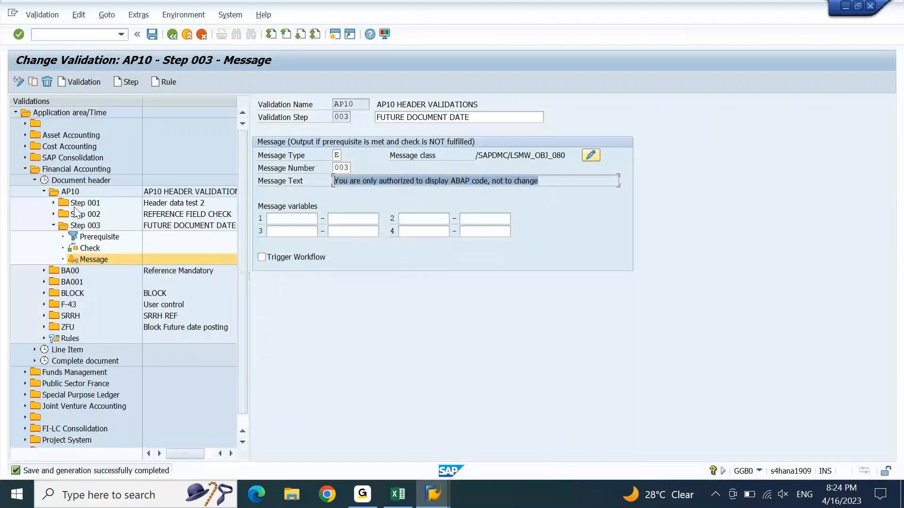
pyautogui.click(53, 226)
pyautogui.click(53, 227)
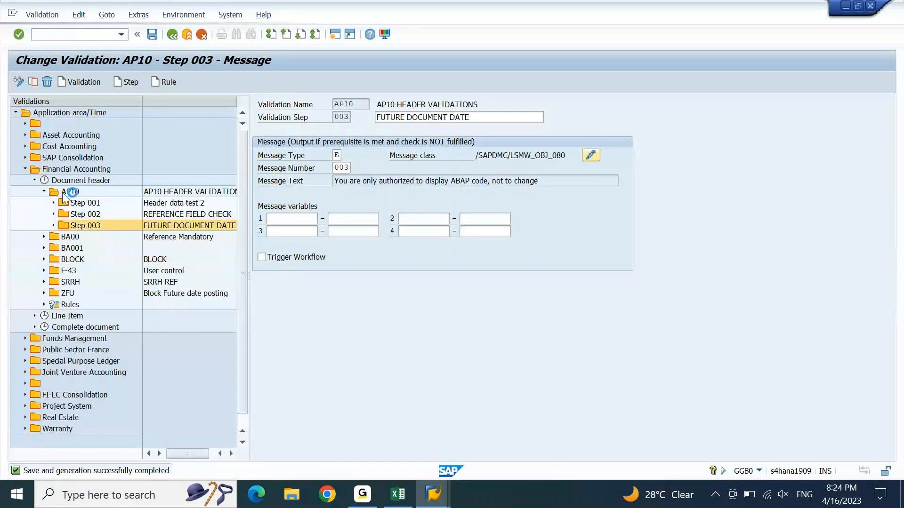
pyautogui.click(70, 192)
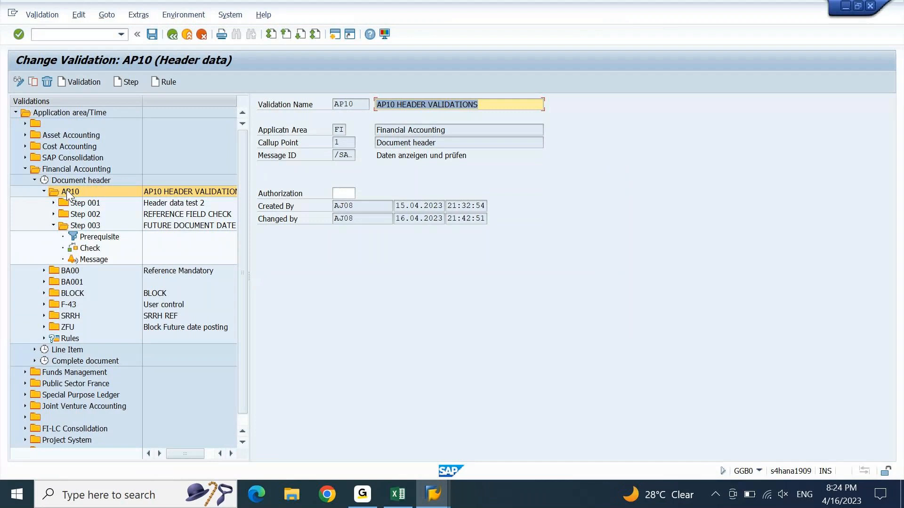
pyautogui.click(53, 226)
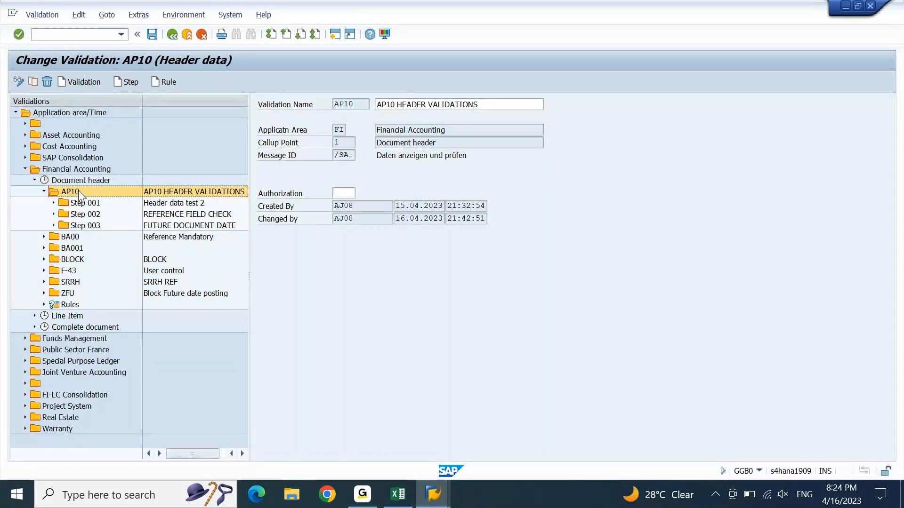
pyautogui.click(55, 15)
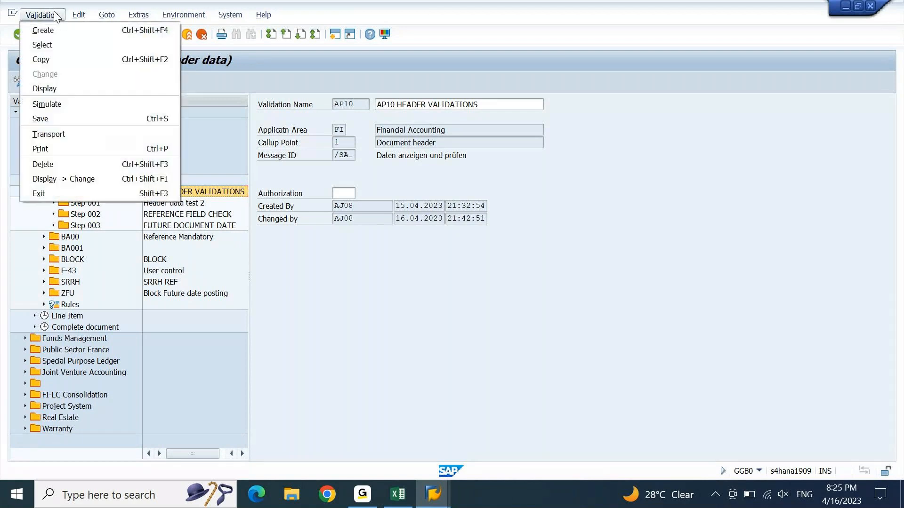
pyautogui.click(62, 133)
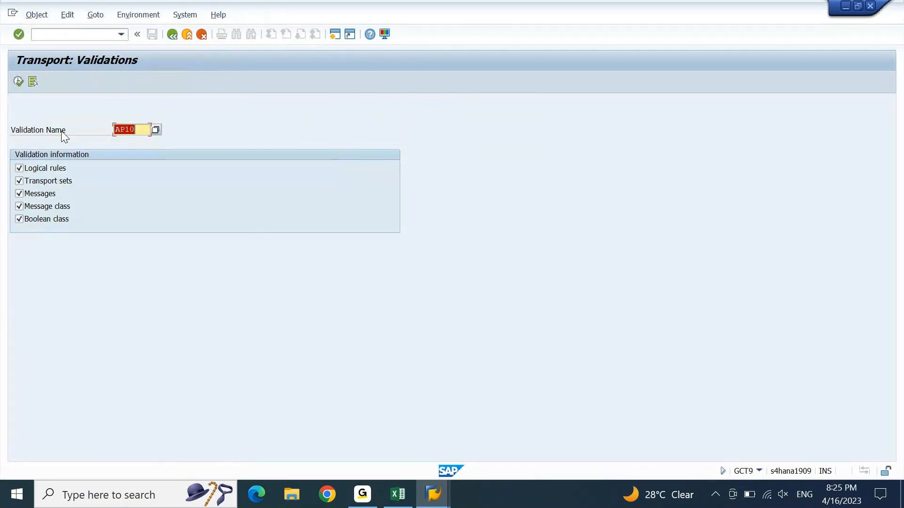
pyautogui.click(37, 183)
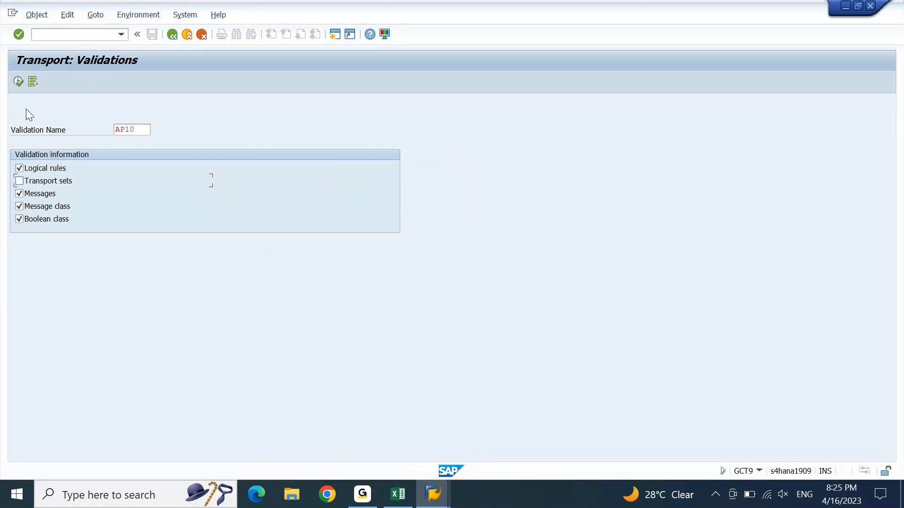
pyautogui.click(18, 81)
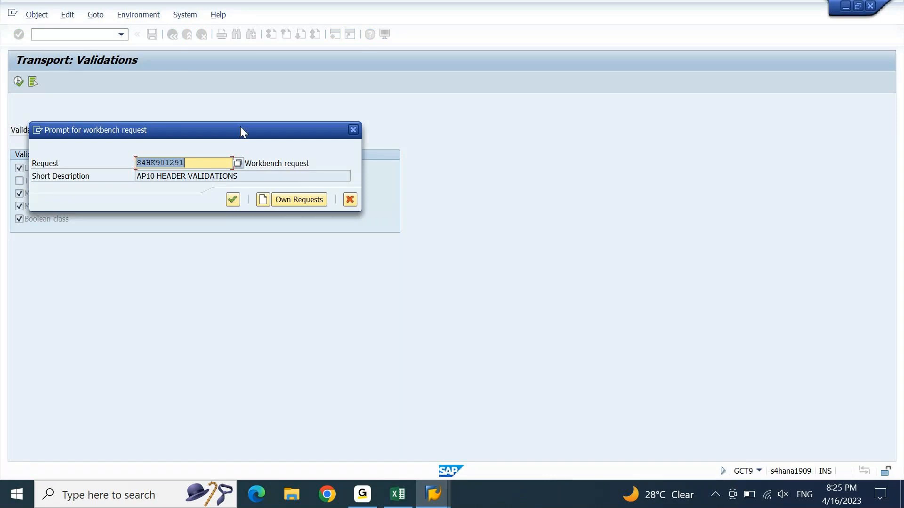
pyautogui.moveTo(240, 126); pyautogui.dragTo(436, 94)
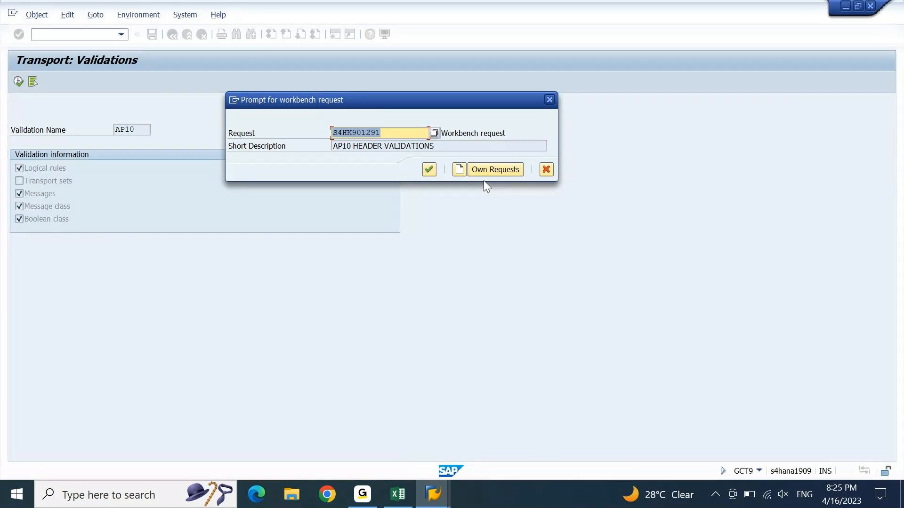
pyautogui.moveTo(508, 134); pyautogui.dragTo(434, 136)
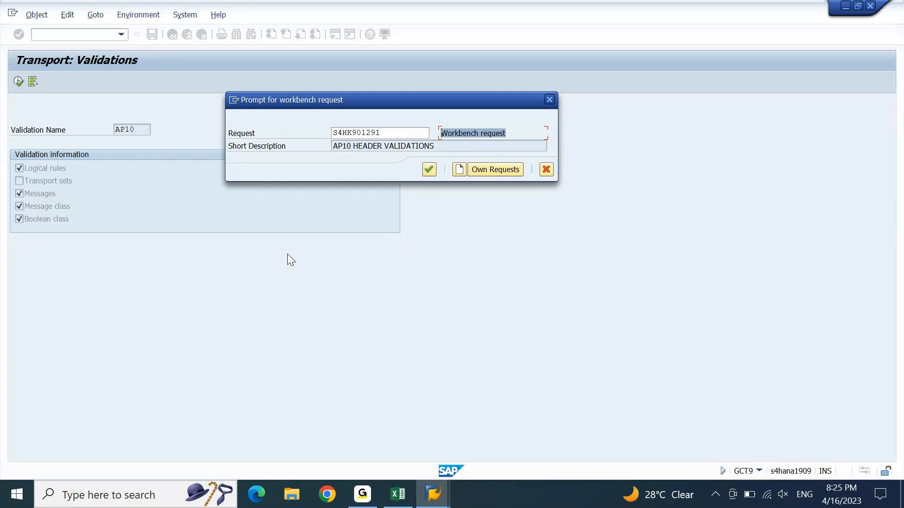
pyautogui.press('Escape')
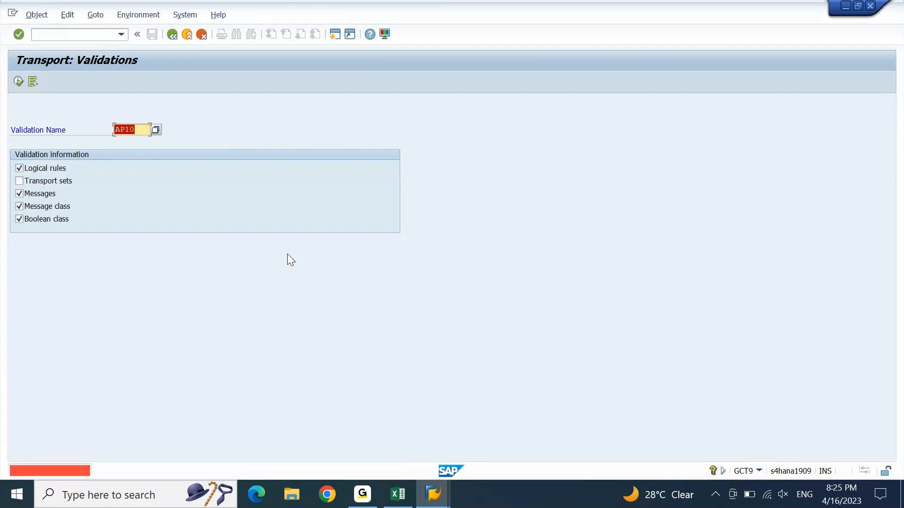
pyautogui.press('F3')
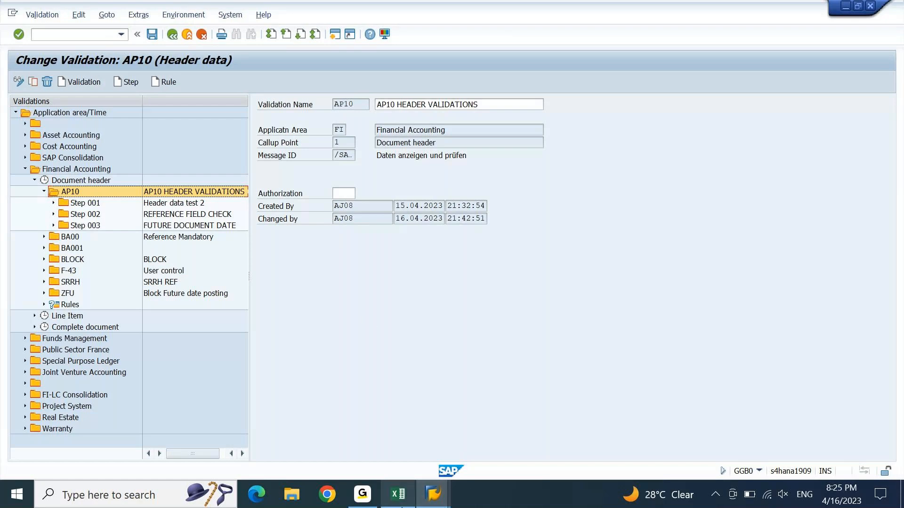
pyautogui.click(398, 494)
# Step: Select the Company Code prerequisite note in cell F139 of the Excel notes
pyautogui.click(293, 328)
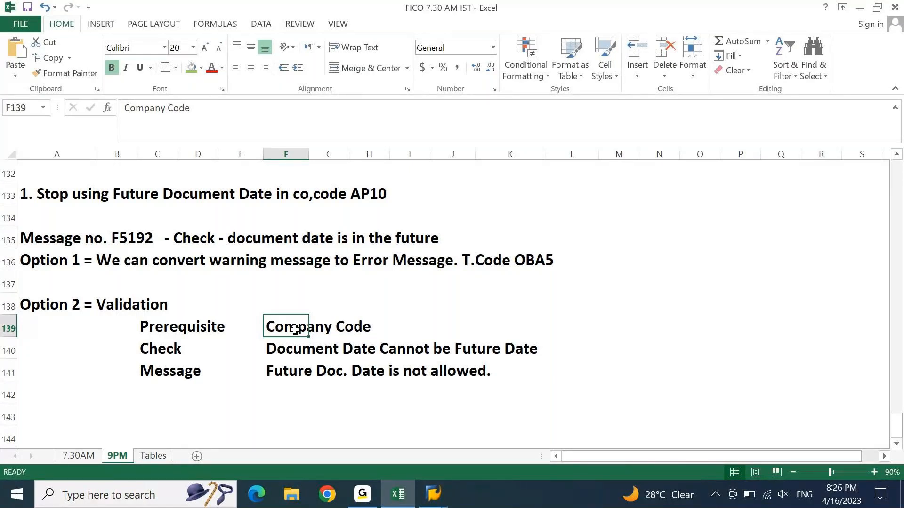
# Step: Extend F139's prerequisite to read 'Company Code = AP10 & DOC TYPE ='
pyautogui.press('Left')
pyautogui.press('Right')
pyautogui.press('F2')
pyautogui.write('=')
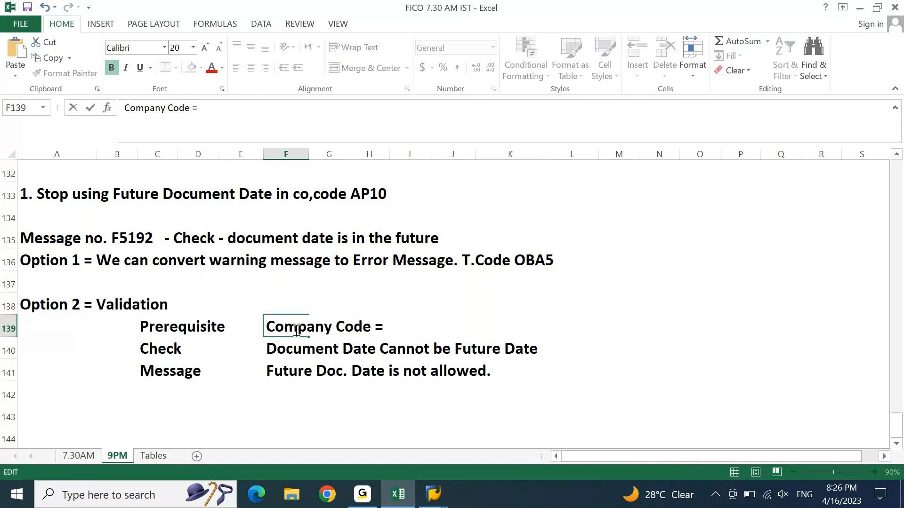
pyautogui.write('ap')
pyautogui.press('BackSpace')
pyautogui.press('BackSpace')
pyautogui.write('AP10')
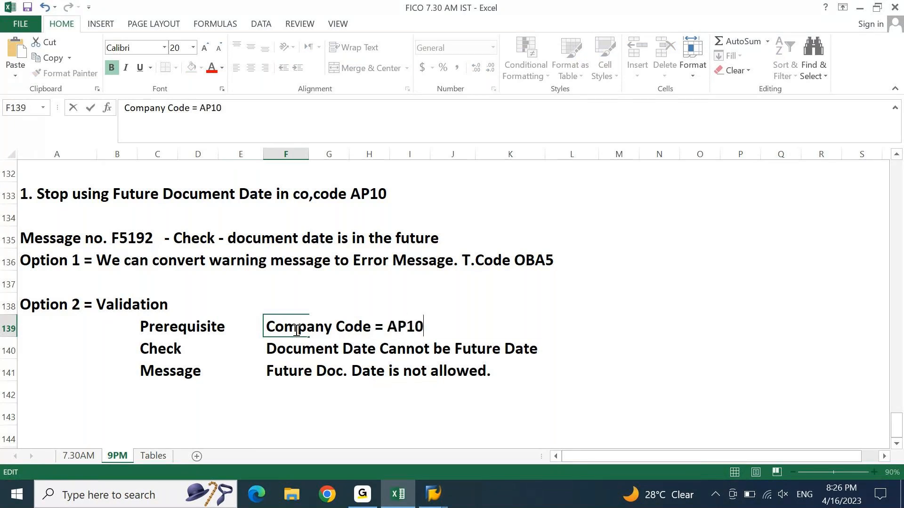
pyautogui.write(' & DOC TYPE =')
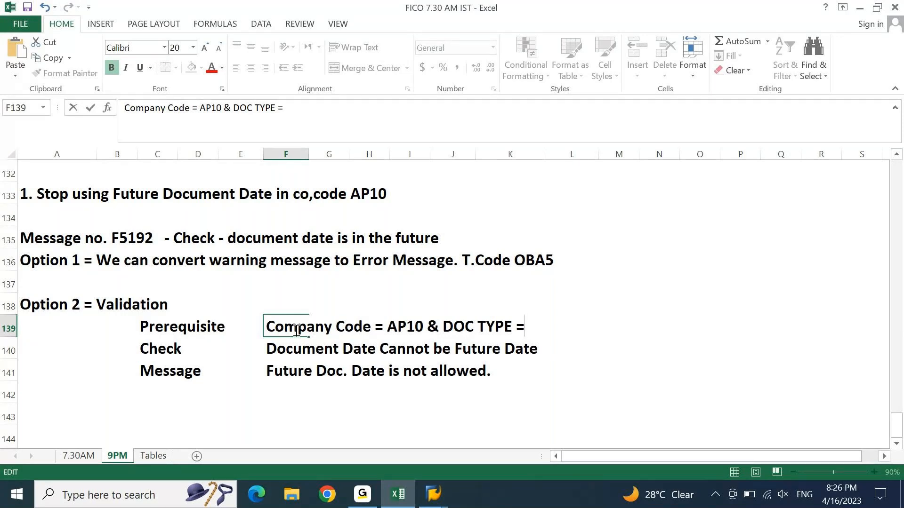
pyautogui.click(433, 494)
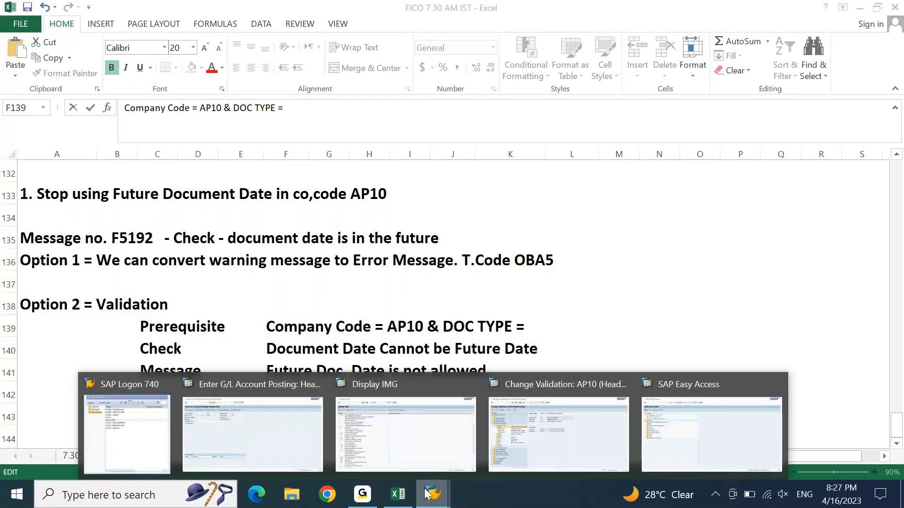
# Step: Review AP10 Step 002's prerequisite BKPF-BUKRS = 'AP10' AND BKPF-WAERS = 'USD'
pyautogui.click(558, 433)
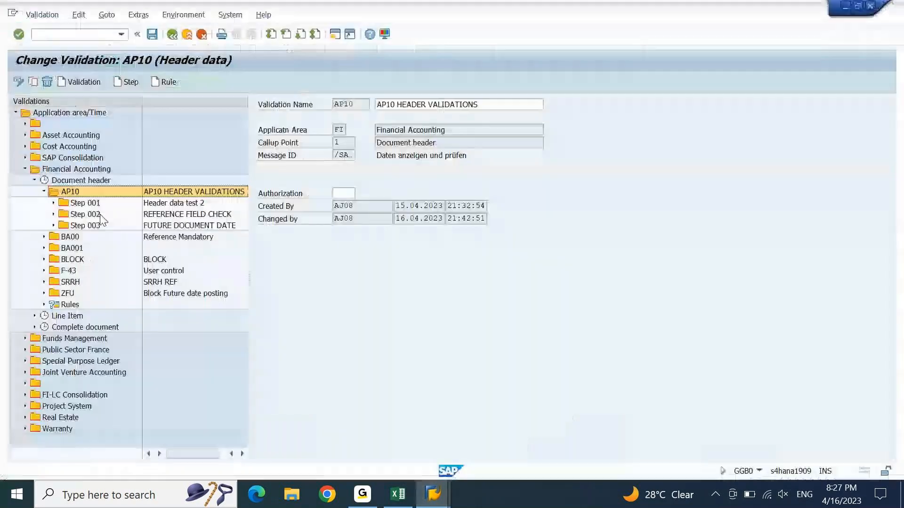
pyautogui.click(53, 214)
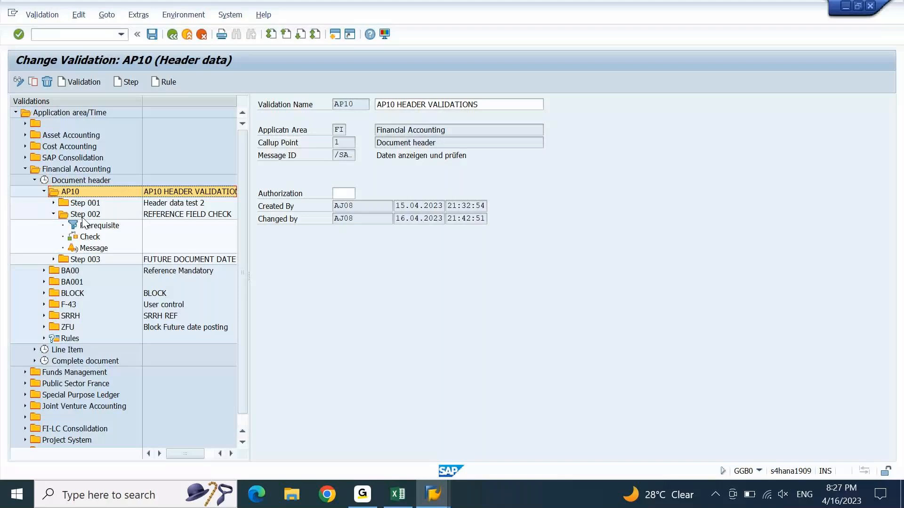
pyautogui.click(83, 217)
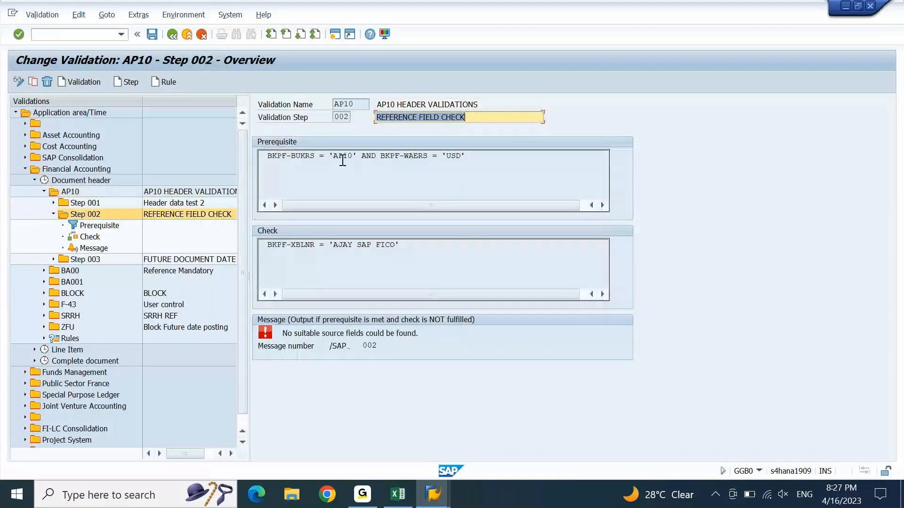
pyautogui.doubleClick(455, 157)
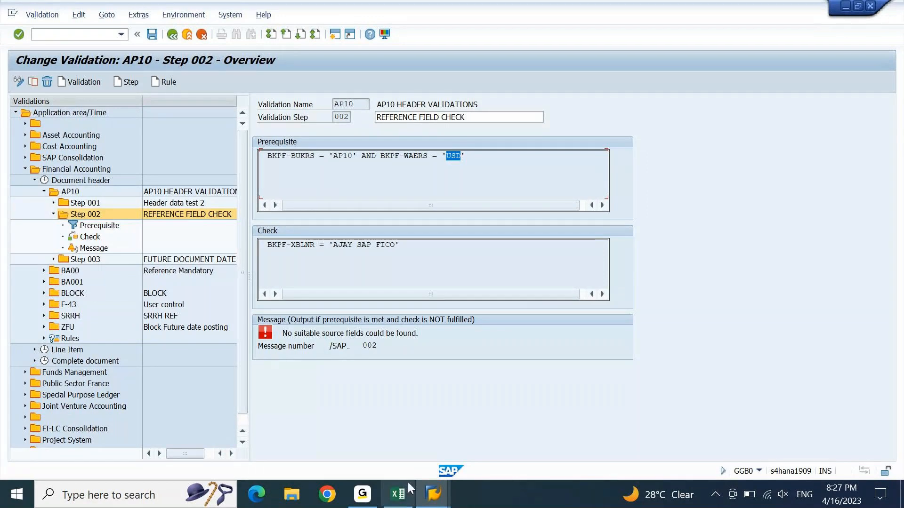
pyautogui.click(398, 495)
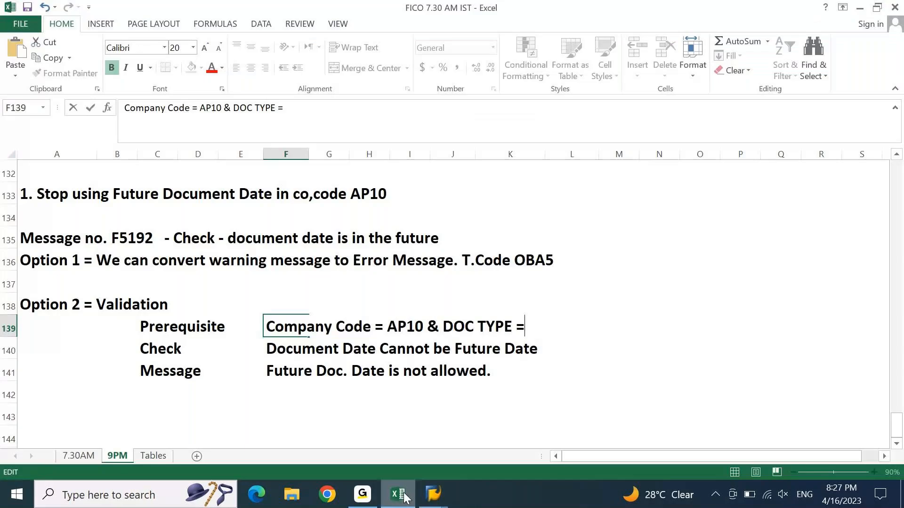
# Step: Add 'SA & KR' so F139 reads 'Company Code = AP10 & DOC TYPE = SA & KR'
pyautogui.write('SA & KR')
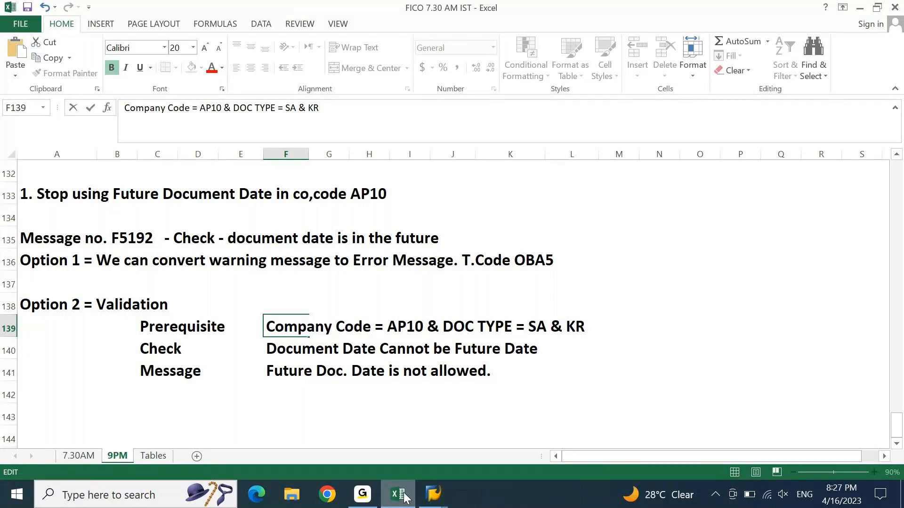
pyautogui.press('Return')
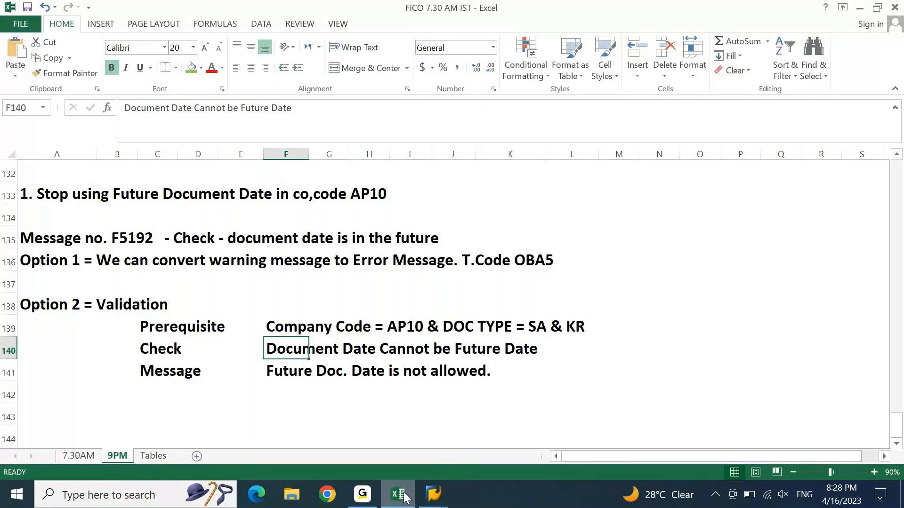
pyautogui.press('Up')
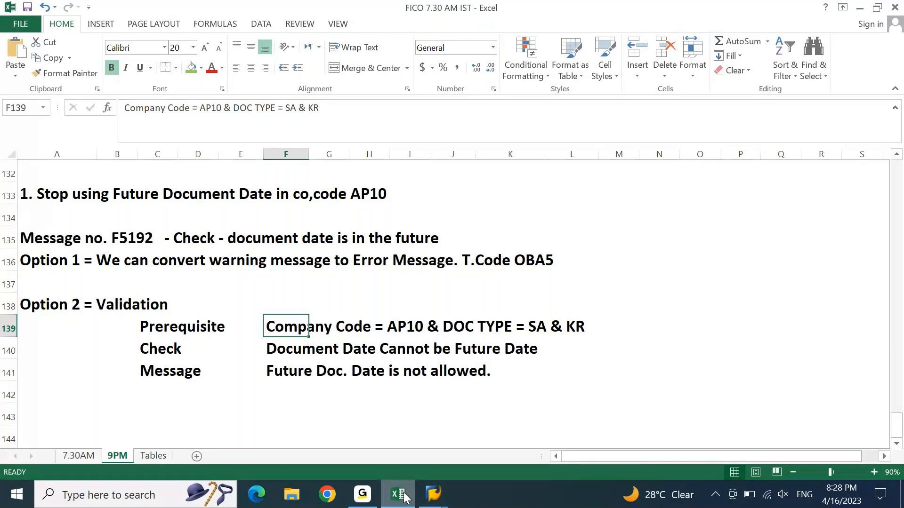
pyautogui.press('Down')
pyautogui.press('Down')
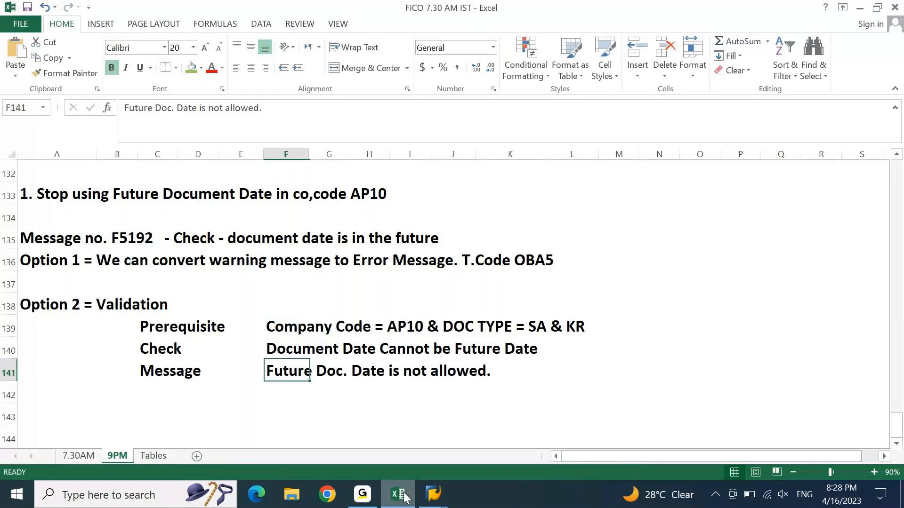
pyautogui.press('Down')
pyautogui.press('Down')
pyautogui.press('Down')
pyautogui.press('Left')
pyautogui.press('Left')
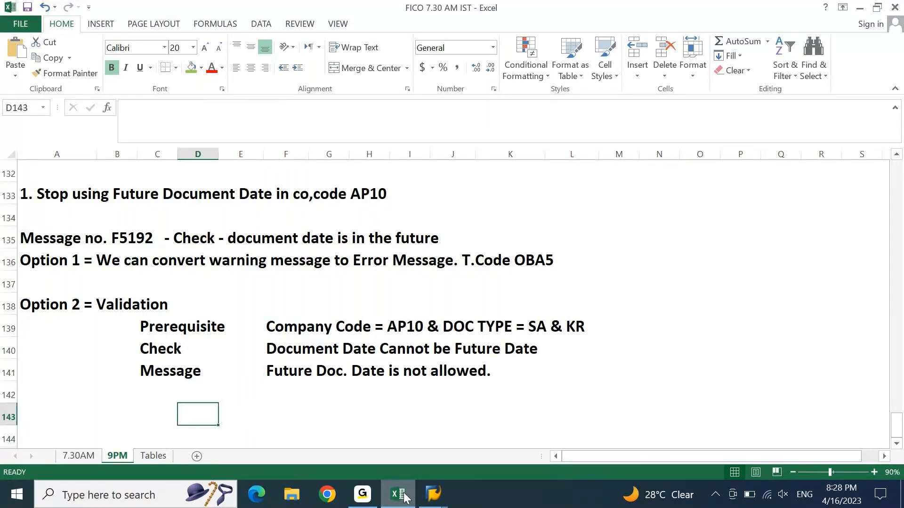
# Step: Enter the heading 'Exception Handling' in D143 and select it across D143:G143
pyautogui.write('eXCEPTOP')
pyautogui.press('BackSpace')
pyautogui.press('BackSpace')
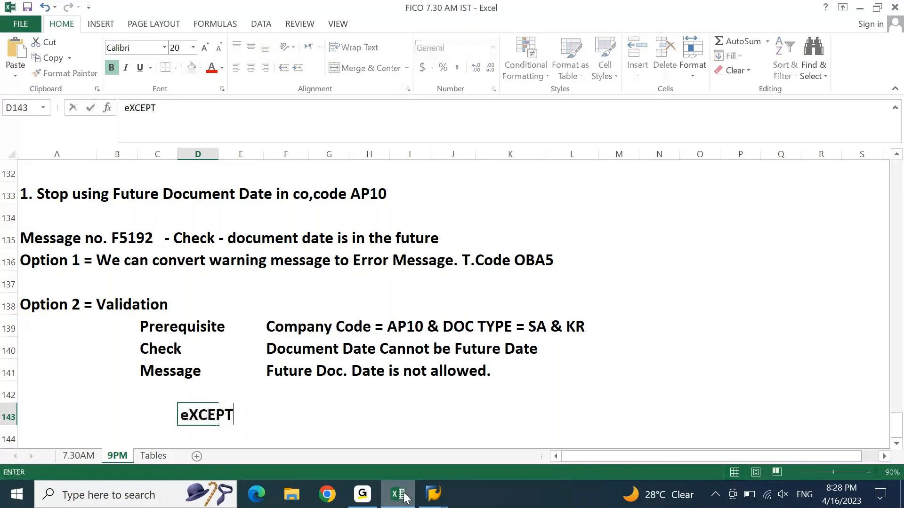
pyautogui.write('ION Handling')
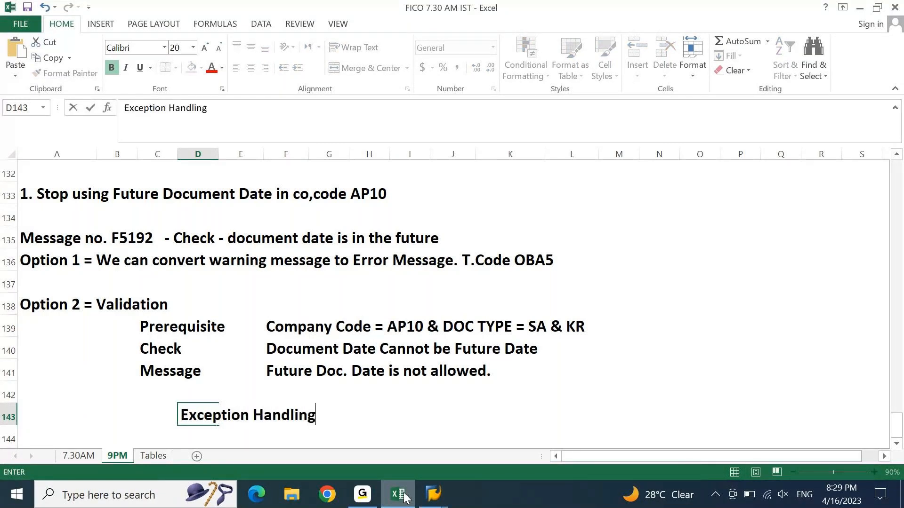
pyautogui.press('Return')
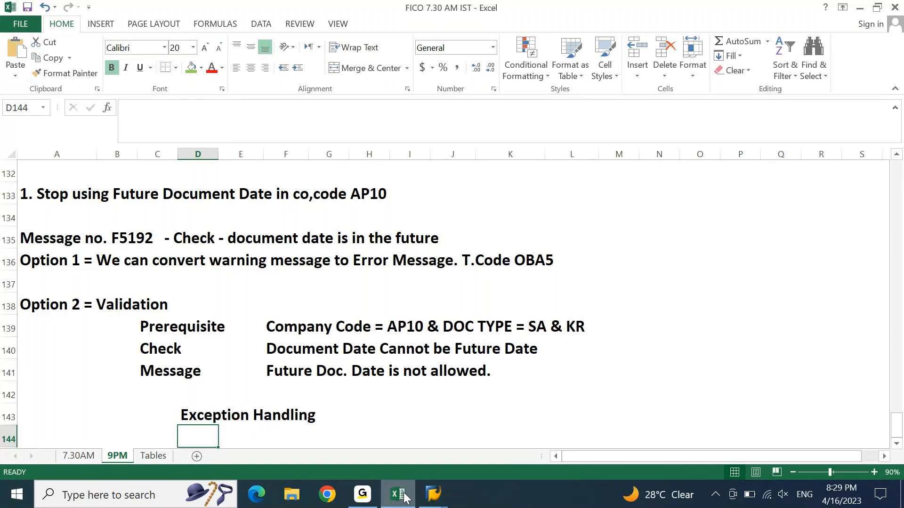
pyautogui.press('Up')
pyautogui.hotkey('shift', 'Right')
pyautogui.hotkey('shift', 'Right')
pyautogui.hotkey('shift', 'Right')
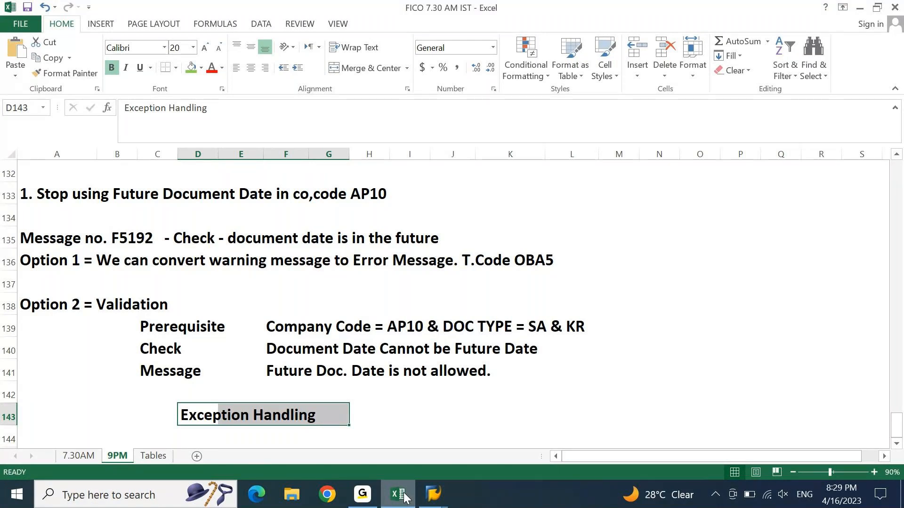
pyautogui.click(472, 346)
pyautogui.click(294, 328)
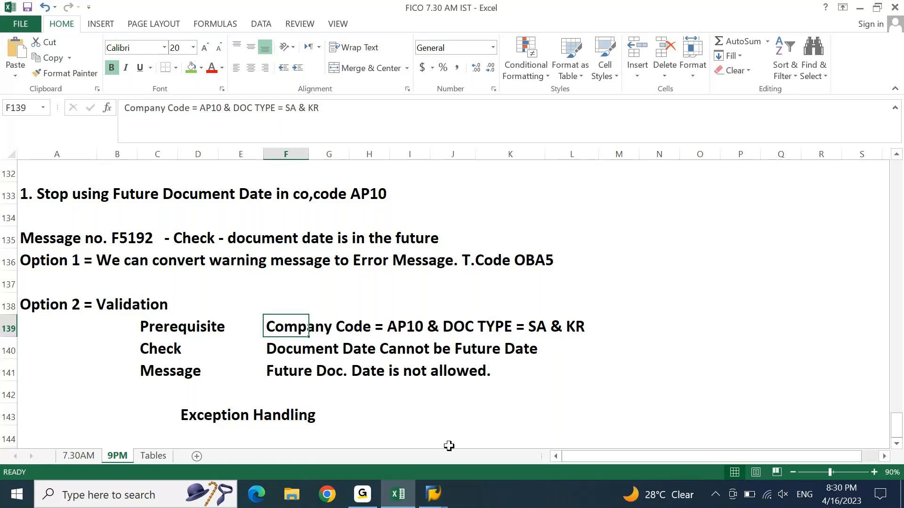
pyautogui.click(434, 494)
# Step: Append AND to Step 003's Company Code = 'AP10' prerequisite, then switch to SAP Easy Access
pyautogui.click(567, 434)
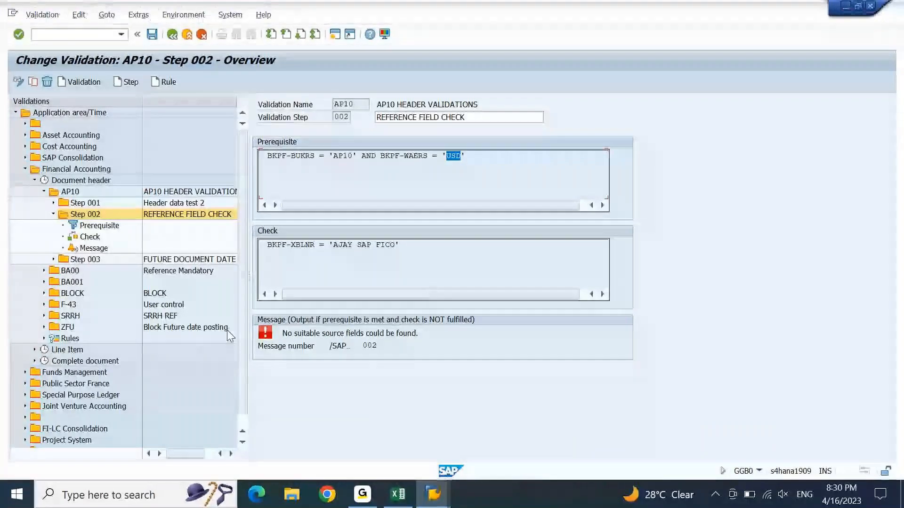
pyautogui.click(53, 214)
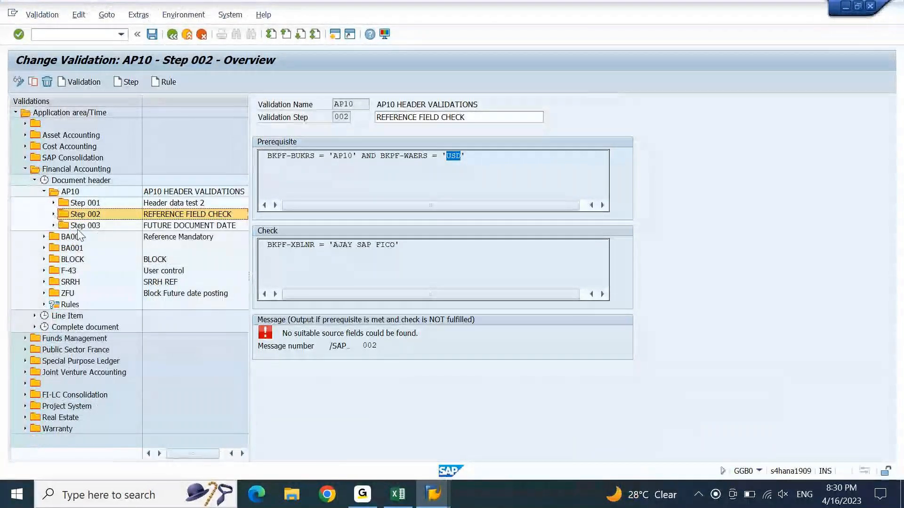
pyautogui.doubleClick(73, 225)
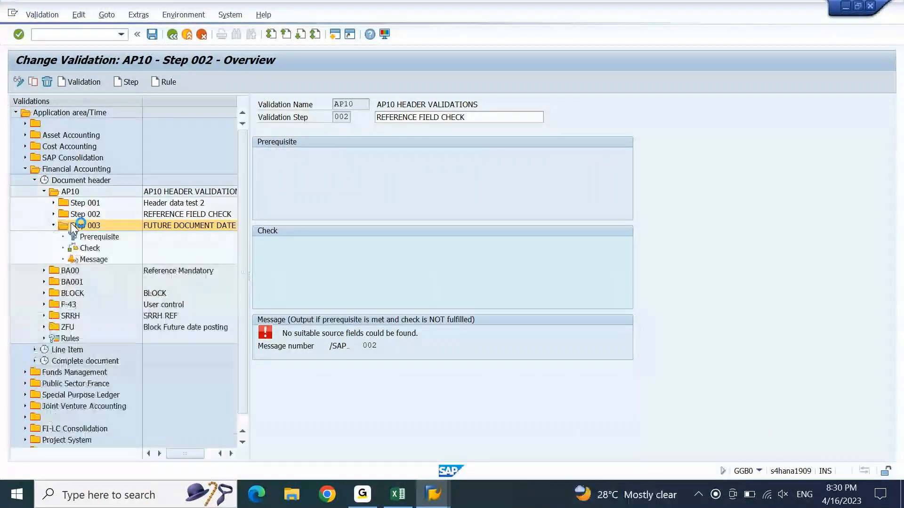
pyautogui.click(83, 238)
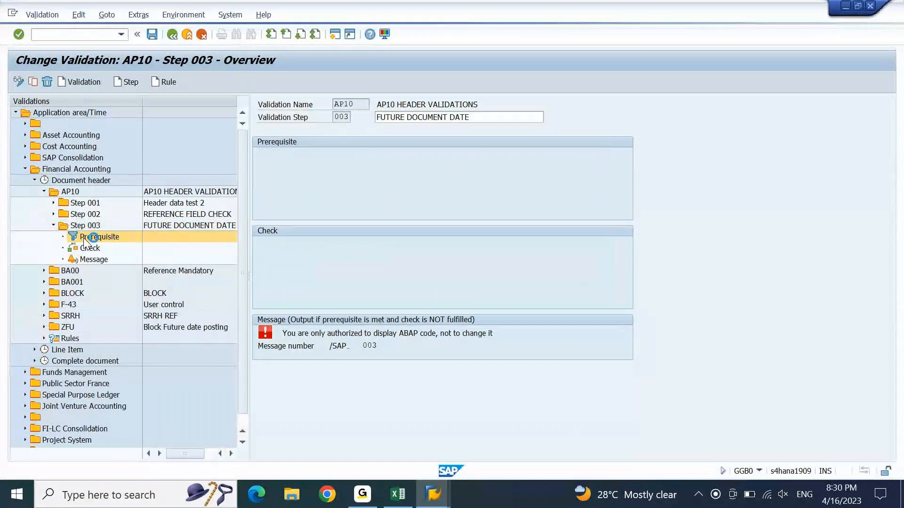
pyautogui.doubleClick(83, 237)
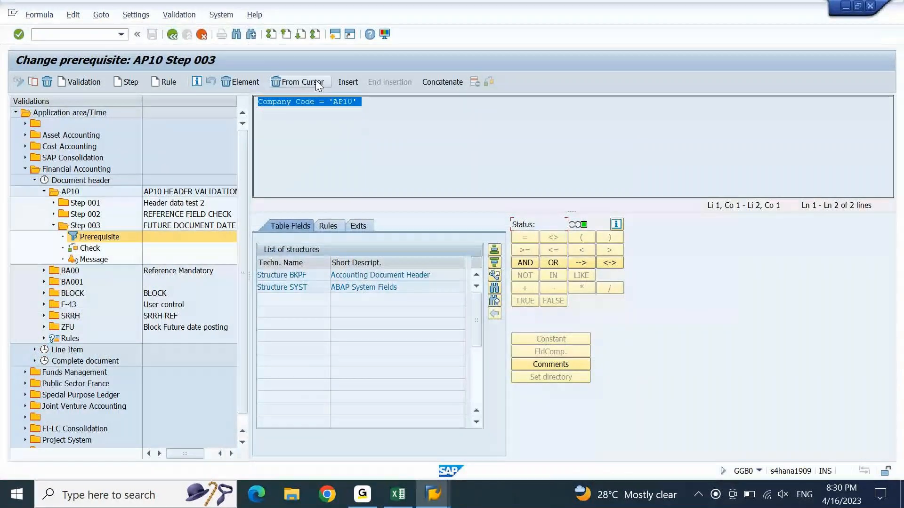
pyautogui.click(369, 104)
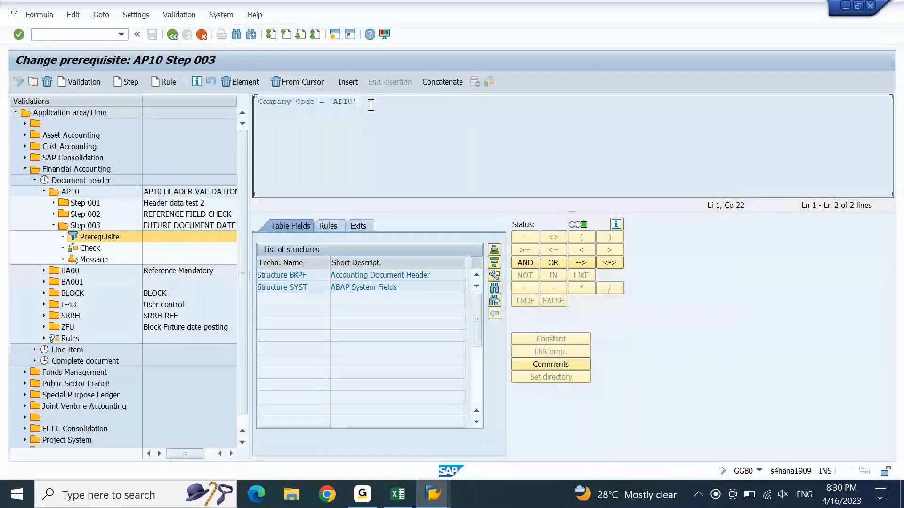
pyautogui.click(527, 264)
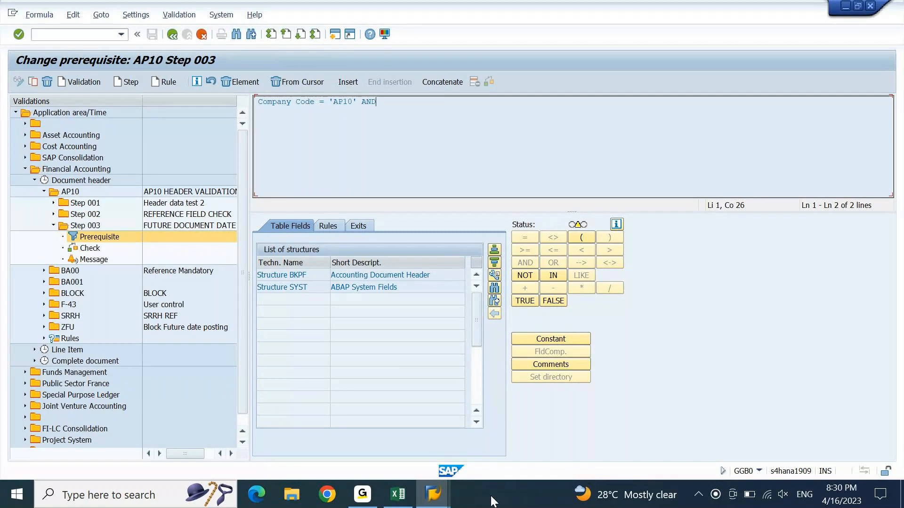
pyautogui.click(434, 495)
pyautogui.click(711, 434)
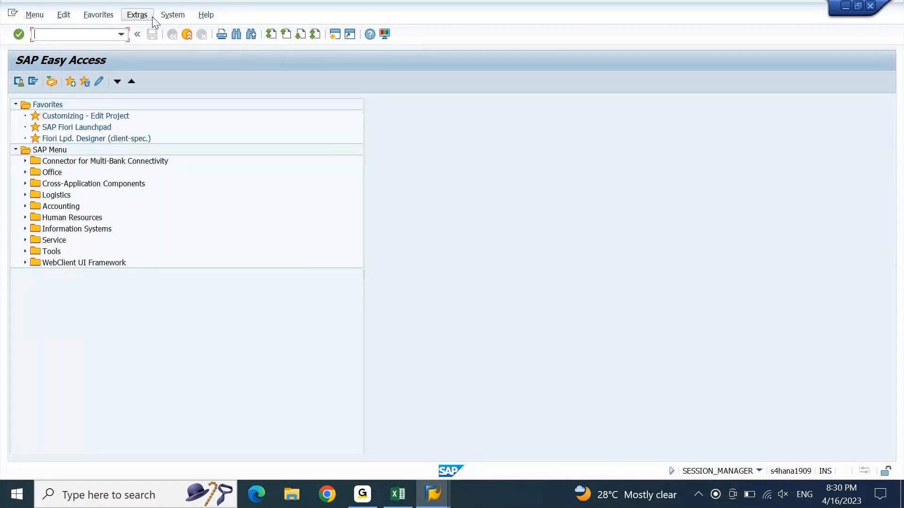
# Step: Open the ABAP Dictionary with se11 and try to display table BKPS
pyautogui.write('se11')
pyautogui.press('Return')
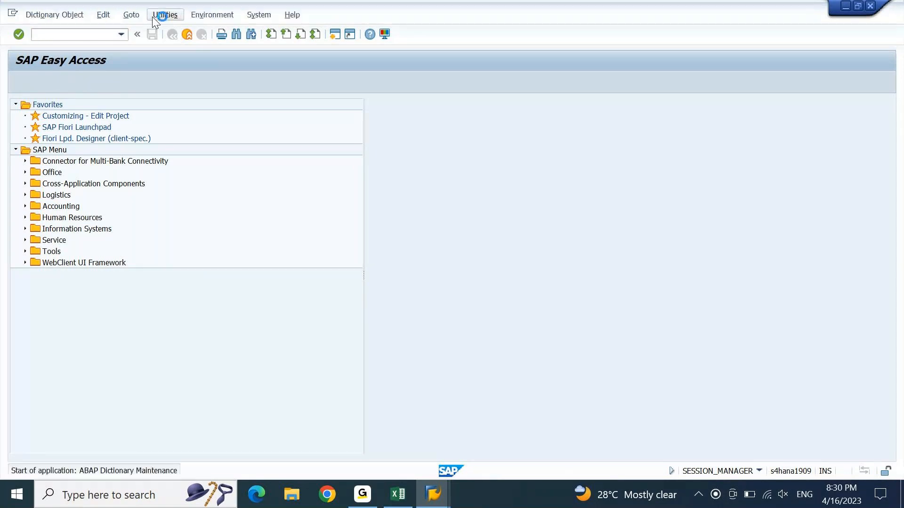
pyautogui.write('bkp')
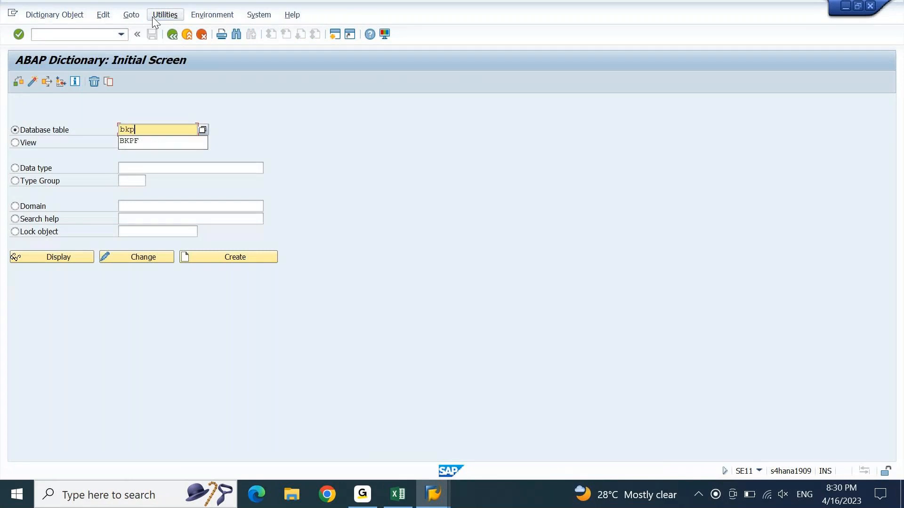
pyautogui.write('s')
pyautogui.press('Return')
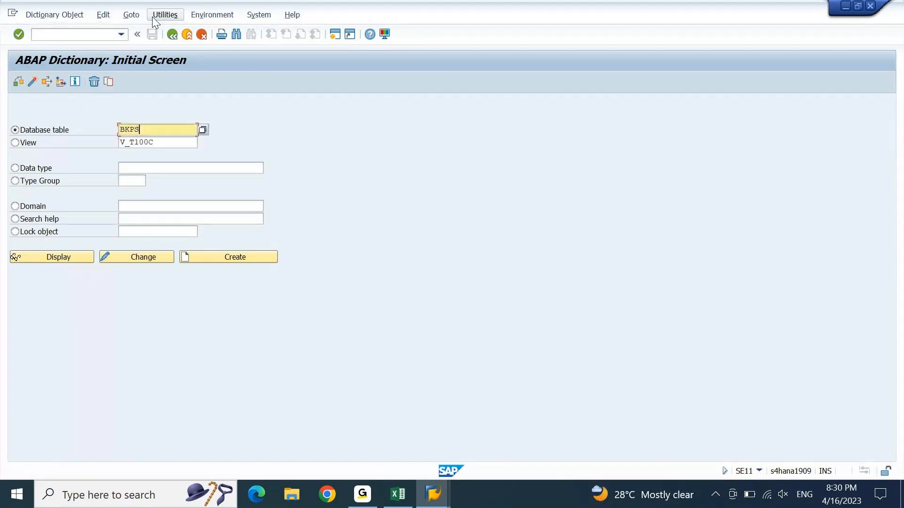
pyautogui.press('BackSpace')
pyautogui.write('s')
pyautogui.press('Return')
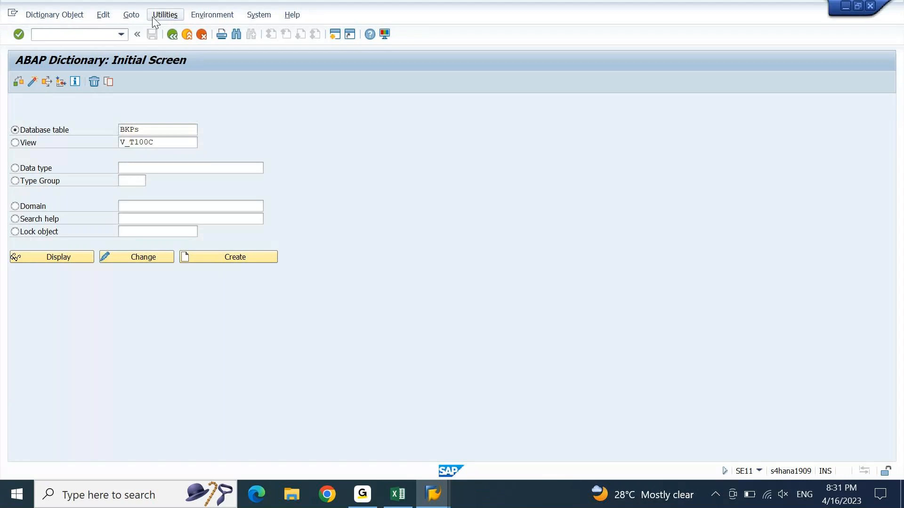
pyautogui.click(39, 257)
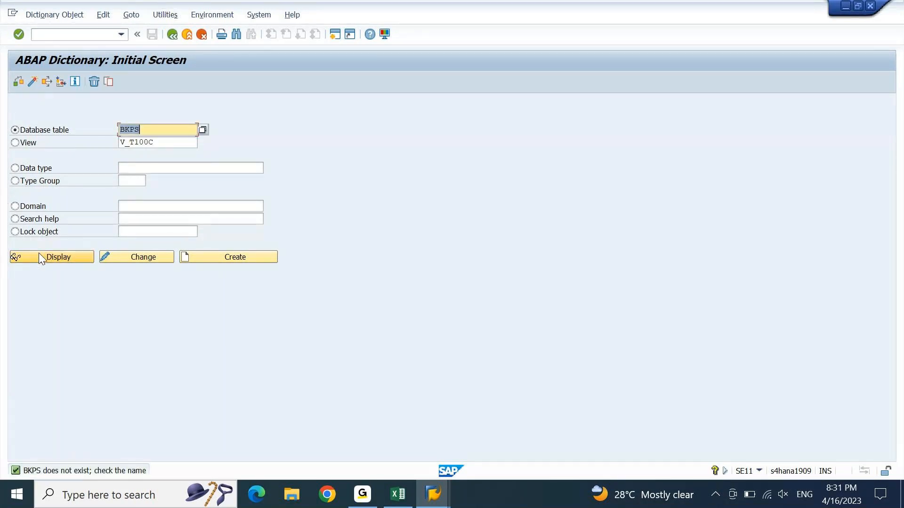
# Step: Delete V_T100C from the View field and correct the table name to BKPF
pyautogui.press('Tab')
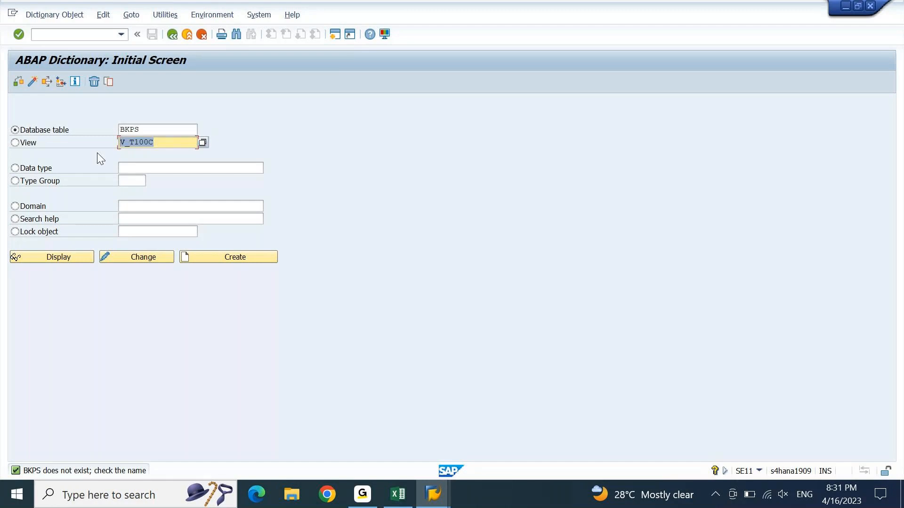
pyautogui.press('Delete')
pyautogui.click(146, 131)
pyautogui.press('BackSpace')
pyautogui.write('f')
pyautogui.press('Tab')
# Step: Display table BKPF and point out the MANDT field and the BLART Document type field
pyautogui.click(69, 256)
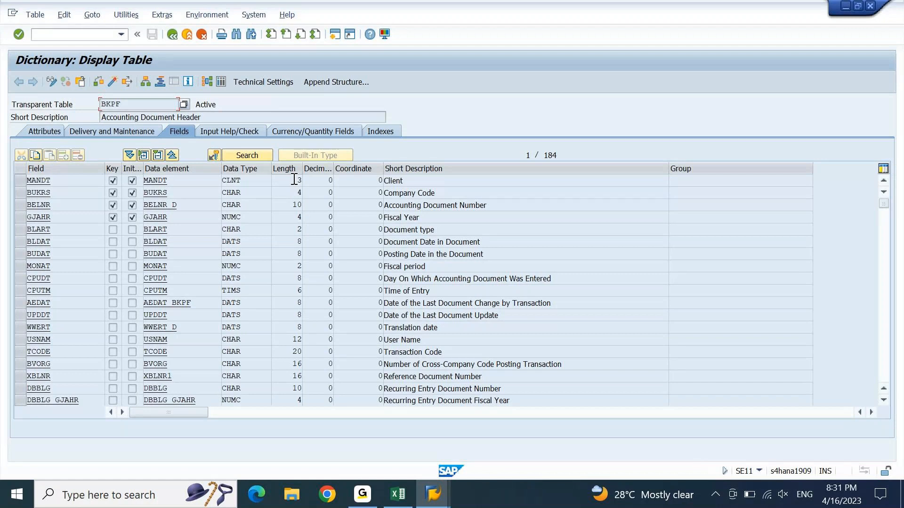
pyautogui.moveTo(294, 179); pyautogui.dragTo(310, 180)
pyautogui.click(60, 181)
pyautogui.moveTo(59, 181); pyautogui.dragTo(23, 184)
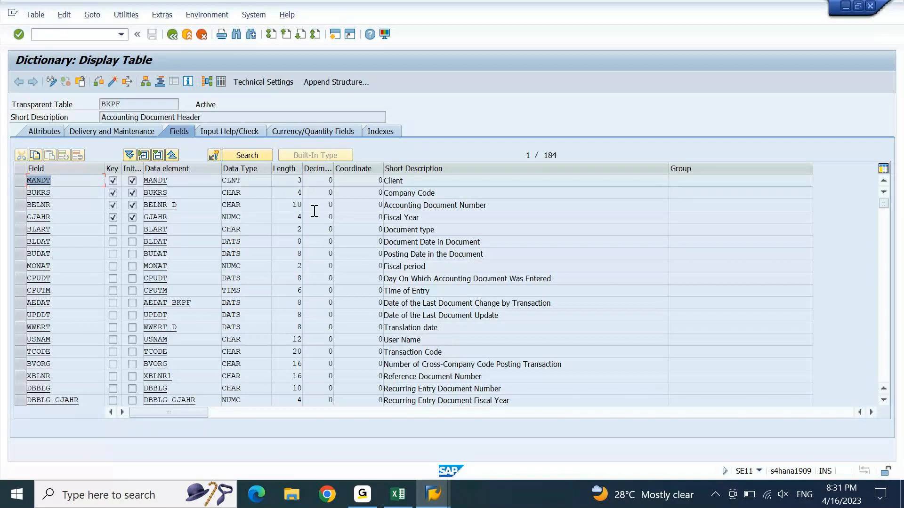
pyautogui.moveTo(450, 229); pyautogui.dragTo(379, 231)
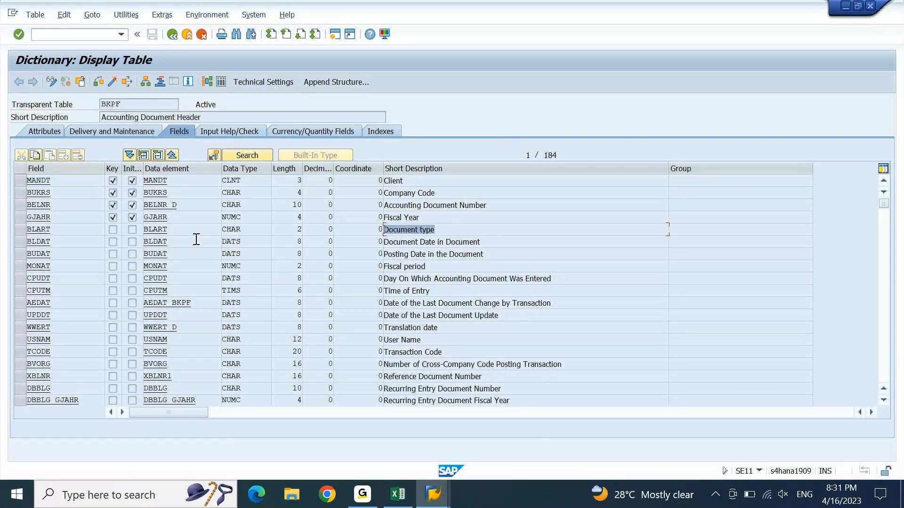
pyautogui.moveTo(184, 230); pyautogui.dragTo(142, 230)
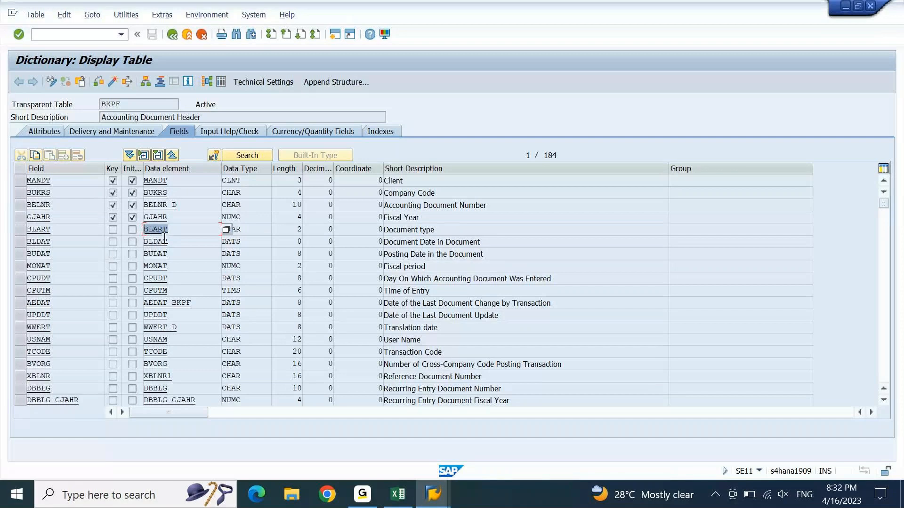
pyautogui.click(189, 232)
pyautogui.moveTo(188, 232); pyautogui.dragTo(133, 241)
pyautogui.click(134, 241)
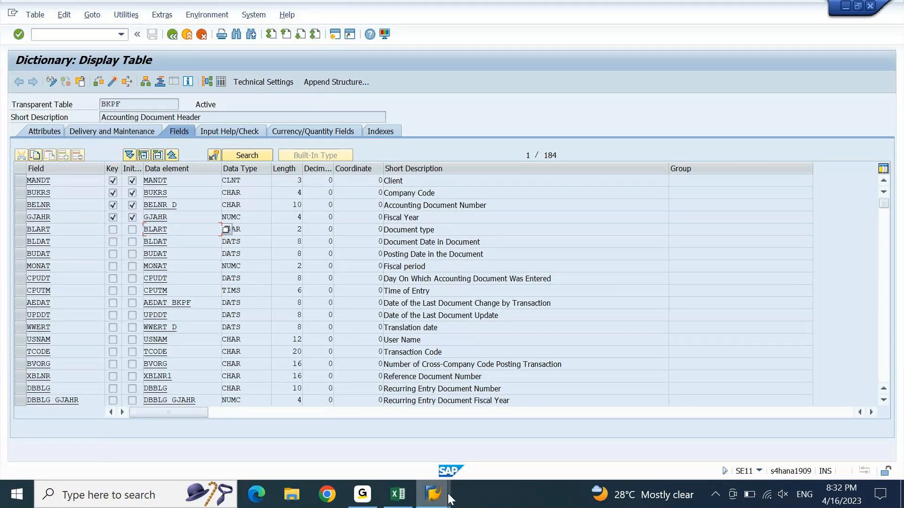
# Step: Search the Accounting Document Header (BKPF) fields and insert BKPF-BLART into the prerequisite formula
pyautogui.moveTo(449, 499)
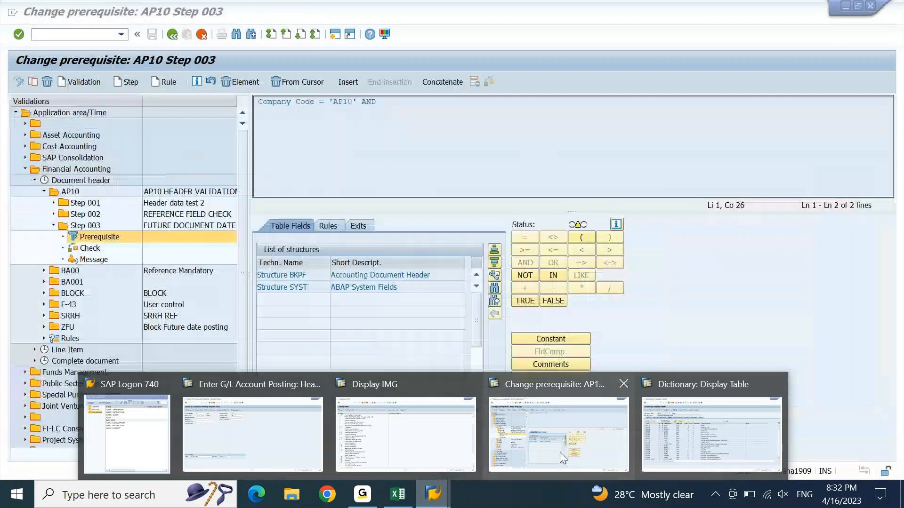
pyautogui.click(560, 452)
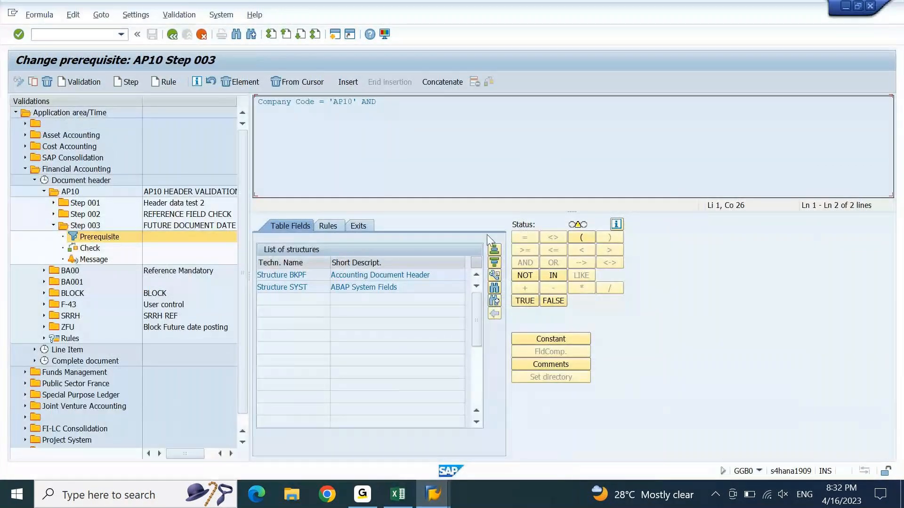
pyautogui.click(432, 277)
pyautogui.doubleClick(425, 278)
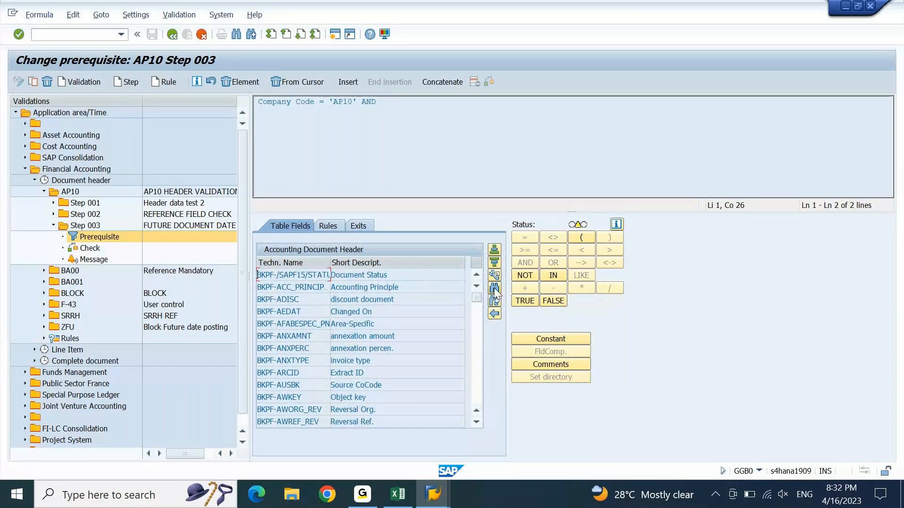
pyautogui.click(494, 287)
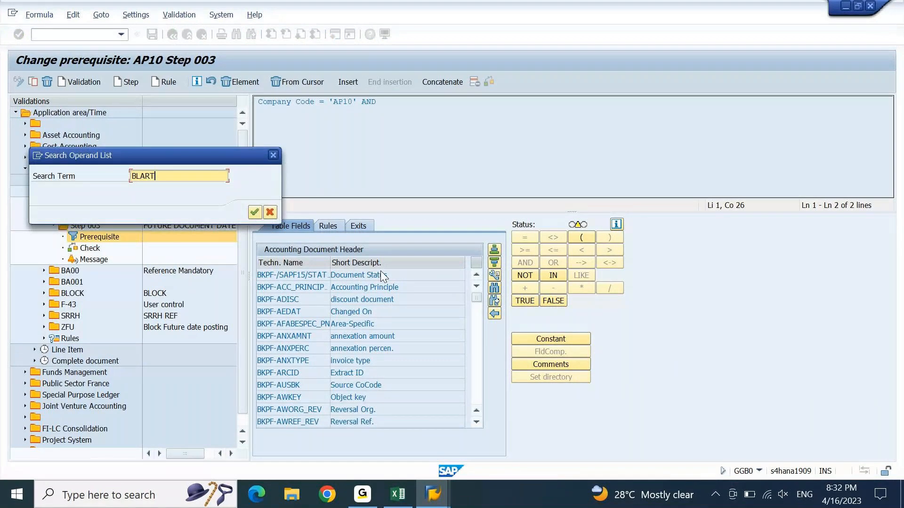
pyautogui.press('Return')
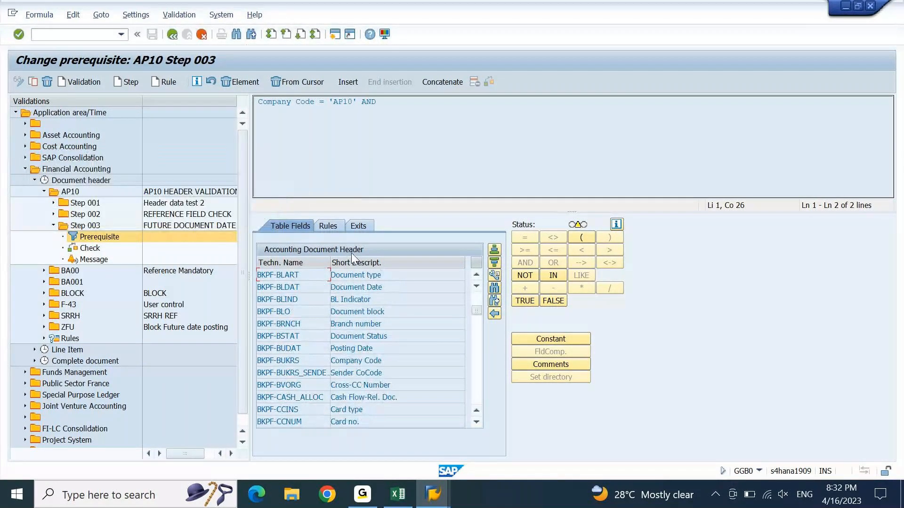
pyautogui.doubleClick(313, 275)
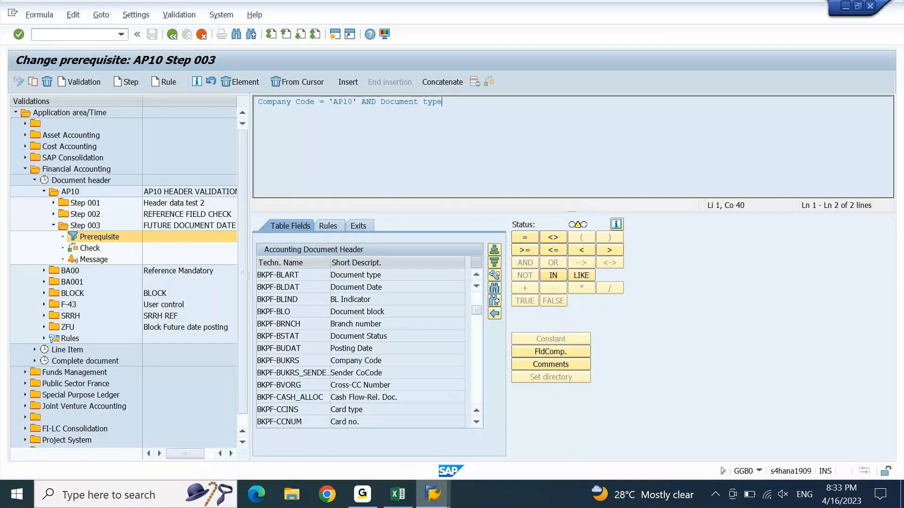
# Step: End the current transaction with /n and start set creation with GS01
pyautogui.click(432, 494)
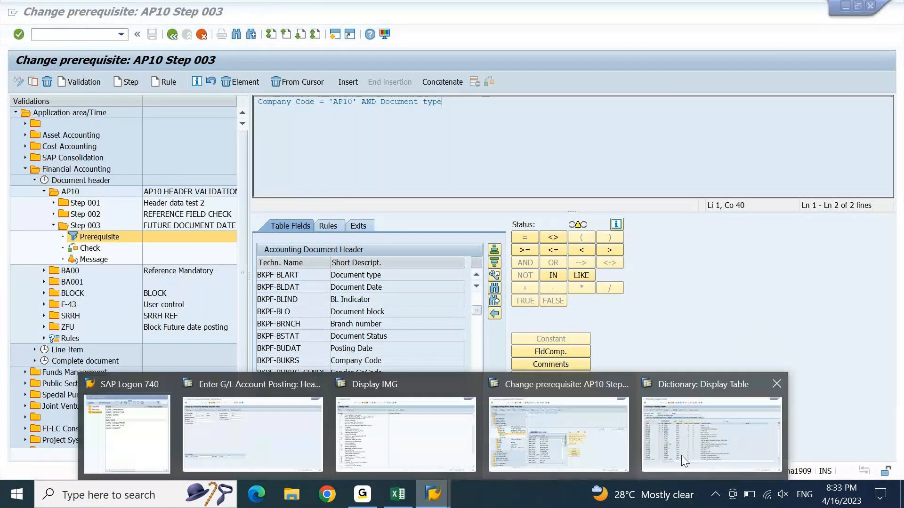
pyautogui.click(682, 456)
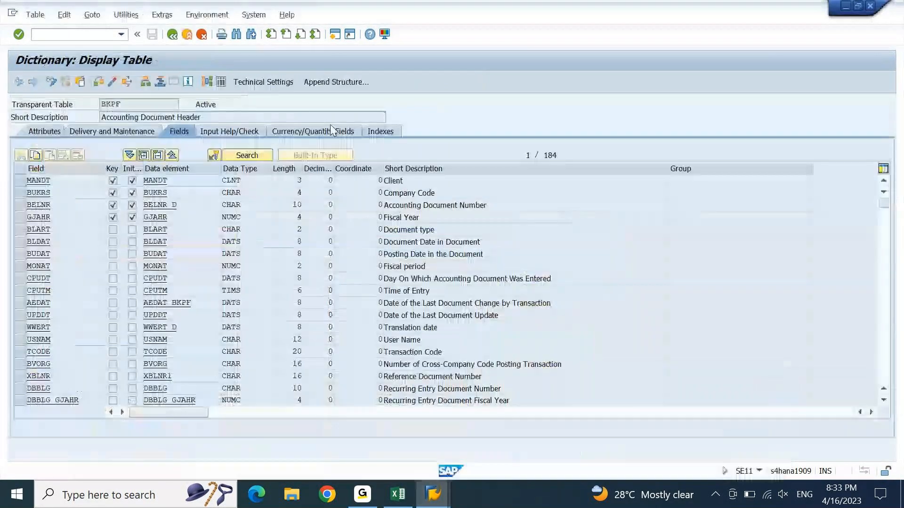
pyautogui.click(92, 35)
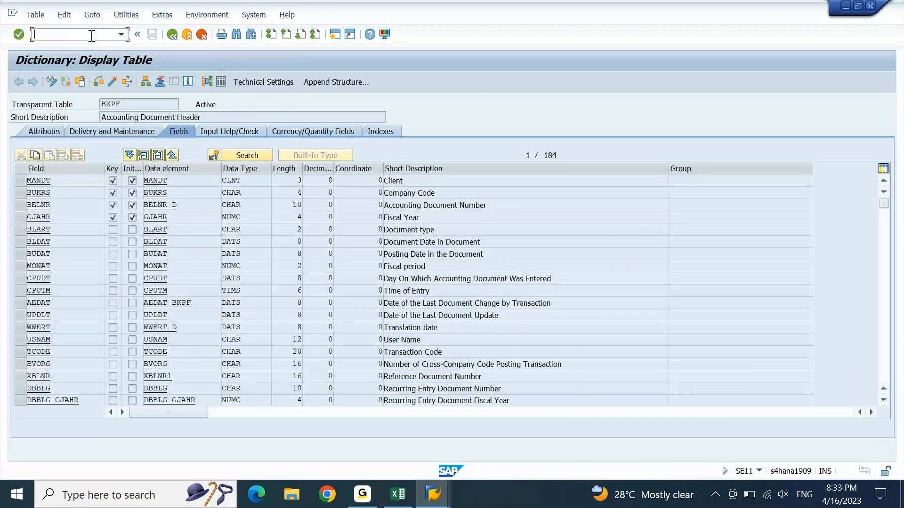
pyautogui.write('/n')
pyautogui.press('Return')
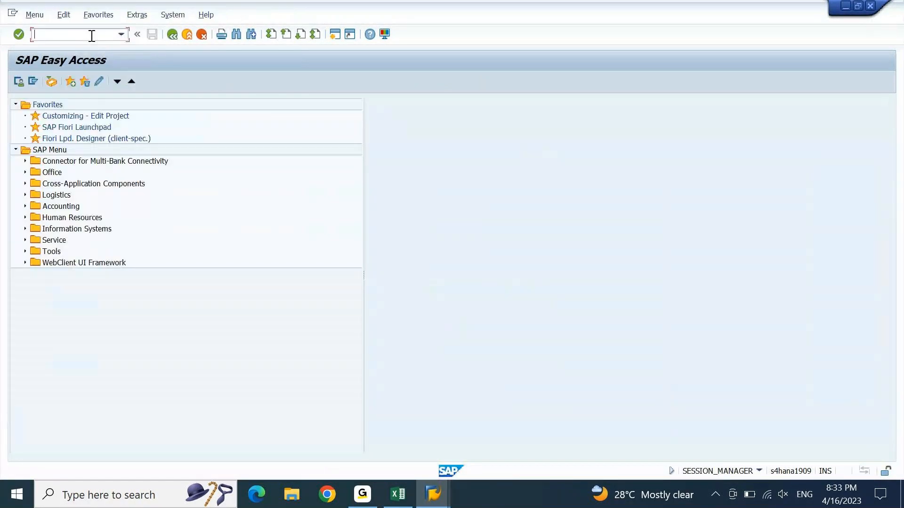
pyautogui.write('GS')
pyautogui.press('BackSpace')
pyautogui.write('S01')
pyautogui.press('Return')
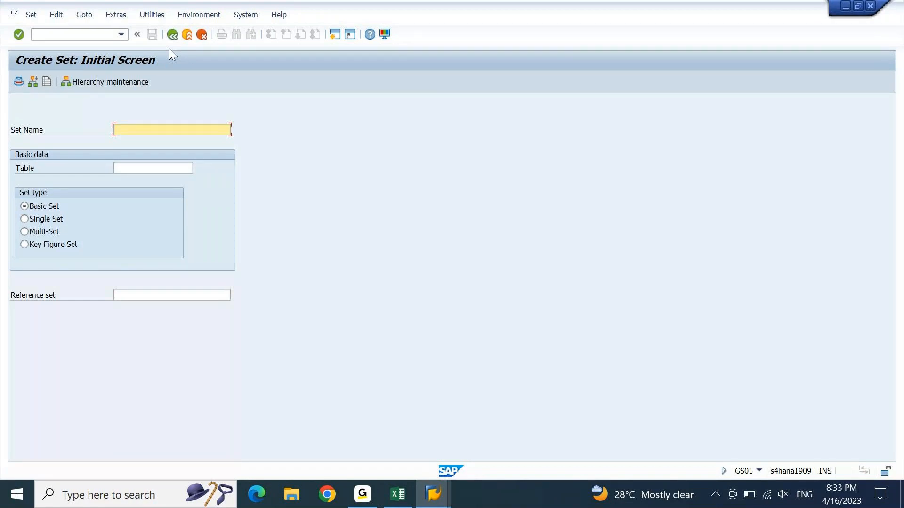
# Step: Enter set name ZDOCTYPE with table BKPF as a basic set
pyautogui.write('Z')
pyautogui.write('TC')
pyautogui.press('BackSpace')
pyautogui.press('BackSpace')
pyautogui.write('DOCTYPE')
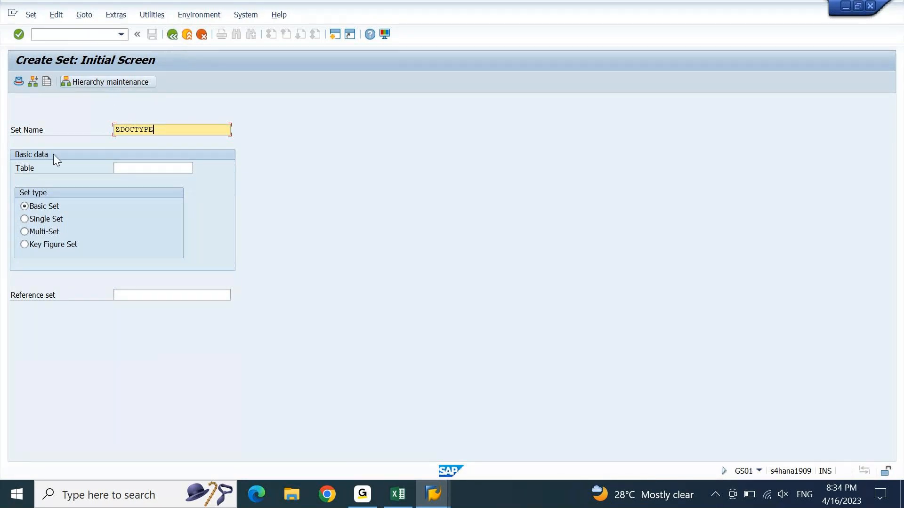
pyautogui.click(131, 170)
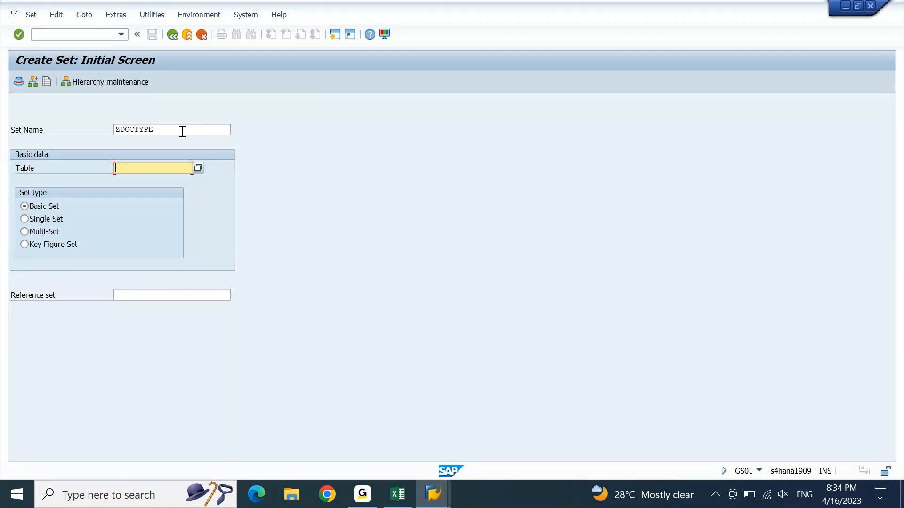
pyautogui.write('BKPF')
pyautogui.moveTo(182, 132); pyautogui.dragTo(116, 134)
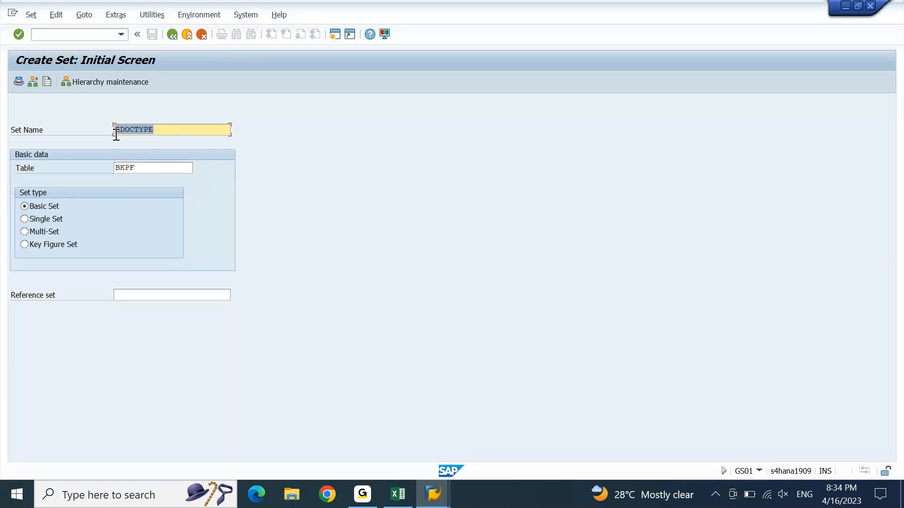
pyautogui.moveTo(138, 168); pyautogui.dragTo(116, 170)
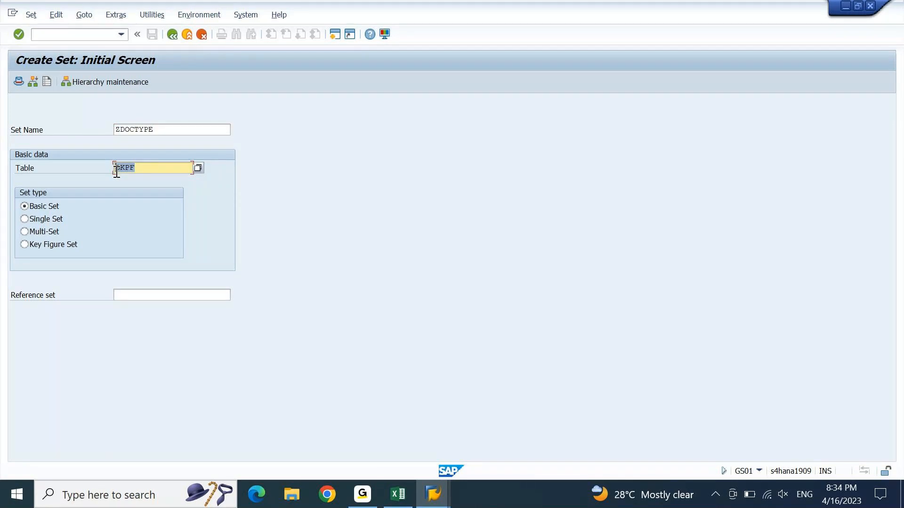
# Step: Assign field BLART to the ZDOCTYPE set to reach the value-entry screen
pyautogui.press('Return')
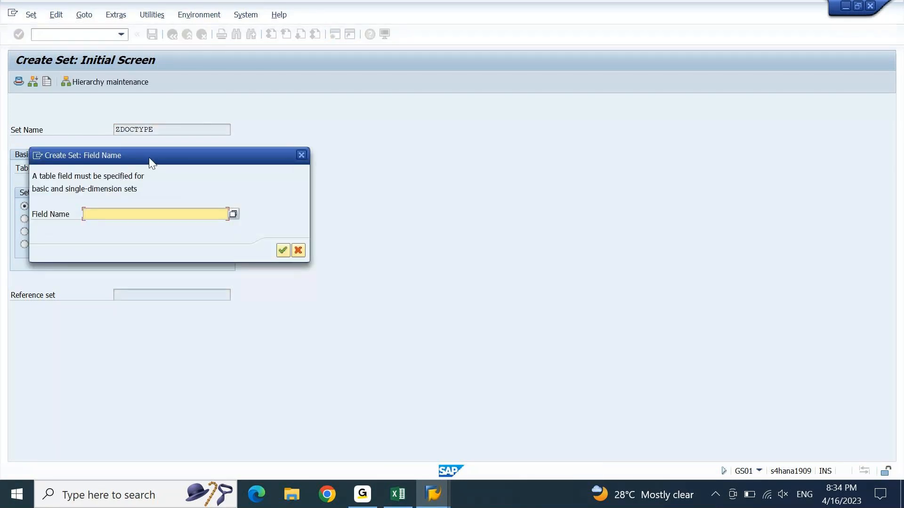
pyautogui.moveTo(154, 157); pyautogui.dragTo(416, 98)
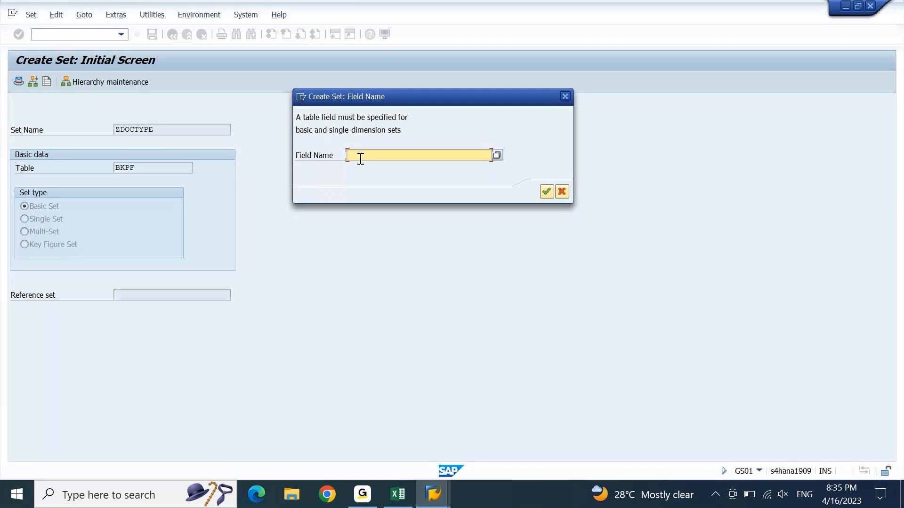
pyautogui.write('BLART')
pyautogui.click(546, 193)
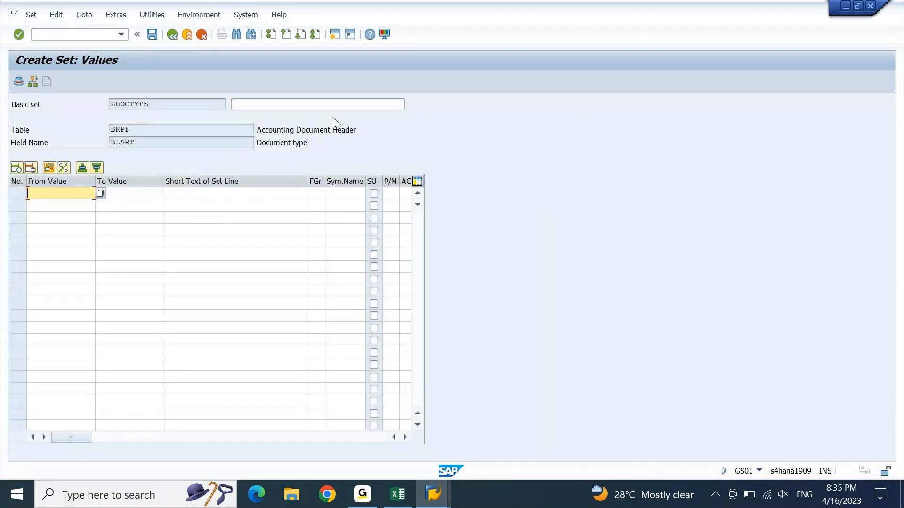
# Step: Give the set the description 'DOC TYPE FOR FUTURE DOC DATE VALIDATION'
pyautogui.click(351, 108)
pyautogui.write('DOC ')
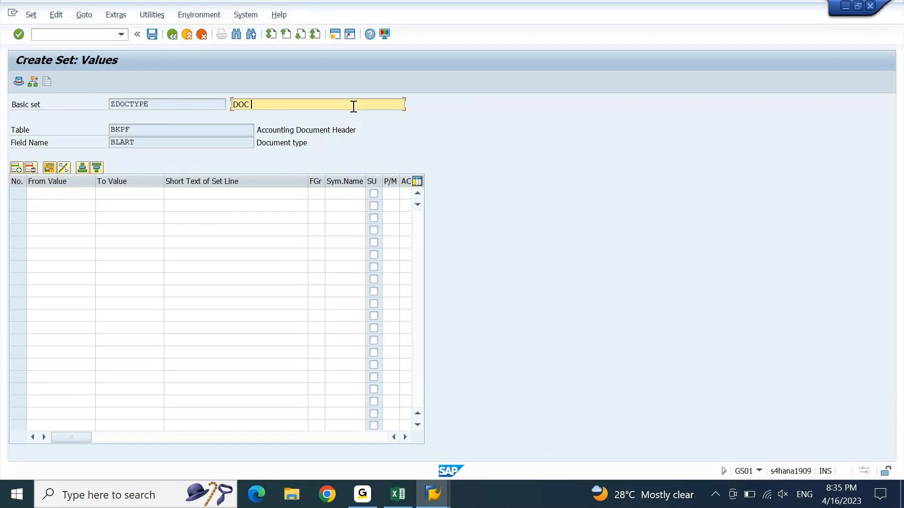
pyautogui.write('TYPE FOR VALIDATION')
pyautogui.hotkey('ctrl', 'Left')
pyautogui.write('FUT')
pyautogui.press('BackSpace')
pyautogui.write('URE DOC DATE E')
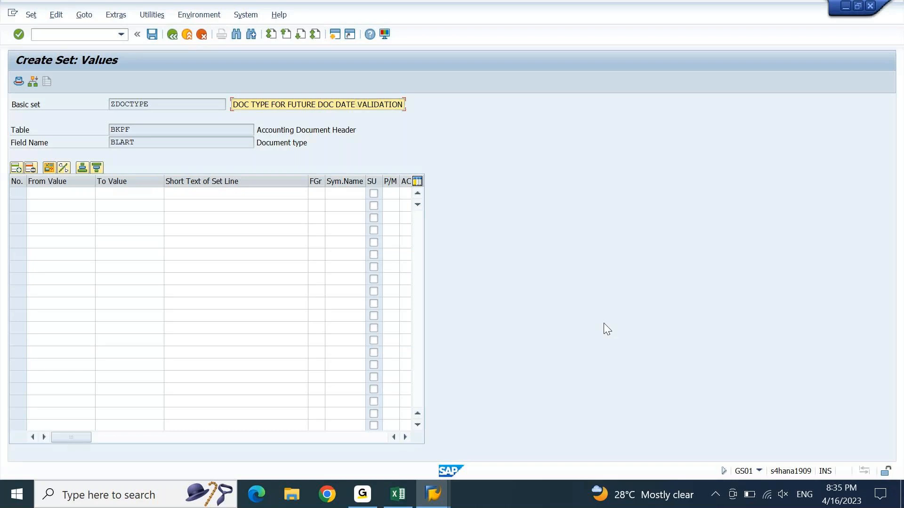
pyautogui.press('Return')
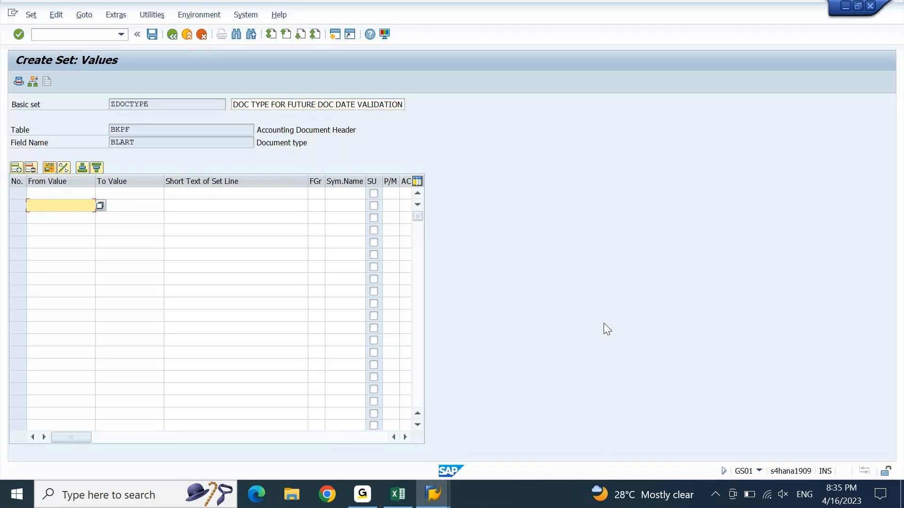
# Step: Enter document types SA and KR as set values, then bring up the Excel notes
pyautogui.click(52, 194)
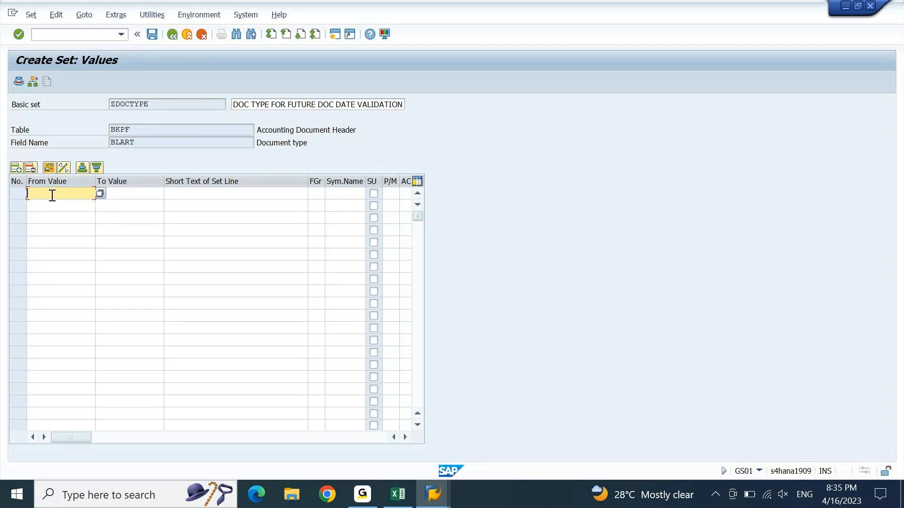
pyautogui.write('SA')
pyautogui.press('Down')
pyautogui.write('KR')
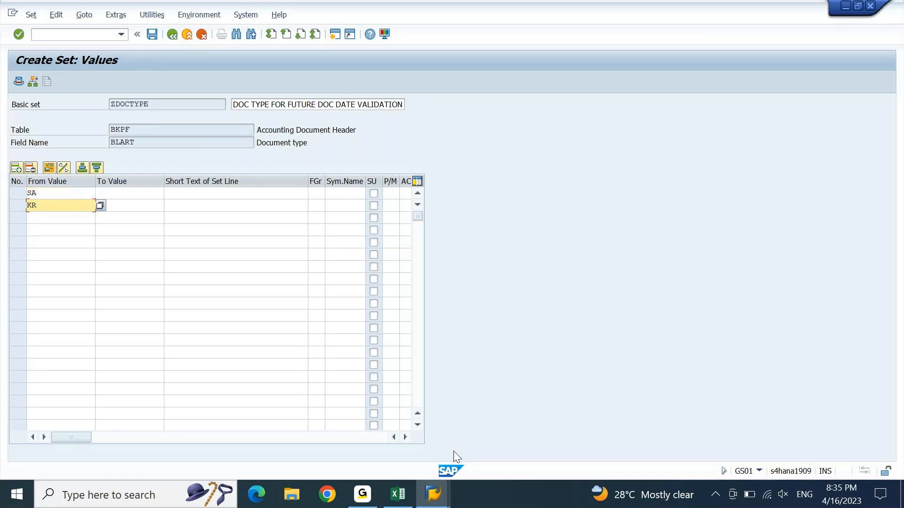
pyautogui.click(399, 494)
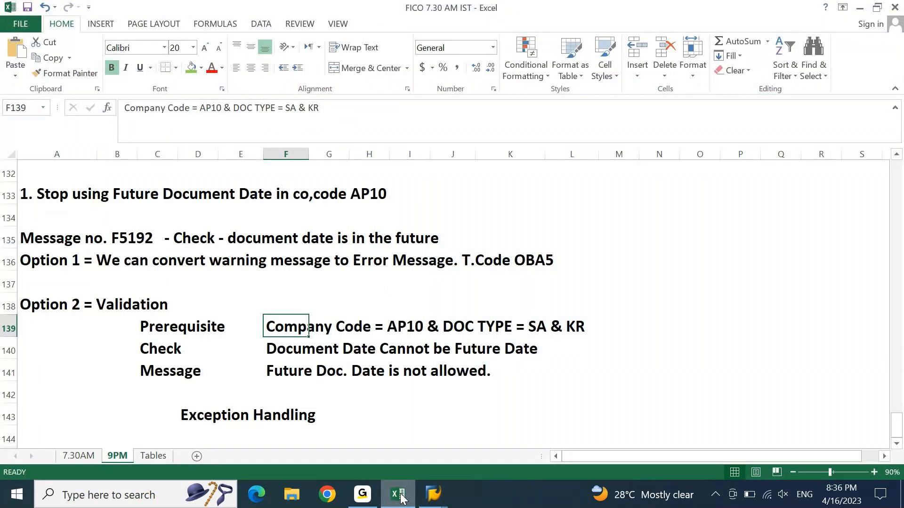
# Step: Go back from the Excel notes to the SAP set values screen
pyautogui.click(400, 495)
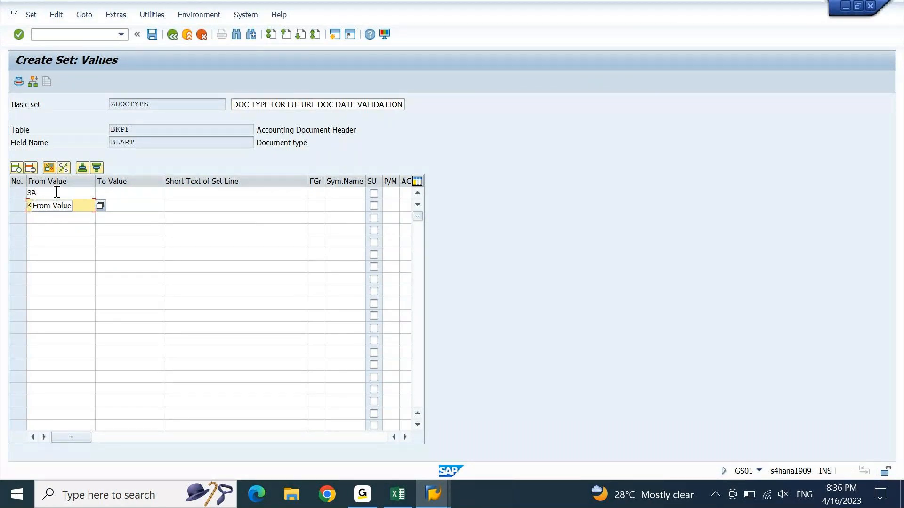
# Step: Save the ZDOCTYPE set and bring back the AP10 Step 003 prerequisite editor
pyautogui.press('Return')
pyautogui.click(153, 36)
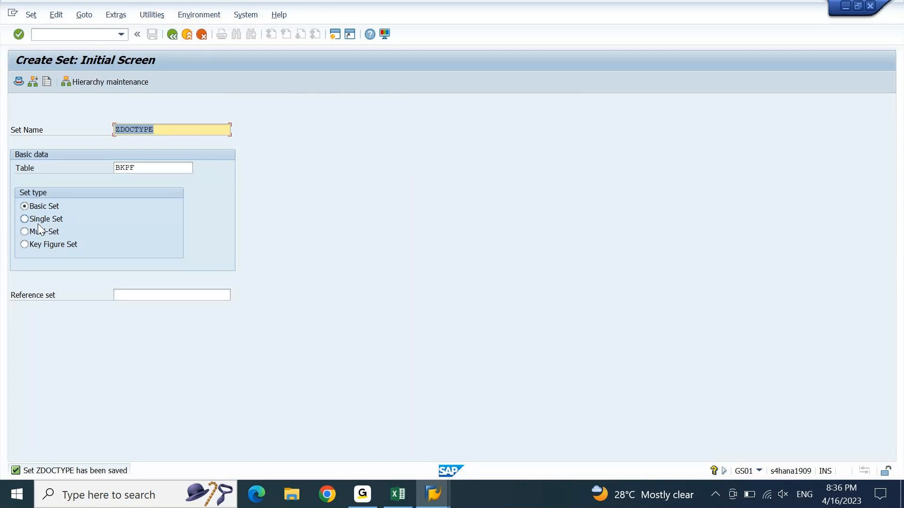
pyautogui.press('Right')
pyautogui.click(432, 495)
pyautogui.click(601, 437)
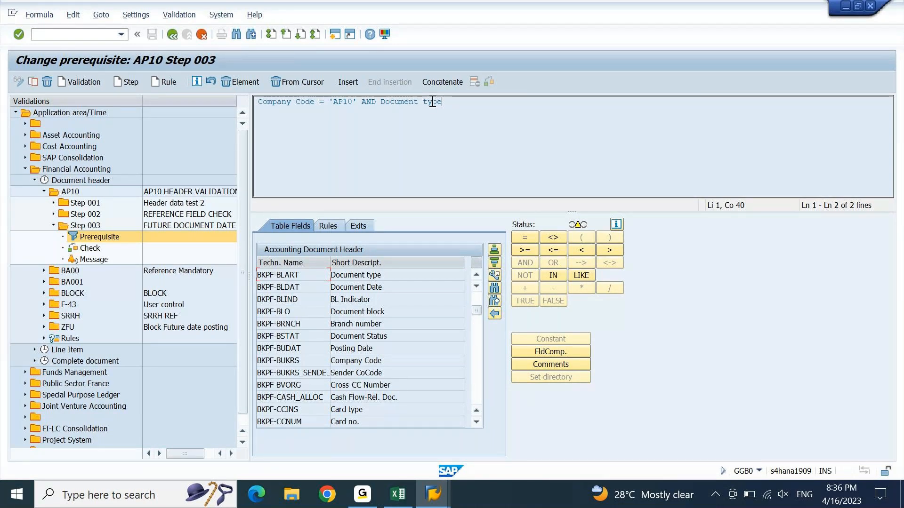
# Step: Complete the prerequisite as Document type IN ZDOCTYPE, then open Step 003's Check and Message
pyautogui.click(554, 275)
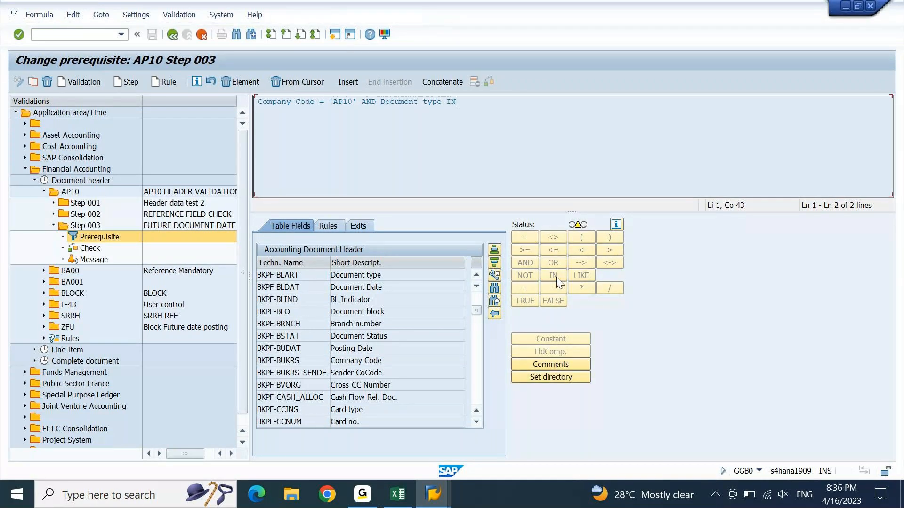
pyautogui.click(551, 377)
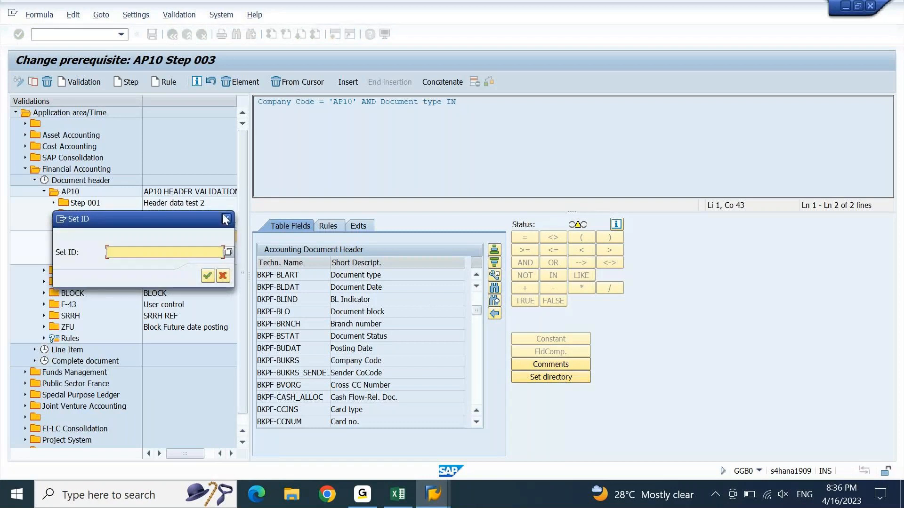
pyautogui.moveTo(199, 214); pyautogui.dragTo(194, 54)
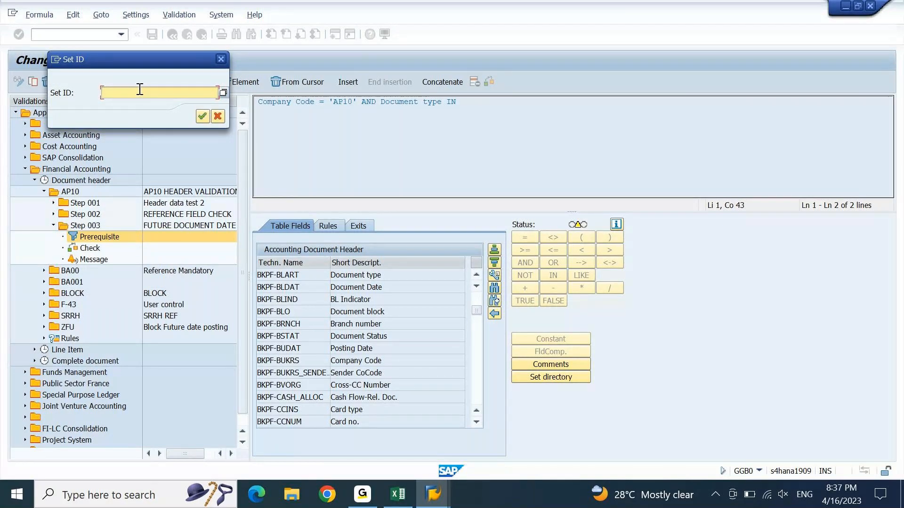
pyautogui.write('ZDOCTYPE')
pyautogui.click(202, 117)
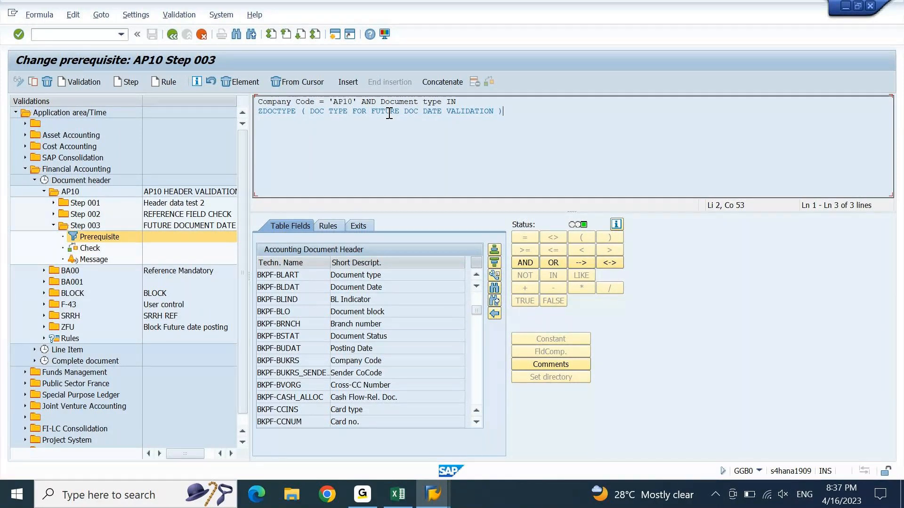
pyautogui.click(89, 248)
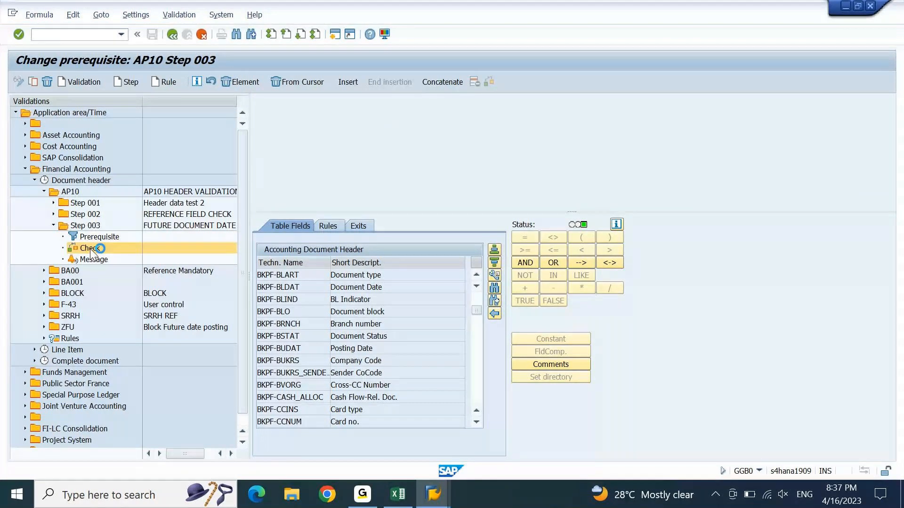
pyautogui.click(88, 259)
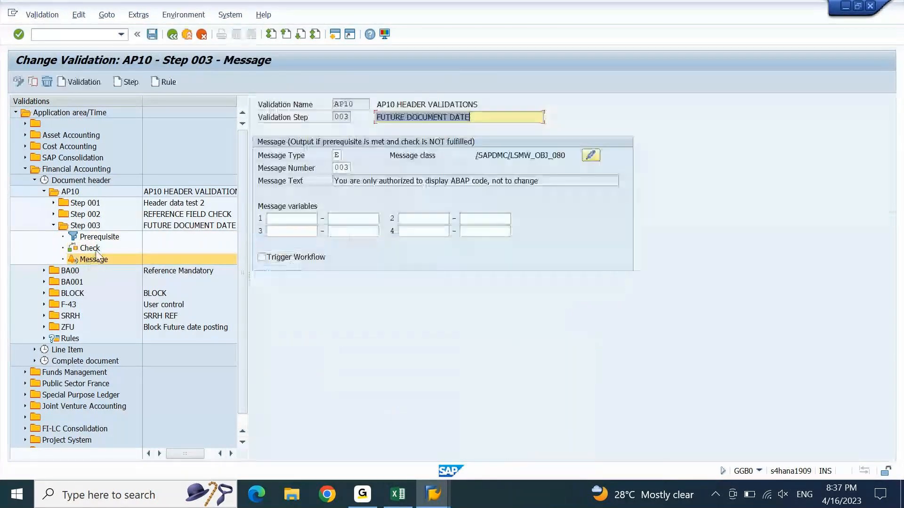
# Step: Save and generate validation AP10, then switch to the Enter G/L Account Posting screen
pyautogui.click(113, 237)
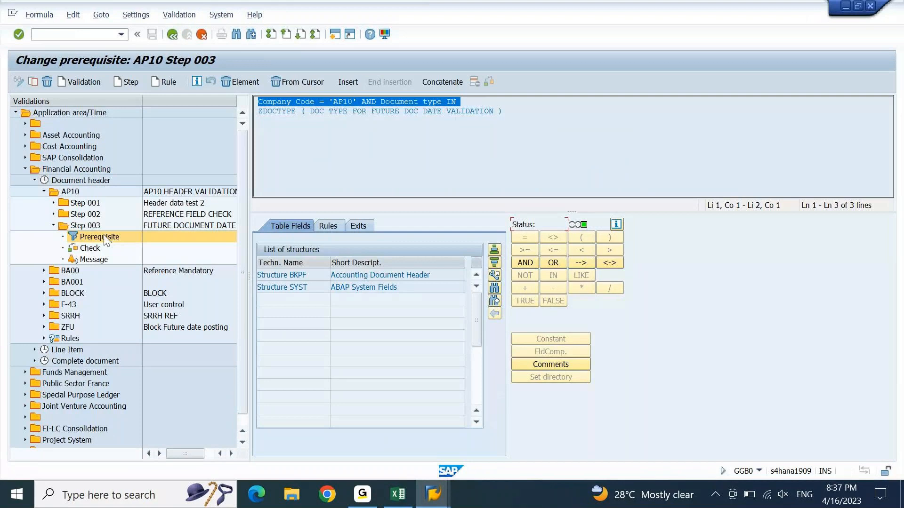
pyautogui.click(79, 227)
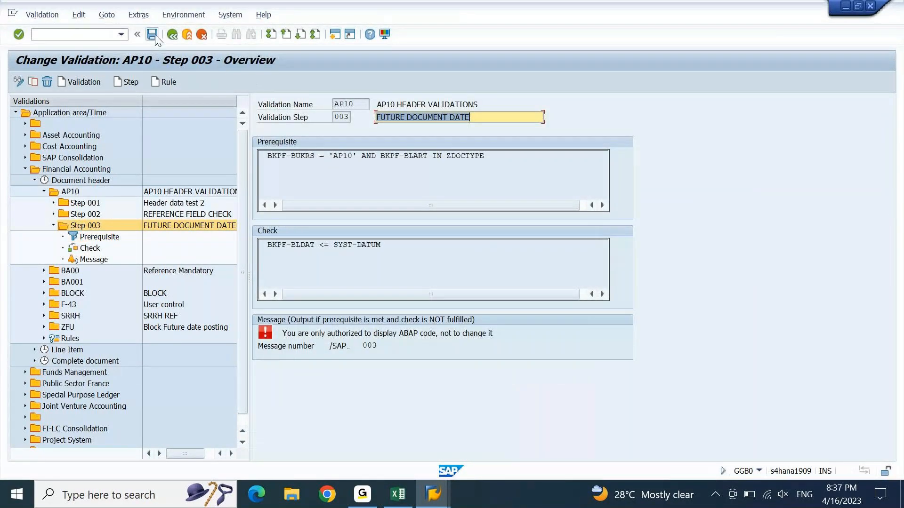
pyautogui.click(152, 34)
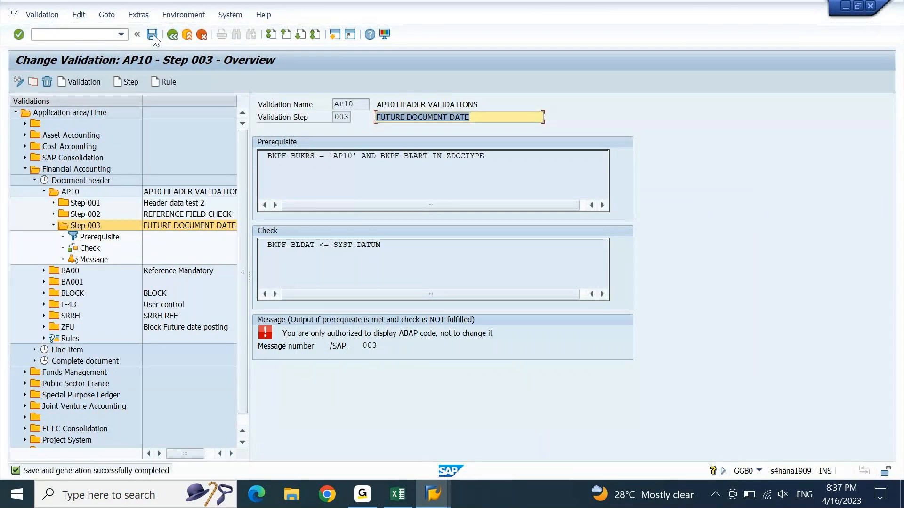
pyautogui.click(443, 502)
pyautogui.click(281, 427)
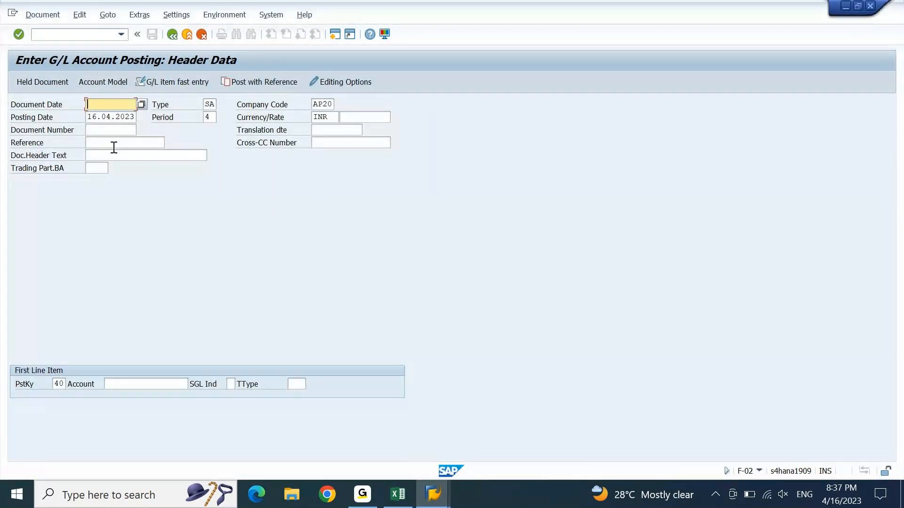
# Step: Restart F-02 via /NF-02, picking document date 17.04.2023 and posting-date month 3
pyautogui.click(86, 32)
pyautogui.write('/N')
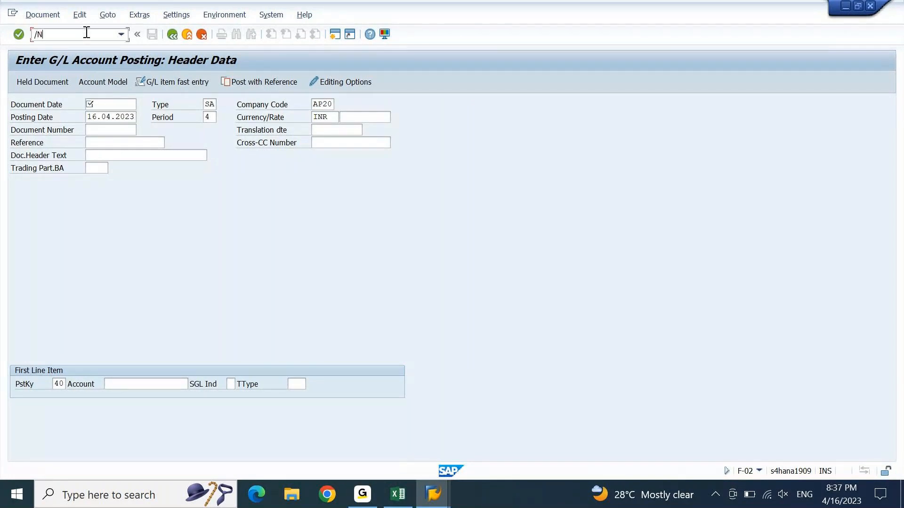
pyautogui.write('F-02')
pyautogui.press('Return')
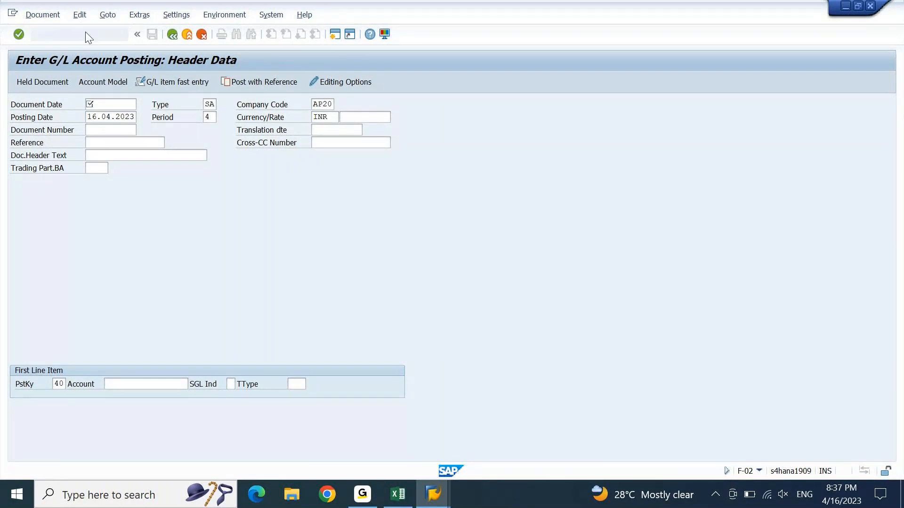
pyautogui.press('BackSpace')
pyautogui.press('Down')
pyautogui.press('Return')
pyautogui.press('Down')
pyautogui.press('Right')
pyautogui.press('Right')
pyautogui.press('Right')
pyautogui.press('Right')
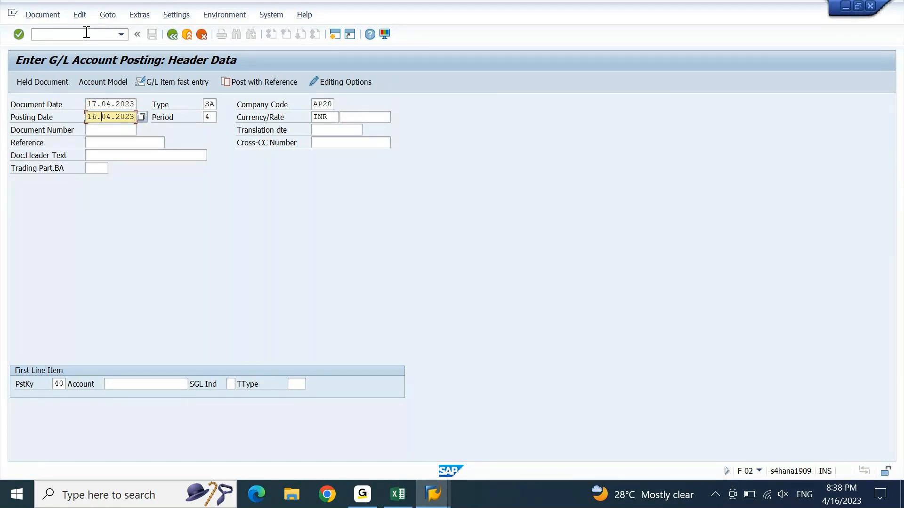
pyautogui.write('3')
pyautogui.press('Down')
# Step: Change the company code's last digit to 1 and submit the header to test the future-date check
pyautogui.press('Up')
pyautogui.press('Tab')
pyautogui.press('Up')
pyautogui.press('Tab')
pyautogui.press('Right')
pyautogui.press('Right')
pyautogui.write('1')
pyautogui.press('Return')
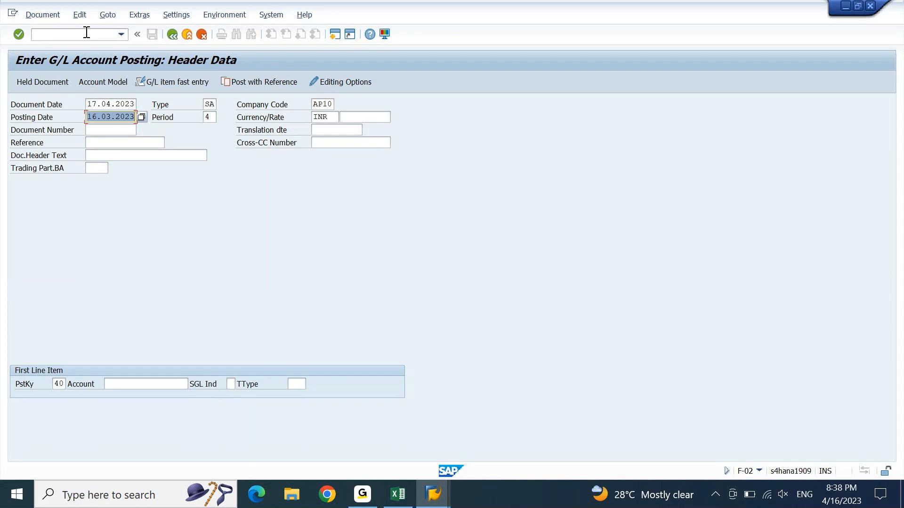
pyautogui.press('Down')
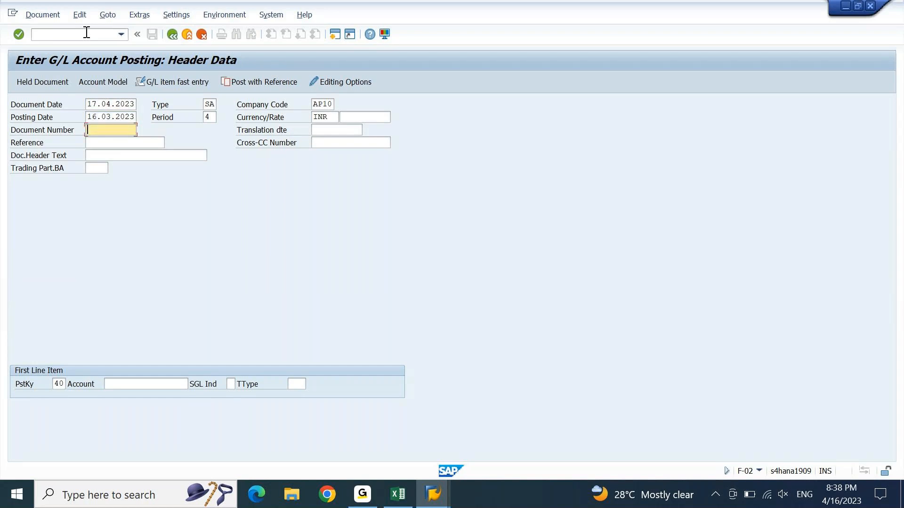
pyautogui.press('Up')
pyautogui.press('Up')
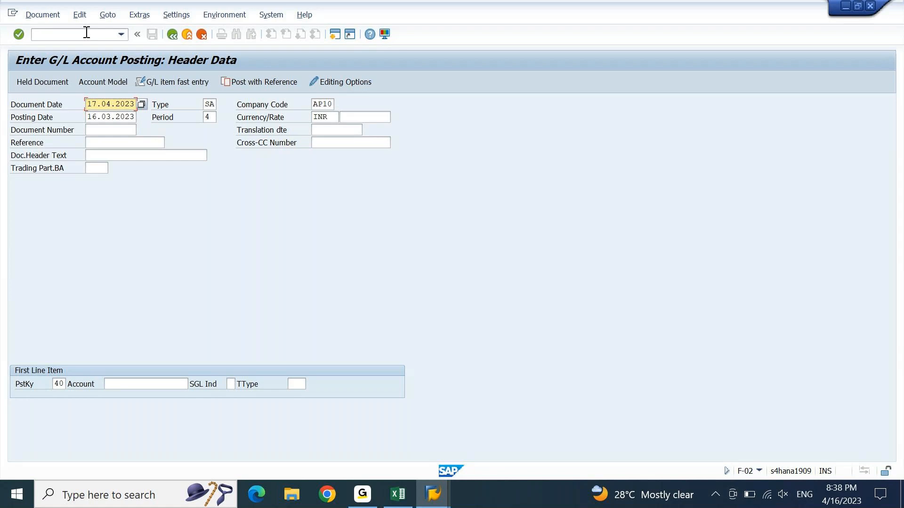
pyautogui.press('Return')
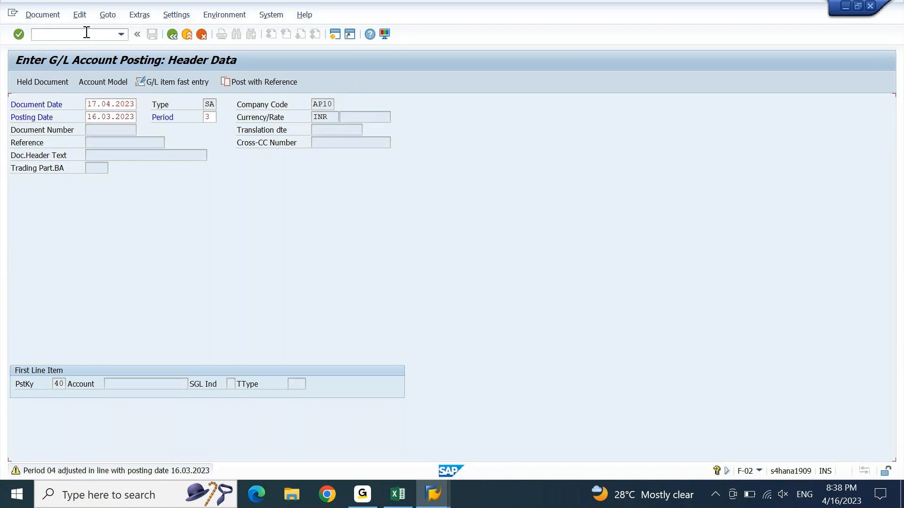
pyautogui.press('Return')
pyautogui.press('Return')
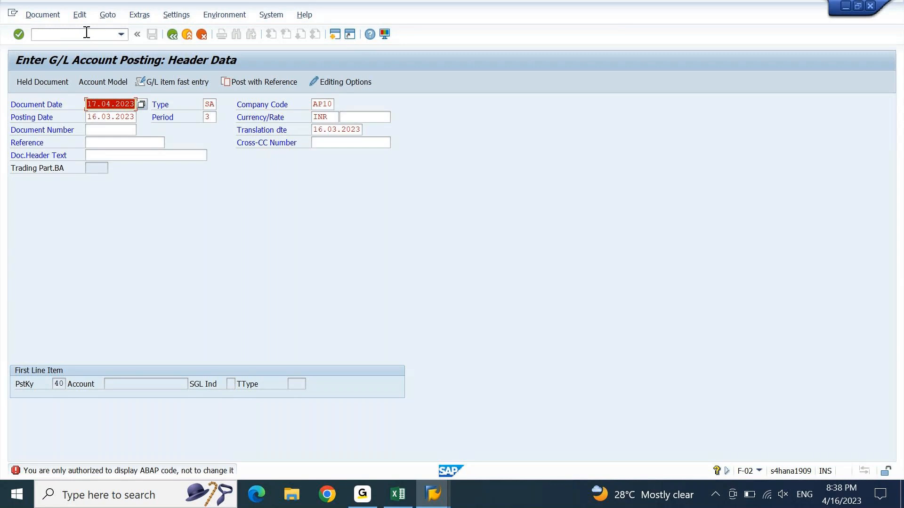
# Step: Correct the document date day to 6 (16.04.2023), submit the header, then start exiting with F3
pyautogui.press('Left')
pyautogui.press('Left')
pyautogui.press('Left')
pyautogui.press('Left')
pyautogui.press('Left')
pyautogui.press('Left')
pyautogui.press('Left')
pyautogui.press('Left')
pyautogui.press('Left')
pyautogui.press('Left')
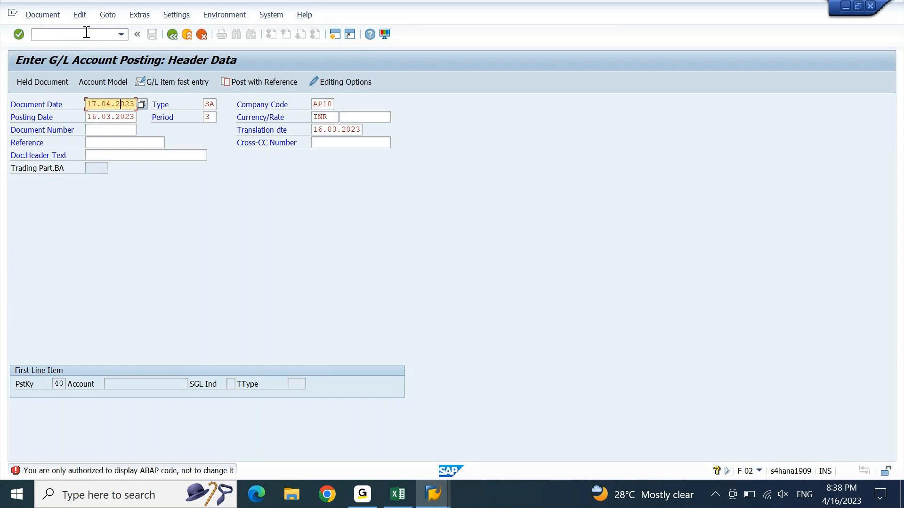
pyautogui.press('Right')
pyautogui.write('6')
pyautogui.press('Return')
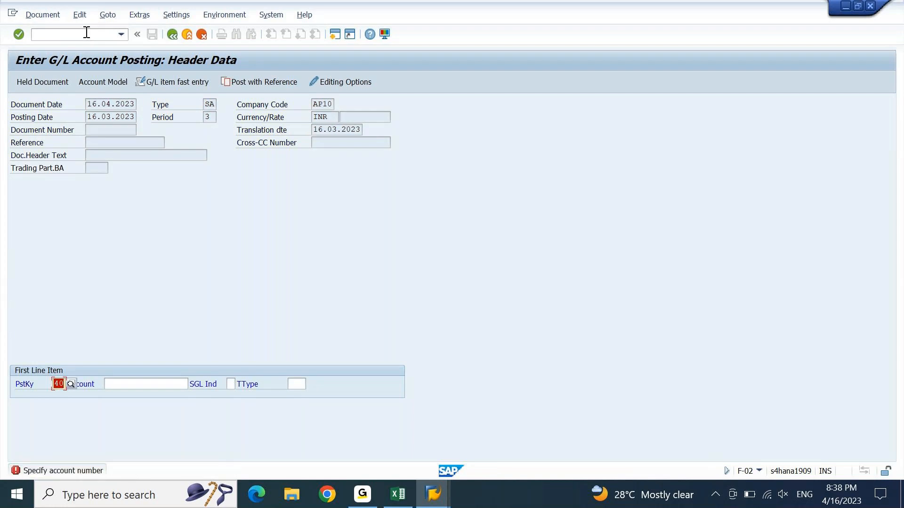
pyautogui.press('F3')
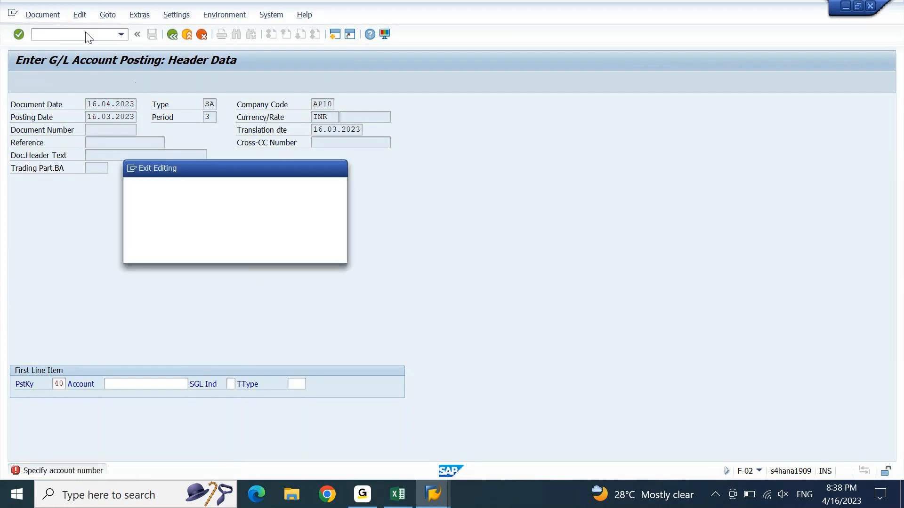
# Step: Discard the entered data, then pick document date 17.04.2023 and document type KR
pyautogui.press('Return')
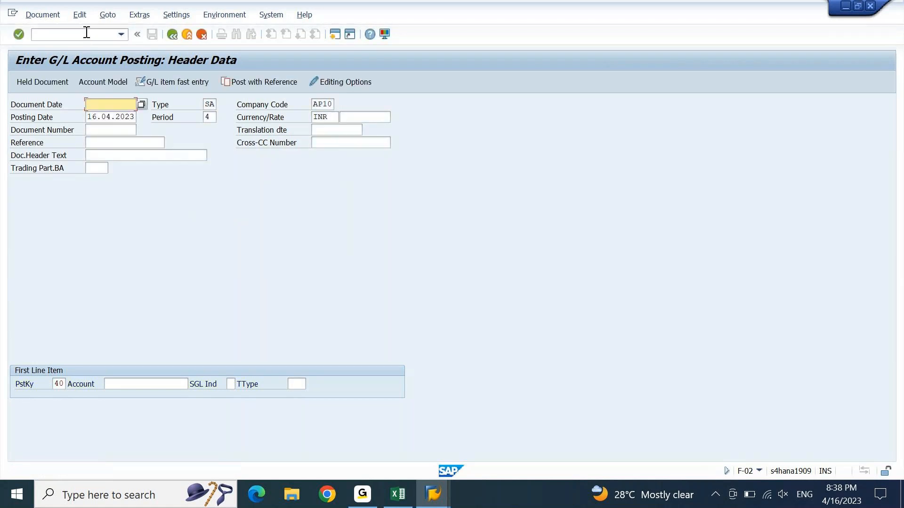
pyautogui.press('space')
pyautogui.press('Down')
pyautogui.press('Down')
pyautogui.press('Tab')
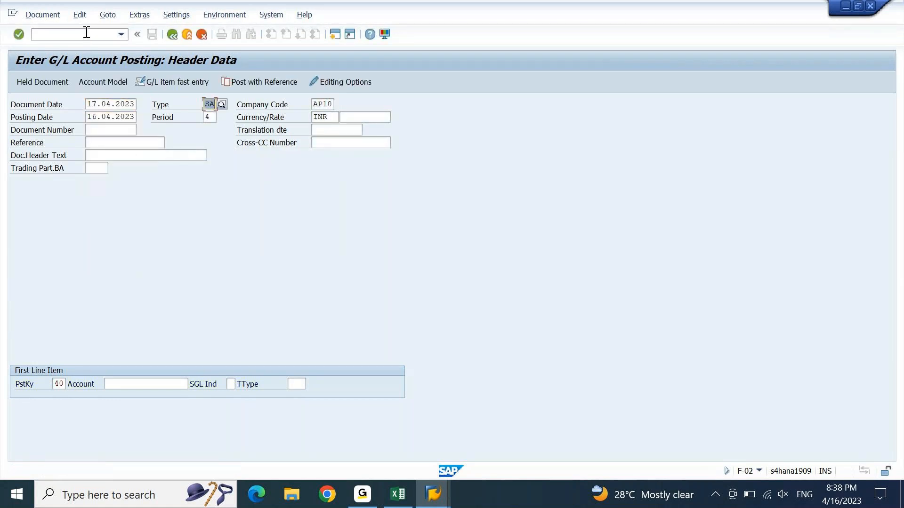
pyautogui.write('kr')
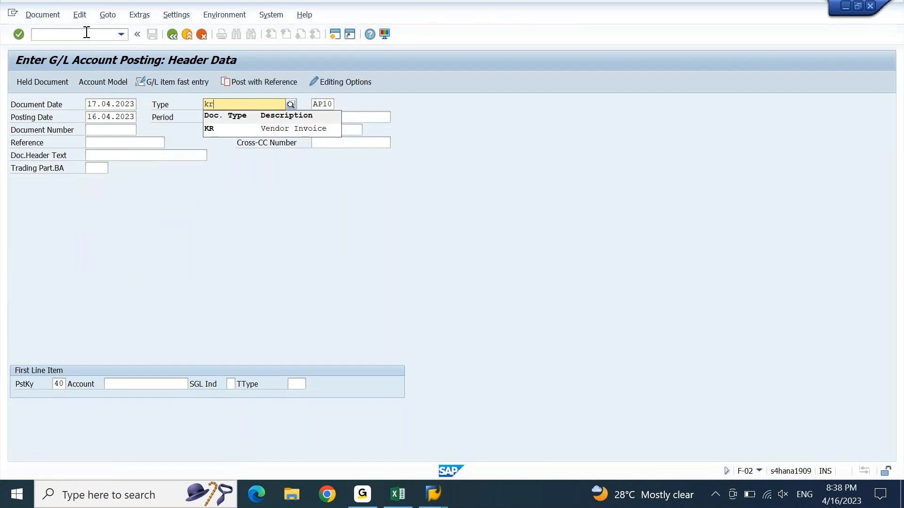
pyautogui.press('Tab')
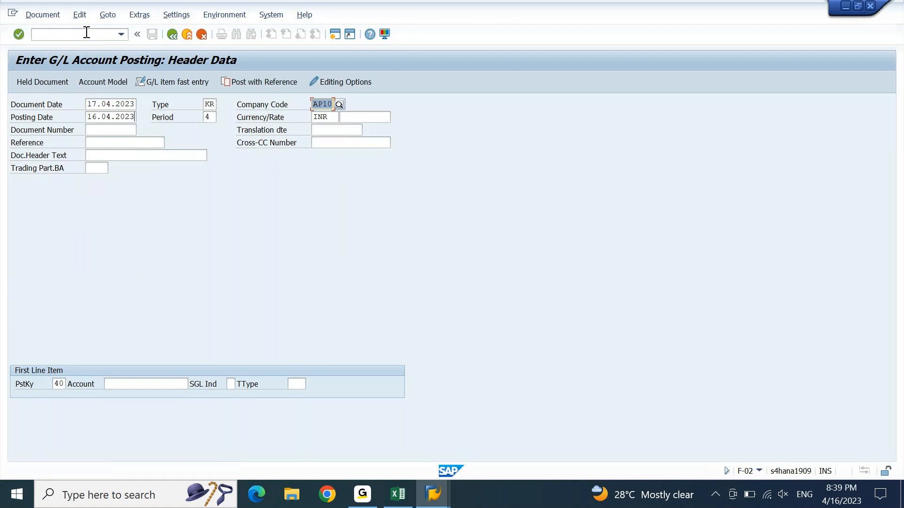
# Step: Set posting date 16.03.2023 and submit the header past the period warning
pyautogui.press('Tab')
pyautogui.write('1')
pyautogui.press('Down')
pyautogui.press('Return')
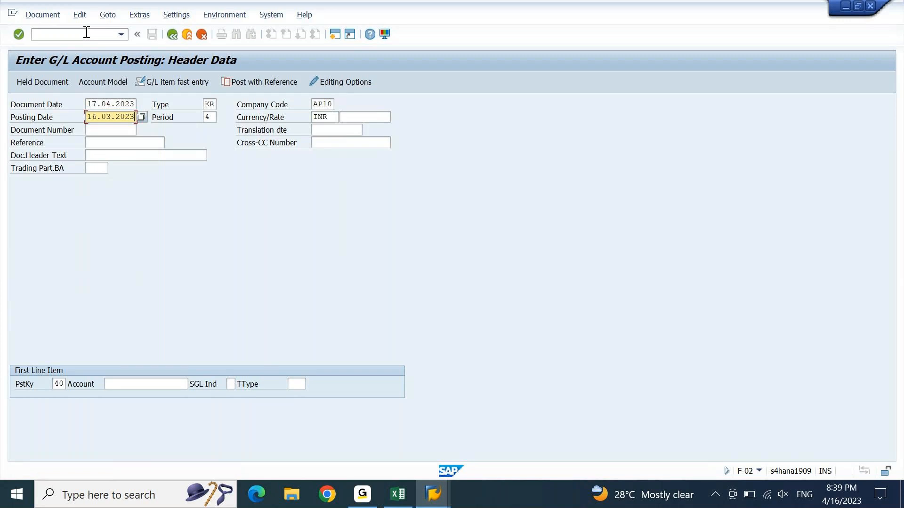
pyautogui.press('Return')
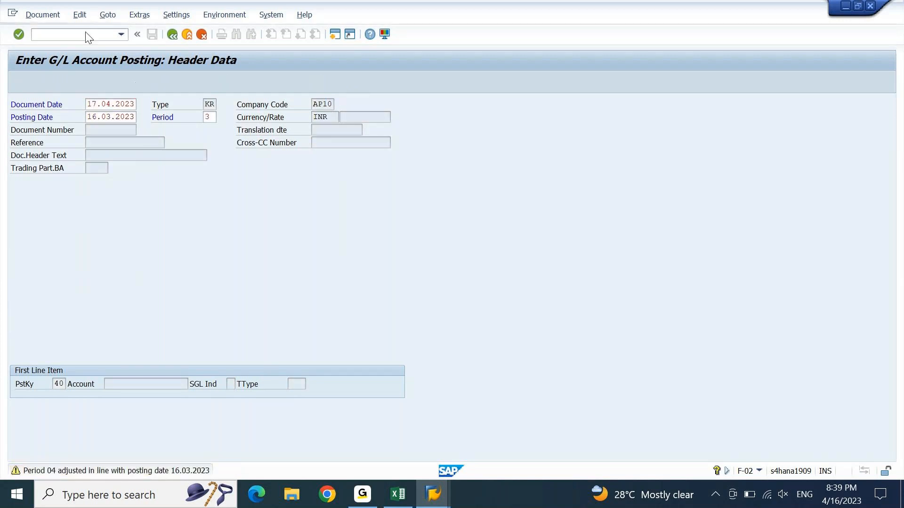
pyautogui.press('Return')
pyautogui.press('Return')
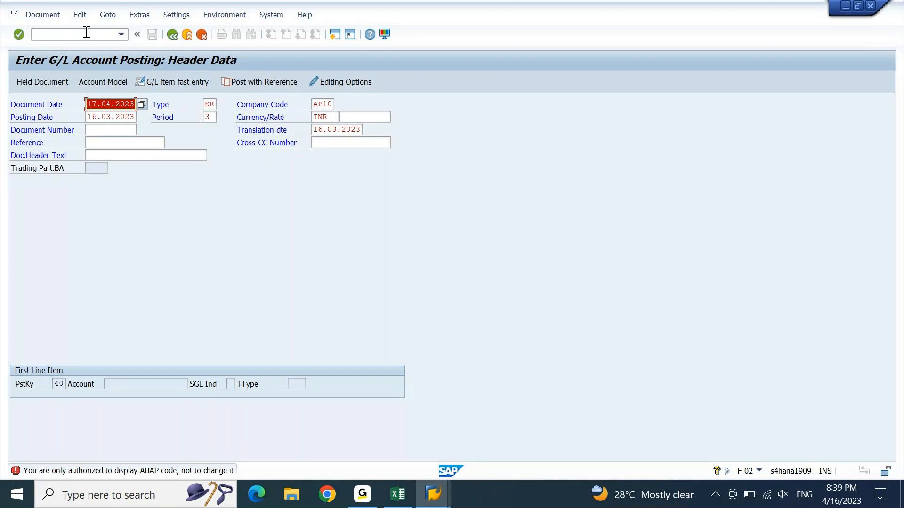
pyautogui.press('Tab')
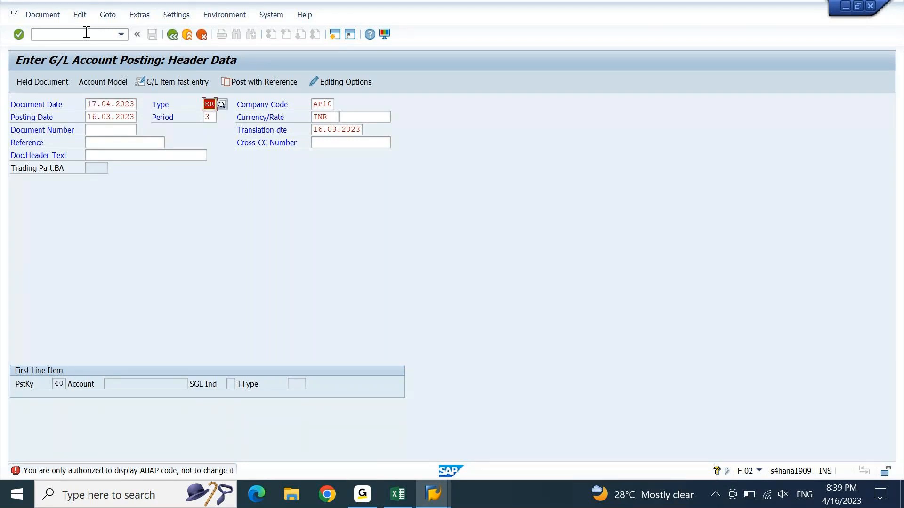
# Step: Change the document type to AB and submit the header past the future-date warning
pyautogui.write('ab')
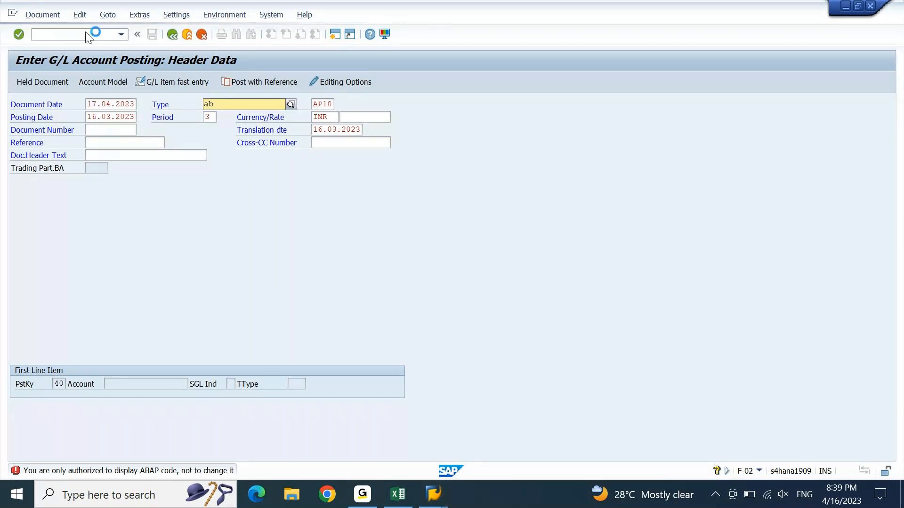
pyautogui.press('Tab')
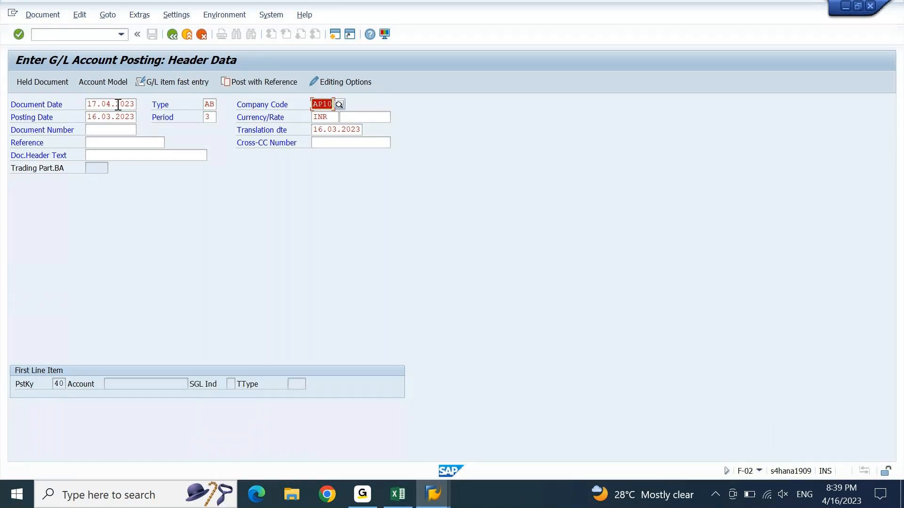
pyautogui.click(207, 105)
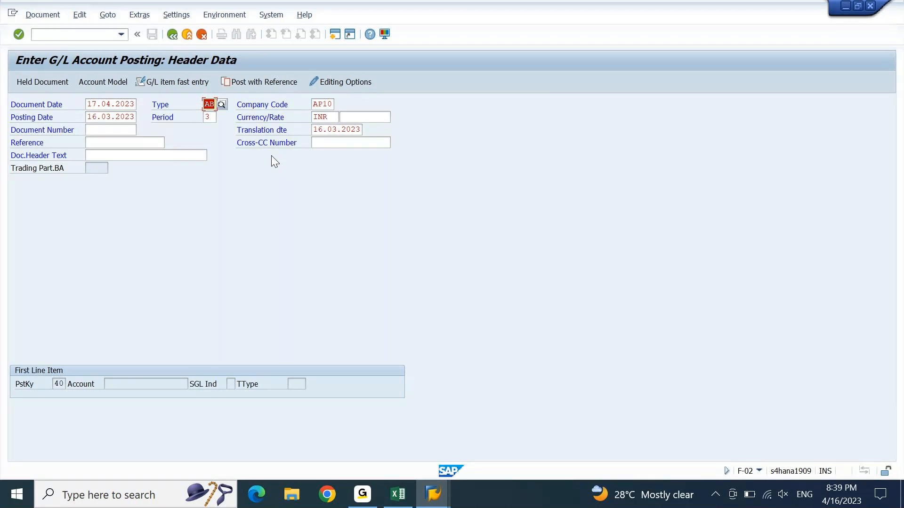
pyautogui.press('Return')
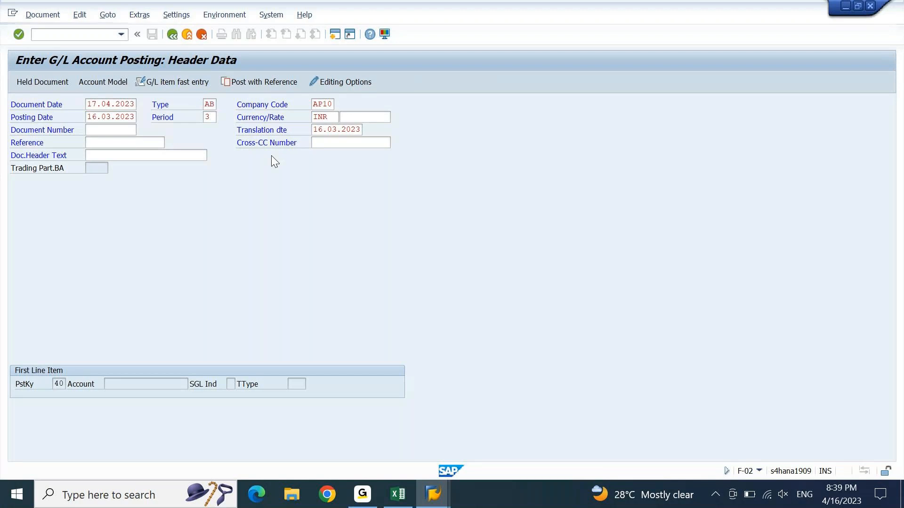
pyautogui.press('Return')
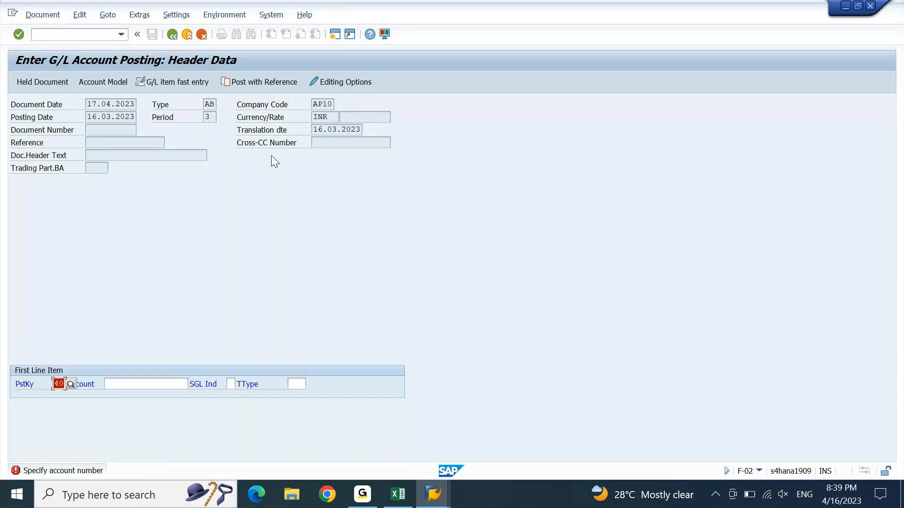
# Step: Leave the test posting with F12, discarding the entered data
pyautogui.press('F12')
pyautogui.press('Left')
pyautogui.press('Return')
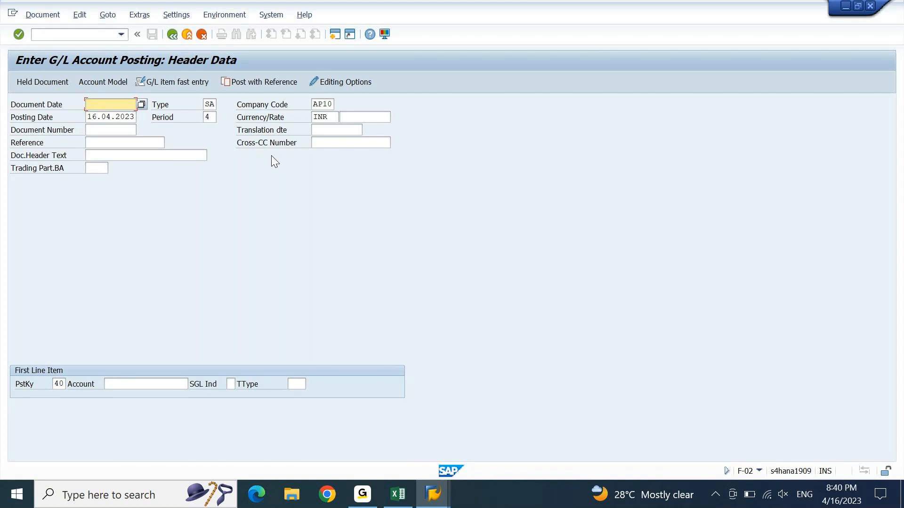
# Step: Switch to the set maintenance window and choose Set > Change for set ZDOCTYPE
pyautogui.hotkey('alt', 'Tab')
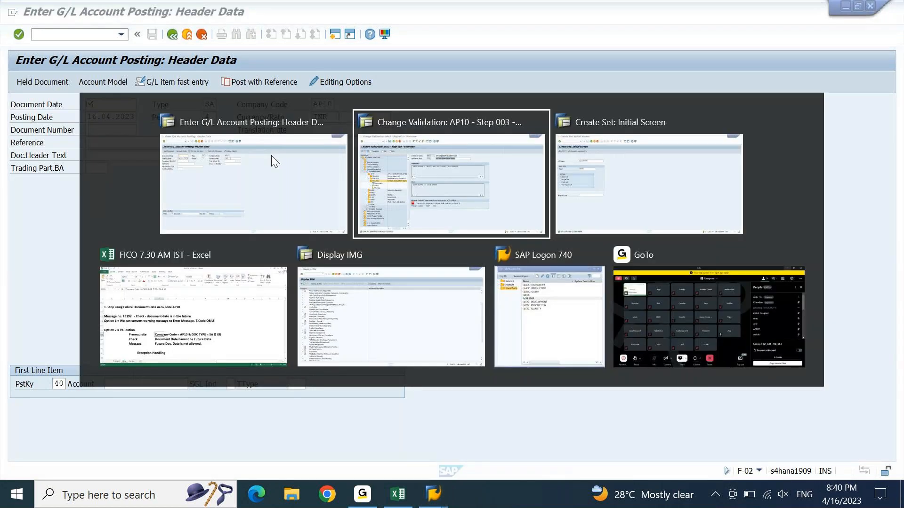
pyautogui.hotkey('alt', 'Tab')
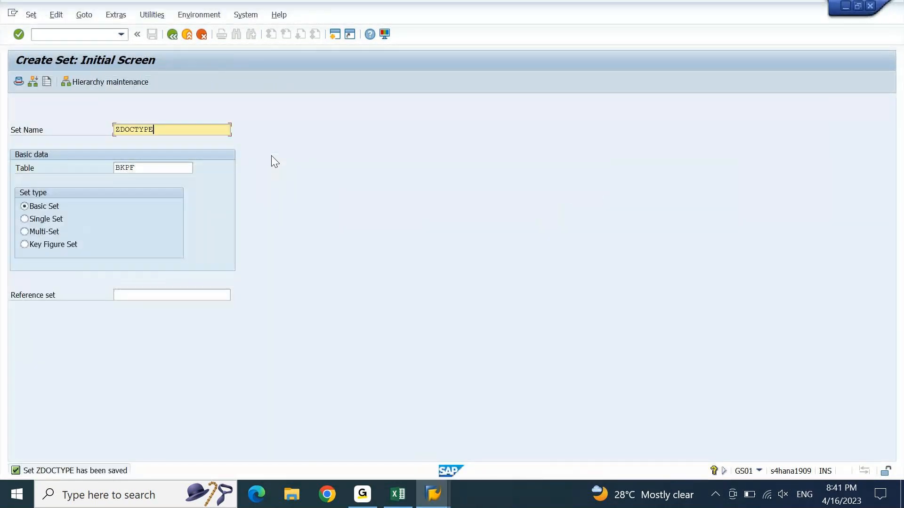
pyautogui.click(149, 129)
pyautogui.click(31, 15)
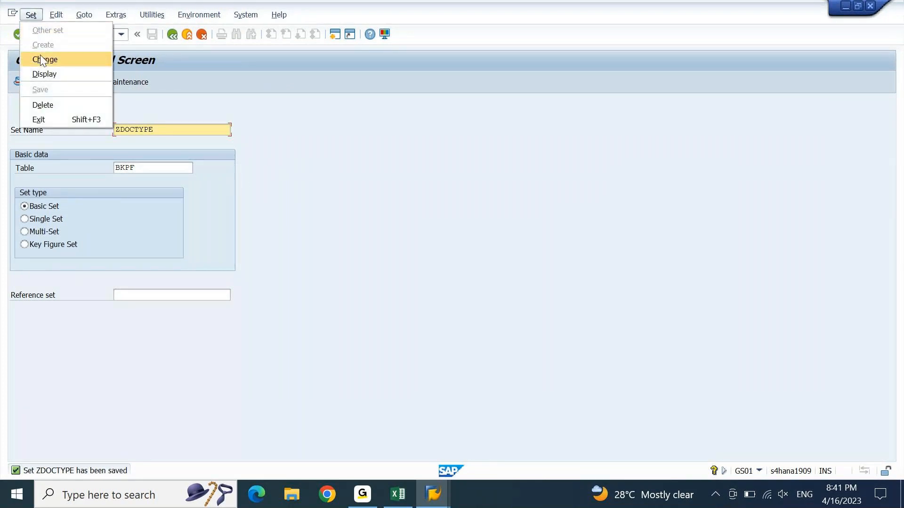
pyautogui.click(40, 55)
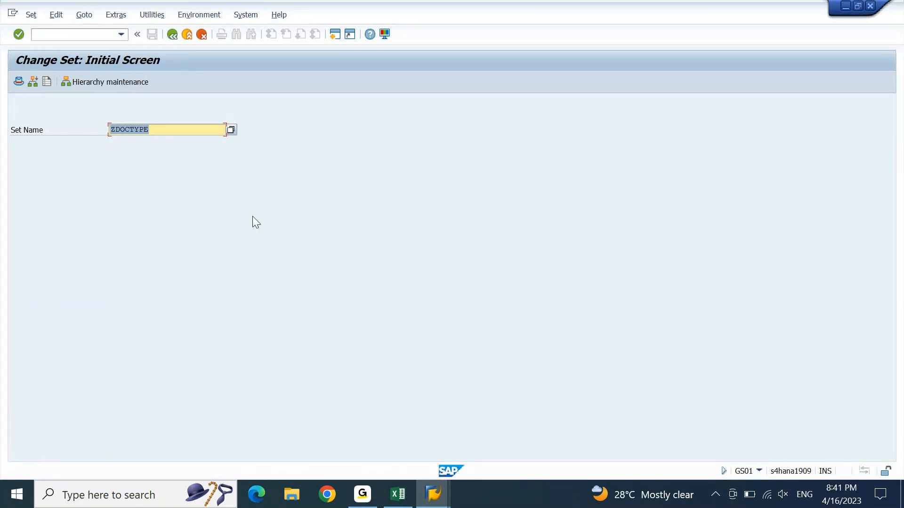
pyautogui.click(399, 505)
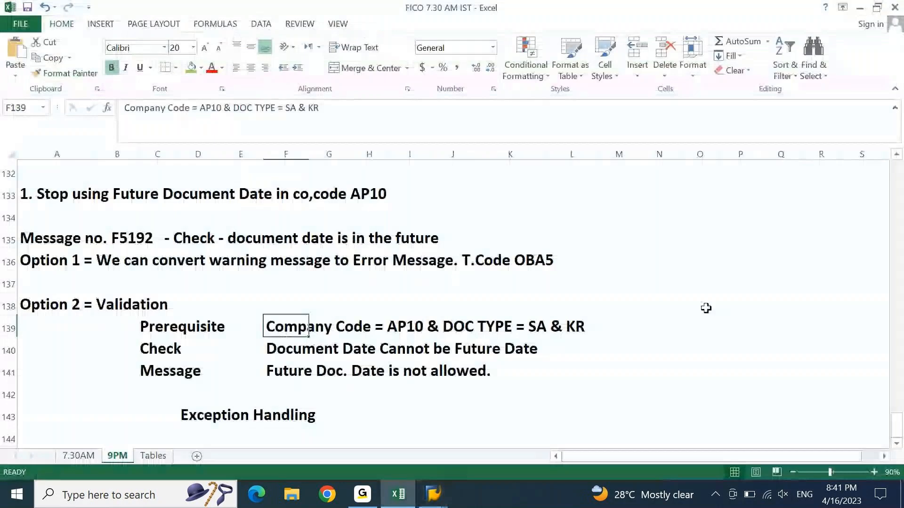
# Step: Enter CREATE *1, CHANGE *2 and DISPLAY *3 in cells K143 to K145
pyautogui.click(710, 310)
pyautogui.press('Right')
pyautogui.press('Down')
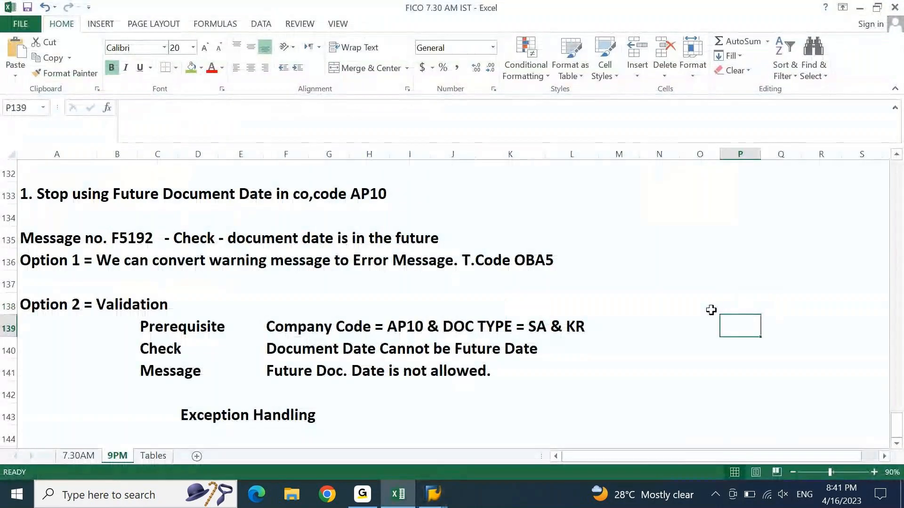
pyautogui.press('Down')
pyautogui.press('Down')
pyautogui.press('Down')
pyautogui.press('Down')
pyautogui.press('Down')
pyautogui.press('Down')
pyautogui.press('Down')
pyautogui.press('Down')
pyautogui.press('Down')
pyautogui.press('Down')
pyautogui.press('Down')
pyautogui.press('Down')
pyautogui.press('Down')
pyautogui.press('Down')
pyautogui.press('Left')
pyautogui.press('Up')
pyautogui.press('Up')
pyautogui.press('Up')
pyautogui.press('Up')
pyautogui.press('Up')
pyautogui.press('Up')
pyautogui.press('Up')
pyautogui.press('Up')
pyautogui.press('Left')
pyautogui.press('Left')
pyautogui.press('Left')
pyautogui.press('Left')
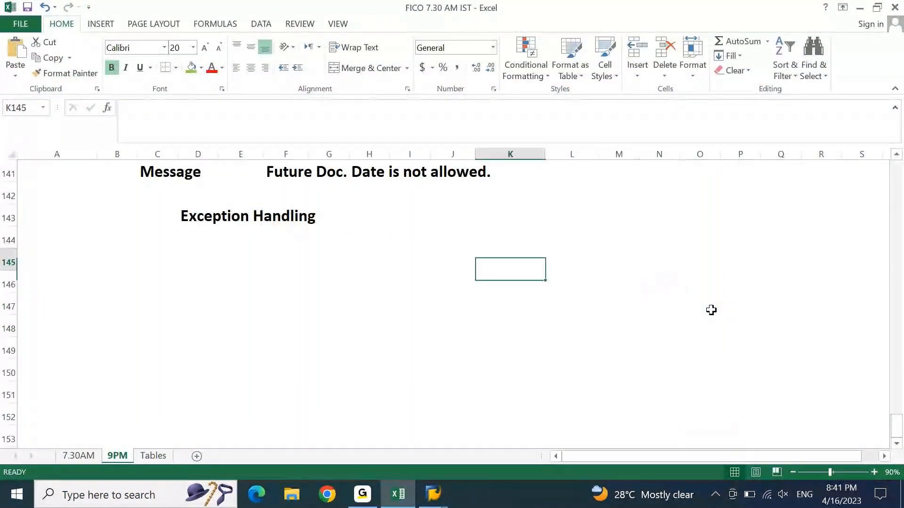
pyautogui.press('Up')
pyautogui.press('Up')
pyautogui.write('CREATE')
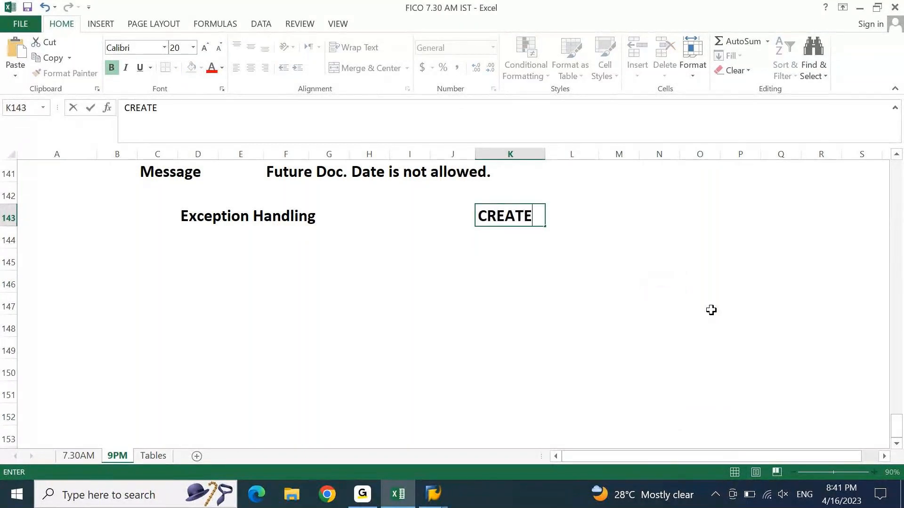
pyautogui.write(' 8')
pyautogui.press('BackSpace')
pyautogui.write('*1')
pyautogui.press('Return')
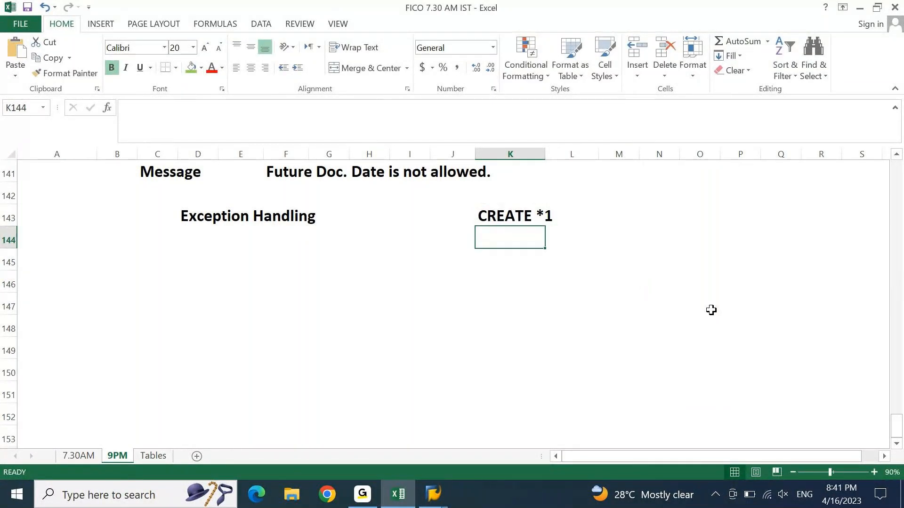
pyautogui.write('CHANGE')
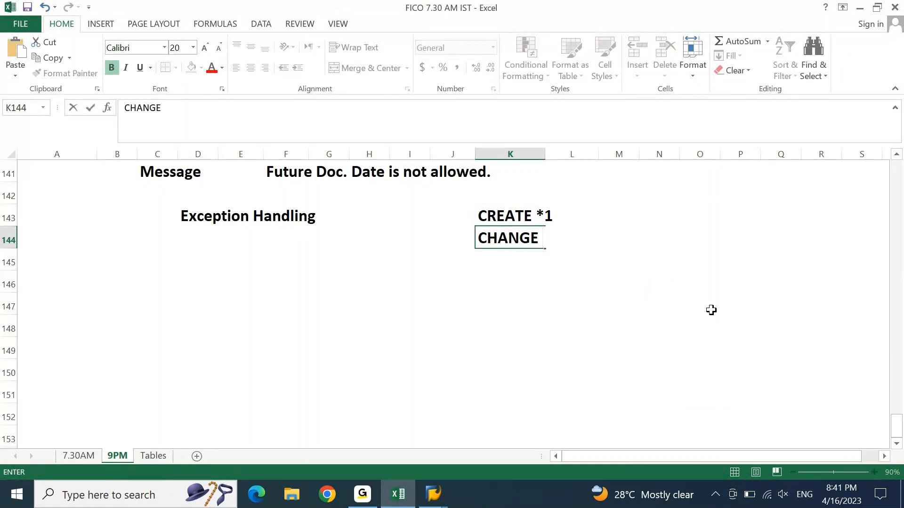
pyautogui.write(' *2')
pyautogui.press('Return')
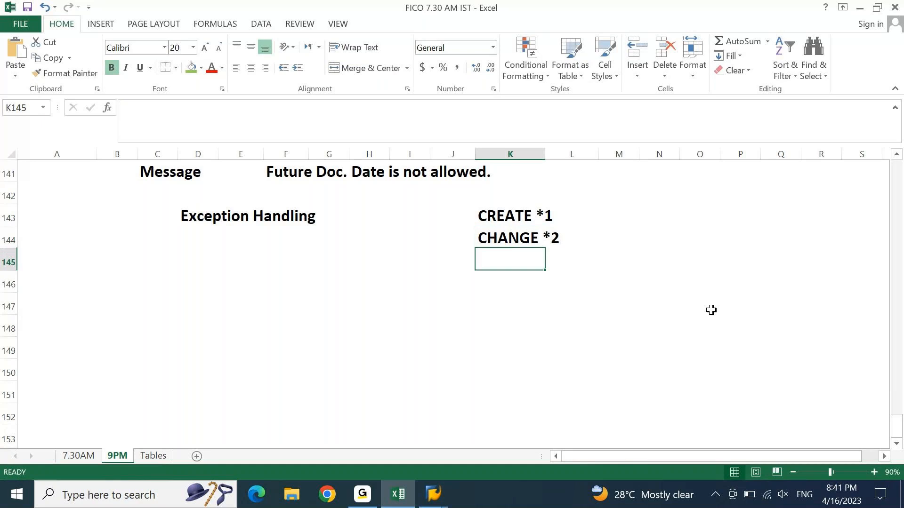
pyautogui.write('DISPLA')
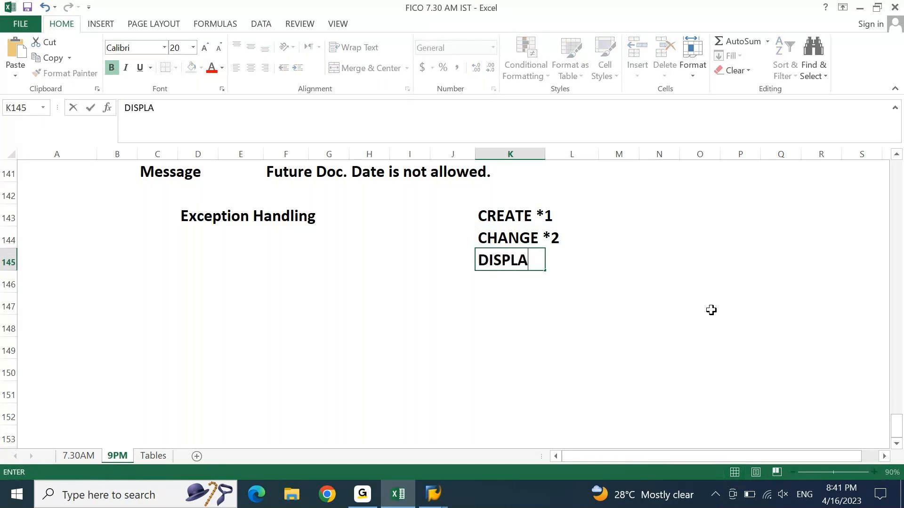
pyautogui.write('Y *4')
pyautogui.press('BackSpace')
pyautogui.write('3')
pyautogui.press('Return')
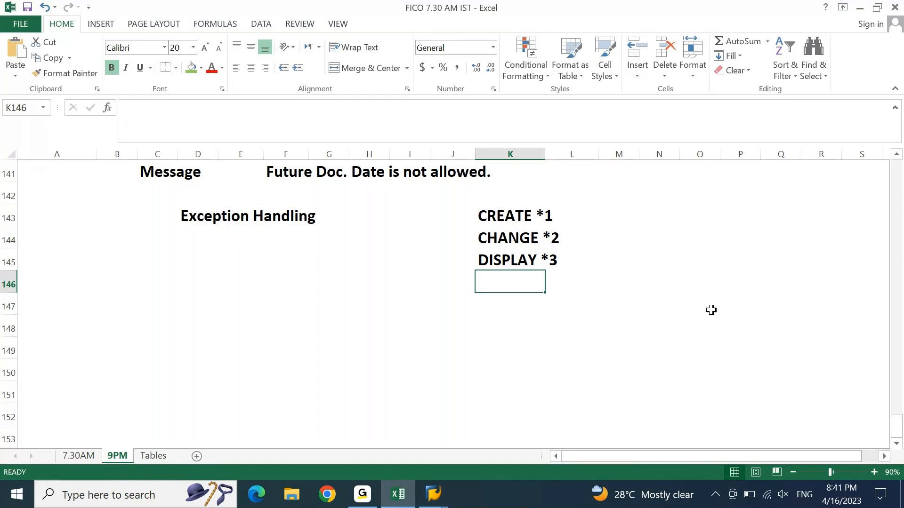
# Step: Enter GS01, GS02 and GS03 beside them in cells M143 to M145
pyautogui.press('Up')
pyautogui.press('Up')
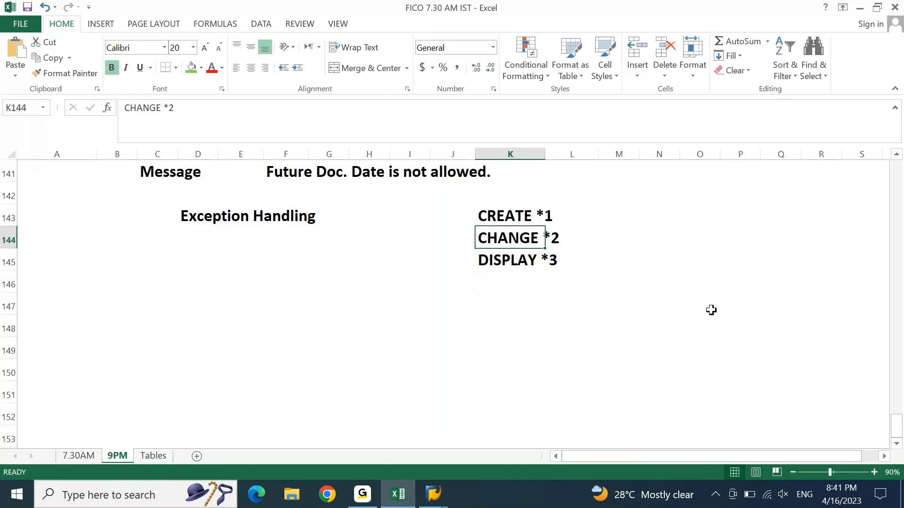
pyautogui.press('Up')
pyautogui.press('Right')
pyautogui.press('Right')
pyautogui.write('GS01')
pyautogui.press('Return')
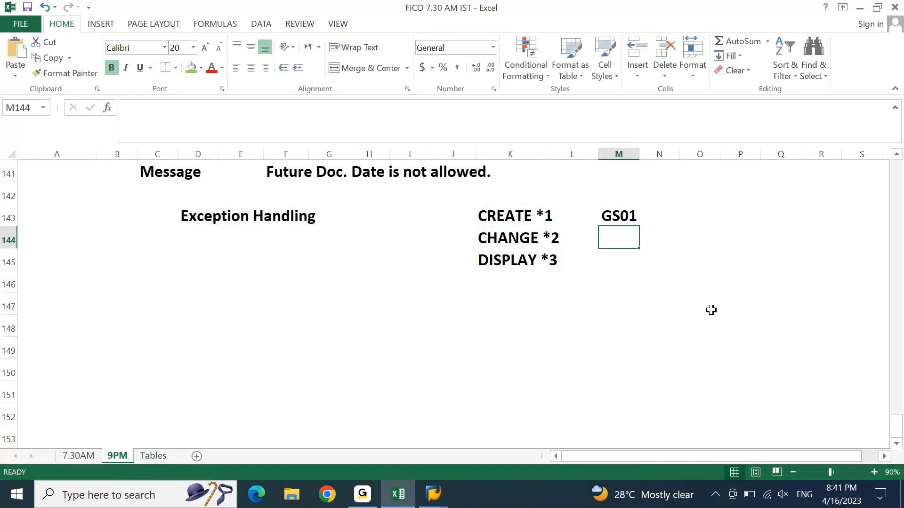
pyautogui.write('GS')
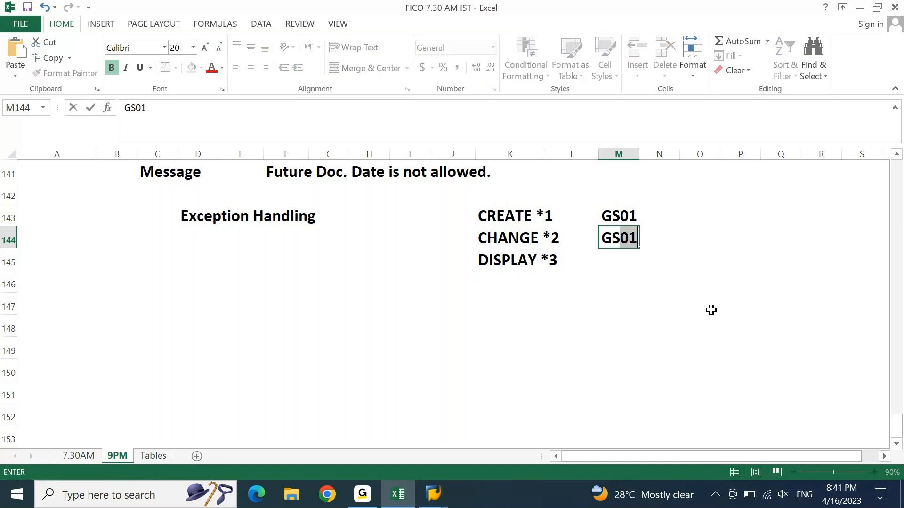
pyautogui.write('02')
pyautogui.press('Return')
pyautogui.write('GS')
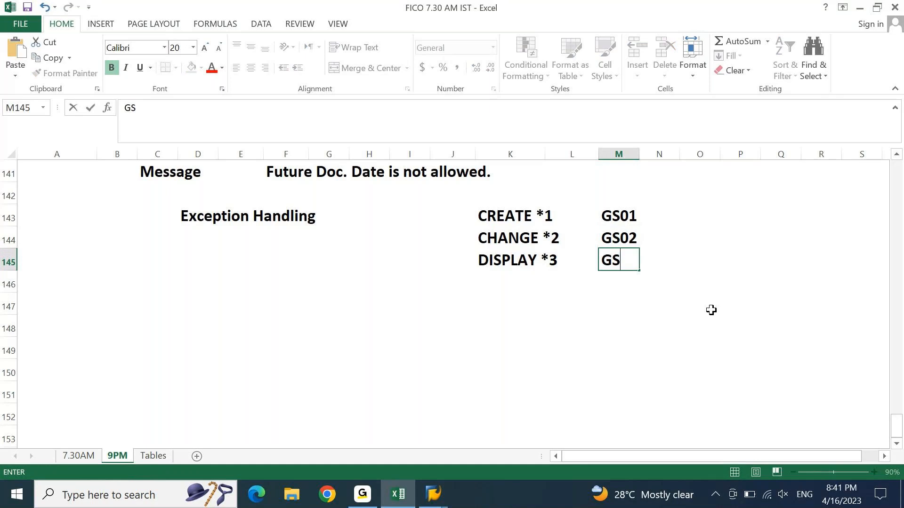
pyautogui.write('03')
pyautogui.press('Return')
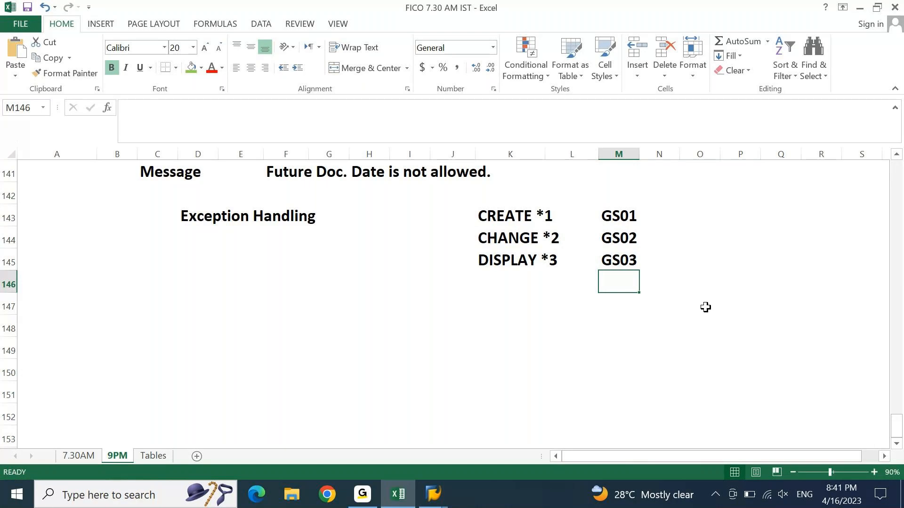
pyautogui.click(509, 243)
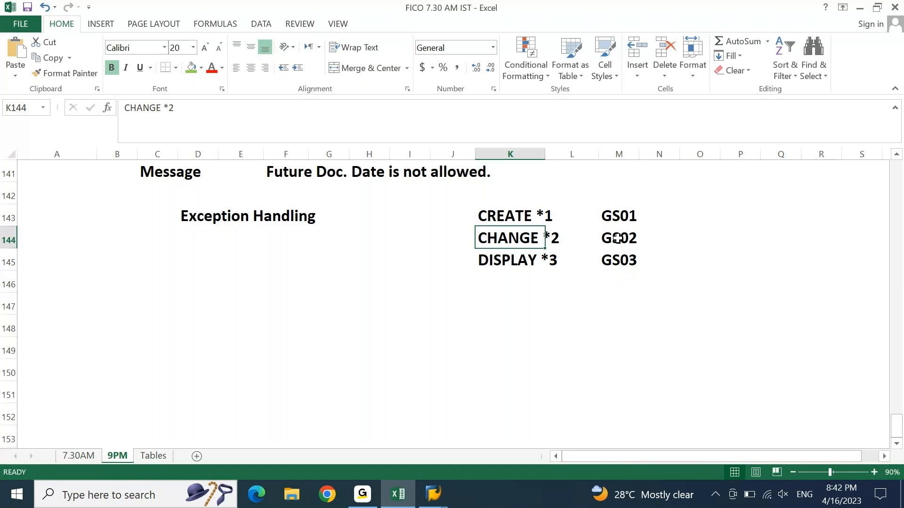
pyautogui.click(432, 493)
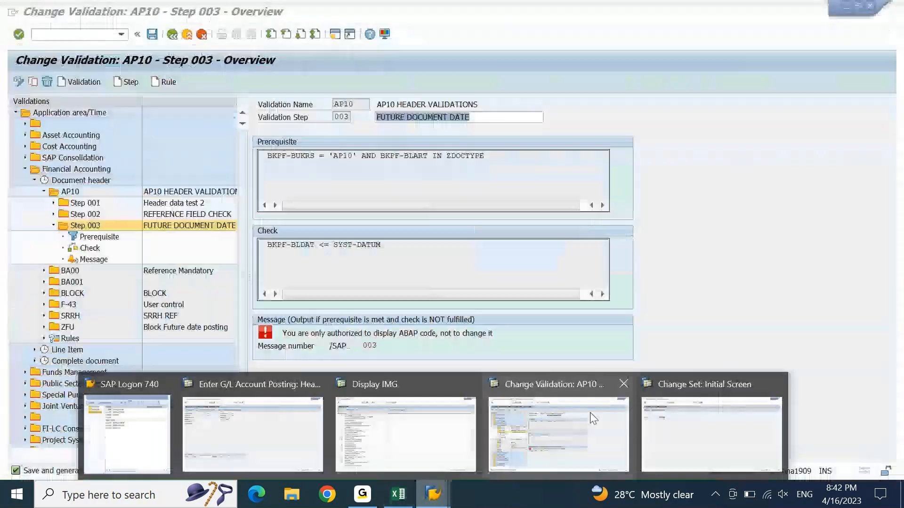
# Step: Open the value list of set ZDOCTYPE from the Change Set screen
pyautogui.click(681, 426)
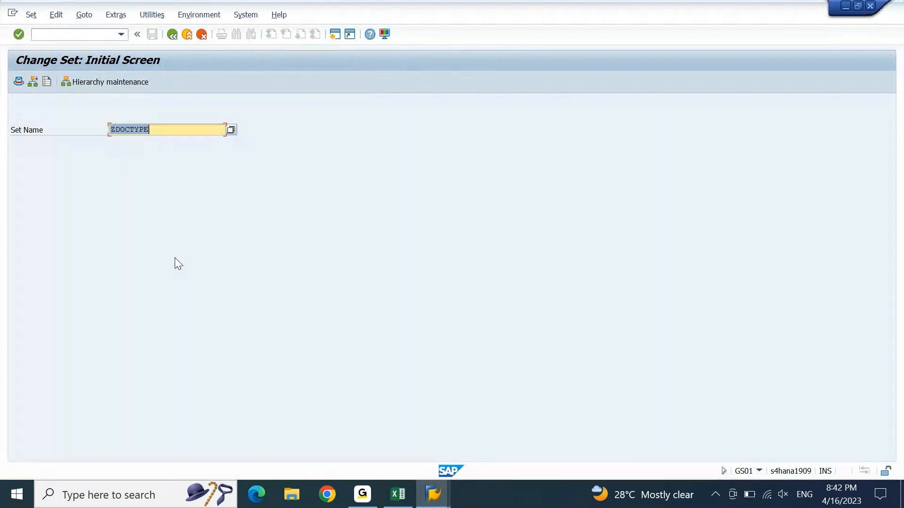
pyautogui.click(31, 15)
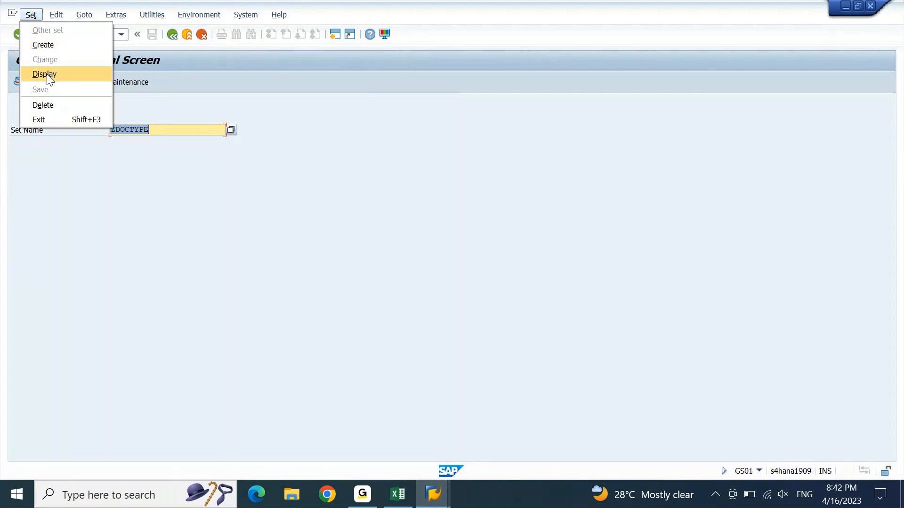
pyautogui.click(251, 91)
pyautogui.press('Return')
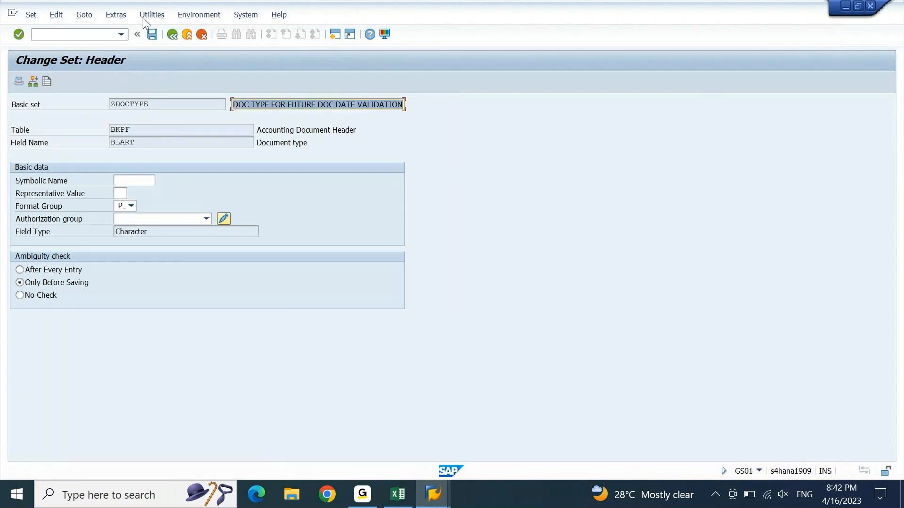
pyautogui.click(172, 35)
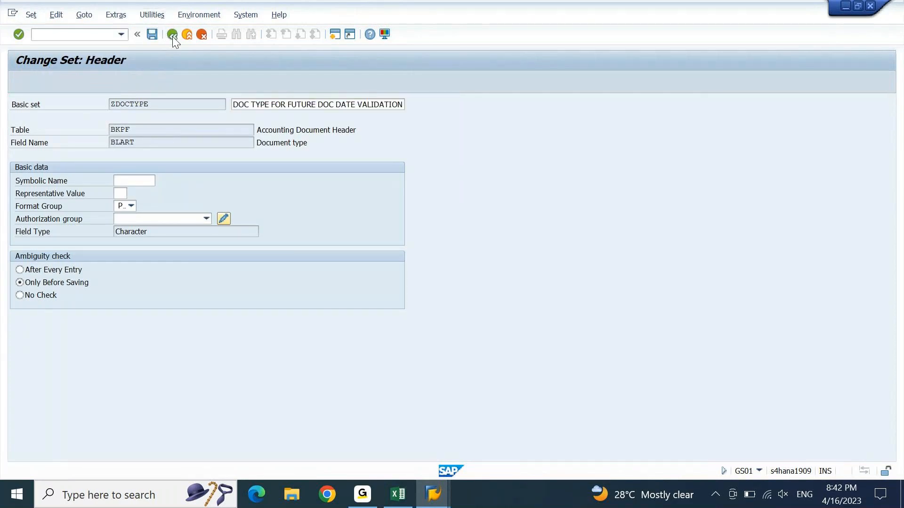
pyautogui.click(161, 129)
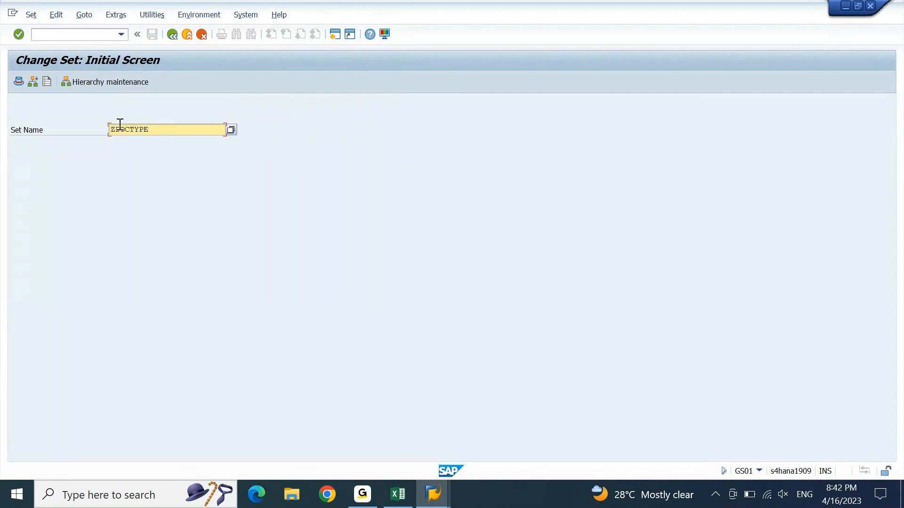
pyautogui.press('Return')
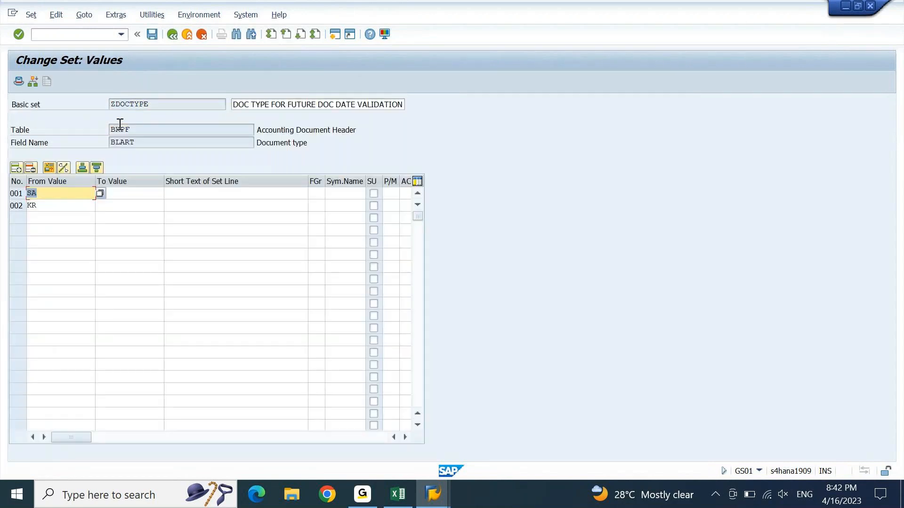
# Step: Add AB as the third value after SA and KR, and save the set
pyautogui.click(79, 208)
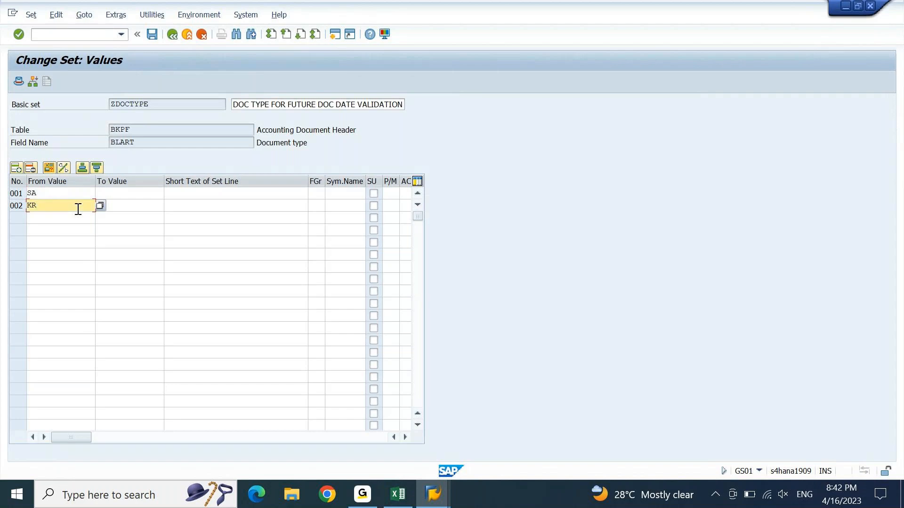
pyautogui.doubleClick(78, 209)
pyautogui.press('Down')
pyautogui.write('AB')
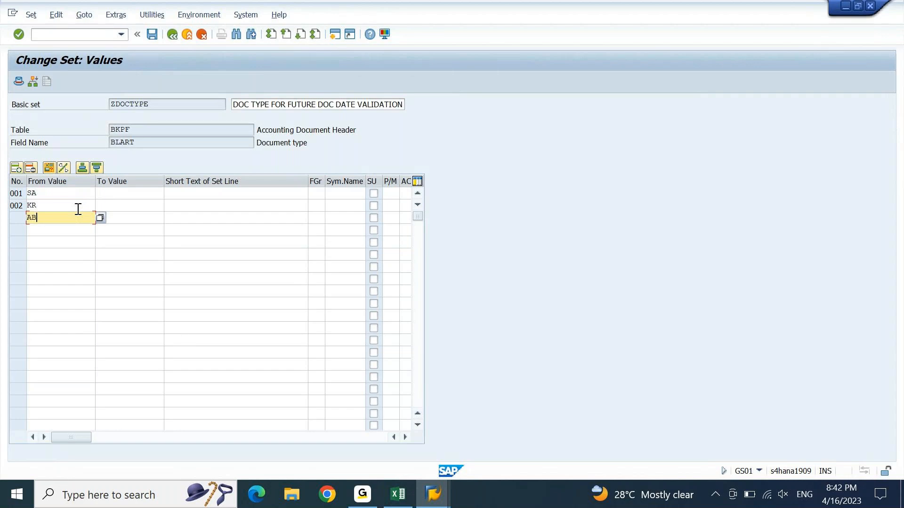
pyautogui.press('Return')
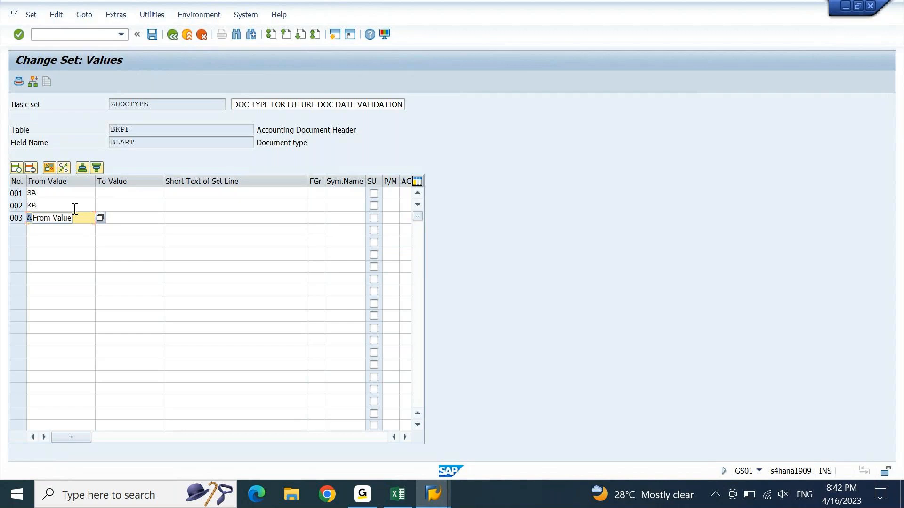
pyautogui.click(140, 217)
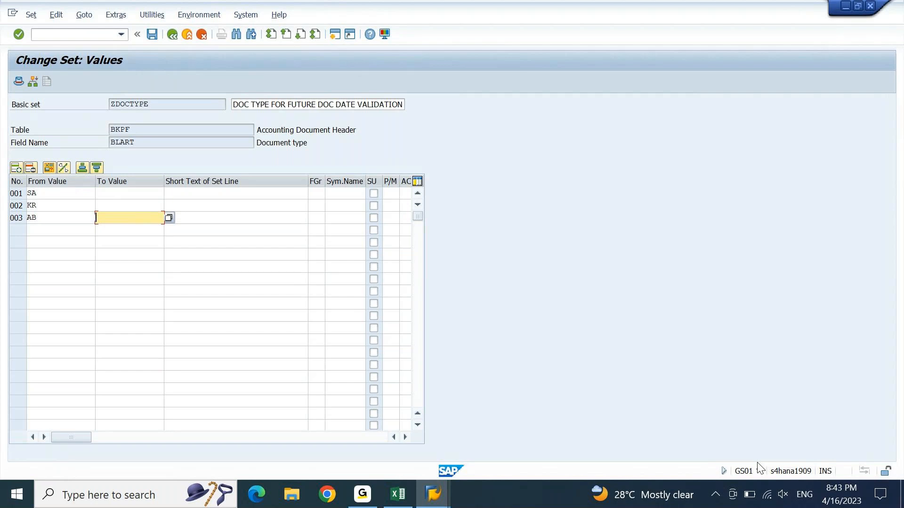
pyautogui.click(151, 38)
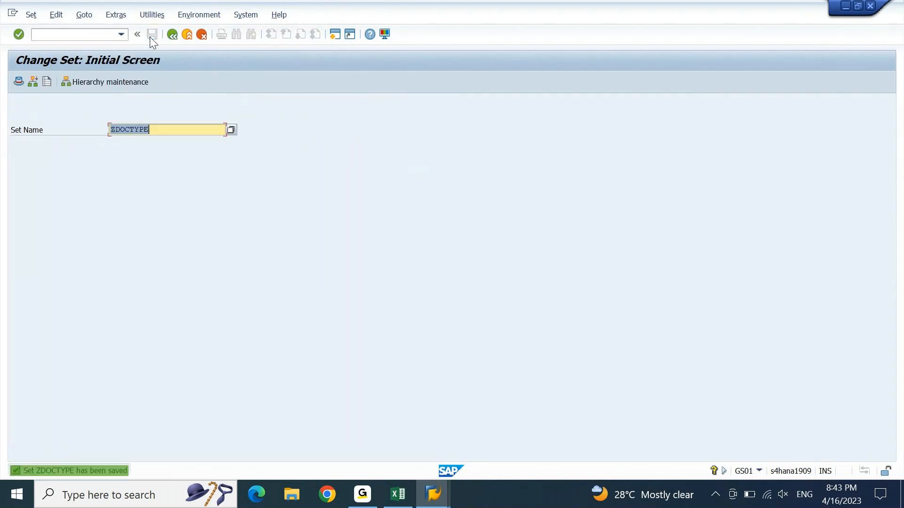
pyautogui.click(433, 494)
# Step: Switch to the G/L account posting window and restart F-02 with /NF-02
pyautogui.moveTo(597, 449)
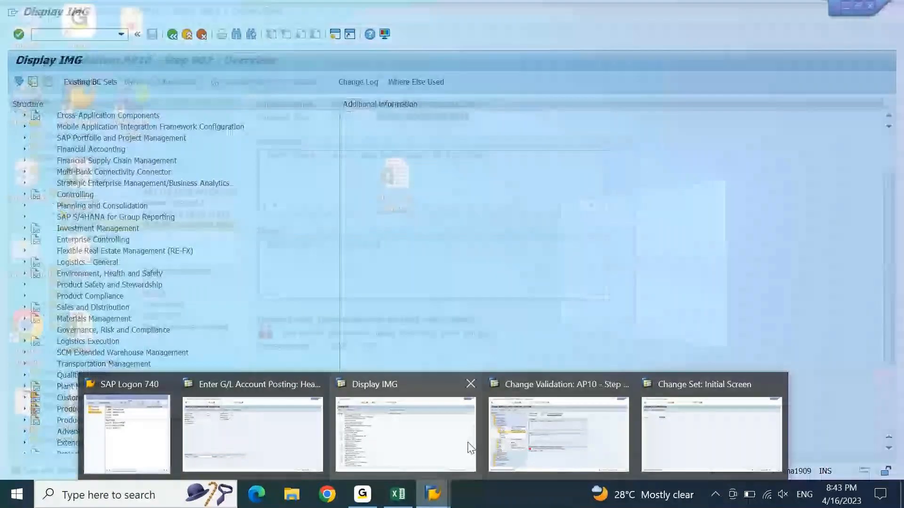
pyautogui.click(253, 434)
pyautogui.click(80, 34)
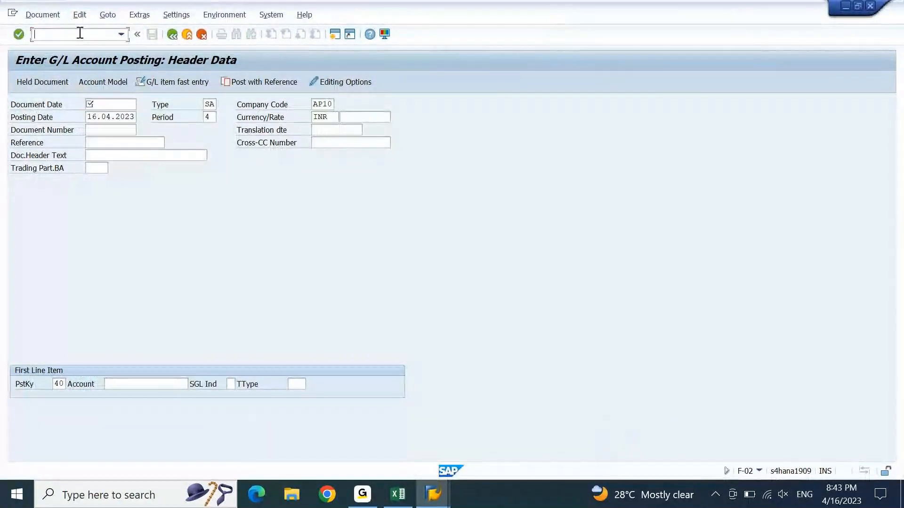
pyautogui.write('/NF-02')
pyautogui.press('Return')
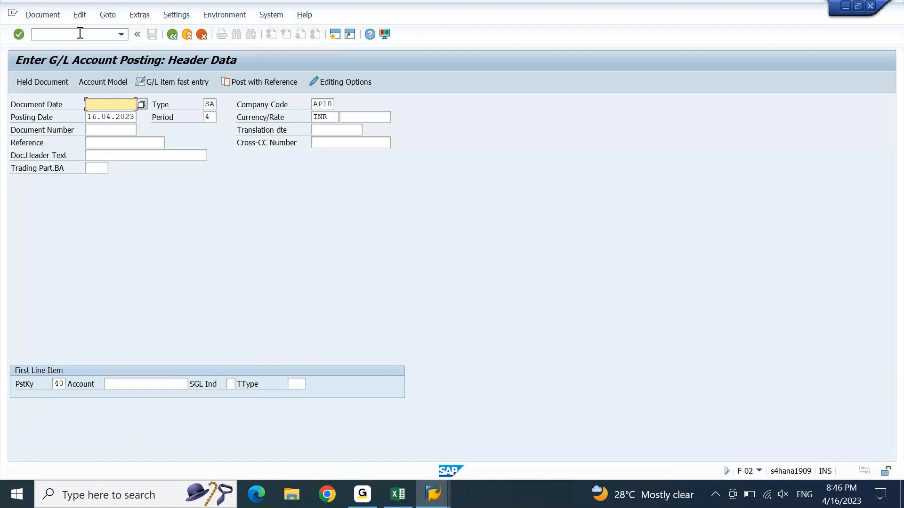
# Step: Pick document date 17.04.2023 from history, then enter type AB and posting date 16.03.2023
pyautogui.press('space')
pyautogui.press('Down')
pyautogui.press('Down')
pyautogui.press('Return')
pyautogui.press('Tab')
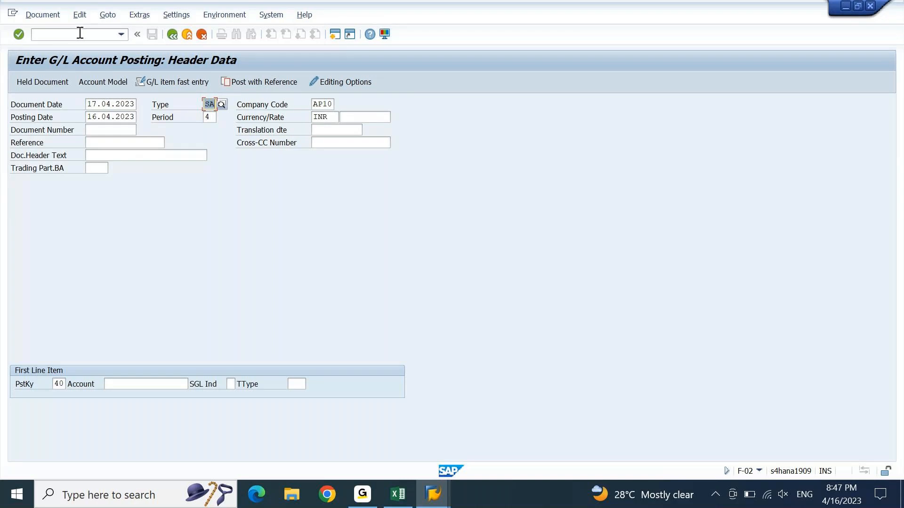
pyautogui.write('AB')
pyautogui.press('Tab')
pyautogui.press('Tab')
pyautogui.write('16.03.2023')
pyautogui.press('Down')
pyautogui.press('Return')
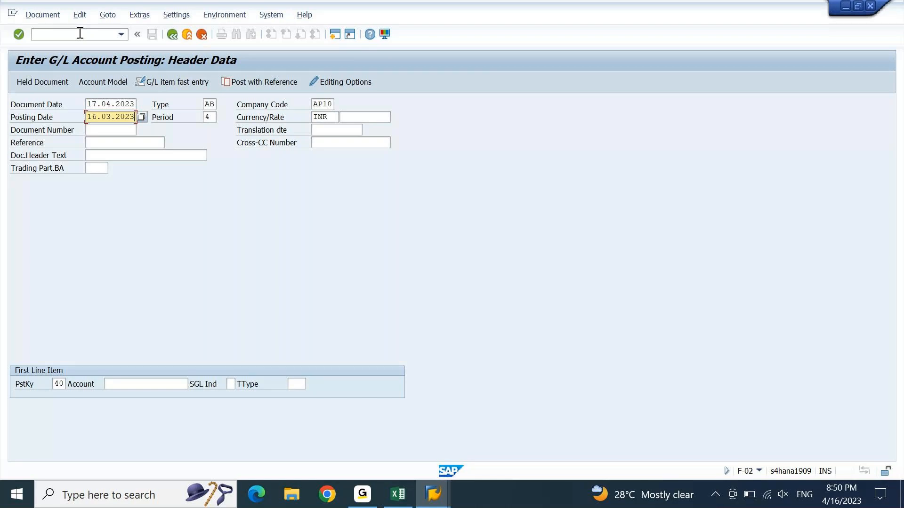
# Step: Submit the AB header (document date 17.04.2023, posting date 16.03.2023) so it passes the date check
pyautogui.press('Tab')
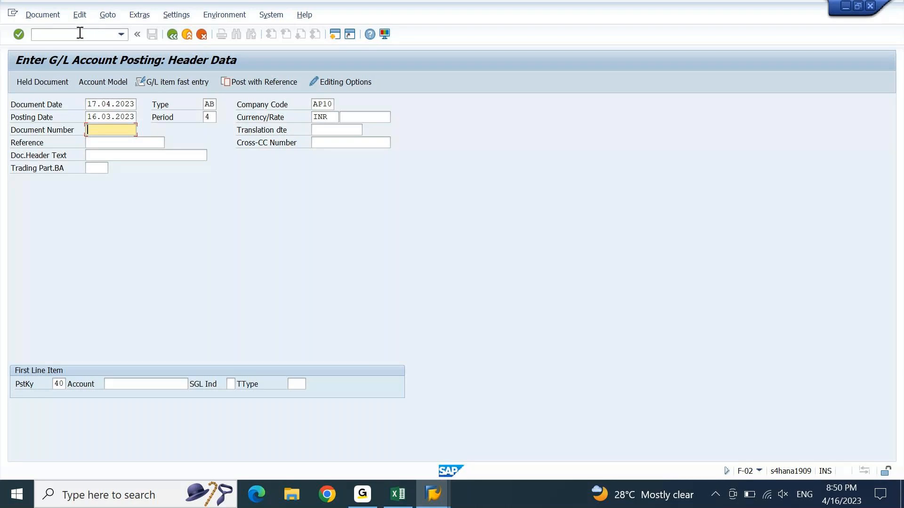
pyautogui.press('Return')
pyautogui.press('Return')
pyautogui.press('Return')
pyautogui.press('Return')
pyautogui.press('Return')
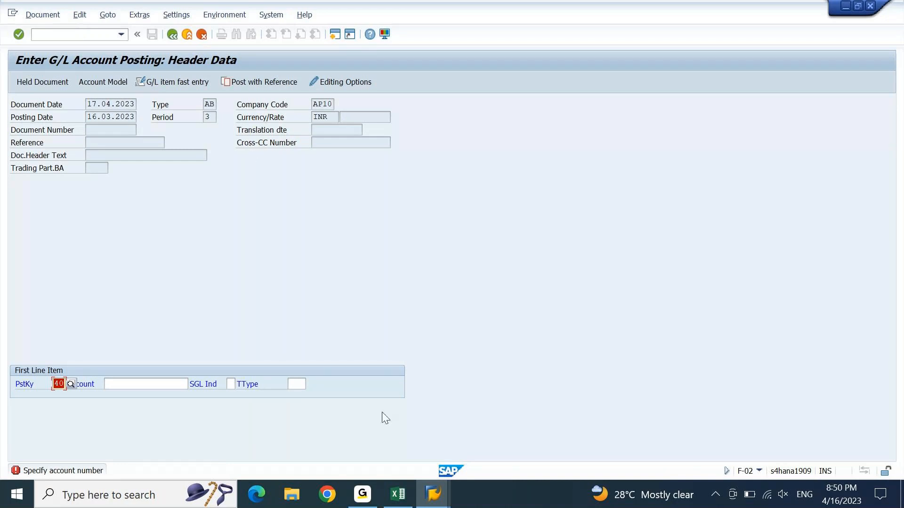
pyautogui.click(433, 500)
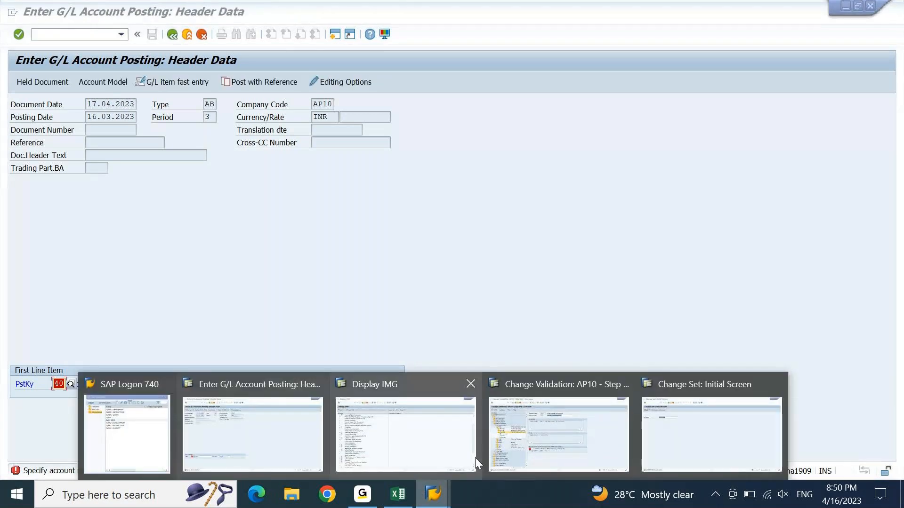
pyautogui.click(655, 436)
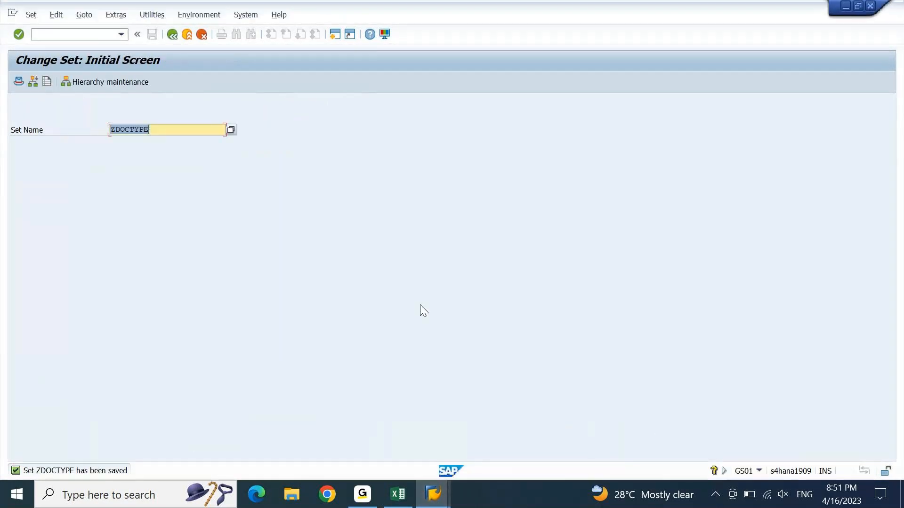
pyautogui.press('Return')
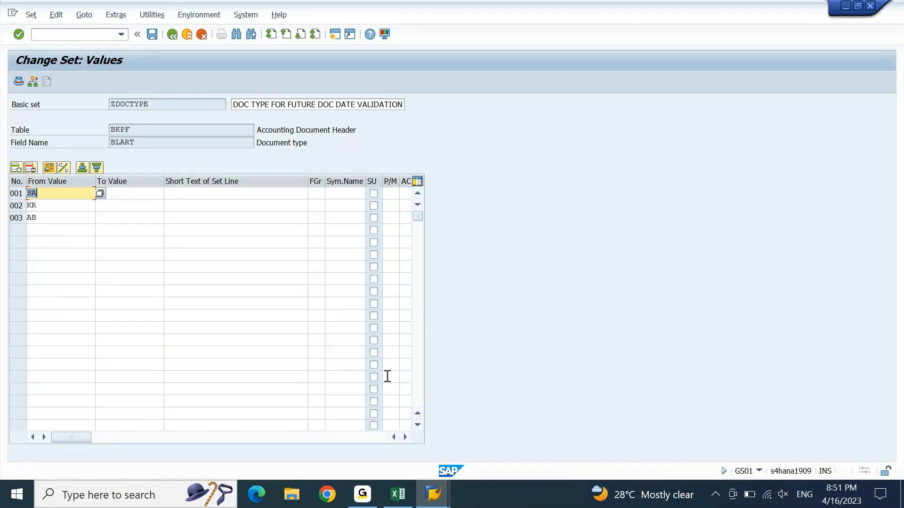
pyautogui.moveTo(435, 495)
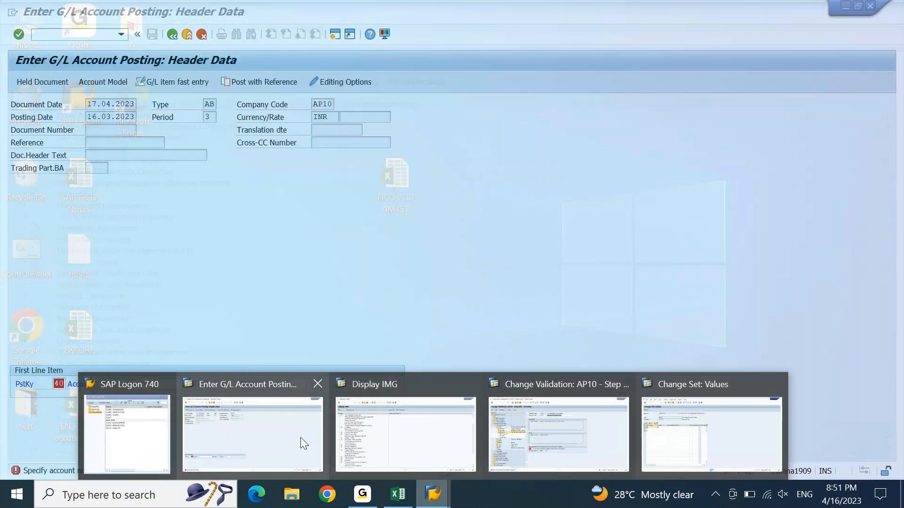
pyautogui.click(299, 436)
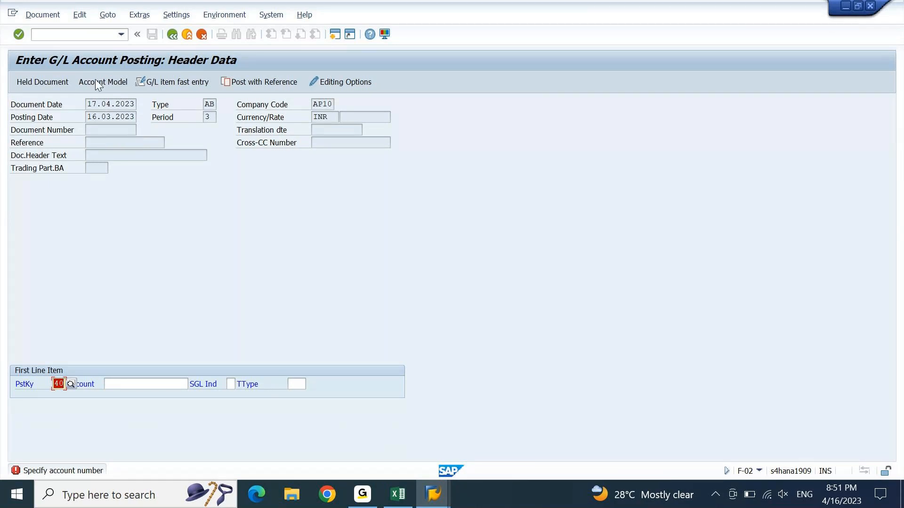
# Step: Restart F-02 with /NF-02 and recall 17.04.2023 as the document date
pyautogui.click(75, 38)
pyautogui.write('/NF-02')
pyautogui.press('Return')
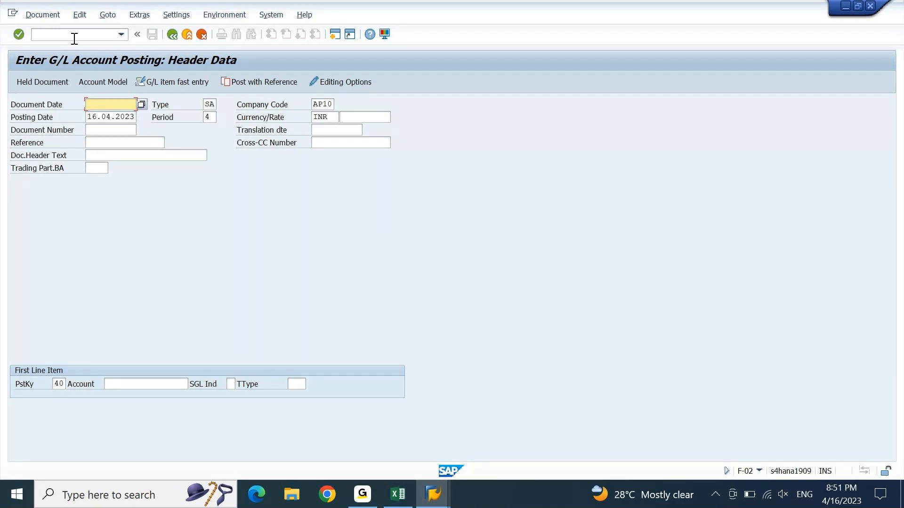
pyautogui.press('space')
pyautogui.press('Down')
pyautogui.press('Tab')
# Step: Choose document type AB and posting date 16.03.2023 from the entry history
pyautogui.press('space')
pyautogui.press('F4')
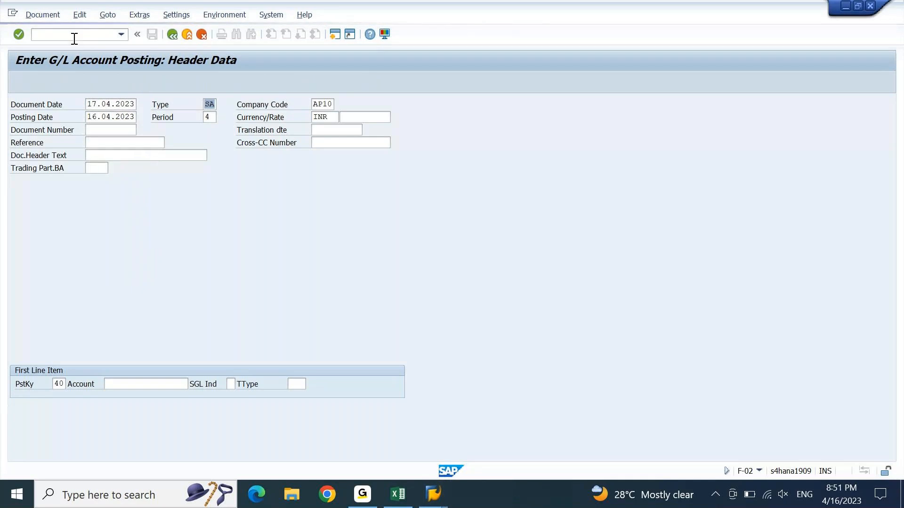
pyautogui.press('space')
pyautogui.press('Down')
pyautogui.press('Tab')
pyautogui.press('space')
pyautogui.press('Down')
pyautogui.press('Return')
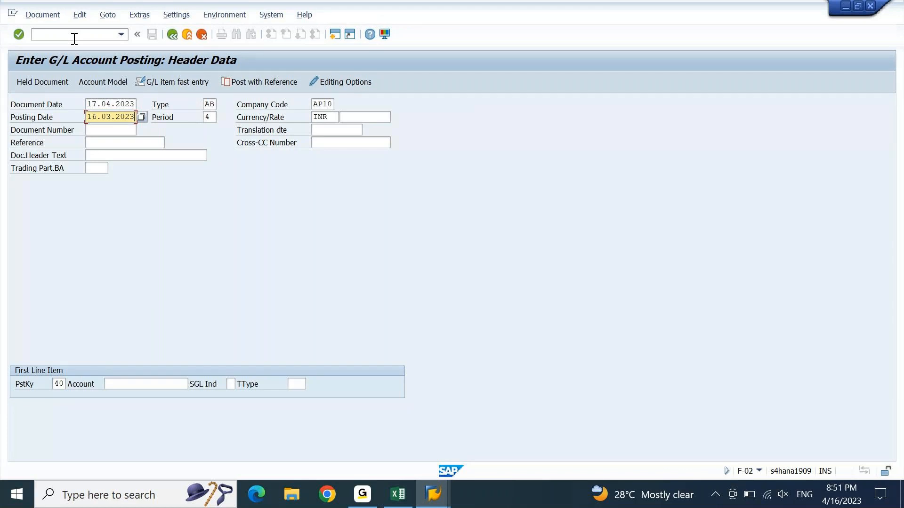
# Step: Submit the header and accept the future document date warning
pyautogui.click(74, 39)
pyautogui.press('Return')
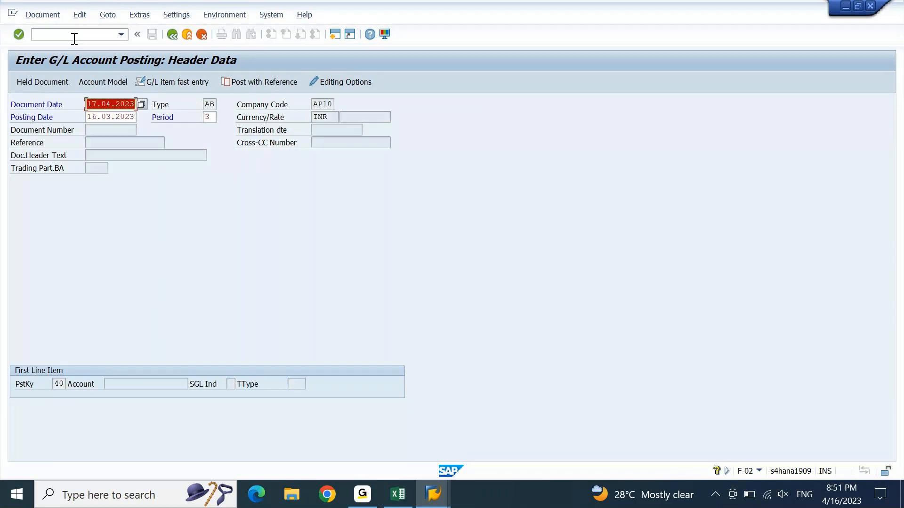
pyautogui.press('Return')
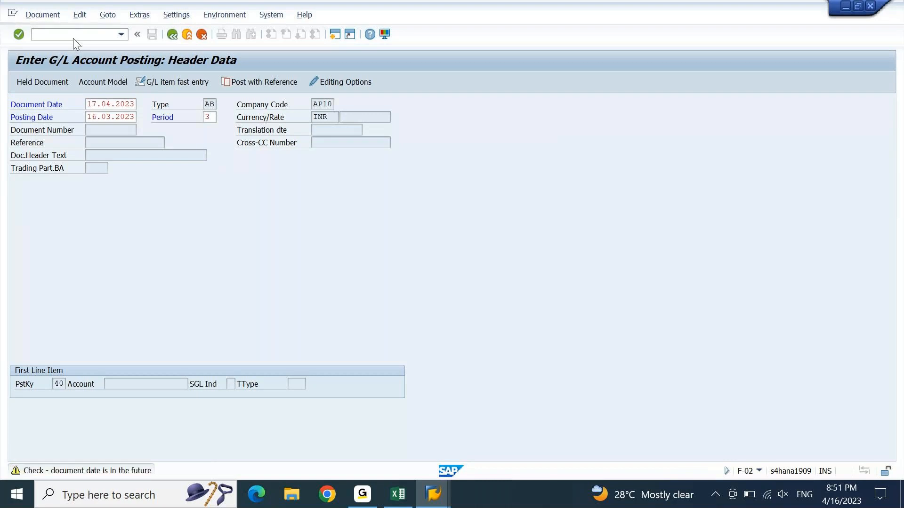
pyautogui.press('Return')
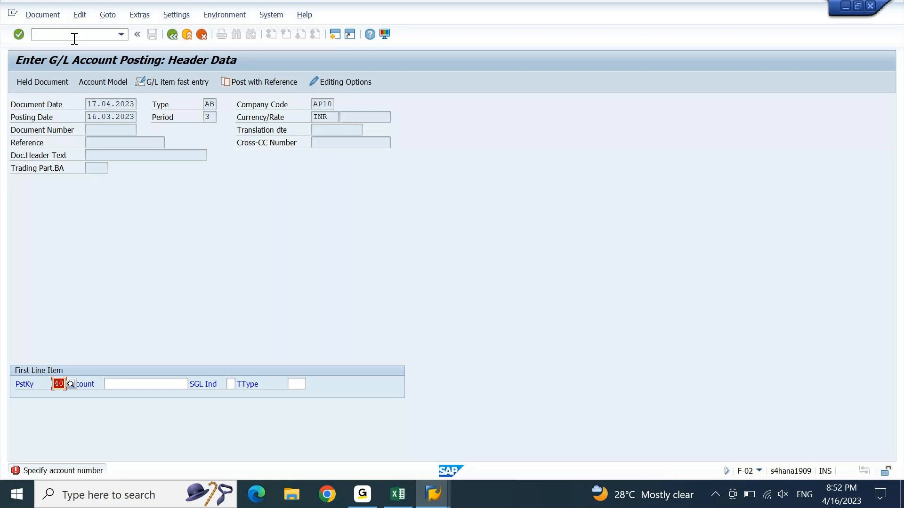
pyautogui.hotkey('alt', 'Tab')
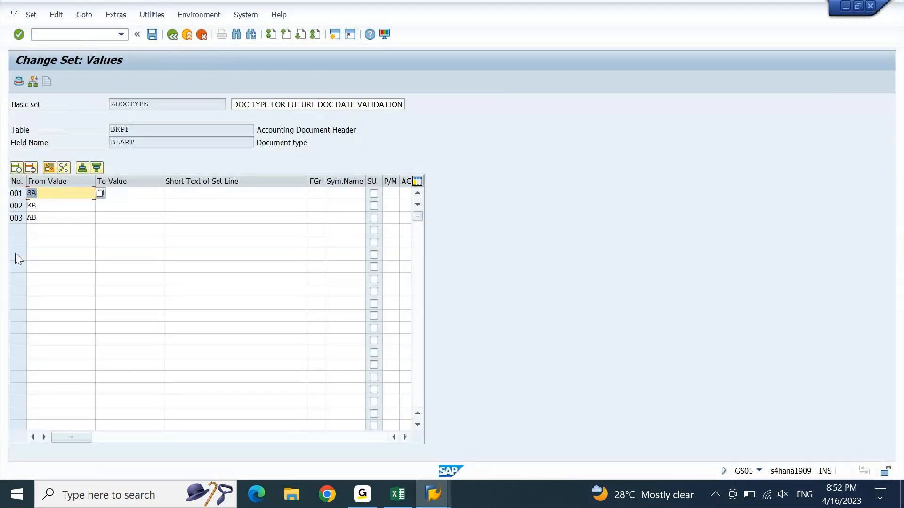
# Step: Save the ZDOCTYPE set and reopen its values to confirm SA, KR and AB remain
pyautogui.click(152, 35)
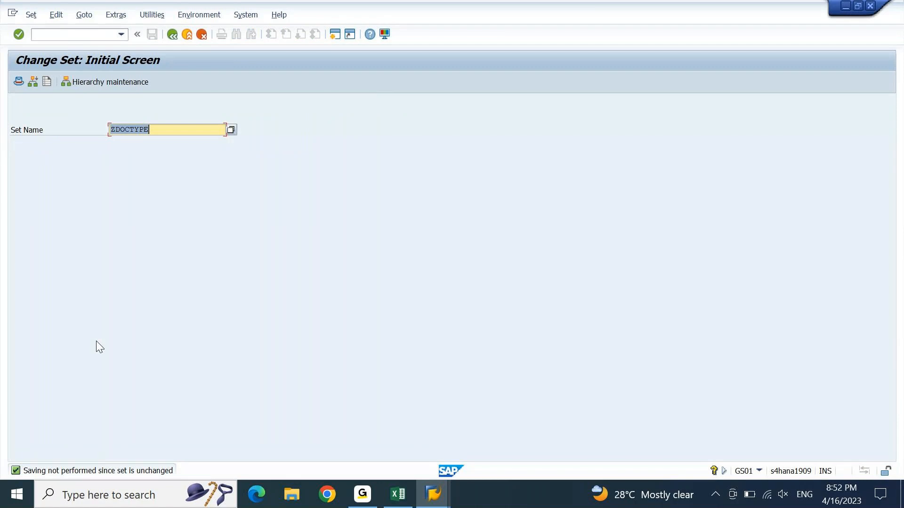
pyautogui.press('Return')
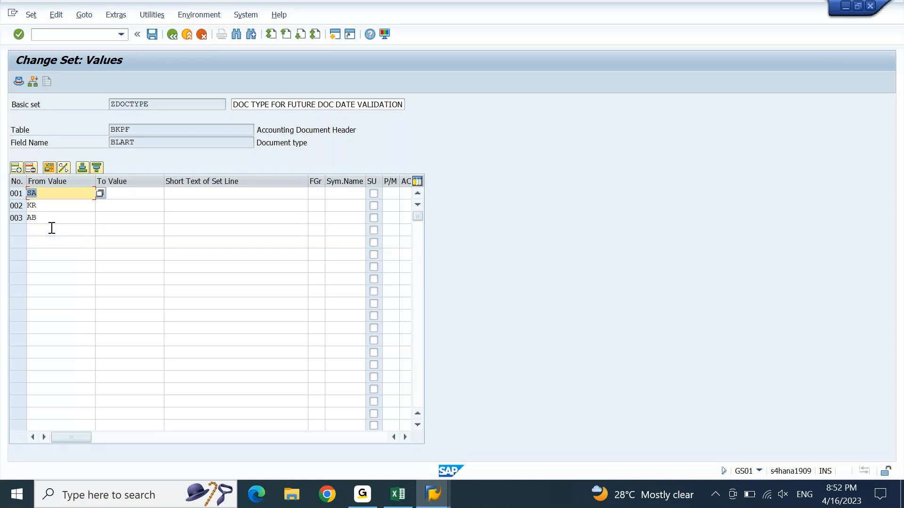
pyautogui.hotkey('alt', 'Tab')
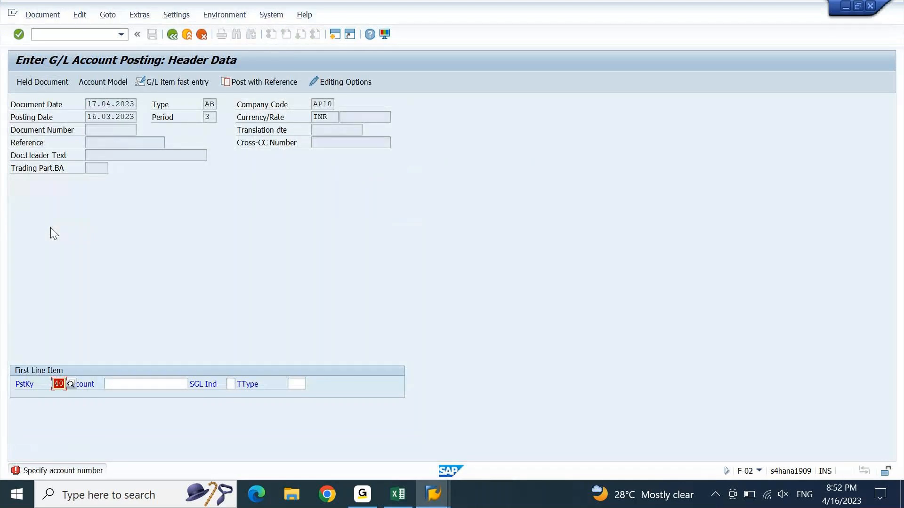
# Step: Leave to the main menu with /n, relaunch F-02, and recall document date 17.04.2023
pyautogui.click(94, 39)
pyautogui.write('/n')
pyautogui.press('Return')
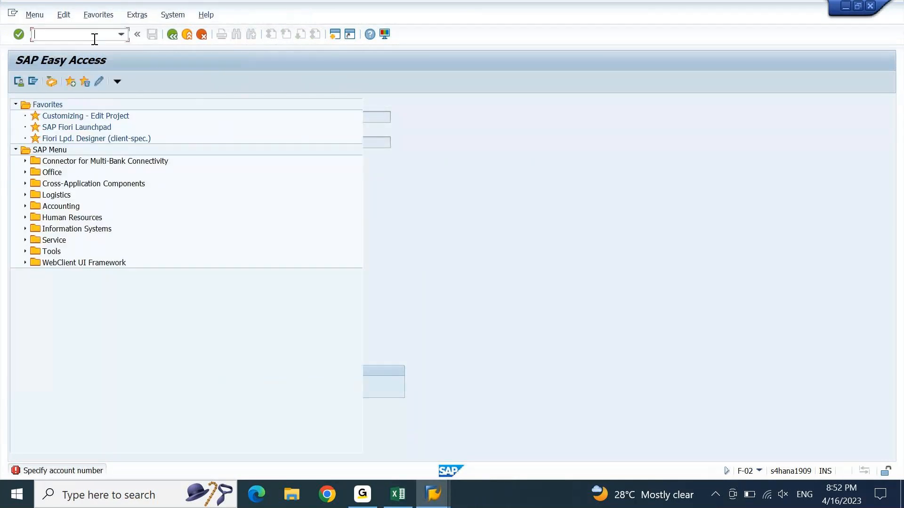
pyautogui.write('F-02')
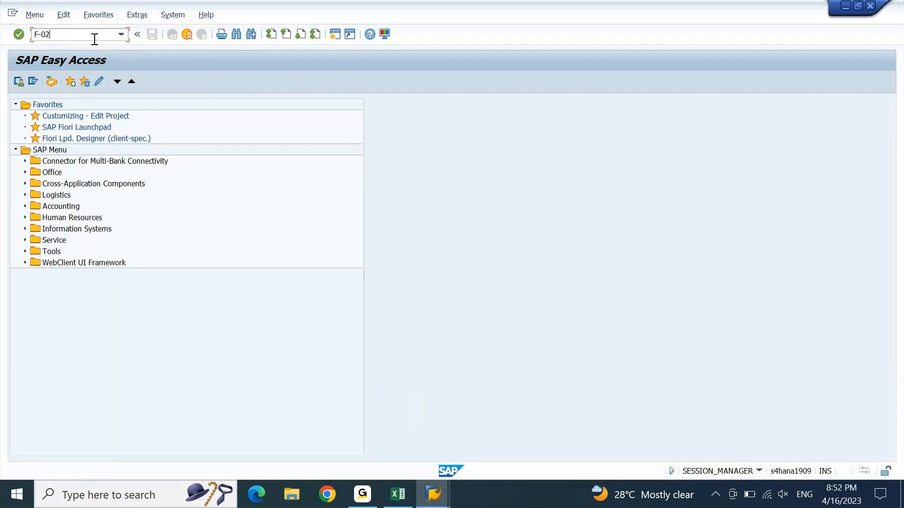
pyautogui.press('Return')
pyautogui.press('Down')
pyautogui.press('Down')
pyautogui.press('Down')
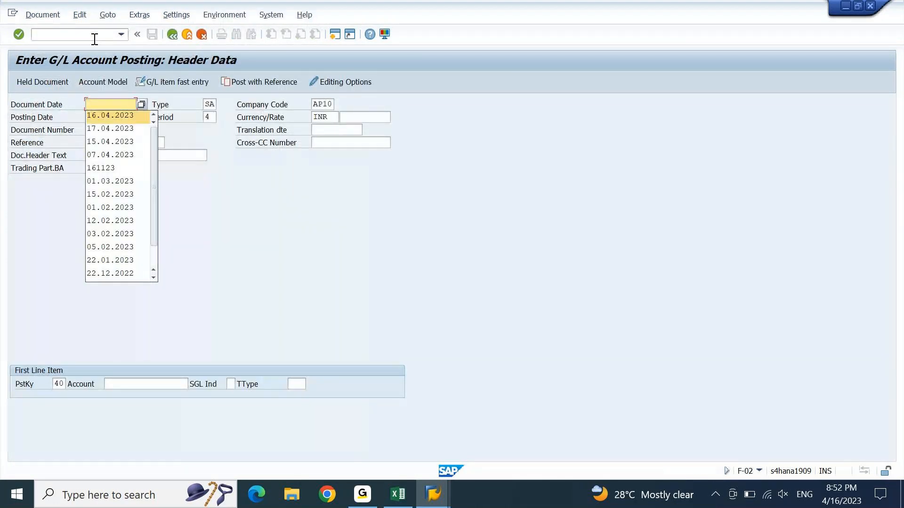
pyautogui.press('Return')
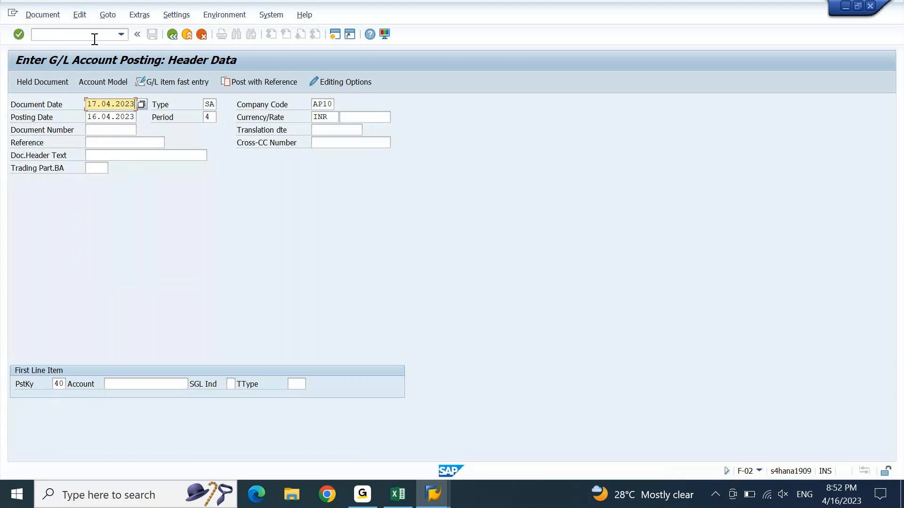
# Step: Fill posting date 16.03.2023 and submit the SA header, accepting the future-date warning
pyautogui.press('Tab')
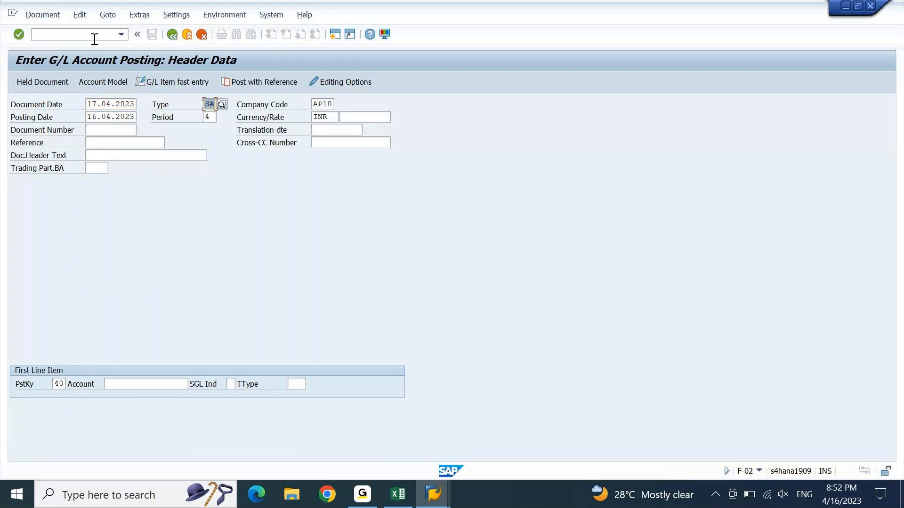
pyautogui.press('Tab')
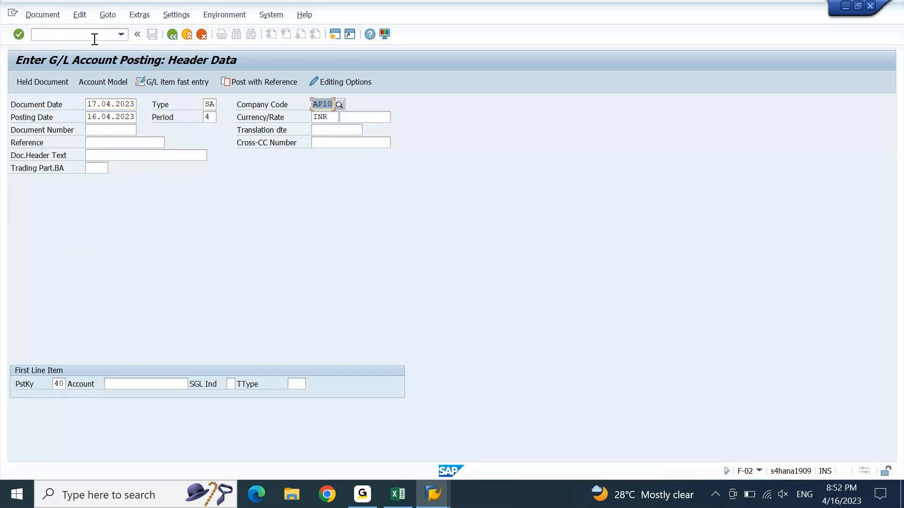
pyautogui.press('Tab')
pyautogui.press('BackSpace')
pyautogui.press('Return')
pyautogui.press('Down')
pyautogui.press('Down')
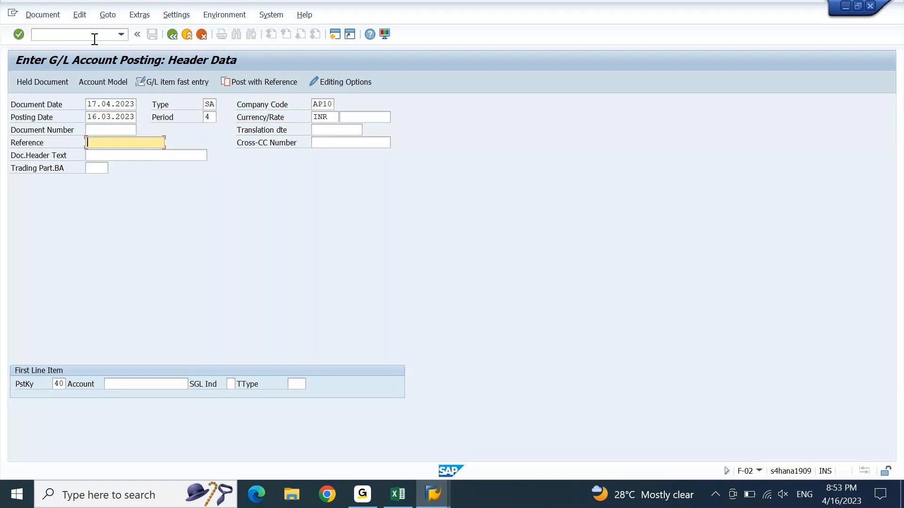
pyautogui.press('Down')
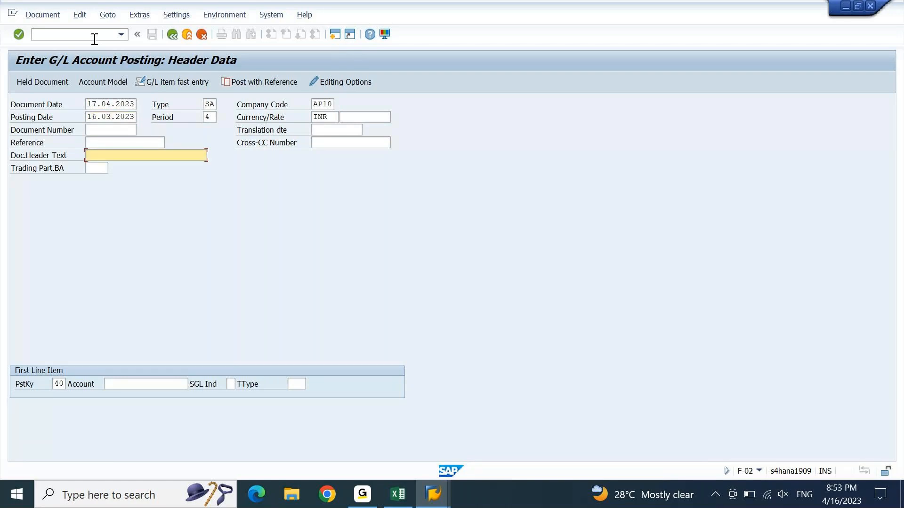
pyautogui.press('Return')
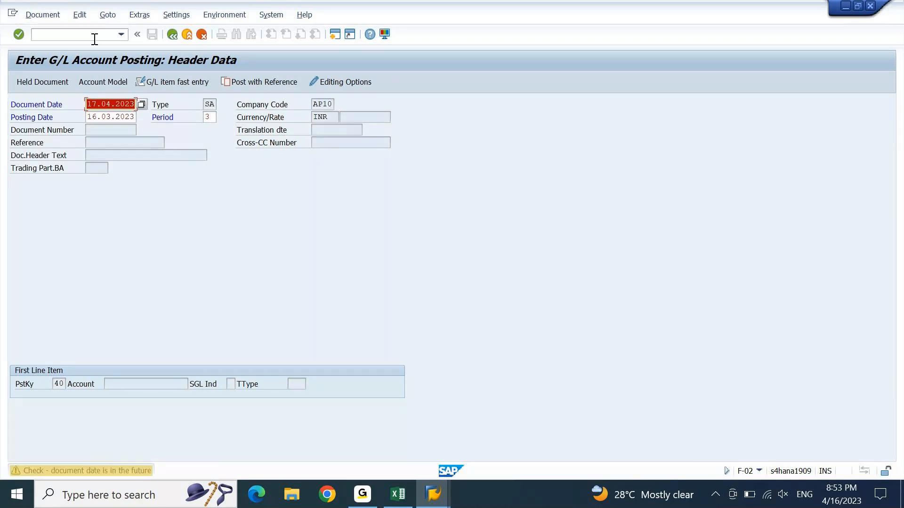
pyautogui.press('Return')
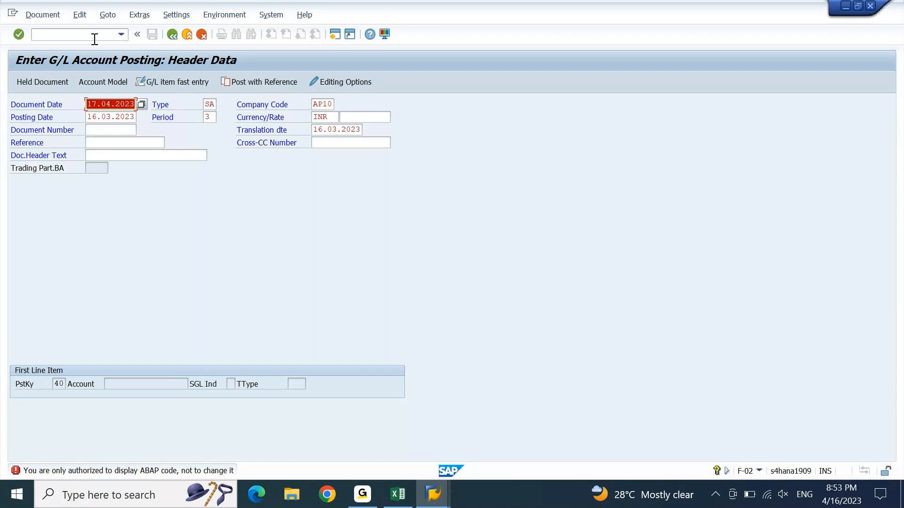
# Step: Resubmit the header with type AB, then discard the unfinished posting
pyautogui.press('Tab')
pyautogui.write('AB')
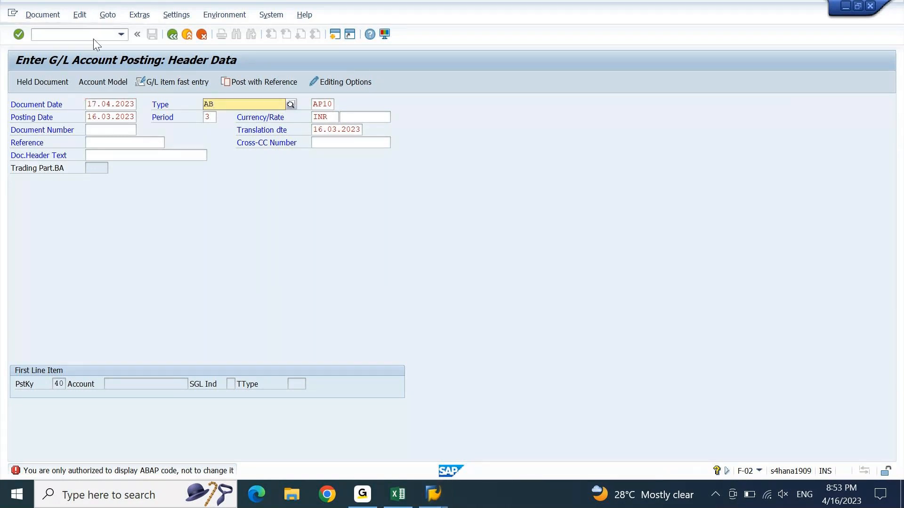
pyautogui.press('Return')
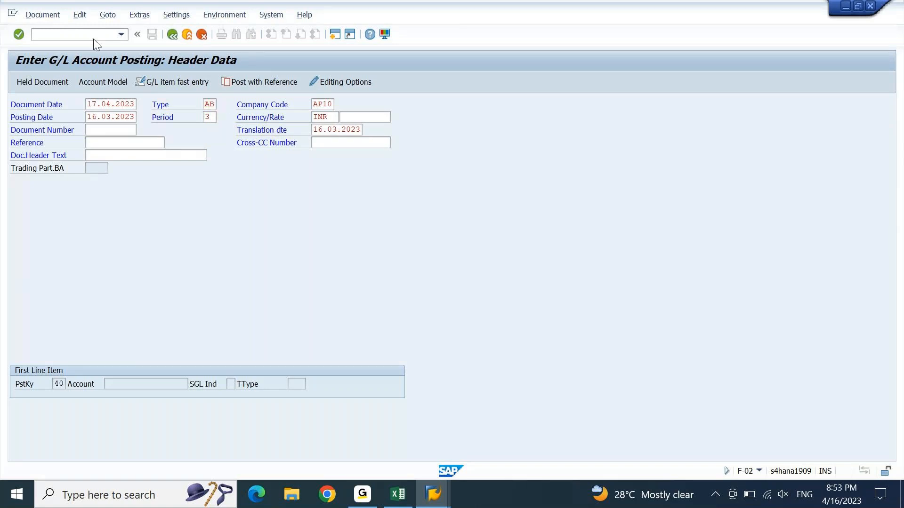
pyautogui.press('Return')
pyautogui.press('Return')
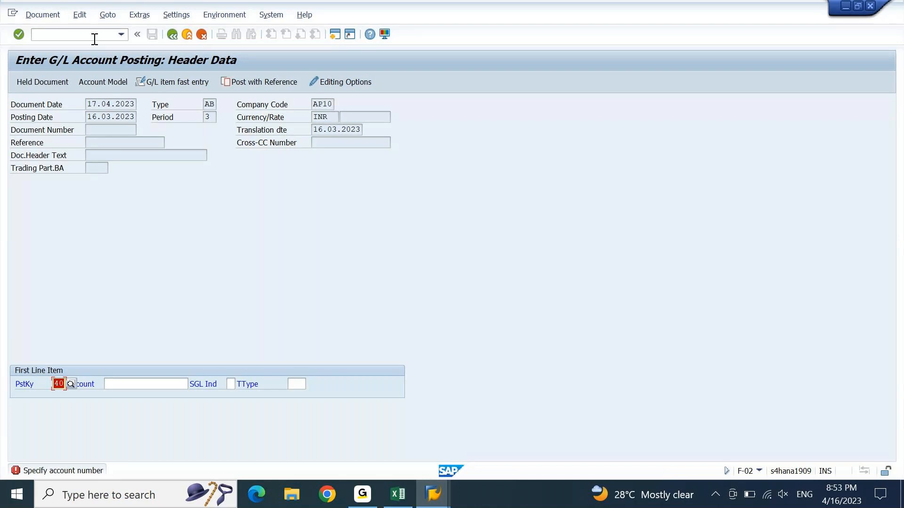
pyautogui.press('F3')
pyautogui.press('Return')
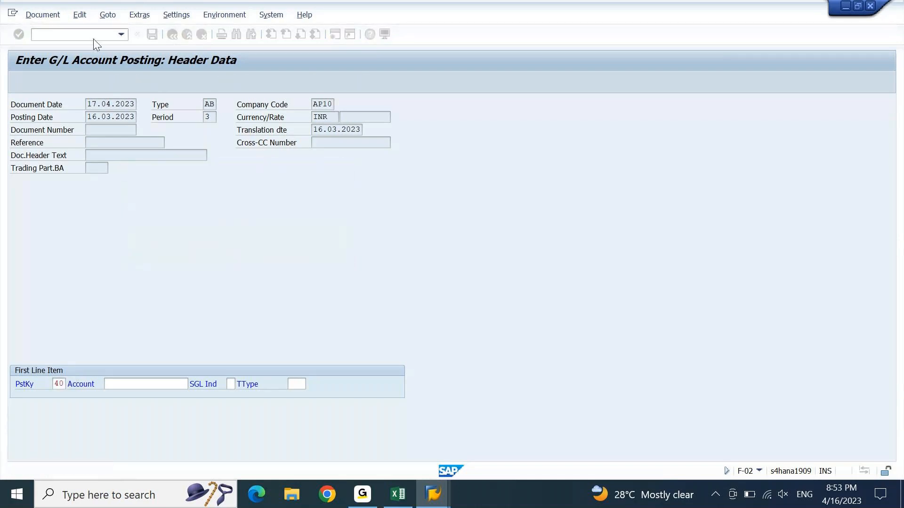
pyautogui.hotkey('alt', 'Tab')
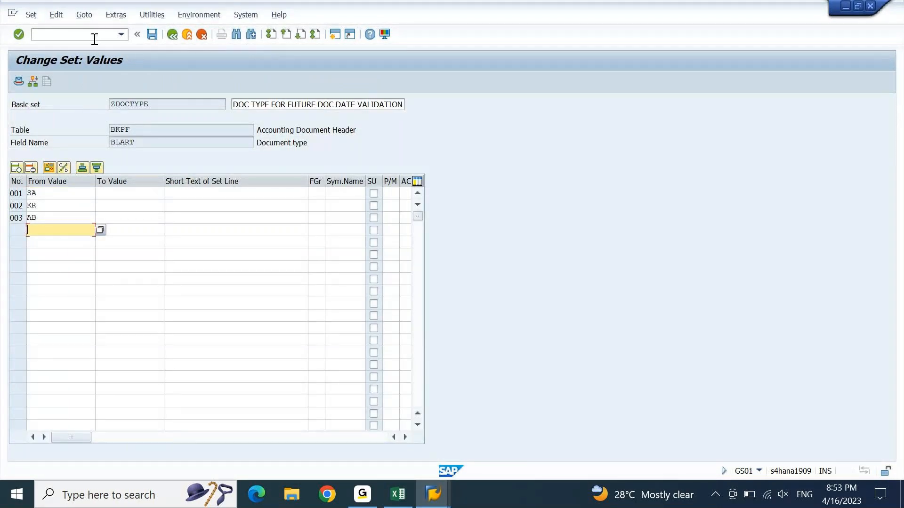
# Step: Enter DR as line 004 of the ZDOCTYPE set, save, and bring the G/L posting window forward
pyautogui.write('DR')
pyautogui.press('Return')
pyautogui.click(154, 37)
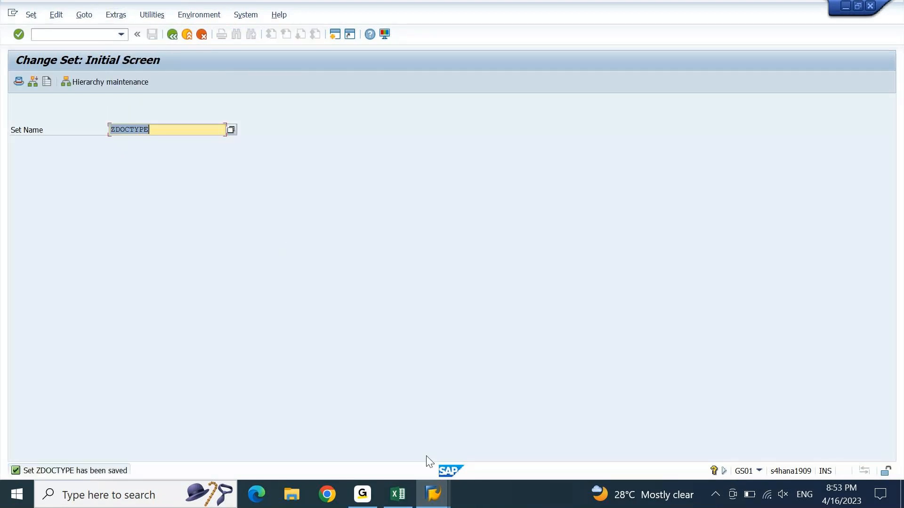
pyautogui.moveTo(433, 494)
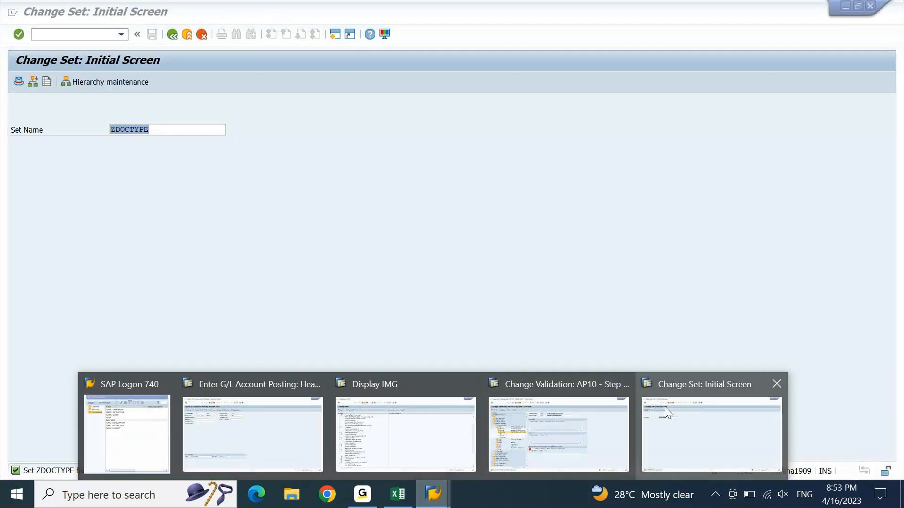
pyautogui.click(303, 427)
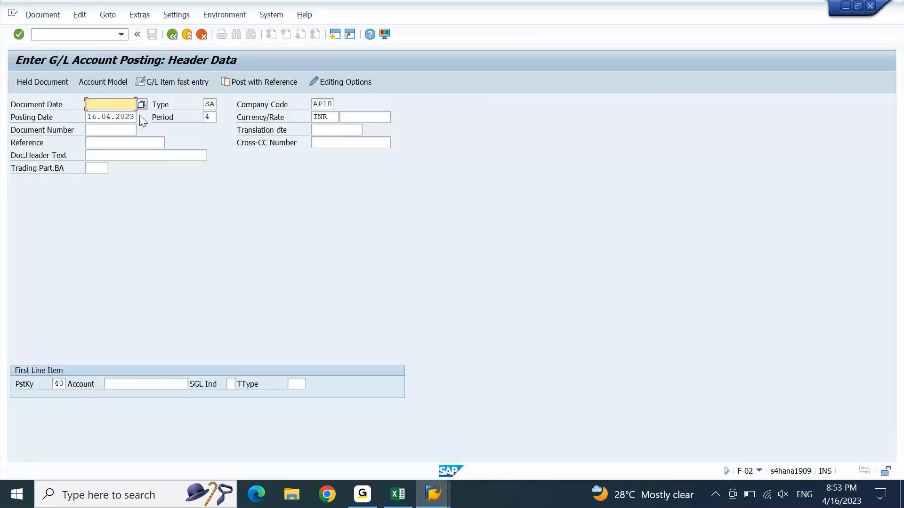
# Step: Restart F-02 with /NF-02, recalling document date 17.04.2023 and posting date 16.03.2023
pyautogui.click(97, 33)
pyautogui.write('/N')
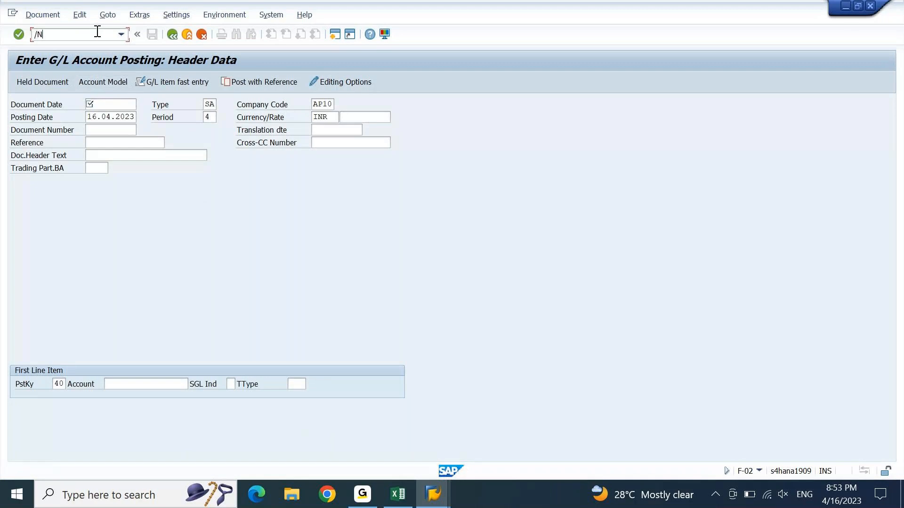
pyautogui.write('F-02')
pyautogui.press('Return')
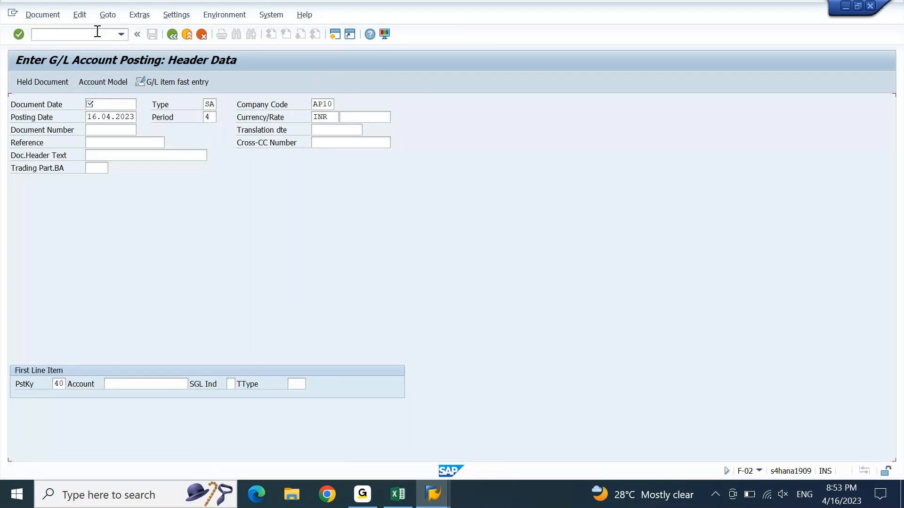
pyautogui.press('space')
pyautogui.press('Down')
pyautogui.press('Tab')
pyautogui.press('Tab')
pyautogui.press('Tab')
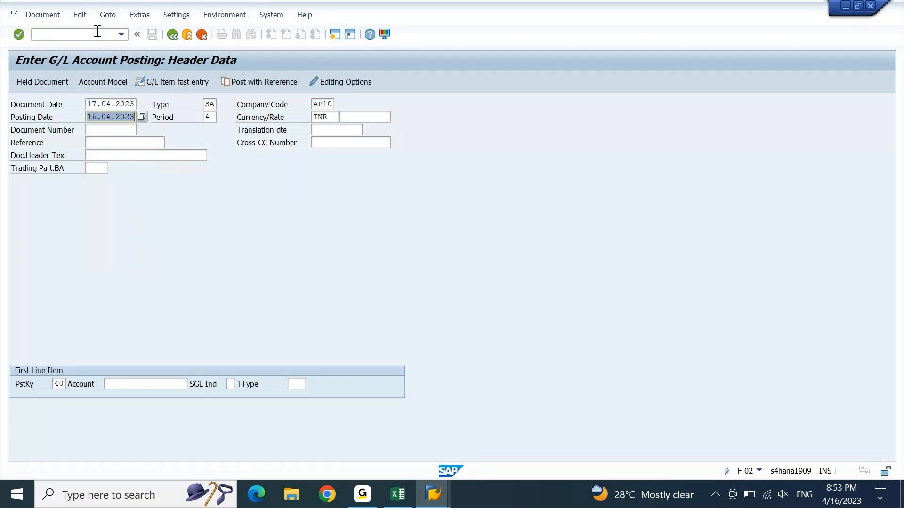
pyautogui.press('space')
pyautogui.press('Down')
pyautogui.press('Return')
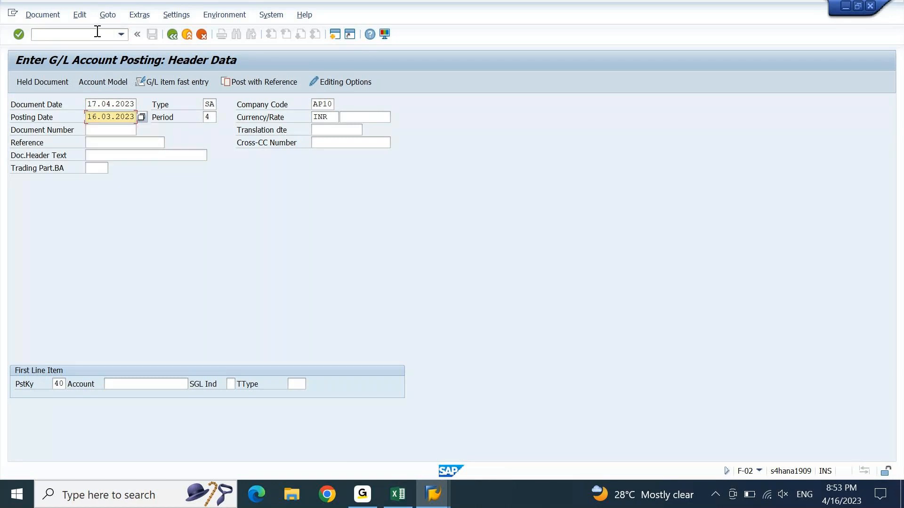
# Step: Set document type DR and submit the header past the period adjustment warning
pyautogui.press('Down')
pyautogui.press('Up')
pyautogui.hotkey('ctrl', 'Tab')
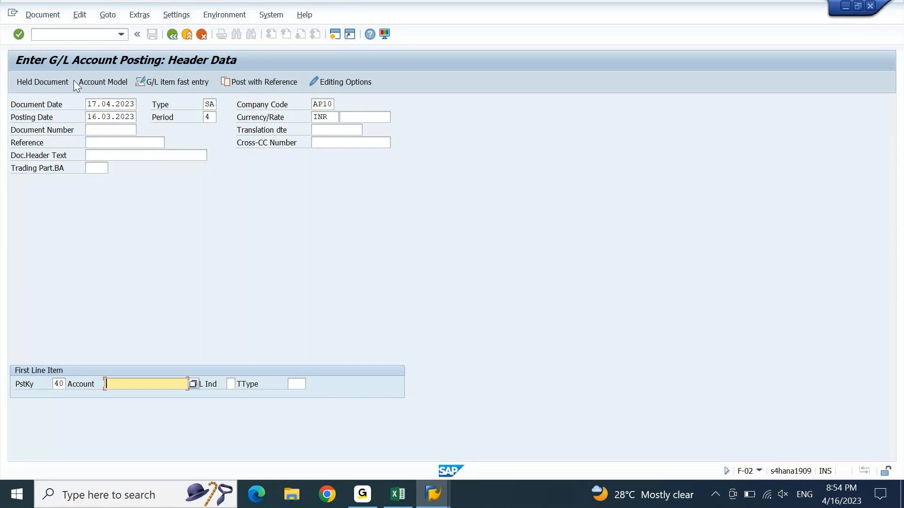
pyautogui.click(110, 102)
pyautogui.press('Tab')
pyautogui.write('DR')
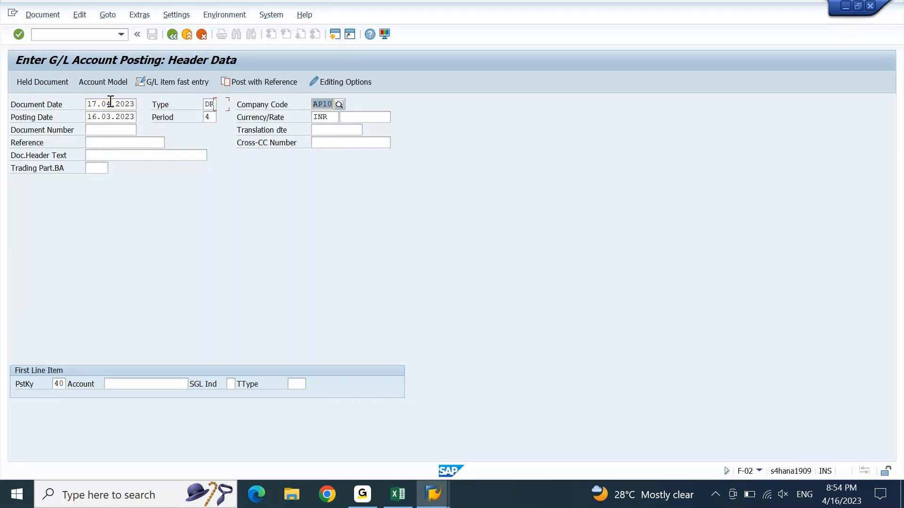
pyautogui.press('Return')
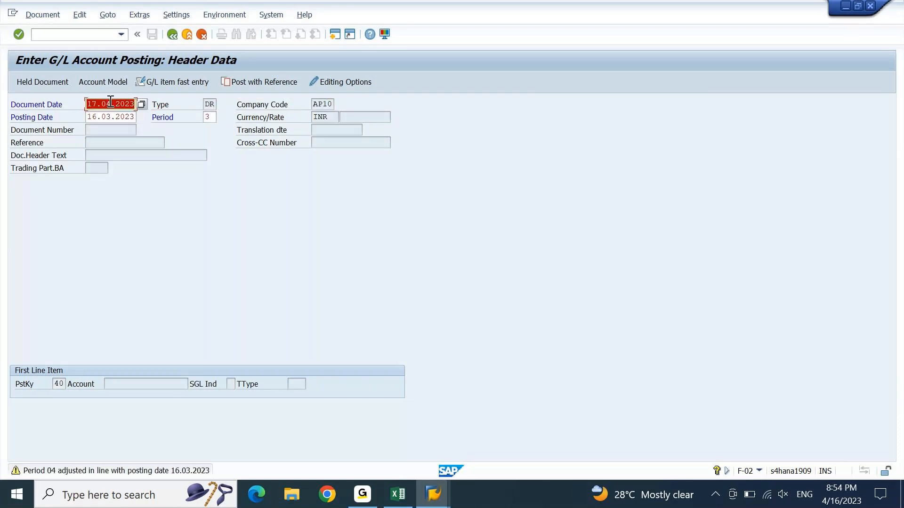
pyautogui.press('Return')
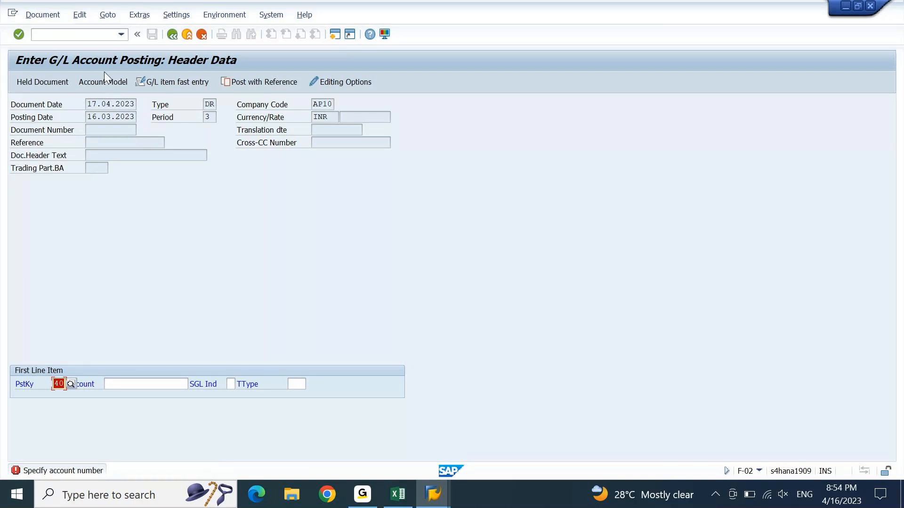
# Step: Return to the main menu with /n, open the ZDOCTYPE values, and delete SA
pyautogui.click(97, 36)
pyautogui.write('/n')
pyautogui.press('Return')
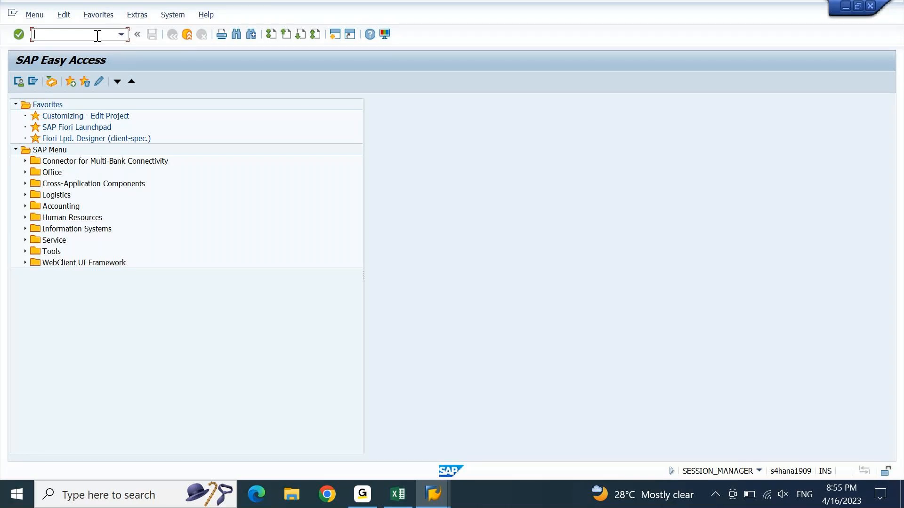
pyautogui.hotkey('alt', 'Tab')
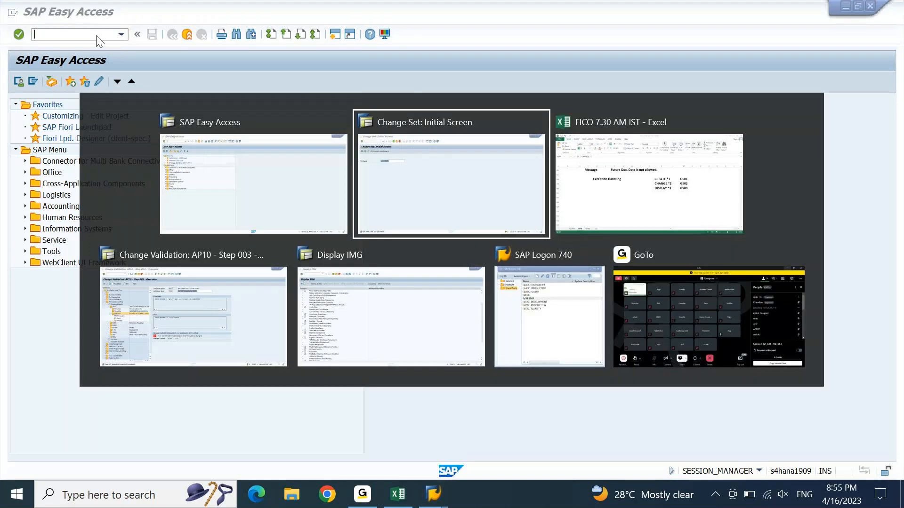
pyautogui.press('Return')
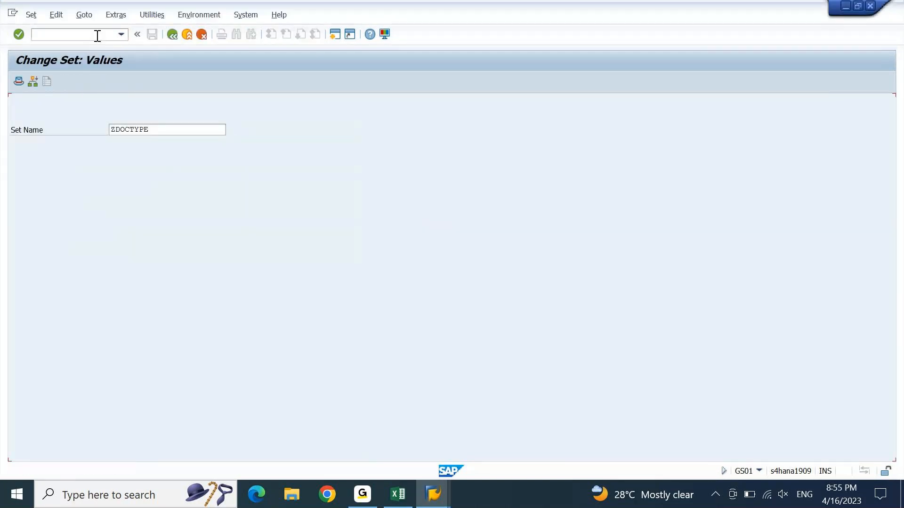
pyautogui.click(31, 168)
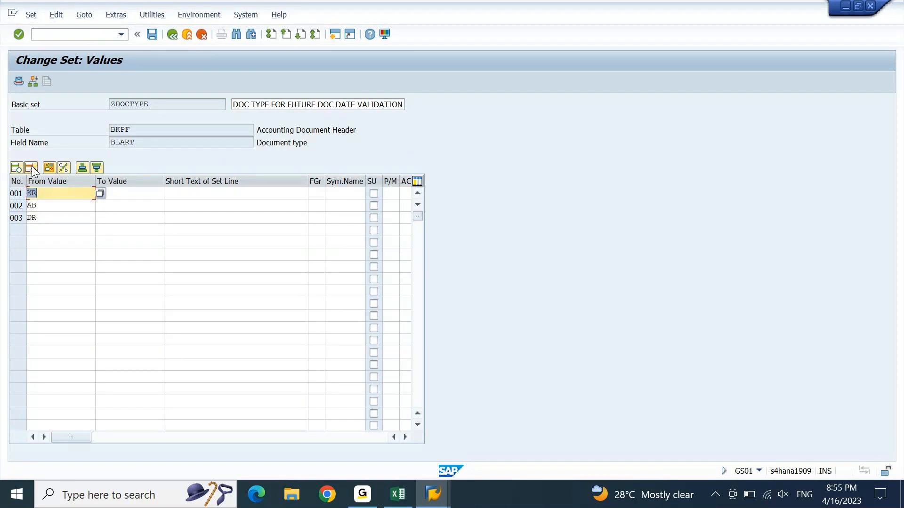
# Step: Delete the remaining KR, AB and DR rows and save the empty ZDOCTYPE set
pyautogui.click(30, 168)
pyautogui.click(30, 168)
pyautogui.click(31, 167)
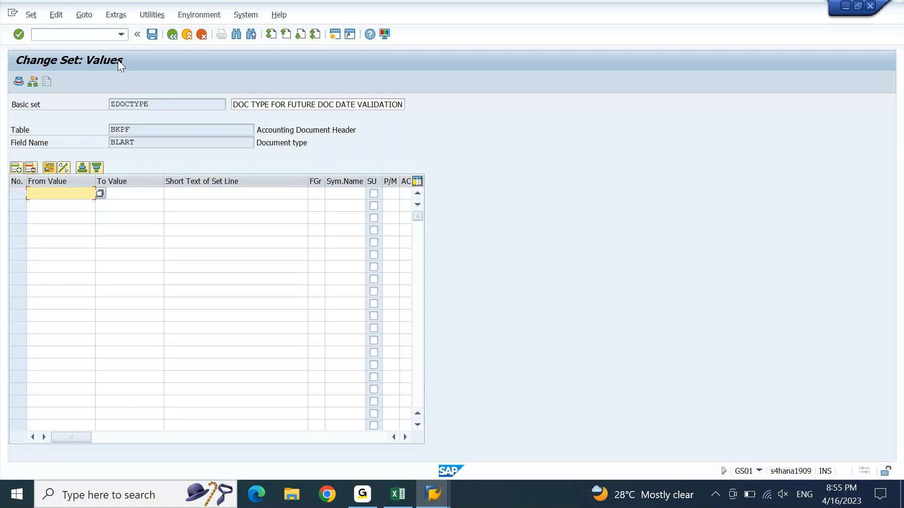
pyautogui.click(152, 34)
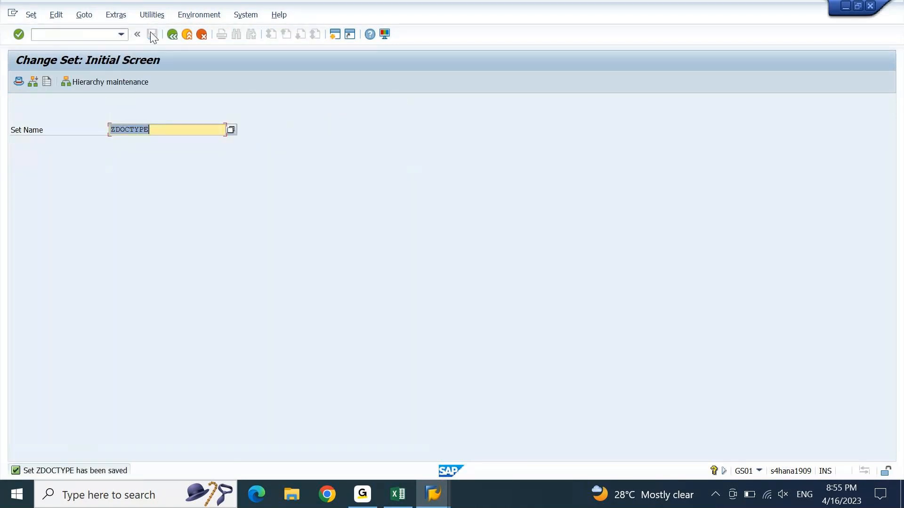
pyautogui.click(429, 498)
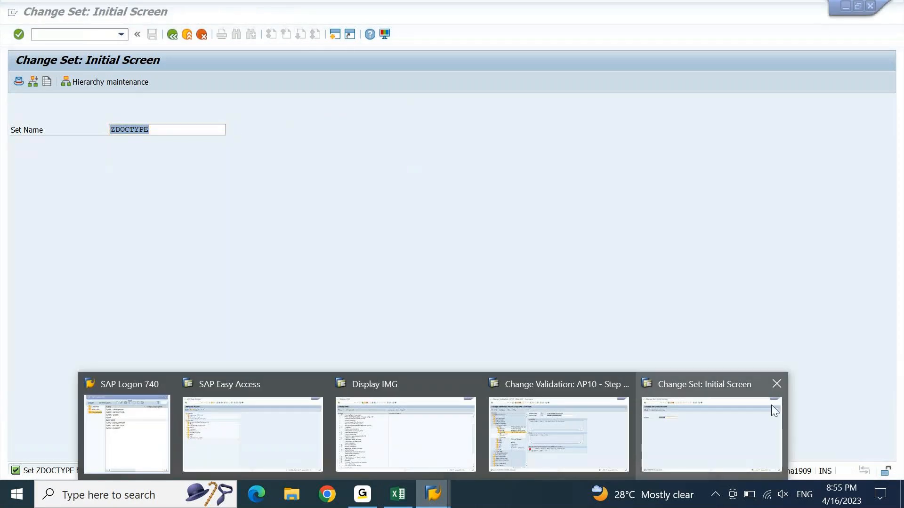
# Step: Run F-02 and recall document date 17.04.2023 and posting date 16.03.2023
pyautogui.click(250, 424)
pyautogui.write('F-02')
pyautogui.press('Return')
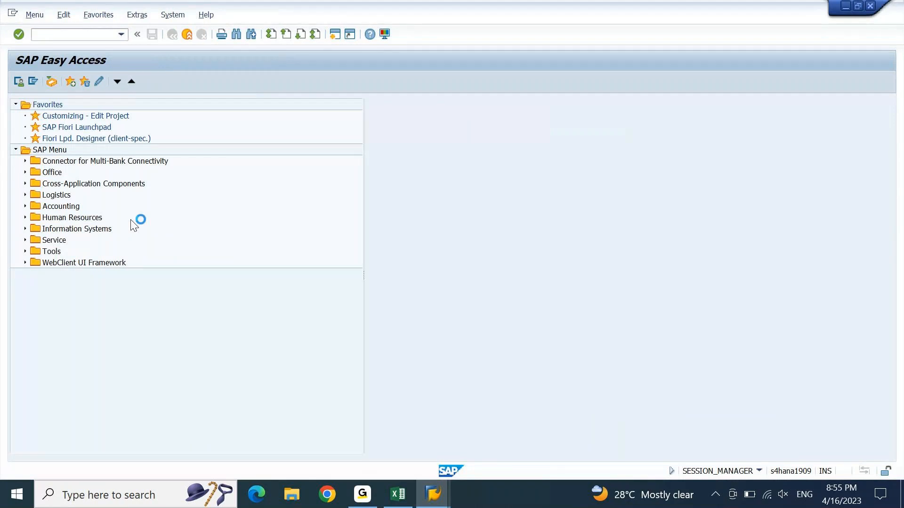
pyautogui.press('space')
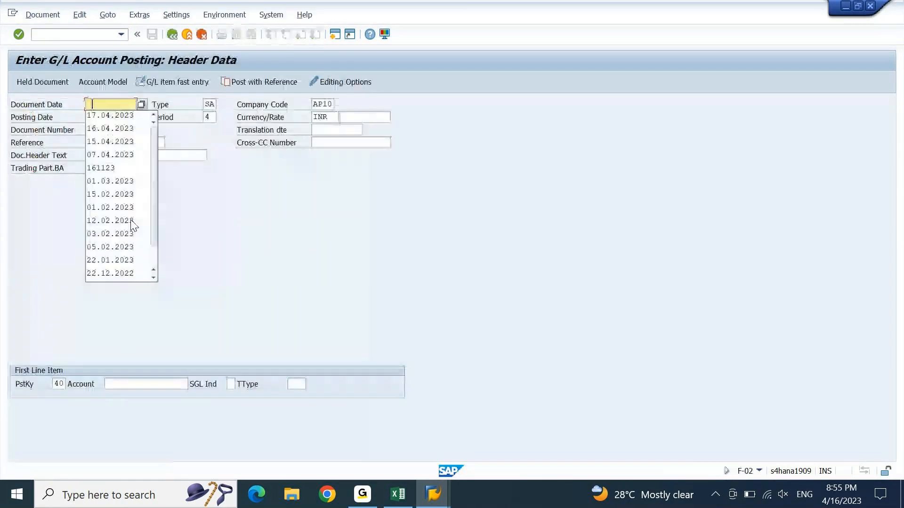
pyautogui.press('Down')
pyautogui.press('Tab')
pyautogui.press('Tab')
pyautogui.press('Tab')
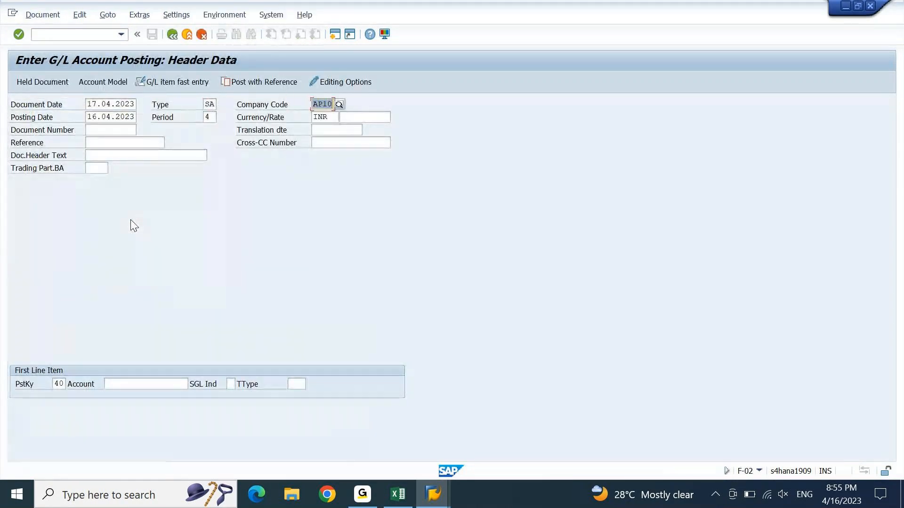
pyautogui.press('space')
pyautogui.press('Down')
# Step: Submit the SA header through the period adjustment and future-date warnings
pyautogui.press('Return')
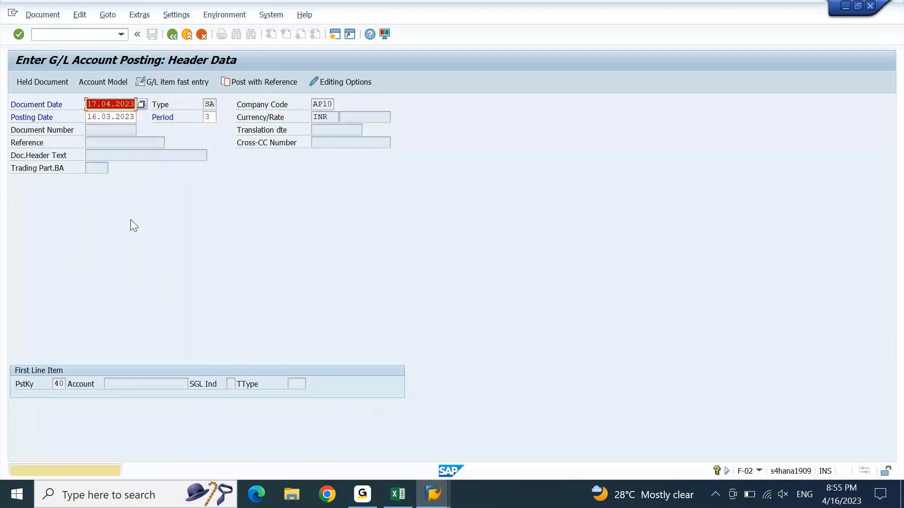
pyautogui.press('Return')
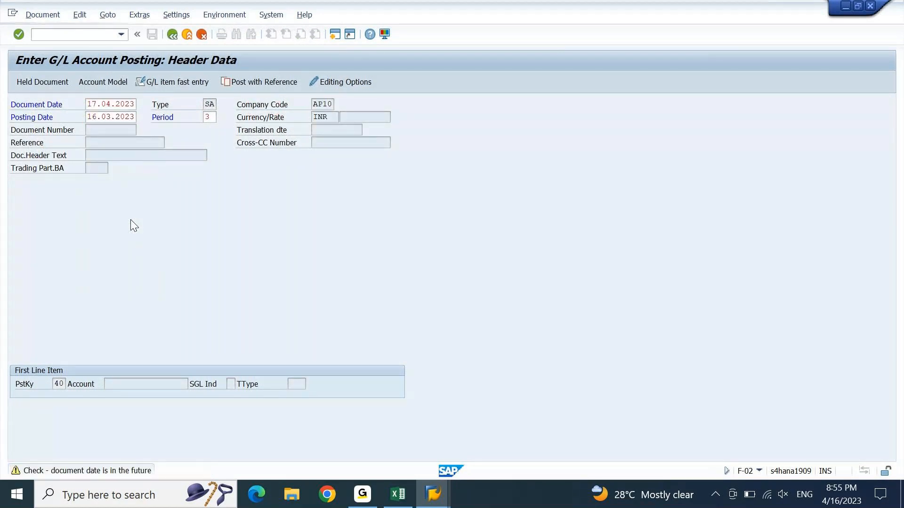
pyautogui.press('Return')
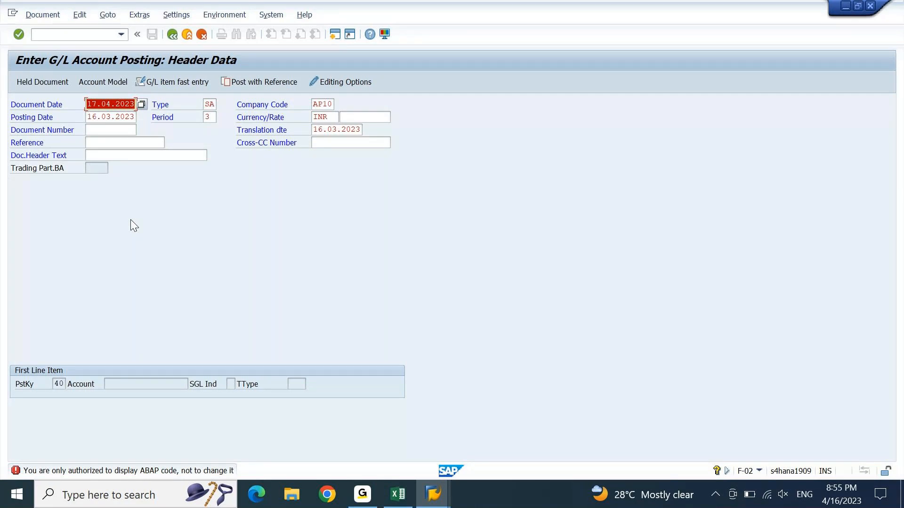
pyautogui.hotkey('alt', 'Tab')
pyautogui.hotkey('alt', 'Tab')
pyautogui.hotkey('alt', 'Tab')
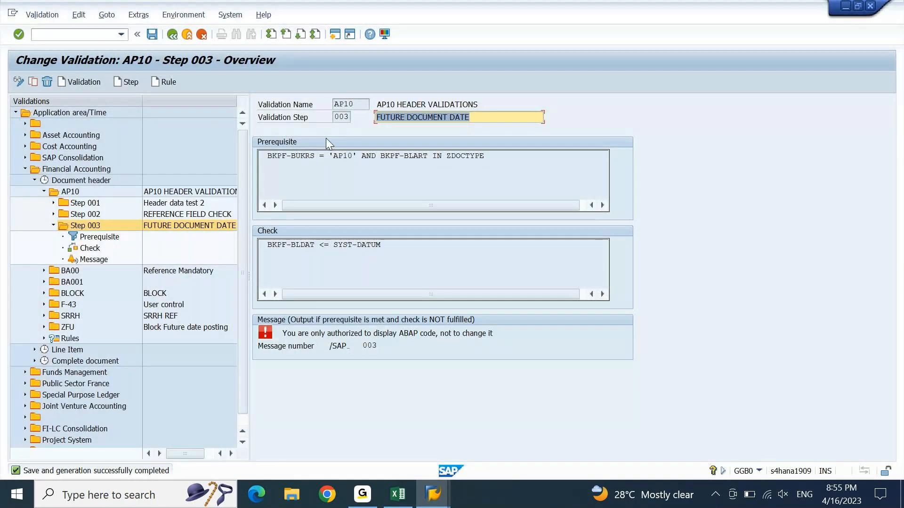
# Step: Highlight the BLART IN ZDOCTYPE prerequisite condition, then open the empty ZDOCTYPE value list
pyautogui.click(334, 156)
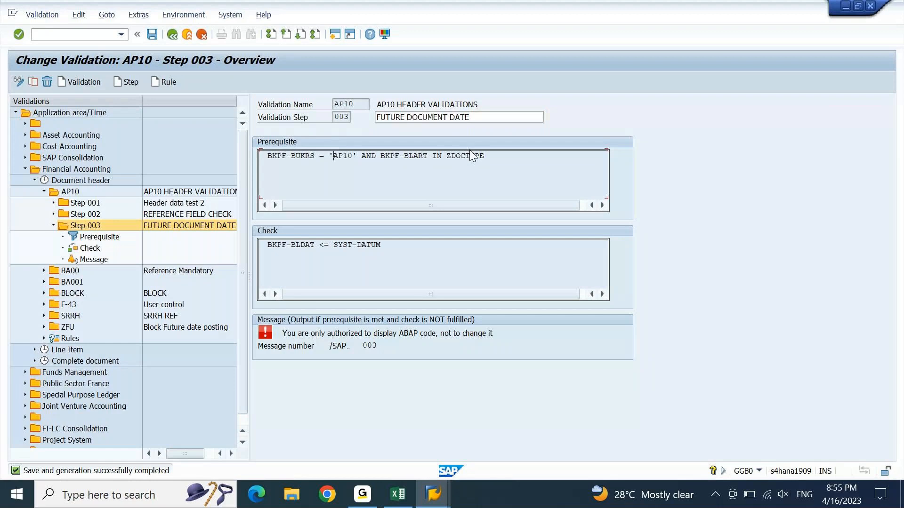
pyautogui.moveTo(498, 155); pyautogui.dragTo(390, 162)
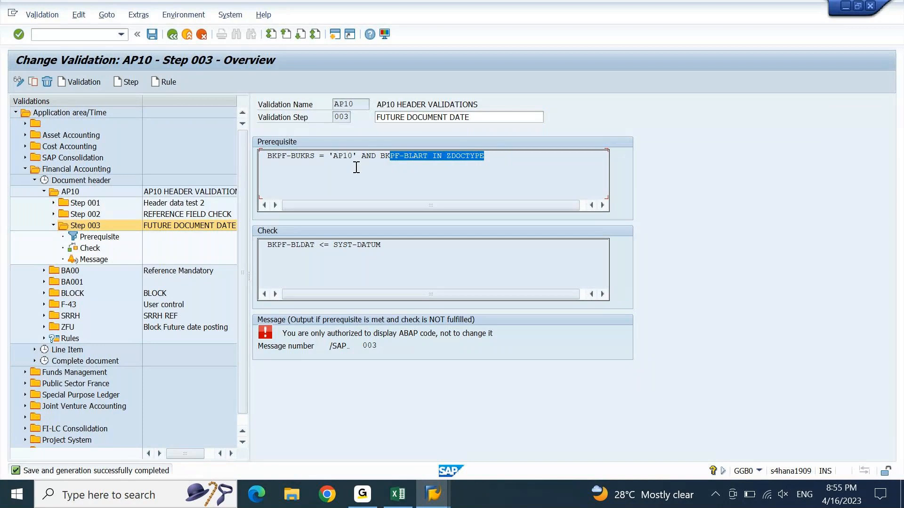
pyautogui.hotkey('alt', 'Tab')
pyautogui.press('Return')
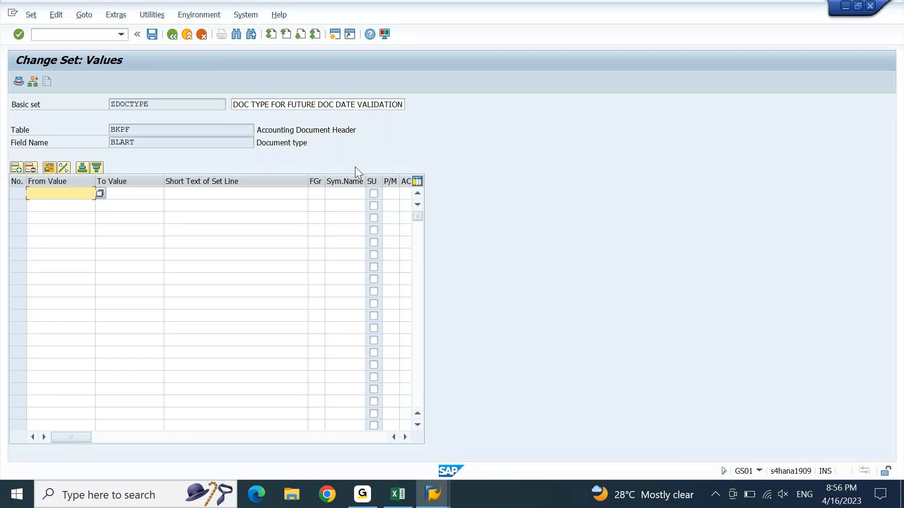
# Step: Enter AB as the only ZDOCTYPE value, save with Ctrl+S, and return to F-02
pyautogui.write('AB')
pyautogui.press('Return')
pyautogui.hotkey('ctrl', 's')
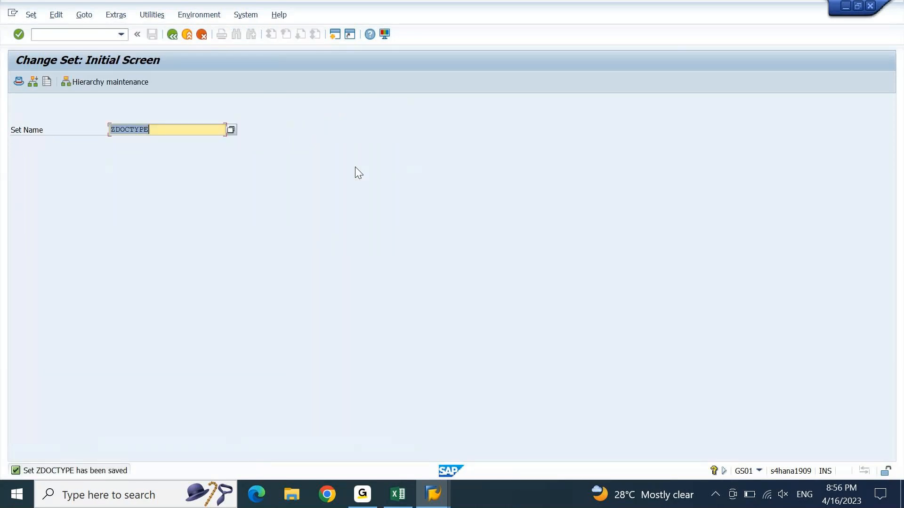
pyautogui.hotkey('alt', 'Tab')
pyautogui.hotkey('alt', 'Tab')
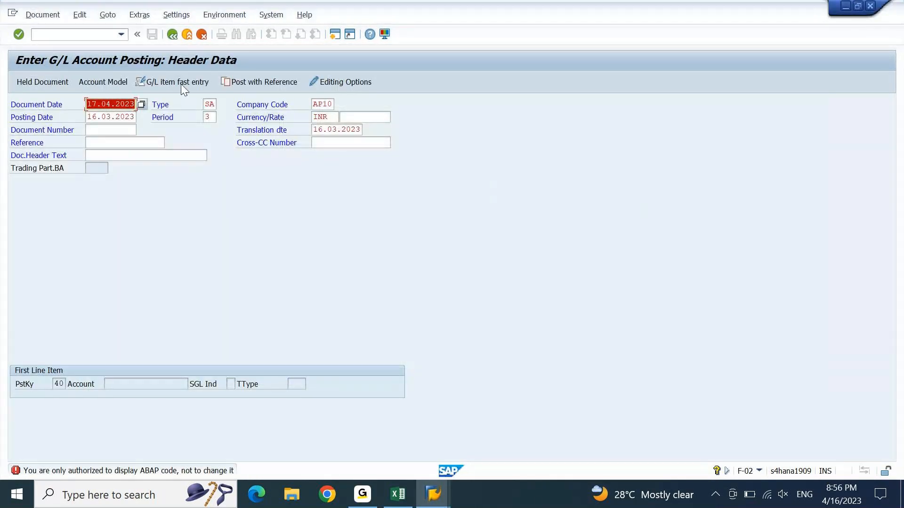
pyautogui.click(79, 37)
# Step: Restart F-02 and submit an AB header dated 17.04.2023, posting date 16.03.2023, accepting the future-date warning
pyautogui.write('/NF-02')
pyautogui.press('Return')
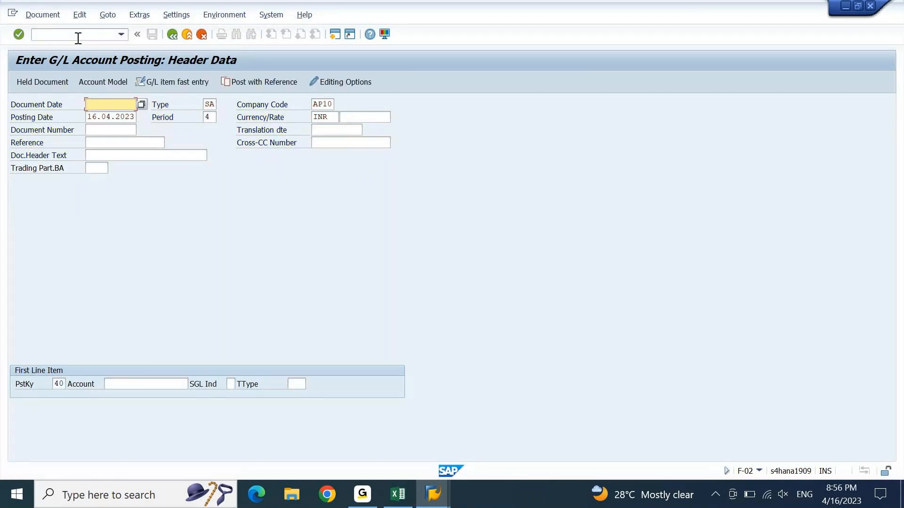
pyautogui.press('Down')
pyautogui.press('Tab')
pyautogui.write('AB')
pyautogui.press('Tab')
pyautogui.press('Tab')
pyautogui.press('Down')
pyautogui.press('Return')
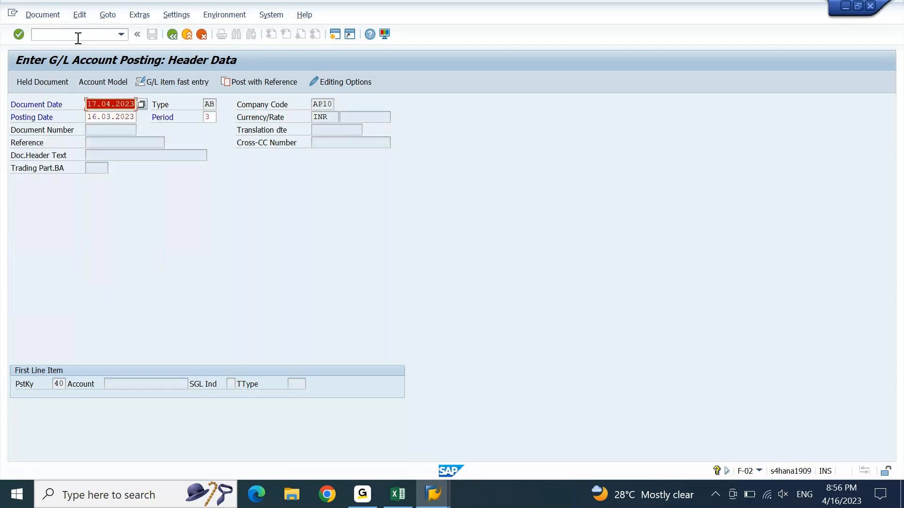
pyautogui.press('Return')
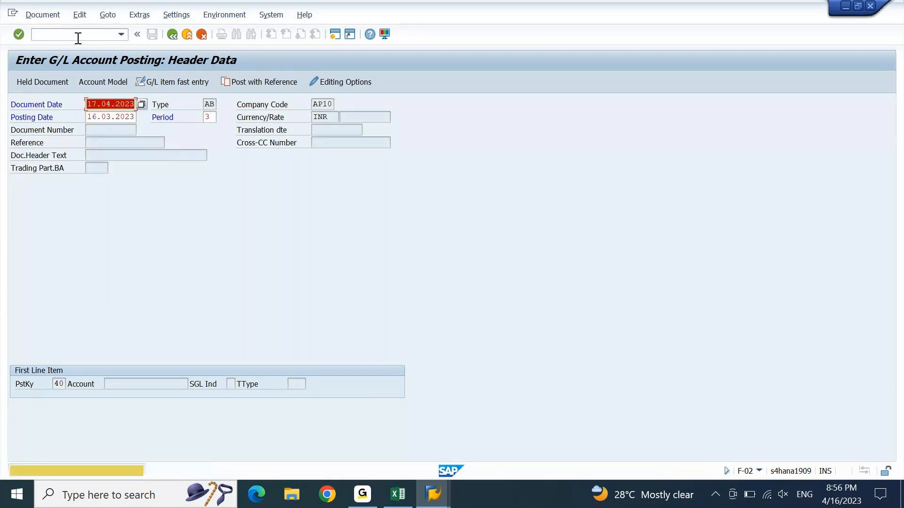
pyautogui.press('Return')
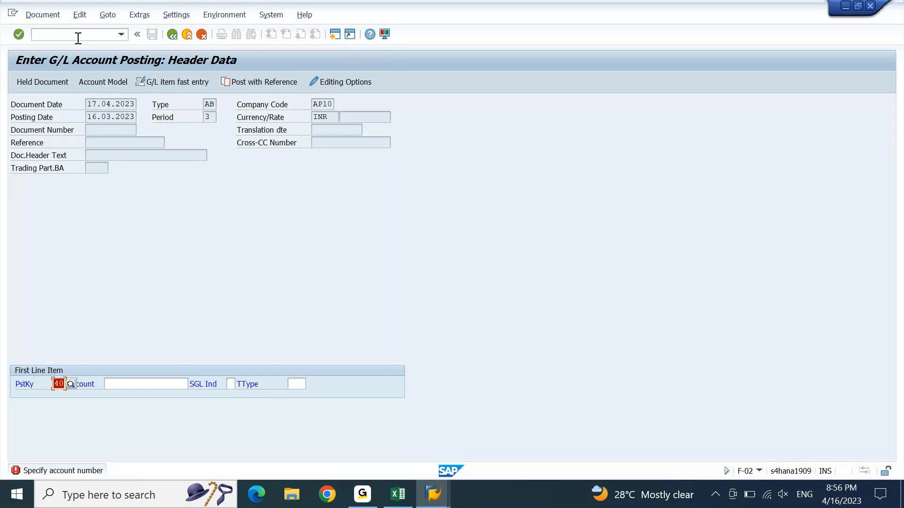
# Step: Discard the AB posting and enter an SA header with document date 17.04.2023 and posting date 16.03.2023
pyautogui.press('F3')
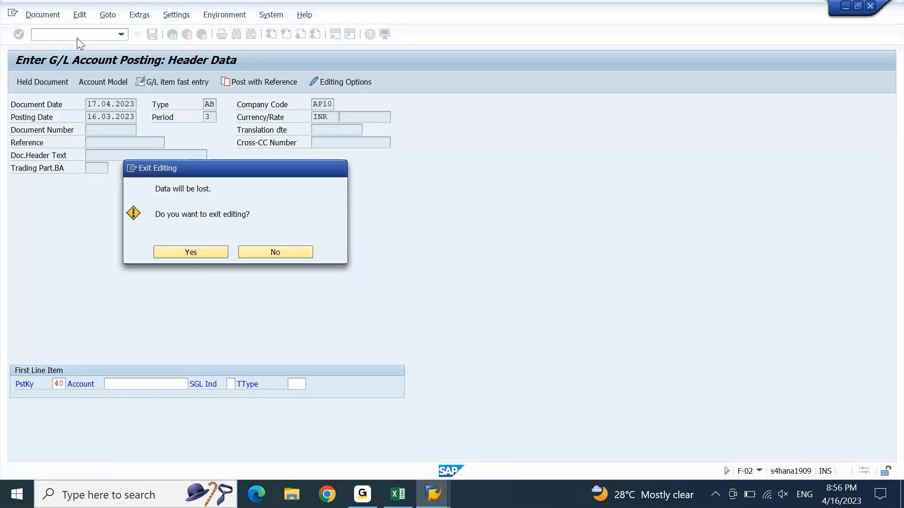
pyautogui.press('Return')
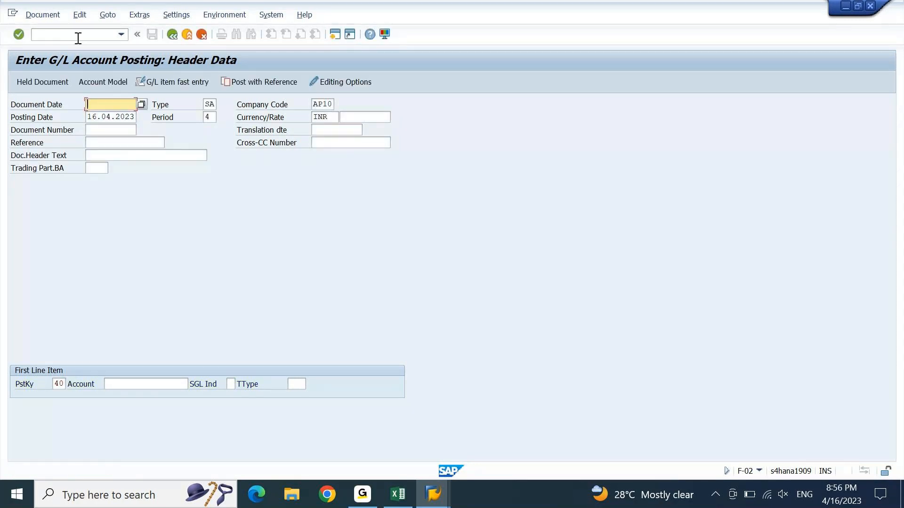
pyautogui.write('17.04.2023')
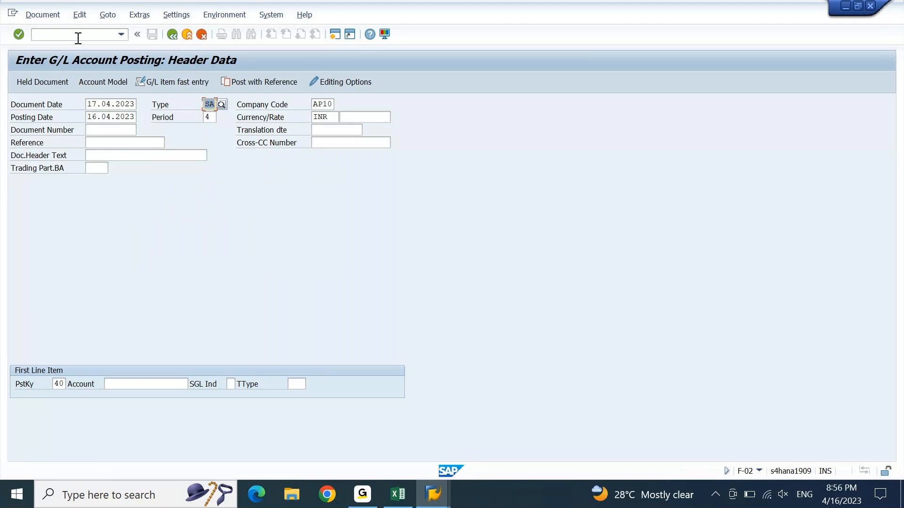
pyautogui.press('Tab')
pyautogui.press('Tab')
pyautogui.write('16.03.2023')
pyautogui.press('Return')
pyautogui.press('Return')
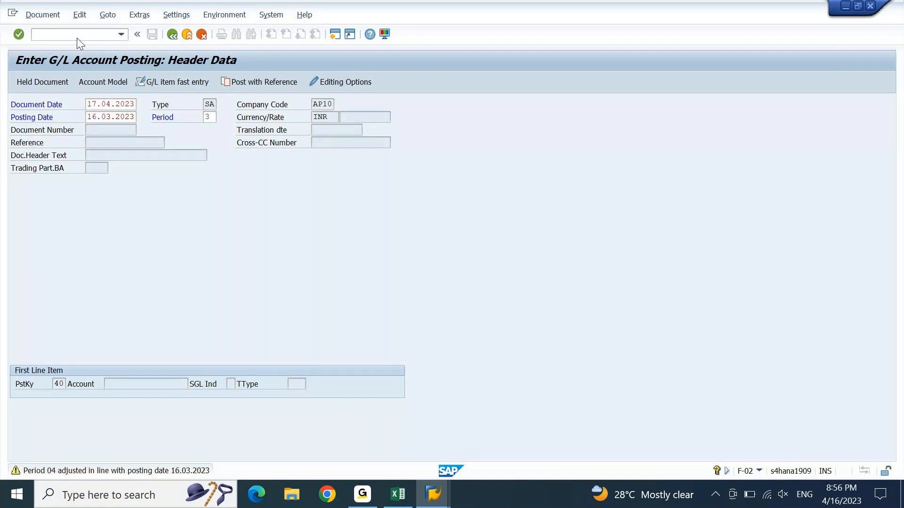
pyautogui.press('Return')
pyautogui.press('Return')
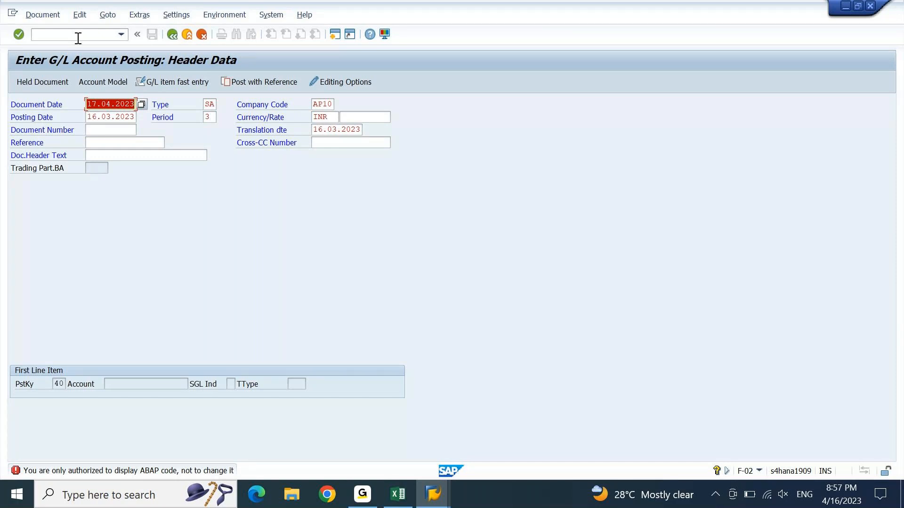
# Step: Change the document date to 28.04.2023 and submit, which gets blocked as a future date
pyautogui.press('Home')
pyautogui.press('Right')
pyautogui.press('Right')
pyautogui.hotkey('shift', 'Left')
pyautogui.hotkey('shift', 'Right')
pyautogui.hotkey('shift', 'Left')
pyautogui.hotkey('shift', 'Left')
pyautogui.write('28')
pyautogui.press('Return')
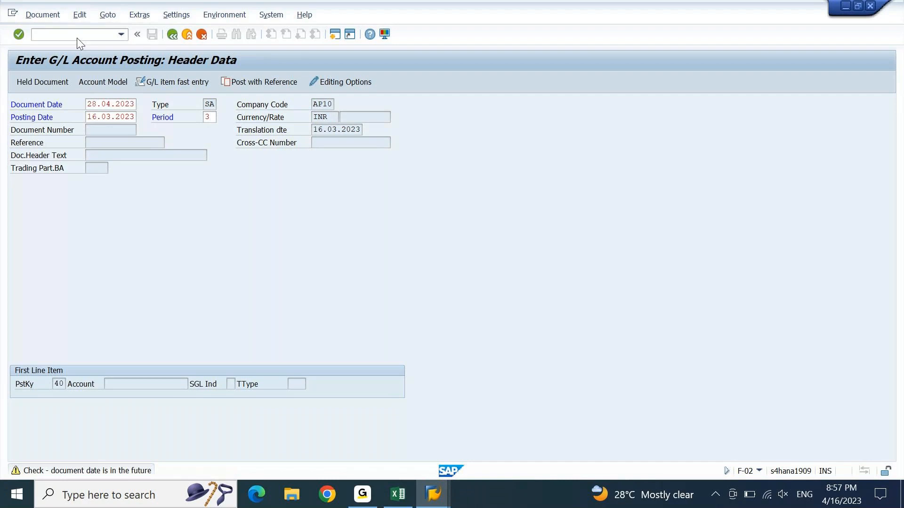
pyautogui.press('Return')
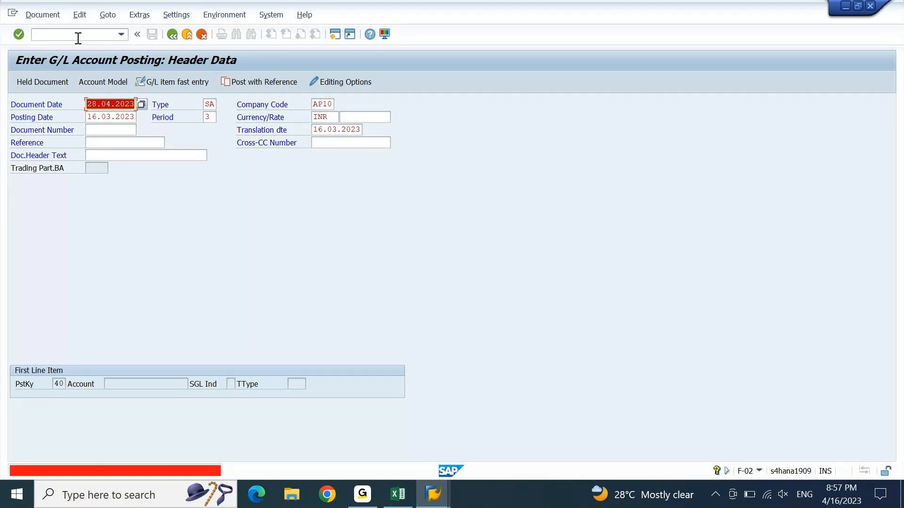
# Step: Change the document date to 10.04.2023 so the SA header is accepted
pyautogui.press('Down')
pyautogui.press('Up')
pyautogui.press('Right')
pyautogui.hotkey('shift', 'Left')
pyautogui.hotkey('shift', 'Left')
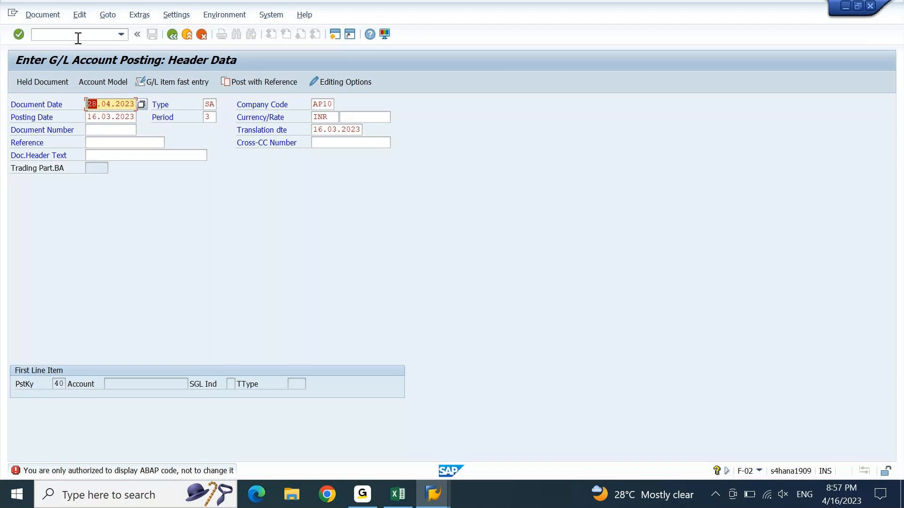
pyautogui.write('10')
pyautogui.press('Return')
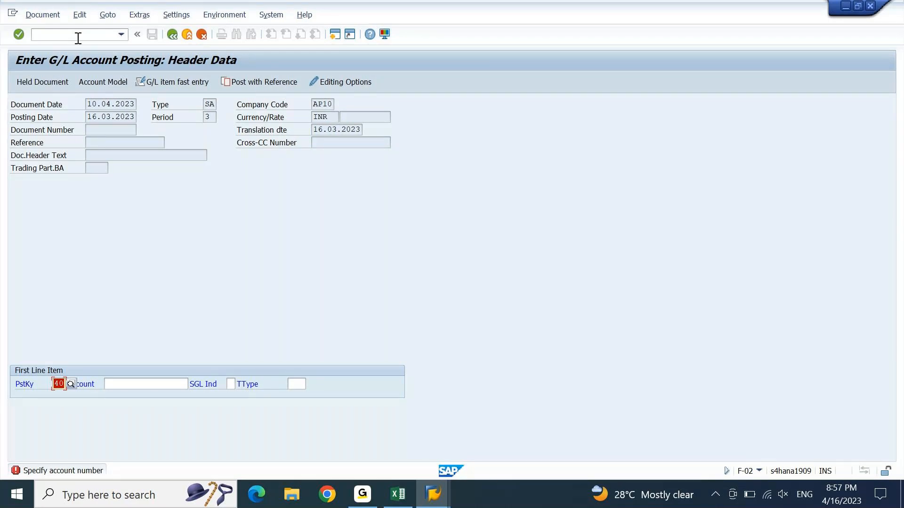
# Step: Leave the G/L posting transaction with /N
pyautogui.click(78, 38)
pyautogui.write('/N')
pyautogui.press('Return')
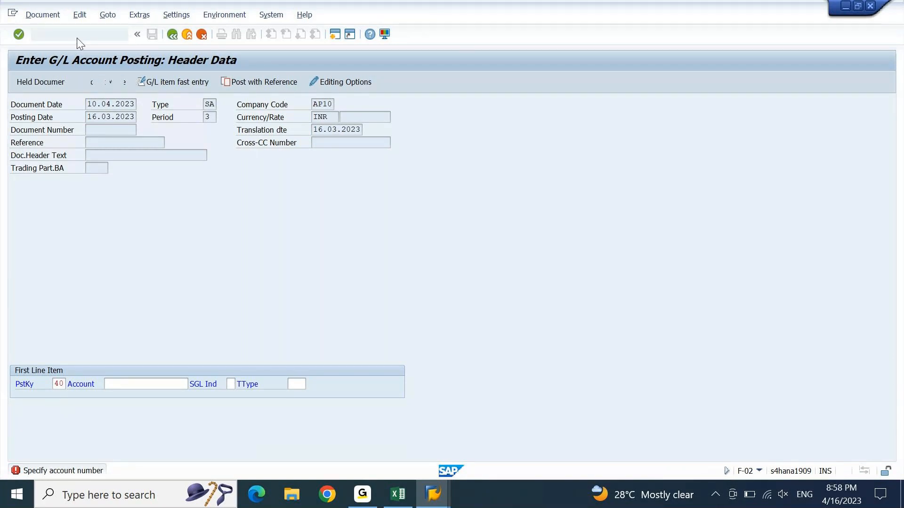
# Step: Check the ZDOCTYPE set values window, which holds only AB
pyautogui.hotkey('alt', 'Tab')
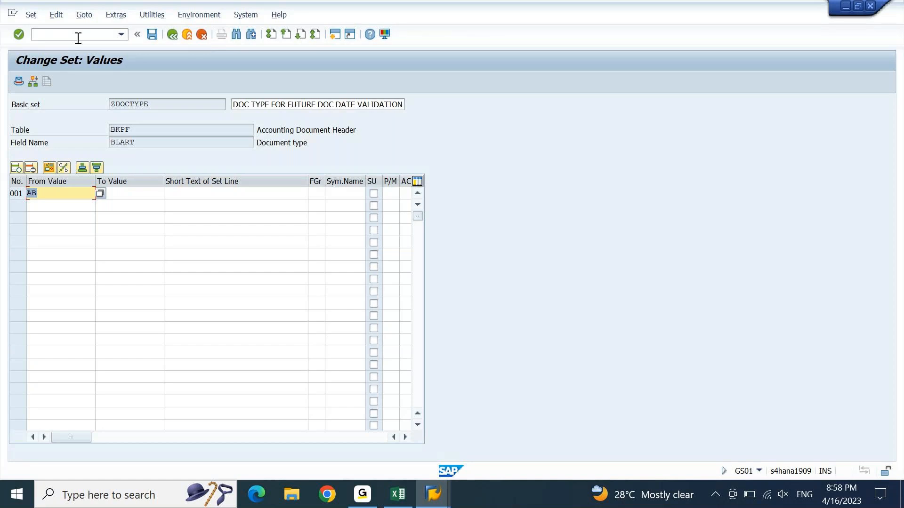
pyautogui.hotkey('alt', 'Tab')
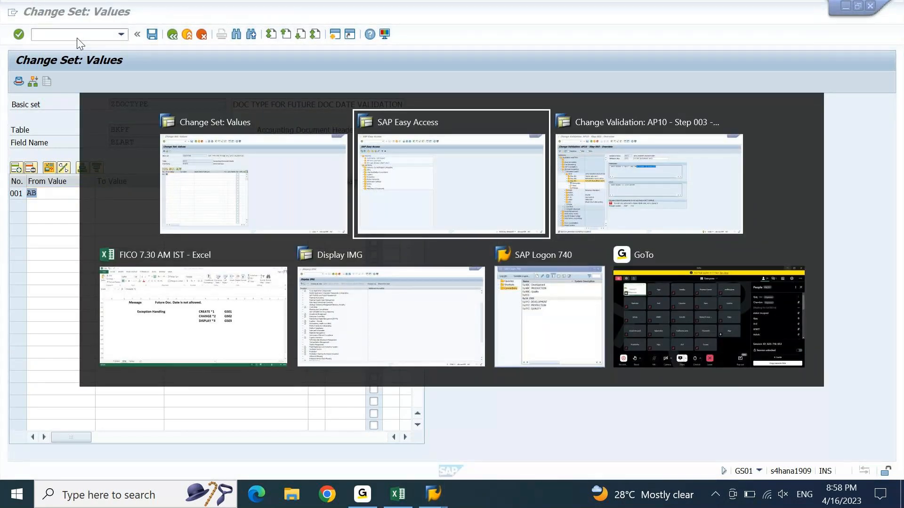
pyautogui.press('Escape')
# Step: Back in SAP Easy Access, start transaction FS00
pyautogui.hotkey('alt', 'Tab')
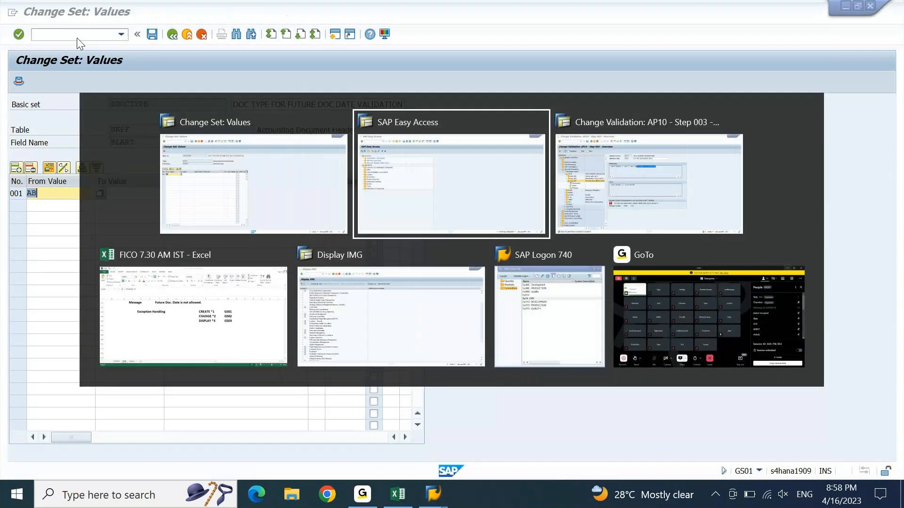
pyautogui.write('F')
pyautogui.write('S00')
pyautogui.press('Return')
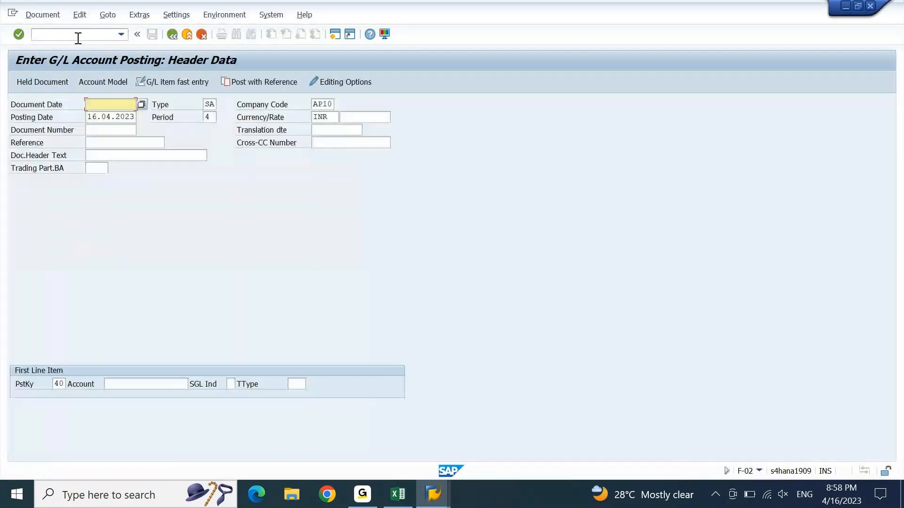
# Step: Submit a DR header dated 28.04.2023 with posting date 16.03.2023, passing only a future-date warning
pyautogui.press('Down')
pyautogui.press('Down')
pyautogui.press('Down')
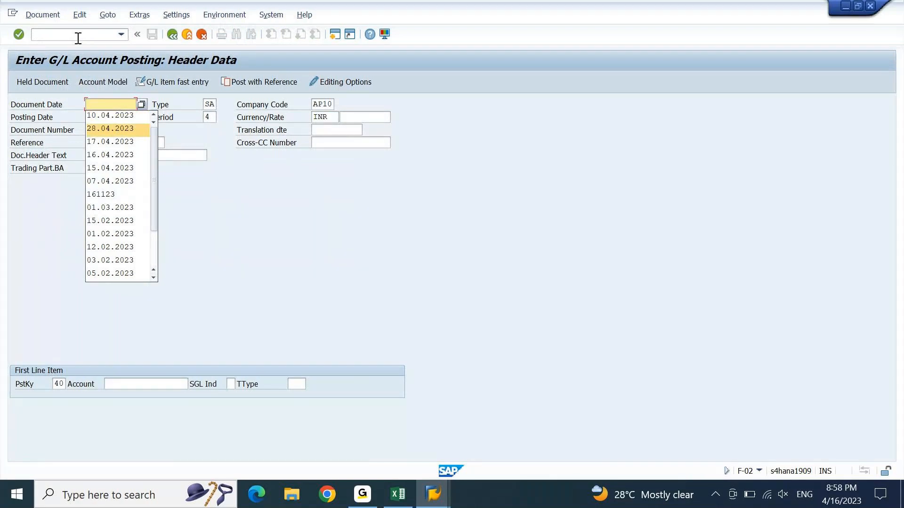
pyautogui.press('Return')
pyautogui.press('Tab')
pyautogui.write('DR')
pyautogui.press('Tab')
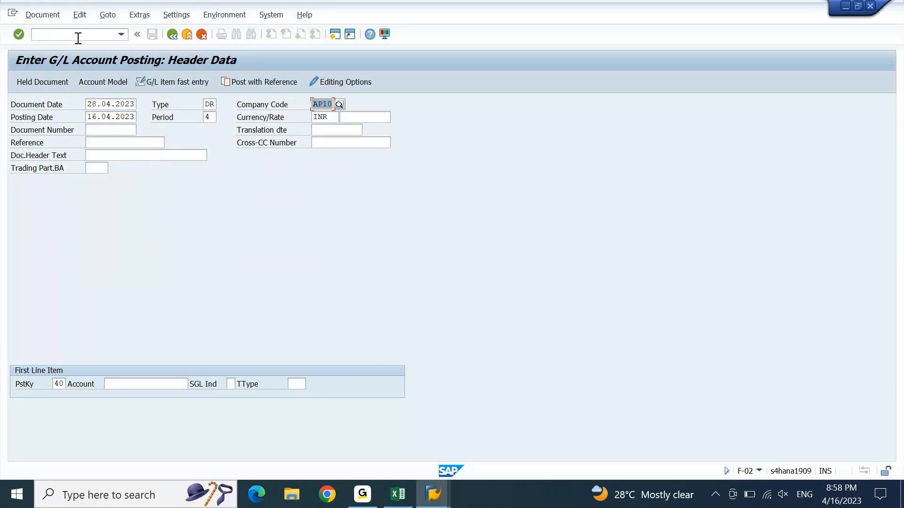
pyautogui.press('Tab')
pyautogui.press('Down')
pyautogui.press('Down')
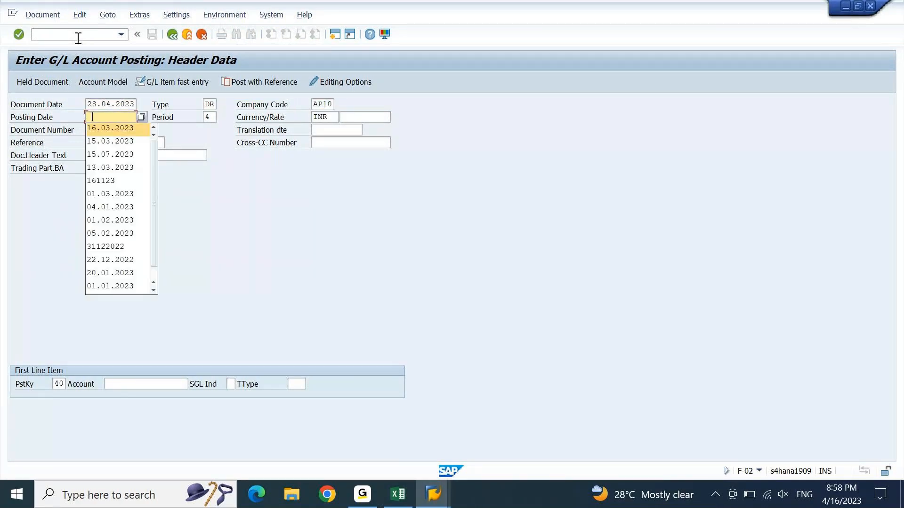
pyautogui.press('Return')
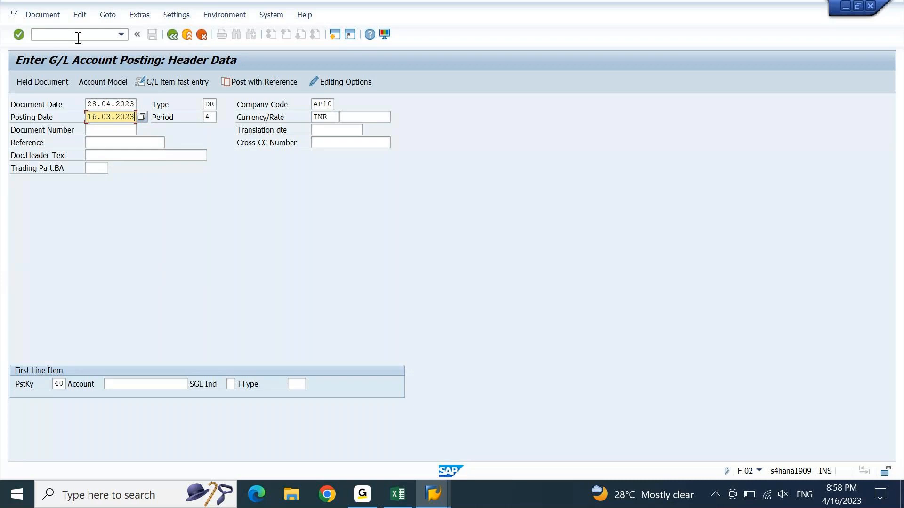
pyautogui.press('Return')
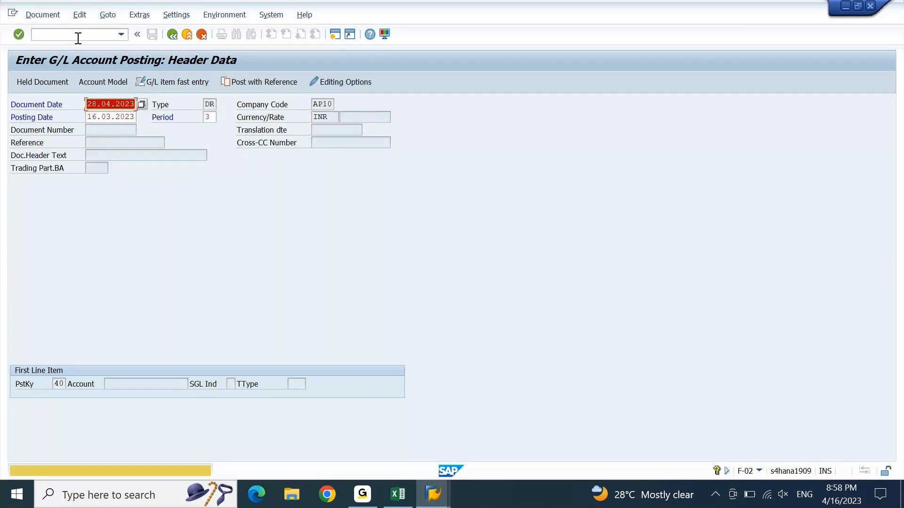
pyautogui.press('Return')
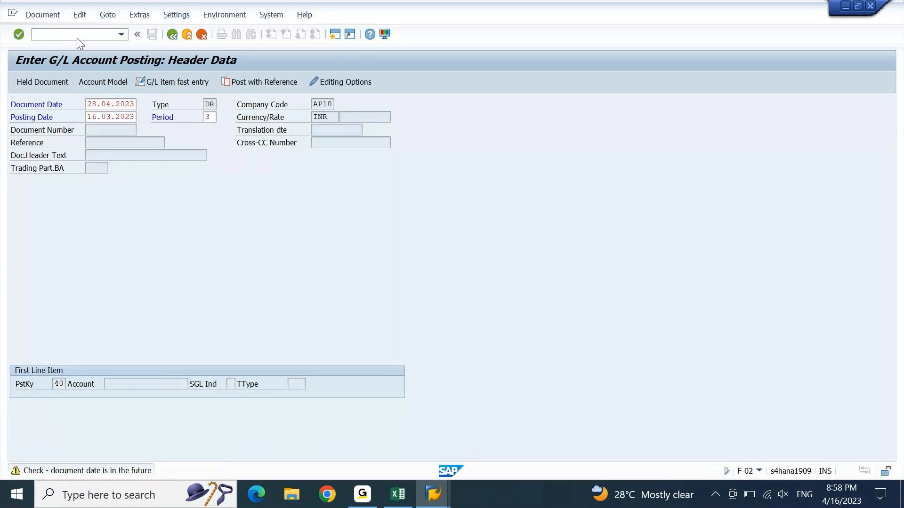
pyautogui.press('Return')
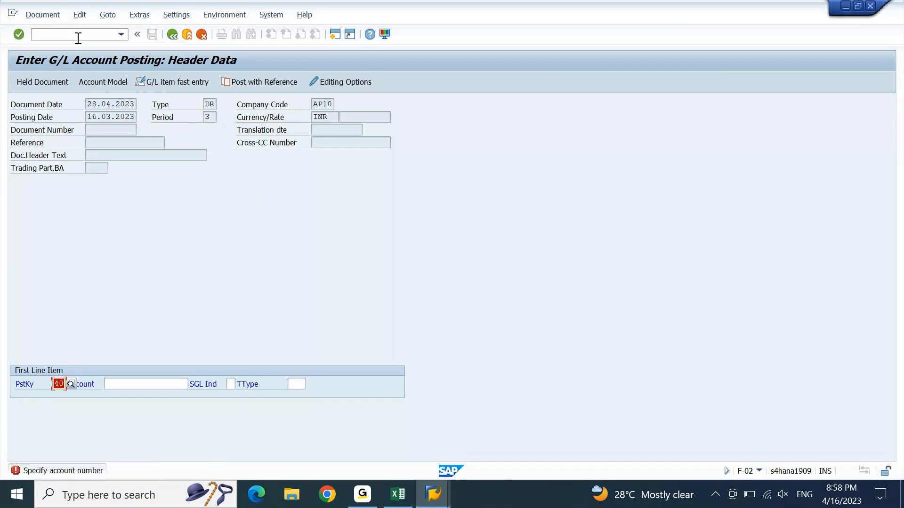
# Step: Discard the DR posting and return to the set values window
pyautogui.press('F3')
pyautogui.press('Left')
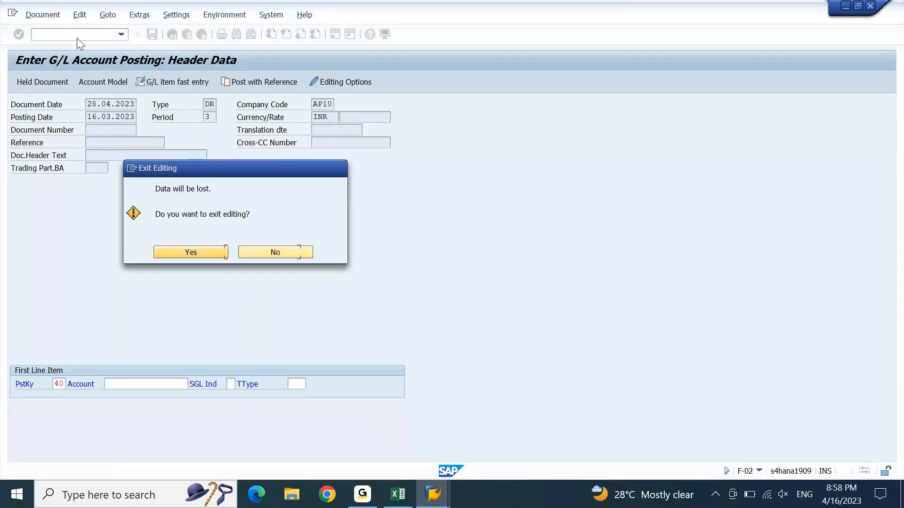
pyautogui.press('Return')
pyautogui.hotkey('alt', 'Tab')
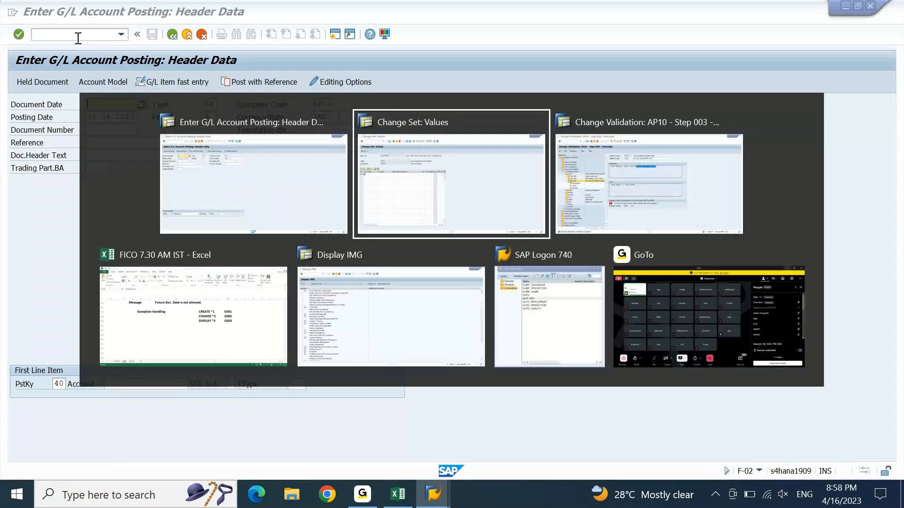
# Step: Add DR as the second ZDOCTYPE set value and save the set
pyautogui.write('DR')
pyautogui.press('Return')
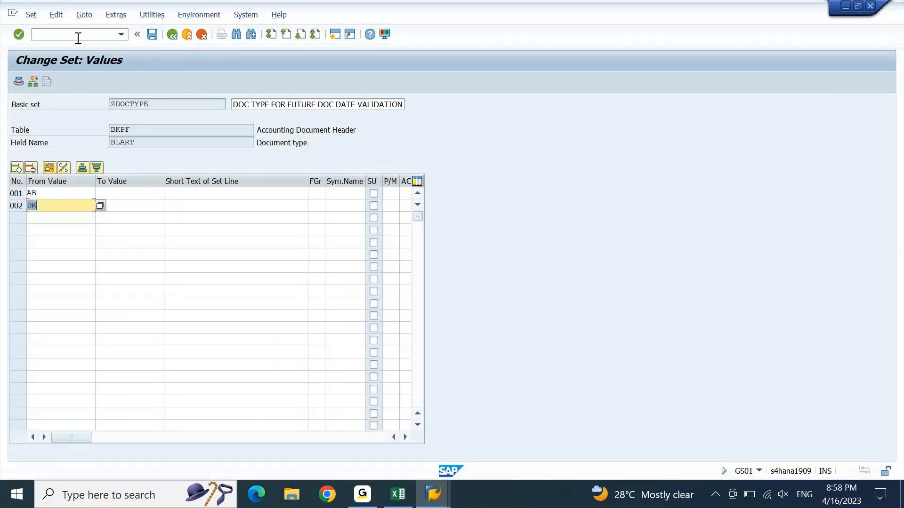
pyautogui.click(156, 36)
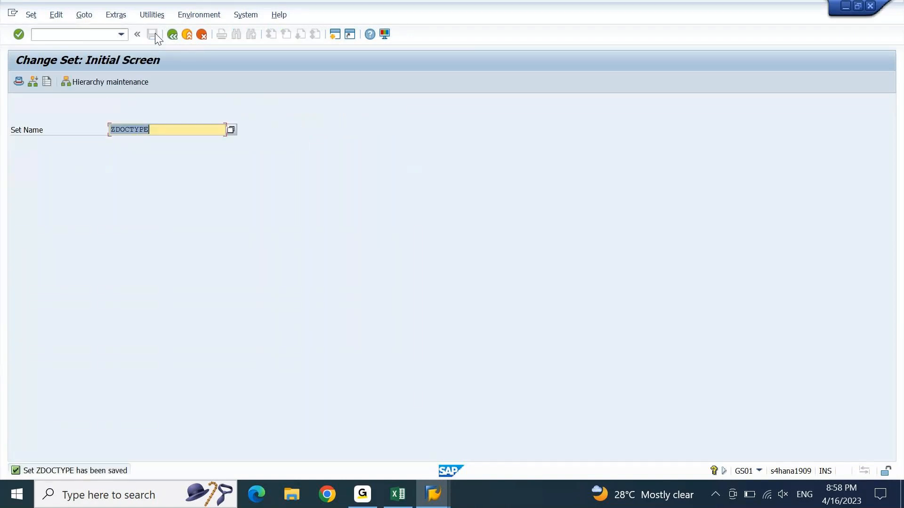
pyautogui.press('Return')
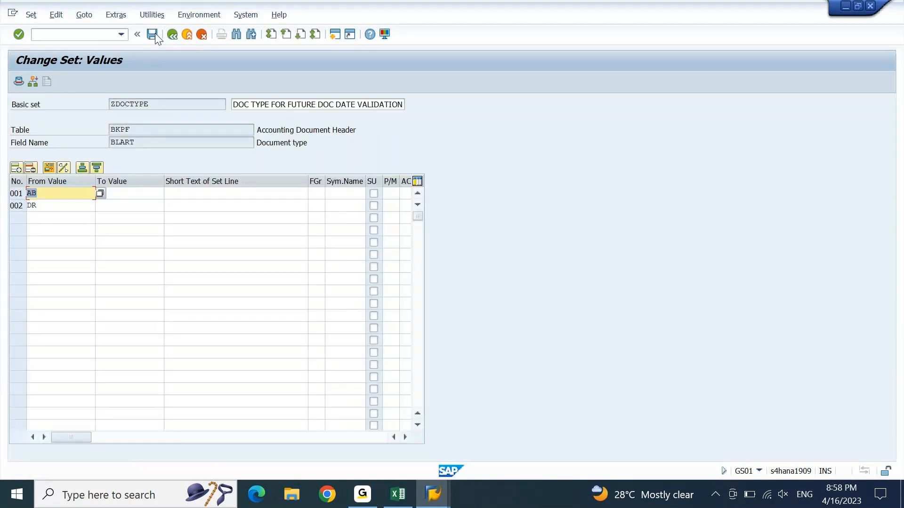
# Step: Restart F-02 and submit a DR header dated 28.04.2023 with posting date 16.03.2023
pyautogui.hotkey('alt', 'Tab')
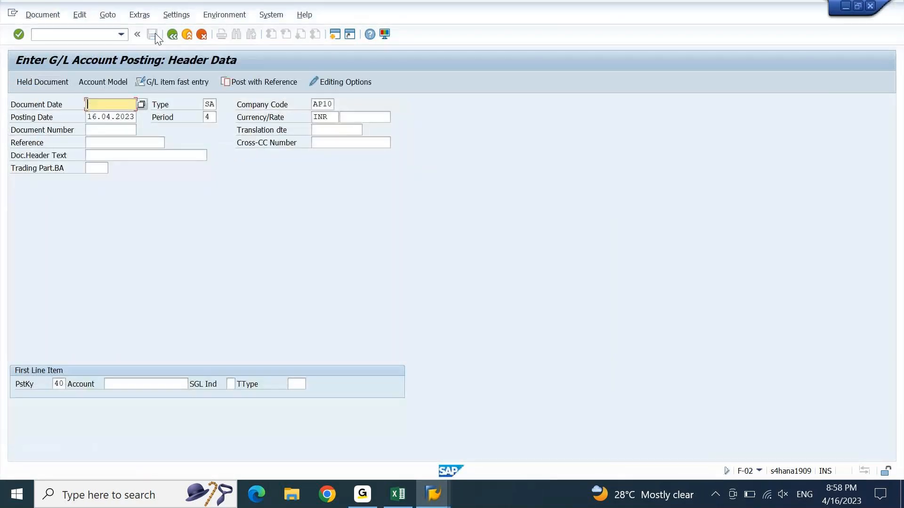
pyautogui.click(50, 36)
pyautogui.write('/NF-02')
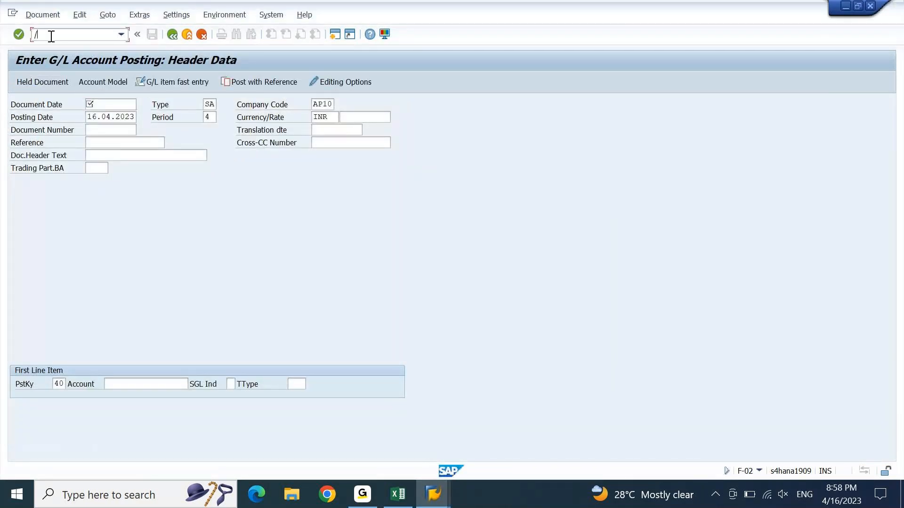
pyautogui.press('Return')
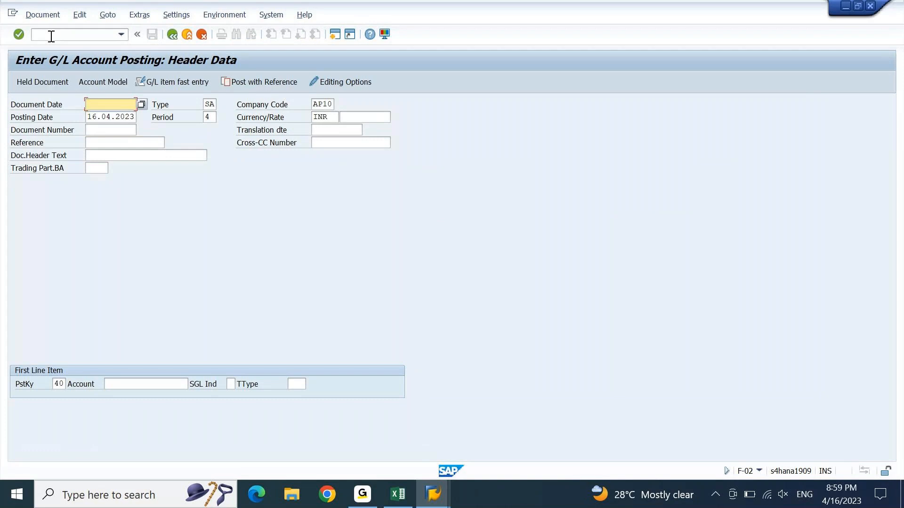
pyautogui.press('Down')
pyautogui.press('Return')
pyautogui.press('Tab')
pyautogui.write('DR')
pyautogui.press('Tab')
pyautogui.press('Tab')
pyautogui.press('Down')
pyautogui.press('Return')
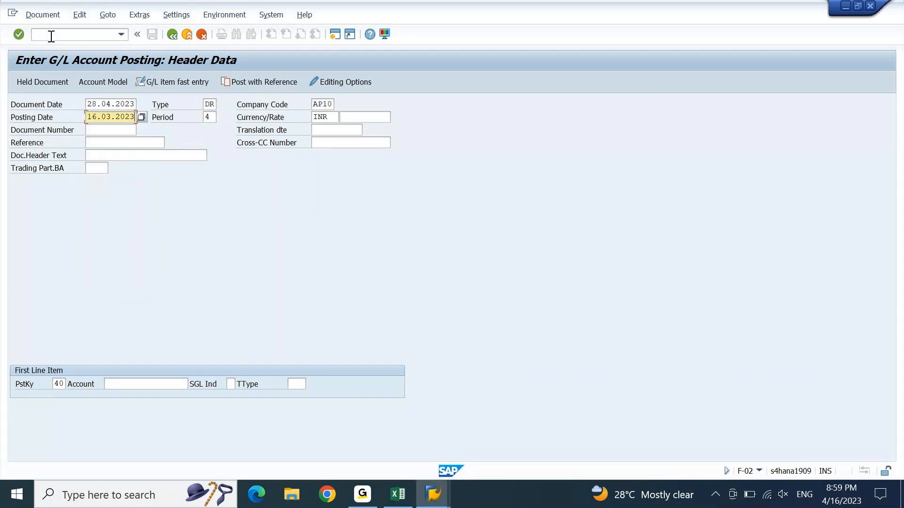
pyautogui.press('Return')
pyautogui.press('Return')
pyautogui.press('Return')
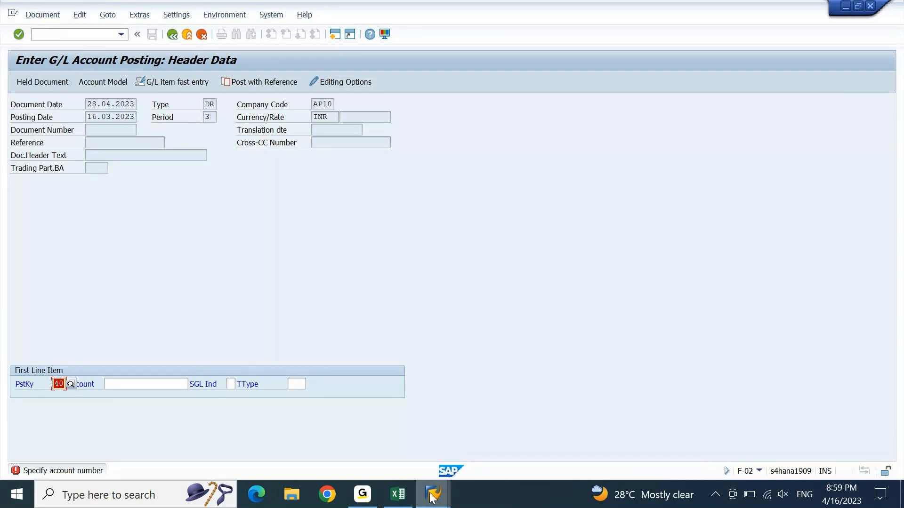
pyautogui.moveTo(432, 496)
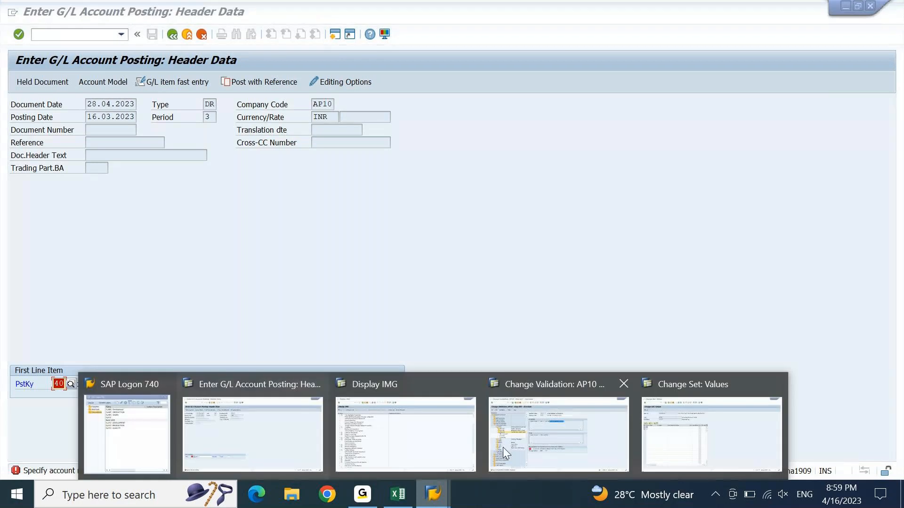
pyautogui.click(667, 422)
pyautogui.click(581, 428)
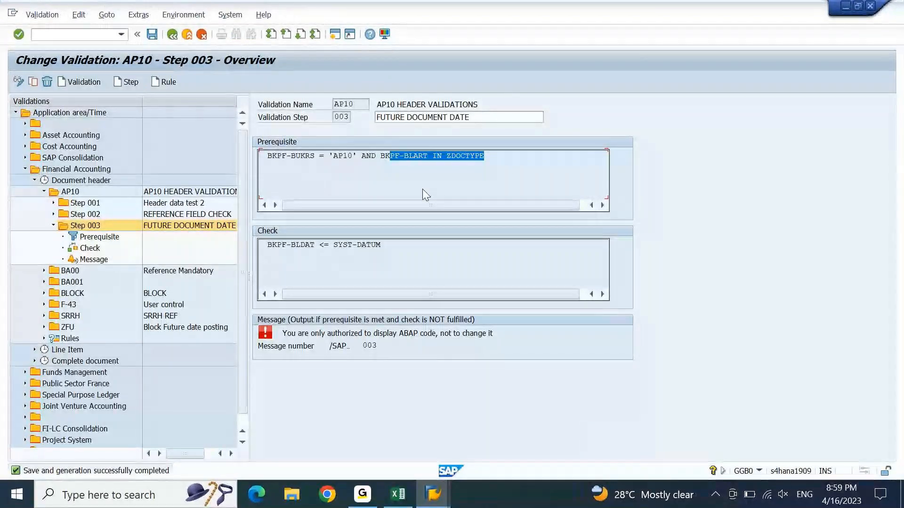
pyautogui.click(436, 159)
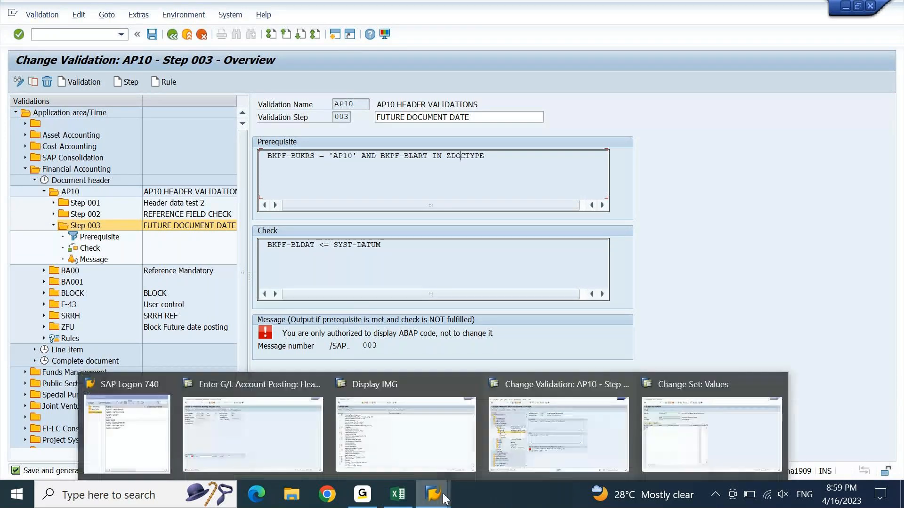
pyautogui.click(476, 249)
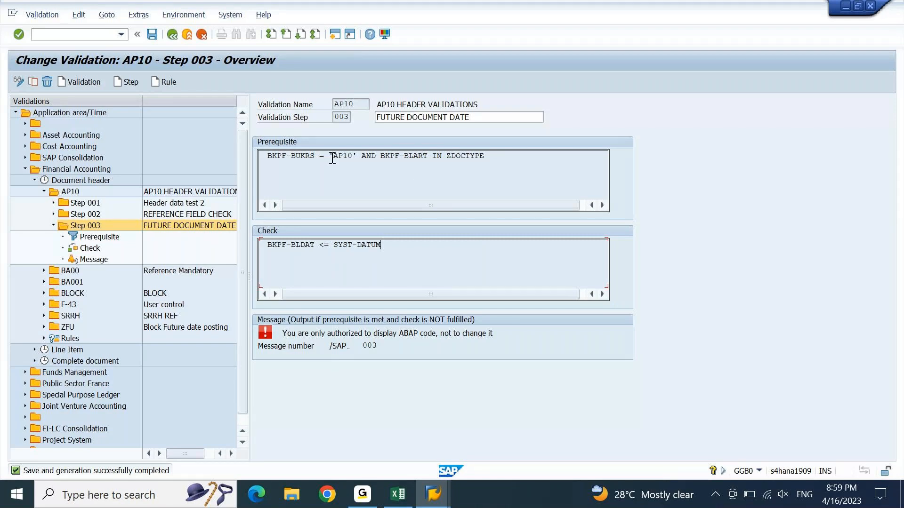
pyautogui.moveTo(267, 156); pyautogui.dragTo(351, 157)
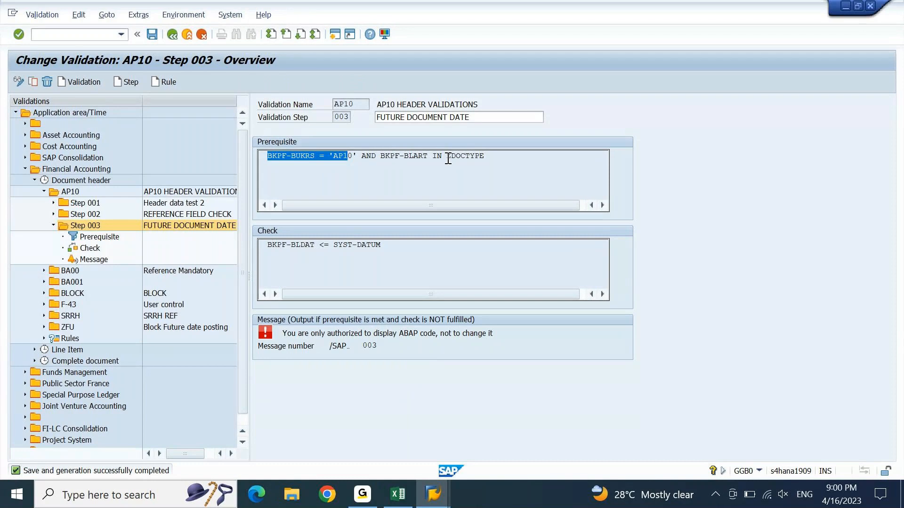
pyautogui.hotkey('alt', 'Tab')
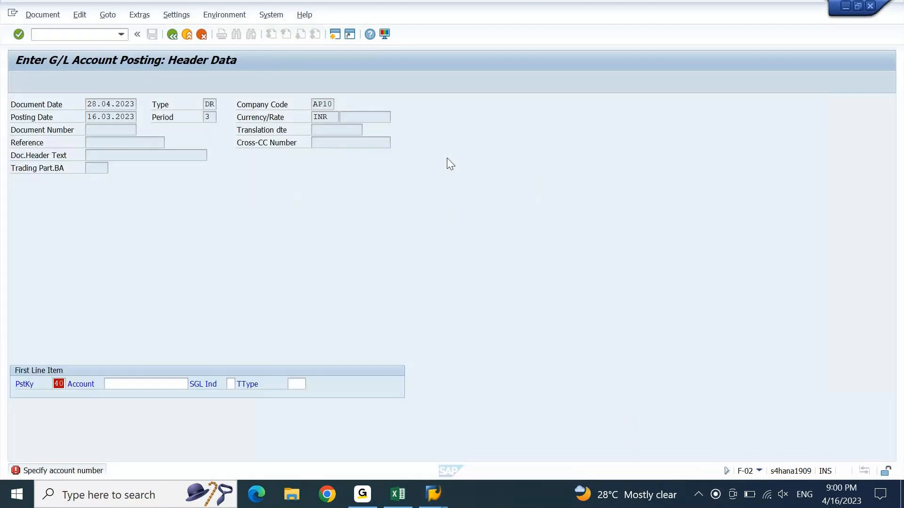
# Step: Review the set name ZDOCTYPE and the SYST-DATUM check condition in the validation step
pyautogui.hotkey('alt', 'Tab')
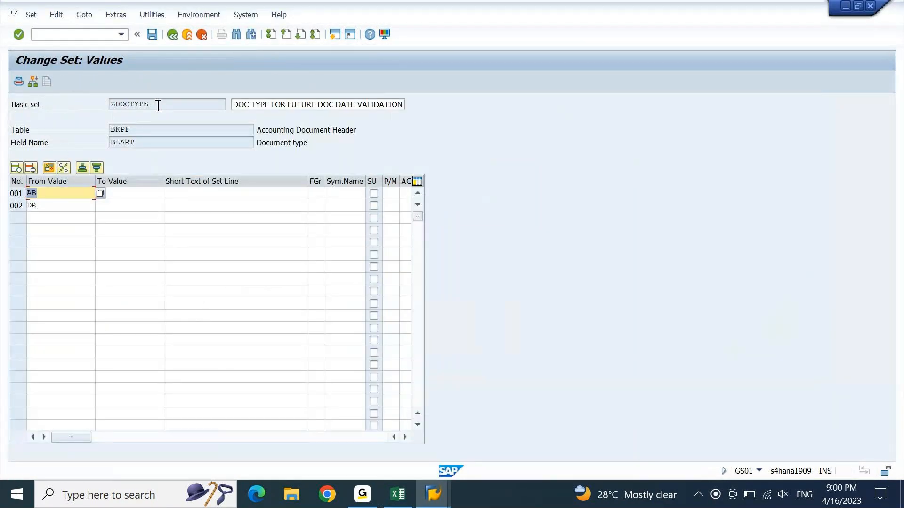
pyautogui.moveTo(150, 104); pyautogui.dragTo(124, 109)
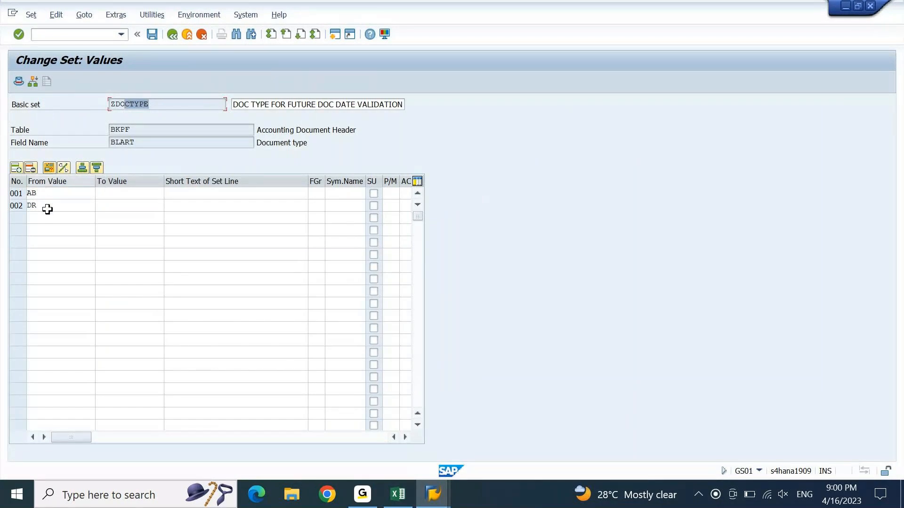
pyautogui.hotkey('alt', 'Tab')
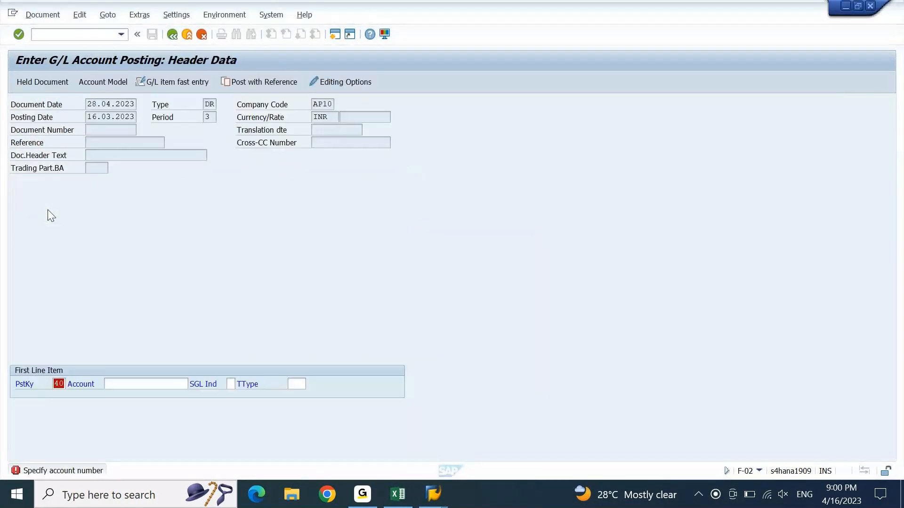
pyautogui.hotkey('alt', 'Tab')
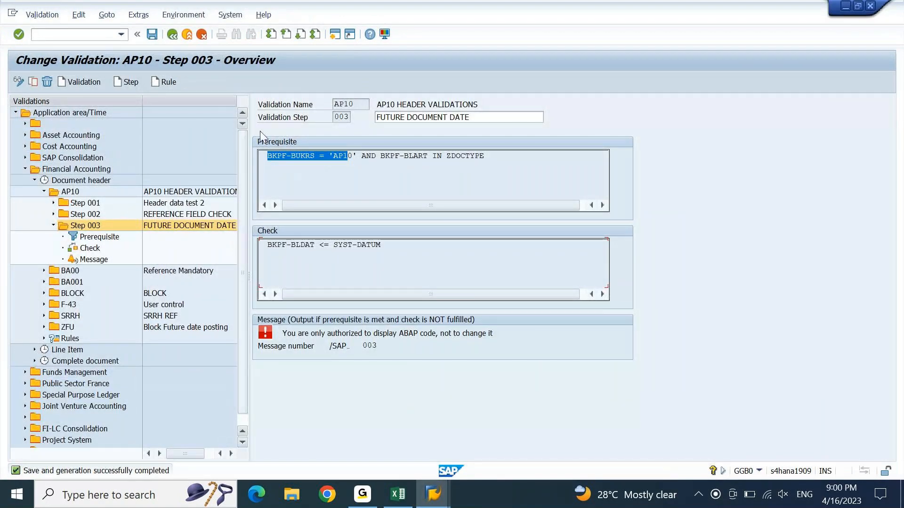
pyautogui.click(342, 156)
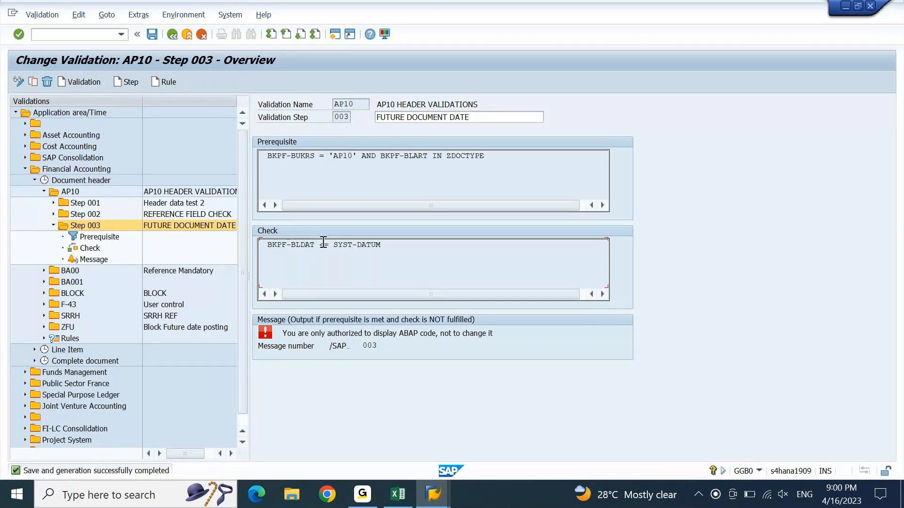
pyautogui.moveTo(329, 244); pyautogui.dragTo(328, 252)
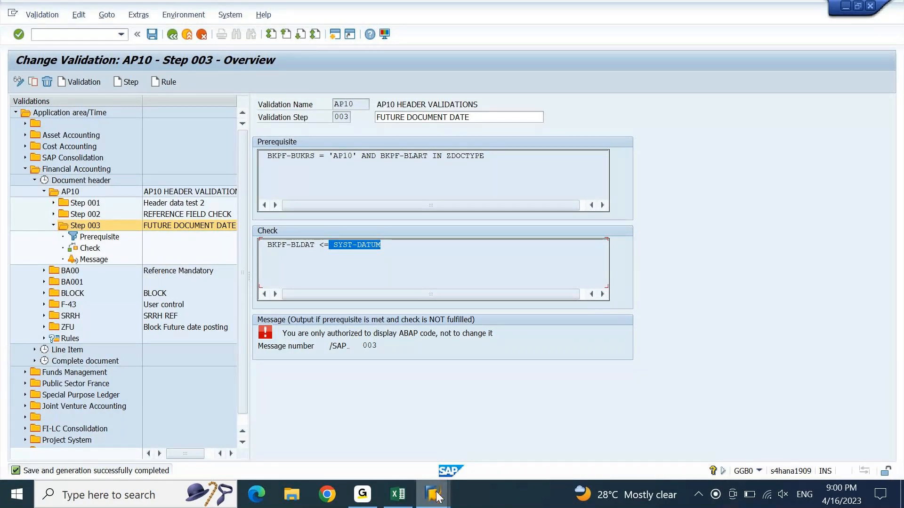
# Step: Bring the ZDOCTYPE Change Set: Values window to the front
pyautogui.moveTo(436, 497)
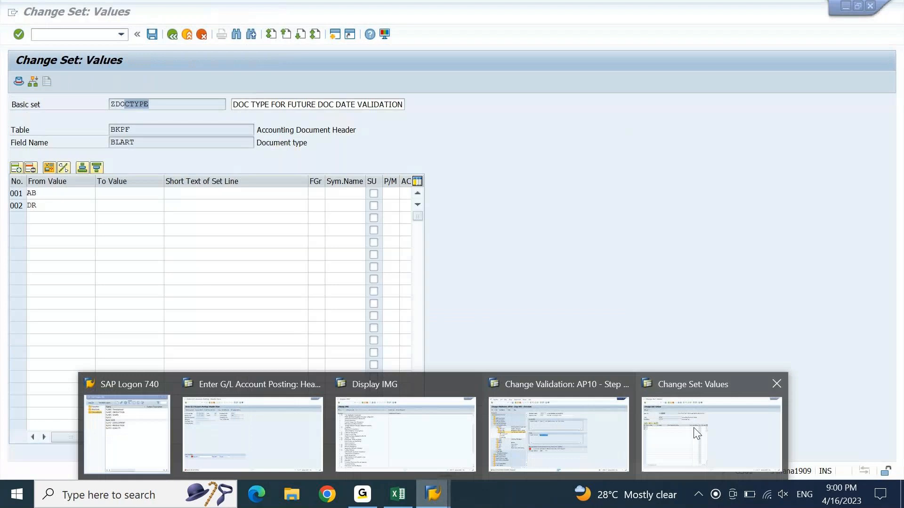
pyautogui.click(696, 433)
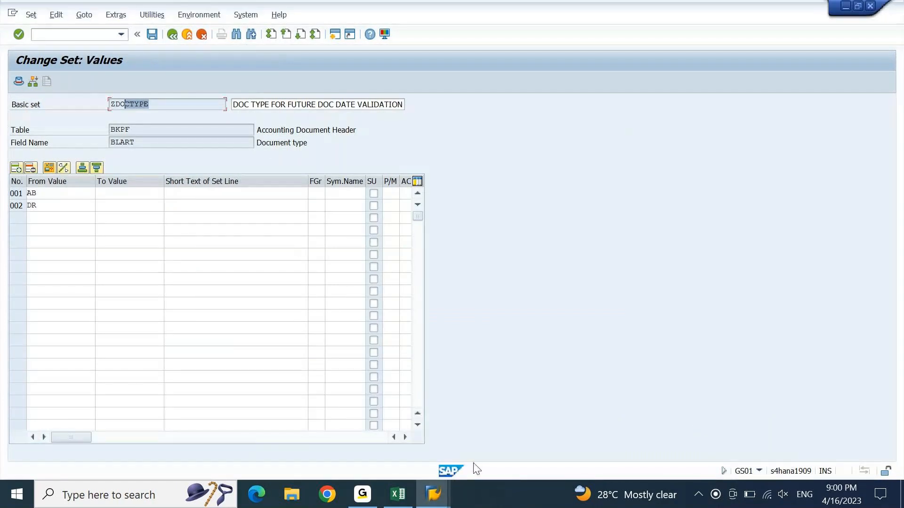
pyautogui.moveTo(433, 494)
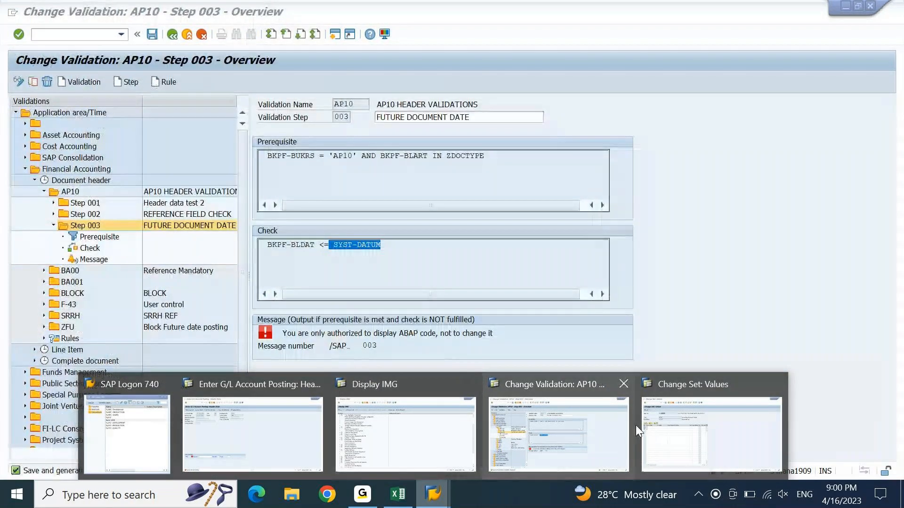
pyautogui.click(670, 444)
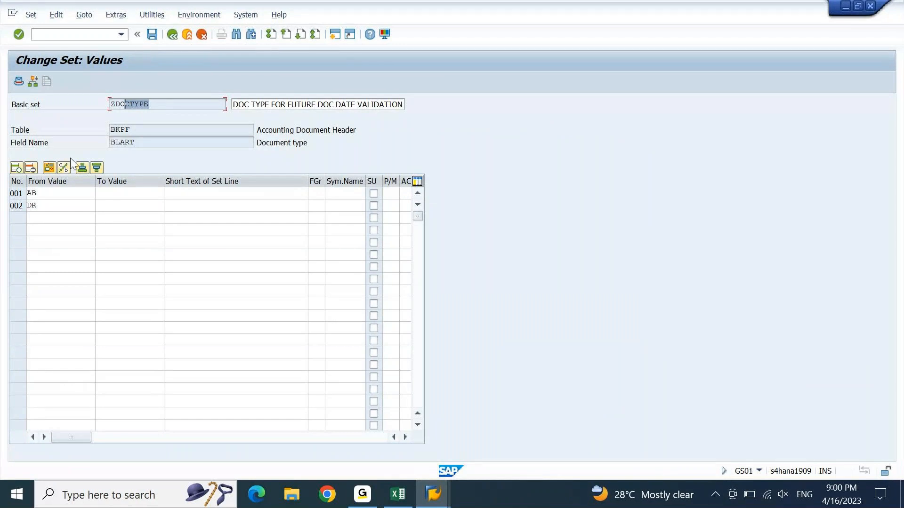
# Step: Enter SA and KR as the third and fourth ZDOCTYPE values and save the set
pyautogui.click(48, 216)
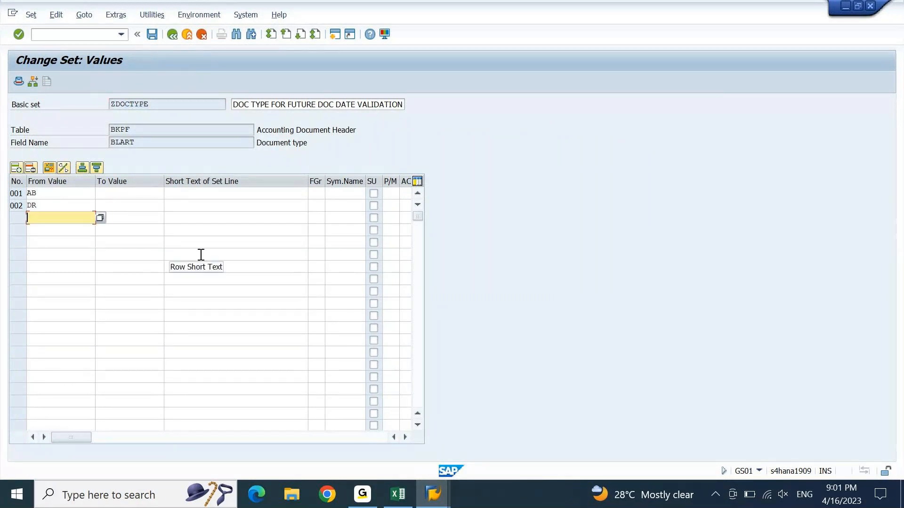
pyautogui.write('SA')
pyautogui.press('Return')
pyautogui.press('Down')
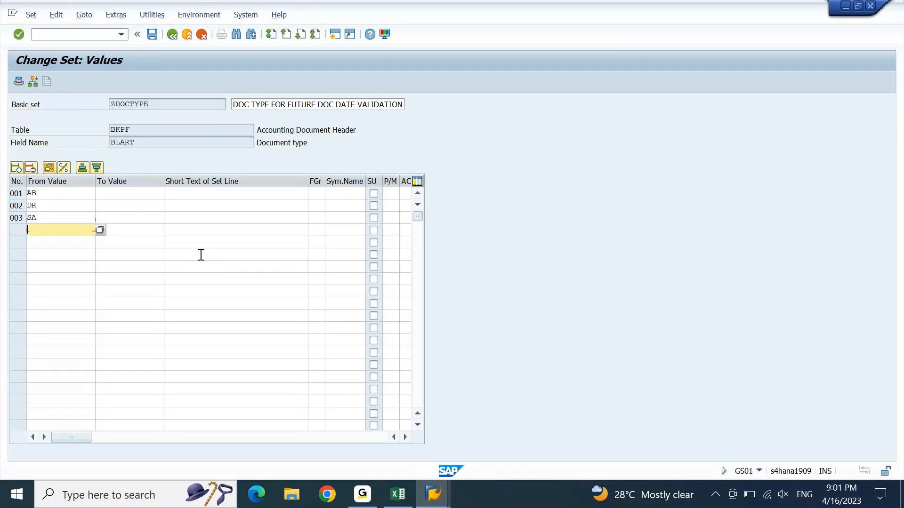
pyautogui.write('KR')
pyautogui.press('Return')
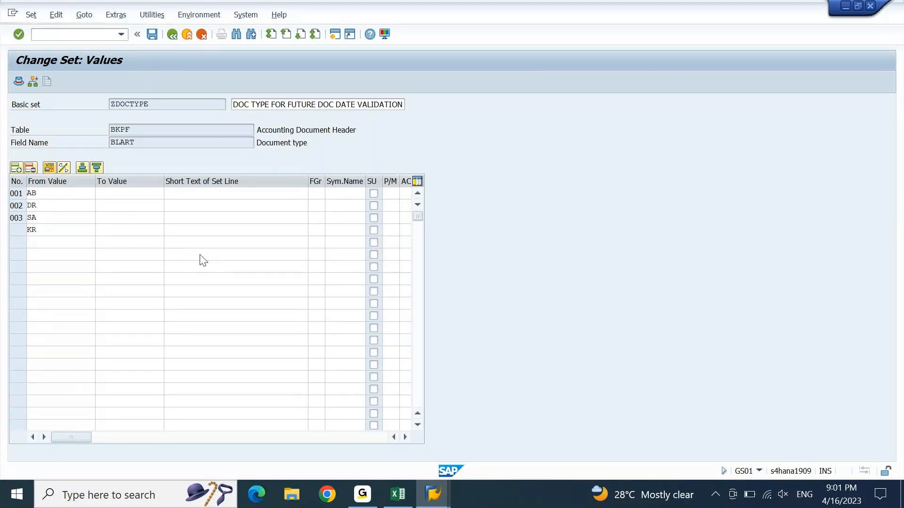
pyautogui.click(151, 34)
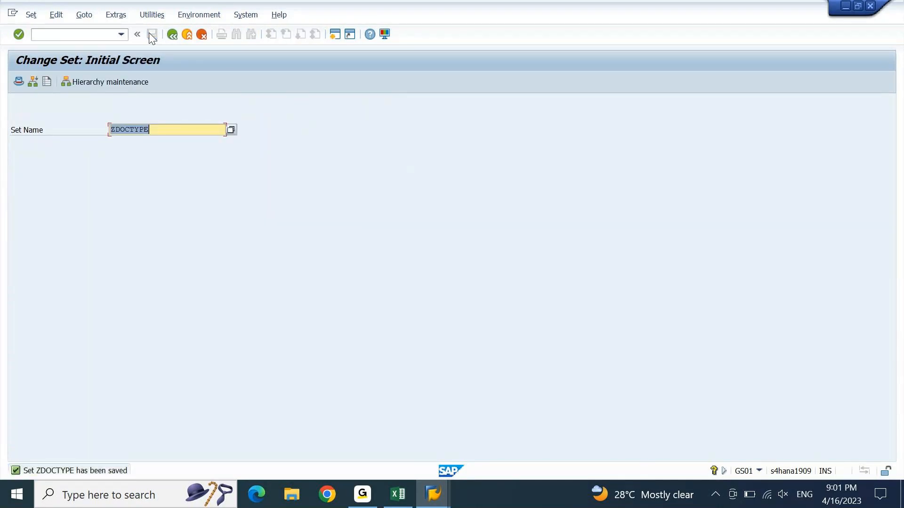
pyautogui.press('Return')
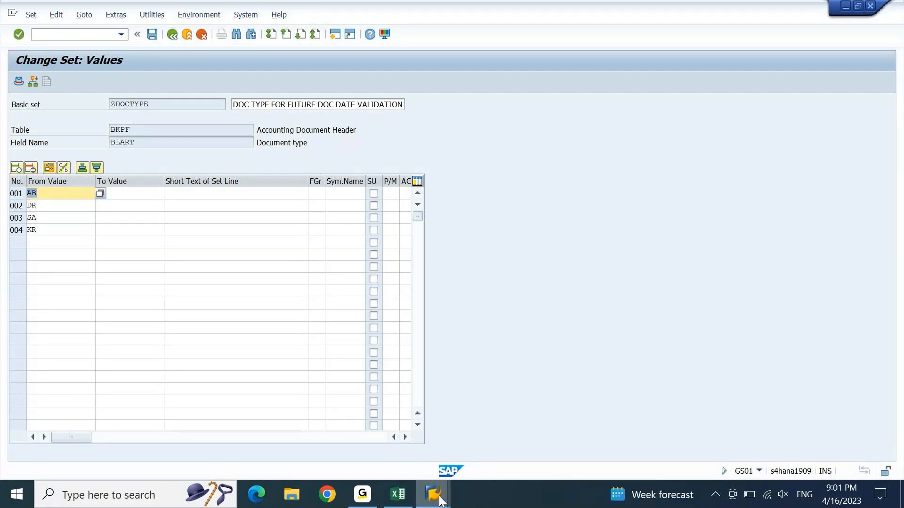
# Step: Return to the posting screen and start a fresh F-02 G/L posting
pyautogui.moveTo(433, 494)
pyautogui.click(285, 436)
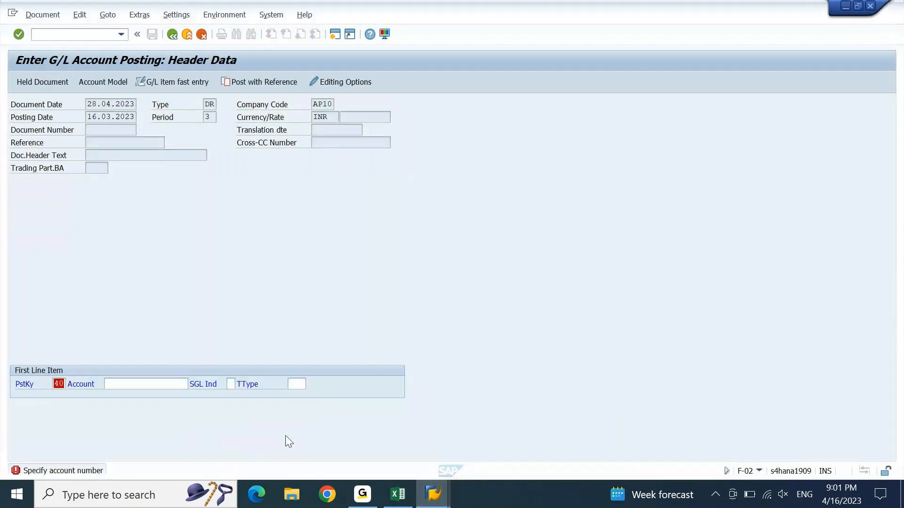
pyautogui.write('/')
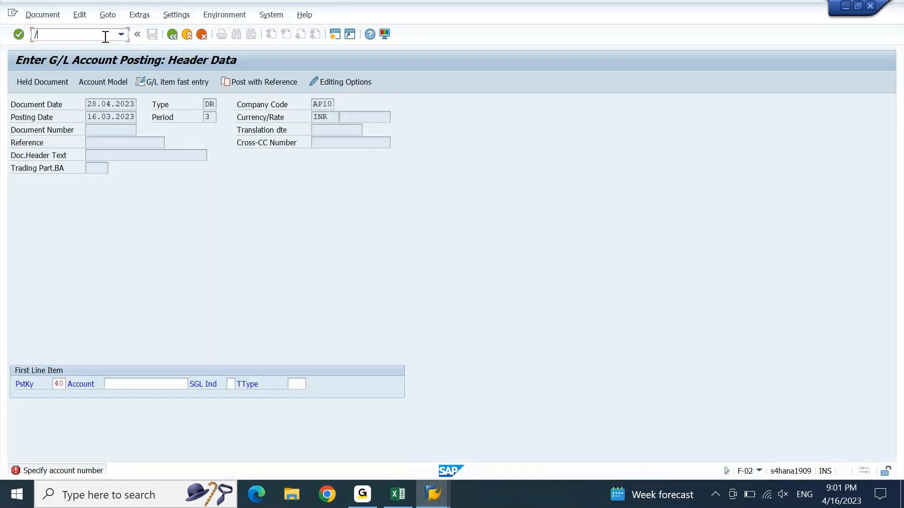
pyautogui.write('n')
pyautogui.press('Return')
pyautogui.write('F')
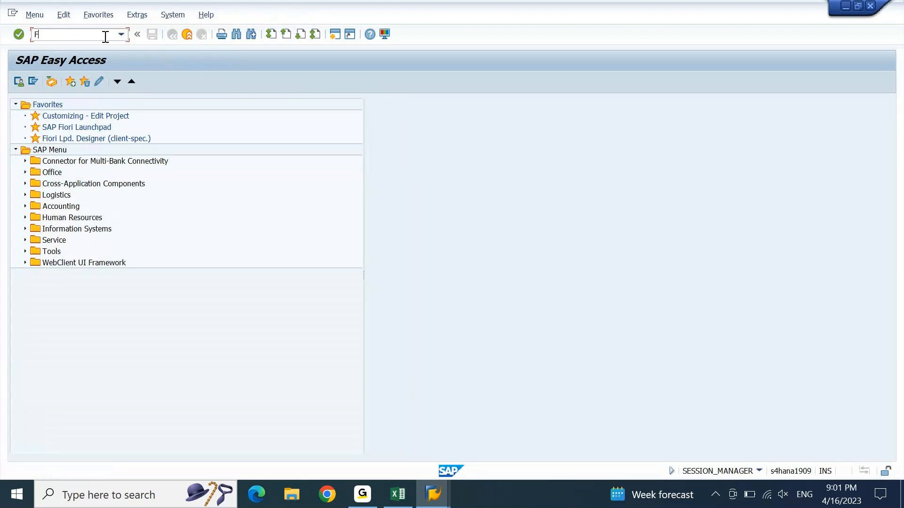
pyautogui.write('-02')
pyautogui.press('Return')
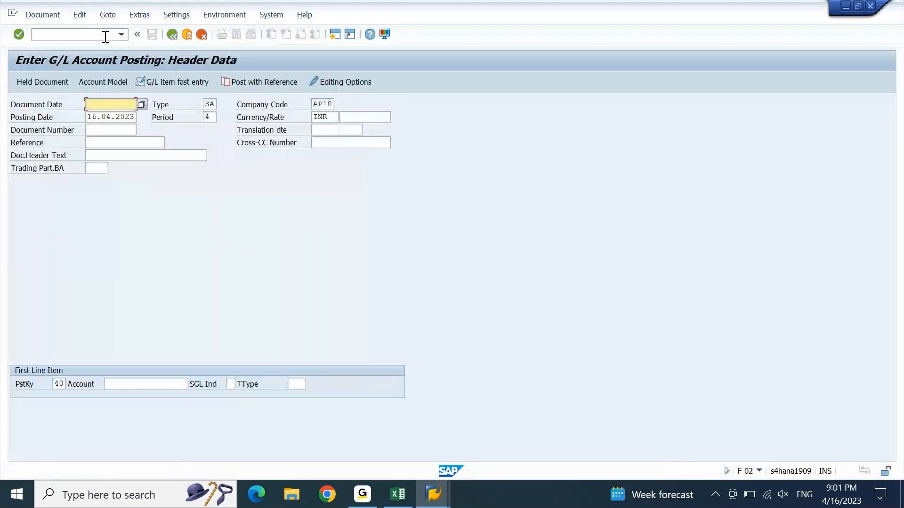
# Step: Submit an SA header dated 28.04.2023, posting date 16.03.2023, and reach the validation error
pyautogui.press('Down')
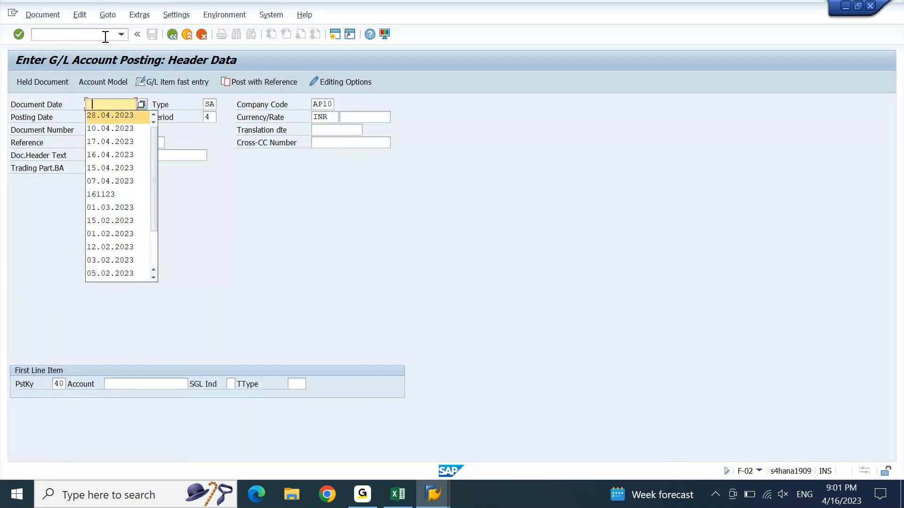
pyautogui.press('Return')
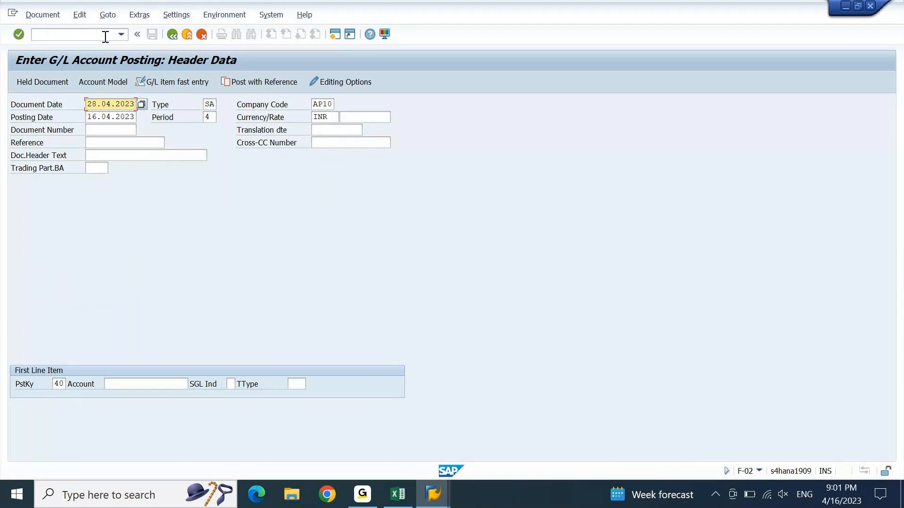
pyautogui.press('Tab')
pyautogui.press('Down')
pyautogui.press('Return')
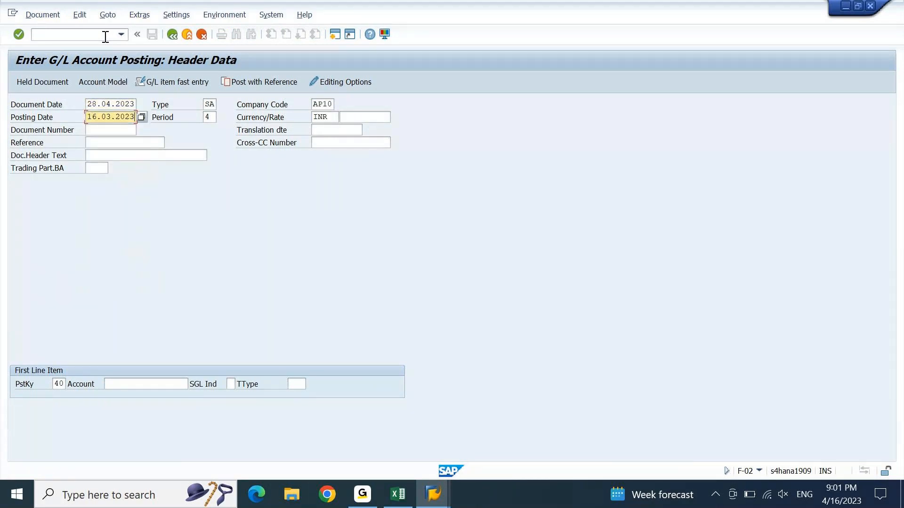
pyautogui.hotkey('shift', 'Tab')
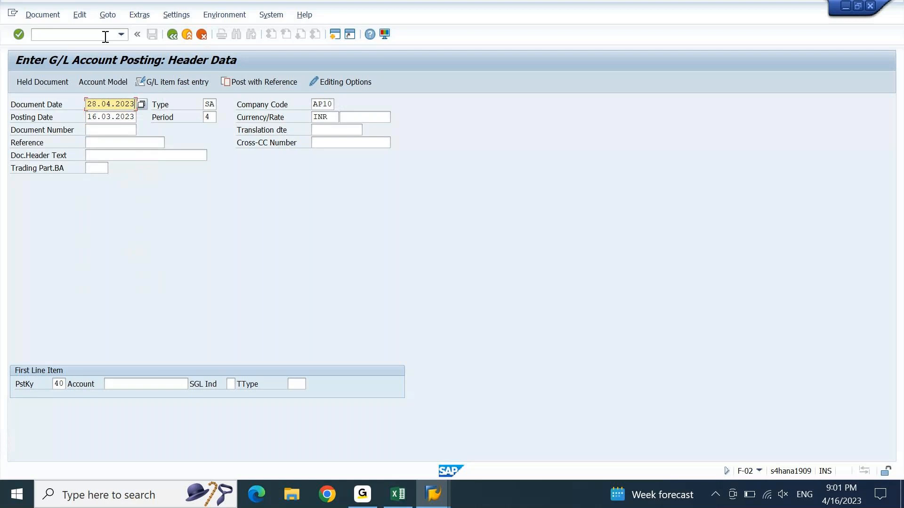
pyautogui.hotkey('alt', 'Tab')
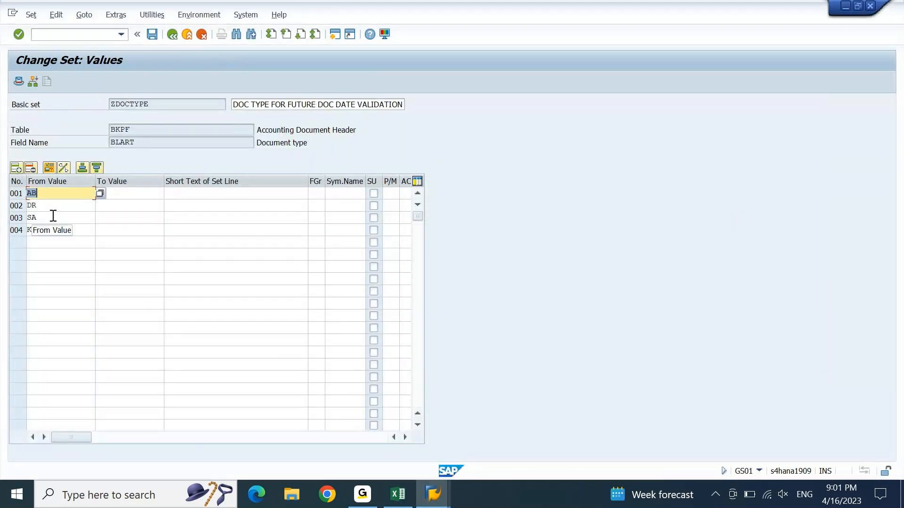
pyautogui.click(53, 216)
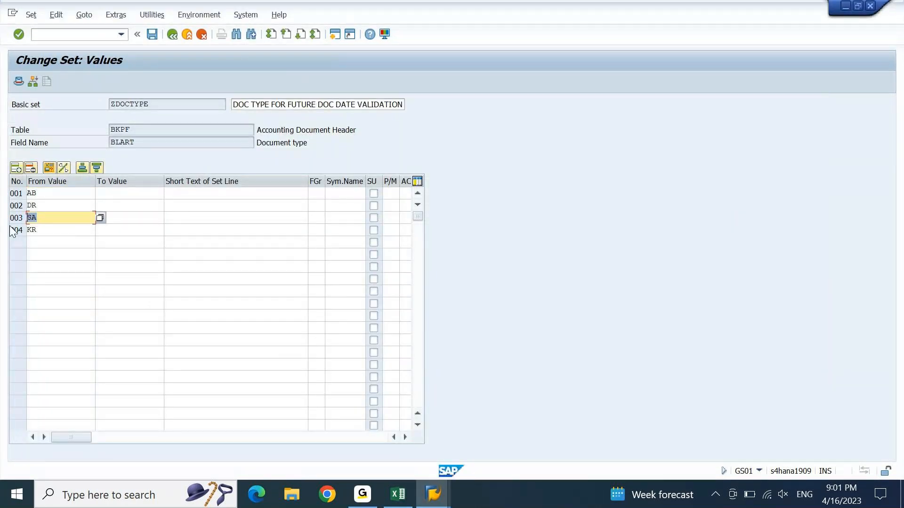
pyautogui.hotkey('alt', 'Tab')
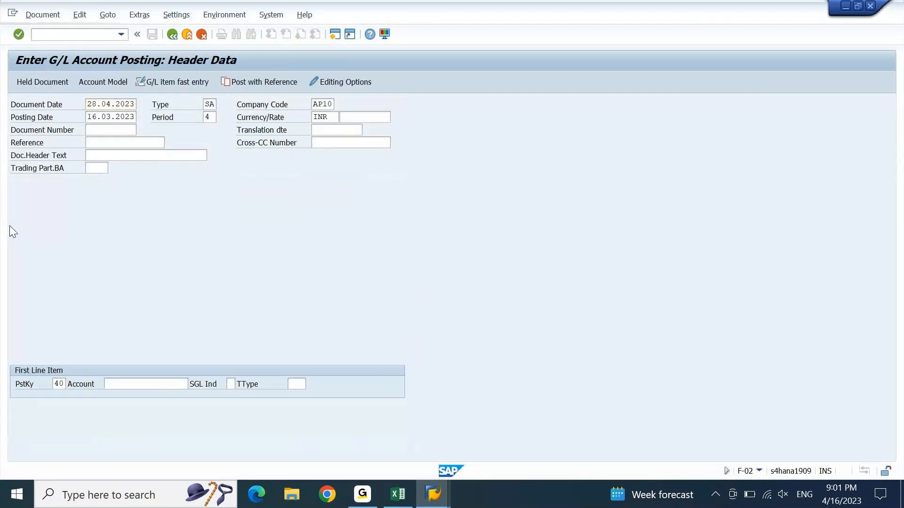
pyautogui.press('Return')
pyautogui.press('Return')
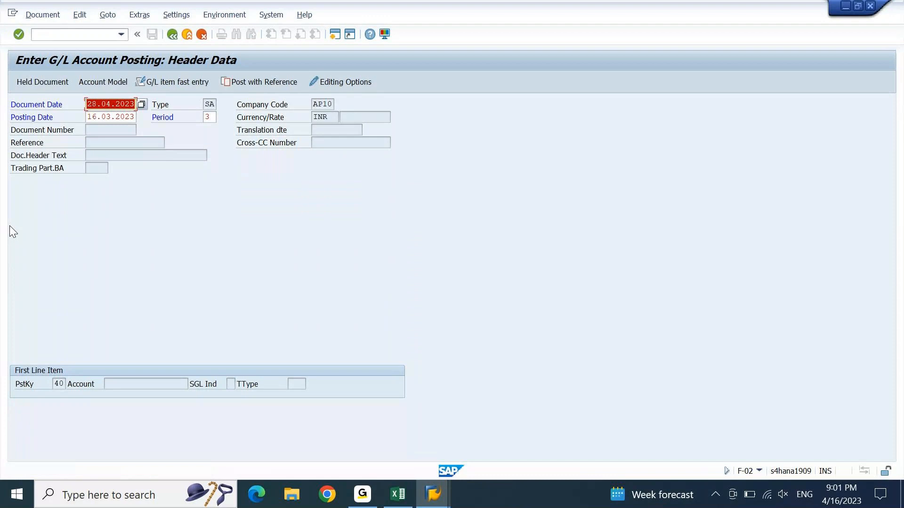
pyautogui.press('Return')
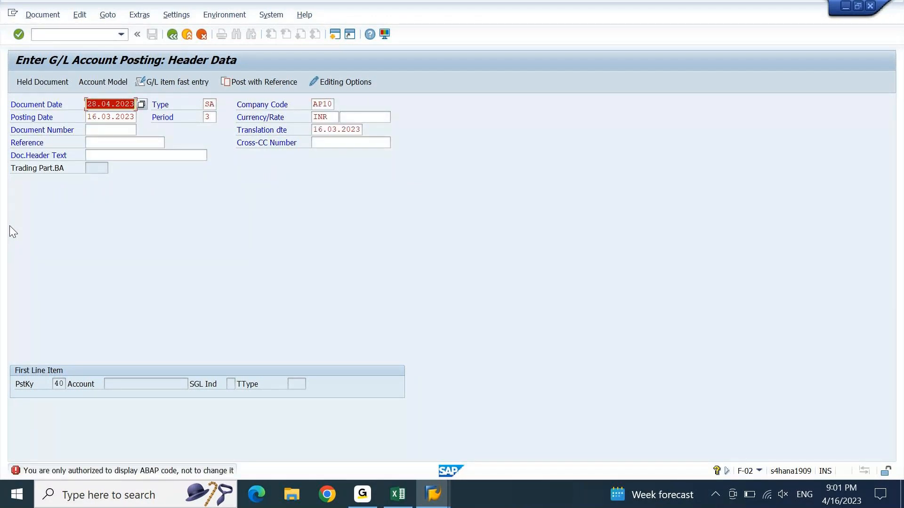
pyautogui.press('Tab')
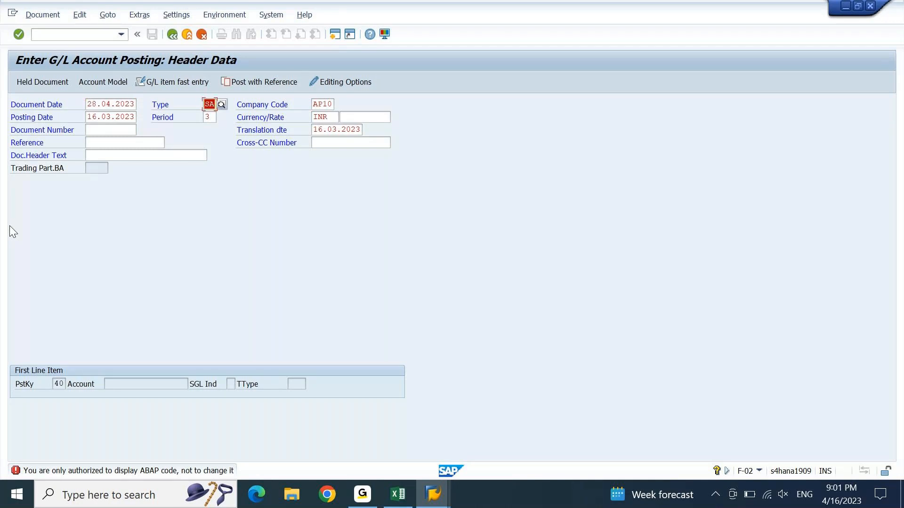
# Step: Test document types KR and AB against the 28.04.2023 document date
pyautogui.write('KR')
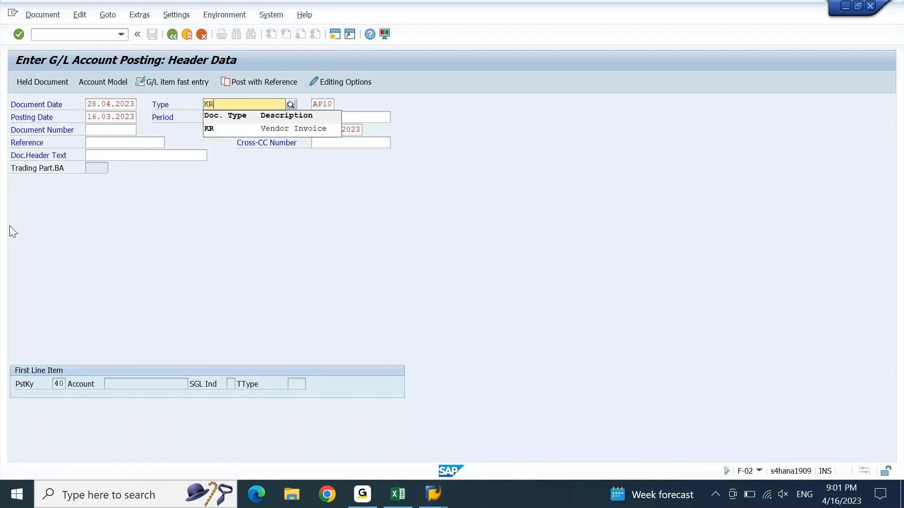
pyautogui.press('Return')
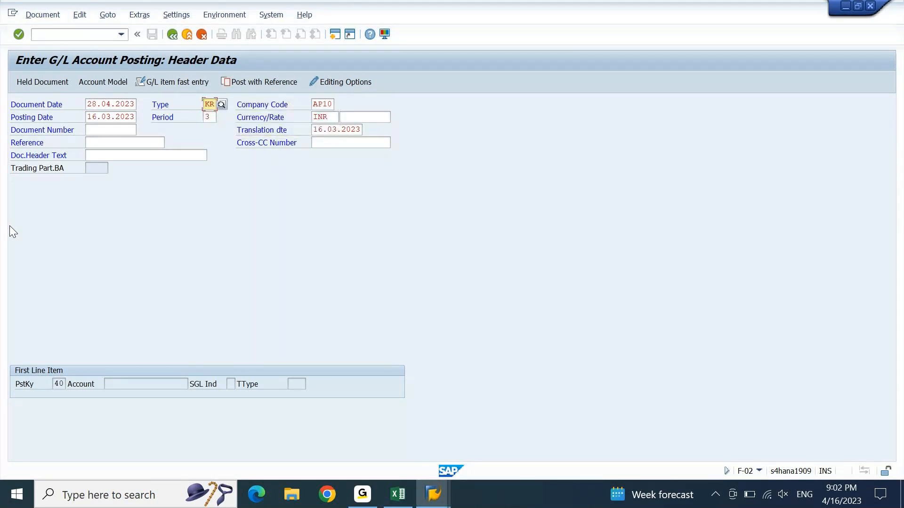
pyautogui.press('Return')
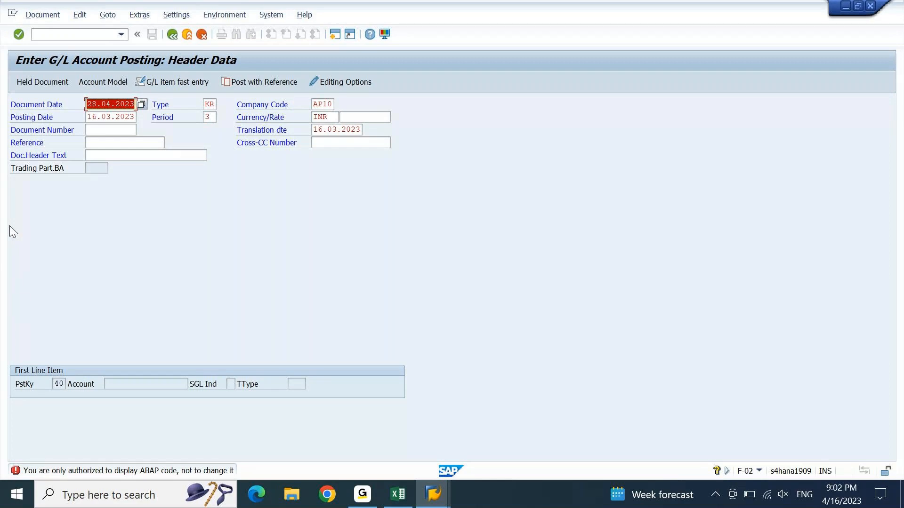
pyautogui.hotkey('alt', 'Tab')
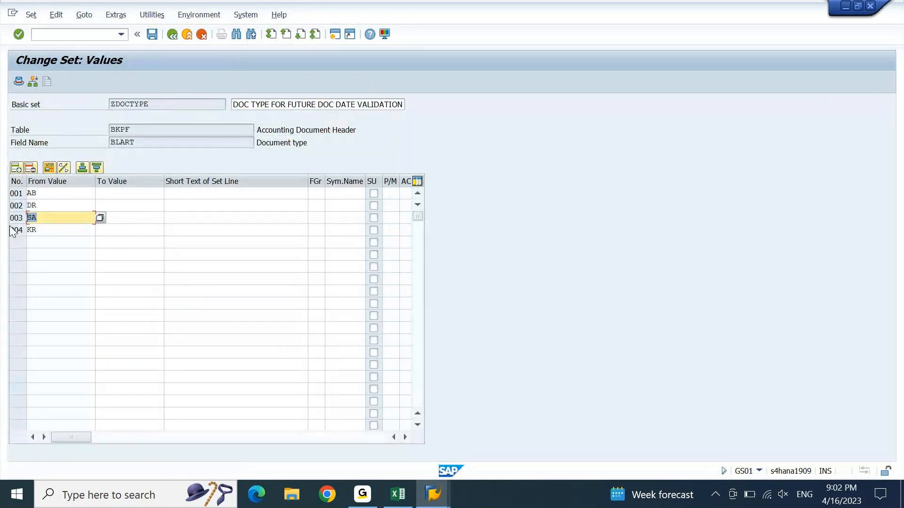
pyautogui.hotkey('alt', 'Tab')
pyautogui.press('Tab')
pyautogui.write('A')
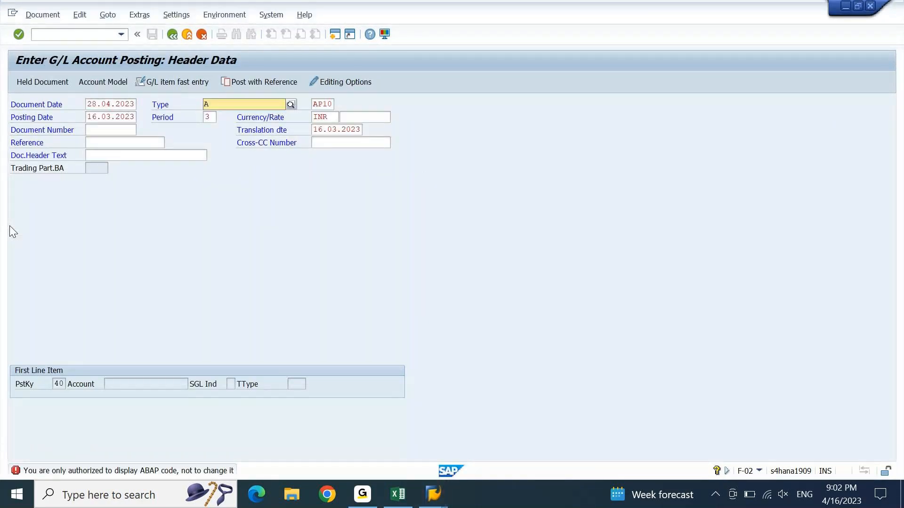
pyautogui.write('B')
pyautogui.press('Return')
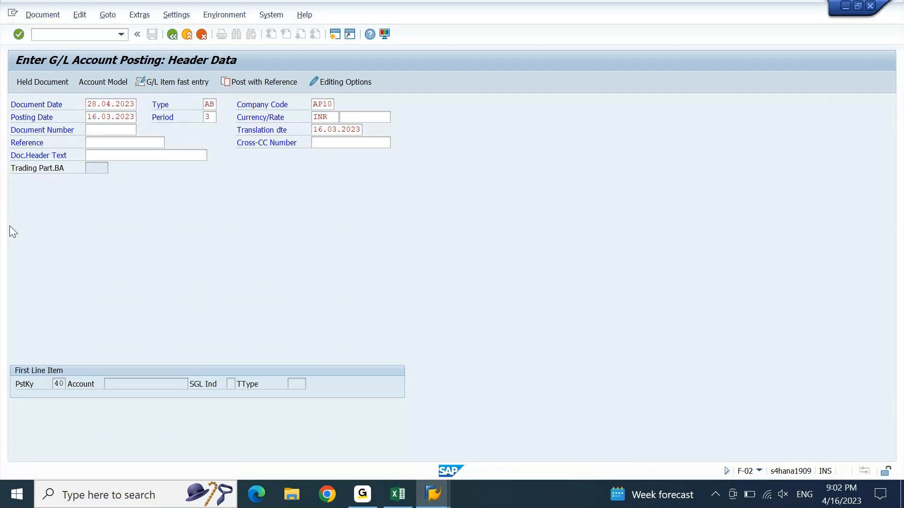
pyautogui.press('Return')
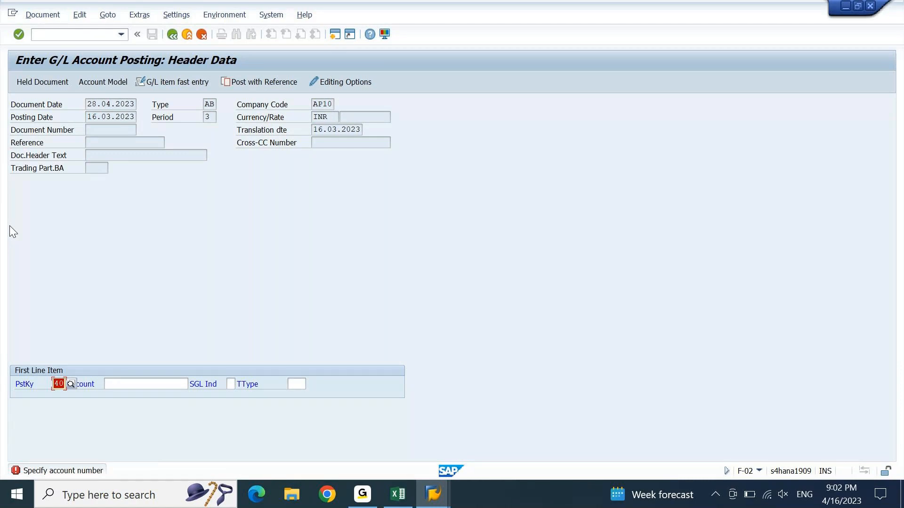
# Step: Discard the posting and submit a new DR header dated 28.04.2023
pyautogui.press('F3')
pyautogui.press('Return')
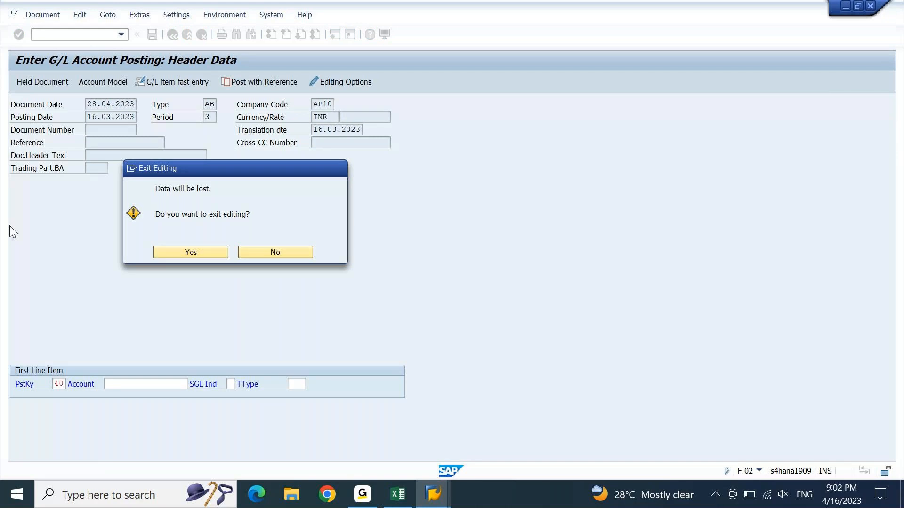
pyautogui.press('Down')
pyautogui.press('Tab')
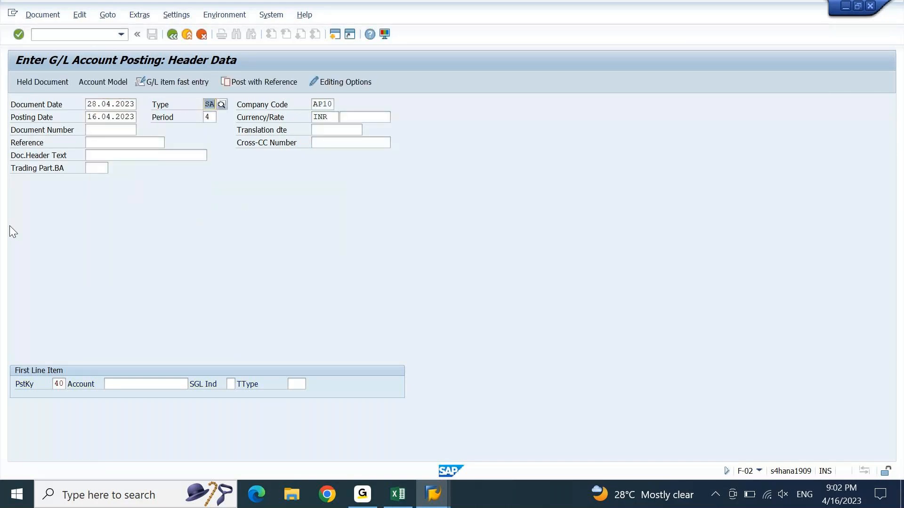
pyautogui.hotkey('alt', 'Tab')
pyautogui.press('Escape')
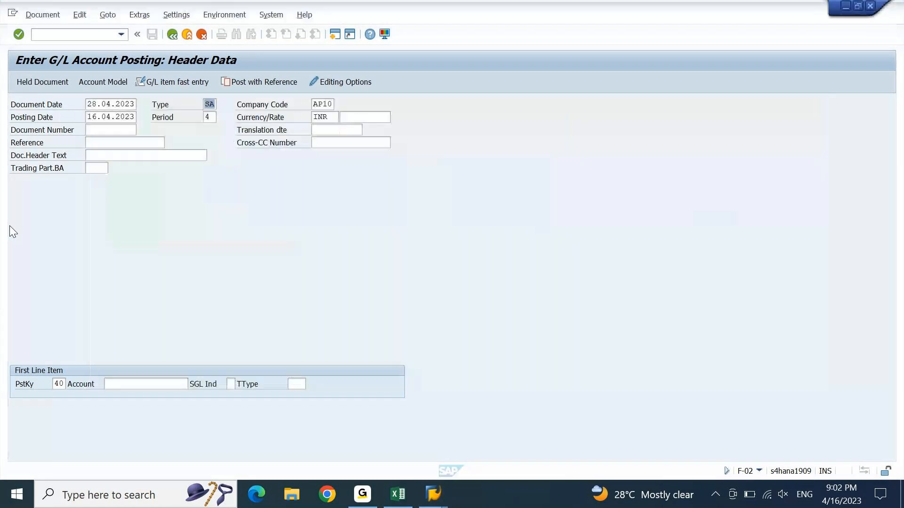
pyautogui.write('DR')
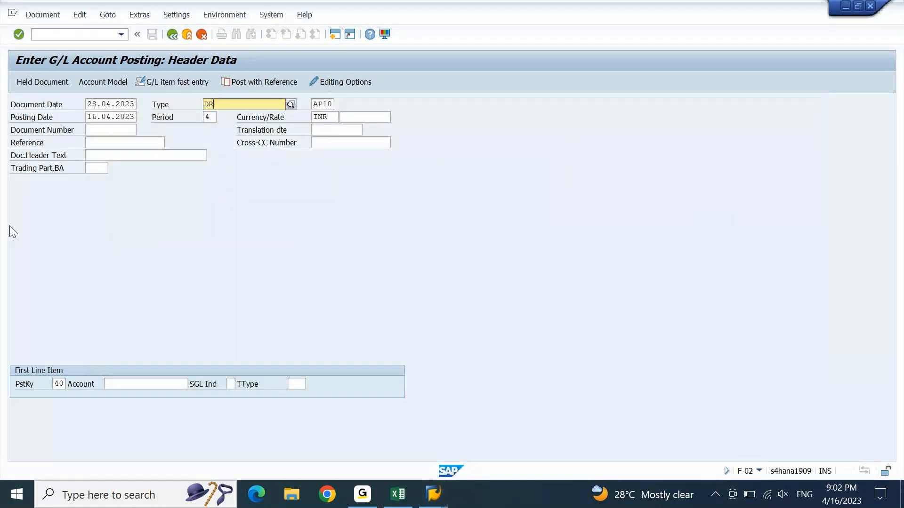
pyautogui.press('Escape')
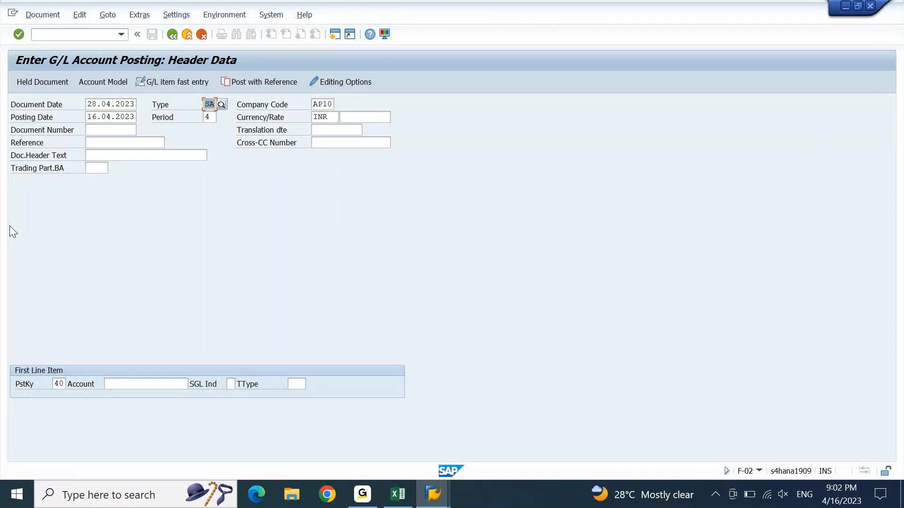
pyautogui.write('DR')
pyautogui.press('Tab')
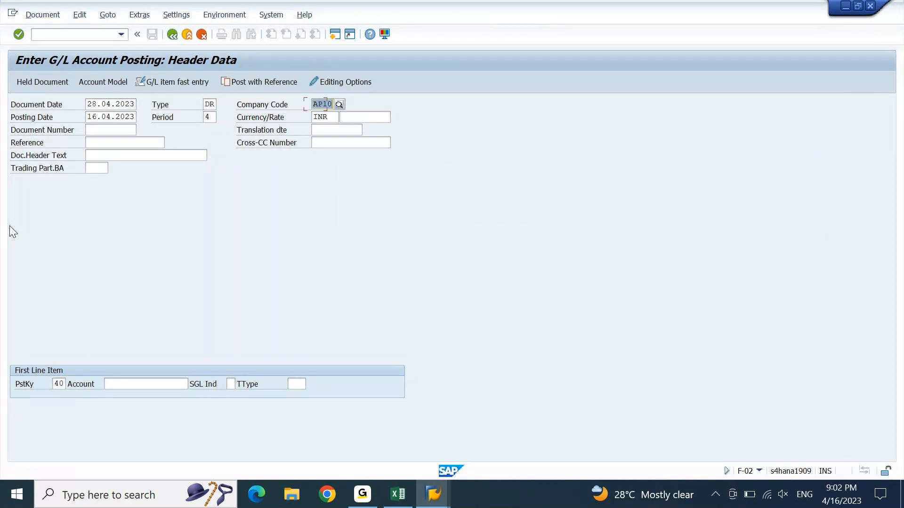
pyautogui.press('Return')
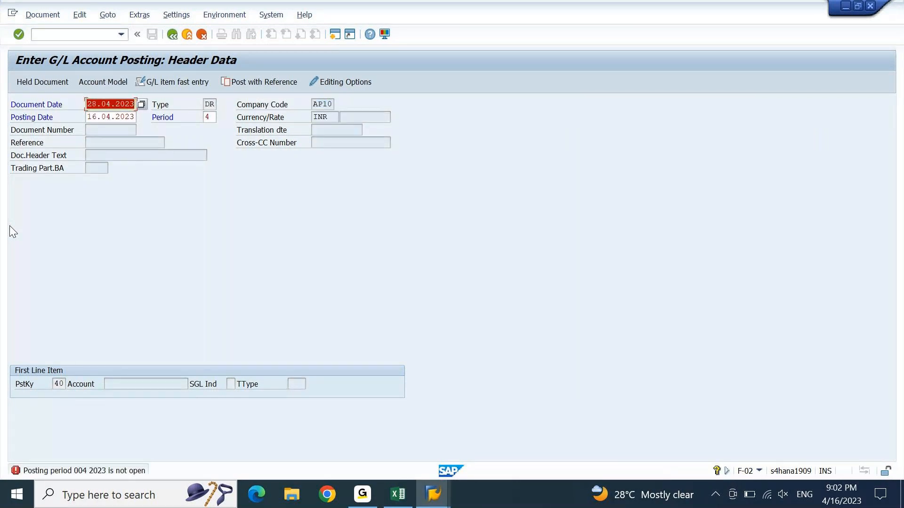
# Step: Correct the posting date to 16.03.2023, pass the future-date warning, and exit the posting
pyautogui.press('Down')
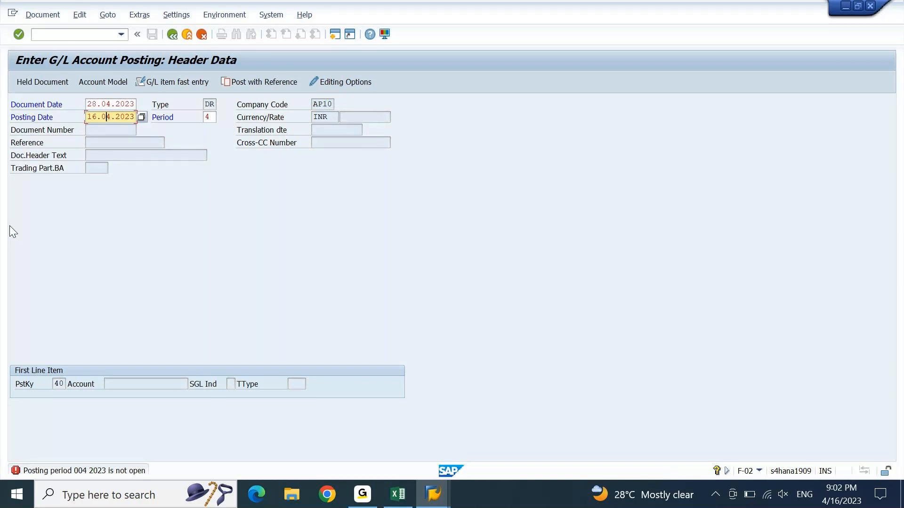
pyautogui.write('3')
pyautogui.press('Return')
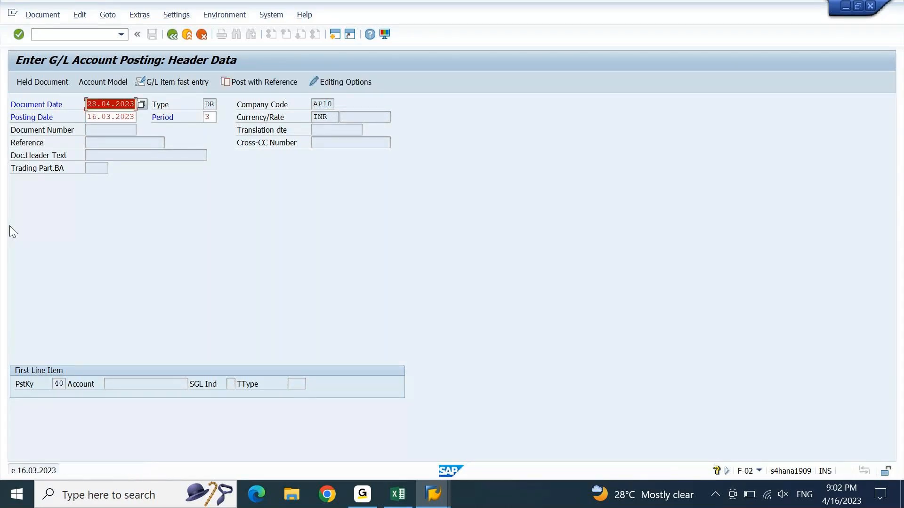
pyautogui.press('Return')
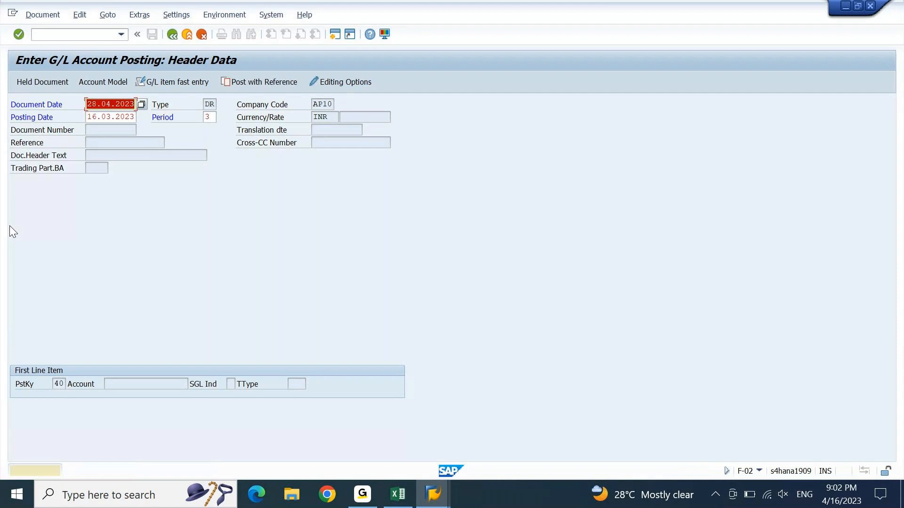
pyautogui.press('Return')
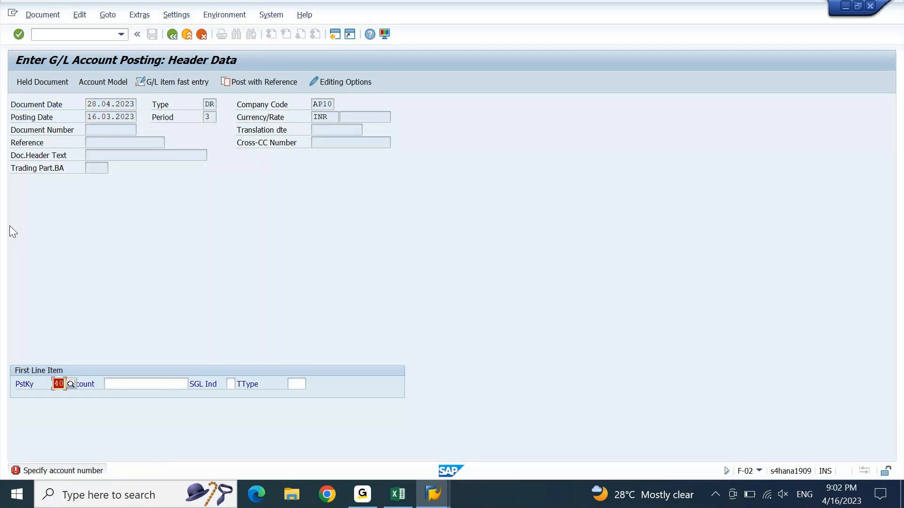
pyautogui.press('F3')
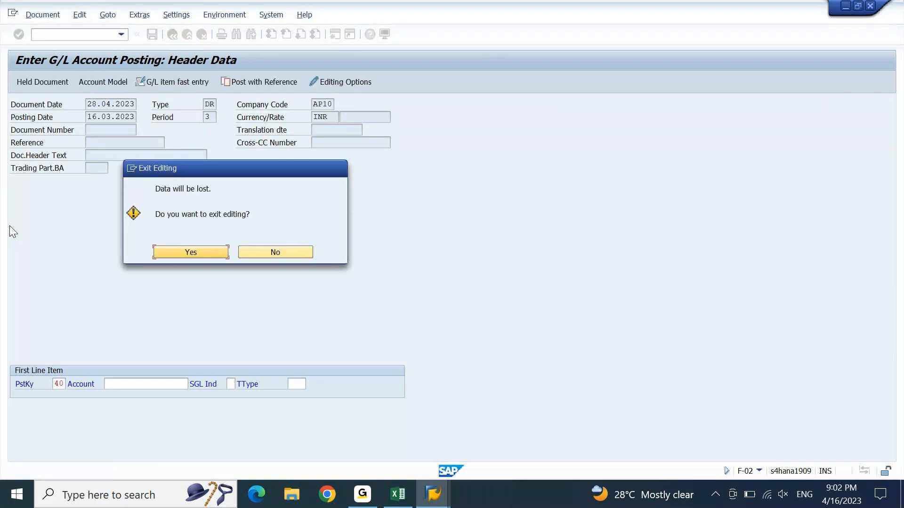
# Step: Confirm discarding the DR posting and switch to the ZDOCTYPE set values window
pyautogui.press('Return')
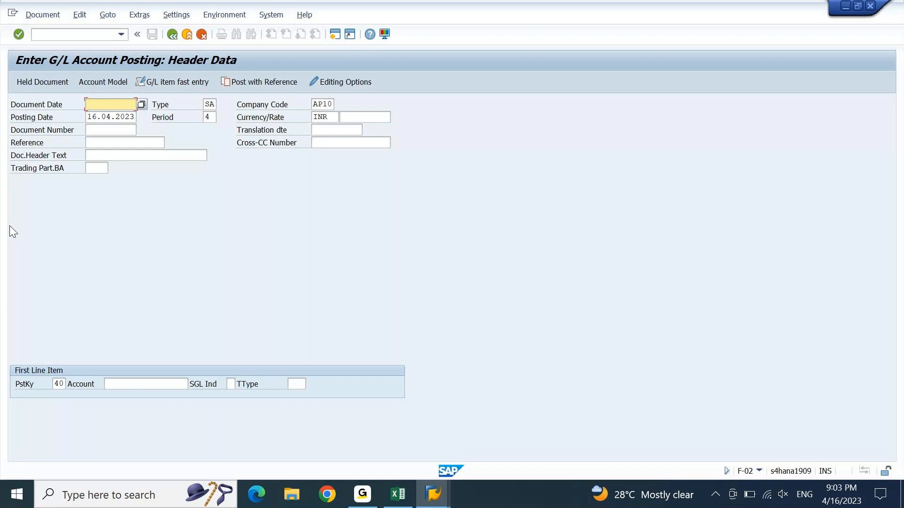
pyautogui.hotkey('alt', 'Tab')
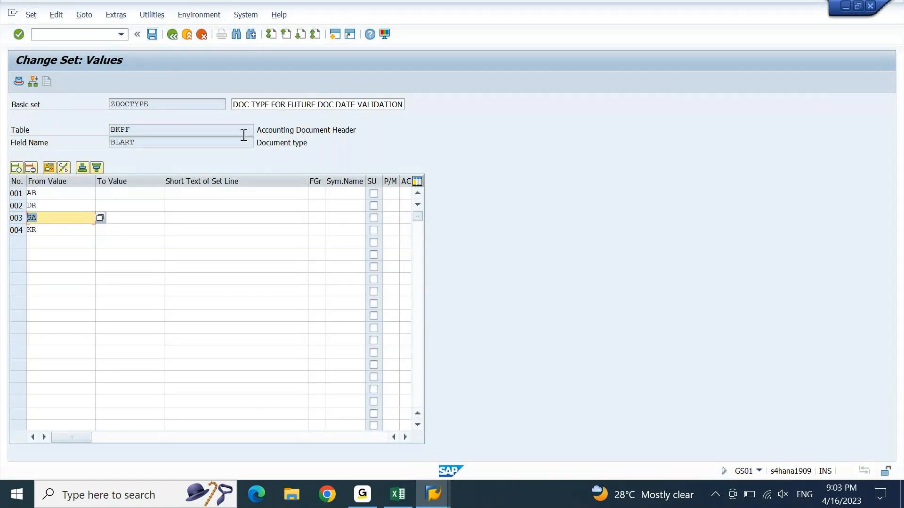
# Step: Bring up validation AP10 Step 003 and cancel an accidental entry deletion
pyautogui.hotkey('alt', 'Tab')
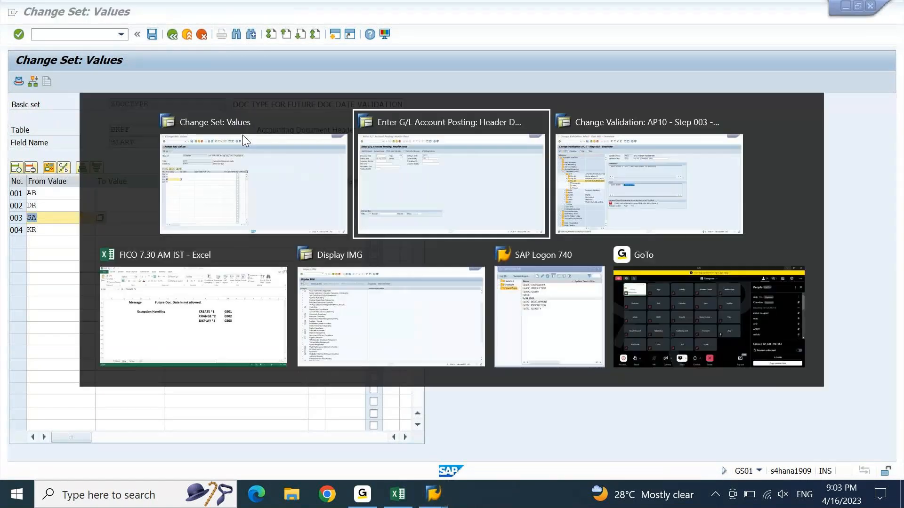
pyautogui.press('Tab')
pyautogui.click(497, 152)
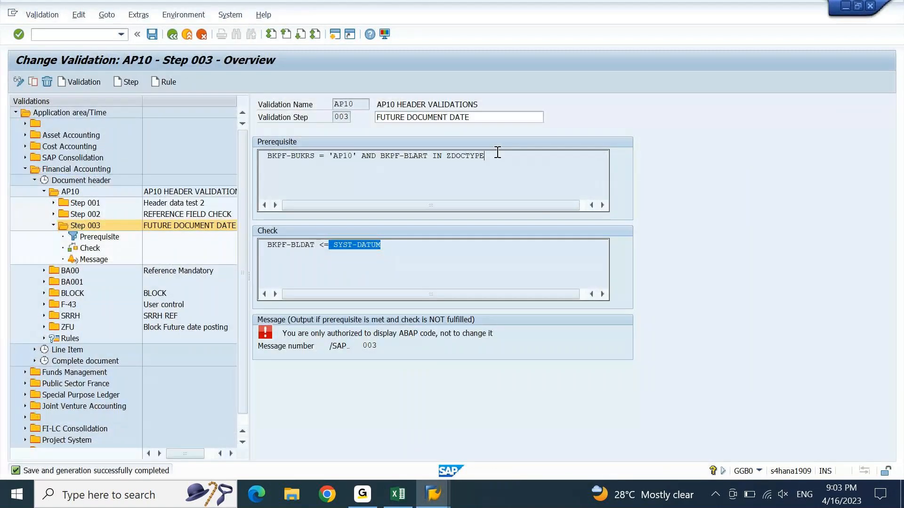
pyautogui.click(46, 81)
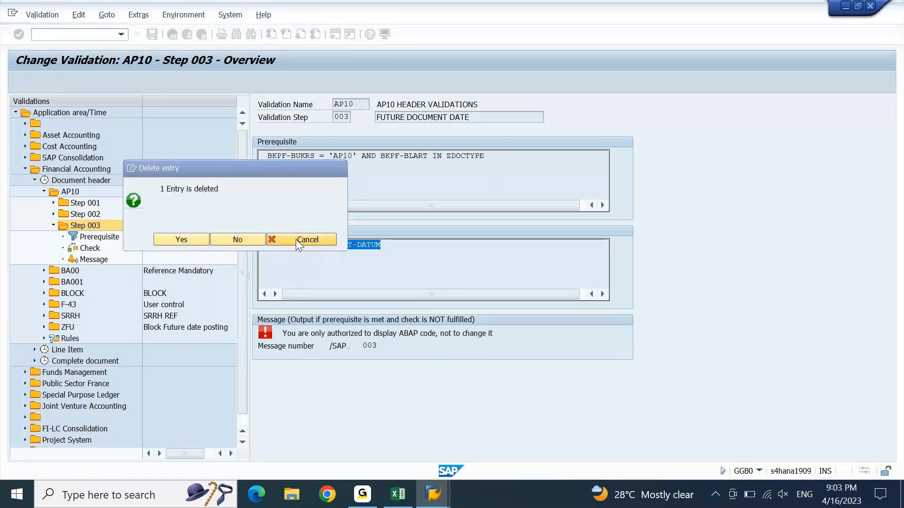
pyautogui.click(295, 239)
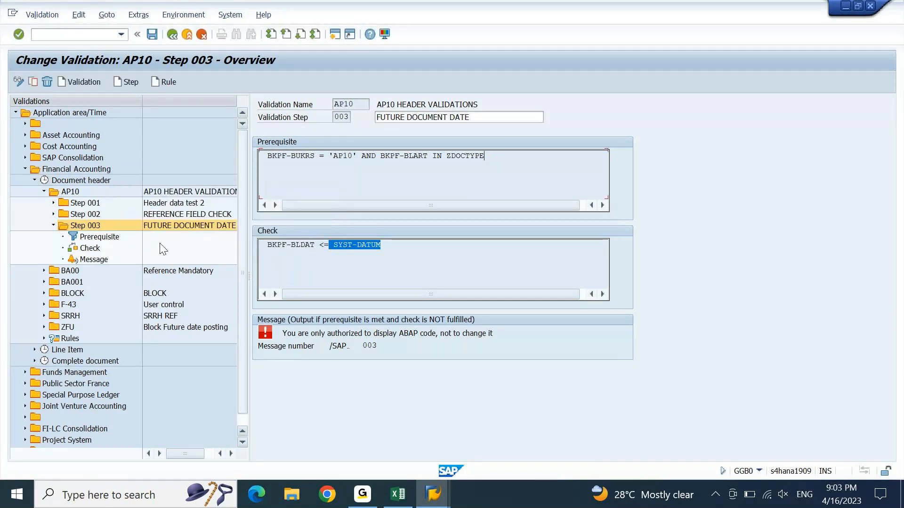
# Step: Remove the ZDOCTYPE set line, Document type and trailing AND from the prerequisite formula
pyautogui.doubleClick(92, 236)
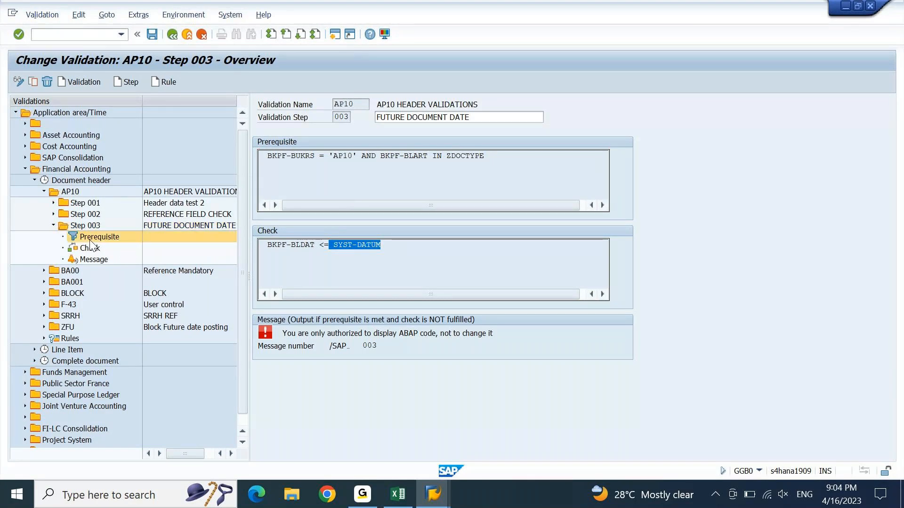
pyautogui.click(416, 167)
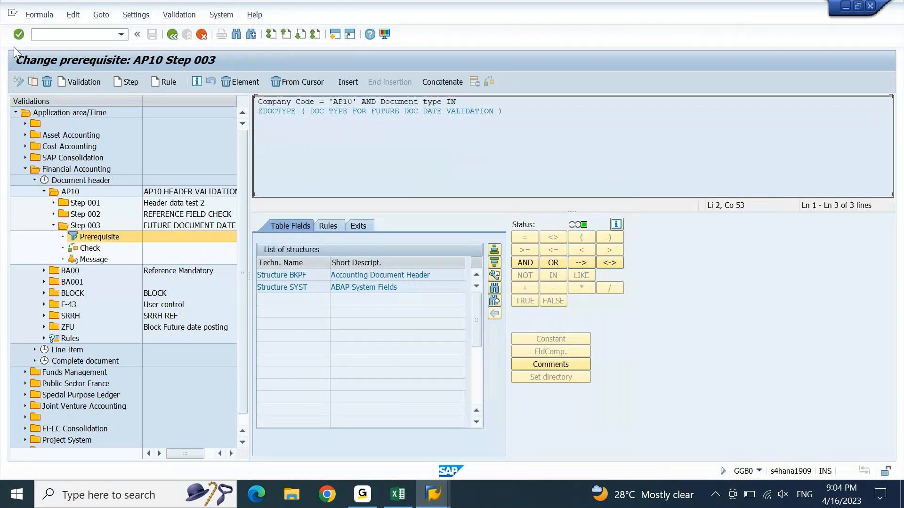
pyautogui.click(287, 80)
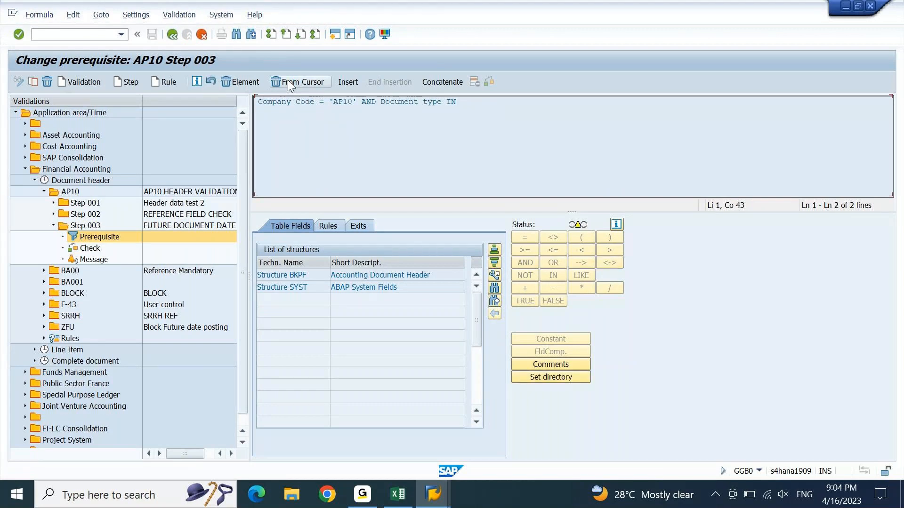
pyautogui.click(242, 83)
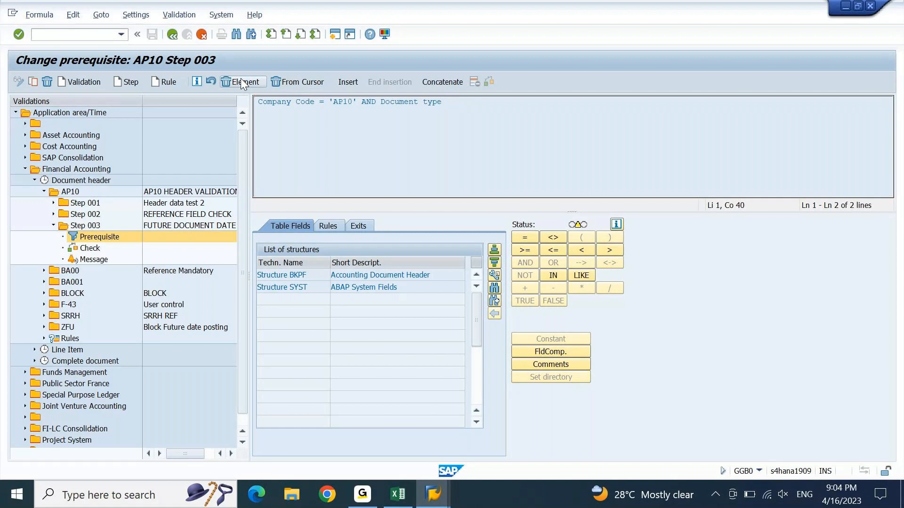
pyautogui.click(241, 79)
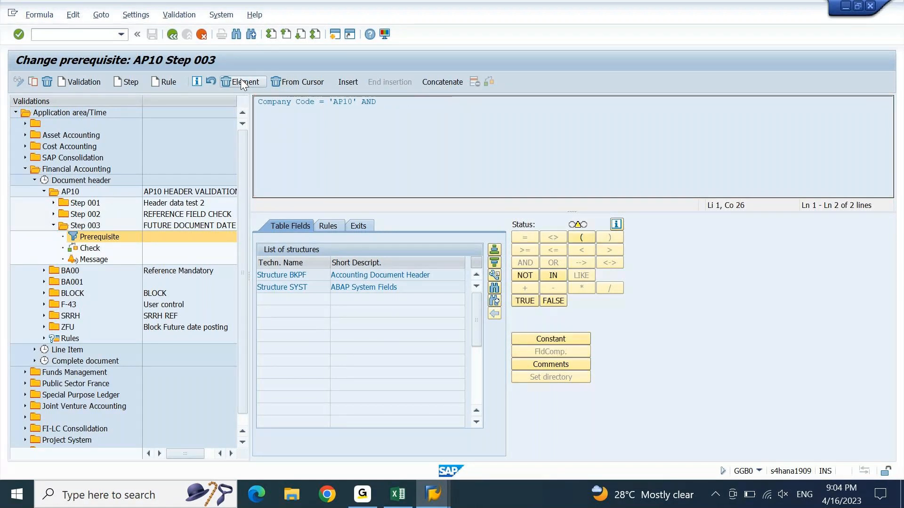
pyautogui.click(241, 79)
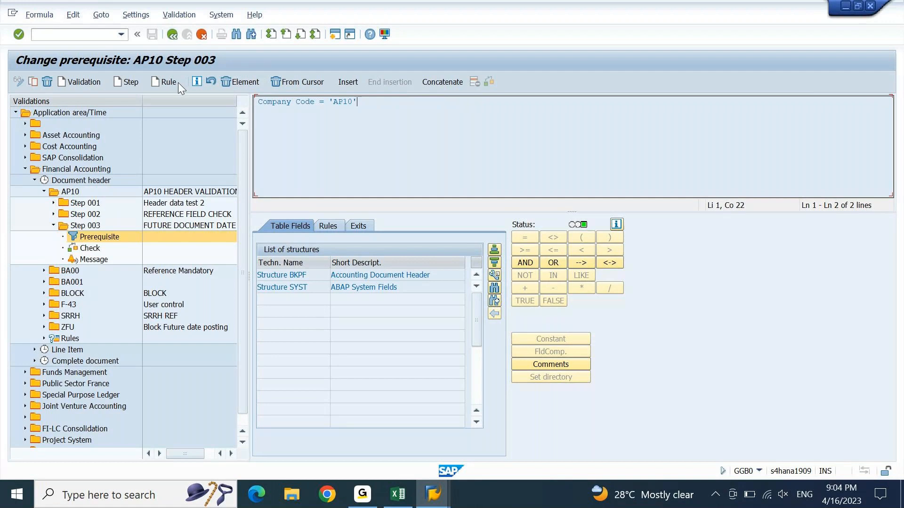
# Step: Save and generate validation AP10 with prerequisite BKPF-BUKRS = 'AP10' only
pyautogui.click(75, 227)
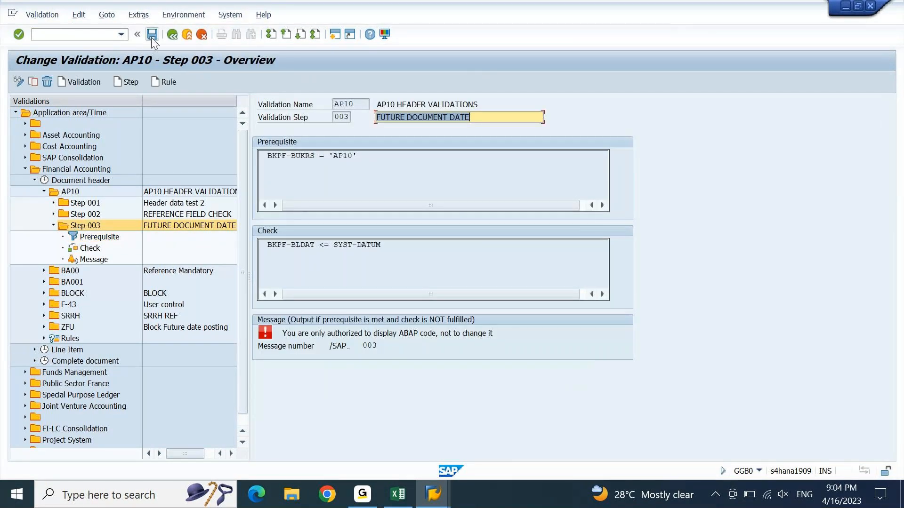
pyautogui.click(152, 38)
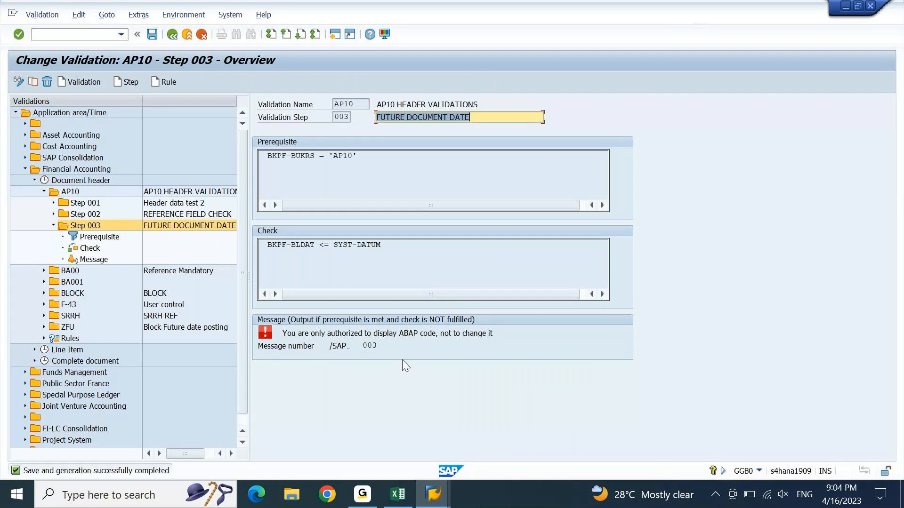
pyautogui.click(434, 495)
# Step: Delete set ZDOCTYPE and confirm it can no longer be displayed
pyautogui.click(685, 422)
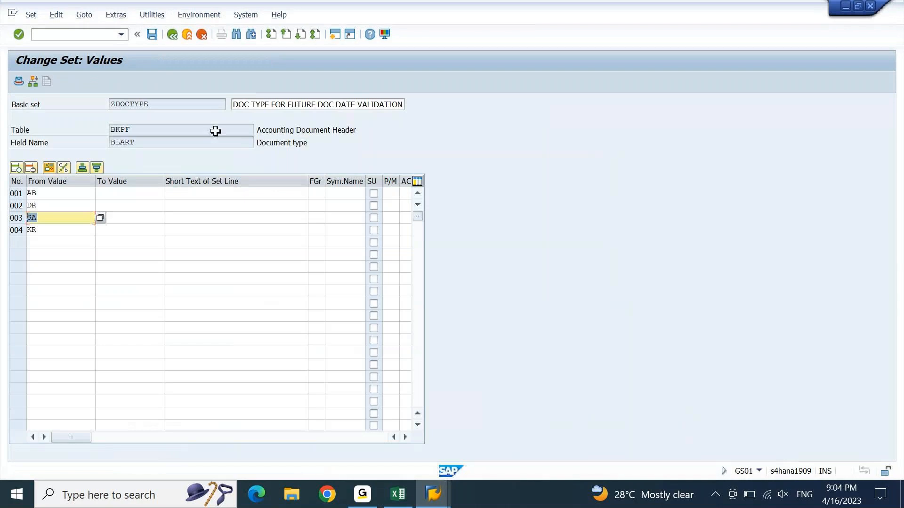
pyautogui.click(30, 15)
pyautogui.click(44, 100)
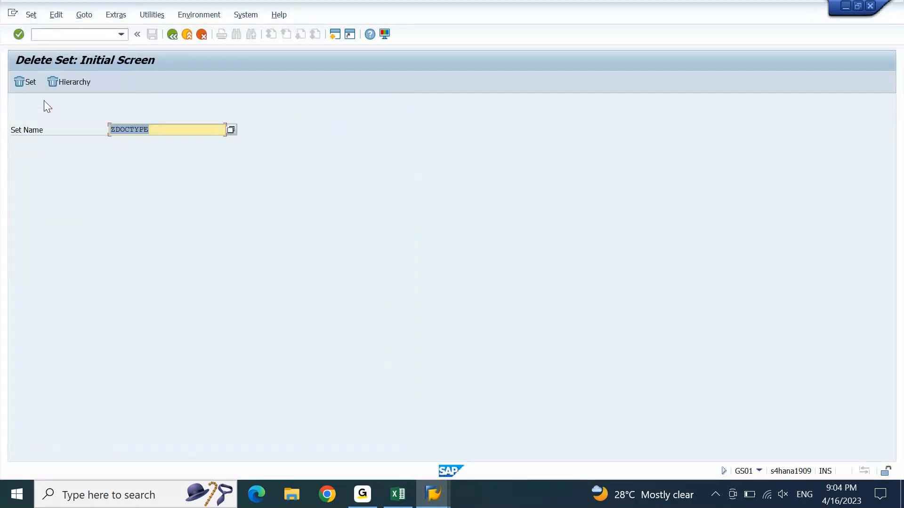
pyautogui.click(23, 84)
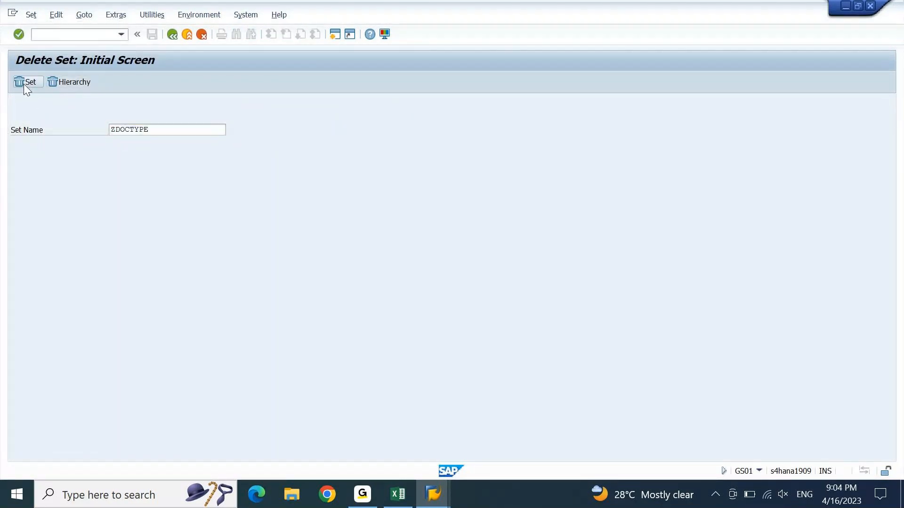
pyautogui.click(184, 227)
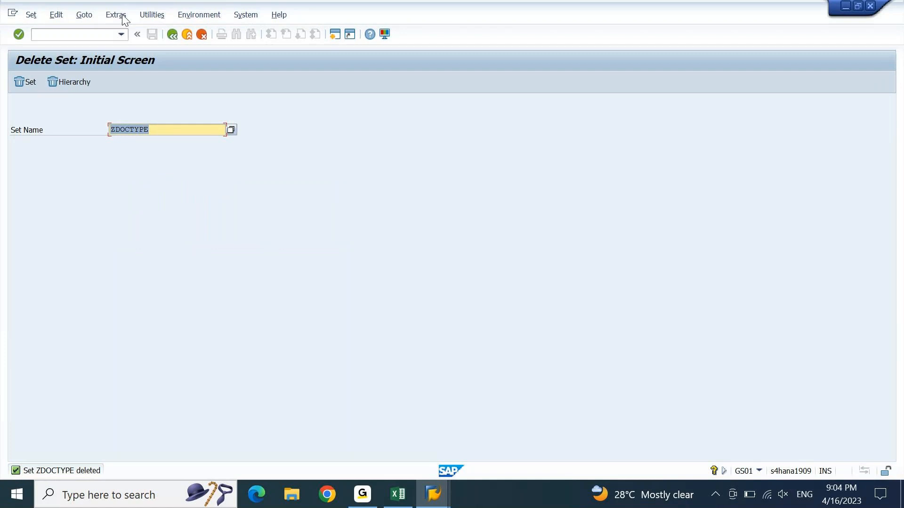
pyautogui.click(31, 15)
pyautogui.click(41, 73)
pyautogui.press('Return')
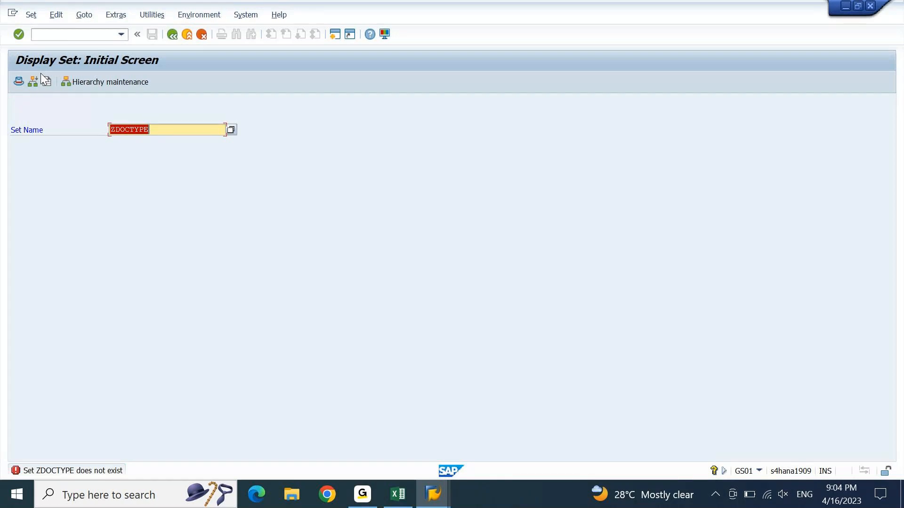
# Step: Check that set ZBLART does not exist, then start creating it as a basic set on BKPF
pyautogui.press('Left')
pyautogui.press('Left')
pyautogui.press('Left')
pyautogui.press('Left')
pyautogui.press('Left')
pyautogui.press('Left')
pyautogui.press('Left')
pyautogui.hotkey('shift', 'End')
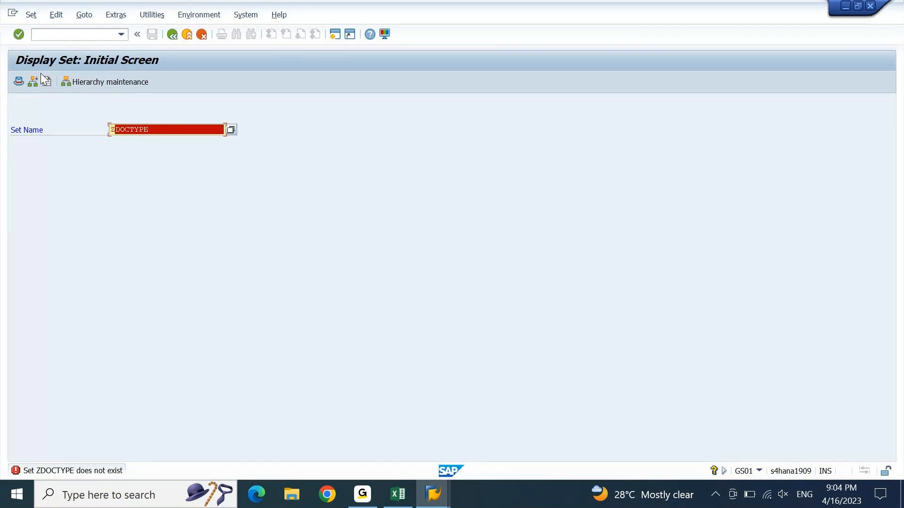
pyautogui.press('BackSpace')
pyautogui.write('TYPE')
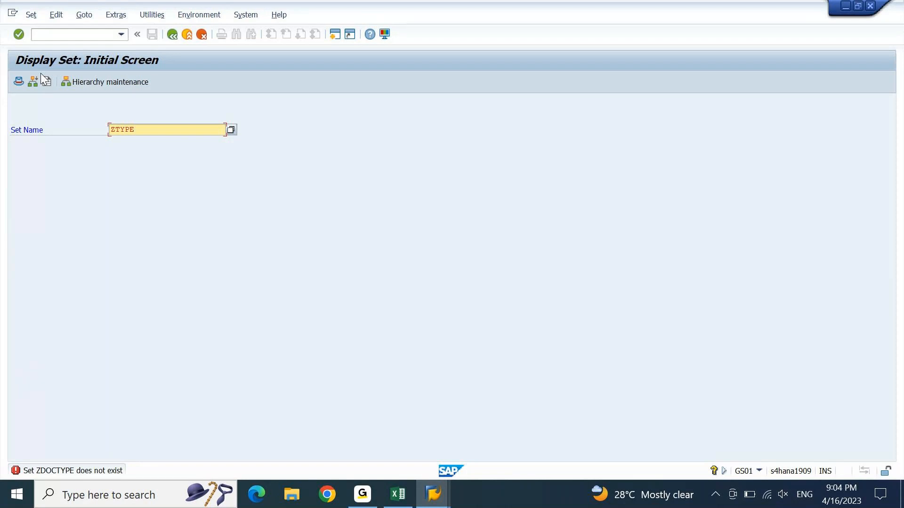
pyautogui.hotkey('shift', 'Left')
pyautogui.hotkey('shift', 'Left')
pyautogui.hotkey('shift', 'Left')
pyautogui.hotkey('shift', 'Left')
pyautogui.write('BLART')
pyautogui.press('Return')
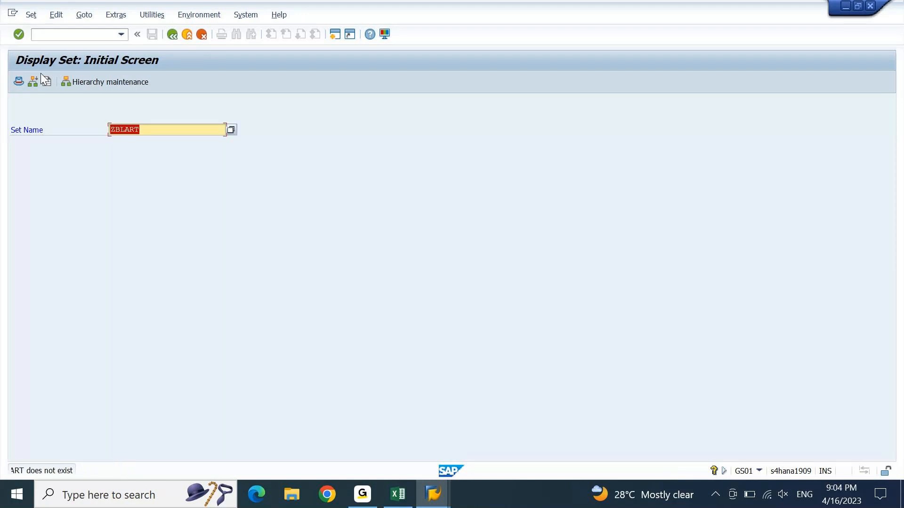
pyautogui.click(31, 14)
pyautogui.click(45, 43)
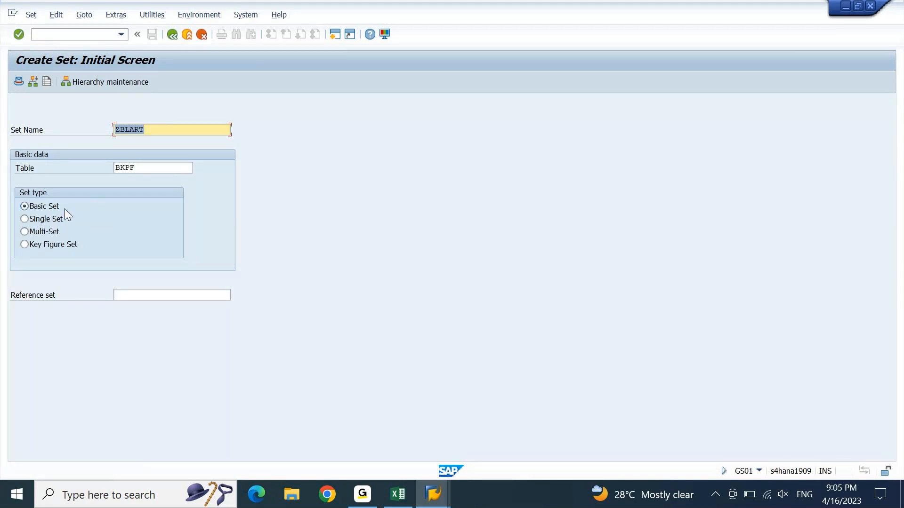
# Step: Assign field BLART to ZBLART with description DOC TYPE FOR FUTURE DOC DATE VALIDATION
pyautogui.press('Return')
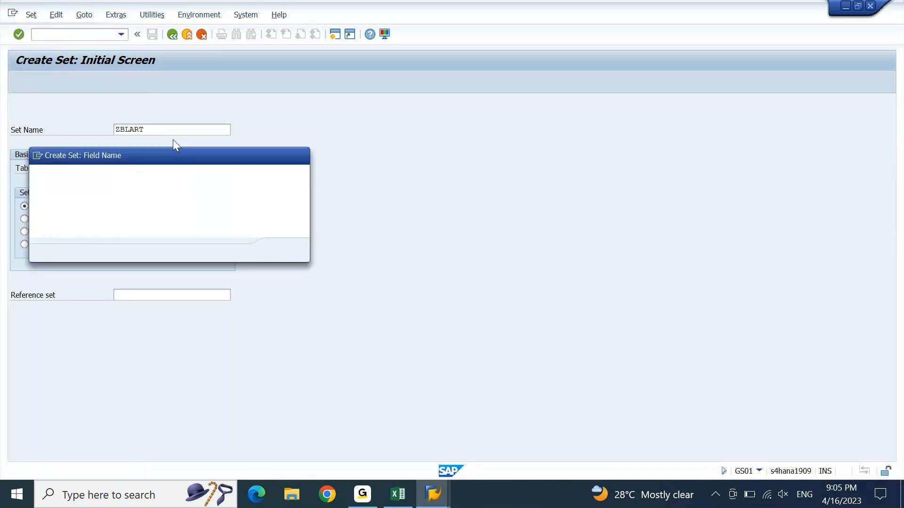
pyautogui.press('Return')
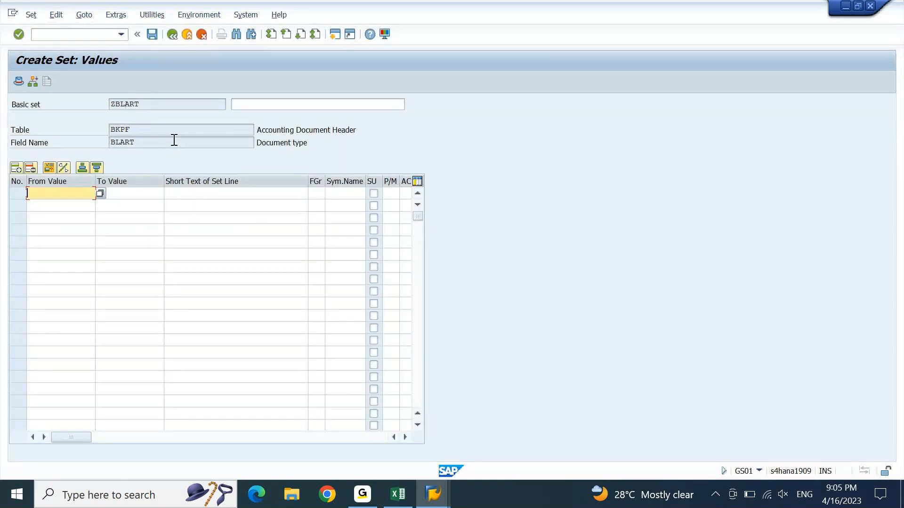
pyautogui.click(332, 105)
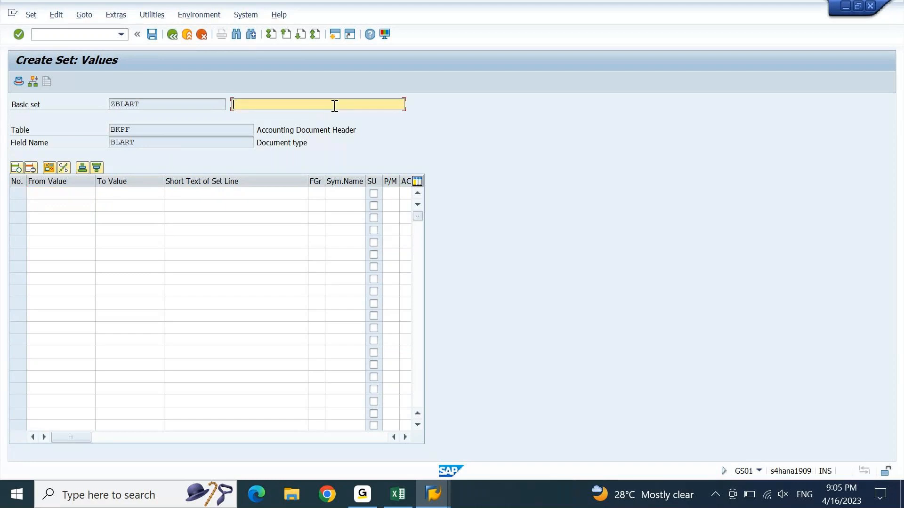
pyautogui.press('Return')
pyautogui.press('Return')
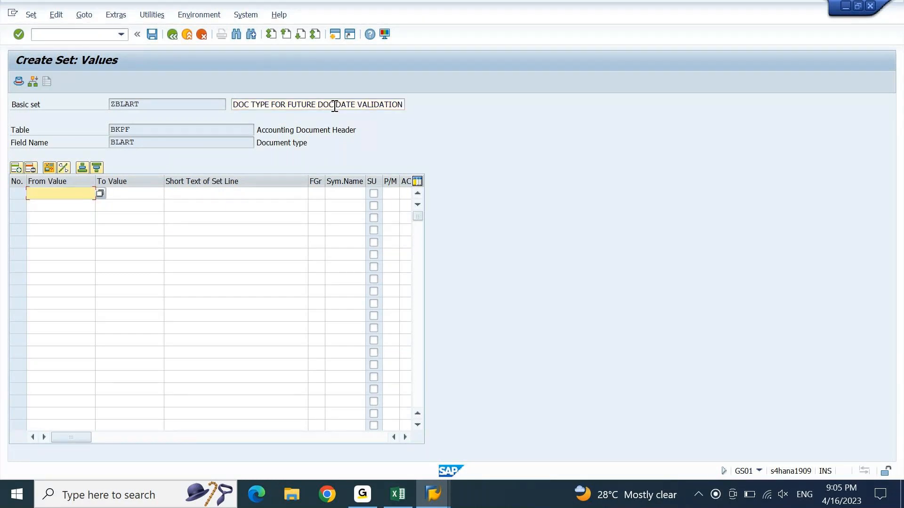
# Step: Enter document types AB and DR as set values and save ZBLART
pyautogui.write('ab')
pyautogui.press('Tab')
pyautogui.hotkey('shift', 'Tab')
pyautogui.press('Down')
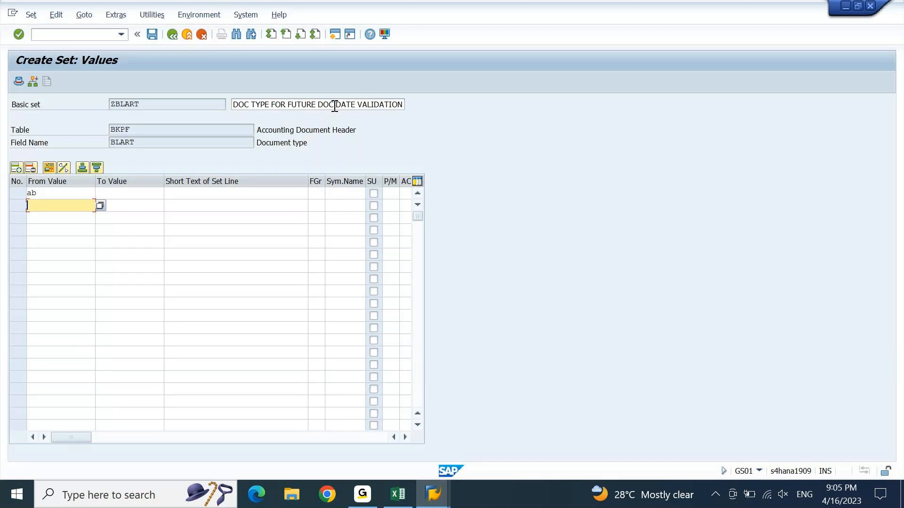
pyautogui.write('dr')
pyautogui.press('Return')
pyautogui.click(152, 35)
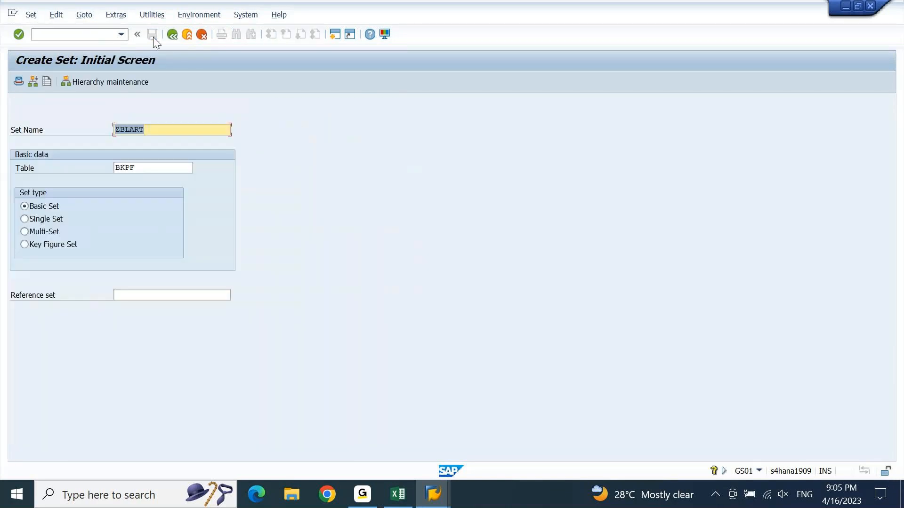
pyautogui.click(433, 498)
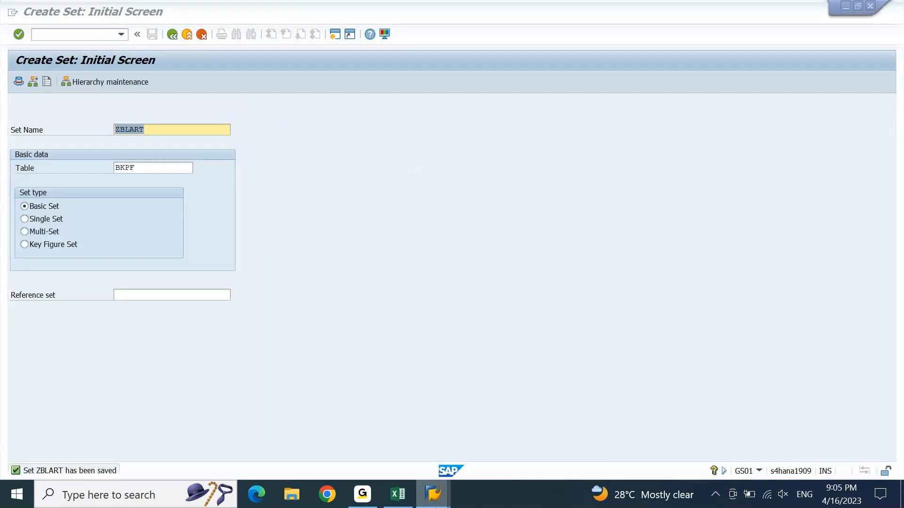
# Step: Append AND BKPF-BLART (Document type) to the Step 003 prerequisite formula
pyautogui.click(583, 431)
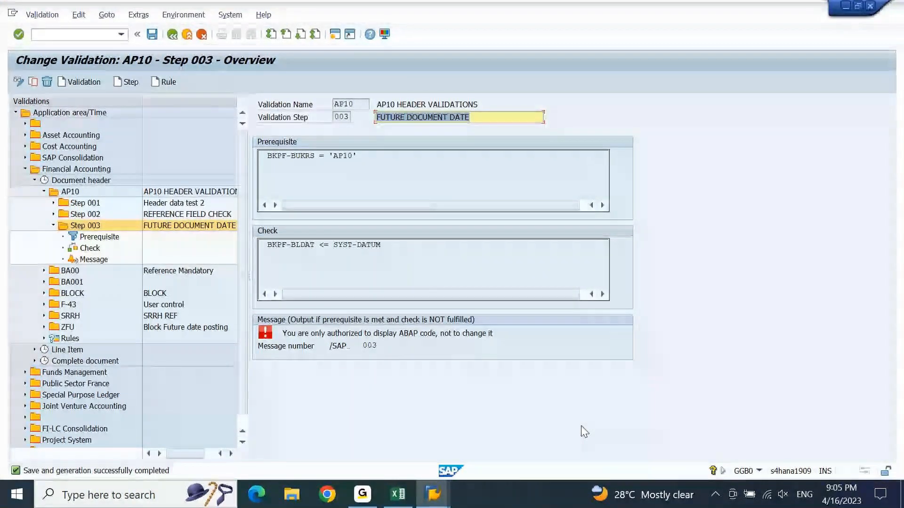
pyautogui.click(388, 159)
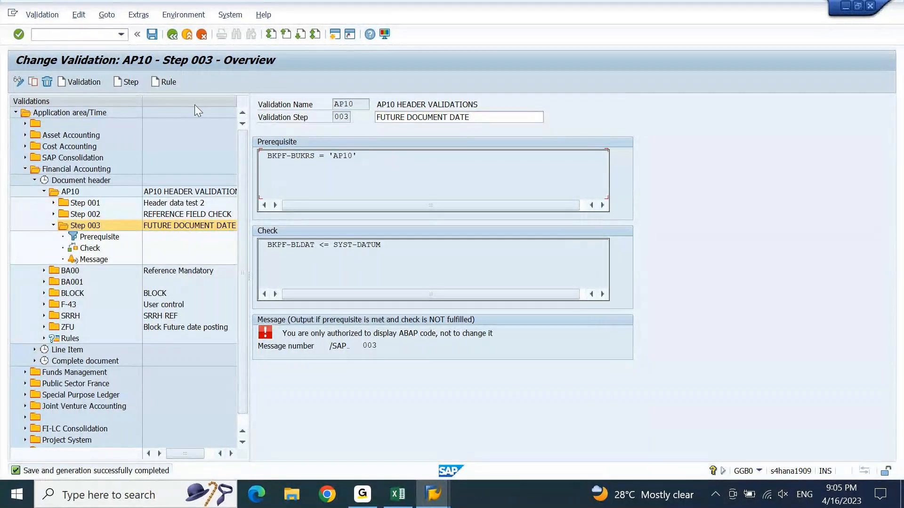
pyautogui.doubleClick(96, 237)
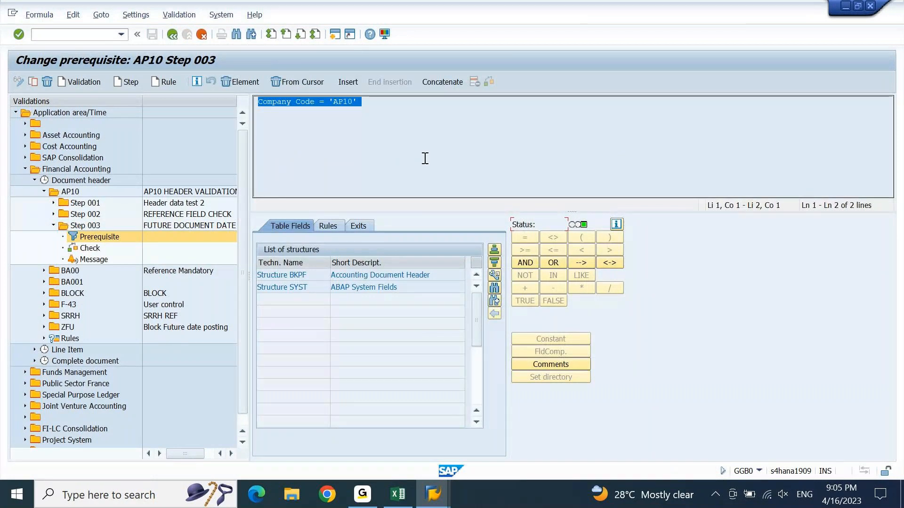
pyautogui.click(528, 260)
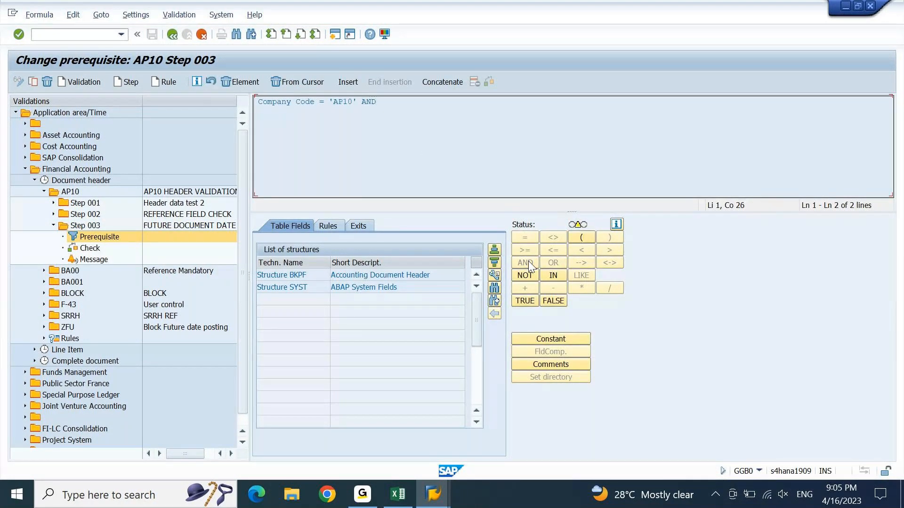
pyautogui.doubleClick(396, 276)
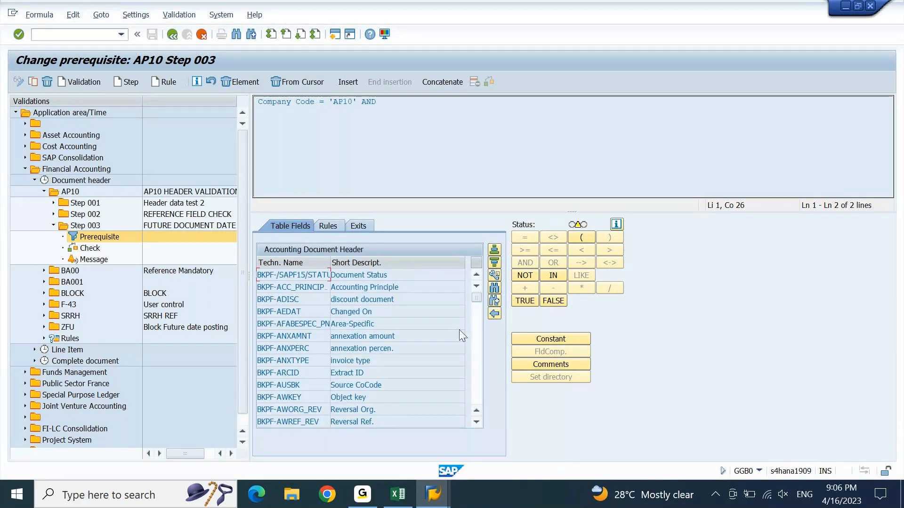
pyautogui.click(494, 289)
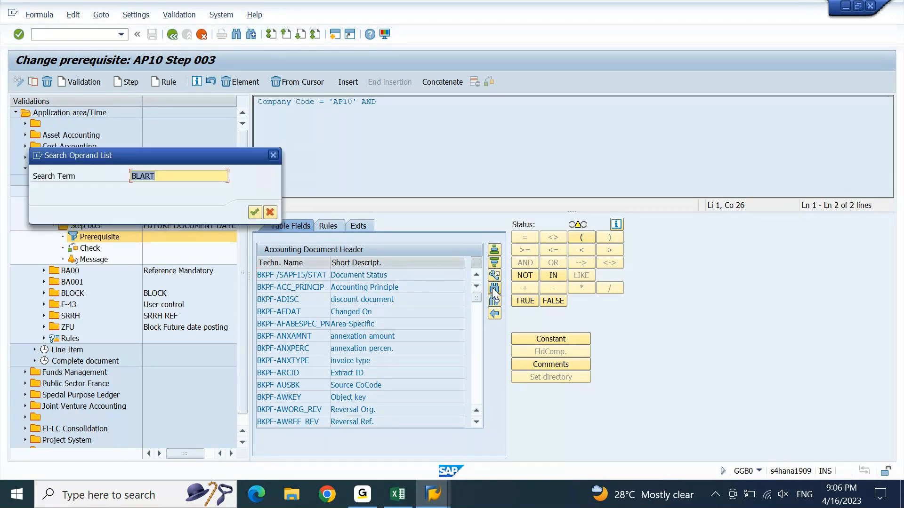
pyautogui.write('BLART')
pyautogui.press('Return')
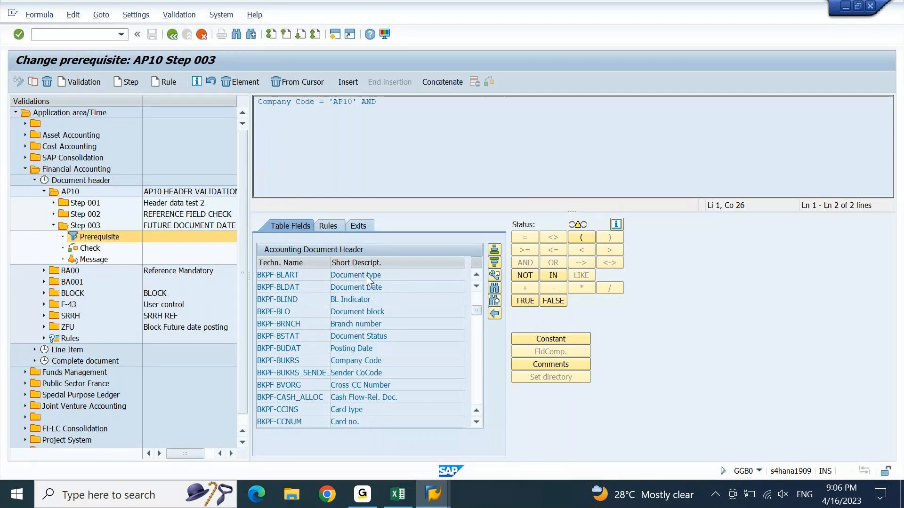
pyautogui.doubleClick(367, 275)
# Step: Complete the condition with IN set ZBLART, then save and generate validation AP10
pyautogui.click(553, 276)
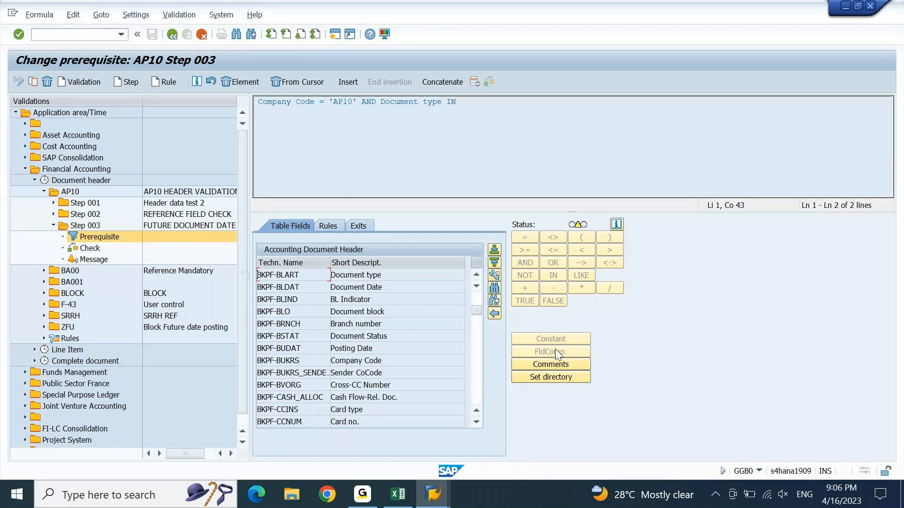
pyautogui.click(558, 377)
pyautogui.write('zbla')
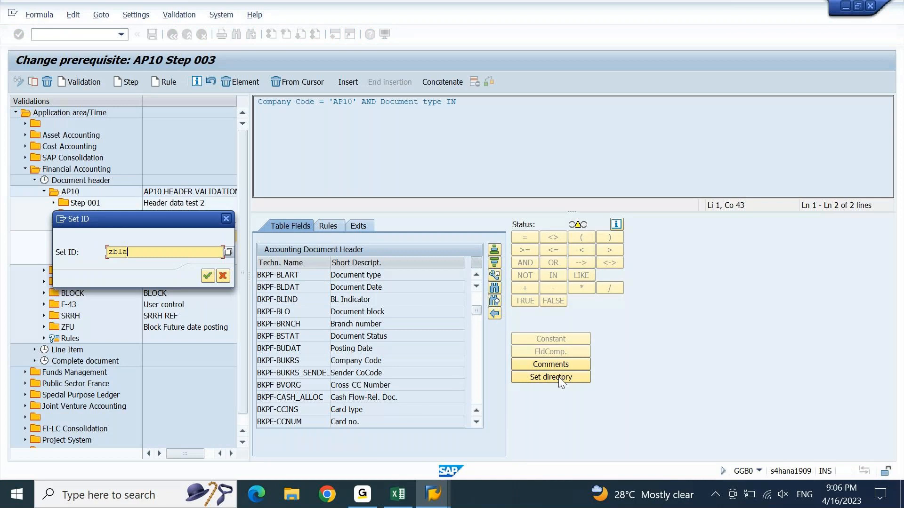
pyautogui.write('rt')
pyautogui.press('Return')
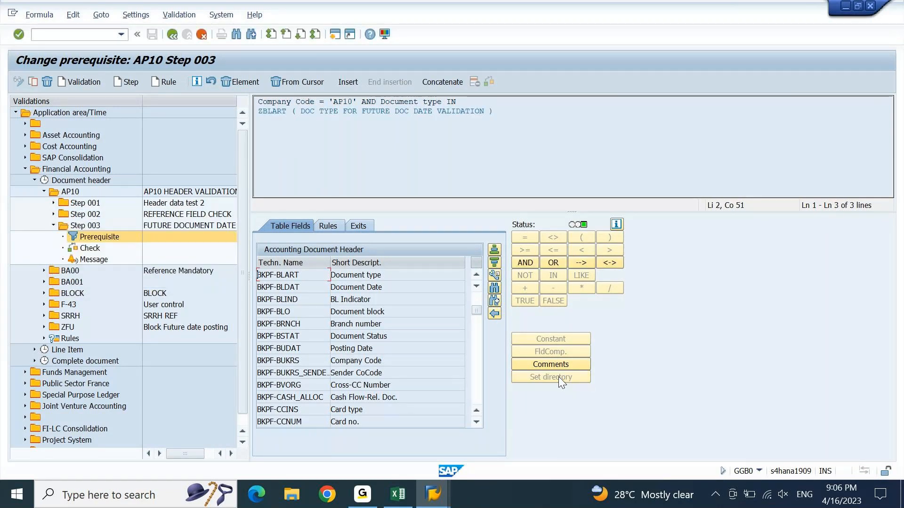
pyautogui.click(92, 226)
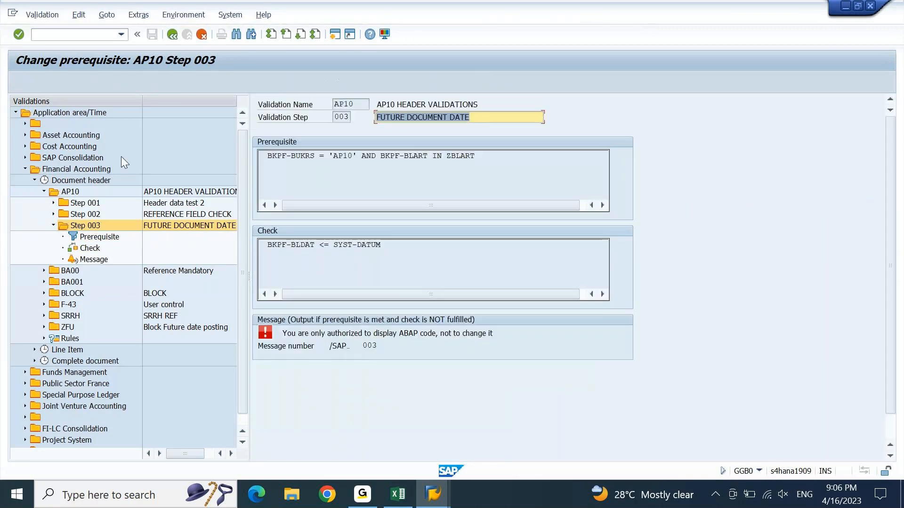
pyautogui.click(151, 34)
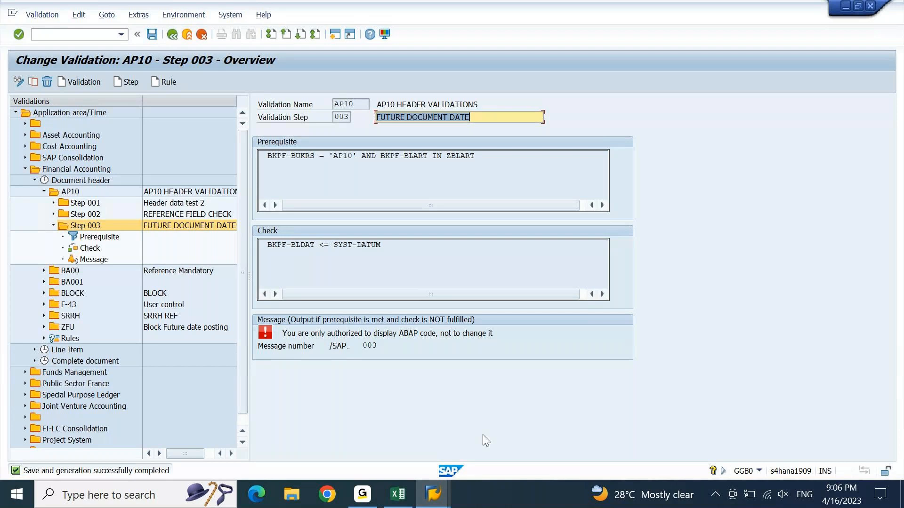
pyautogui.moveTo(434, 506)
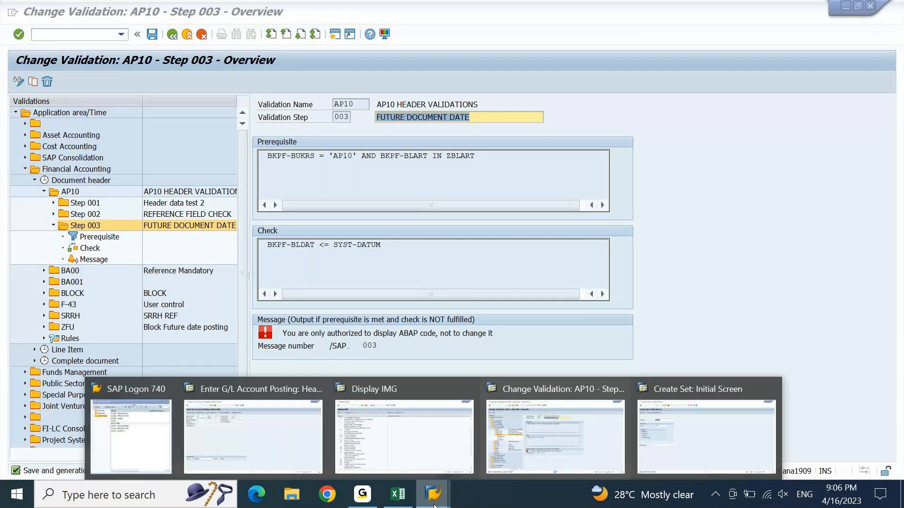
pyautogui.click(303, 443)
# Step: Test F-02 with document date 28.04.2023, type AB and posting date 16.03.2023
pyautogui.click(74, 37)
pyautogui.write('/nf-02')
pyautogui.press('Return')
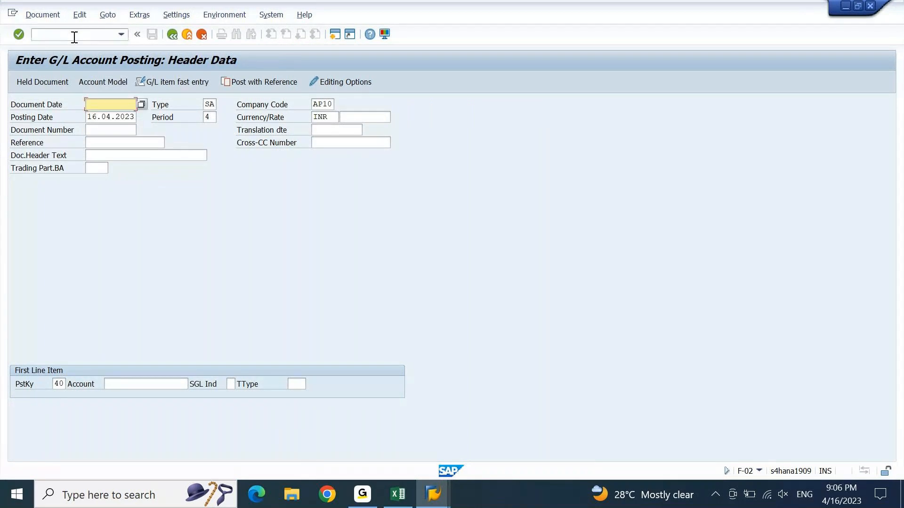
pyautogui.press('BackSpace')
pyautogui.press('Down')
pyautogui.press('Tab')
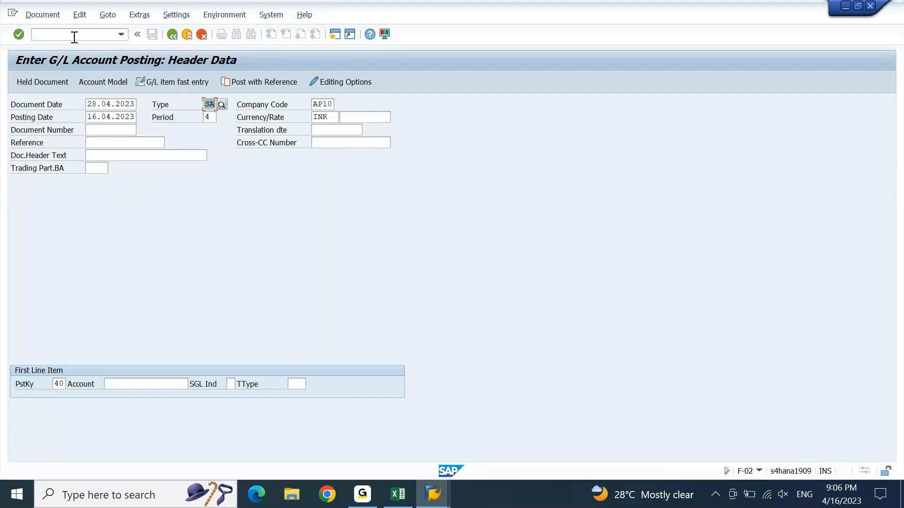
pyautogui.write('ab')
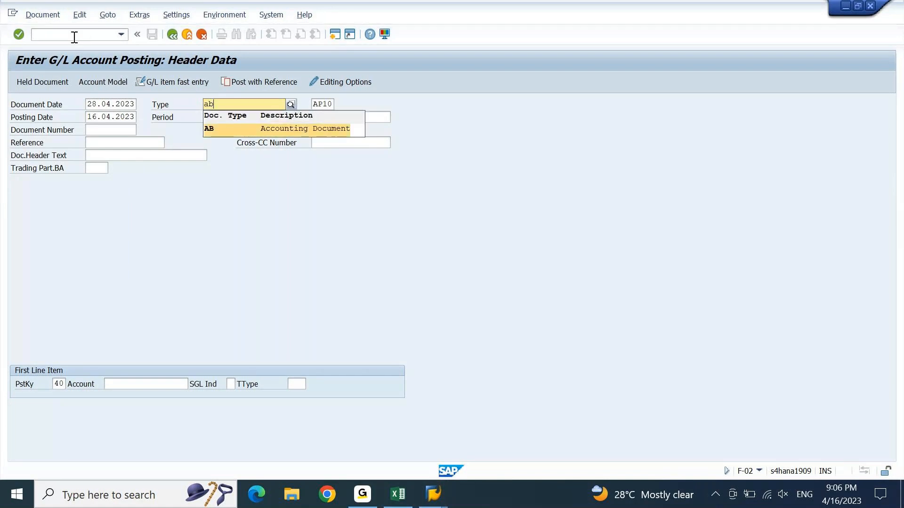
pyautogui.press('Tab')
pyautogui.press('BackSpace')
pyautogui.press('Down')
pyautogui.press('Return')
pyautogui.press('Return')
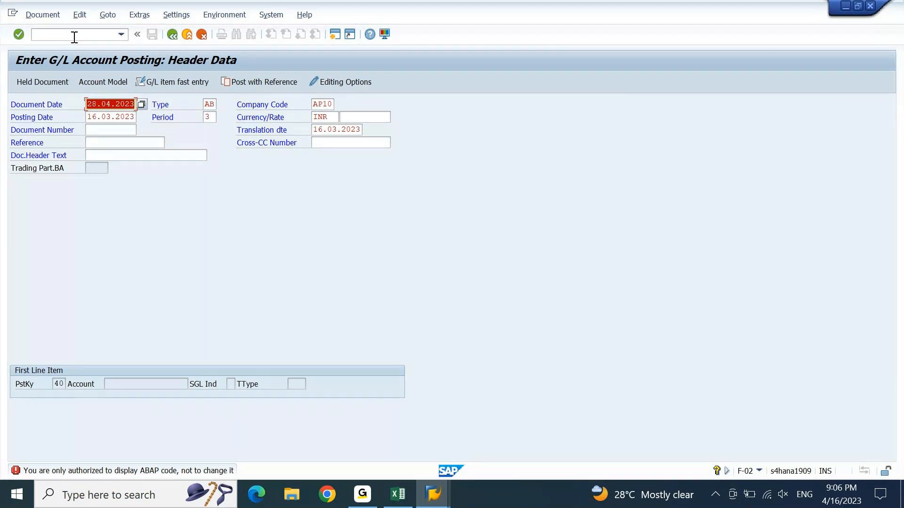
# Step: Retry the same posting header with document type DR
pyautogui.press('Tab')
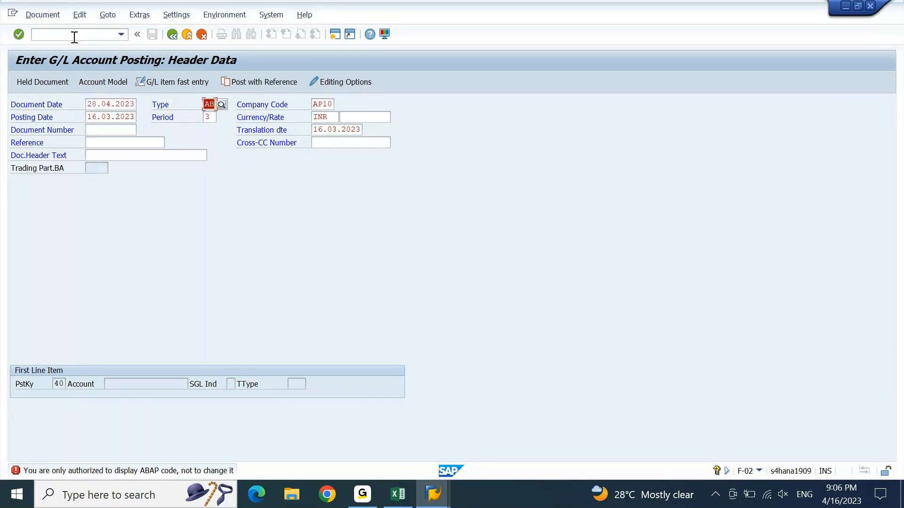
pyautogui.press('BackSpace')
pyautogui.write('dr')
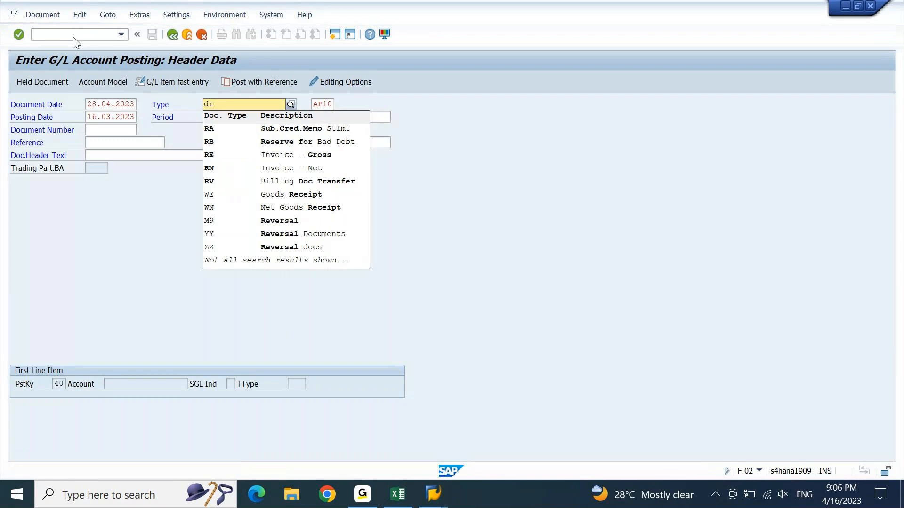
pyautogui.press('Return')
pyautogui.press('Return')
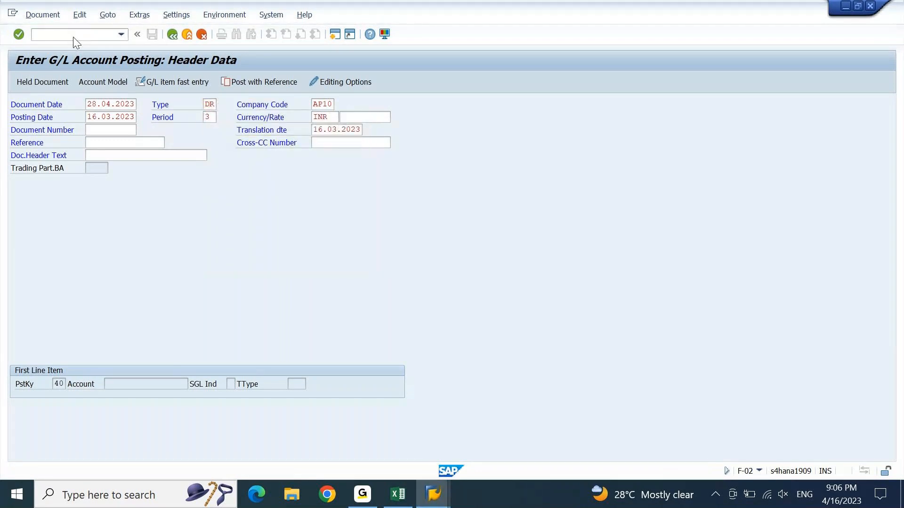
pyautogui.press('Return')
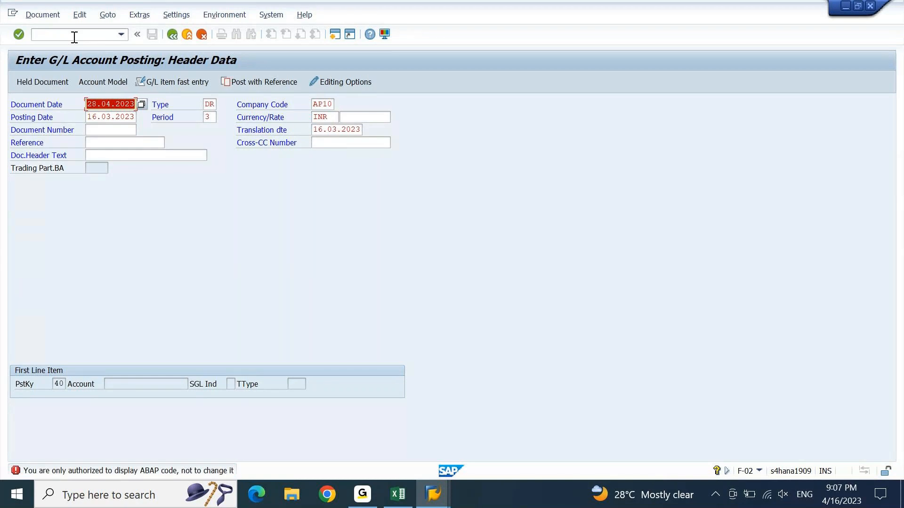
# Step: Retry with document type SA, which is accepted, then discard the posting entry
pyautogui.press('Tab')
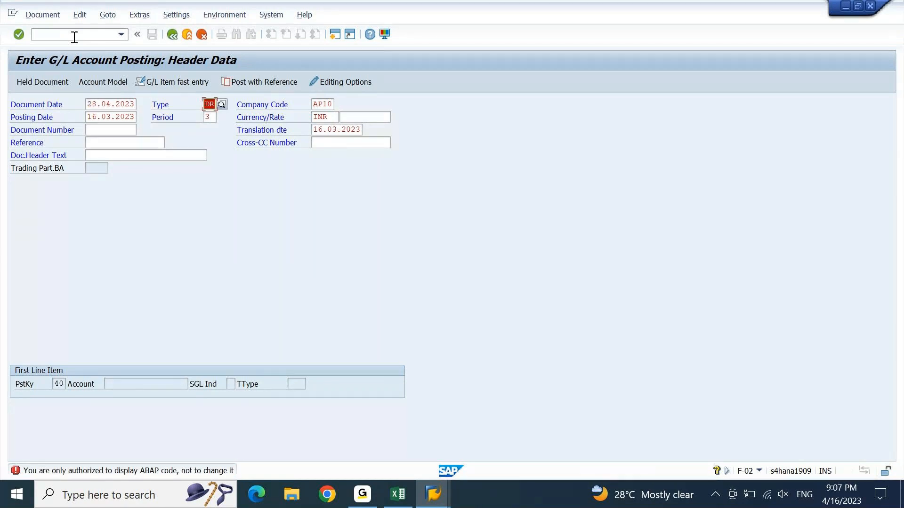
pyautogui.write('sa')
pyautogui.press('Return')
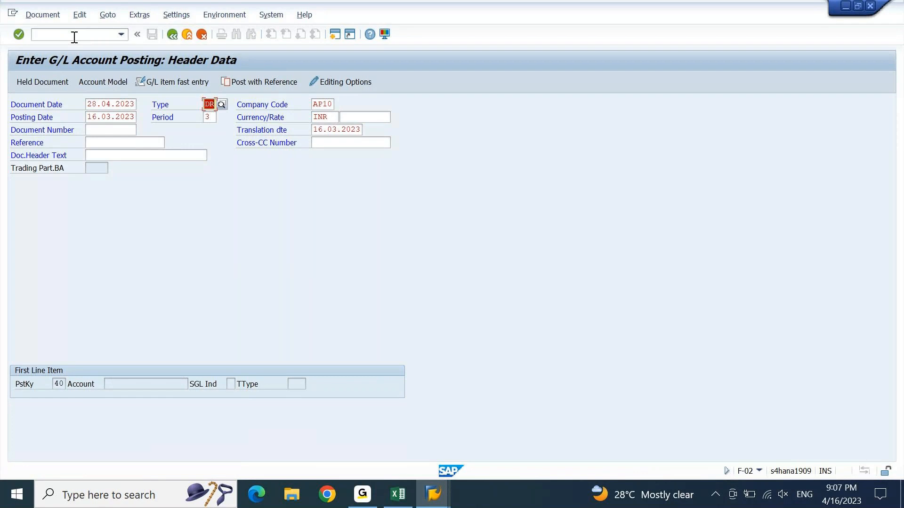
pyautogui.write('sa')
pyautogui.press('Tab')
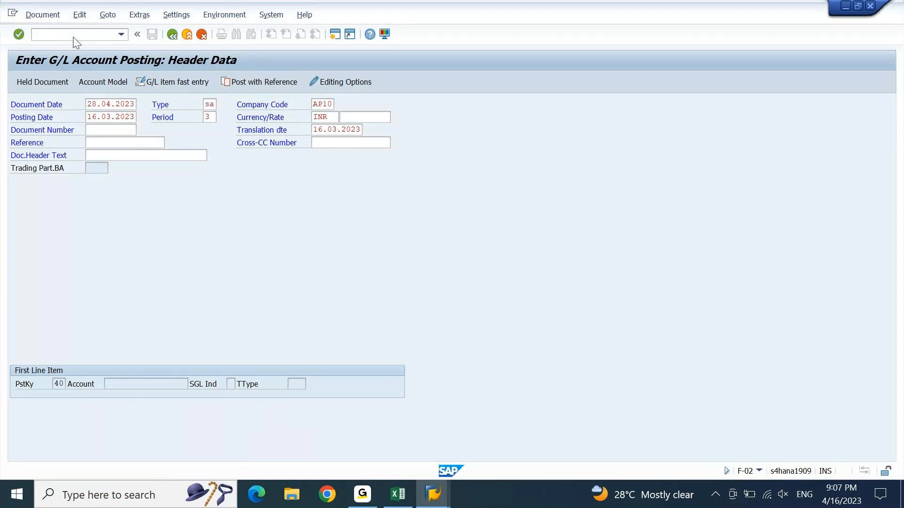
pyautogui.press('Return')
pyautogui.press('Return')
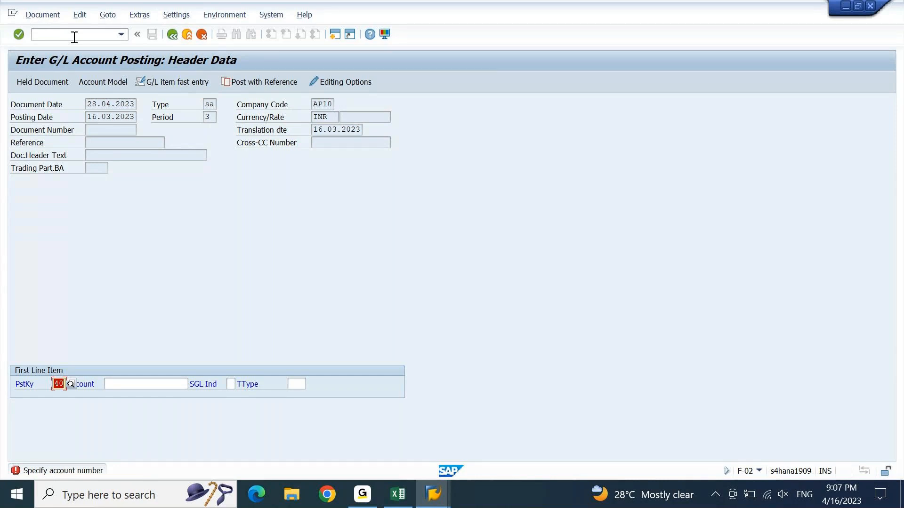
pyautogui.press('F3')
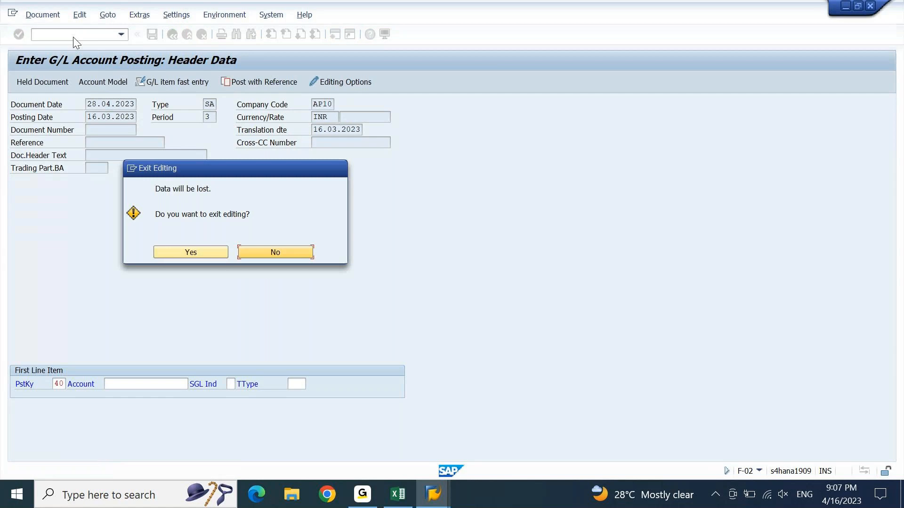
pyautogui.press('Return')
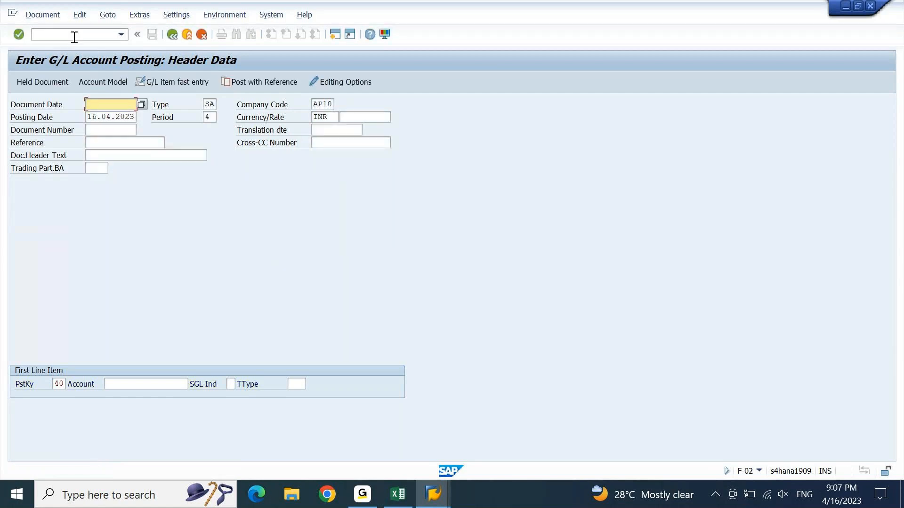
pyautogui.hotkey('alt', 'Tab')
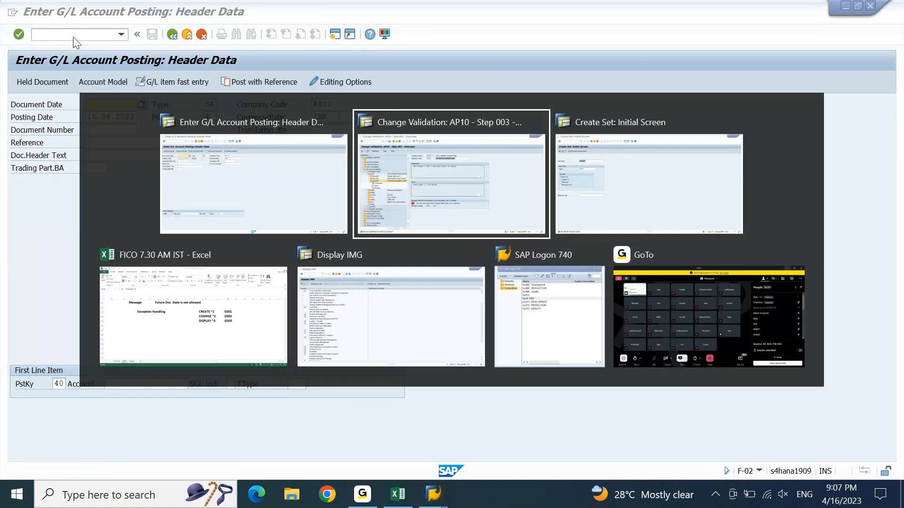
# Step: Add SA as row 003 of set ZBLART, save, and reopen it to verify AB, DR, SA
pyautogui.hotkey('alt', 'Tab')
pyautogui.click(31, 14)
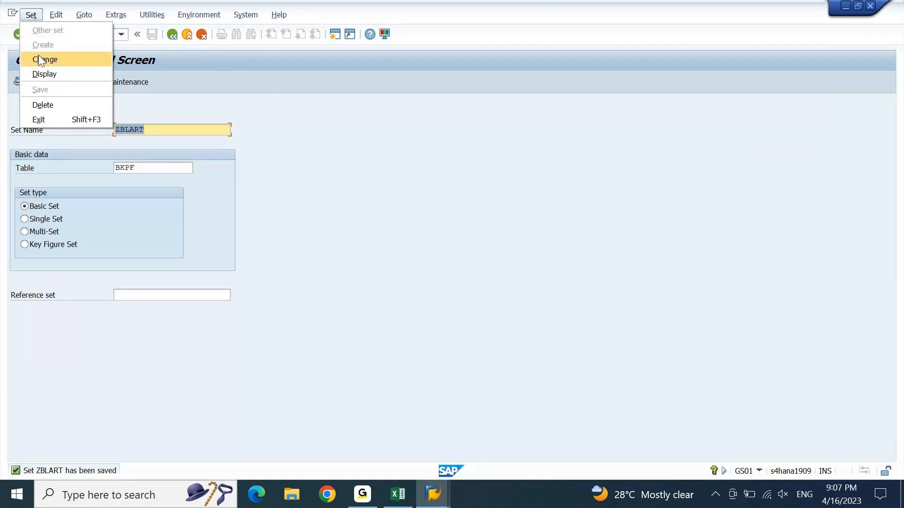
pyautogui.click(40, 60)
pyautogui.press('Return')
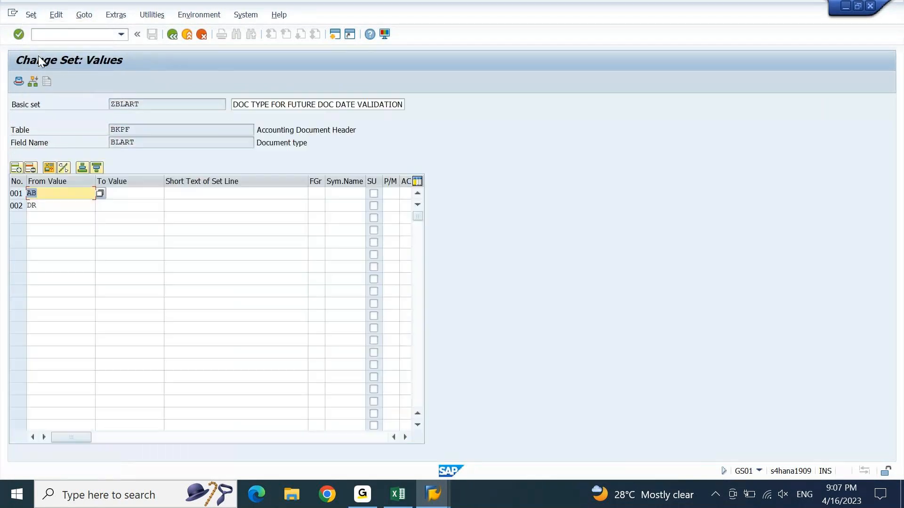
pyautogui.press('Down')
pyautogui.write('SA')
pyautogui.press('Return')
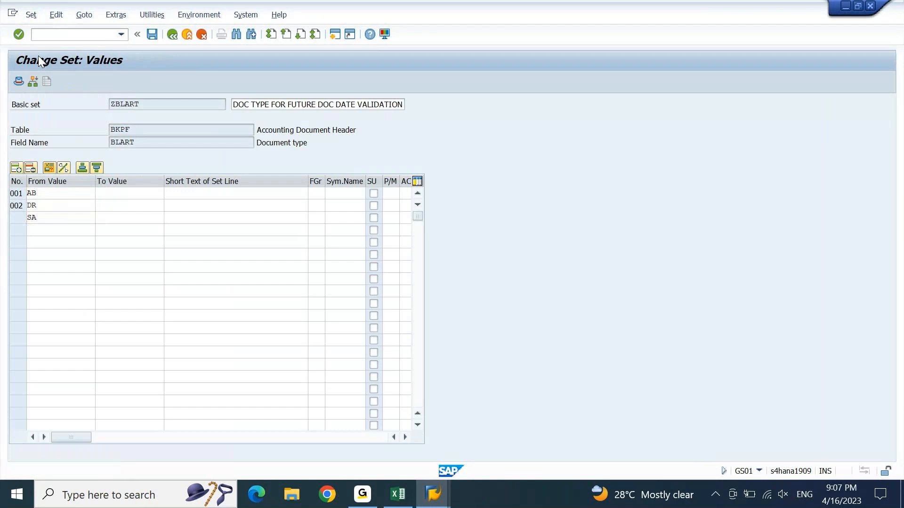
pyautogui.hotkey('ctrl', 's')
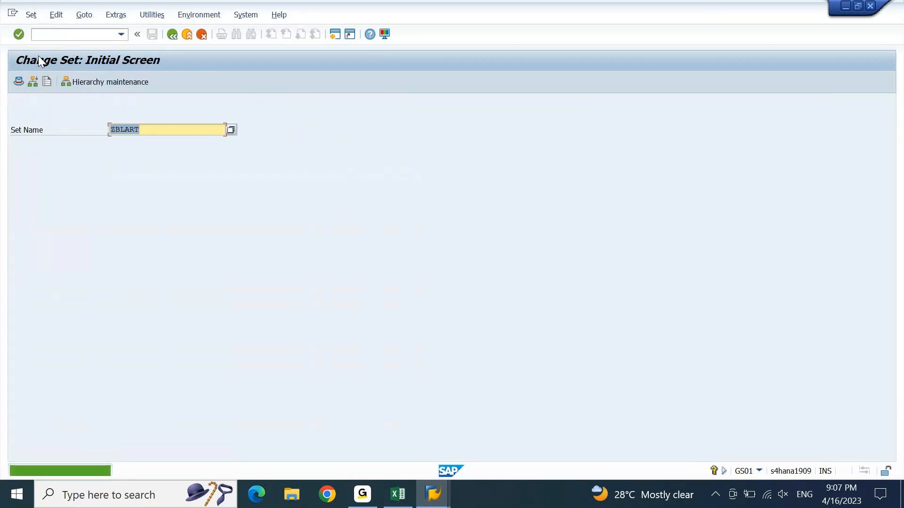
pyautogui.press('Return')
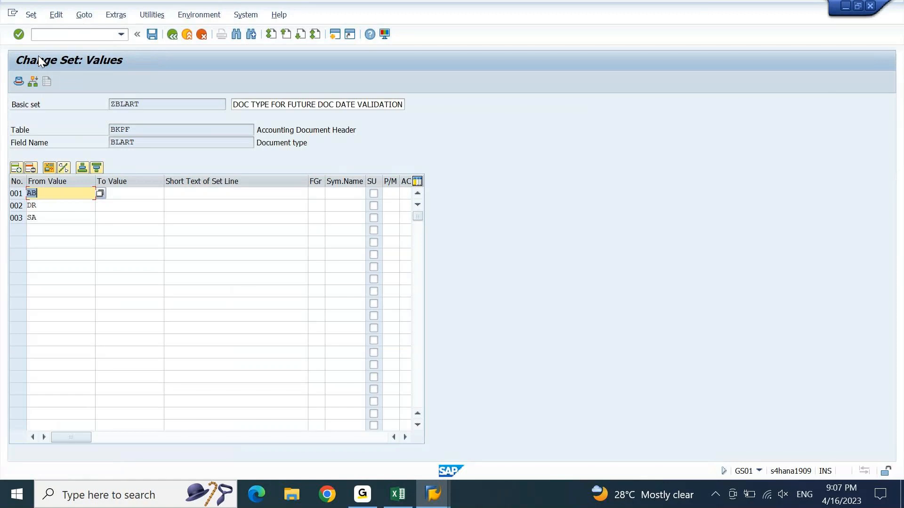
pyautogui.hotkey('alt', 'Tab')
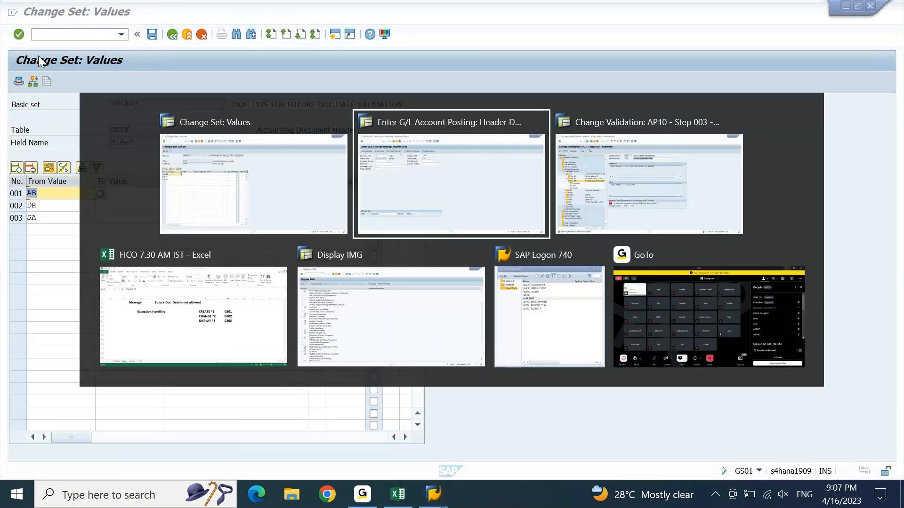
# Step: Rerun F-02 with type SA, document date 28.04.2023 and posting date 16.03.2023
pyautogui.write('/nf-02')
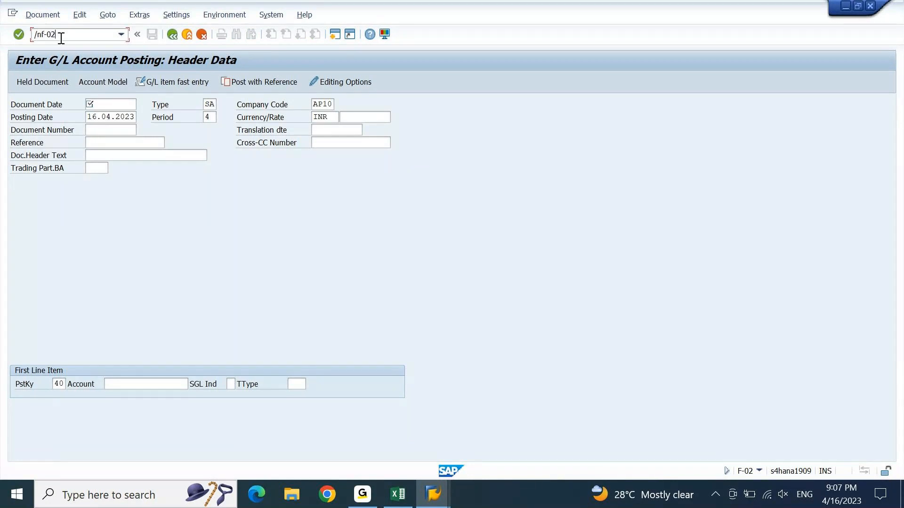
pyautogui.press('Return')
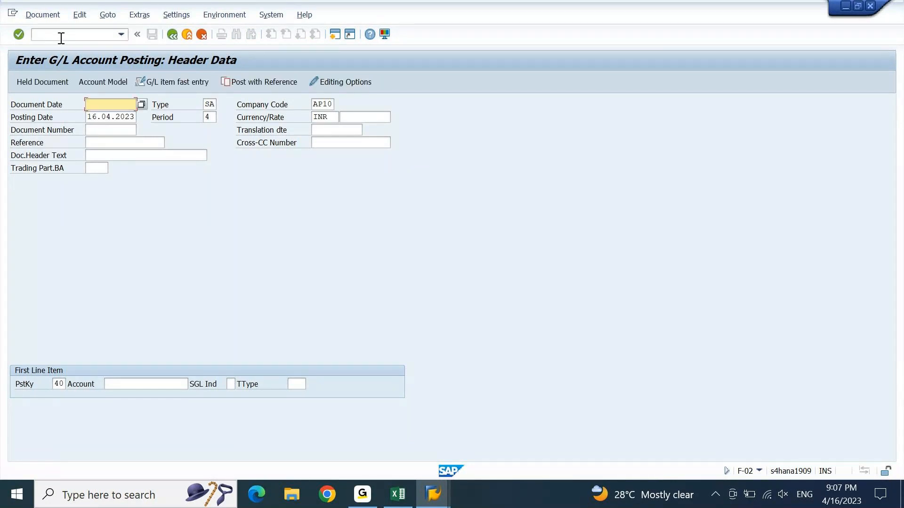
pyautogui.write('28.04.2023')
pyautogui.press('Tab')
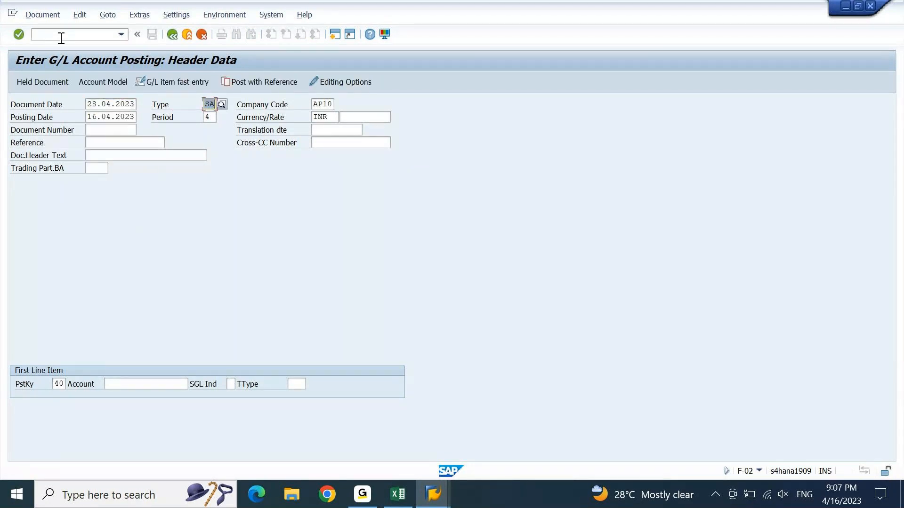
pyautogui.press('Tab')
pyautogui.press('Tab')
pyautogui.write('16.03.2023')
pyautogui.press('Return')
pyautogui.press('Return')
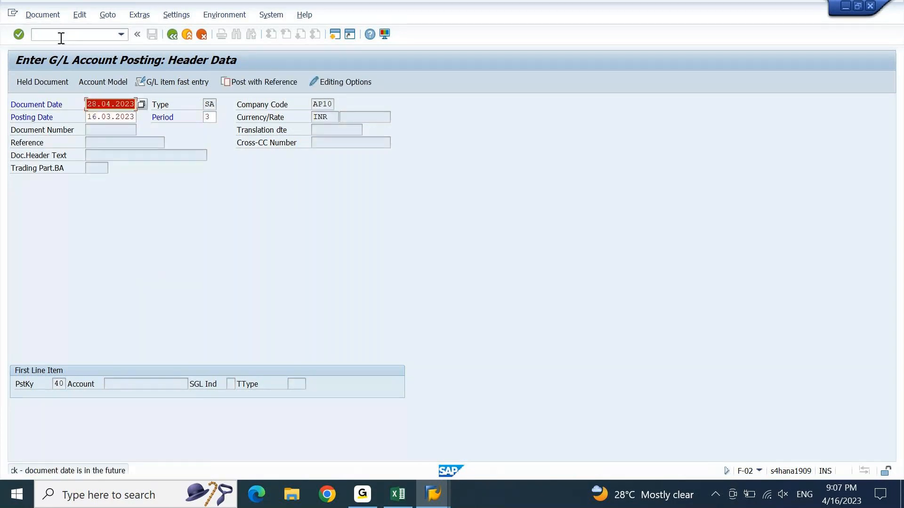
pyautogui.press('Return')
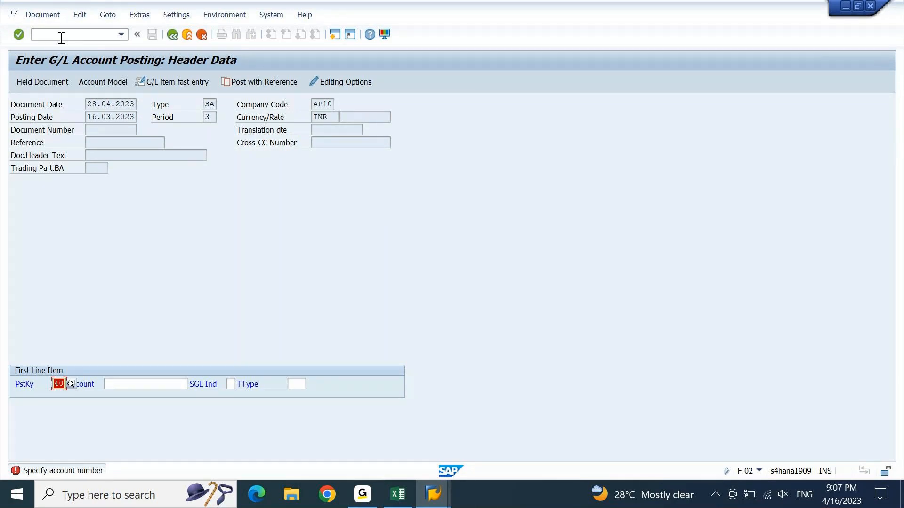
# Step: Switch back to the Change Set: Values window showing ZBLART's AB, DR and SA
pyautogui.click(437, 488)
pyautogui.hotkey('alt', 'Tab')
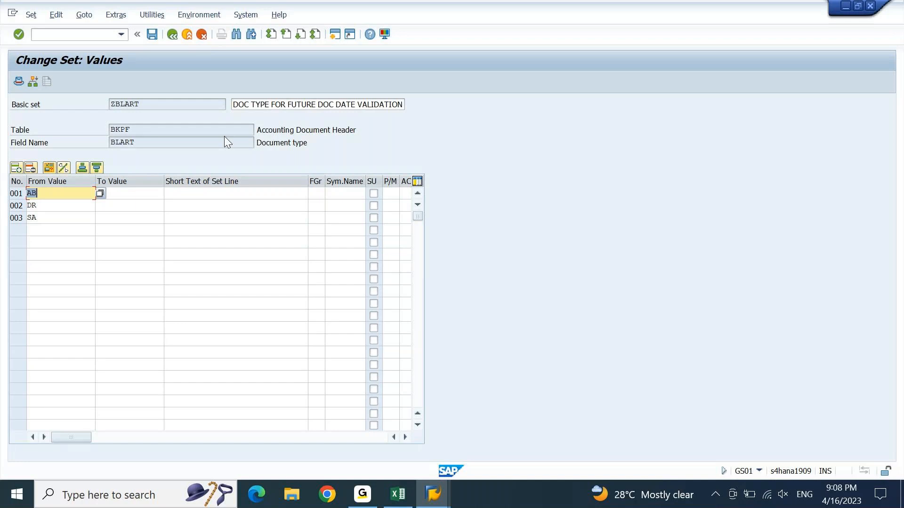
# Step: Restart GS02 with /nGS02, then stop the running transaction from the system menu
pyautogui.click(92, 36)
pyautogui.write('/ngs02')
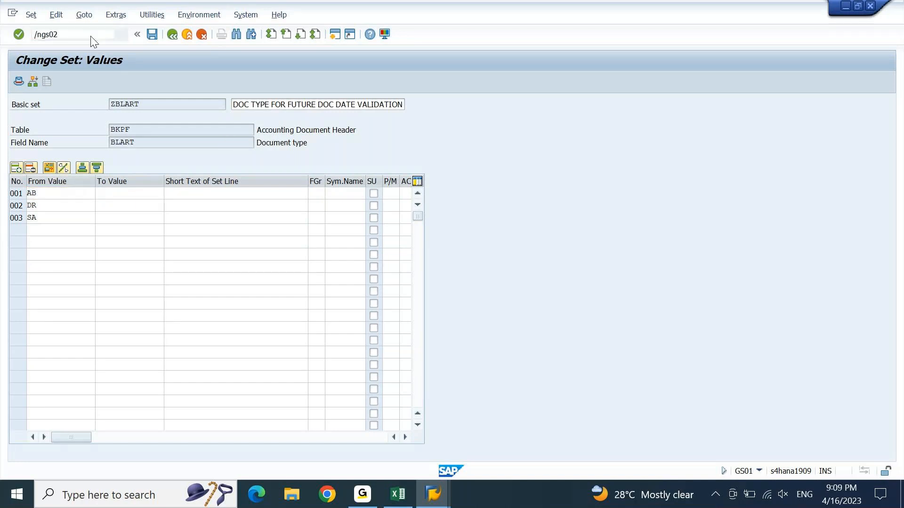
pyautogui.press('Return')
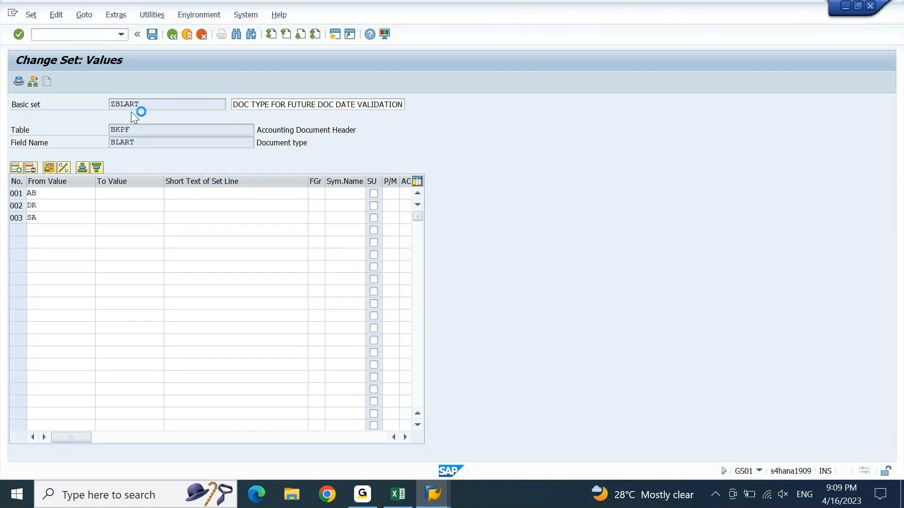
pyautogui.click(12, 13)
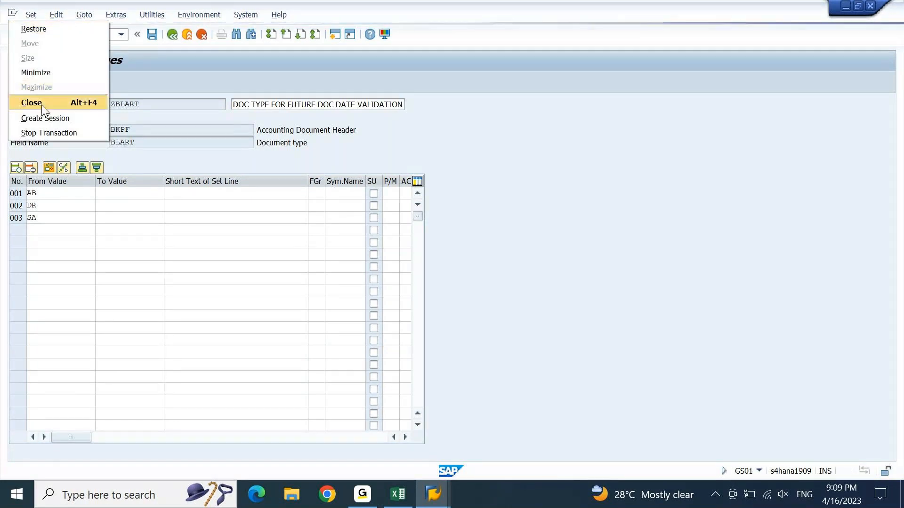
pyautogui.click(47, 129)
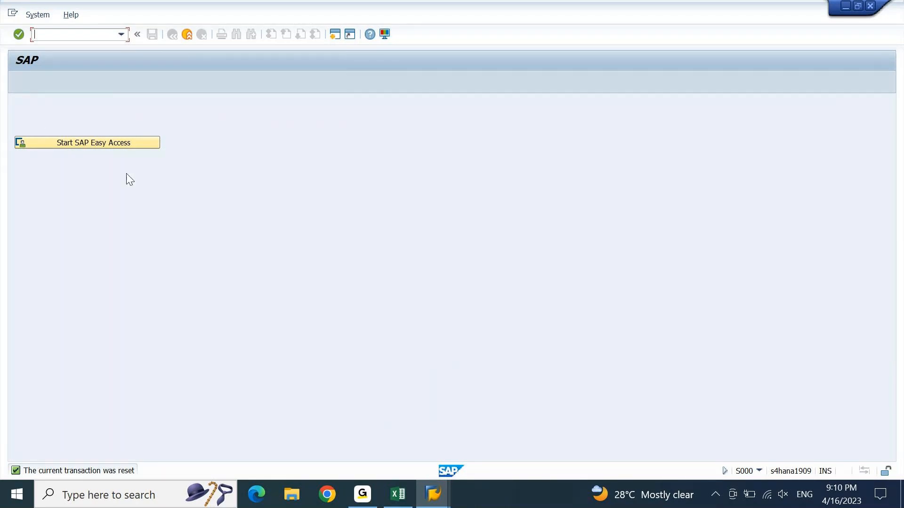
# Step: Reopen ZBLART in GS02, add KR as the fourth value, and save the set
pyautogui.write('/n')
pyautogui.press('Return')
pyautogui.click(77, 143)
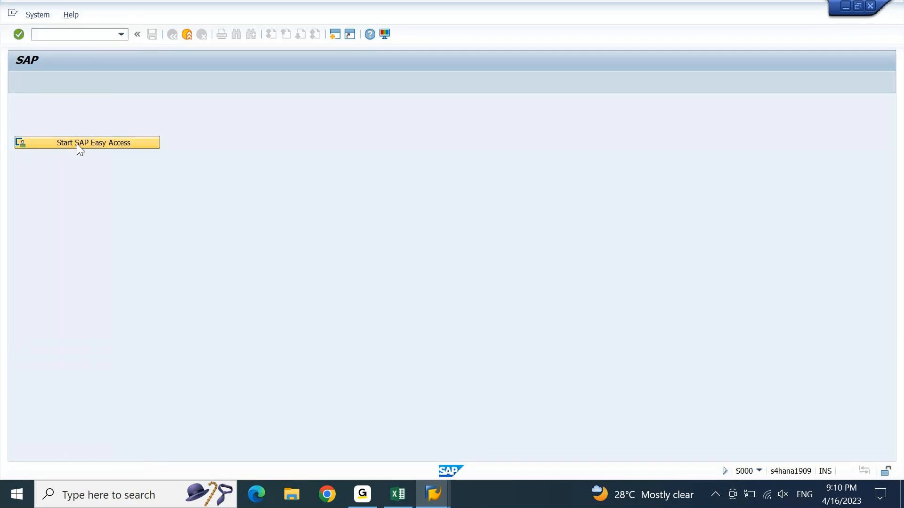
pyautogui.write('gs02')
pyautogui.press('Return')
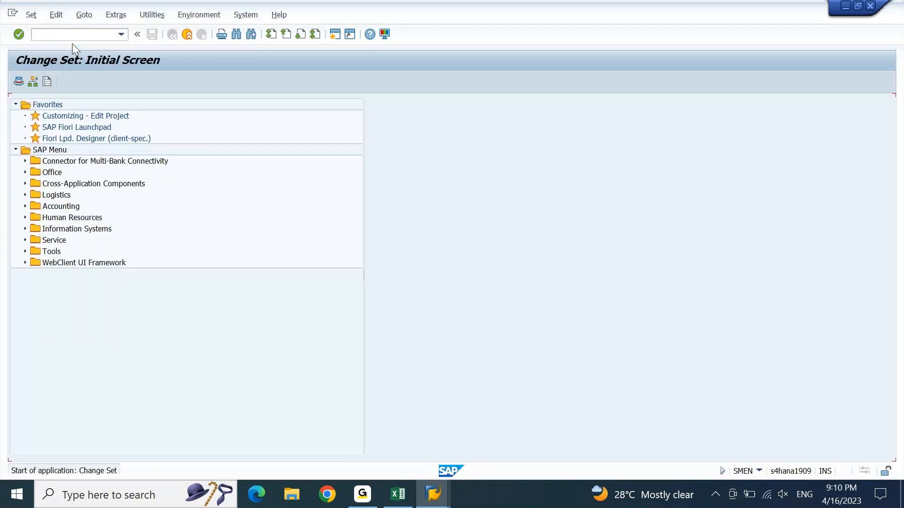
pyautogui.press('Return')
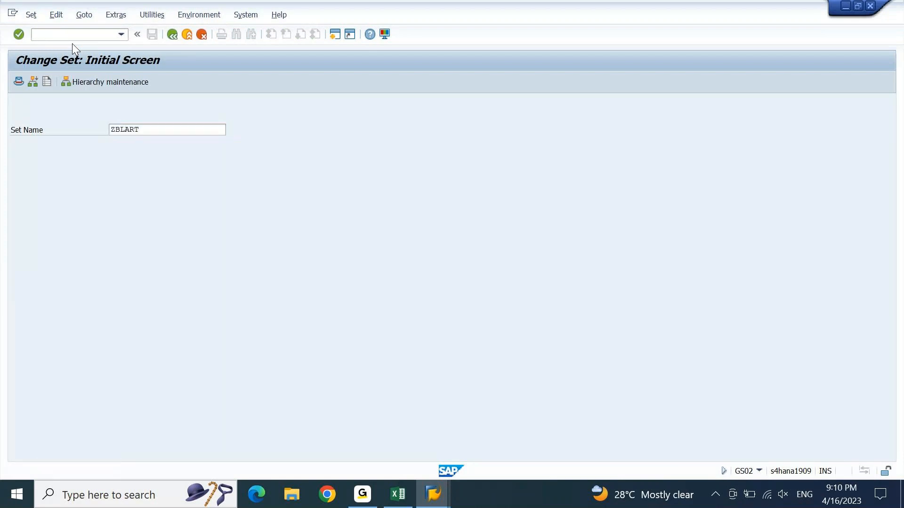
pyautogui.press('Down')
pyautogui.press('Down')
pyautogui.press('Down')
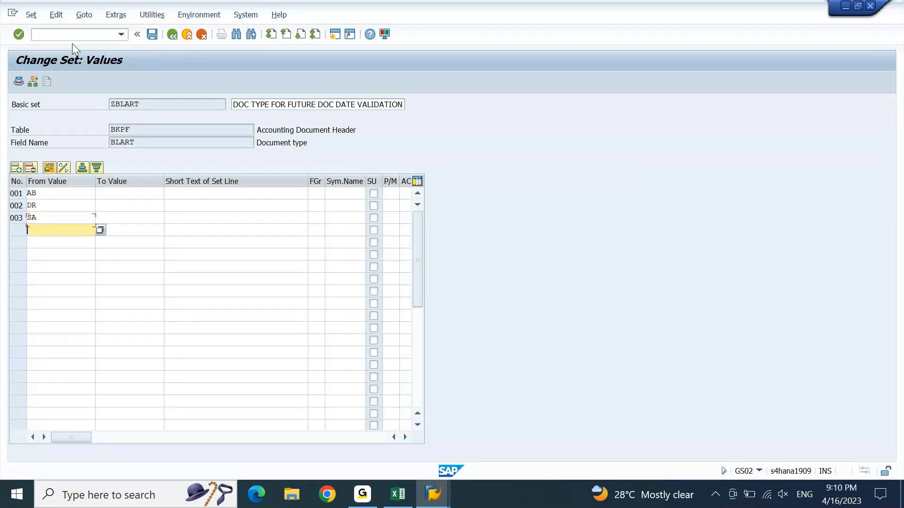
pyautogui.write('kr')
pyautogui.press('Return')
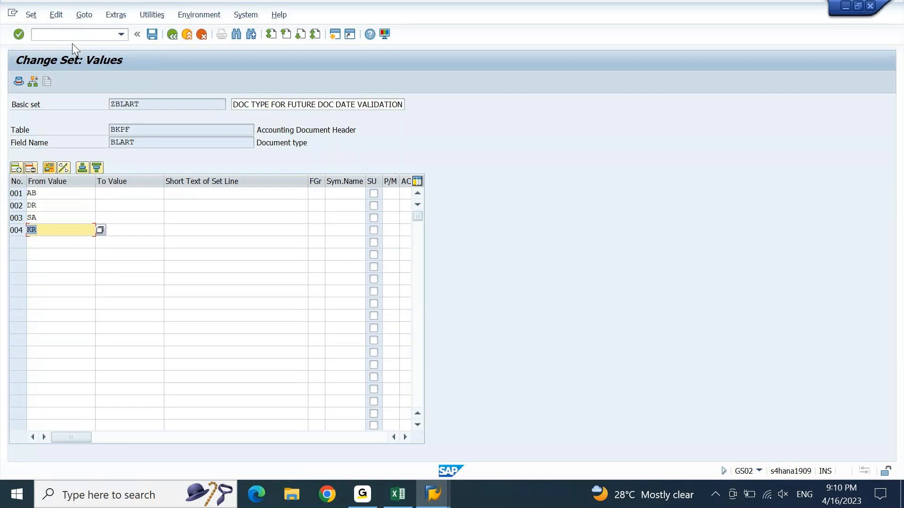
pyautogui.hotkey('ctrl', 's')
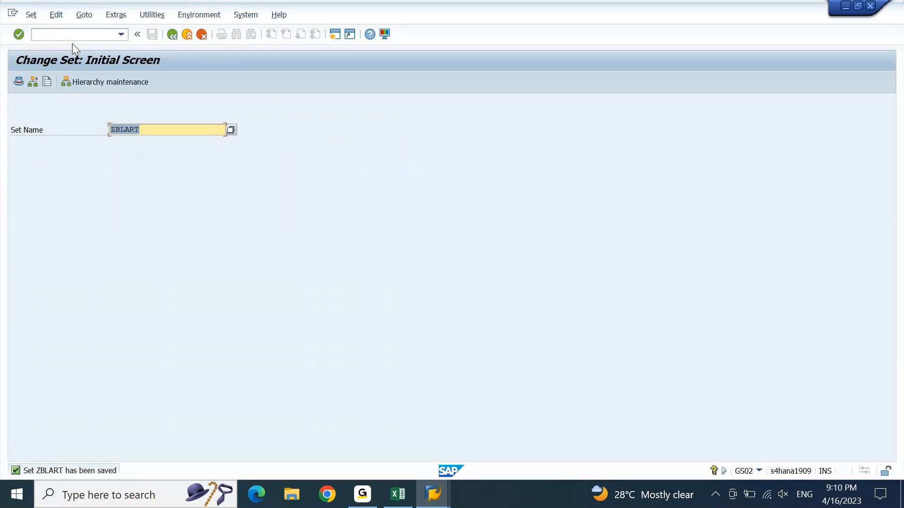
pyautogui.hotkey('alt', 'Tab')
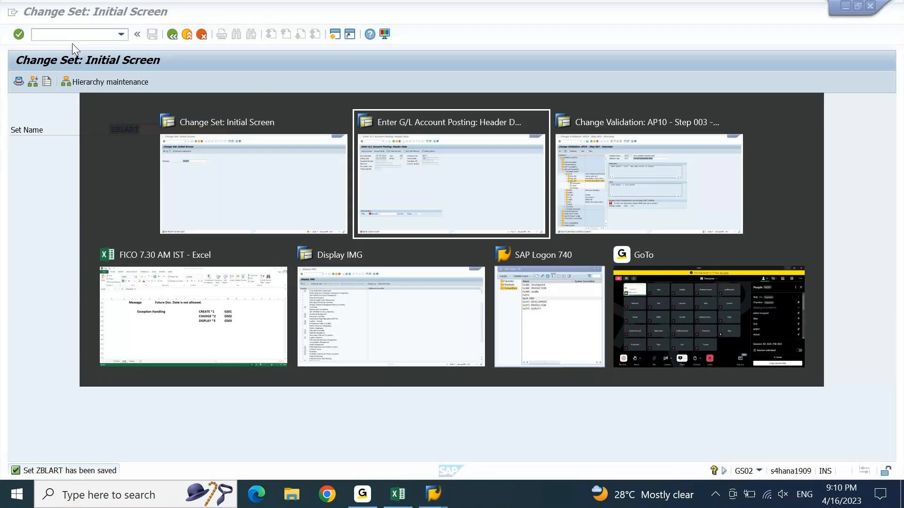
# Step: Leave the current posting and start a new F-02 G/L account posting
pyautogui.click(69, 35)
pyautogui.write('/n')
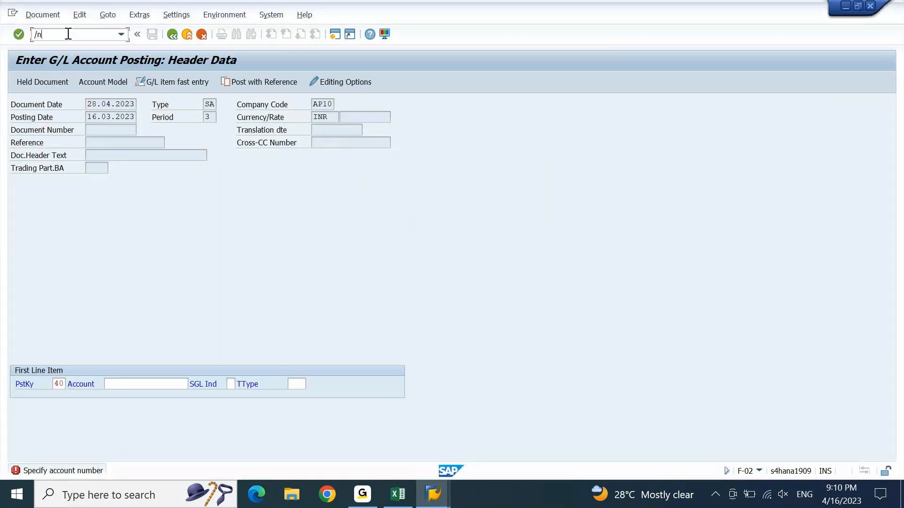
pyautogui.press('Return')
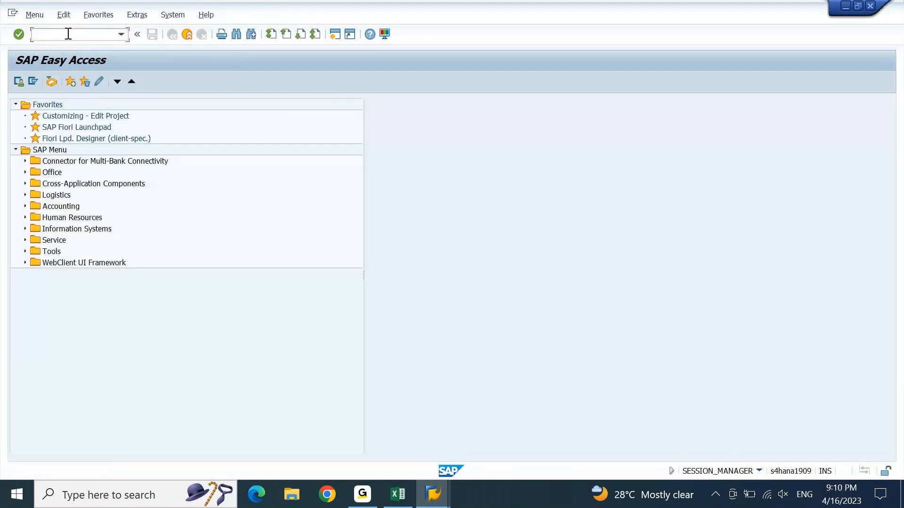
pyautogui.write('f-02')
pyautogui.press('Return')
# Step: Submit a KR header with document date 28.04.2023 and posting date 16.03.2023, triggering the date error
pyautogui.write('28')
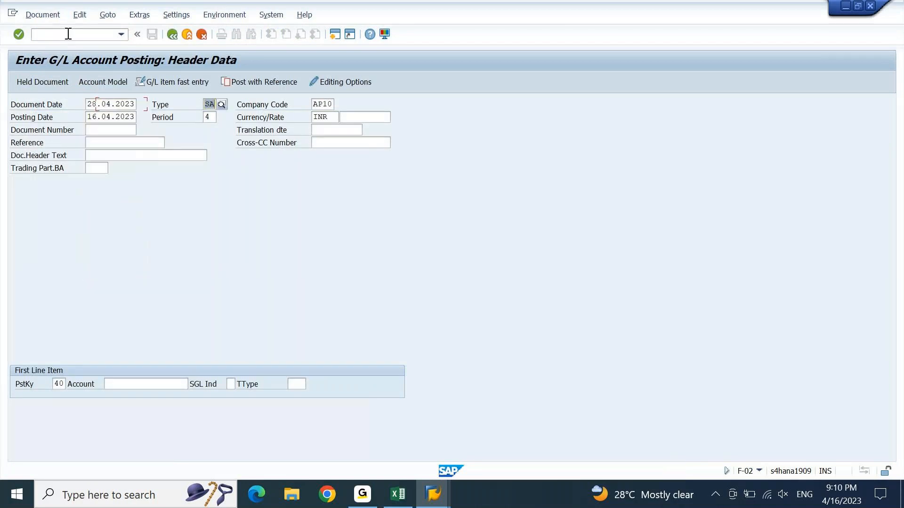
pyautogui.write('kr')
pyautogui.press('Tab')
pyautogui.press('Tab')
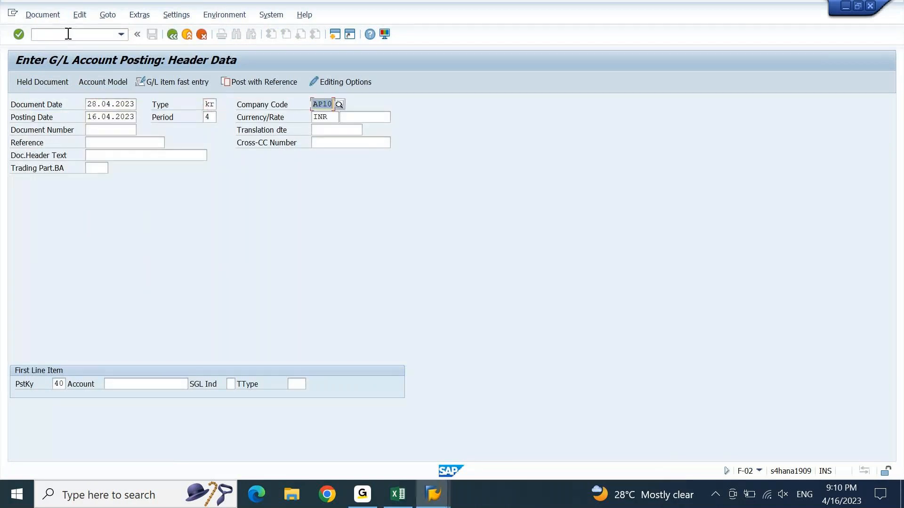
pyautogui.press('BackSpace')
pyautogui.press('Return')
pyautogui.press('Return')
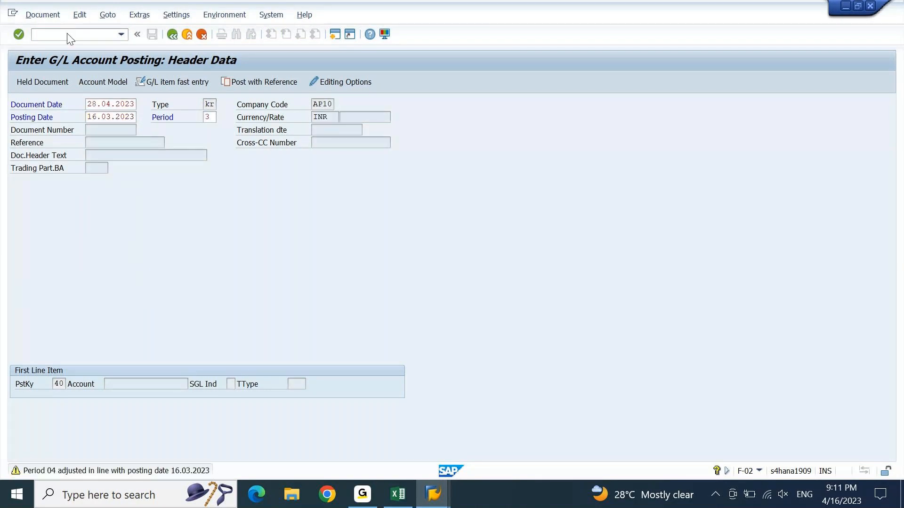
pyautogui.press('Return')
pyautogui.press('Return')
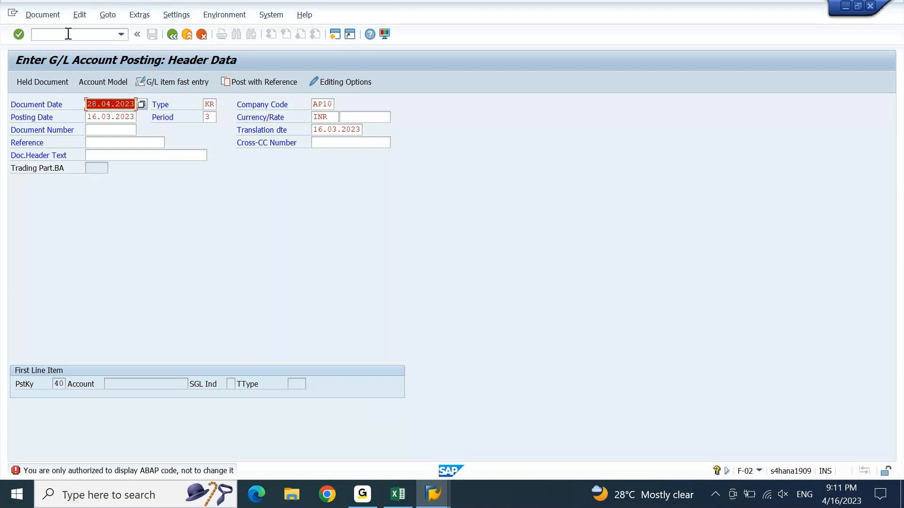
pyautogui.hotkey('alt', 'Tab')
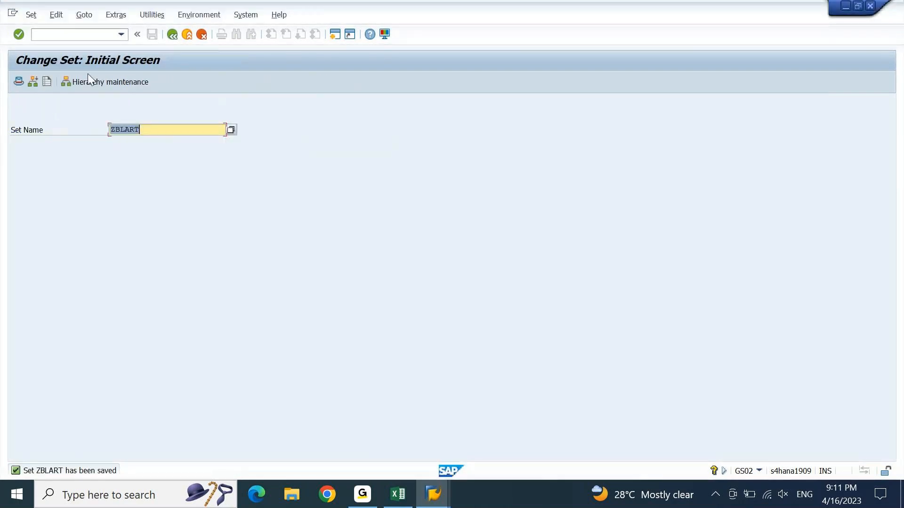
# Step: Add KZ as the fifth ZBLART value, correcting a mistyped KG, save the set, and exit the posting
pyautogui.press('Return')
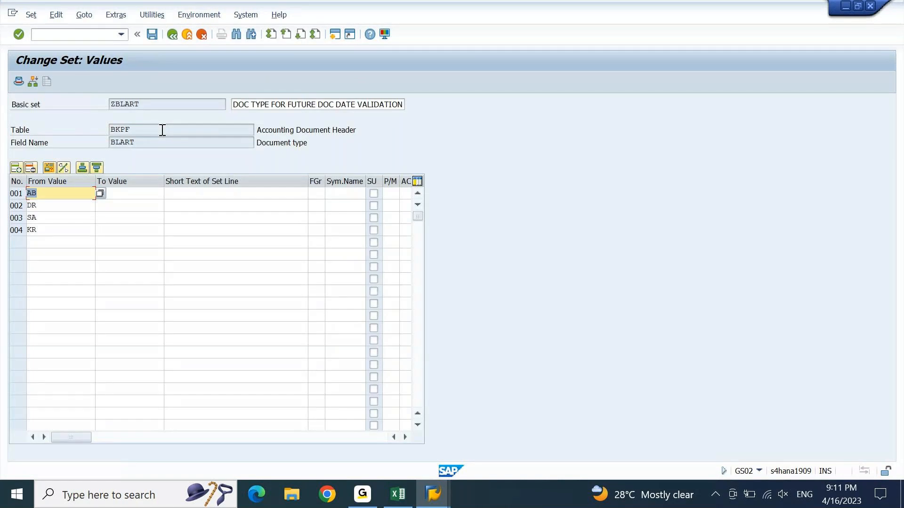
pyautogui.press('Down')
pyautogui.press('Down')
pyautogui.press('Down')
pyautogui.press('Down')
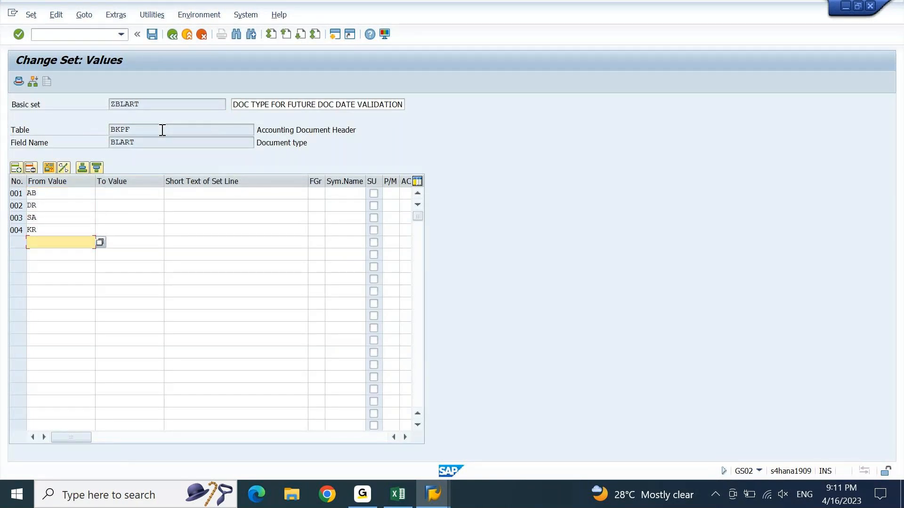
pyautogui.write('KG')
pyautogui.press('Return')
pyautogui.write('KZ')
pyautogui.press('Return')
pyautogui.hotkey('ctrl', 's')
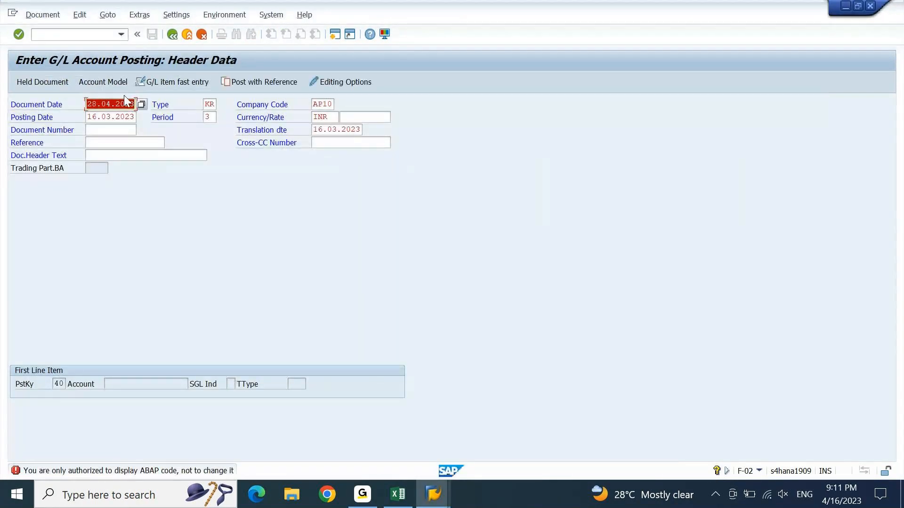
pyautogui.press('F3')
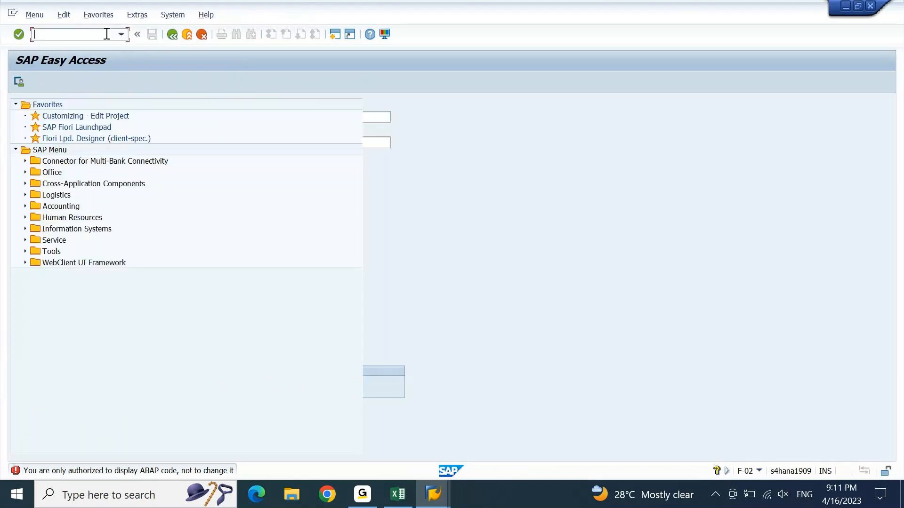
# Step: Submit an F-02 KZ header with document date 28.04.2023 and posting date 16.03.2023
pyautogui.write('f-02')
pyautogui.press('Return')
pyautogui.press('space')
pyautogui.press('Down')
pyautogui.press('Tab')
pyautogui.write('kz')
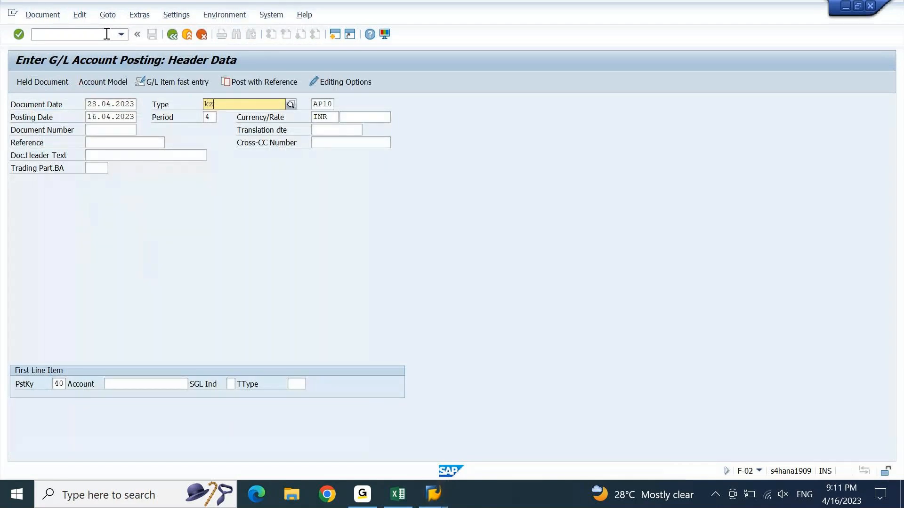
pyautogui.press('Tab')
pyautogui.write('16.03.2023')
pyautogui.press('Return')
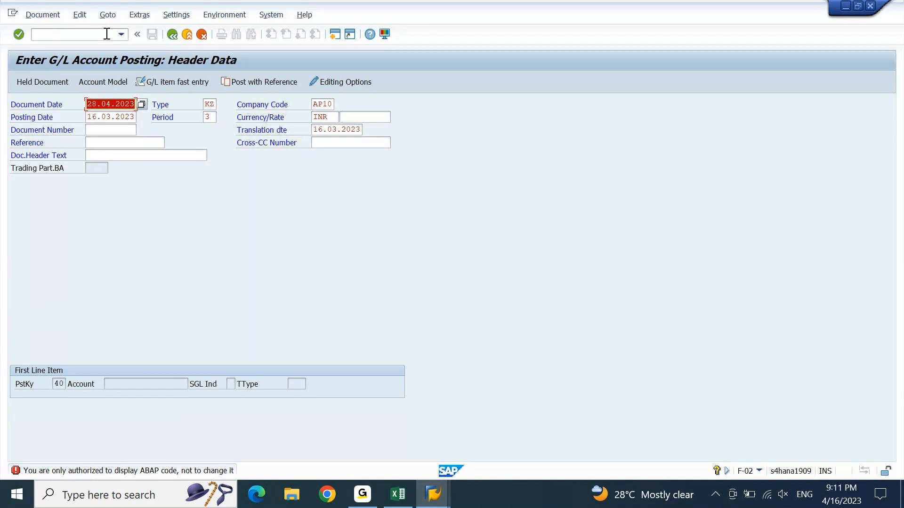
# Step: Return to the set session, go to the main menu, and run GS01
pyautogui.hotkey('alt', 'Tab')
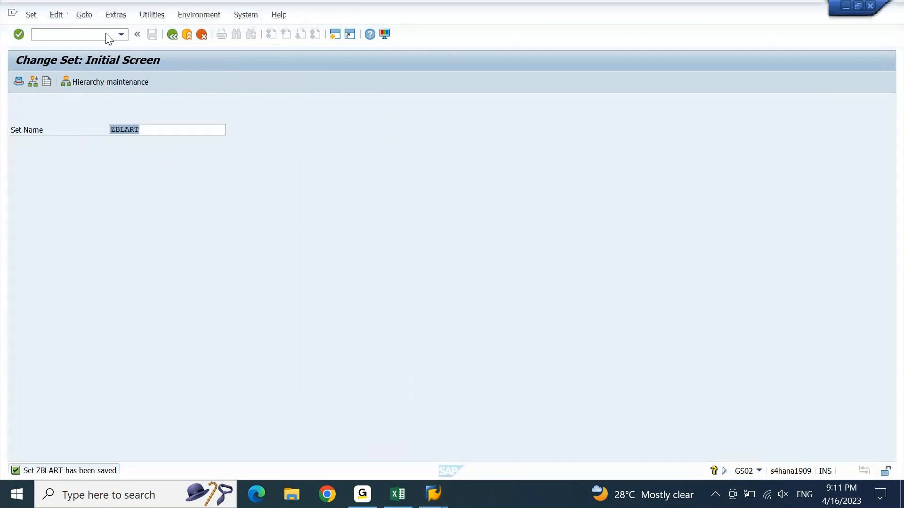
pyautogui.click(75, 38)
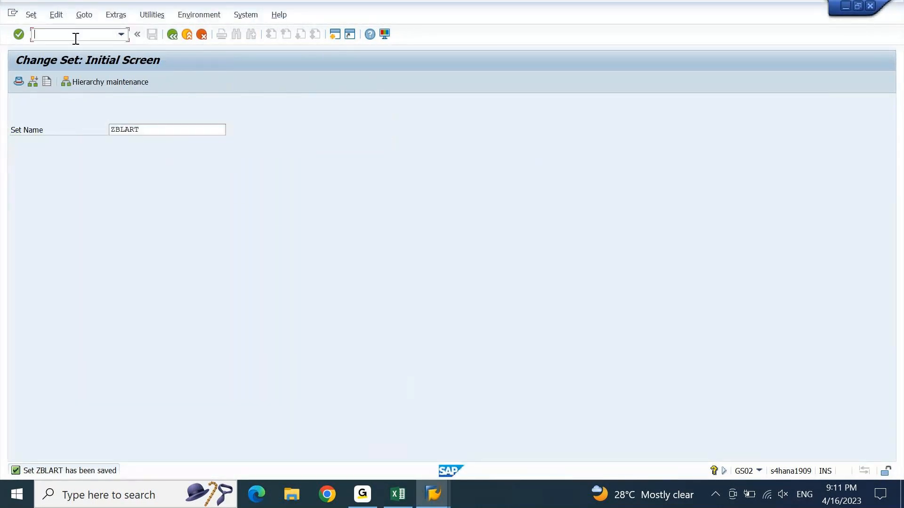
pyautogui.write('/n')
pyautogui.press('Return')
pyautogui.click(43, 18)
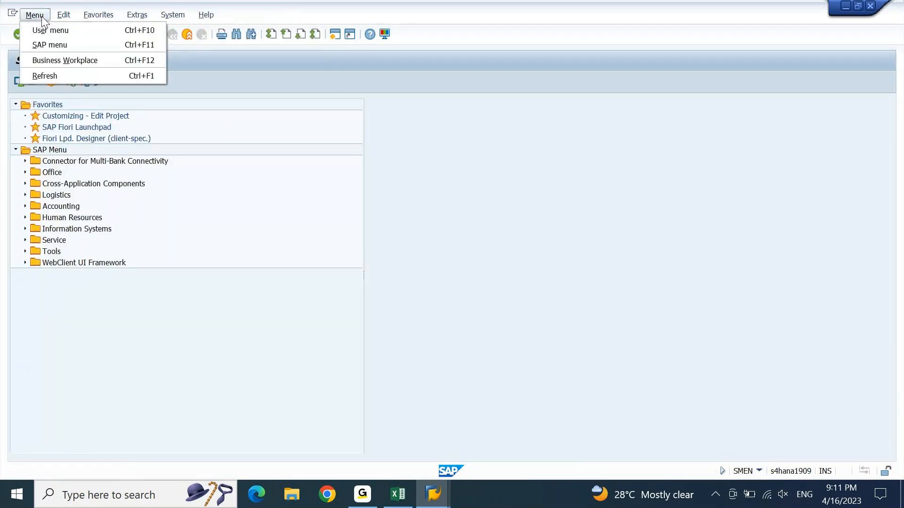
pyautogui.click(272, 87)
pyautogui.click(86, 35)
pyautogui.write('gs01')
pyautogui.press('Return')
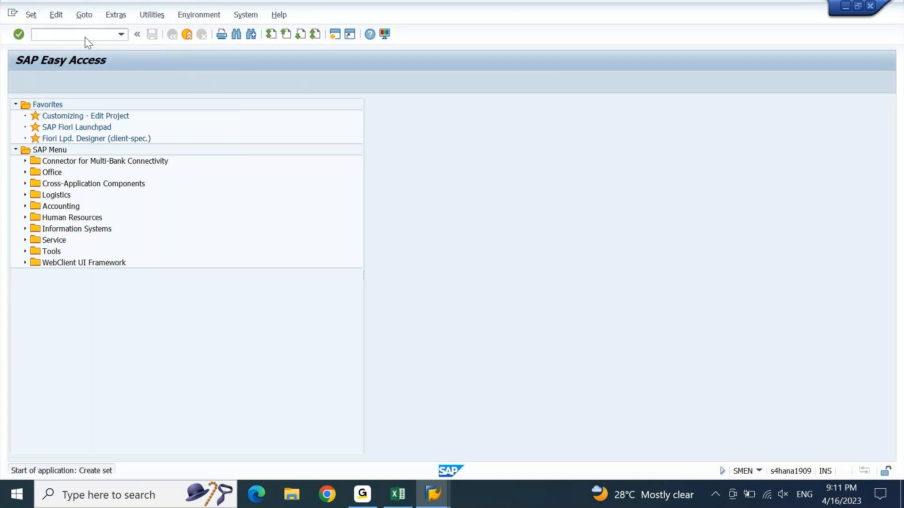
# Step: Switch to changing set ZBLART, add DZ as its sixth value, and save it
pyautogui.click(31, 15)
pyautogui.click(43, 60)
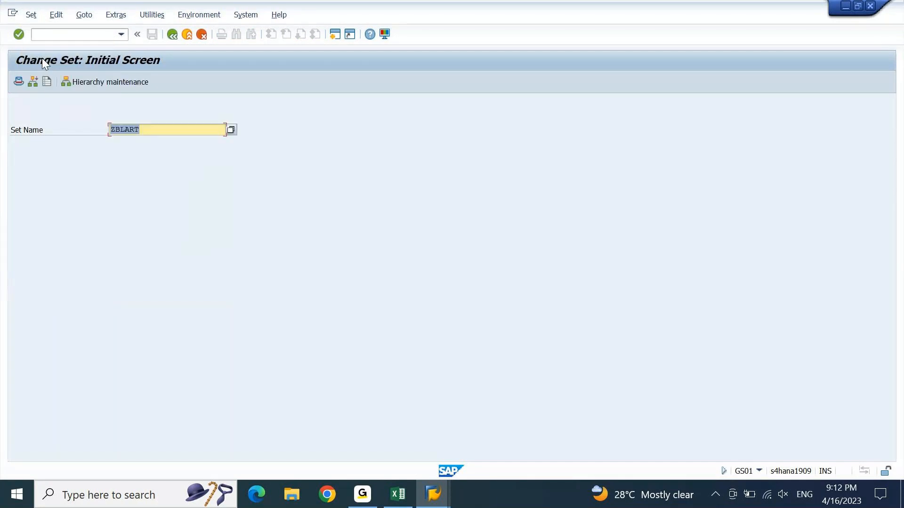
pyautogui.press('Return')
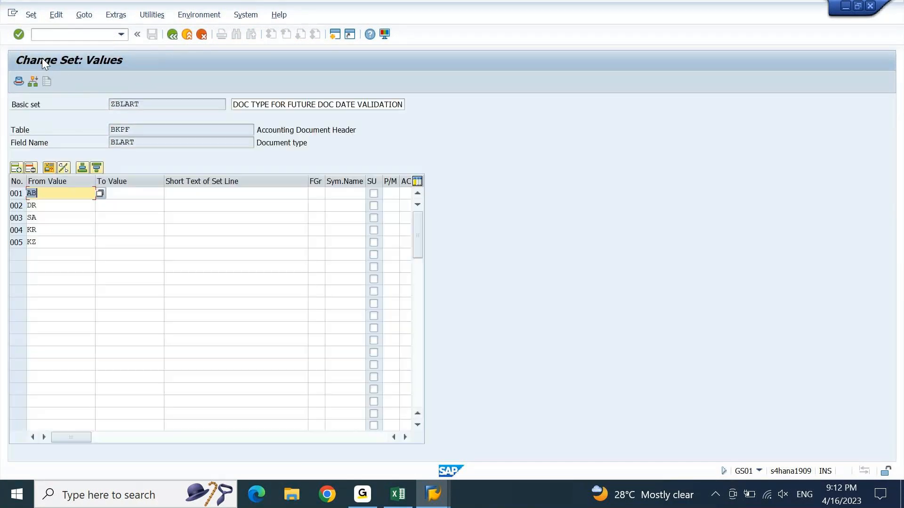
pyautogui.press('Down')
pyautogui.press('Down')
pyautogui.press('Down')
pyautogui.press('Down')
pyautogui.press('Down')
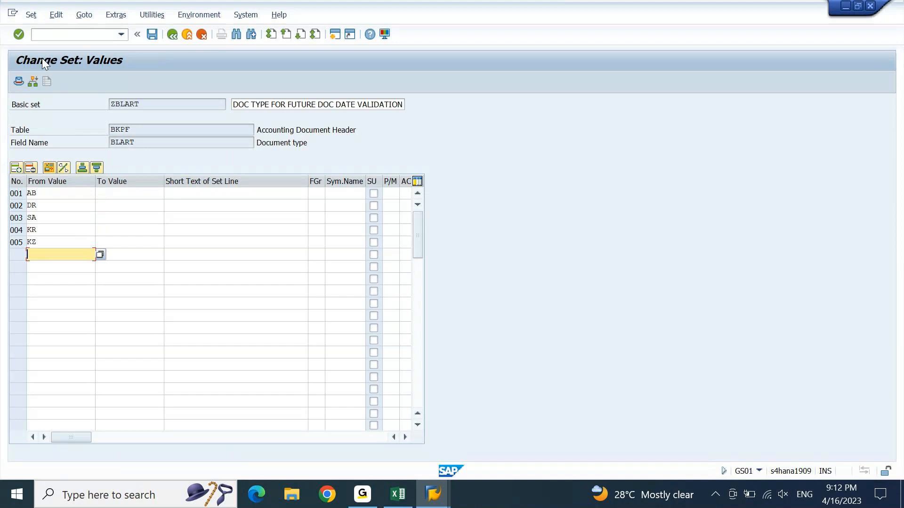
pyautogui.write('DZ')
pyautogui.press('Return')
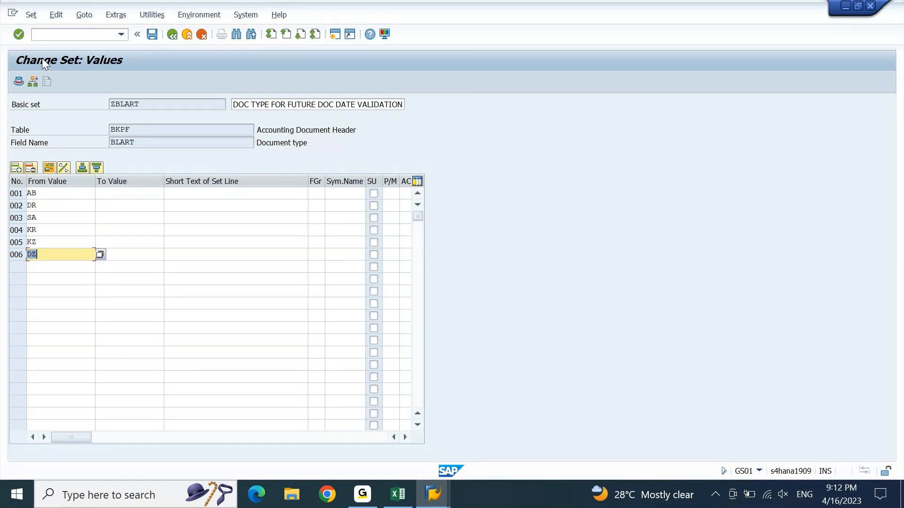
pyautogui.hotkey('ctrl', 's')
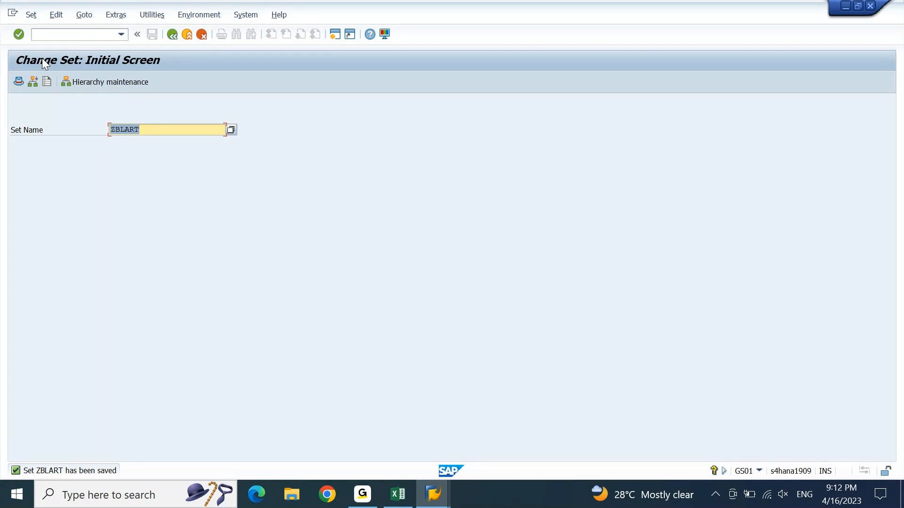
pyautogui.hotkey('alt', 'Tab')
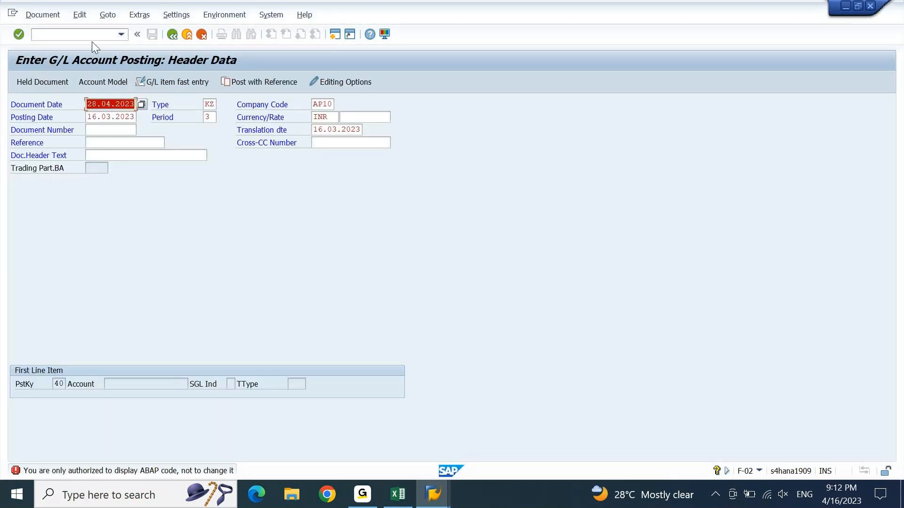
pyautogui.click(93, 35)
# Step: Restart F-02 and submit a DZ header dated 28.04.2023 with posting date 16.03.2023
pyautogui.write('/n')
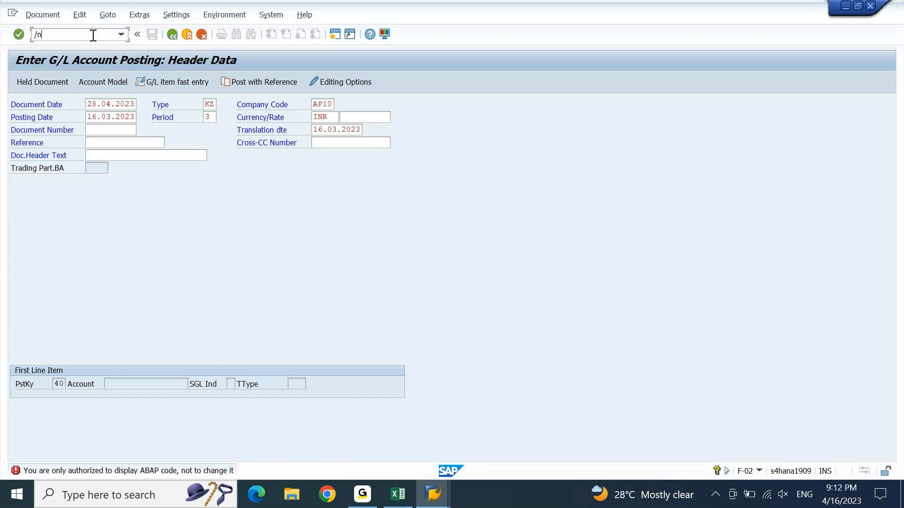
pyautogui.press('Return')
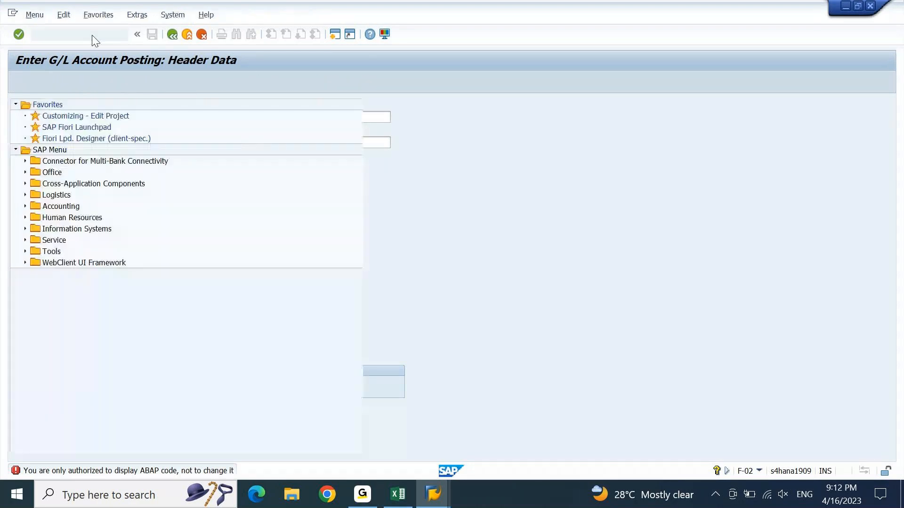
pyautogui.write('f-02')
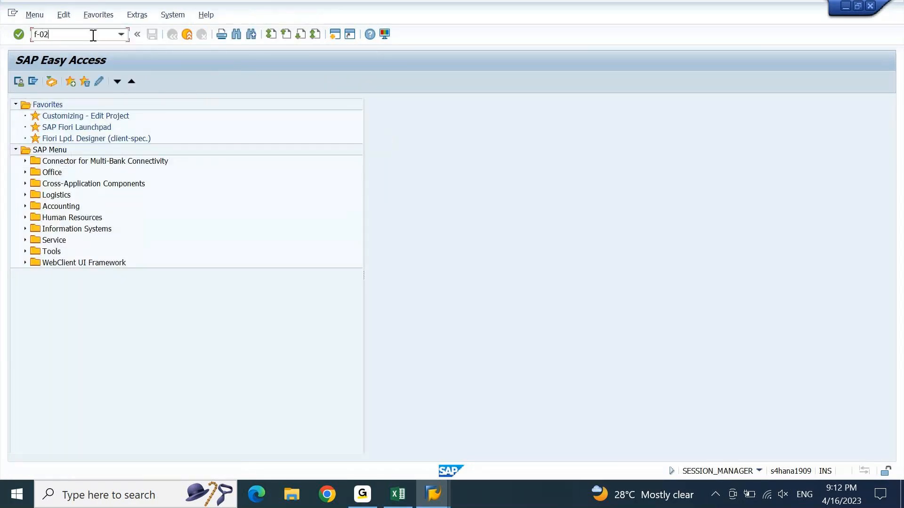
pyautogui.press('Return')
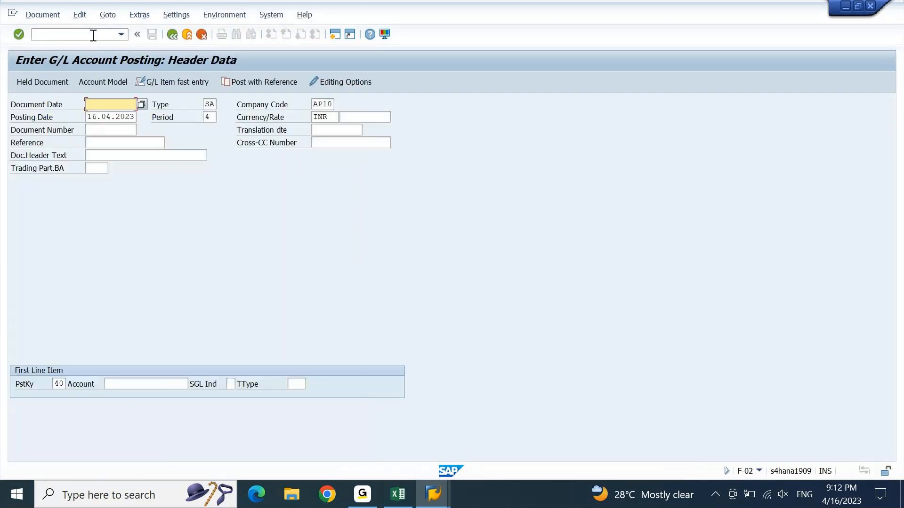
pyautogui.write('dz')
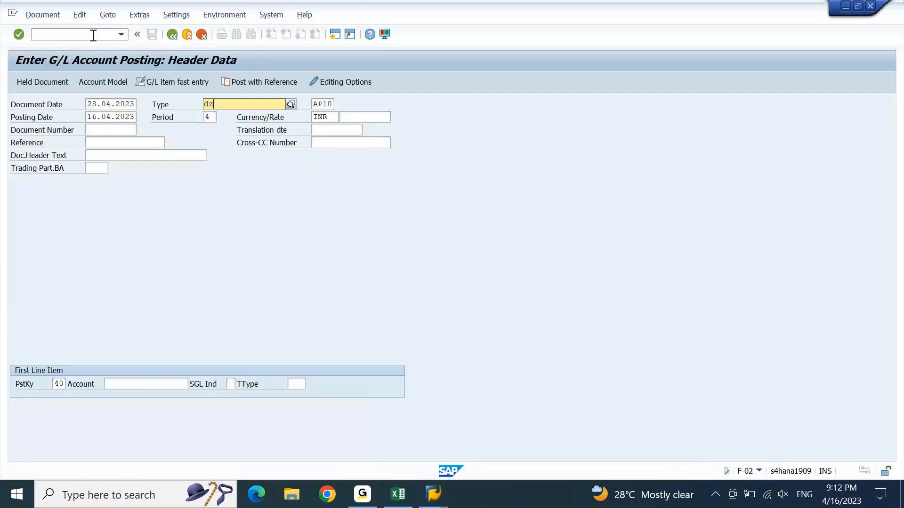
pyautogui.press('Tab')
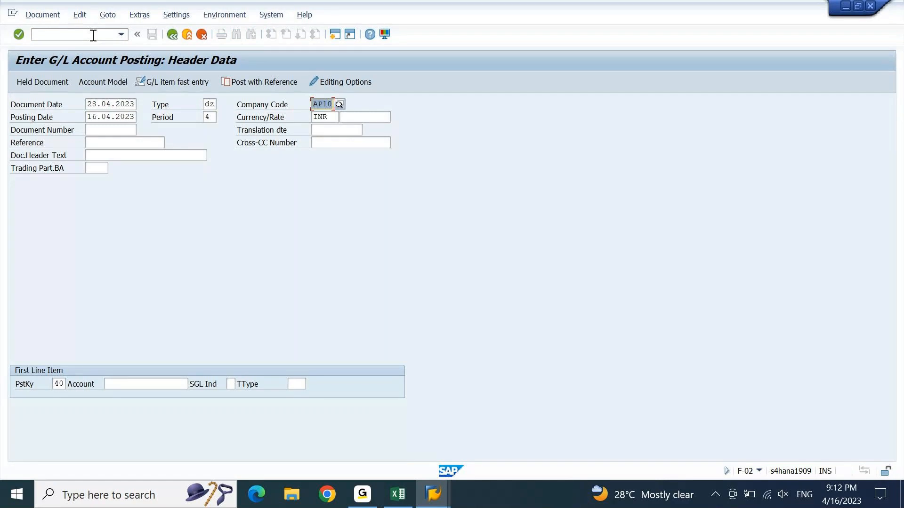
pyautogui.press('Tab')
pyautogui.write('16.03.2023')
pyautogui.press('Return')
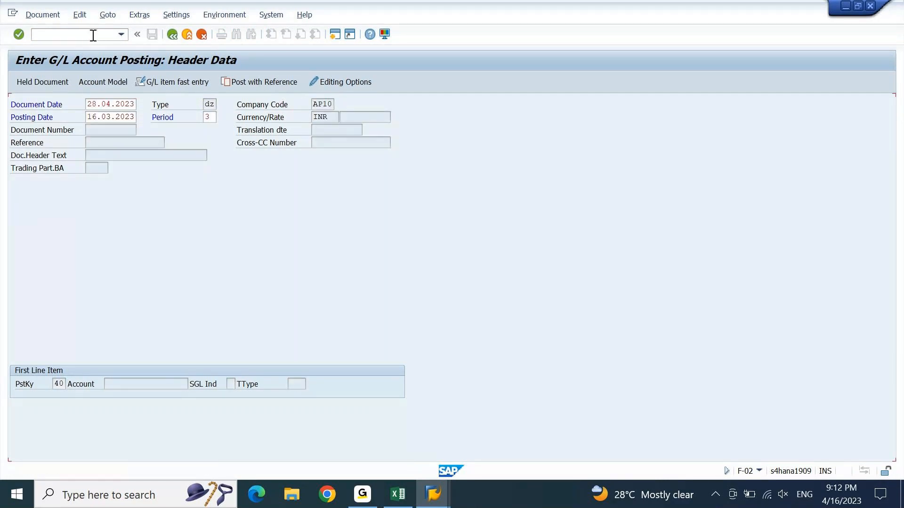
pyautogui.press('Return')
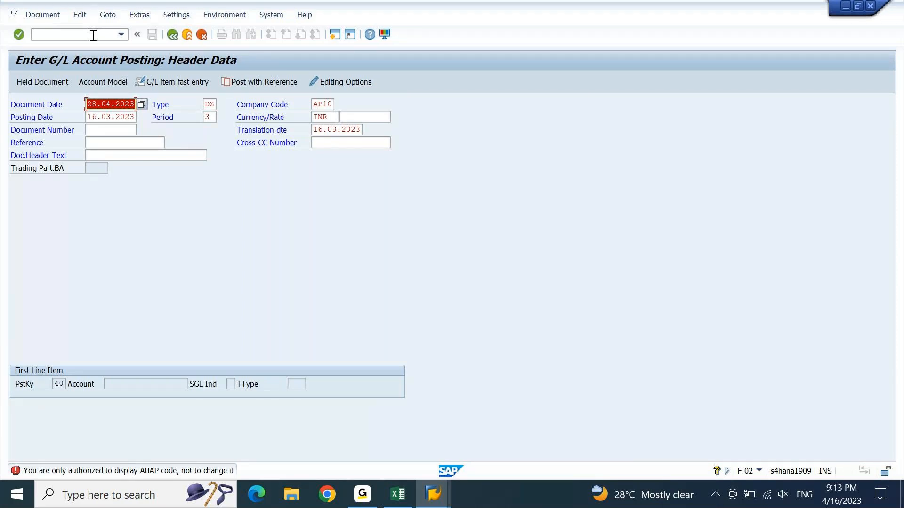
# Step: Cancel the DZ posting entry, confirming with Yes to discard its data
pyautogui.click(93, 35)
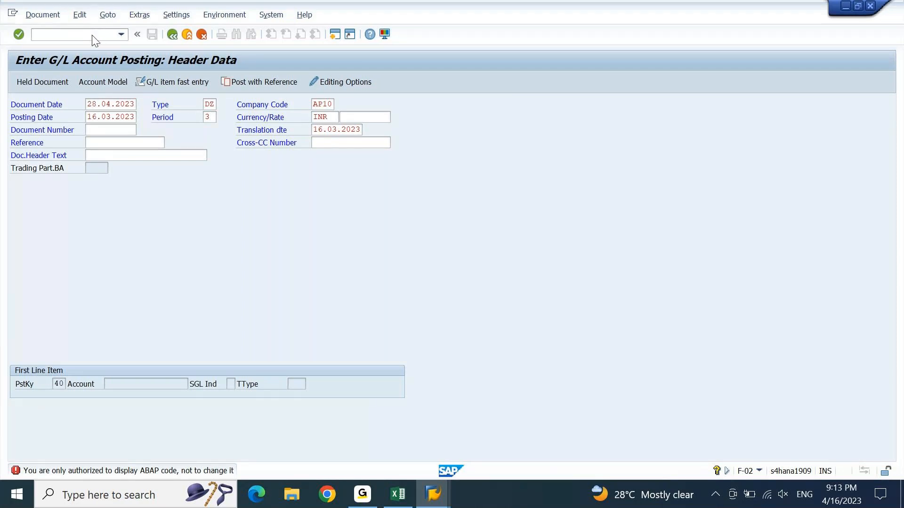
pyautogui.press('F3')
pyautogui.press('Left')
pyautogui.press('Return')
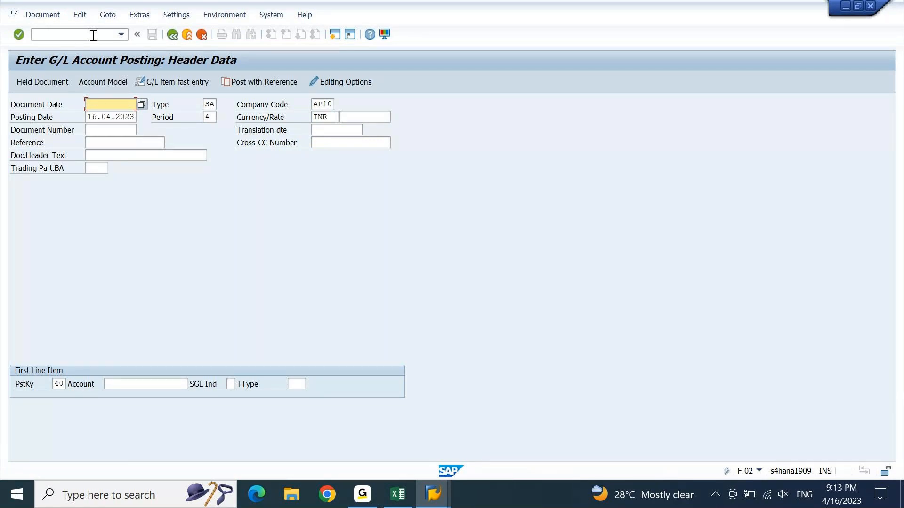
pyautogui.hotkey('alt', 'Tab')
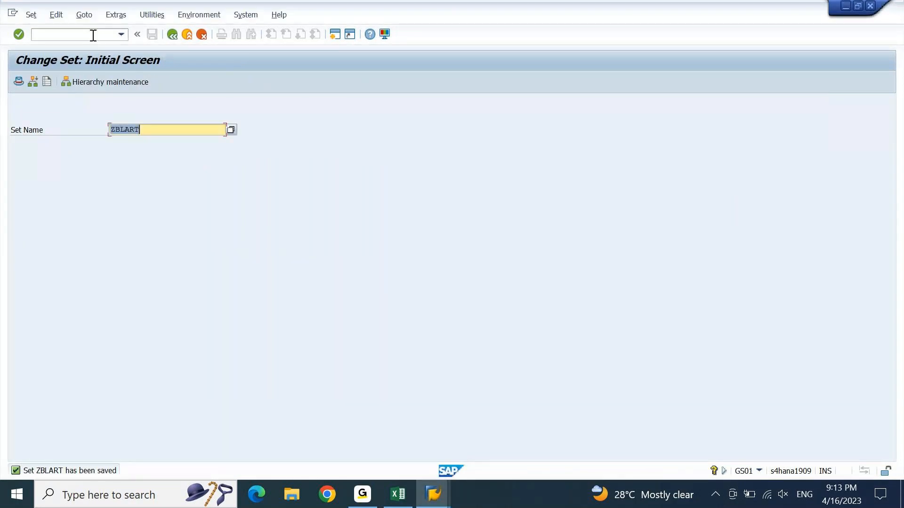
# Step: Leave set maintenance and open the general table display SE16N
pyautogui.click(93, 35)
pyautogui.click(93, 36)
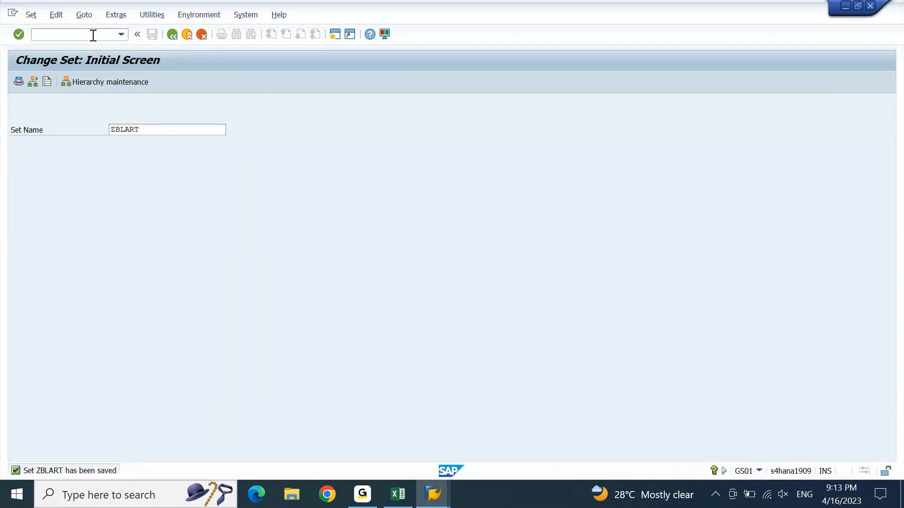
pyautogui.press('F3')
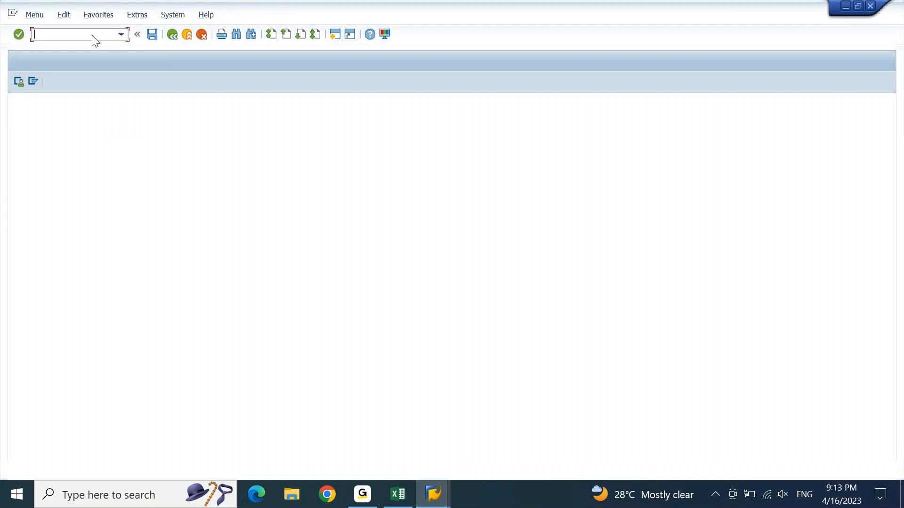
pyautogui.write('se16n')
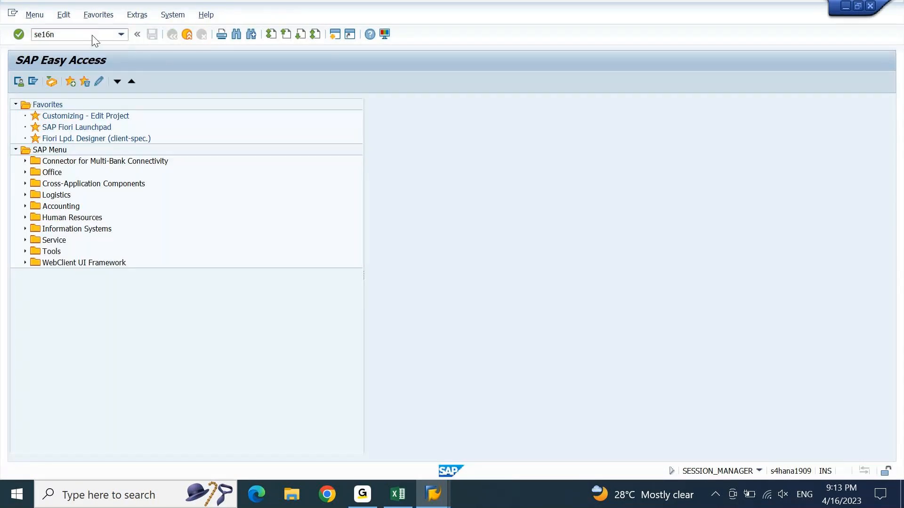
pyautogui.press('Return')
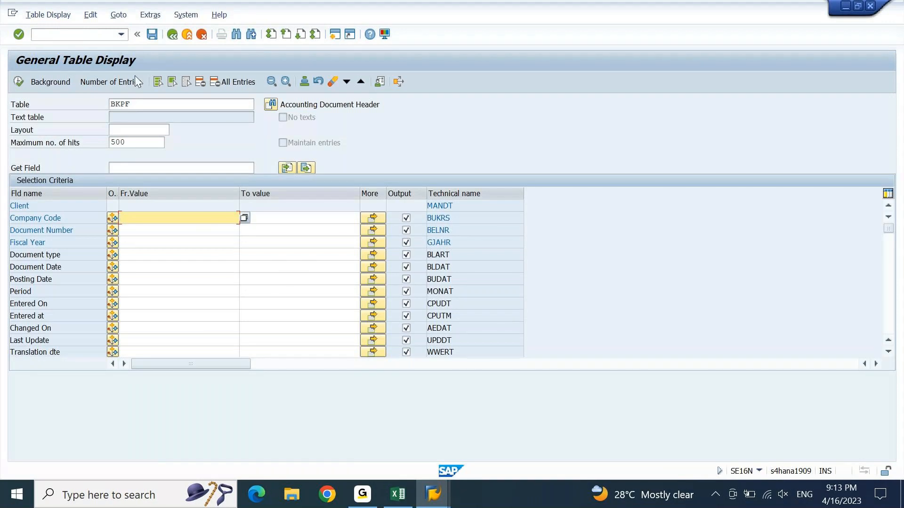
# Step: Search for tables matching set* and choose SETLEAF
pyautogui.moveTo(135, 104); pyautogui.dragTo(91, 117)
pyautogui.write('set*')
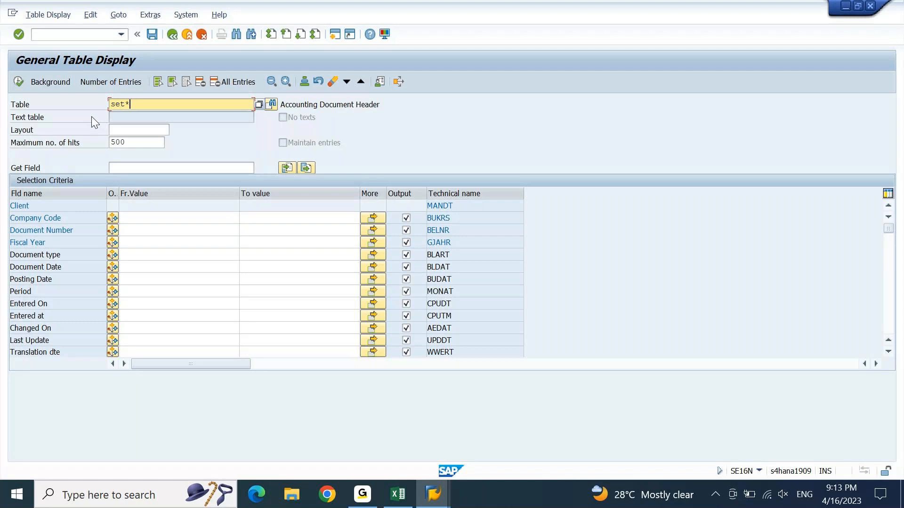
pyautogui.press('F4')
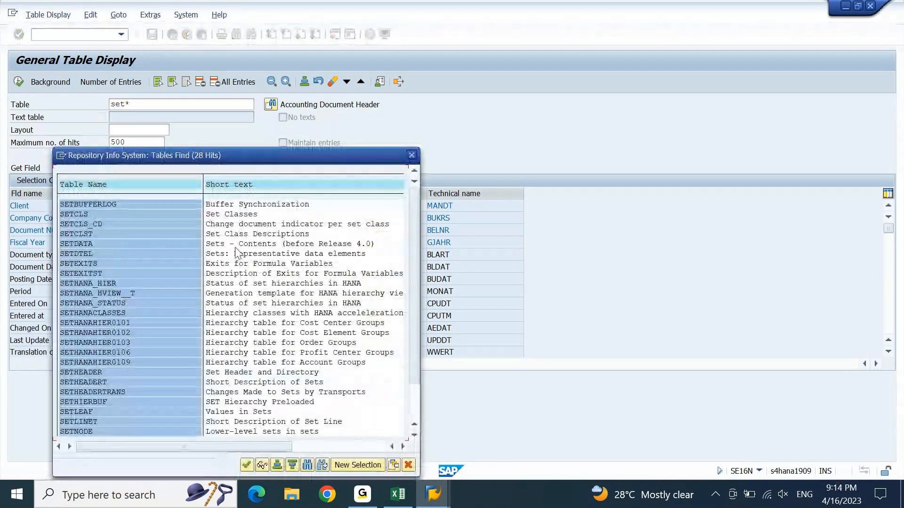
pyautogui.doubleClick(83, 411)
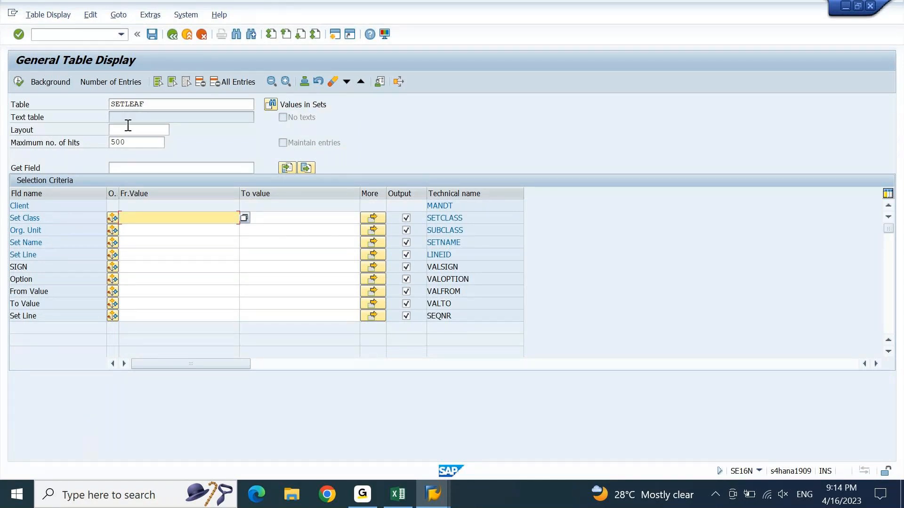
# Step: Filter SETLEAF on Set Name ZBLART and execute to list its six entries
pyautogui.moveTo(151, 105); pyautogui.dragTo(115, 116)
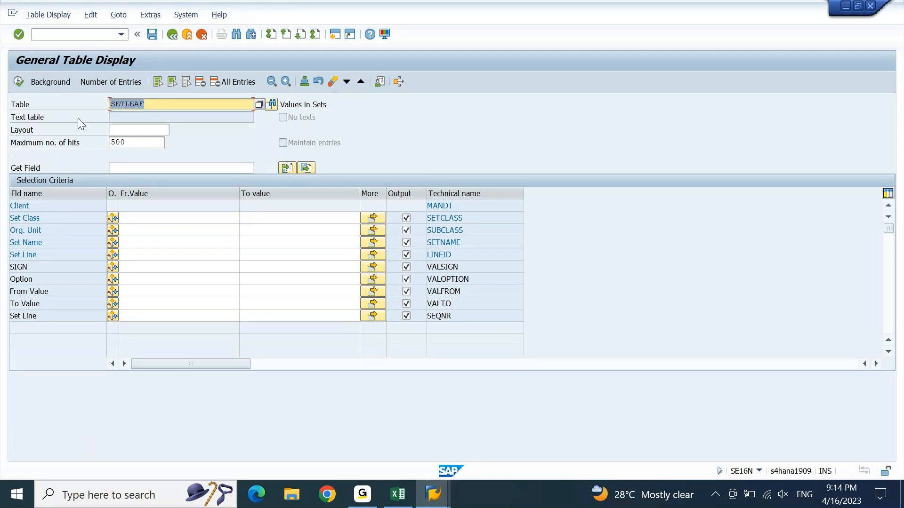
pyautogui.click(44, 243)
pyautogui.click(123, 247)
pyautogui.write('ZBLART')
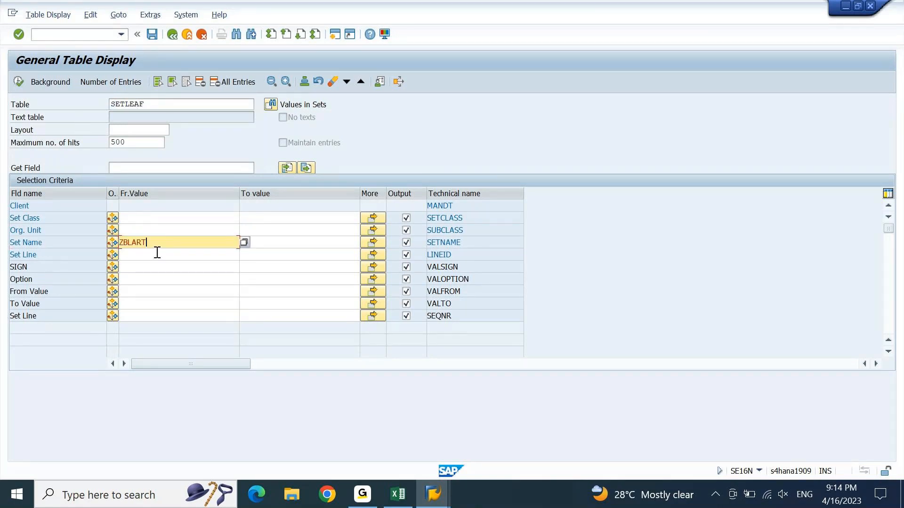
pyautogui.hotkey('ctrl', 'a')
pyautogui.click(21, 81)
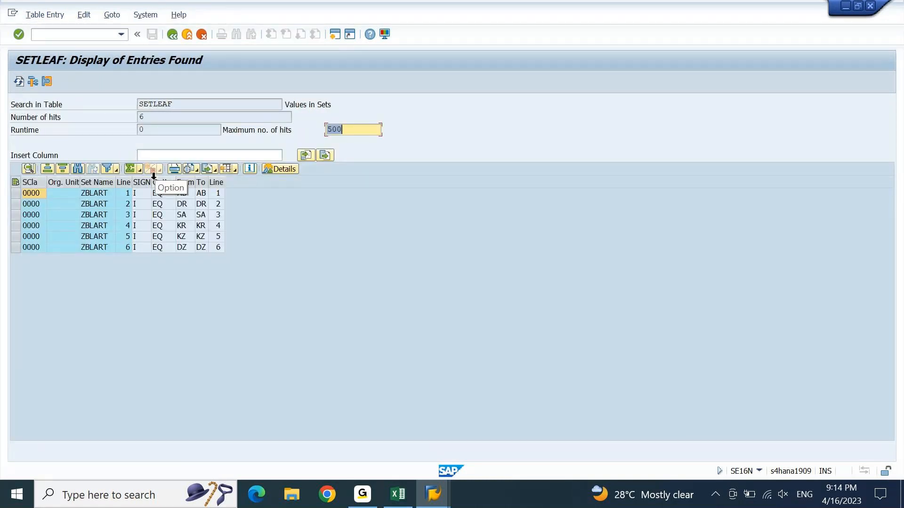
pyautogui.click(204, 199)
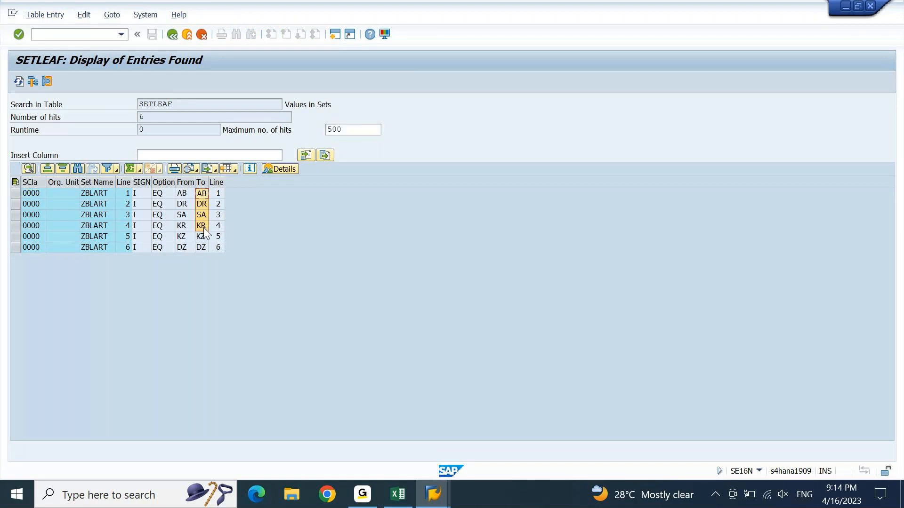
pyautogui.click(137, 118)
pyautogui.hotkey('alt', 'Tab')
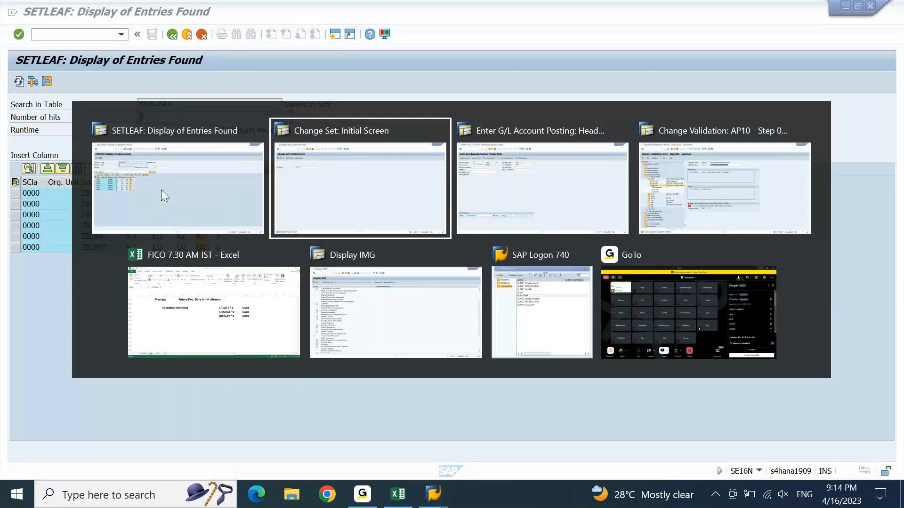
pyautogui.press('Return')
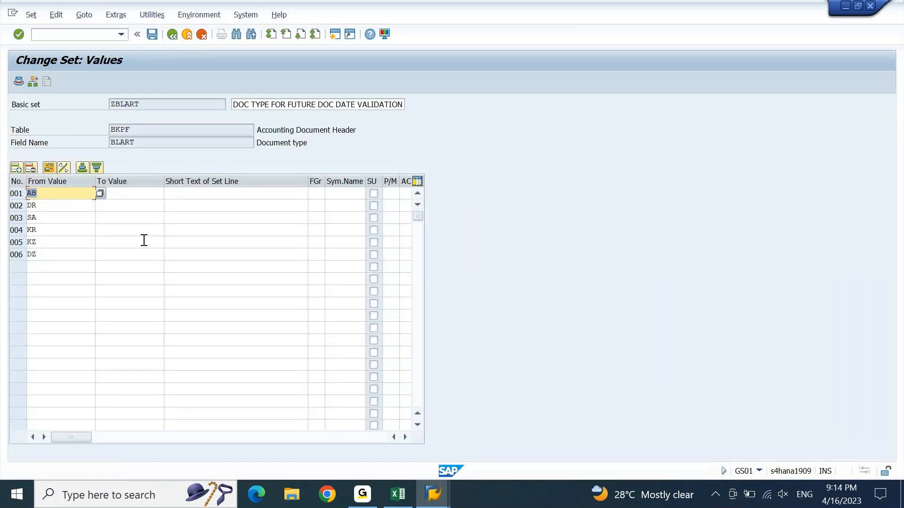
pyautogui.click(81, 254)
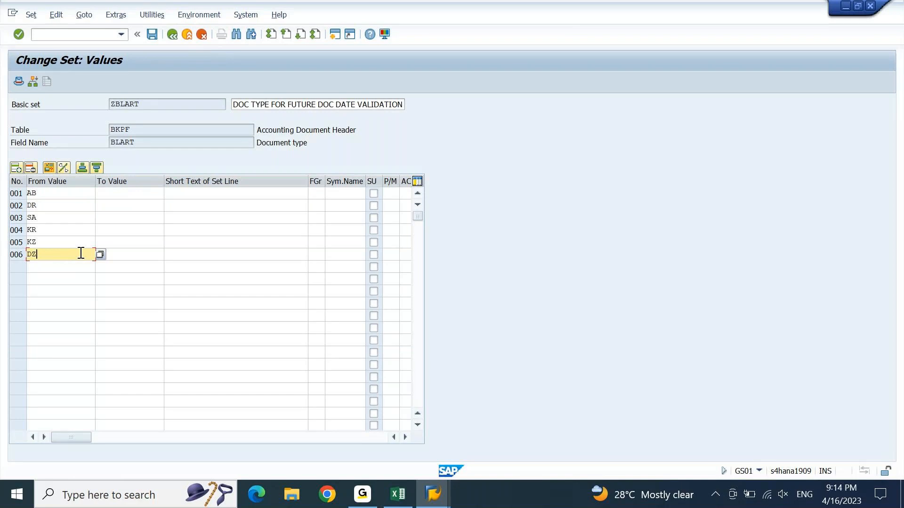
pyautogui.hotkey('alt', 'Tab')
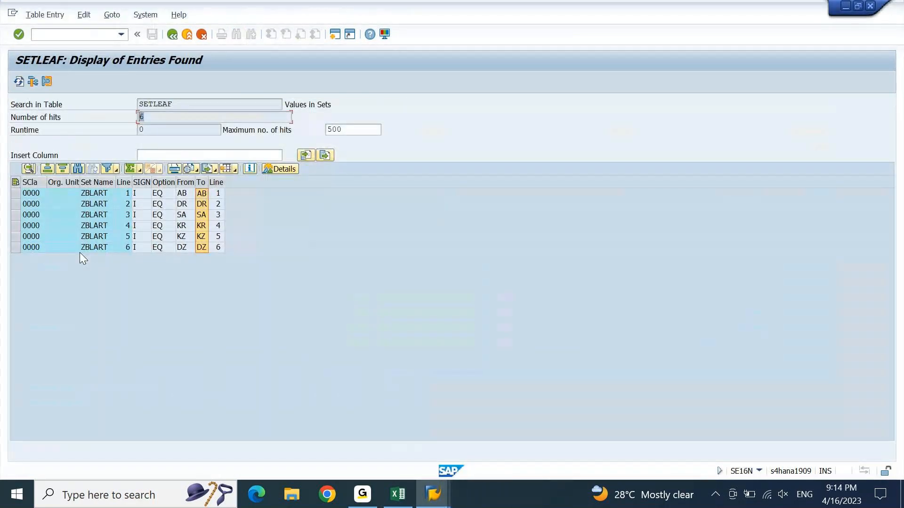
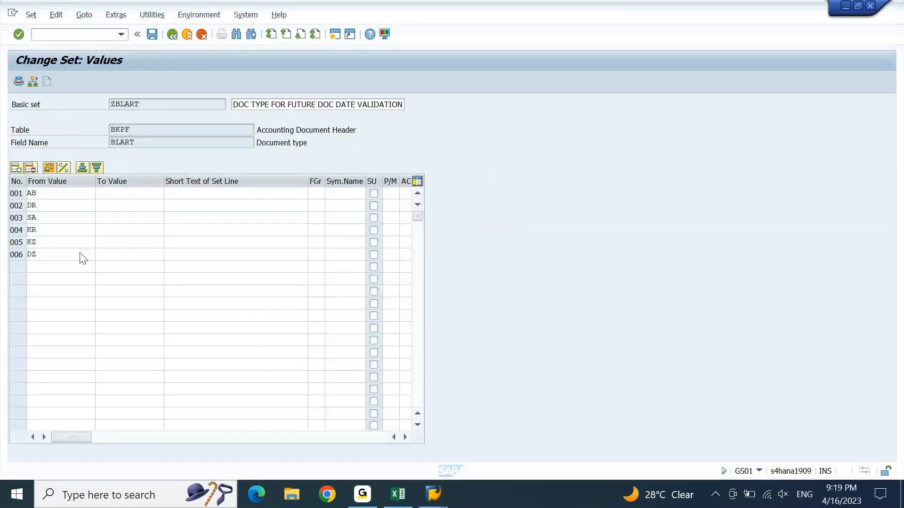
# Step: Switch to the Change Set session listing ZBLART's document types AB, DR, SA, KR, KZ and DZ
pyautogui.click(81, 254)
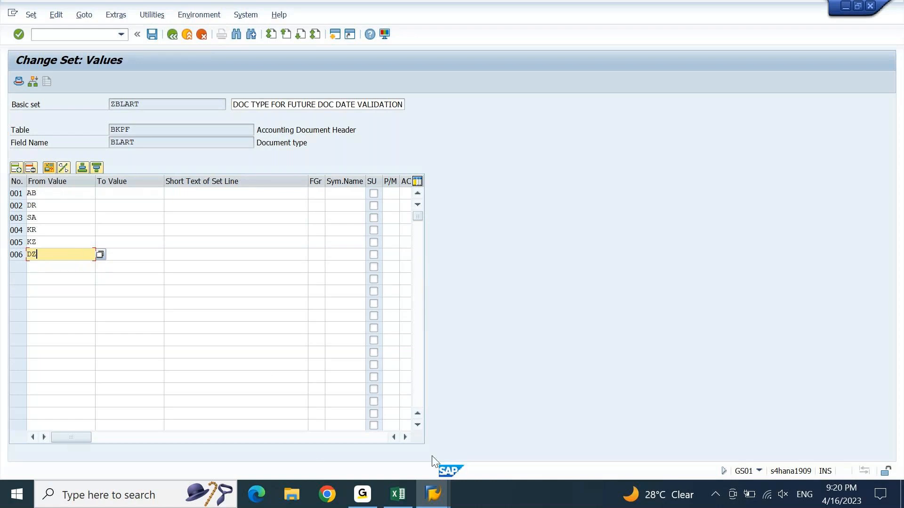
pyautogui.moveTo(436, 507)
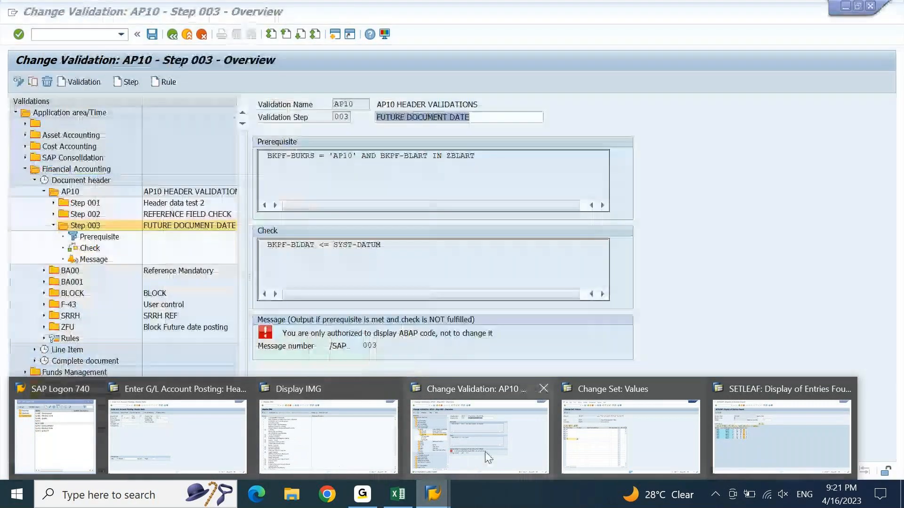
# Step: Bring back the Change Validation AP10 window with step 003's ZBLART prerequisite and BLDAT check
pyautogui.click(485, 452)
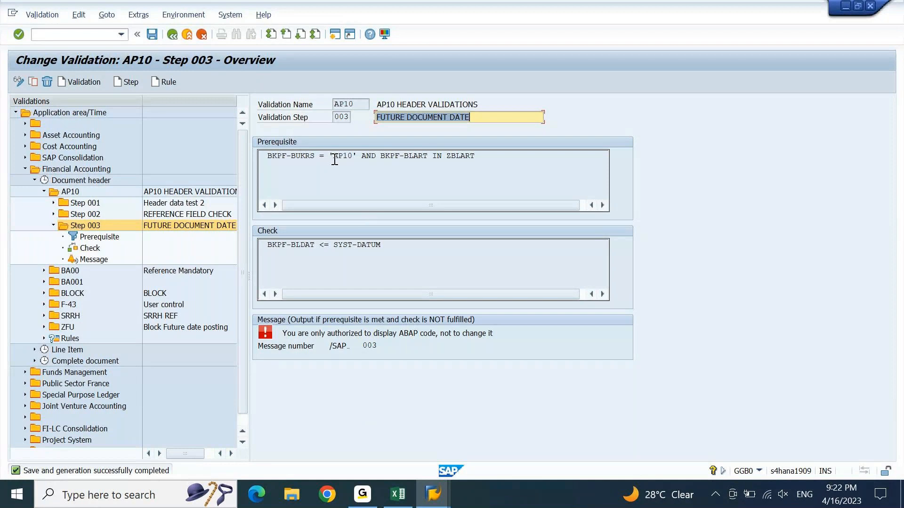
pyautogui.moveTo(333, 155); pyautogui.dragTo(349, 155)
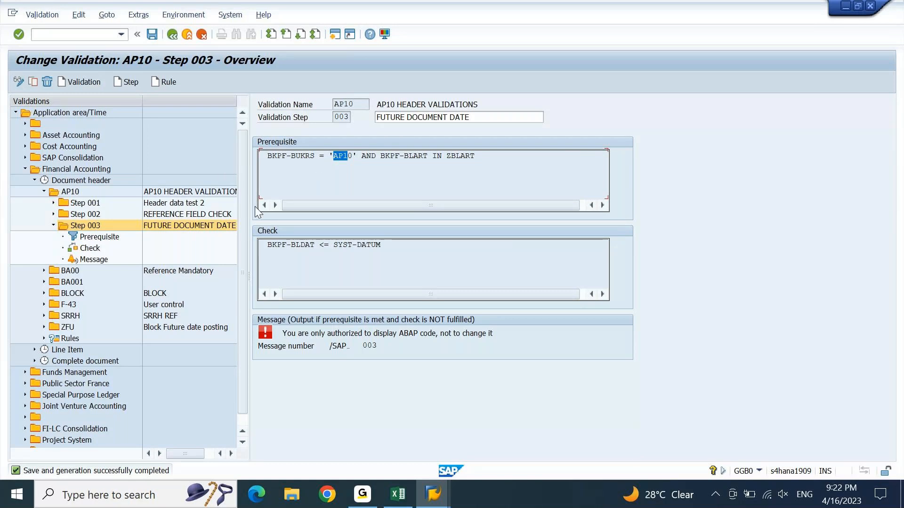
# Step: Select step 003 of validation AP10, clear the marked prerequisite text, then switch to another desktop application
pyautogui.click(90, 225)
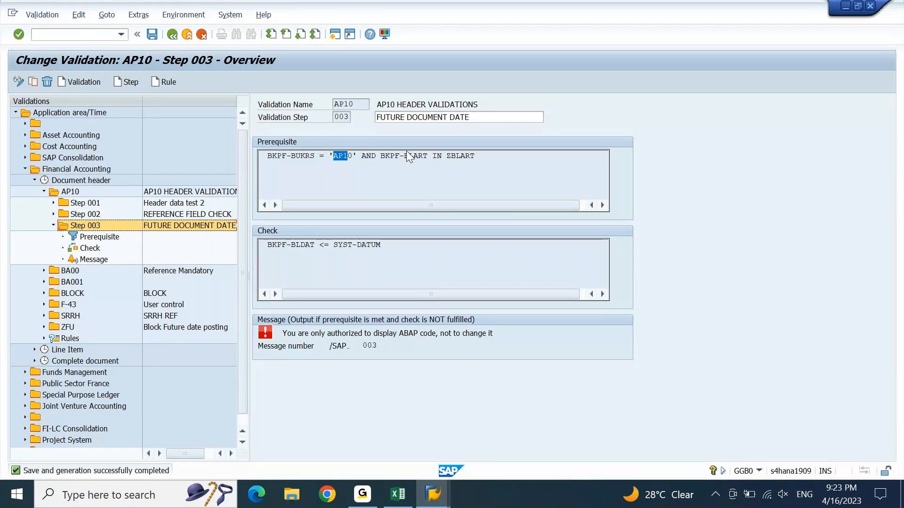
pyautogui.click(331, 159)
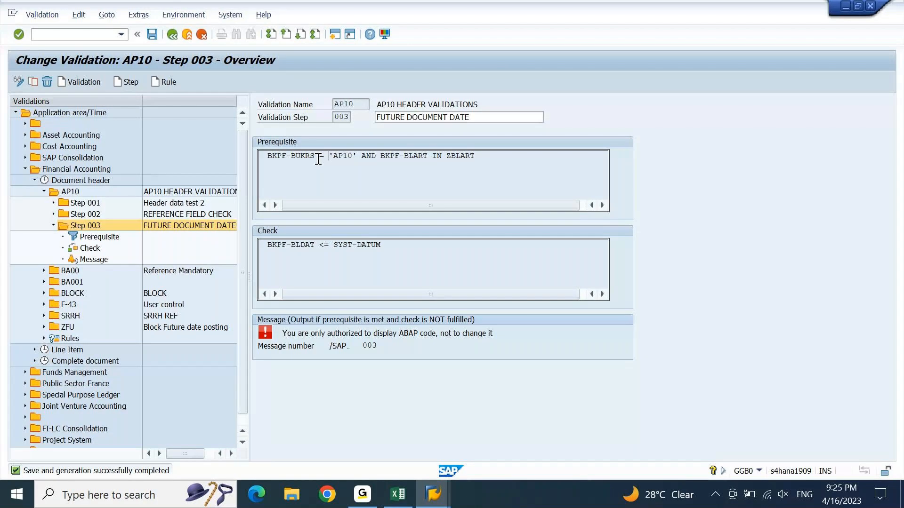
pyautogui.click(354, 507)
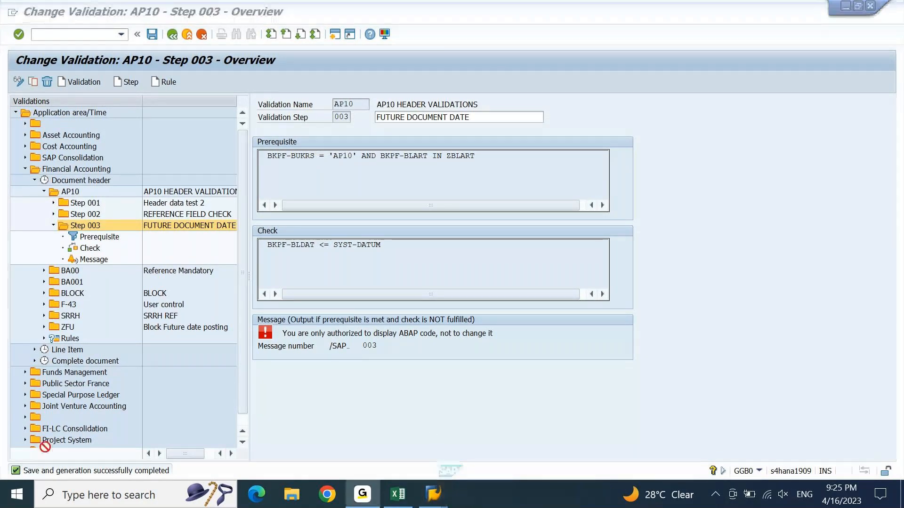